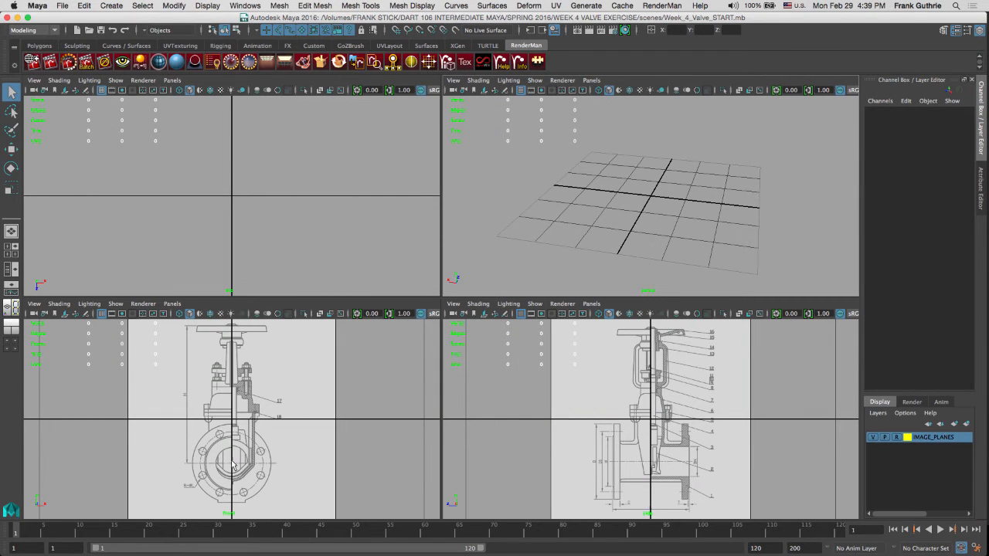
Step: Examine the front and side valve reference drawings, toggling the IMAGE_PLANES layer off and on to compare the front drawing with the grid axes
{"action": "key", "text": "space"}
{"action": "key", "text": "space"}
{"action": "key", "text": "space"}
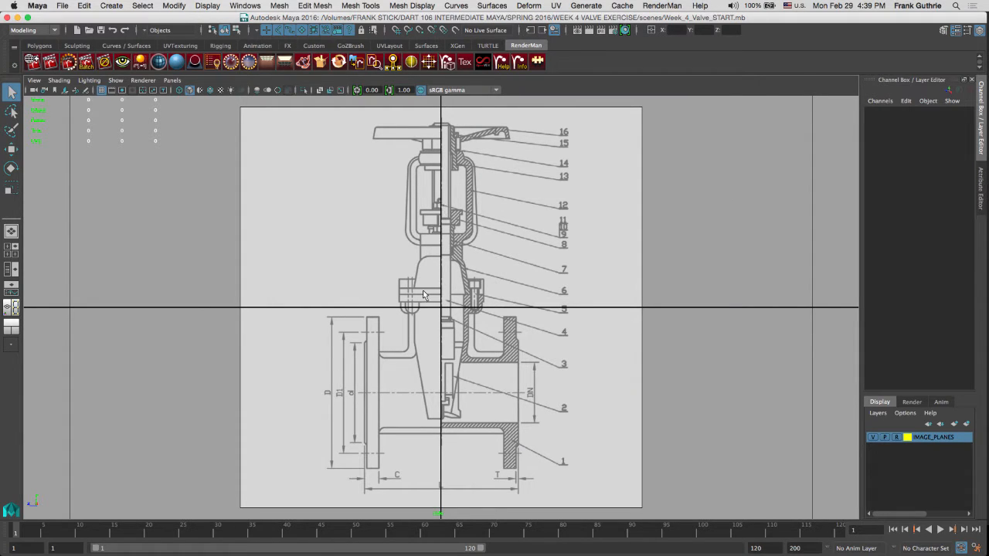
{"action": "key", "text": "space"}
{"action": "key", "text": "space"}
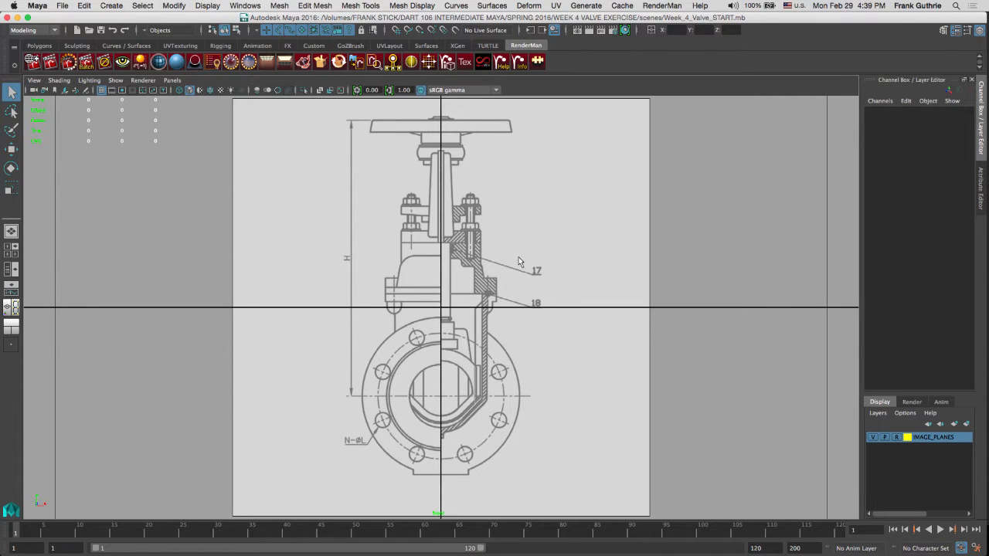
{"action": "right_click_drag", "start_coordinate": [505, 263], "coordinate": [789, 330], "text": "alt"}
{"action": "mouse_move", "coordinate": [302, 294]}
{"action": "middle_mouse_down", "text": "alt"}
{"action": "mouse_move", "coordinate": [334, 182]}
{"action": "mouse_move", "coordinate": [315, 160]}
{"action": "middle_mouse_up", "text": "alt"}
{"action": "left_click", "coordinate": [873, 437]}
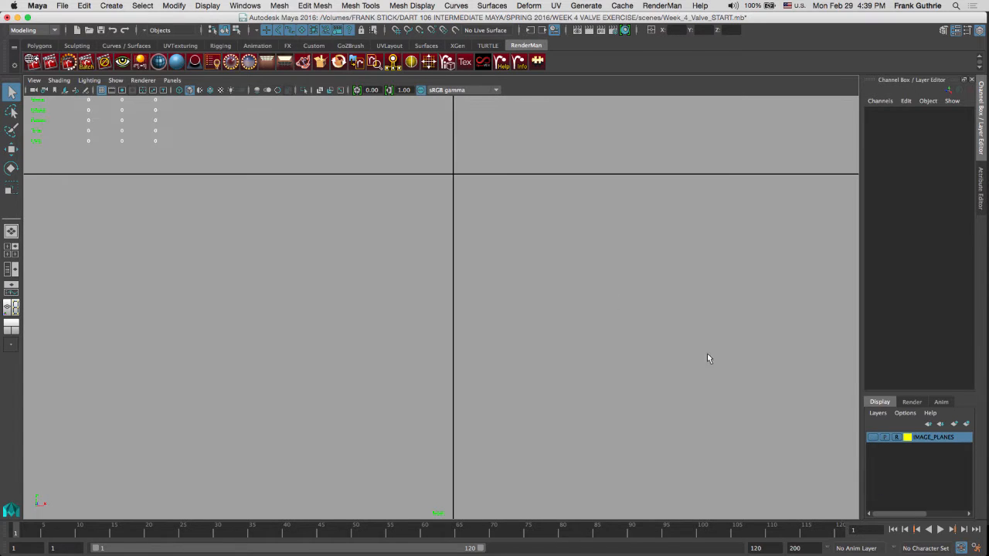
{"action": "middle_click_drag", "start_coordinate": [531, 180], "coordinate": [506, 283], "text": "alt"}
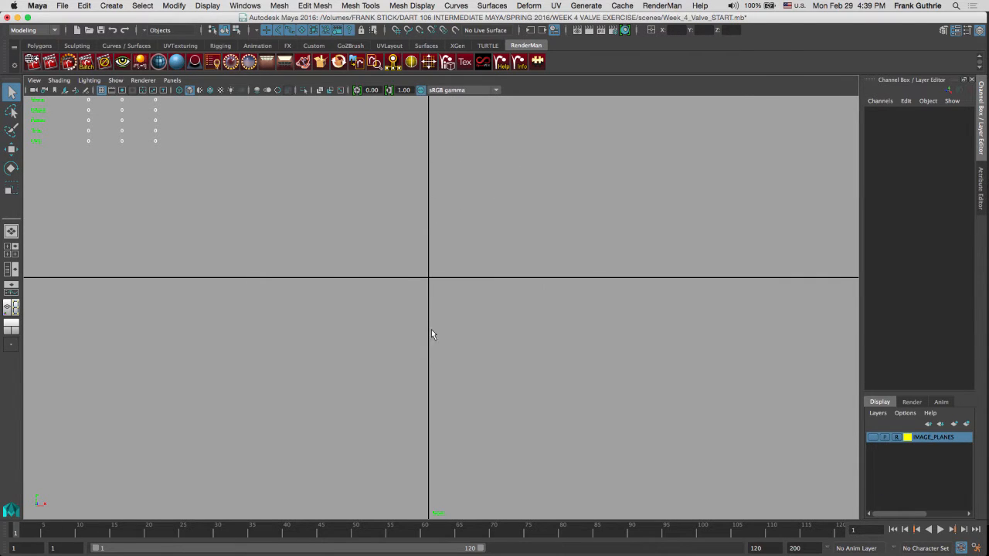
{"action": "left_click", "coordinate": [873, 437]}
{"action": "right_click_drag", "start_coordinate": [529, 329], "coordinate": [490, 260], "text": "alt"}
{"action": "middle_click_drag", "start_coordinate": [491, 259], "coordinate": [494, 169], "text": "alt"}
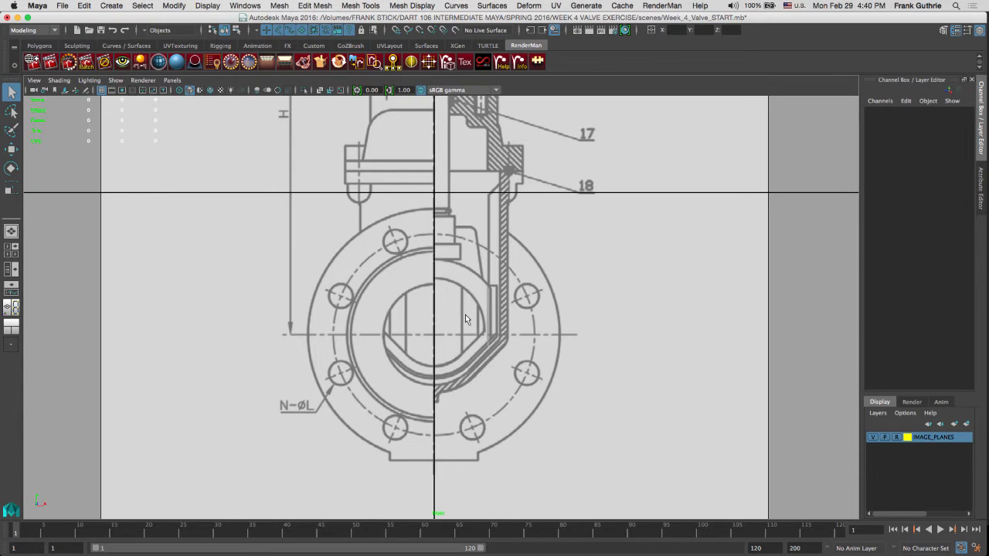
Step: Take the IMAGE_PLANES layer out of reference mode and select the front view's image plane
{"action": "key", "text": "space"}
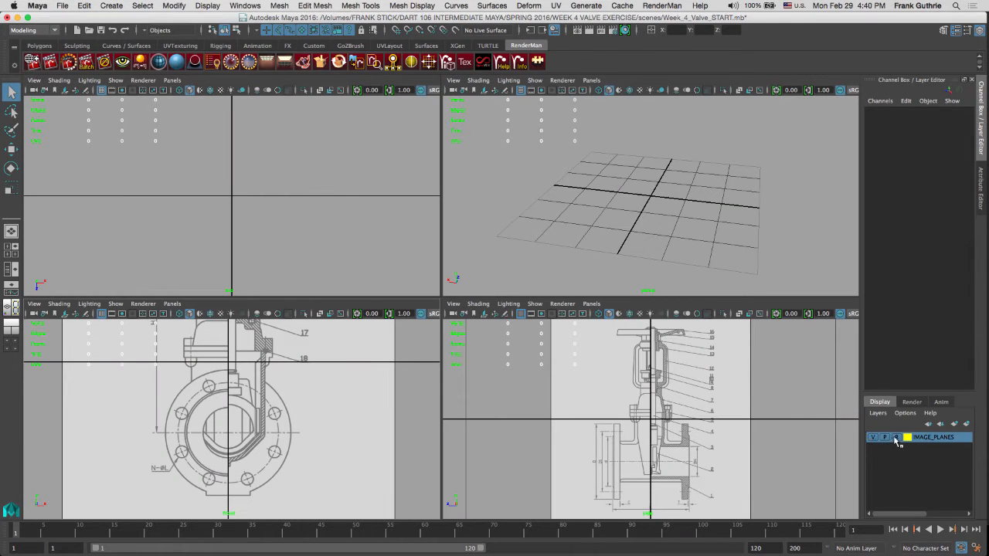
{"action": "left_click", "coordinate": [896, 437]}
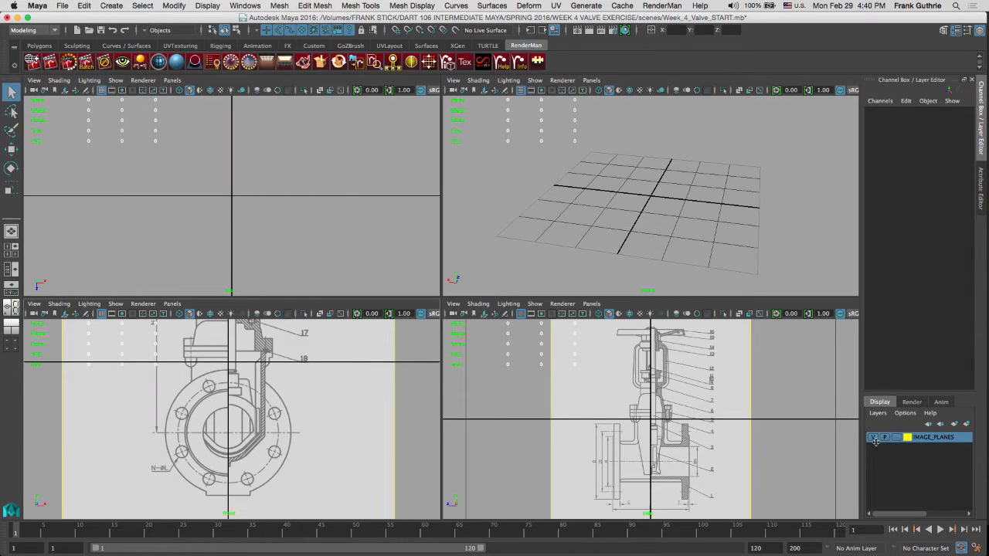
{"action": "left_click", "coordinate": [510, 399]}
{"action": "left_click", "coordinate": [363, 412]}
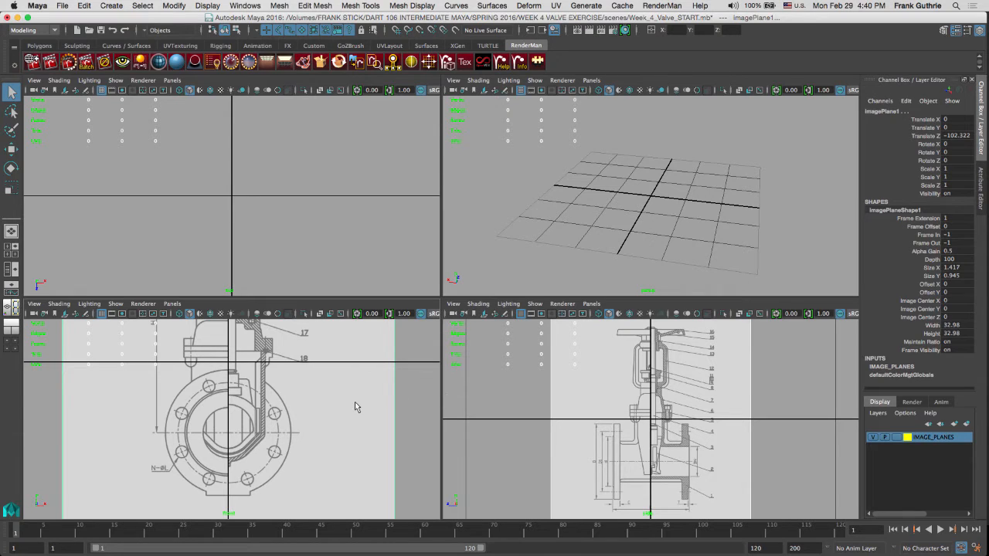
Step: Move the front image plane up to Translate Y 7.021, centring the flange on the grid origin, and return the IMAGE_PLANES layer to reference mode
{"action": "key", "text": "w"}
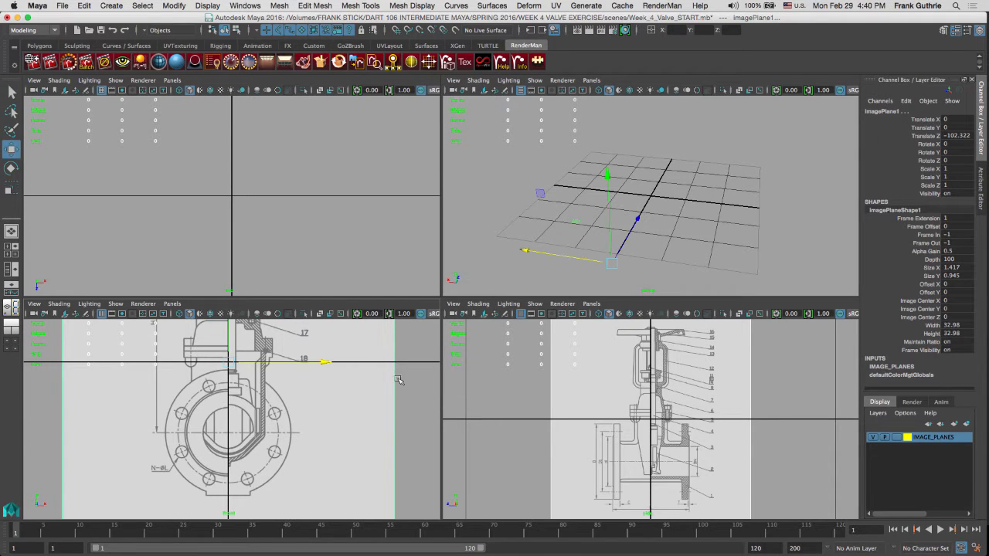
{"action": "left_click_drag", "start_coordinate": [609, 179], "coordinate": [467, 262]}
{"action": "key", "text": "space"}
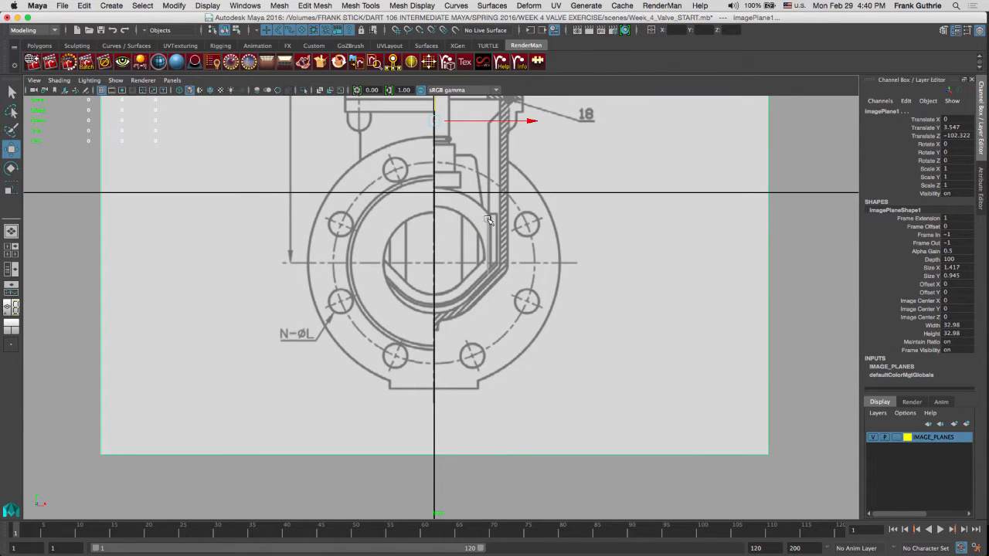
{"action": "mouse_move", "coordinate": [488, 217]}
{"action": "middle_mouse_down"}
{"action": "mouse_move", "coordinate": [492, 150]}
{"action": "mouse_move", "coordinate": [499, 217]}
{"action": "middle_mouse_up"}
{"action": "right_click", "coordinate": [494, 259]}
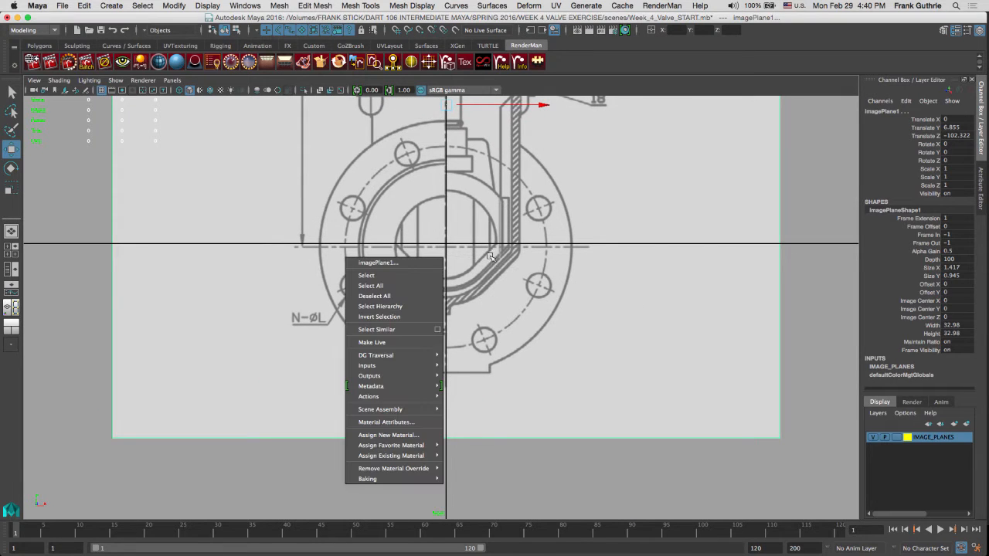
{"action": "right_click_drag", "start_coordinate": [411, 246], "coordinate": [619, 282], "text": "alt"}
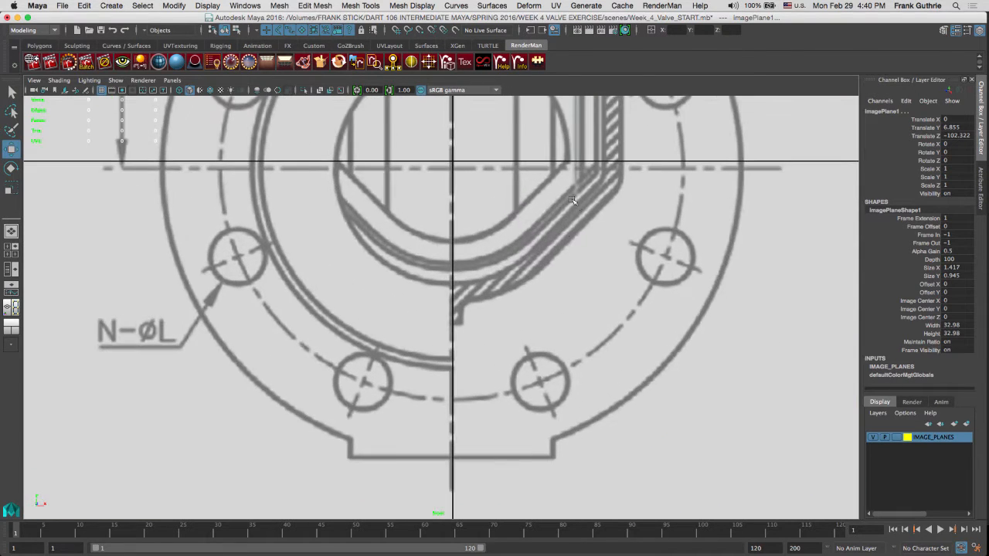
{"action": "middle_click_drag", "start_coordinate": [544, 173], "coordinate": [552, 259], "text": "alt"}
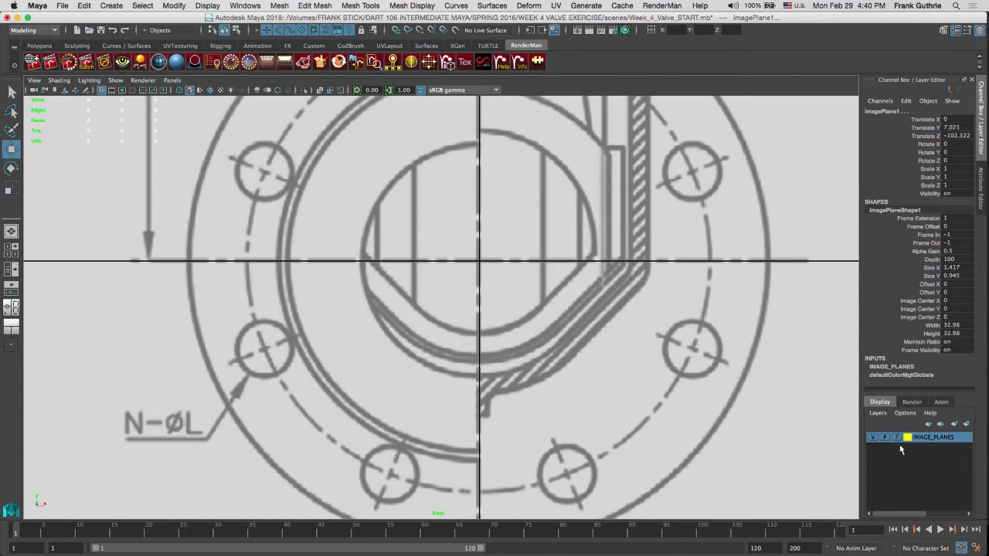
{"action": "left_click", "coordinate": [768, 241]}
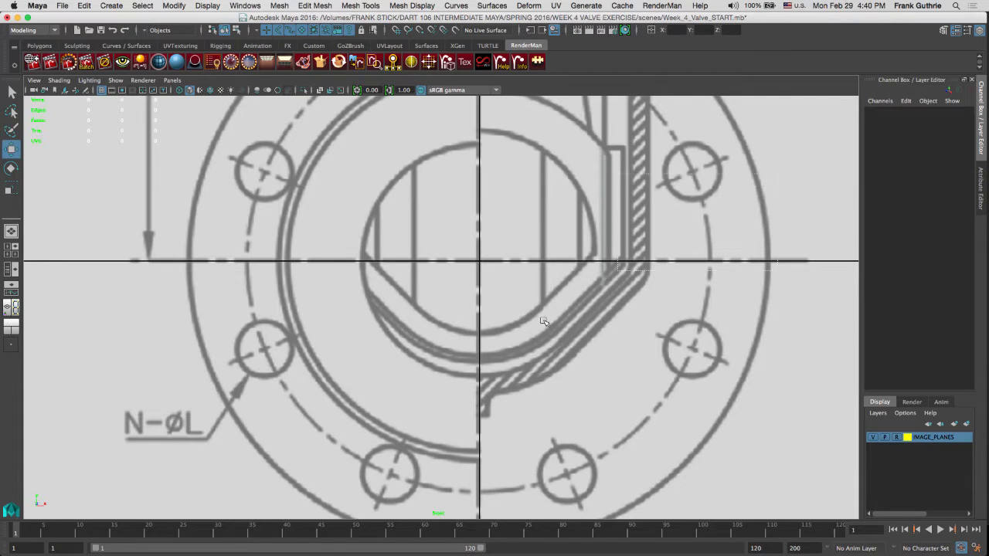
Step: Create a polygon cylinder at the origin and set its Rotate X to 90 so its cap faces the front view
{"action": "scroll", "coordinate": [510, 255], "scroll_direction": "down", "scroll_amount": 5}
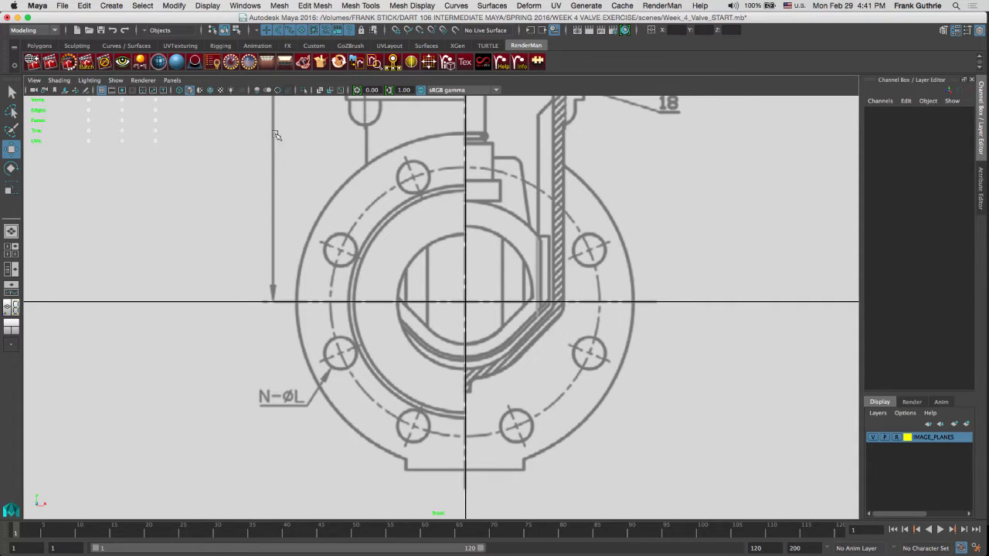
{"action": "left_click", "coordinate": [43, 46]}
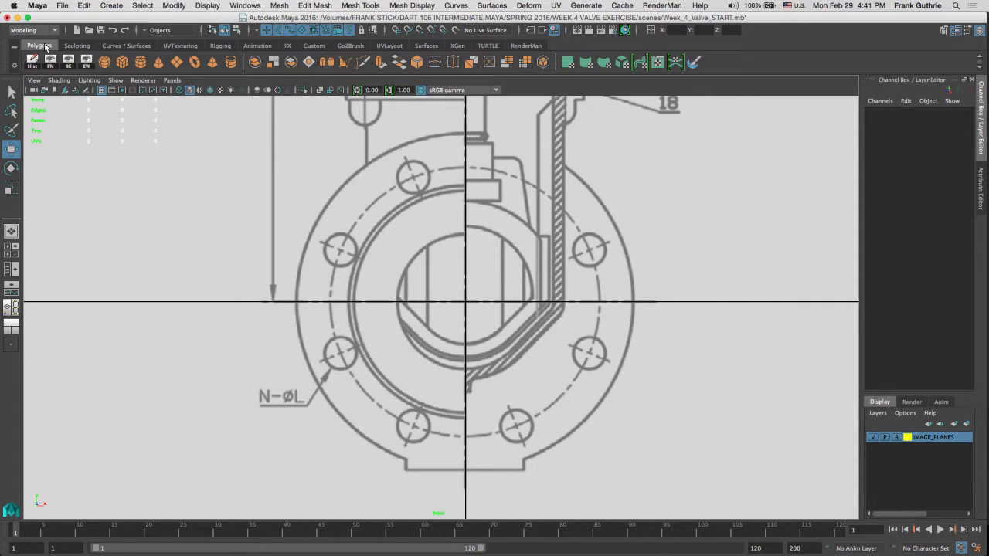
{"action": "left_click", "coordinate": [140, 62]}
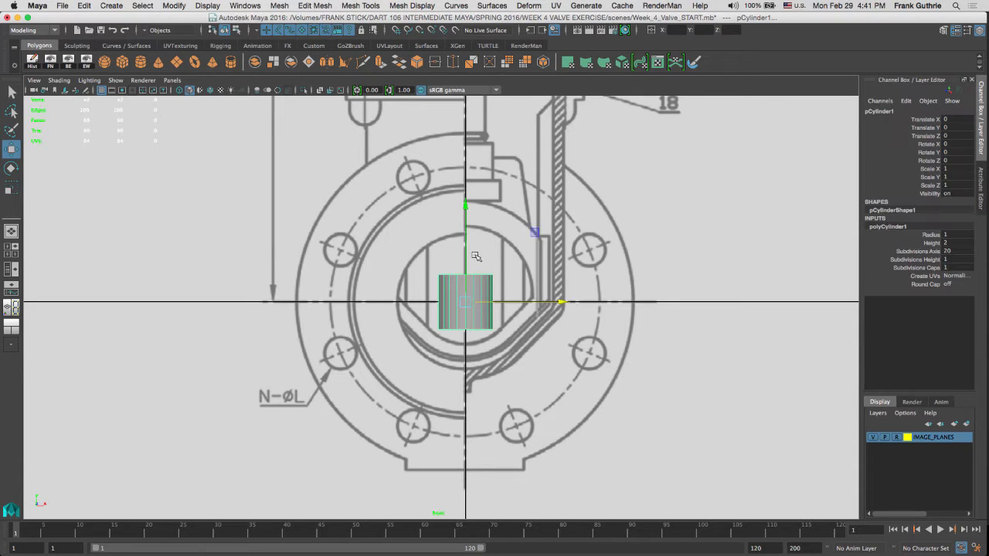
{"action": "key", "text": "e"}
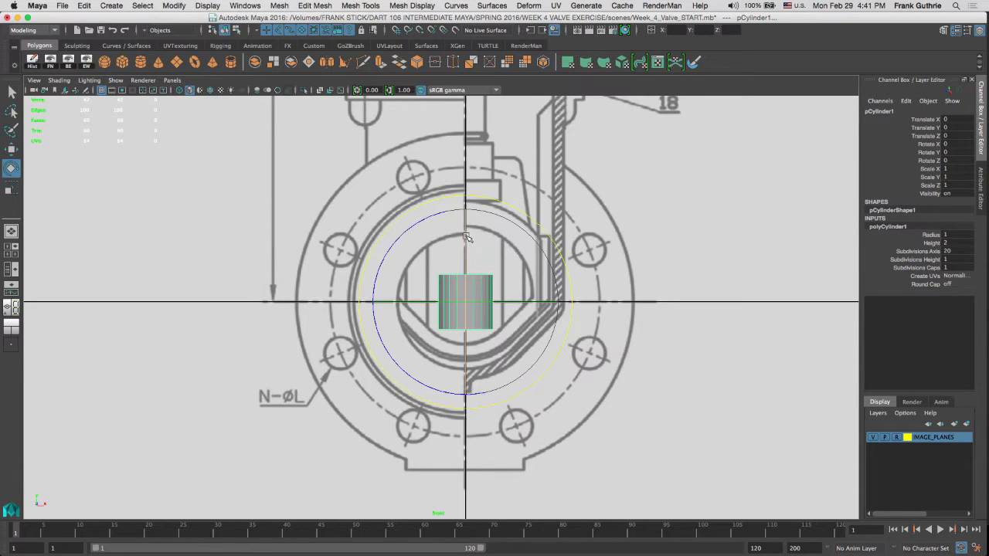
{"action": "left_click_drag", "start_coordinate": [465, 235], "coordinate": [466, 272]}
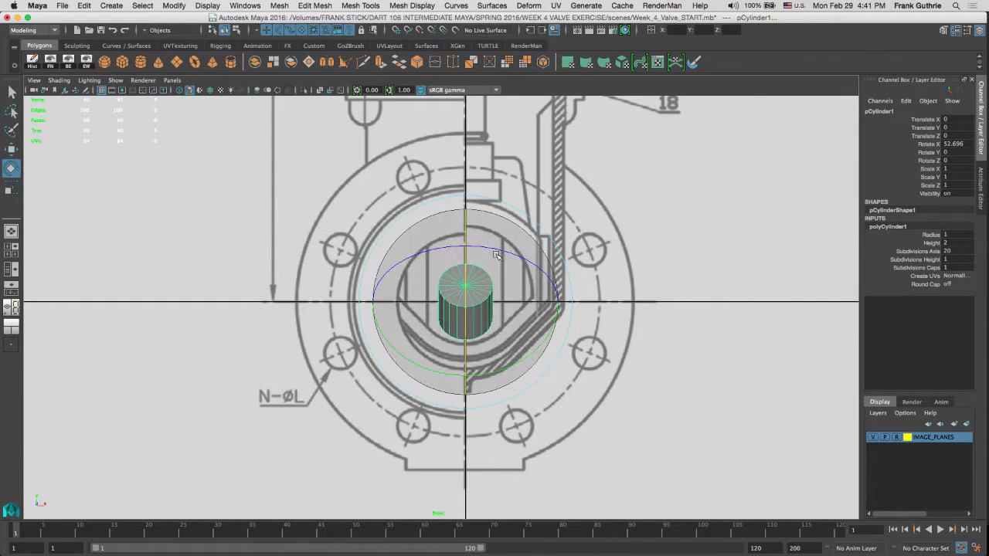
{"action": "double_click", "coordinate": [955, 145]}
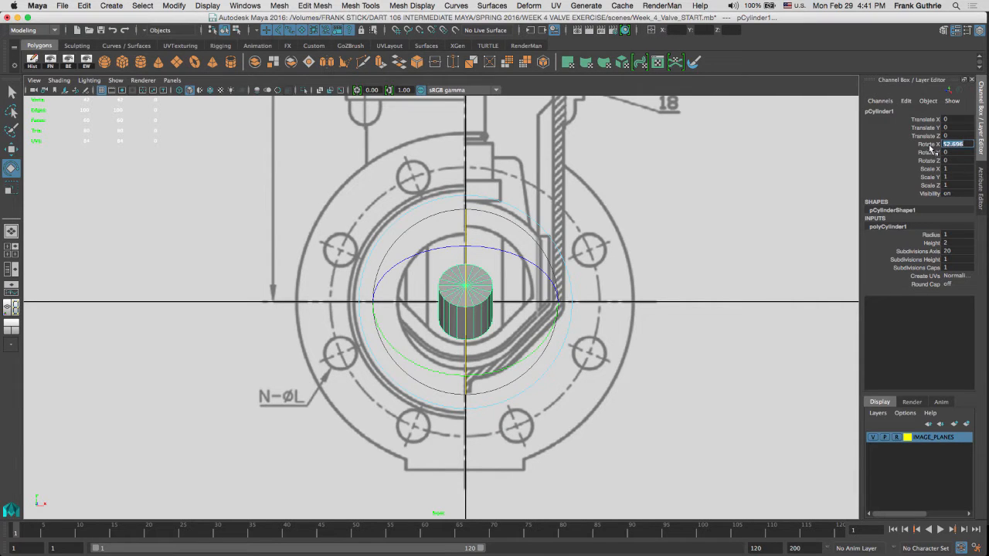
{"action": "type", "text": "90"}
{"action": "key", "text": "Return"}
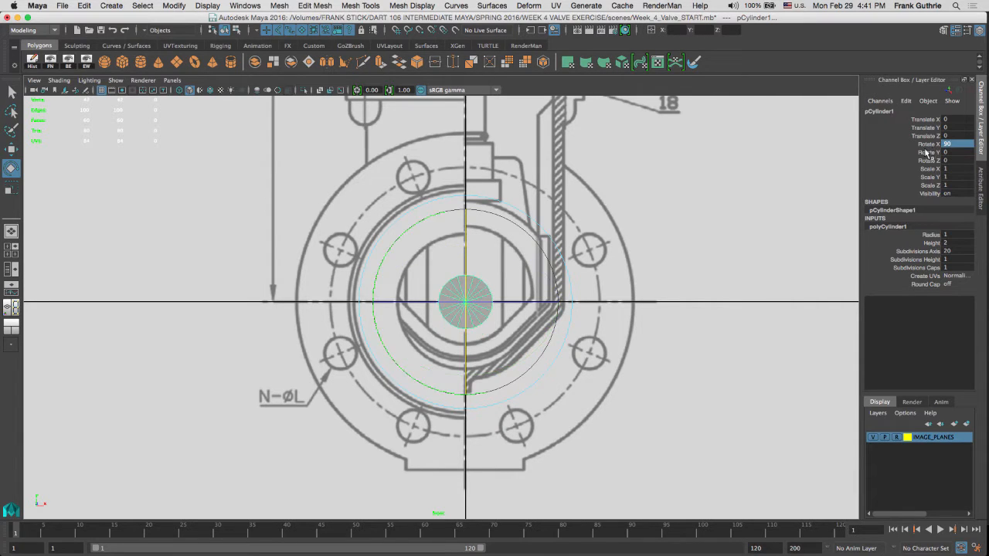
Step: Set the cylinder's Subdivisions Axis to 8
{"action": "mouse_move", "coordinate": [567, 203]}
{"action": "middle_mouse_down", "text": "alt"}
{"action": "mouse_move", "coordinate": [580, 198]}
{"action": "mouse_move", "coordinate": [577, 181]}
{"action": "middle_mouse_up", "text": "alt"}
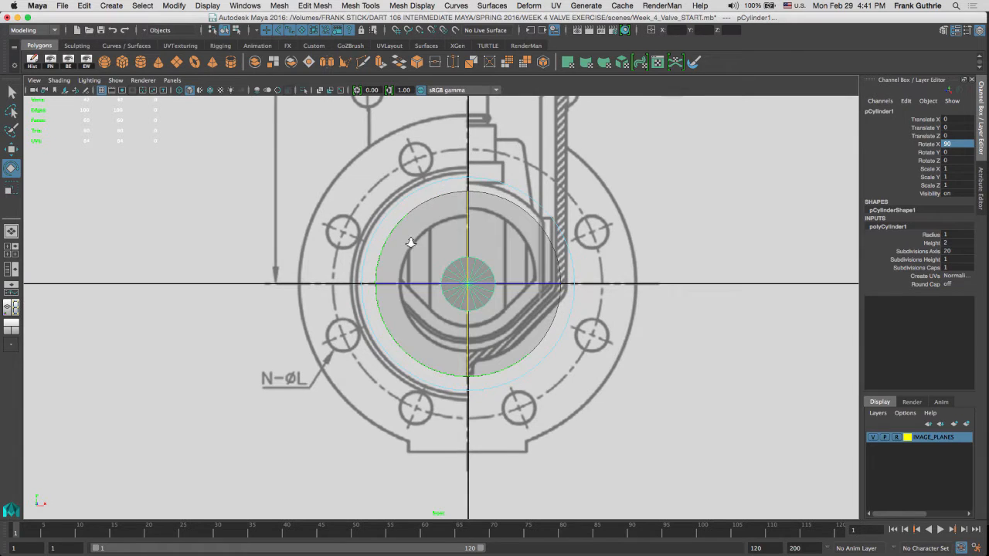
{"action": "mouse_move", "coordinate": [410, 243]}
{"action": "right_mouse_down", "text": "alt"}
{"action": "mouse_move", "coordinate": [680, 222]}
{"action": "mouse_move", "coordinate": [657, 217]}
{"action": "right_mouse_up", "text": "alt"}
{"action": "mouse_move", "coordinate": [656, 218]}
{"action": "middle_mouse_down", "text": "alt"}
{"action": "mouse_move", "coordinate": [630, 337]}
{"action": "mouse_move", "coordinate": [619, 181]}
{"action": "middle_mouse_up", "text": "alt"}
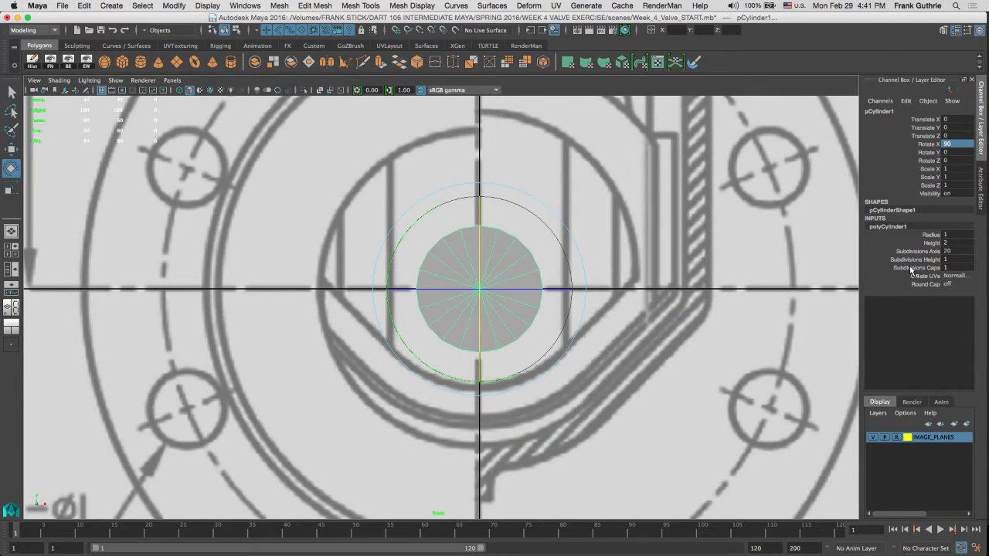
{"action": "double_click", "coordinate": [960, 252]}
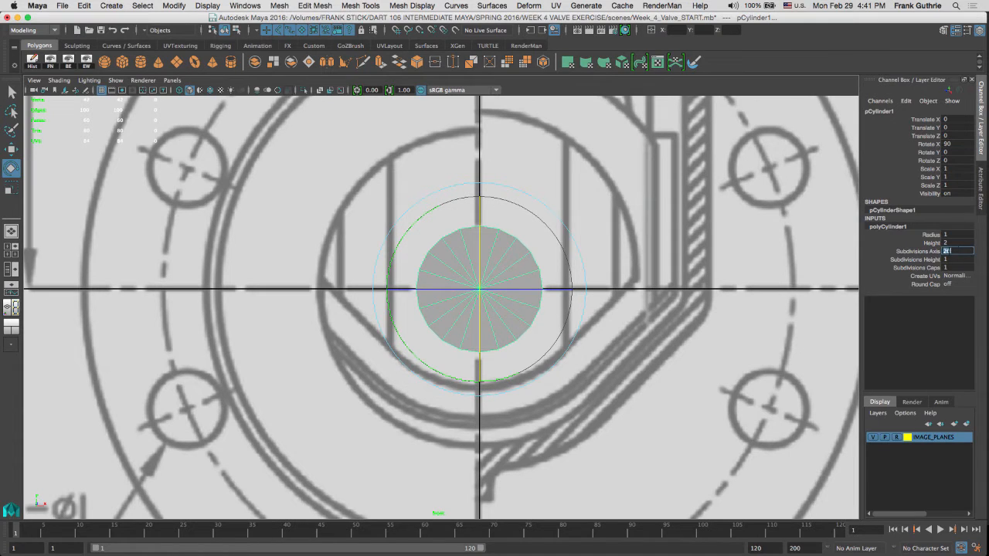
{"action": "left_click", "coordinate": [617, 205]}
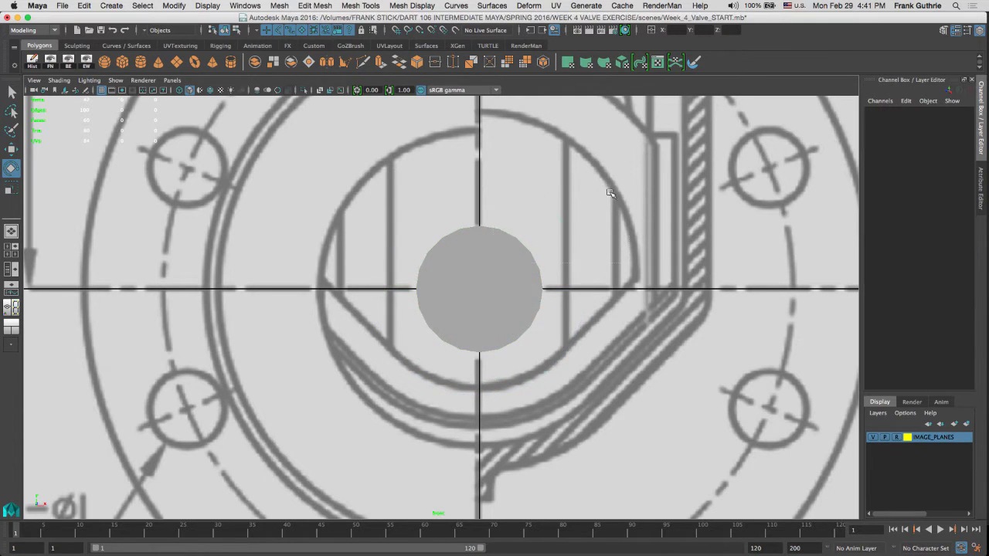
{"action": "left_click_drag", "start_coordinate": [612, 195], "coordinate": [361, 356]}
{"action": "key", "text": "q"}
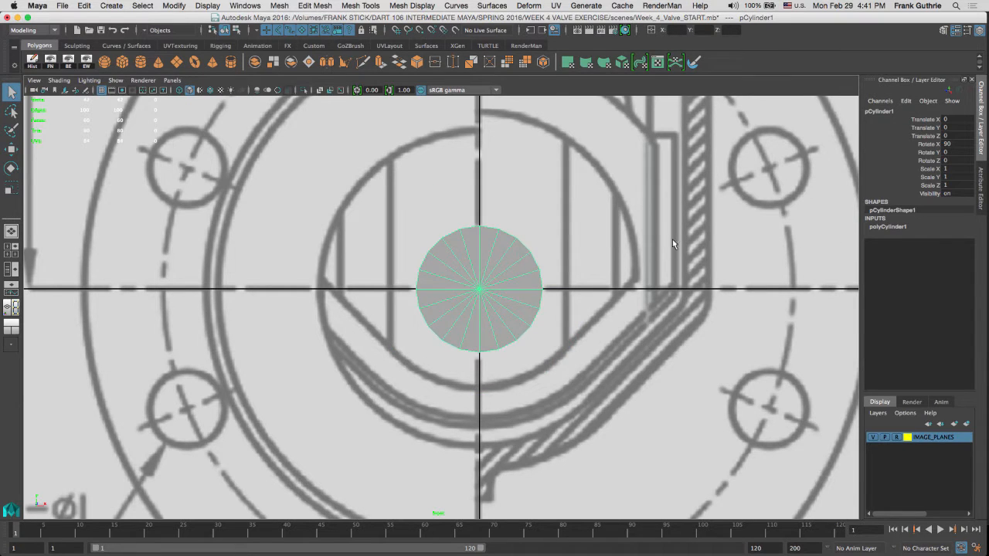
{"action": "scroll", "coordinate": [673, 244], "scroll_direction": "up", "scroll_amount": 2}
{"action": "left_click", "coordinate": [886, 226]}
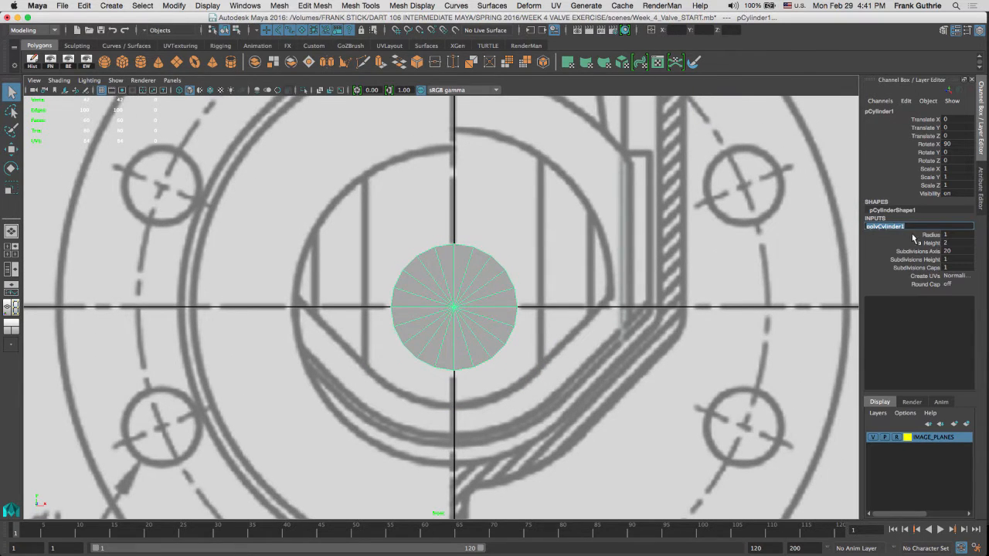
{"action": "left_click", "coordinate": [949, 253]}
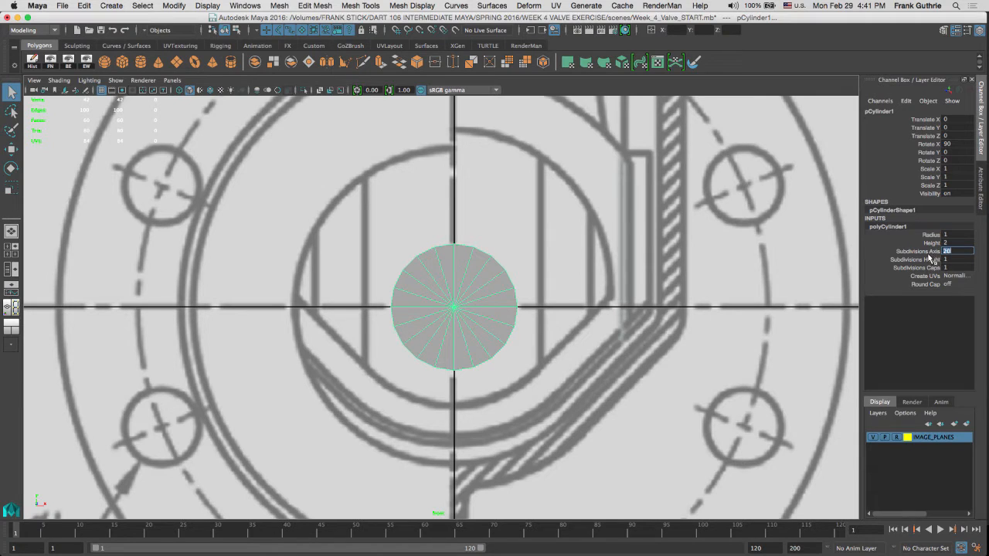
{"action": "type", "text": "8"}
{"action": "key", "text": "Return"}
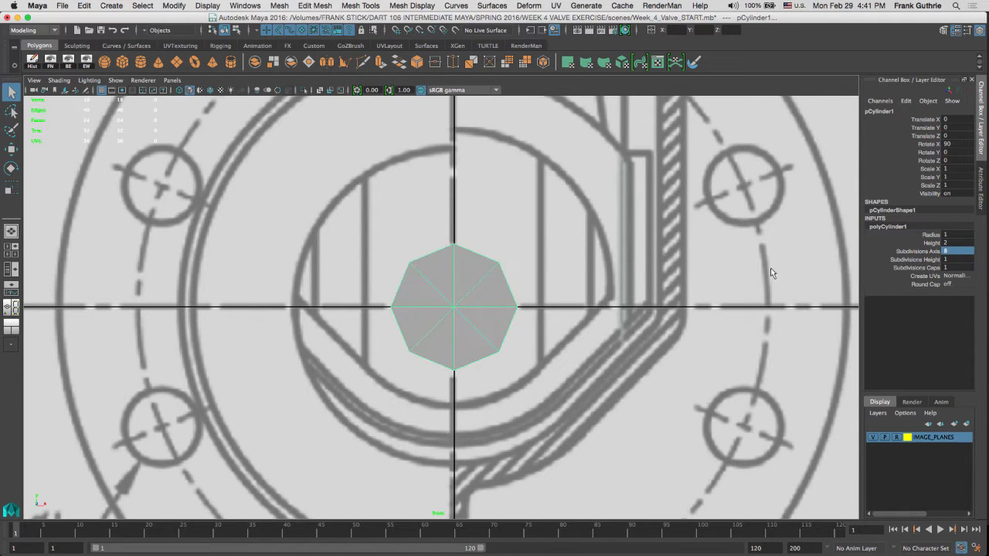
Step: Move the cylinder straight up to about Translate Y 4.88, onto the flange's dashed bolt circle, and turn on X-ray display
{"action": "left_click", "coordinate": [589, 226]}
{"action": "mouse_move", "coordinate": [589, 226]}
{"action": "middle_mouse_down", "text": "alt"}
{"action": "mouse_move", "coordinate": [580, 224]}
{"action": "mouse_move", "coordinate": [600, 215]}
{"action": "middle_mouse_up", "text": "alt"}
{"action": "left_click", "coordinate": [493, 241]}
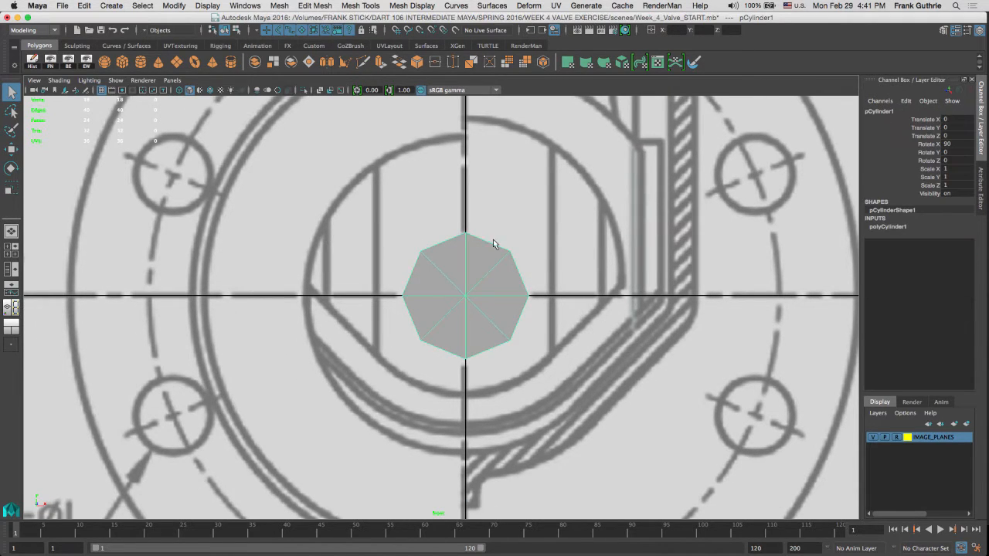
{"action": "middle_click_drag", "start_coordinate": [525, 205], "coordinate": [552, 208], "text": "alt"}
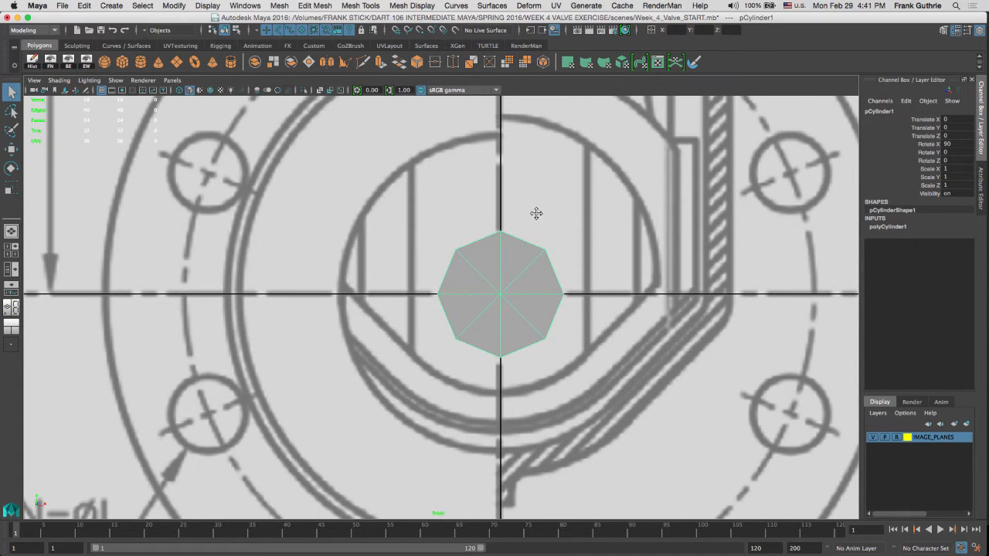
{"action": "middle_click_drag", "start_coordinate": [536, 215], "coordinate": [534, 301], "text": "alt"}
{"action": "key", "text": "w"}
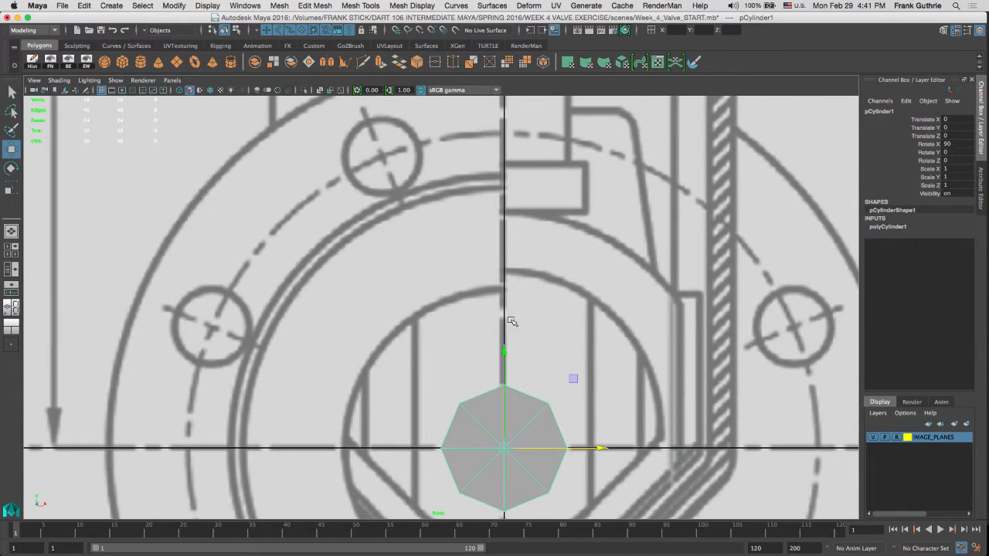
{"action": "left_click_drag", "start_coordinate": [503, 353], "coordinate": [501, 170]}
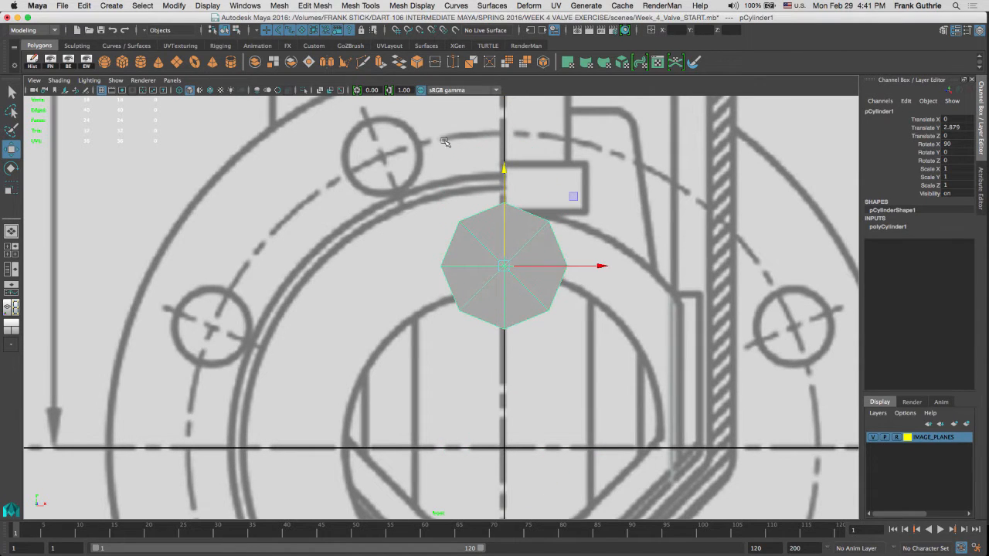
{"action": "middle_click_drag", "start_coordinate": [549, 125], "coordinate": [504, 212], "text": "alt"}
{"action": "left_click_drag", "start_coordinate": [466, 245], "coordinate": [467, 119]}
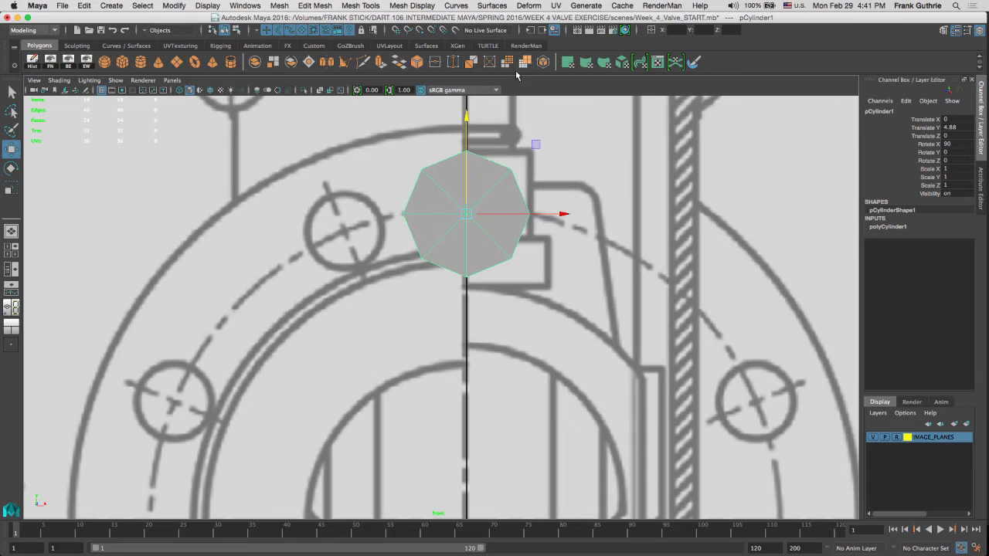
{"action": "left_click", "coordinate": [320, 91]}
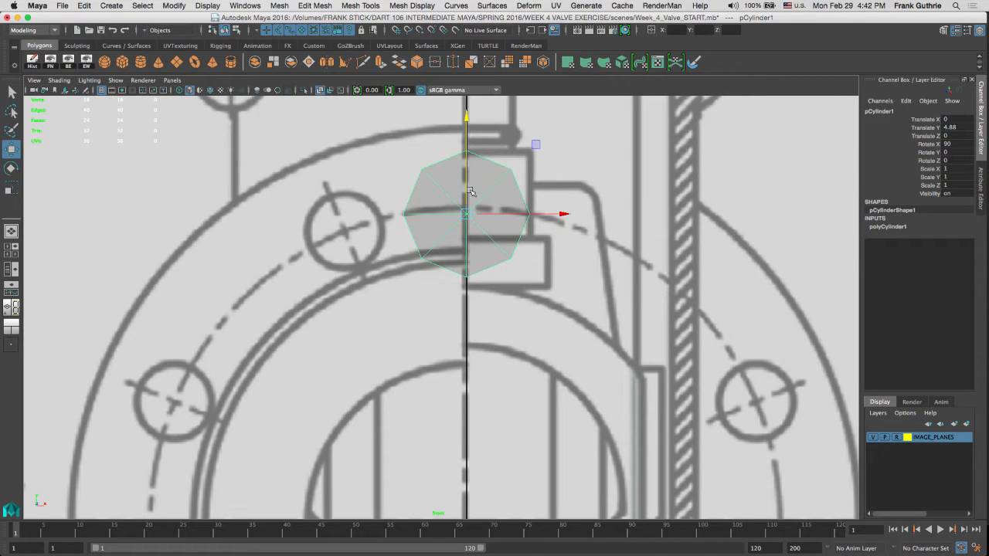
Step: Move the cylinder up to Translate Y 4.97 so it centres on the dashed bolt circle, and freeze its transformations
{"action": "left_click_drag", "start_coordinate": [466, 193], "coordinate": [466, 188]}
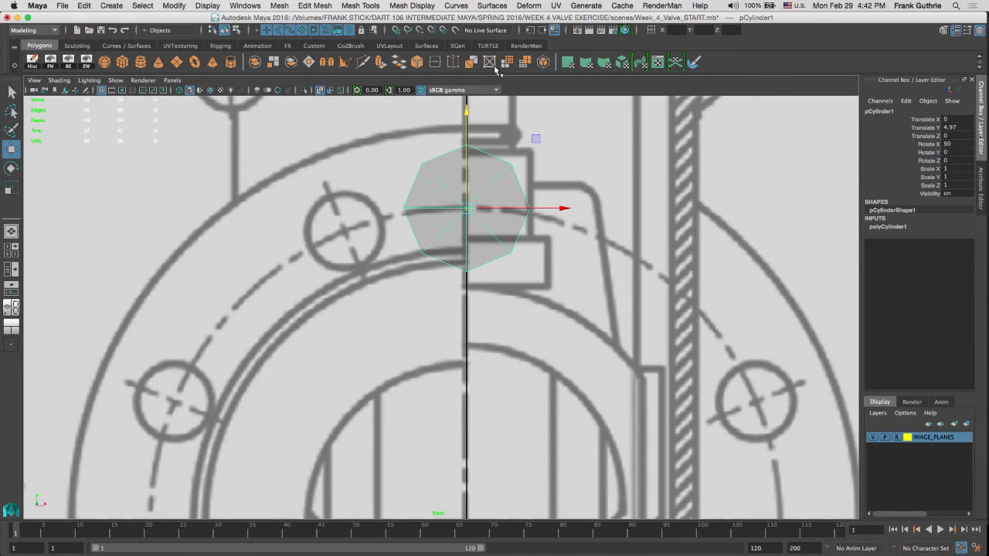
{"action": "left_click", "coordinate": [314, 46]}
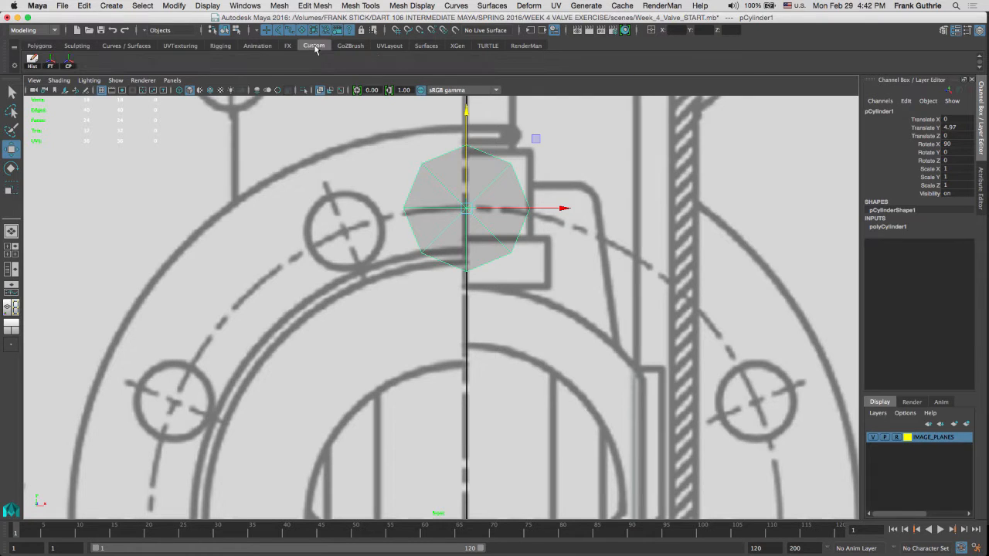
{"action": "left_click", "coordinate": [51, 61]}
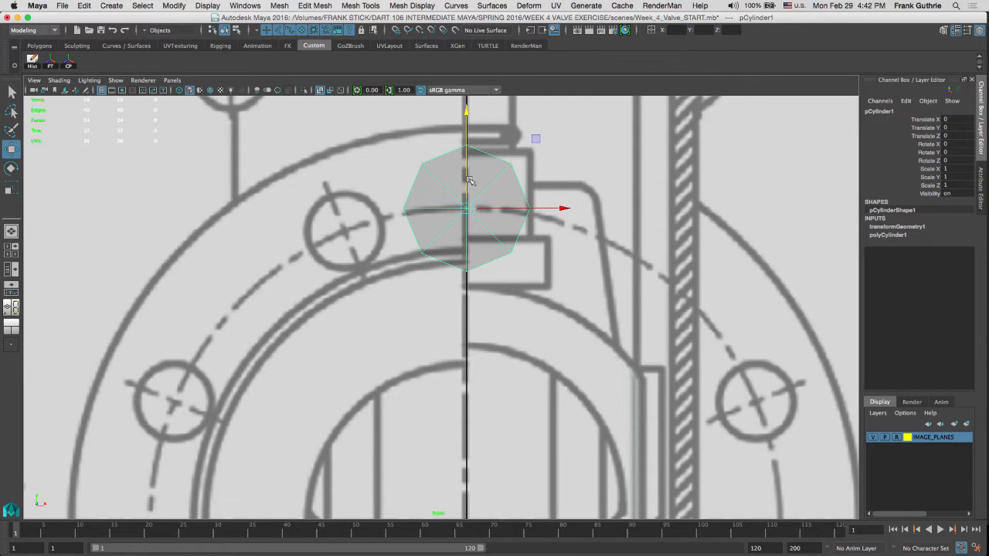
Step: Try moving the frozen cylinder away freely, and return it to the bolt circle by zeroing its translate and rotate values
{"action": "left_click_drag", "start_coordinate": [470, 207], "coordinate": [230, 284]}
{"action": "left_click_drag", "start_coordinate": [957, 119], "coordinate": [957, 160]}
{"action": "type", "text": "0"}
{"action": "key", "text": "Return"}
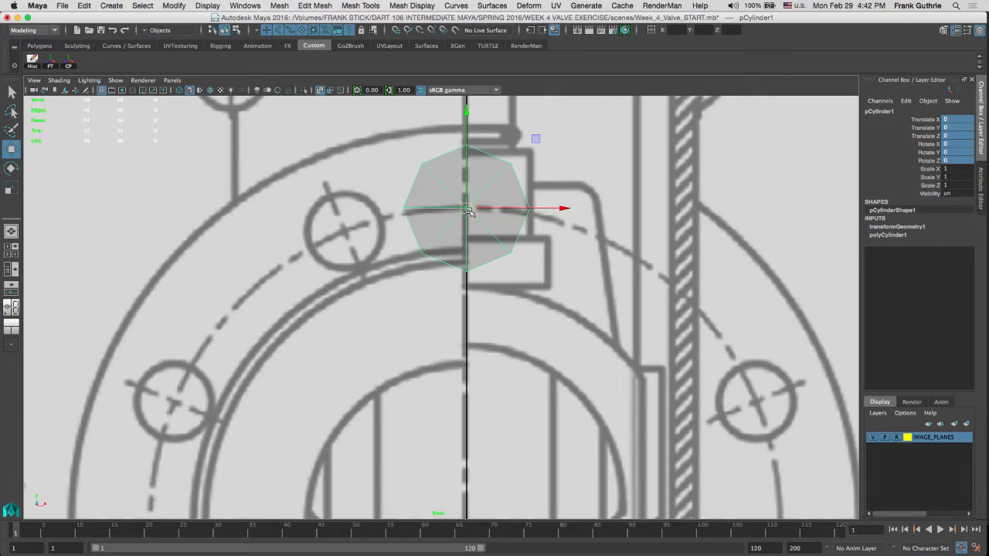
Step: Move the cylinder onto the nearest bolt hole, to about Translate X -1.928 and Y -0.342, and scale it uniformly to about 0.662
{"action": "left_click_drag", "start_coordinate": [468, 210], "coordinate": [345, 232]}
{"action": "key", "text": "e"}
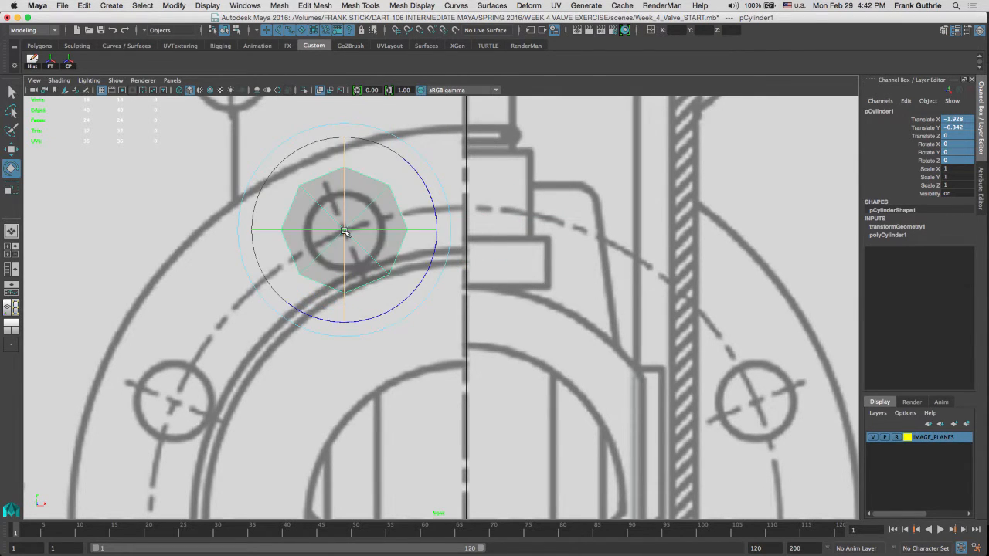
{"action": "key", "text": "r"}
{"action": "left_click_drag", "start_coordinate": [345, 231], "coordinate": [313, 231]}
{"action": "key", "text": "space"}
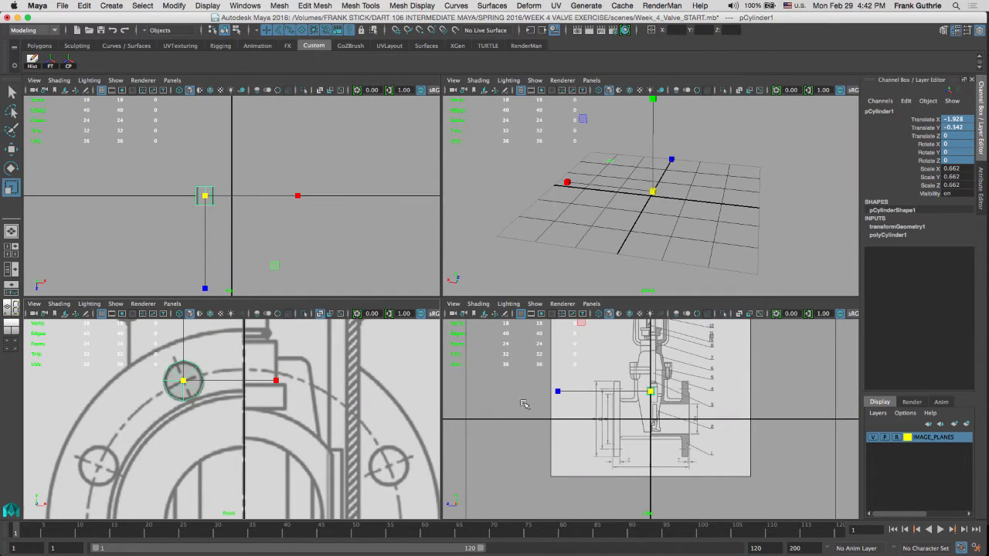
{"action": "key", "text": "space"}
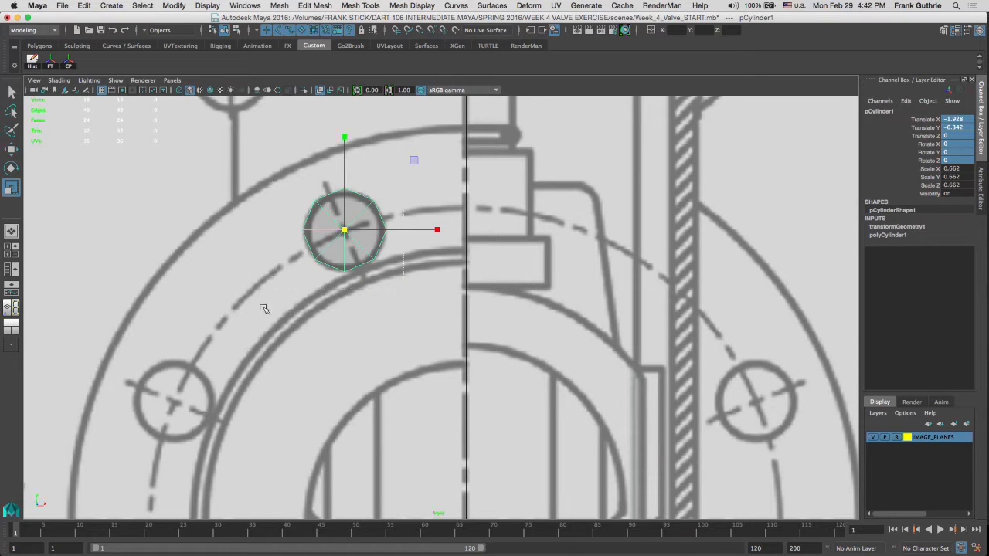
Step: Scale the cylinder uniformly to about 0.714, matching the bolt hole outline under smooth mesh preview, and return to the unsmoothed display
{"action": "key", "text": "3"}
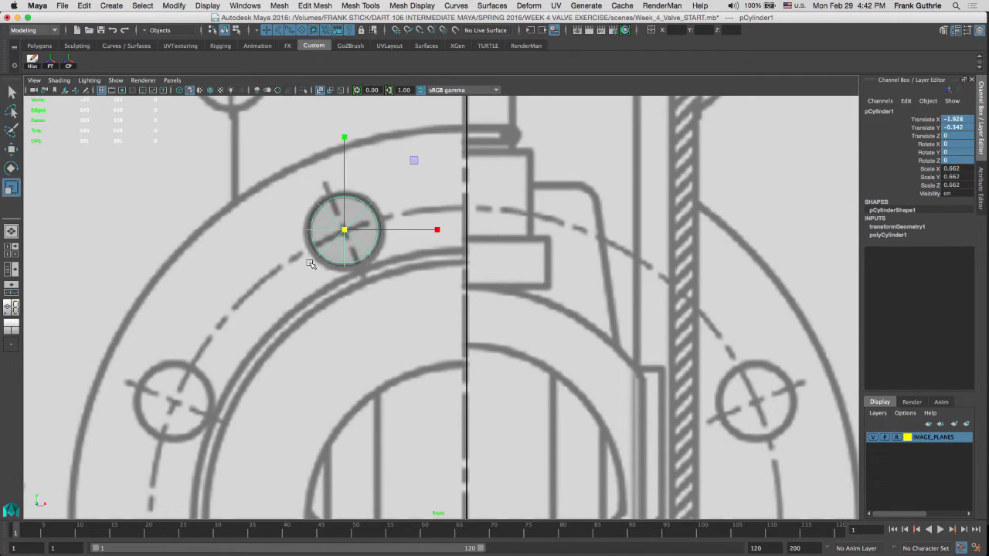
{"action": "right_click_drag", "start_coordinate": [297, 268], "coordinate": [505, 245], "text": "alt"}
{"action": "middle_click_drag", "start_coordinate": [505, 245], "coordinate": [576, 326], "text": "alt"}
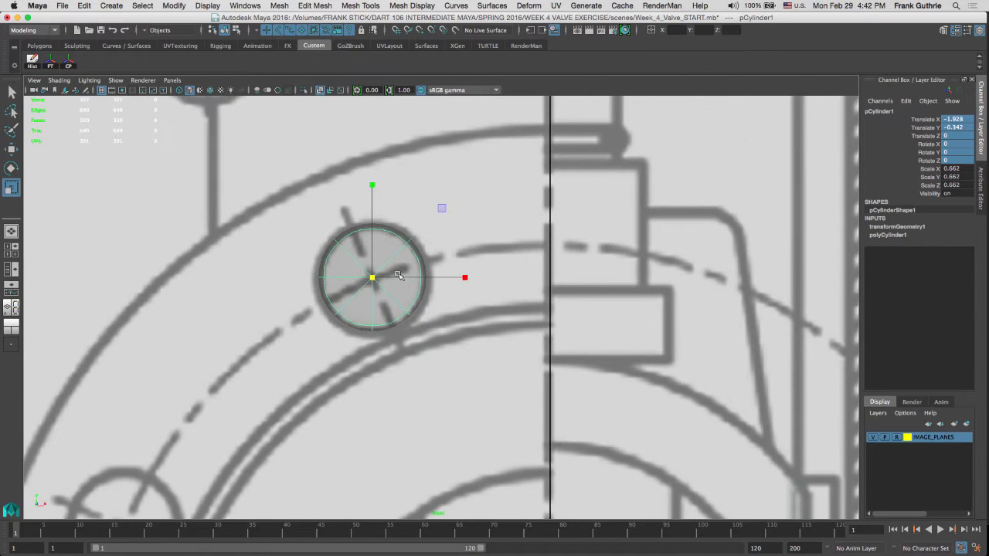
{"action": "left_click_drag", "start_coordinate": [373, 277], "coordinate": [379, 276]}
{"action": "right_click_drag", "start_coordinate": [379, 276], "coordinate": [742, 286], "text": "alt"}
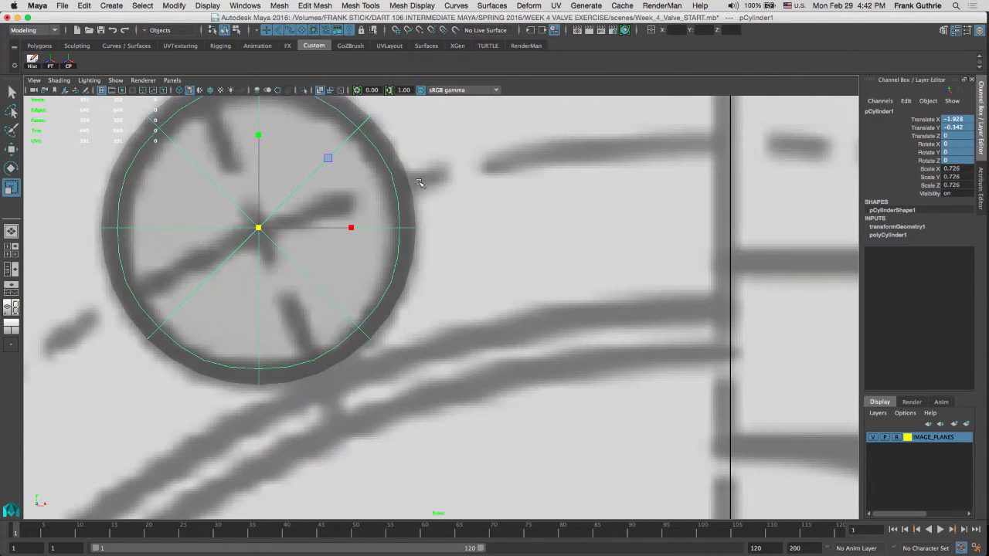
{"action": "mouse_move", "coordinate": [479, 248]}
{"action": "right_mouse_down", "text": "alt"}
{"action": "mouse_move", "coordinate": [428, 239]}
{"action": "mouse_move", "coordinate": [386, 255]}
{"action": "right_mouse_up", "text": "alt"}
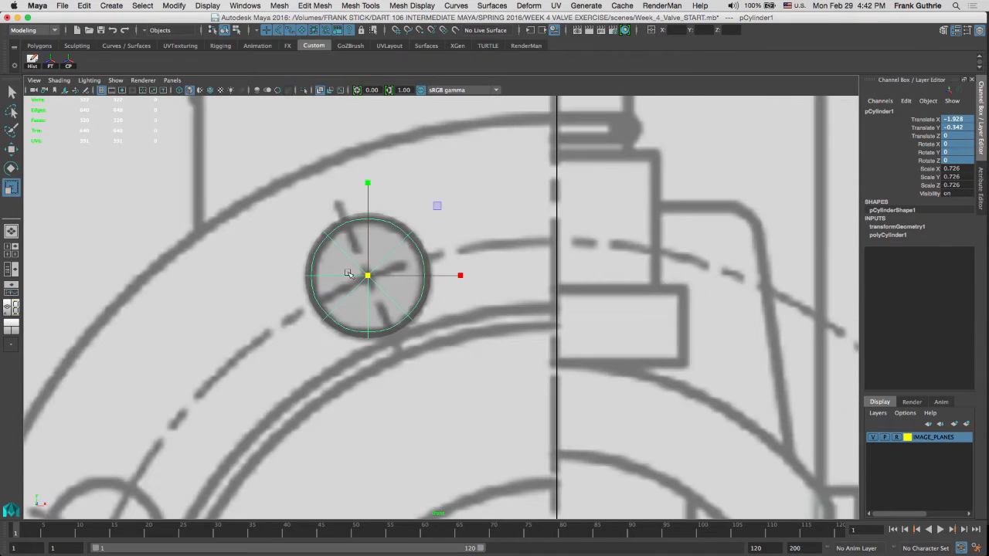
{"action": "left_click_drag", "start_coordinate": [367, 276], "coordinate": [365, 277]}
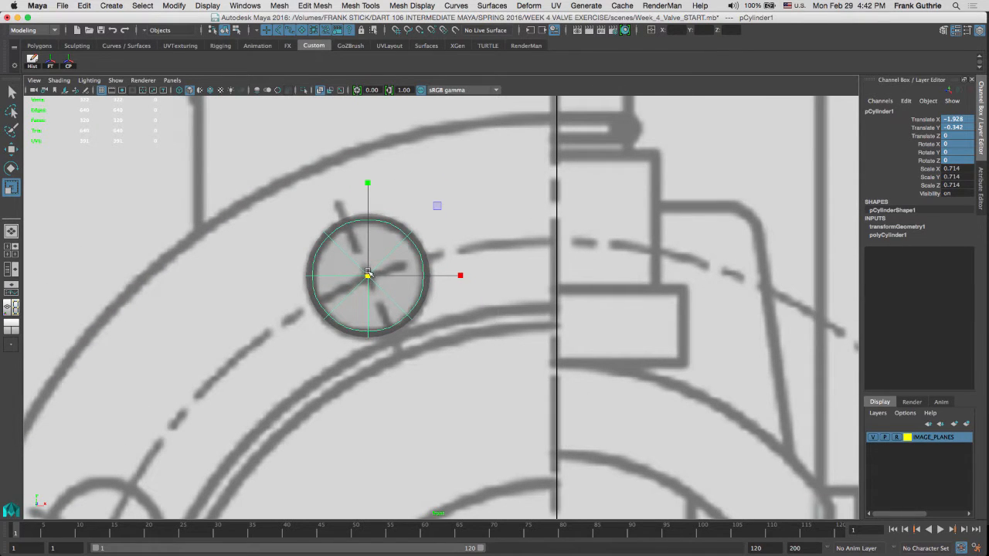
{"action": "left_click", "coordinate": [368, 275]}
{"action": "key", "text": "1"}
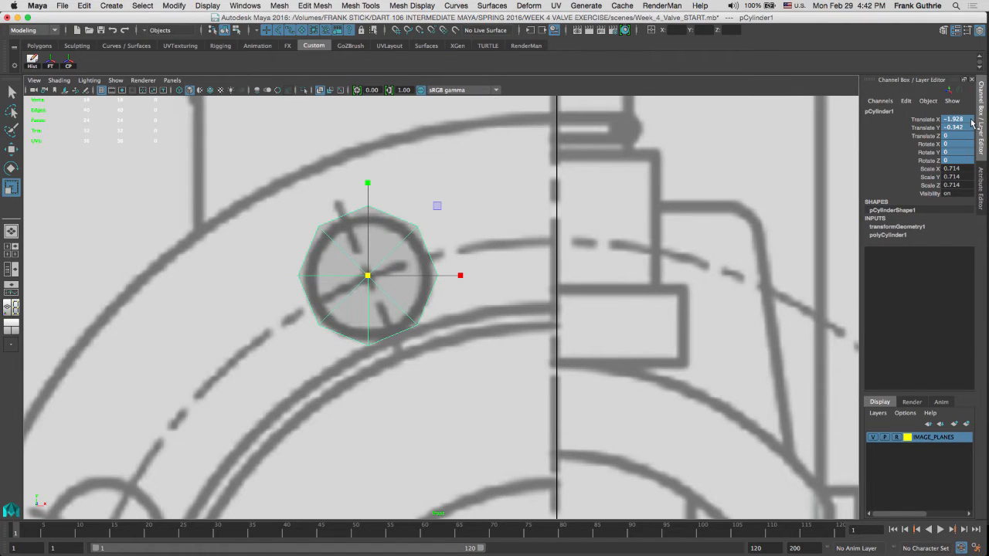
Step: Zero the cylinder's translate and rotate values to return it to the bolt circle's centreline, and freeze its transformations
{"action": "left_click_drag", "start_coordinate": [968, 118], "coordinate": [964, 160]}
{"action": "type", "text": "0"}
{"action": "key", "text": "Return"}
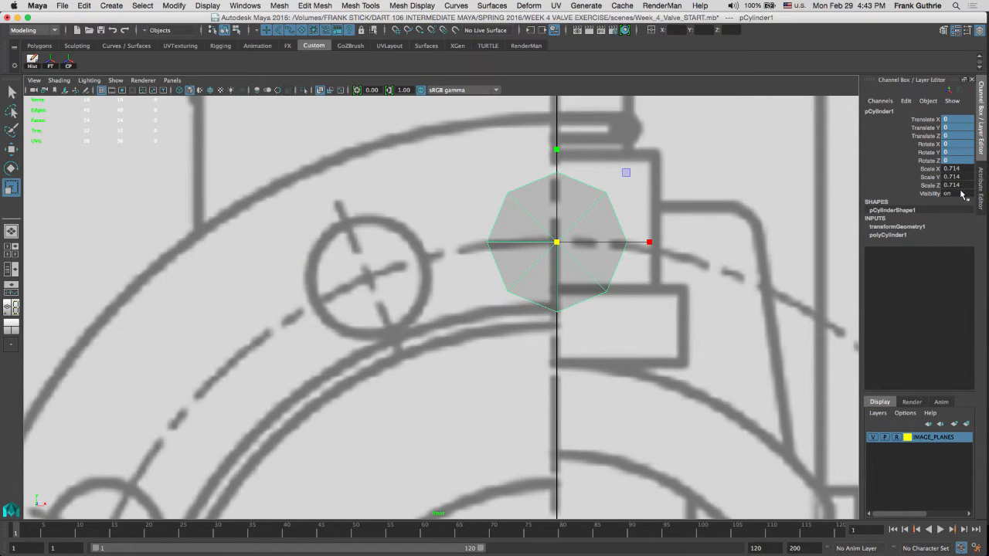
{"action": "left_click", "coordinate": [51, 66]}
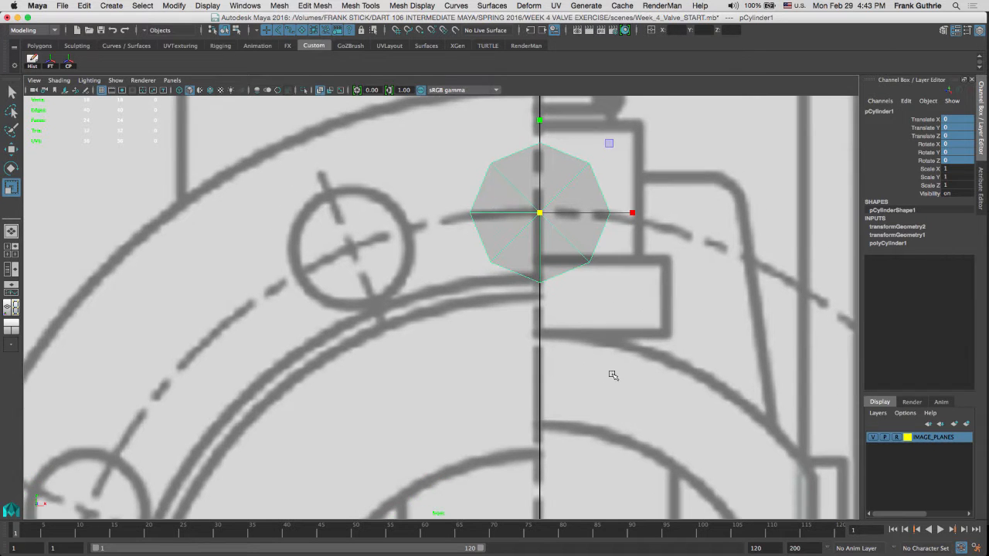
Step: In the side view, move the cylinder to about Translate Z 5.441 so its front end meets the flange's outer face
{"action": "key", "text": "space"}
{"action": "key", "text": "space"}
{"action": "key", "text": "w"}
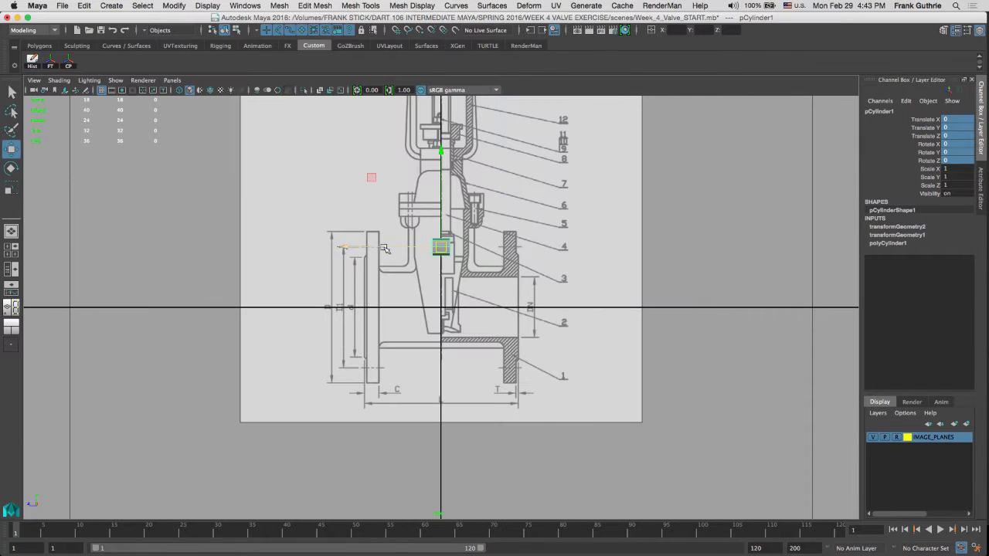
{"action": "left_click_drag", "start_coordinate": [417, 247], "coordinate": [351, 249]}
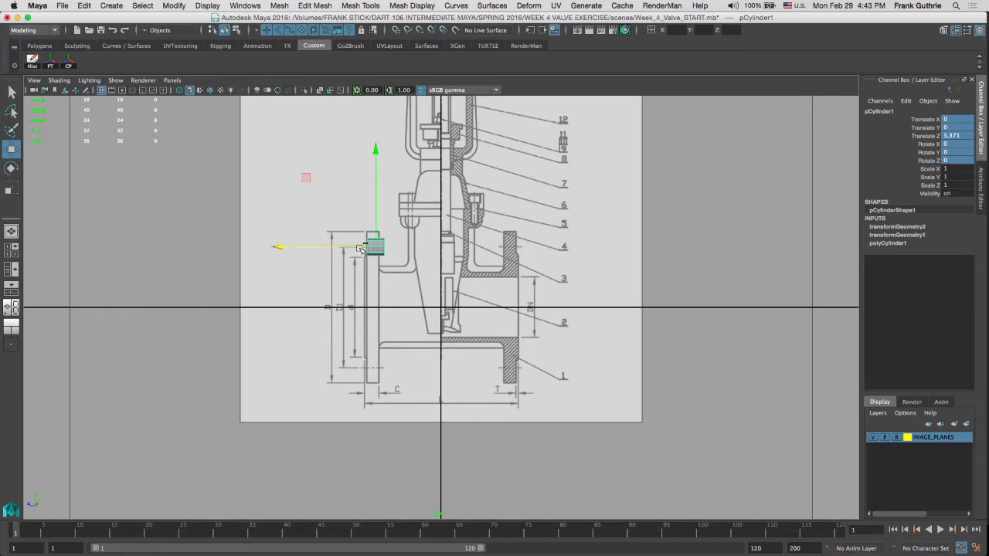
{"action": "scroll", "coordinate": [360, 249], "scroll_direction": "up", "scroll_amount": 10}
{"action": "left_click_drag", "start_coordinate": [422, 210], "coordinate": [415, 209]}
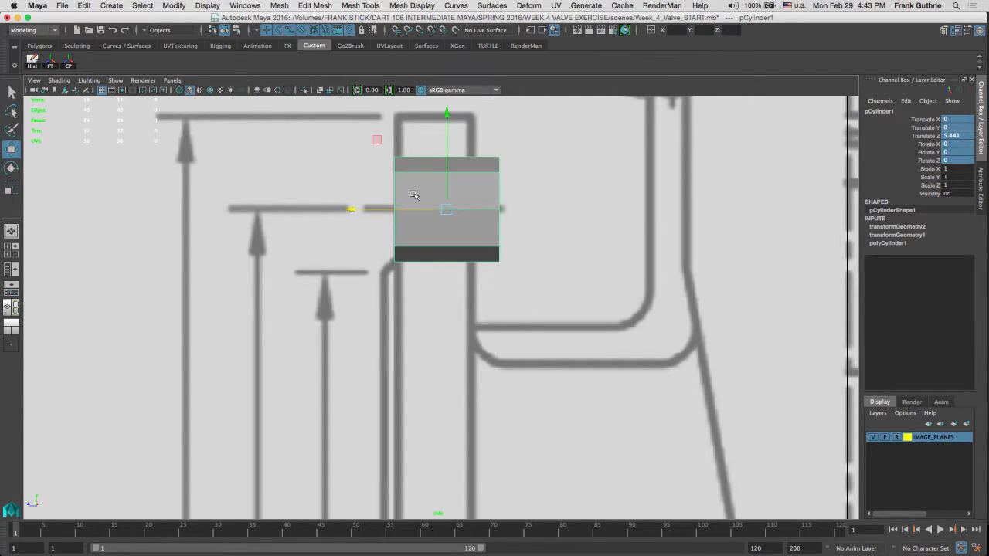
Step: Move the cylinder's rear end vertices to the flange's inner face, keeping the front end vertices aligned with the outer face
{"action": "right_click_drag", "start_coordinate": [473, 187], "coordinate": [426, 186]}
{"action": "left_click_drag", "start_coordinate": [474, 150], "coordinate": [512, 267]}
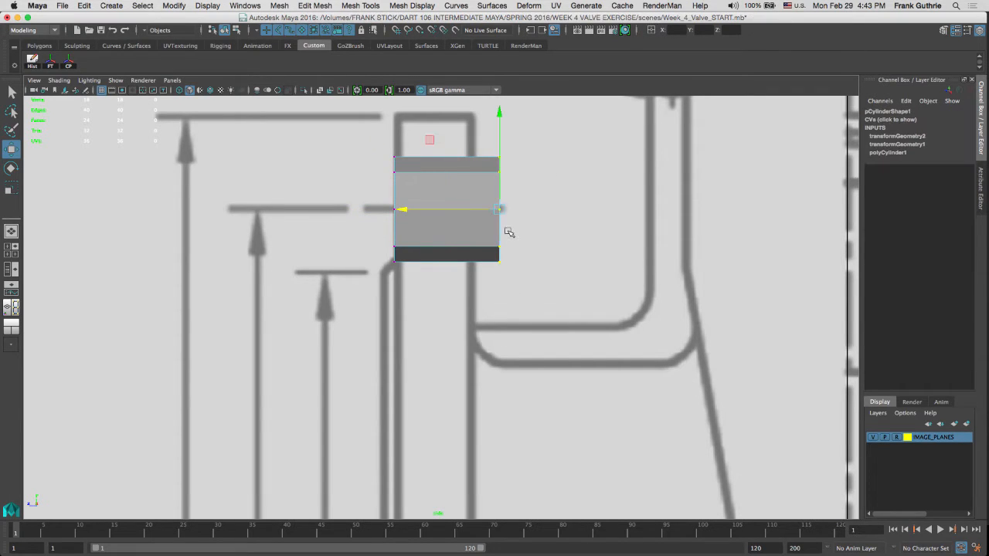
{"action": "left_click_drag", "start_coordinate": [462, 213], "coordinate": [410, 210]}
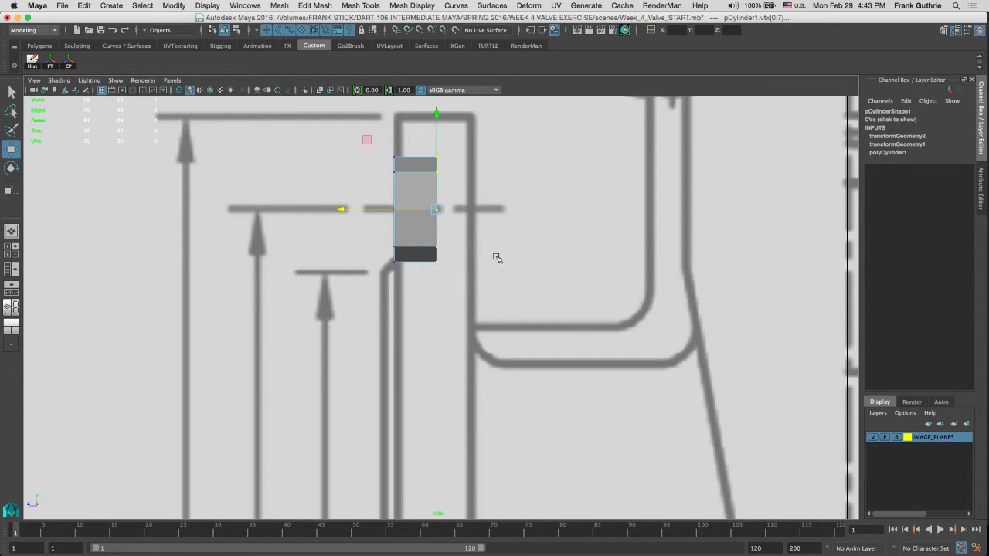
{"action": "left_click_drag", "start_coordinate": [414, 211], "coordinate": [443, 209]}
{"action": "left_click_drag", "start_coordinate": [384, 130], "coordinate": [411, 320]}
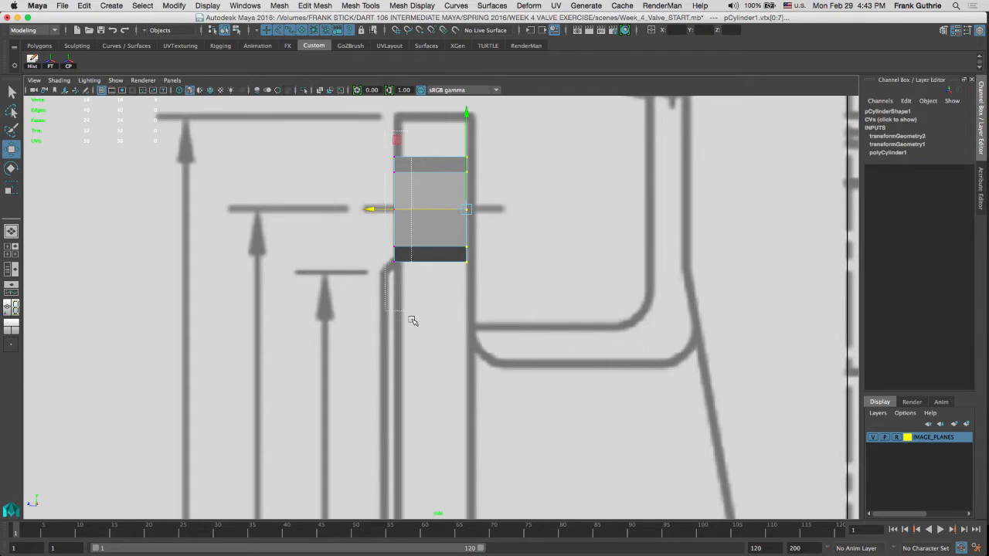
{"action": "left_click_drag", "start_coordinate": [379, 211], "coordinate": [381, 211]}
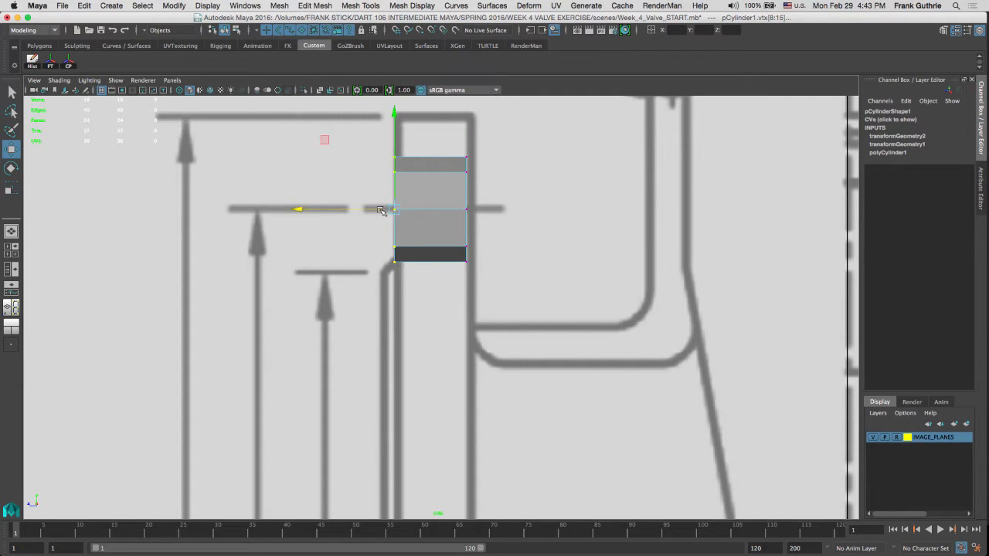
Step: Select the faces of both cylinder end caps in the front view and delete them
{"action": "key", "text": "space"}
{"action": "key", "text": "space"}
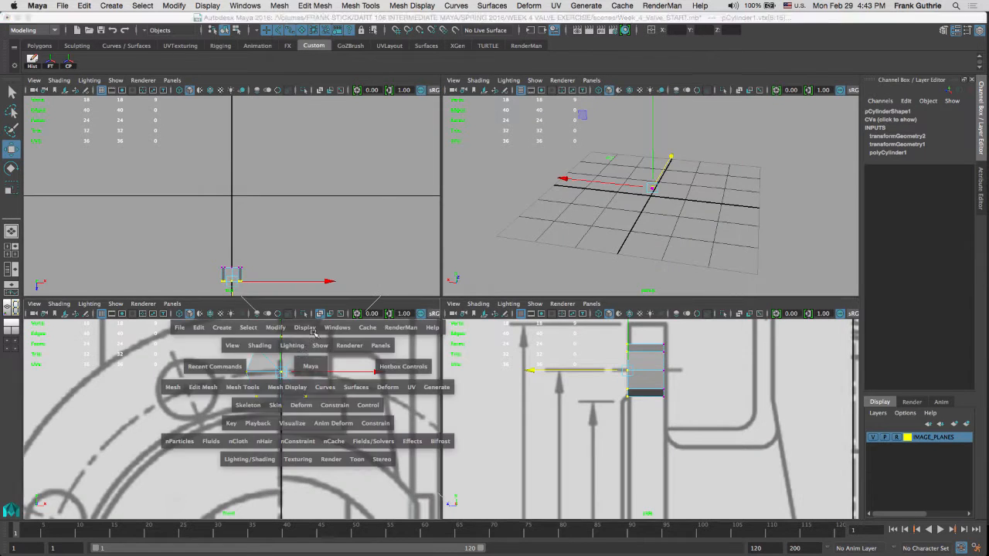
{"action": "right_click_drag", "start_coordinate": [528, 183], "coordinate": [529, 209]}
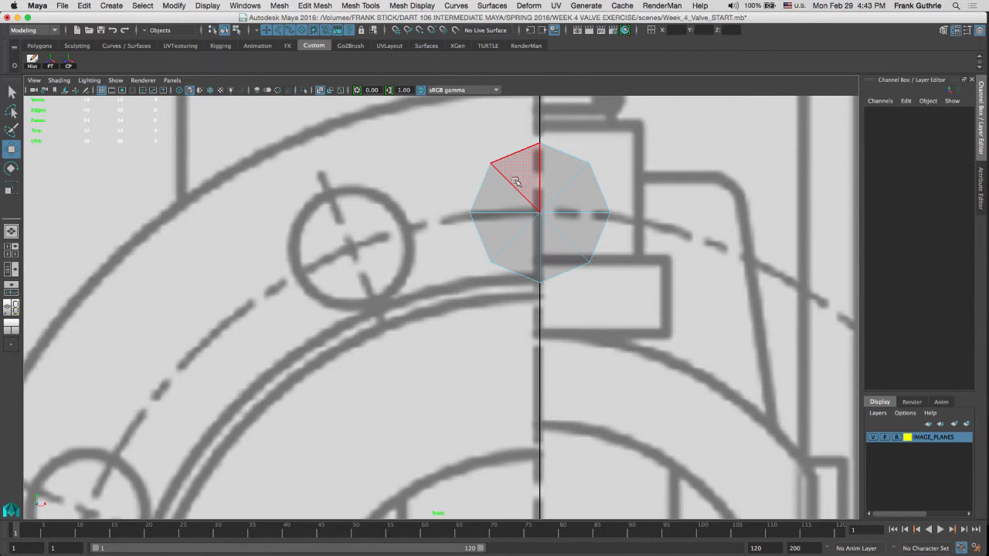
{"action": "left_click_drag", "start_coordinate": [516, 180], "coordinate": [555, 236]}
{"action": "key", "text": "Delete"}
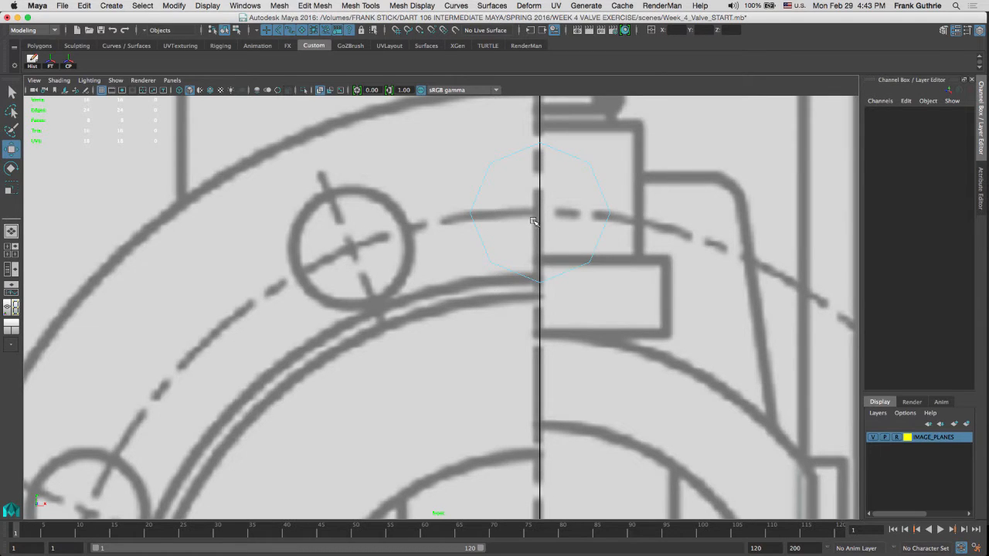
Step: Select the open tube's remaining faces, frame them in the perspective view and turn on smooth mesh preview
{"action": "key", "text": "space"}
{"action": "left_click_drag", "start_coordinate": [627, 216], "coordinate": [623, 222], "text": "alt"}
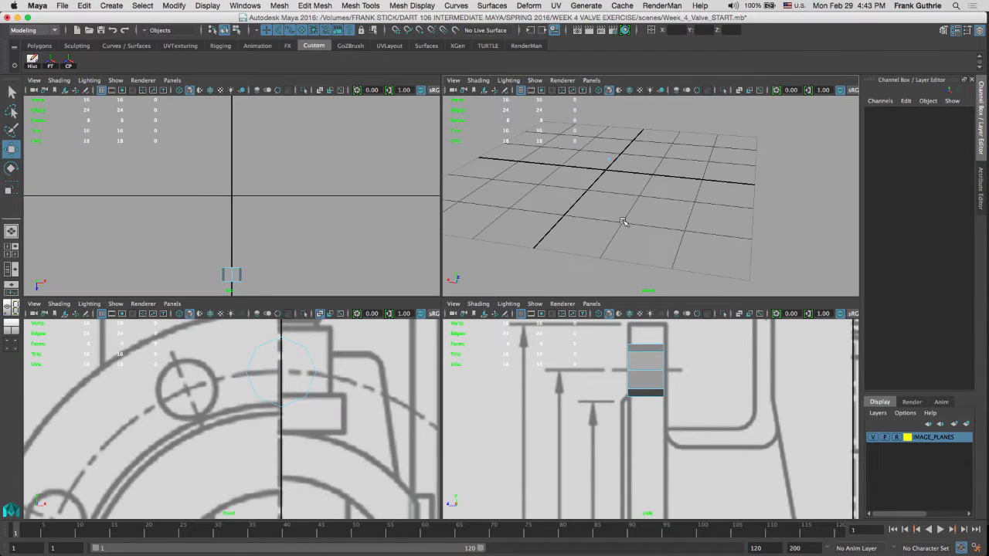
{"action": "left_click_drag", "start_coordinate": [604, 189], "coordinate": [606, 192], "text": "alt"}
{"action": "left_click_drag", "start_coordinate": [584, 132], "coordinate": [626, 191]}
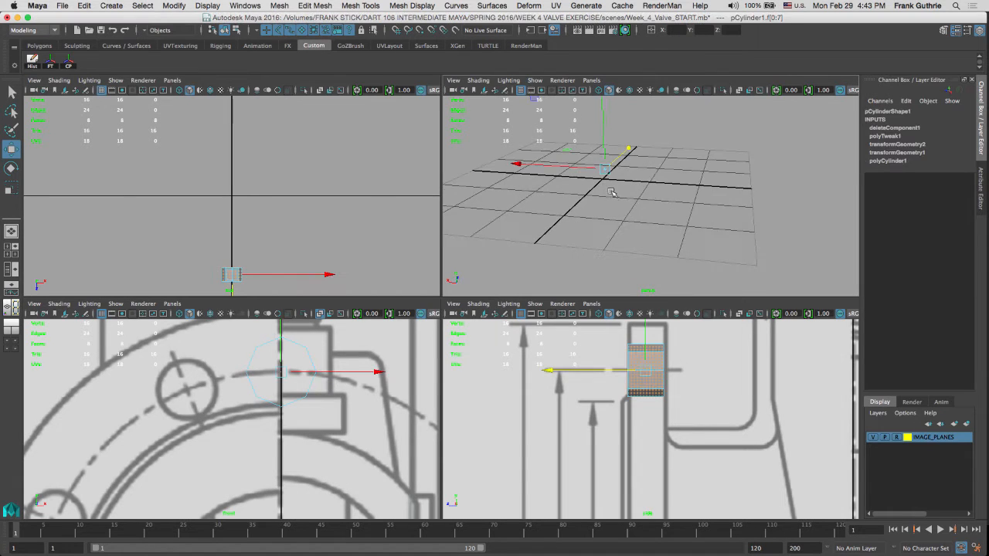
{"action": "key", "text": "f"}
{"action": "key", "text": "space"}
{"action": "right_click_drag", "start_coordinate": [707, 235], "coordinate": [422, 203], "text": "alt"}
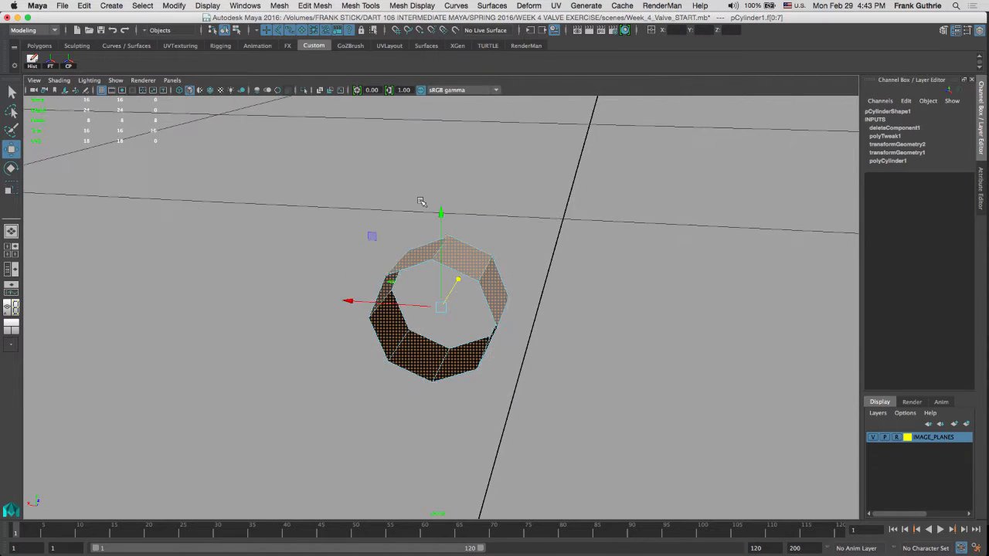
{"action": "key", "text": "3"}
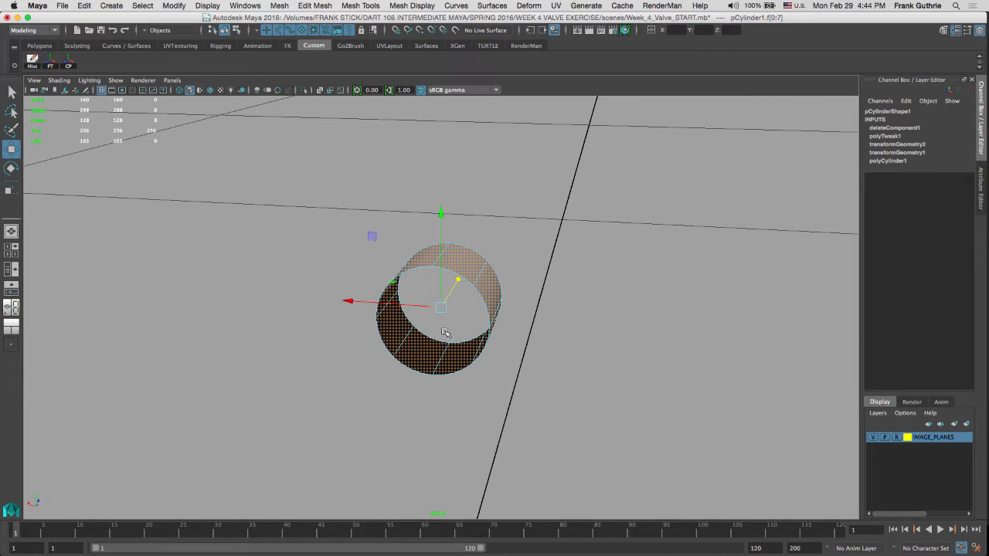
Step: Examine the tube's position against the flange's bolt circle and hole layout in the front view
{"action": "key", "text": "space"}
{"action": "key", "text": "space"}
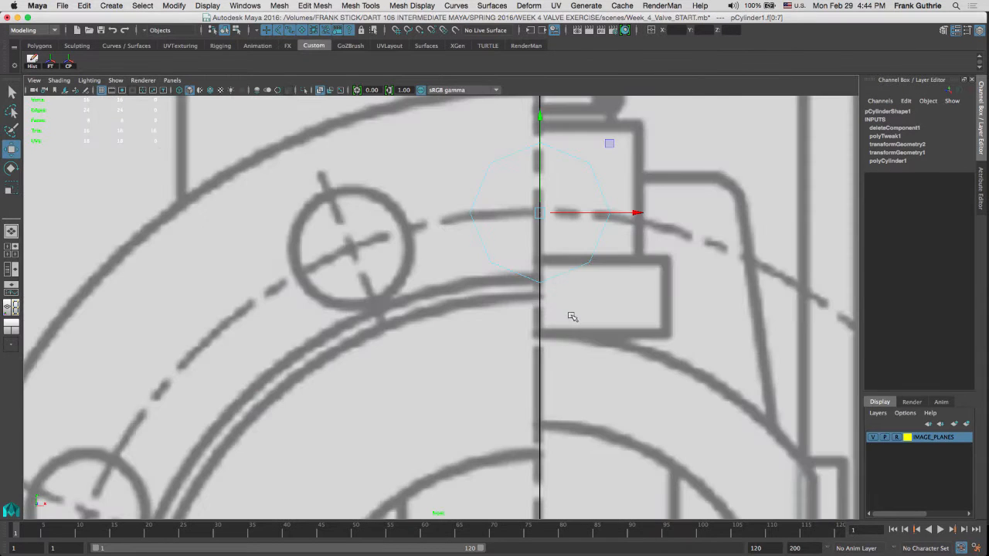
{"action": "scroll", "coordinate": [587, 302], "scroll_direction": "down", "scroll_amount": 5}
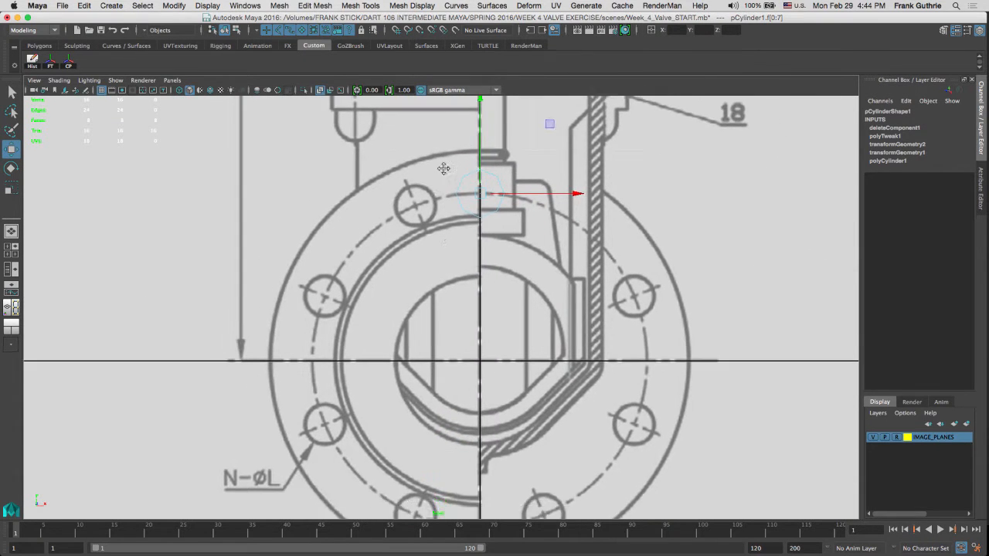
{"action": "middle_click_drag", "start_coordinate": [444, 168], "coordinate": [449, 183], "text": "alt"}
{"action": "right_click_drag", "start_coordinate": [438, 253], "coordinate": [313, 260], "text": "alt"}
{"action": "middle_click_drag", "start_coordinate": [432, 226], "coordinate": [409, 247], "text": "alt"}
{"action": "left_click", "coordinate": [406, 155]}
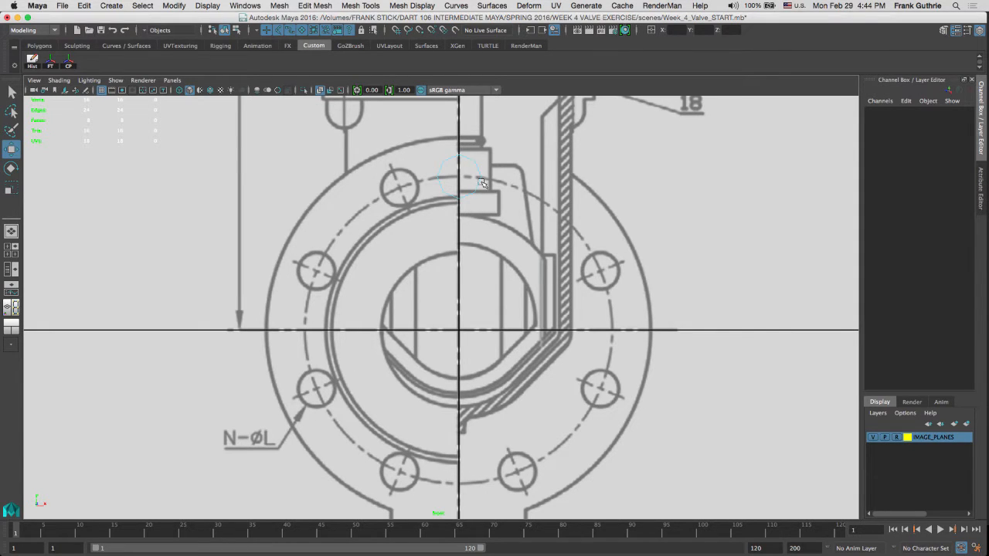
{"action": "left_click_drag", "start_coordinate": [433, 191], "coordinate": [469, 157]}
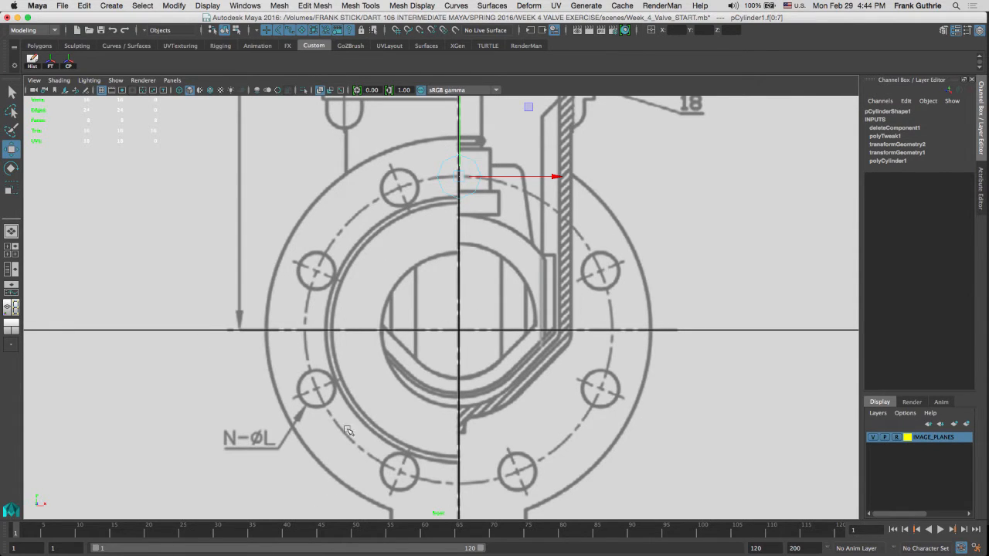
{"action": "middle_click_drag", "start_coordinate": [521, 223], "coordinate": [517, 222], "text": "alt"}
Step: Create a second polygon cylinder at the origin and set its X rotation to 90 so its cap faces the front view
{"action": "left_click", "coordinate": [151, 149]}
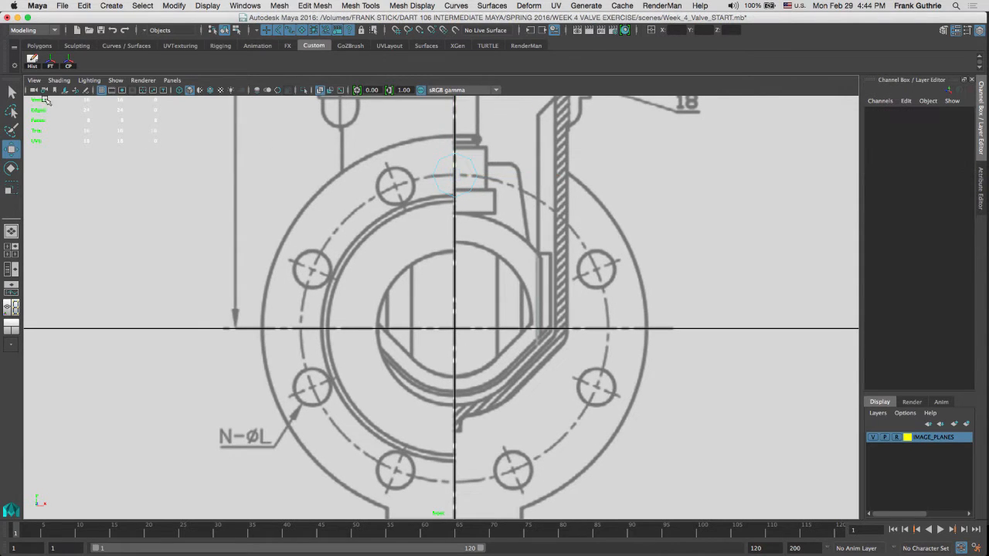
{"action": "left_click", "coordinate": [40, 46]}
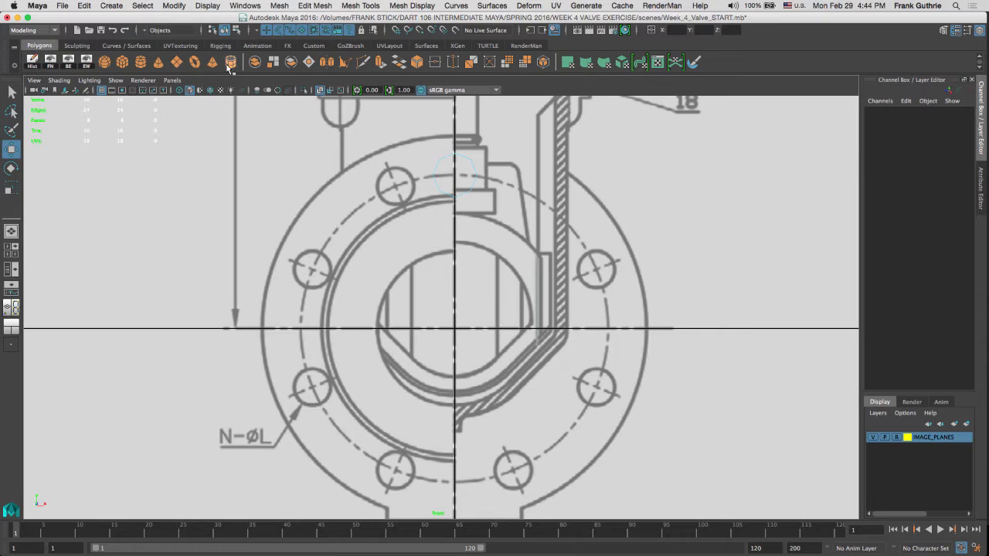
{"action": "left_click", "coordinate": [141, 67]}
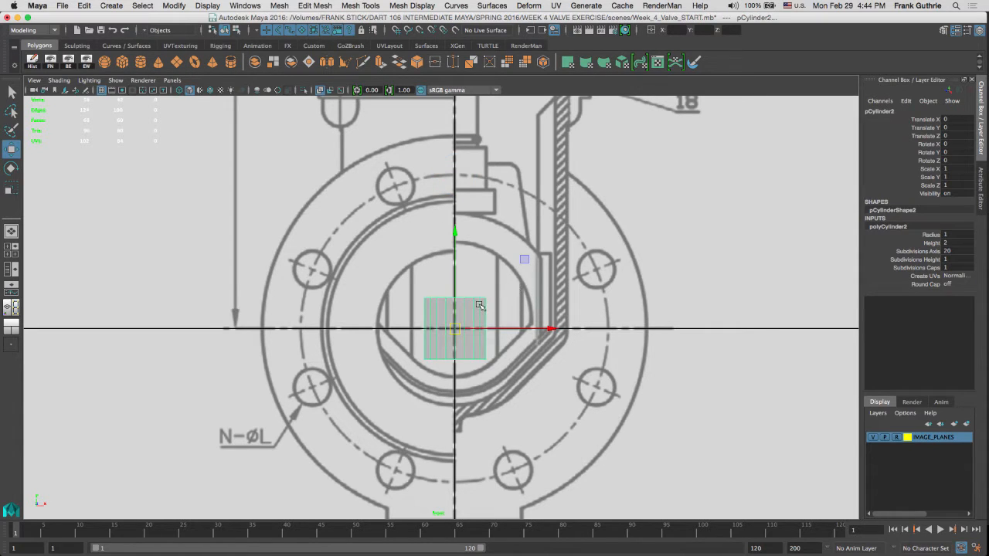
{"action": "key", "text": "e"}
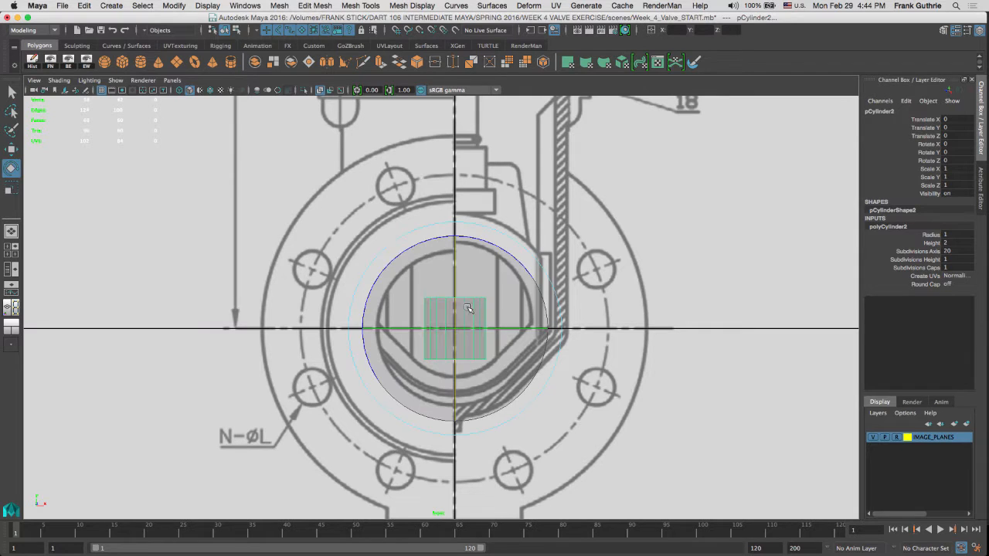
{"action": "left_click_drag", "start_coordinate": [457, 294], "coordinate": [456, 315]}
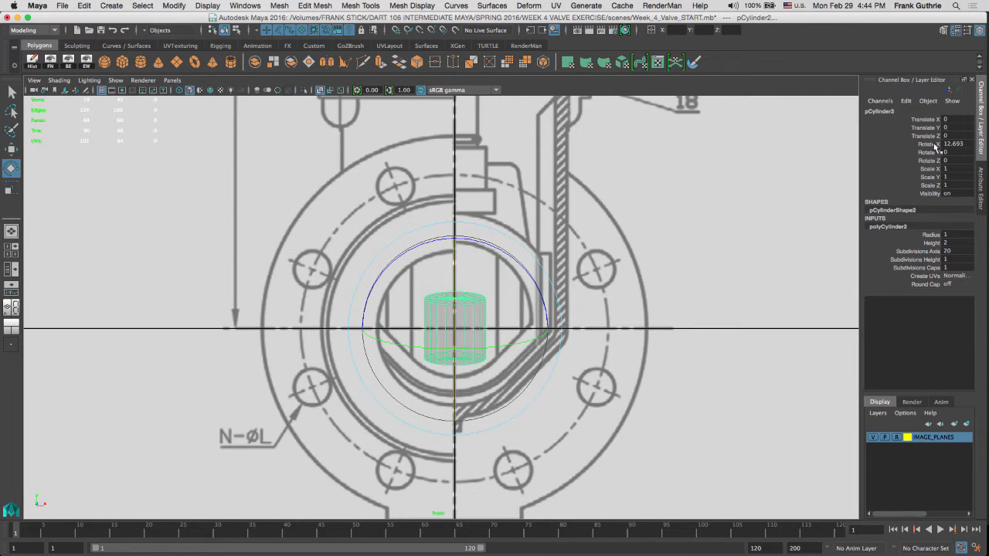
{"action": "double_click", "coordinate": [965, 146]}
{"action": "type", "text": "90"}
{"action": "key", "text": "Return"}
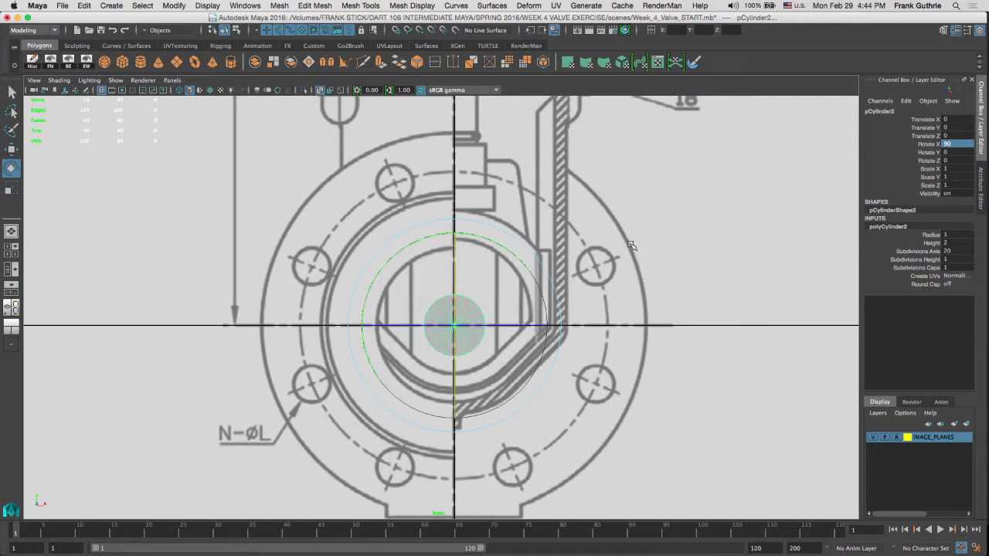
Step: Scale the new cylinder uniformly to about 6.56, using smooth mesh preview to match the flange's outer circle, and return to unsmoothed display
{"action": "key", "text": "r"}
{"action": "left_click_drag", "start_coordinate": [456, 326], "coordinate": [732, 262]}
{"action": "key", "text": "3"}
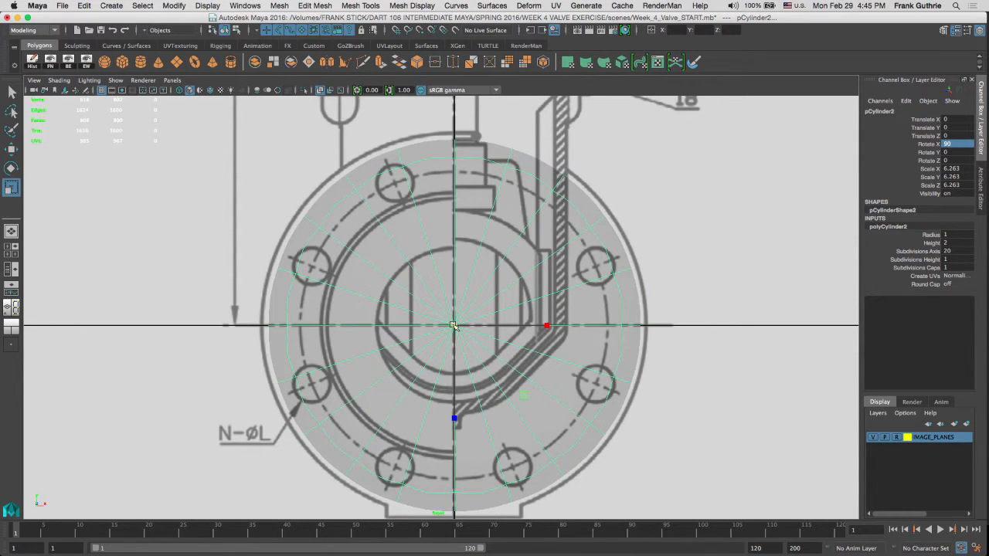
{"action": "left_click_drag", "start_coordinate": [455, 326], "coordinate": [469, 320]}
{"action": "key", "text": "1"}
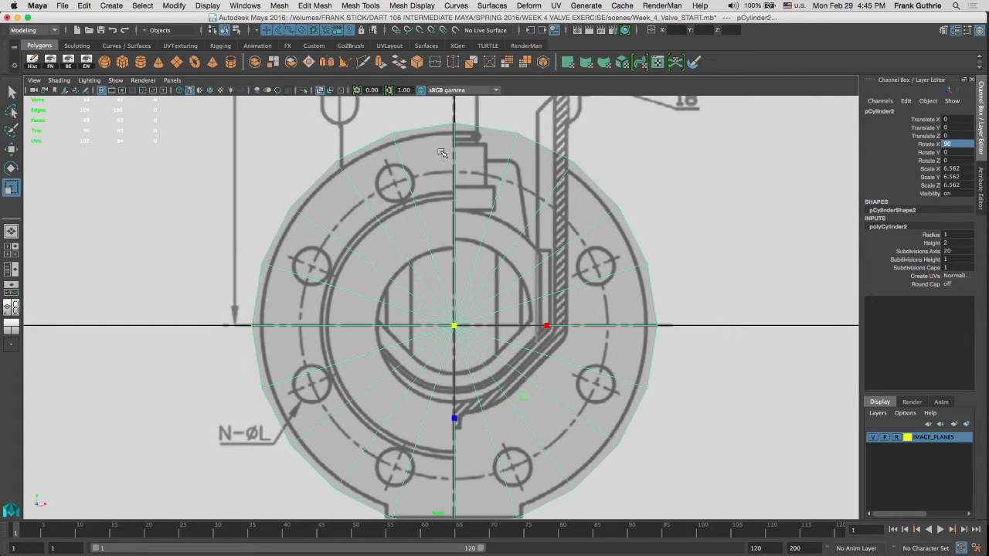
Step: Try 8 axis subdivisions on the large cylinder against the bolt-hole layout
{"action": "left_click", "coordinate": [966, 252]}
{"action": "type", "text": "8"}
{"action": "key", "text": "Return"}
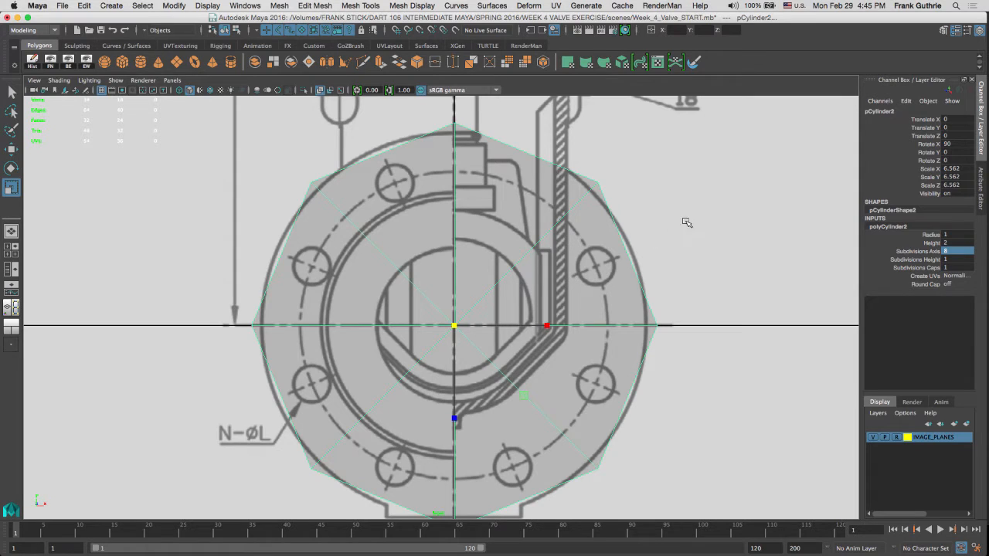
{"action": "middle_click_drag", "start_coordinate": [690, 216], "coordinate": [691, 216], "text": "alt"}
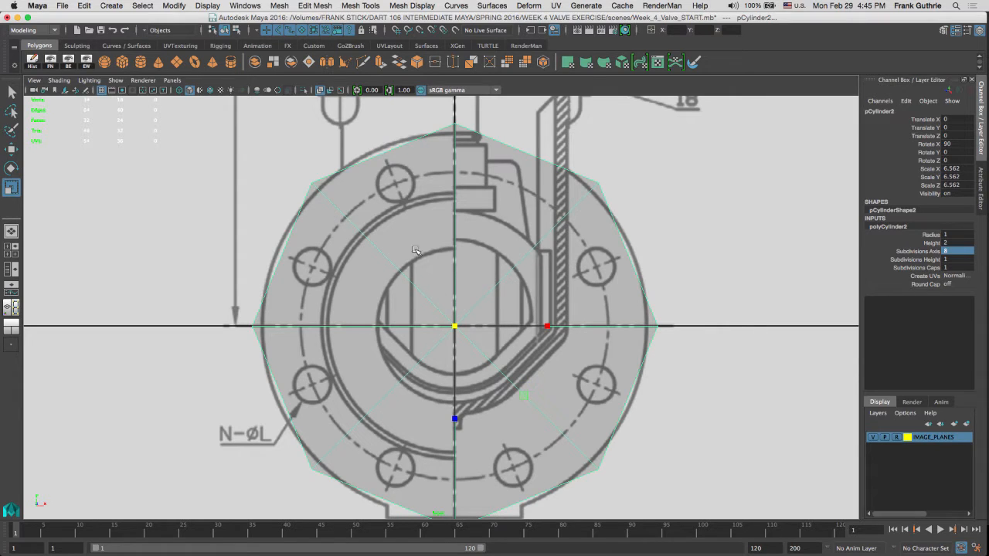
Step: Set the large cylinder's axis subdivisions to 16 so its edges run through the bolt-hole centres
{"action": "double_click", "coordinate": [956, 254]}
{"action": "type", "text": "16"}
{"action": "key", "text": "Return"}
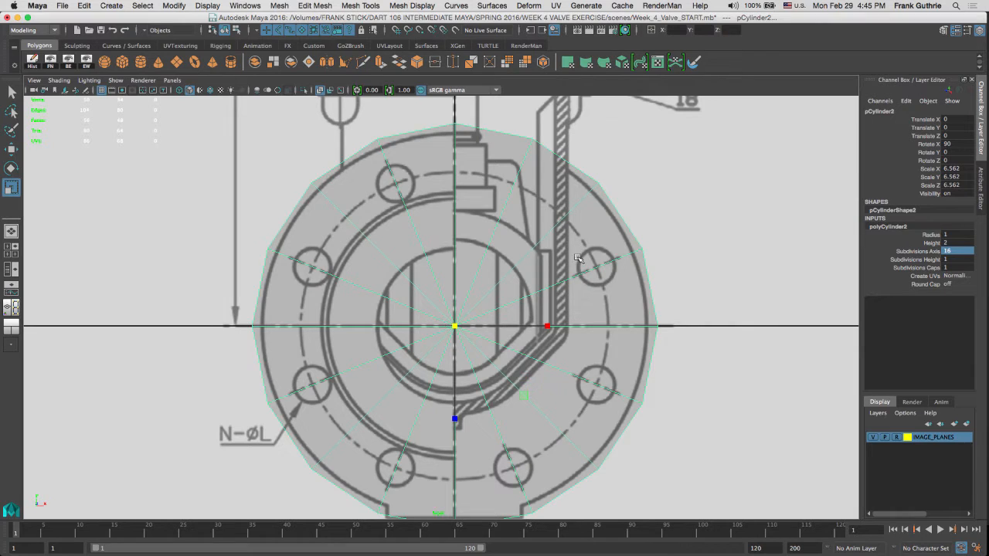
{"action": "left_click", "coordinate": [692, 245]}
{"action": "left_click", "coordinate": [652, 268]}
Step: Select the large cylinder's side faces and one end cap in the perspective view and delete them, leaving a single cap disc
{"action": "key", "text": "space"}
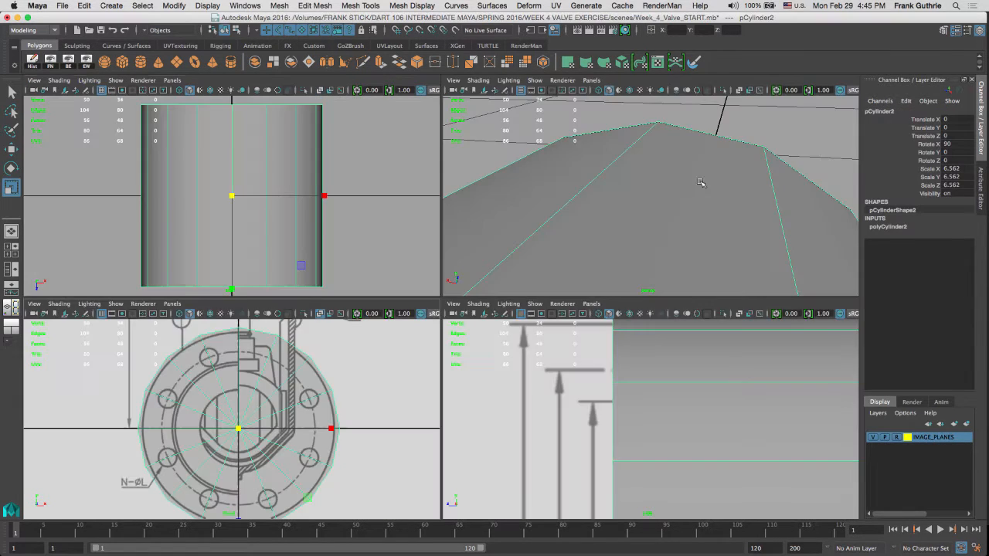
{"action": "key", "text": "space"}
{"action": "left_click_drag", "start_coordinate": [693, 208], "coordinate": [552, 202], "text": "alt"}
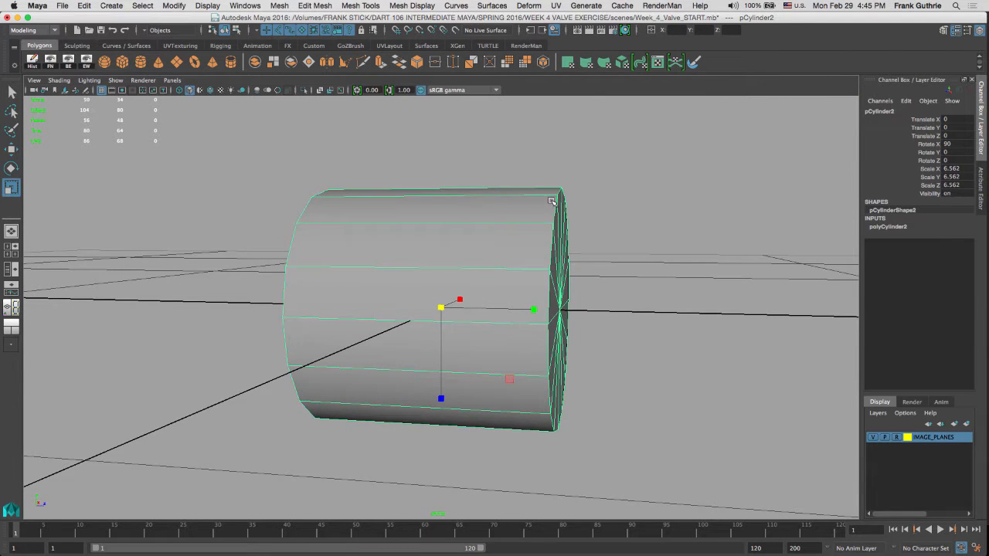
{"action": "right_click_drag", "start_coordinate": [552, 202], "coordinate": [551, 231]}
{"action": "left_click_drag", "start_coordinate": [561, 186], "coordinate": [595, 182], "text": "alt"}
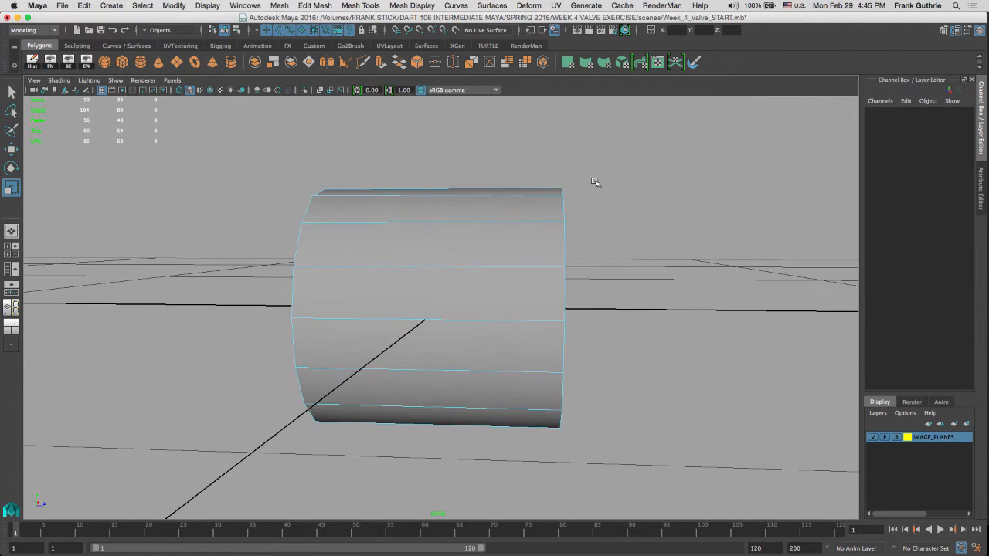
{"action": "left_click_drag", "start_coordinate": [632, 141], "coordinate": [552, 437]}
{"action": "left_click_drag", "start_coordinate": [591, 267], "coordinate": [618, 287], "text": "alt"}
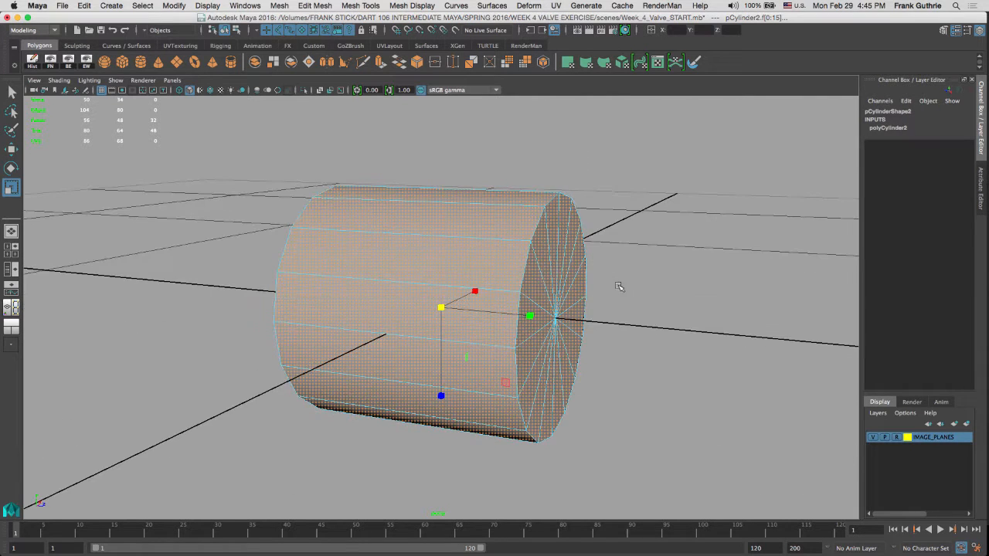
{"action": "key", "text": "Delete"}
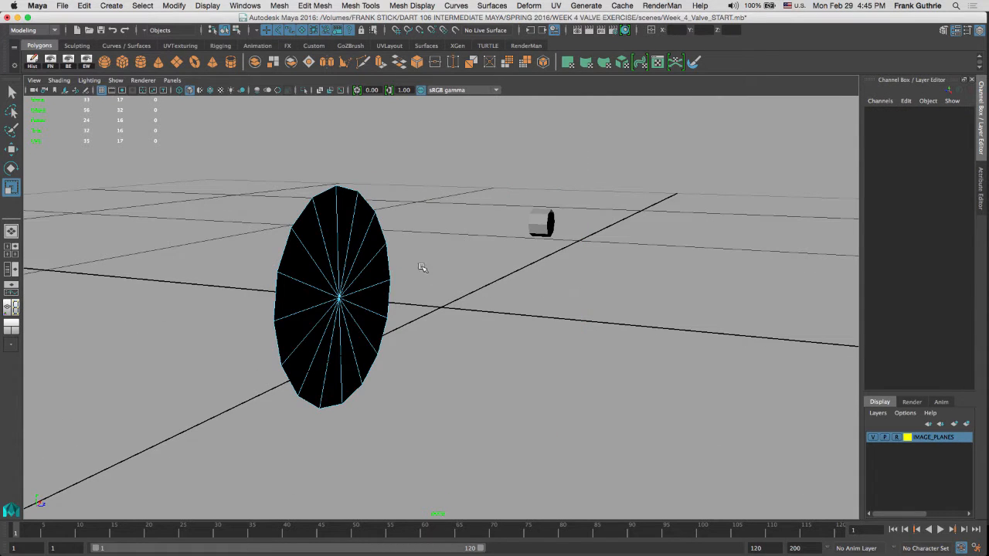
Step: Select all faces of the remaining disc and move them along Z in the side view to the flange's outer face
{"action": "left_click_drag", "start_coordinate": [444, 269], "coordinate": [493, 240], "text": "alt"}
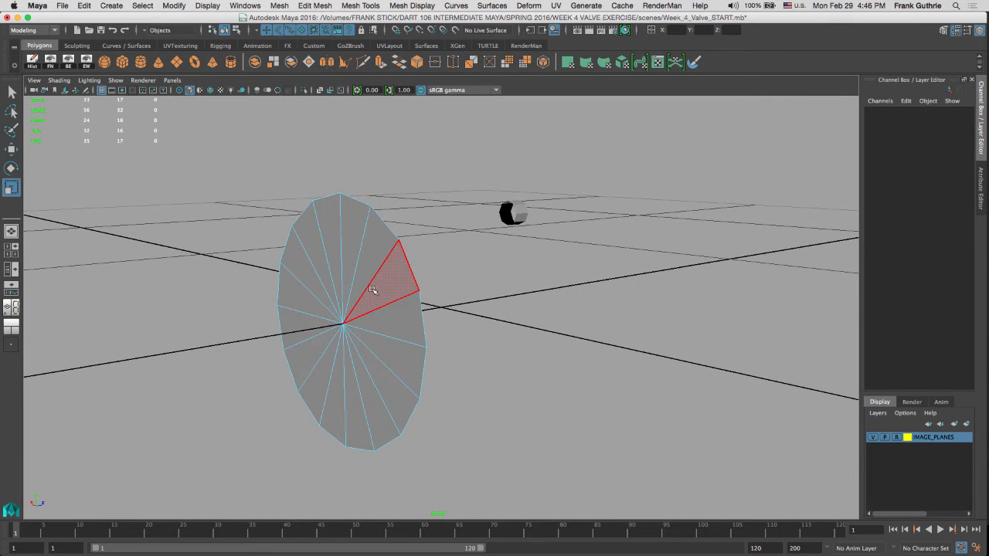
{"action": "left_click_drag", "start_coordinate": [372, 290], "coordinate": [539, 274], "text": "alt"}
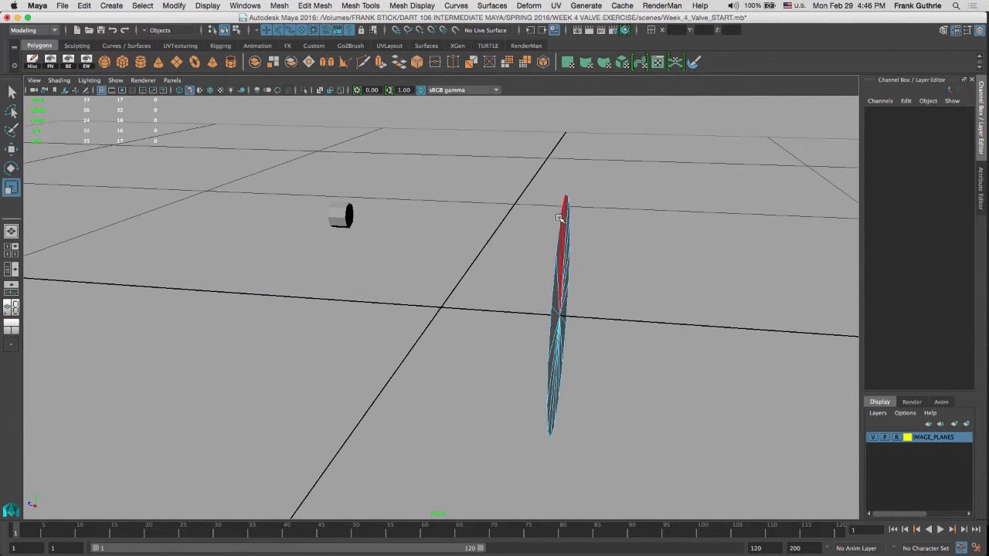
{"action": "left_click_drag", "start_coordinate": [524, 164], "coordinate": [595, 398]}
{"action": "key", "text": "space"}
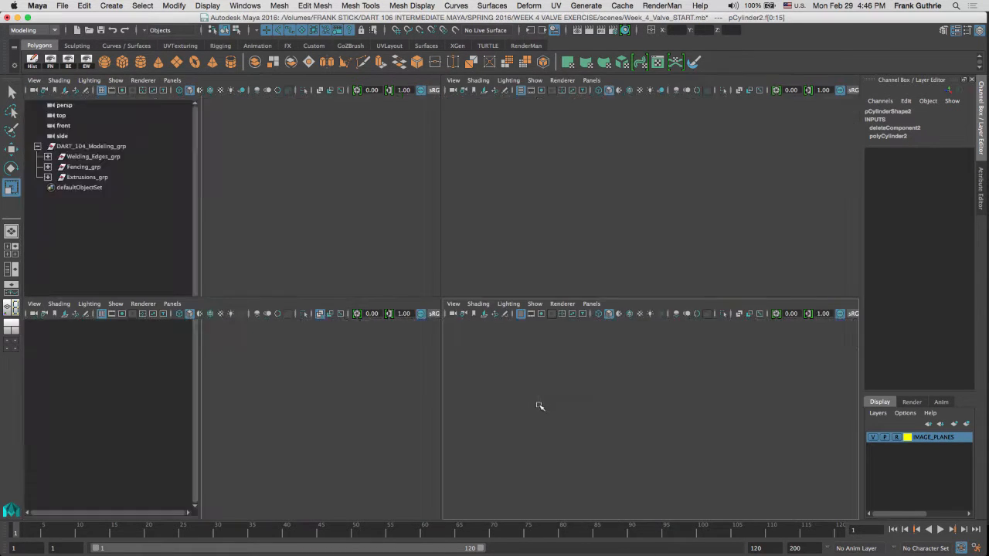
{"action": "key", "text": "space"}
{"action": "key", "text": "f"}
{"action": "middle_click_drag", "start_coordinate": [463, 272], "coordinate": [634, 292], "text": "alt"}
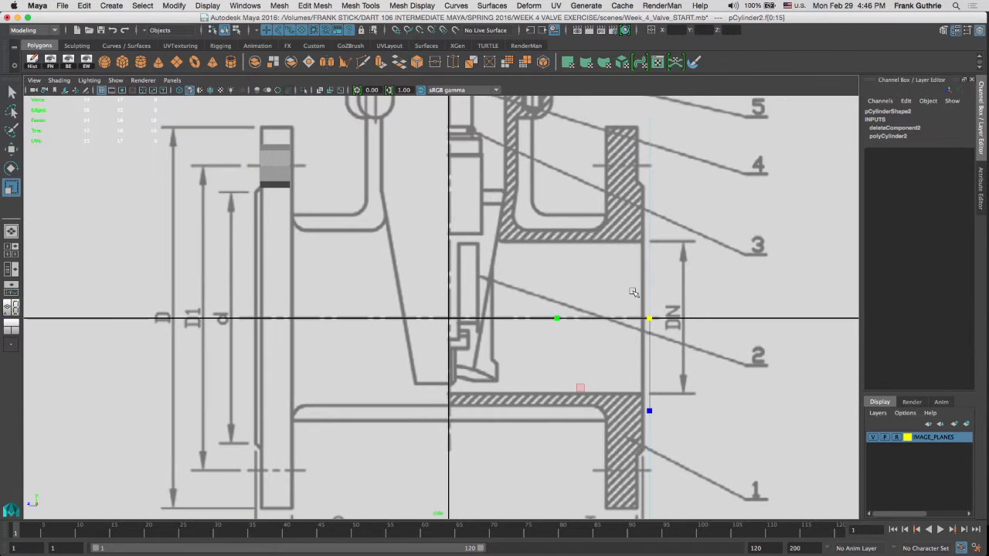
{"action": "key", "text": "w"}
{"action": "left_click_drag", "start_coordinate": [556, 317], "coordinate": [169, 299]}
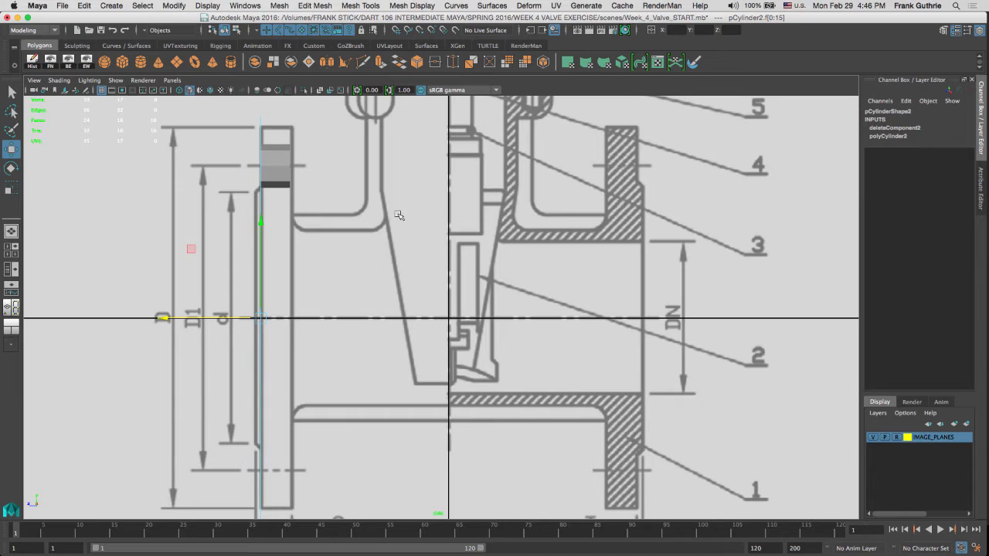
Step: Hide the IMAGE_PLANES layer and zoom the side view in on the disc's upper edge and the bolt-hole tube
{"action": "left_click", "coordinate": [874, 439]}
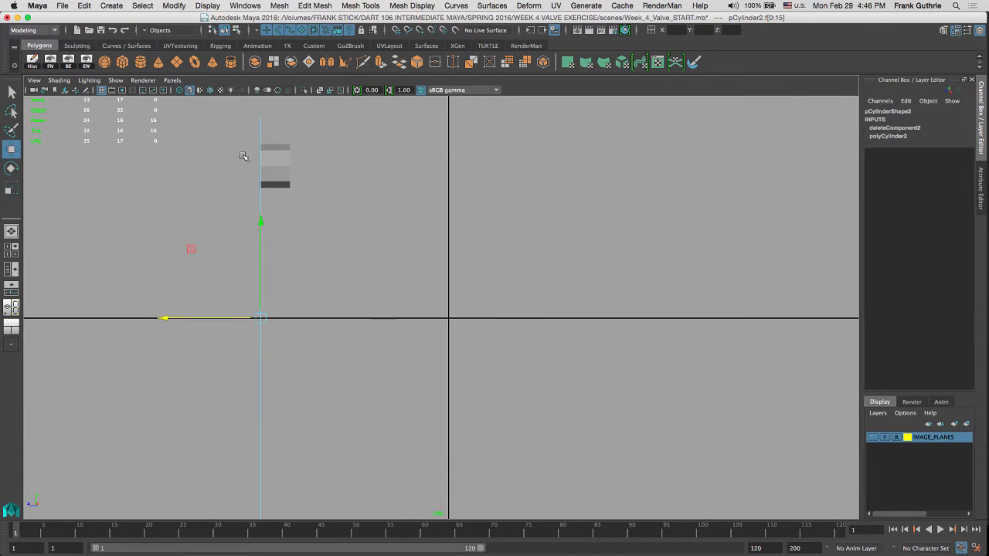
{"action": "left_click_drag", "start_coordinate": [239, 137], "coordinate": [295, 210], "text": "ctrl+alt"}
{"action": "middle_click_drag", "start_coordinate": [500, 167], "coordinate": [531, 279], "text": "alt"}
{"action": "middle_click_drag", "start_coordinate": [456, 214], "coordinate": [476, 256], "text": "alt"}
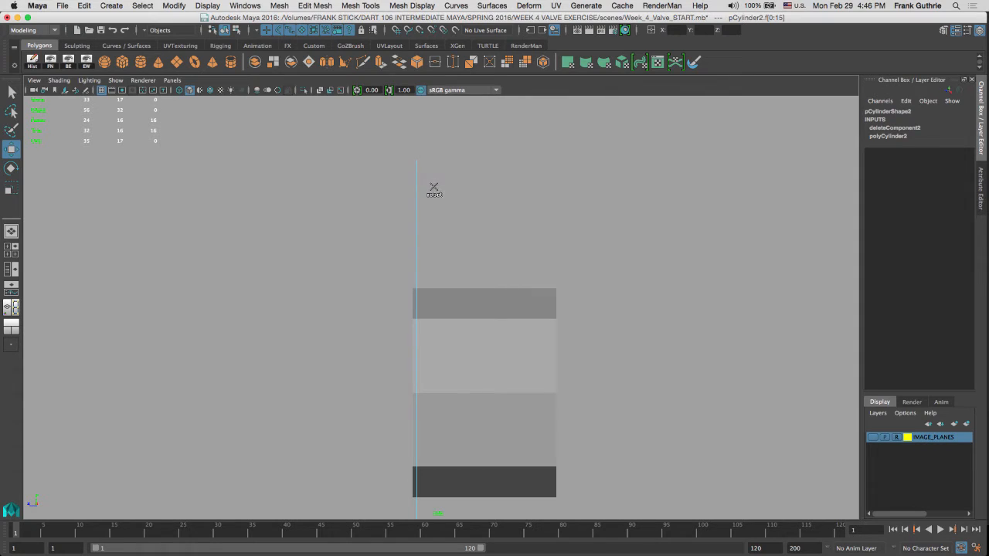
Step: Try to snap the selected faces' pivot to the disc's top edge vertex and move the faces along Z
{"action": "key", "text": "v"}
{"action": "middle_click_drag", "start_coordinate": [442, 200], "coordinate": [421, 172]}
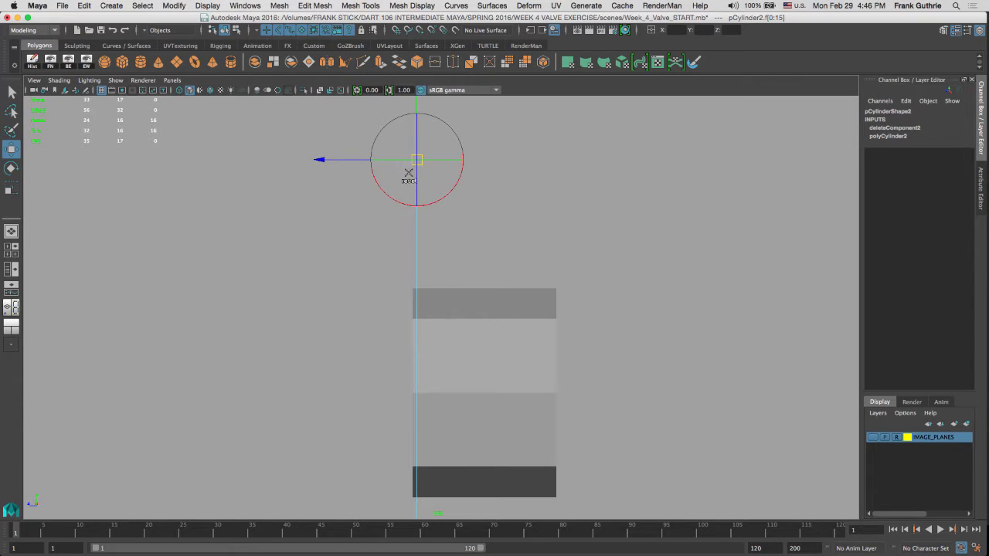
{"action": "key", "text": "d"}
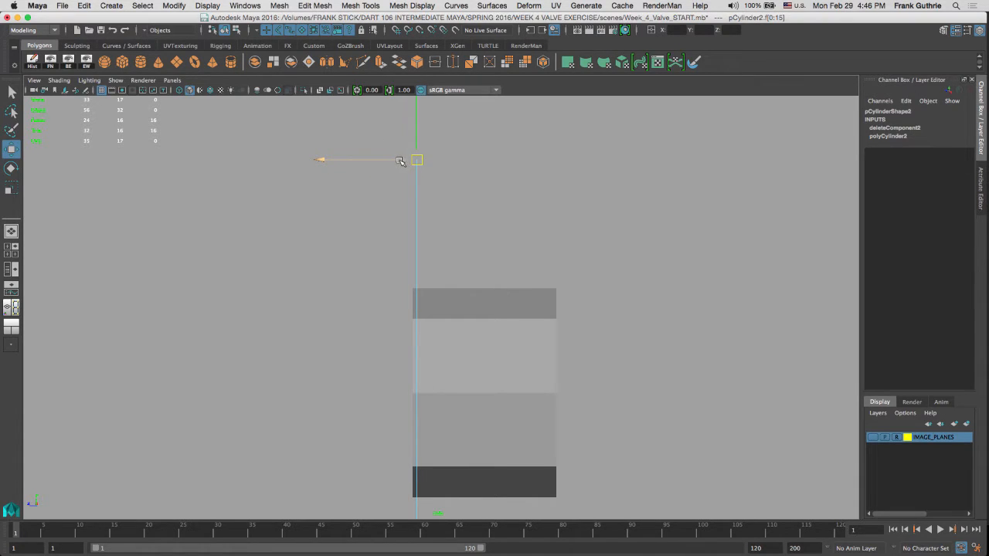
{"action": "mouse_move", "coordinate": [400, 161]}
{"action": "left_mouse_down"}
{"action": "mouse_move", "coordinate": [349, 162]}
{"action": "mouse_move", "coordinate": [384, 169]}
{"action": "left_mouse_up"}
{"action": "key", "text": "space"}
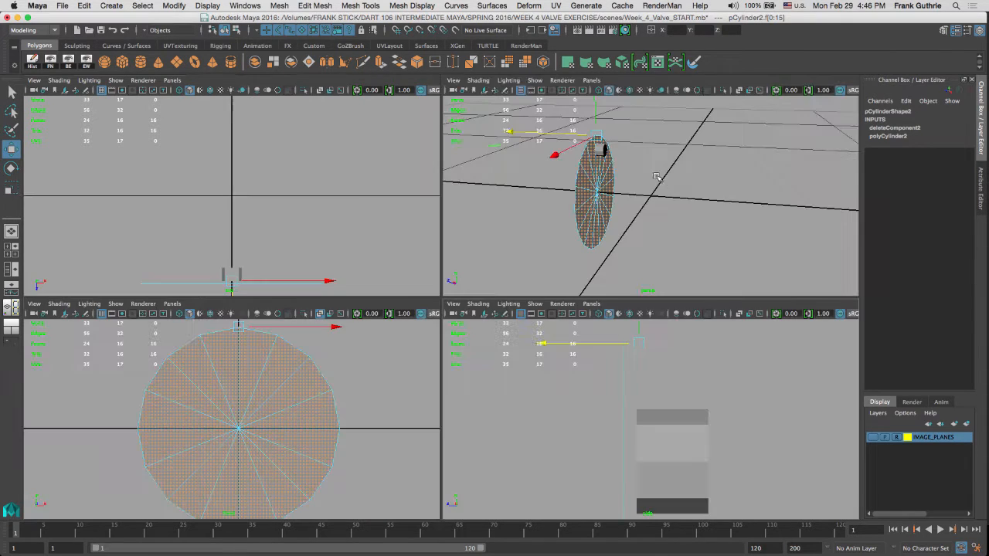
{"action": "left_click_drag", "start_coordinate": [570, 205], "coordinate": [610, 188], "text": "alt"}
{"action": "key", "text": "space"}
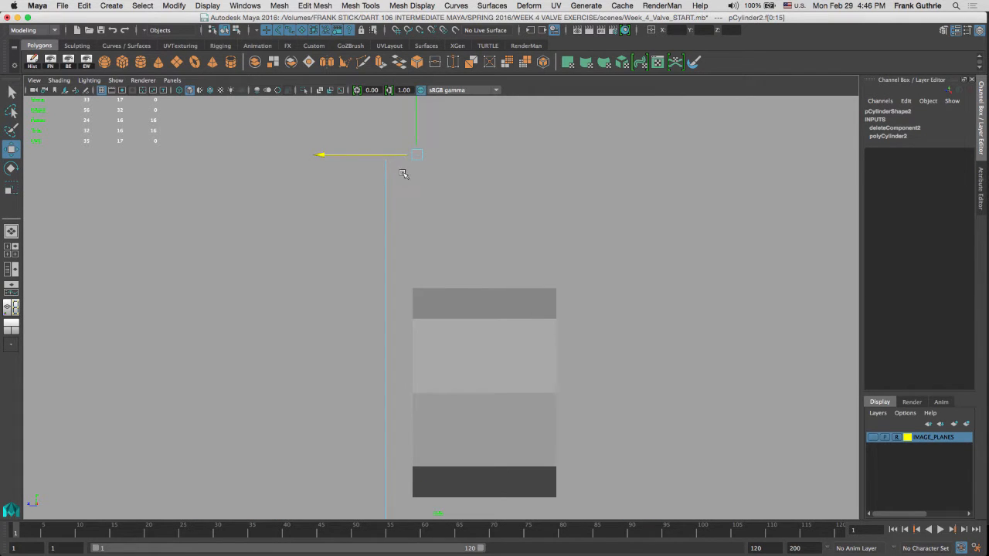
{"action": "left_click", "coordinate": [431, 185]}
{"action": "left_click_drag", "start_coordinate": [414, 168], "coordinate": [326, 220]}
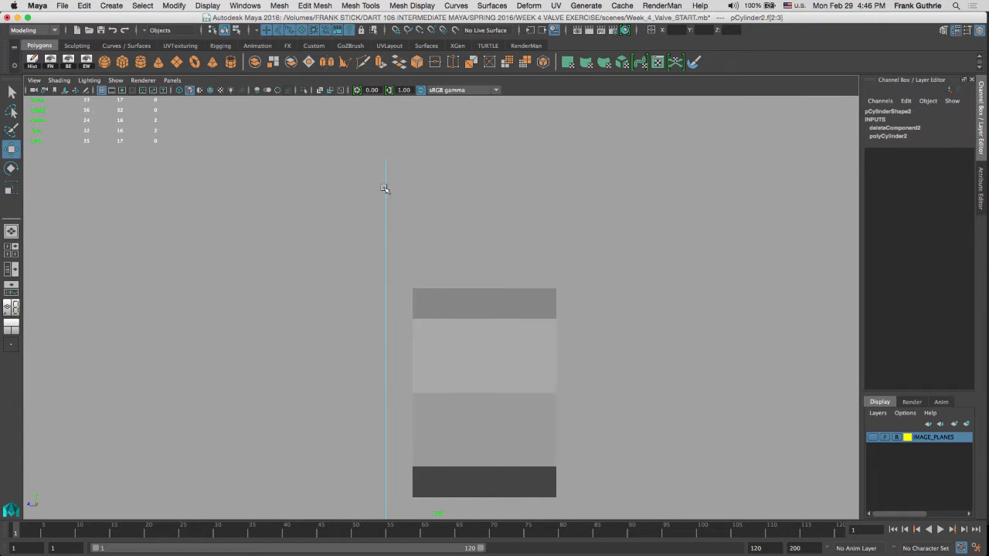
Step: In object mode, snap the disc's pivot to its top edge vertex and snap the disc along Z onto the tube's outer end
{"action": "right_click_drag", "start_coordinate": [385, 189], "coordinate": [442, 170]}
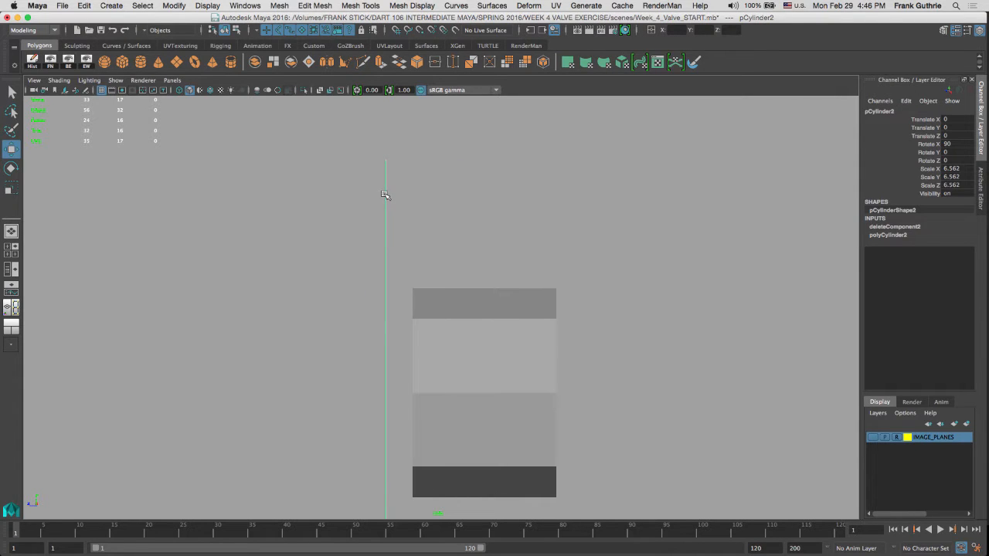
{"action": "key", "text": "d"}
{"action": "key", "text": "v"}
{"action": "middle_click_drag", "start_coordinate": [404, 167], "coordinate": [398, 165]}
{"action": "left_click_drag", "start_coordinate": [370, 162], "coordinate": [294, 169]}
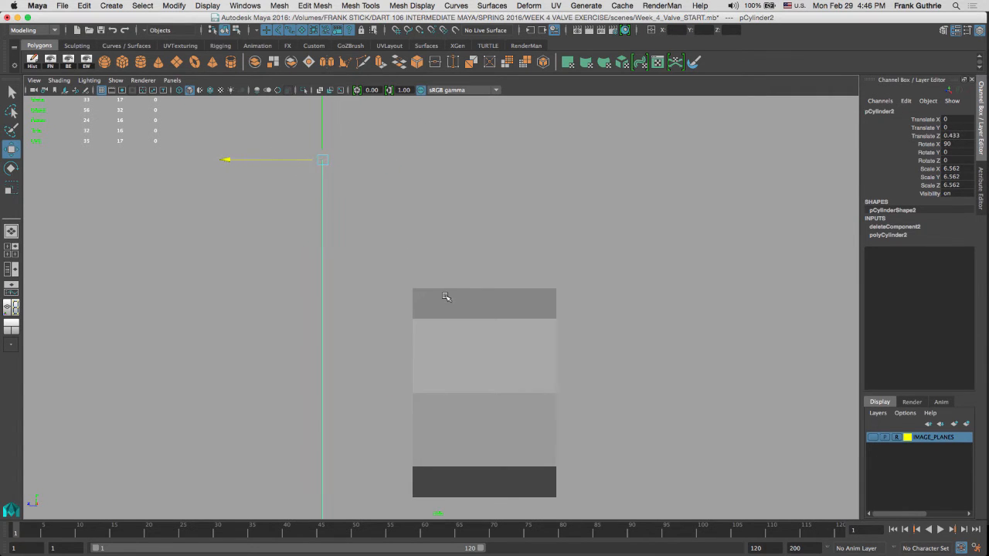
{"action": "key", "text": "v"}
{"action": "middle_click_drag", "start_coordinate": [405, 300], "coordinate": [413, 297]}
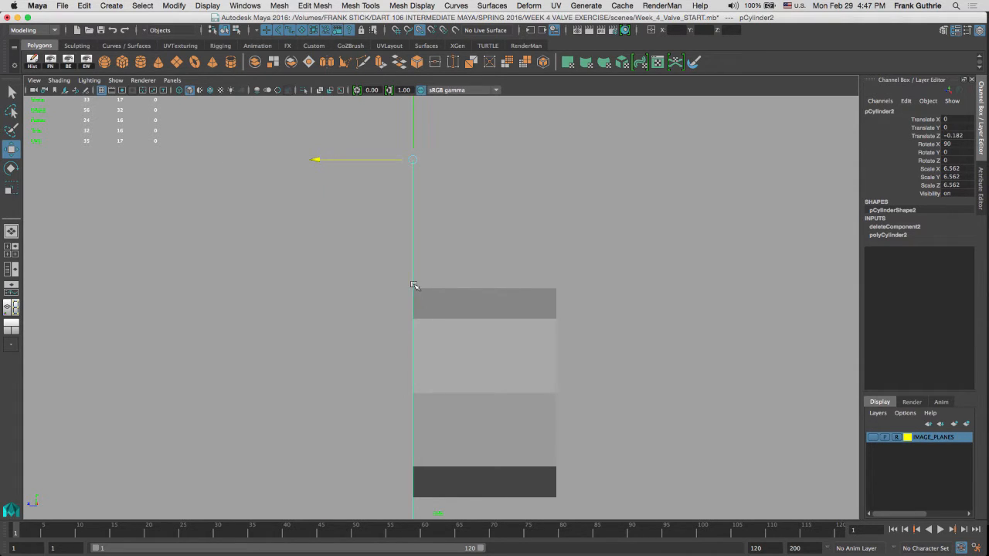
Step: Turn on wireframe on shaded in the side and perspective views, orbit to check the disc against the tube, and select the disc
{"action": "left_click", "coordinate": [210, 90]}
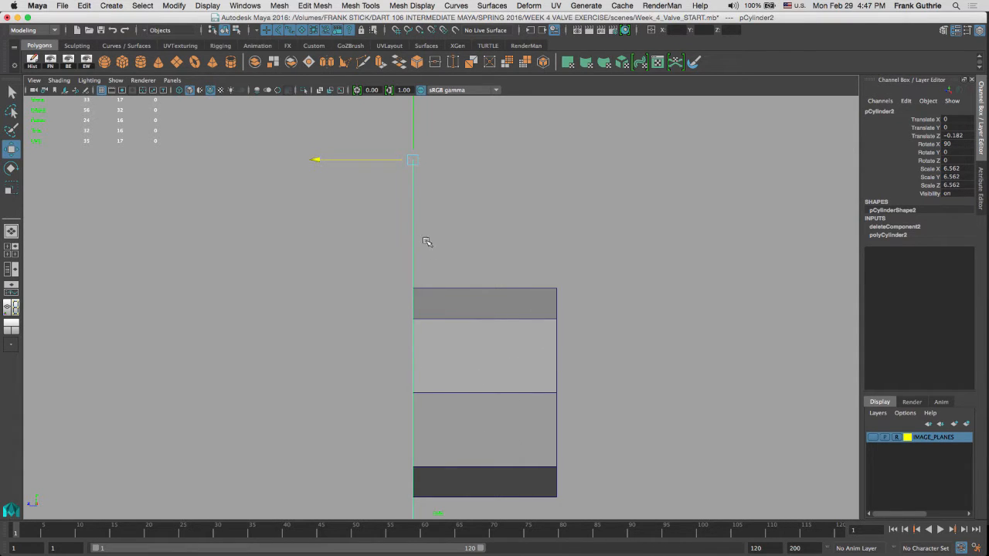
{"action": "key", "text": "space"}
{"action": "left_click_drag", "start_coordinate": [581, 193], "coordinate": [591, 153], "text": "alt"}
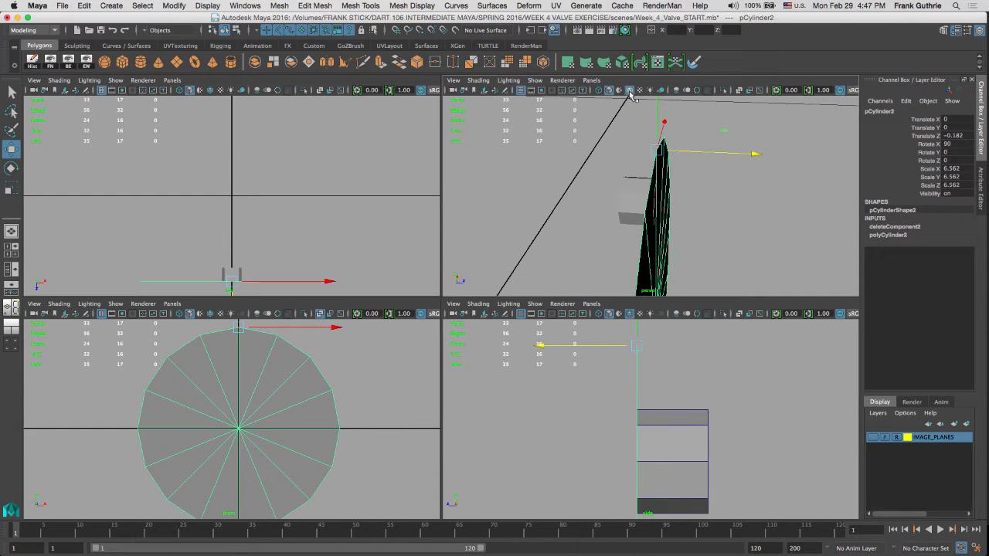
{"action": "left_click_drag", "start_coordinate": [675, 196], "coordinate": [601, 174], "text": "alt"}
{"action": "left_click", "coordinate": [747, 160]}
{"action": "left_click_drag", "start_coordinate": [725, 167], "coordinate": [706, 221], "text": "alt"}
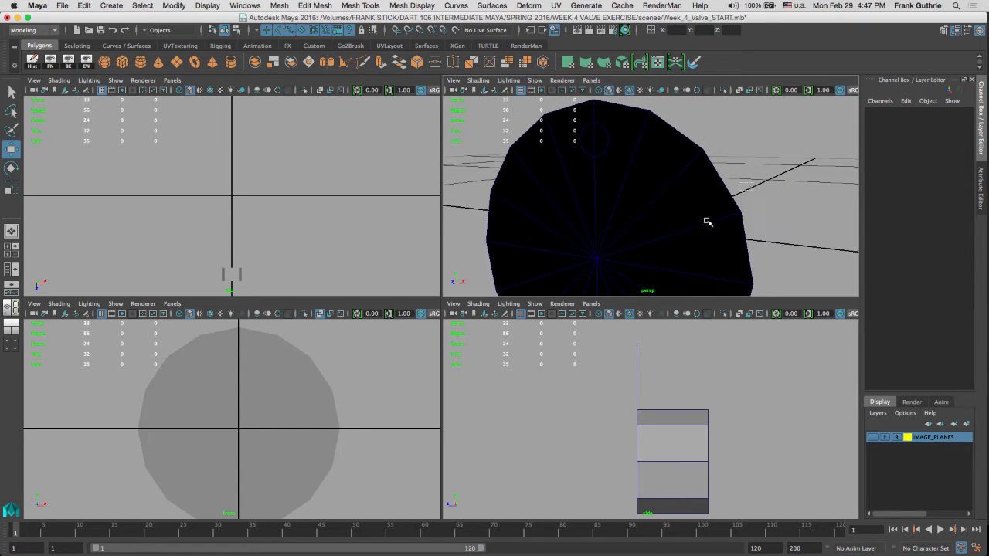
{"action": "left_click", "coordinate": [597, 190]}
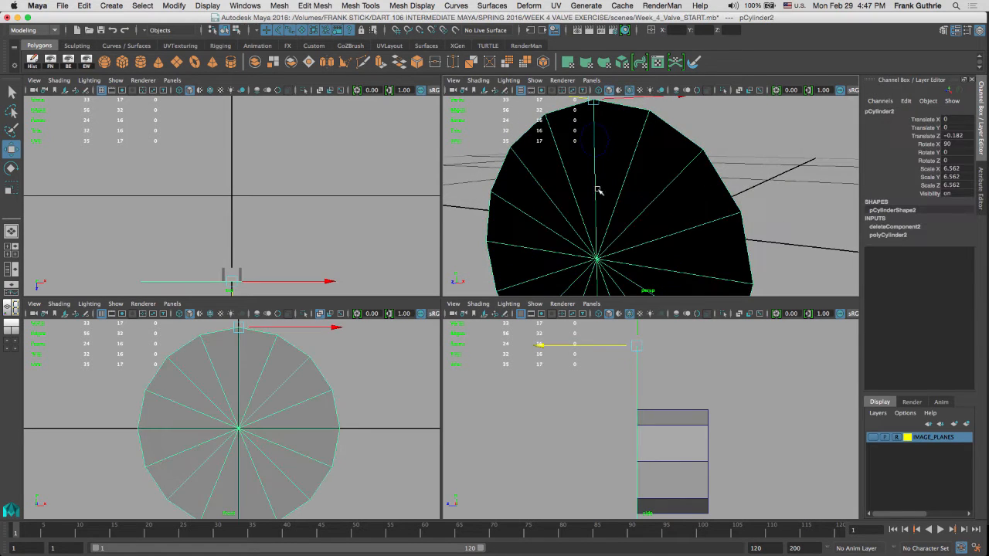
Step: Reverse the normals of the disc and of the bolt-hole tube, and orbit to check both
{"action": "left_click", "coordinate": [415, 6]}
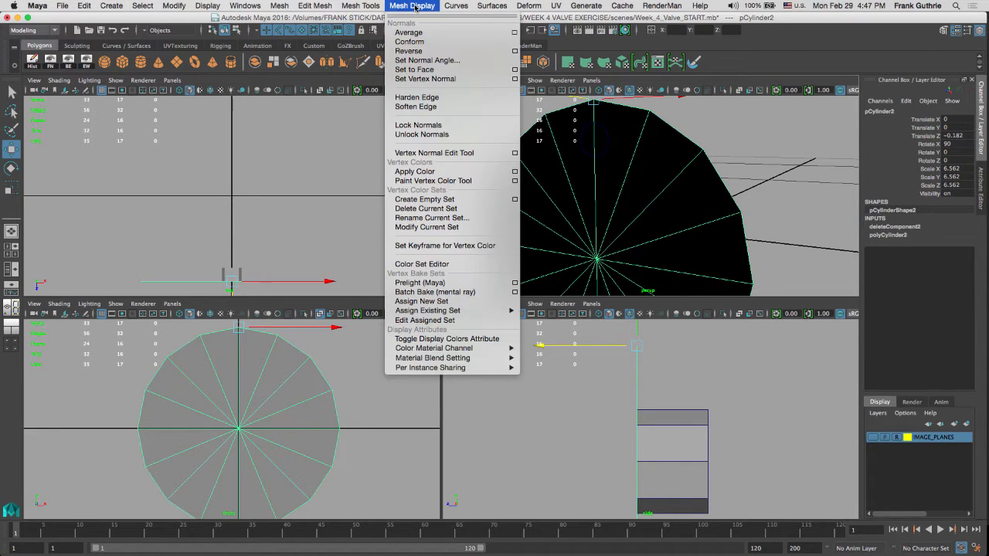
{"action": "left_click", "coordinate": [409, 51]}
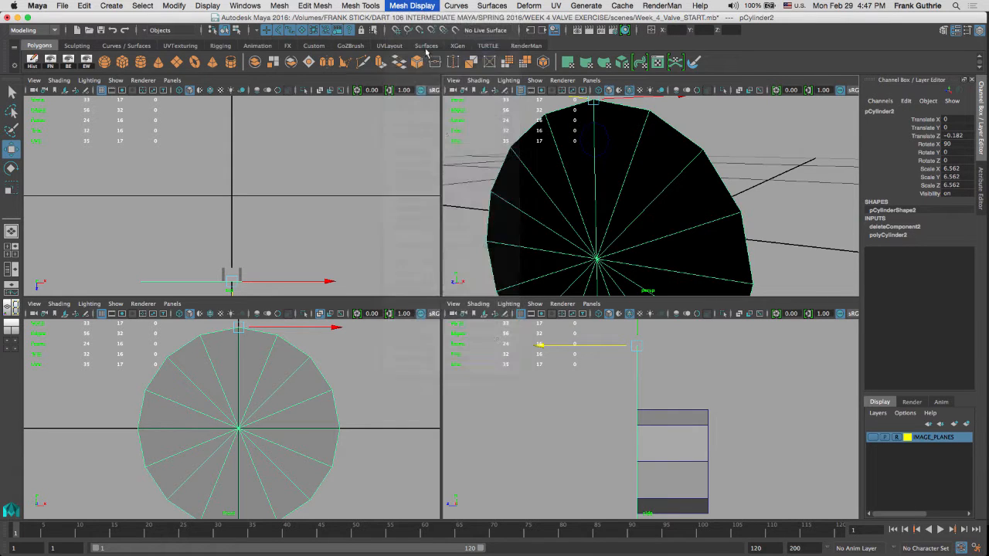
{"action": "left_click", "coordinate": [769, 166]}
{"action": "left_click_drag", "start_coordinate": [711, 178], "coordinate": [658, 206], "text": "alt"}
{"action": "left_click", "coordinate": [594, 193]}
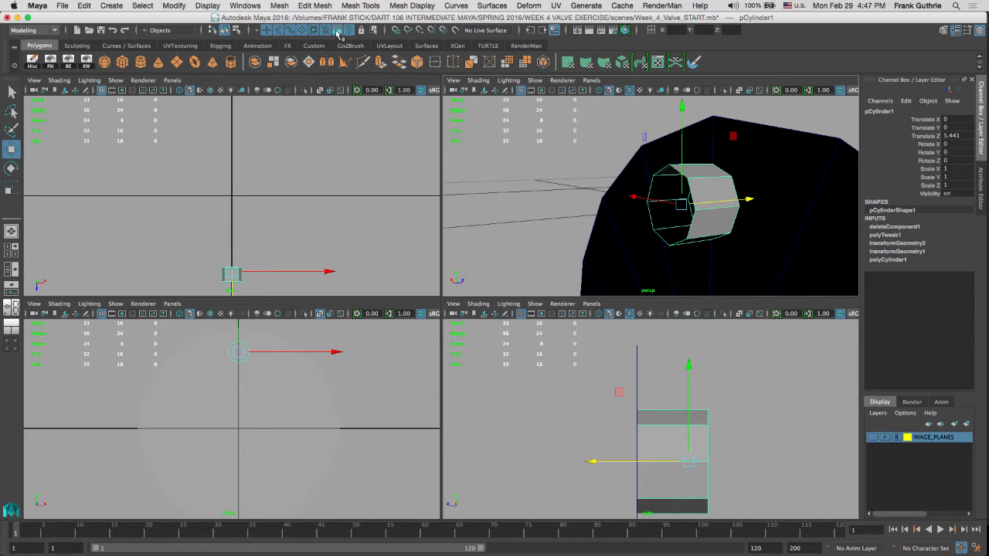
{"action": "left_click", "coordinate": [411, 8]}
{"action": "left_click", "coordinate": [423, 48]}
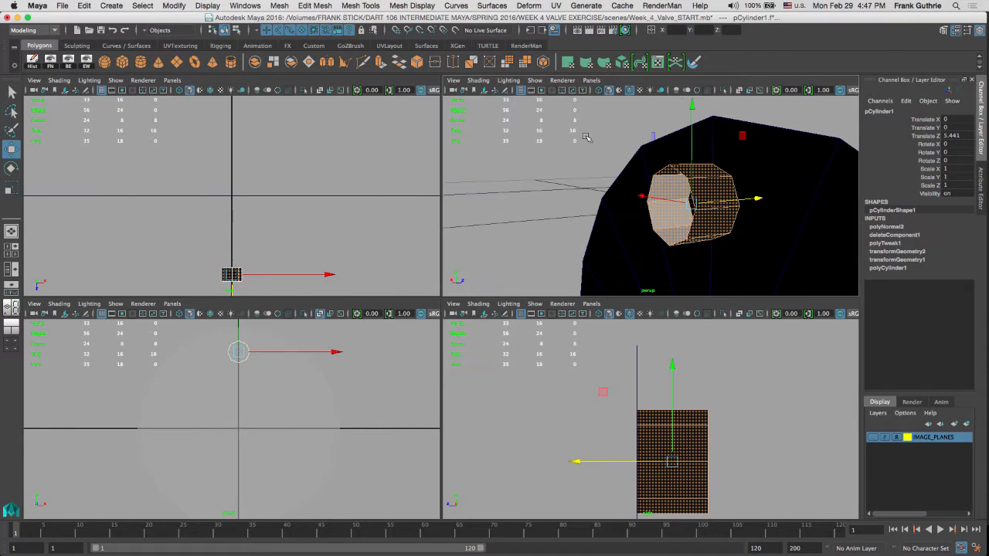
{"action": "left_click", "coordinate": [558, 145]}
{"action": "left_click_drag", "start_coordinate": [665, 179], "coordinate": [674, 204], "text": "alt"}
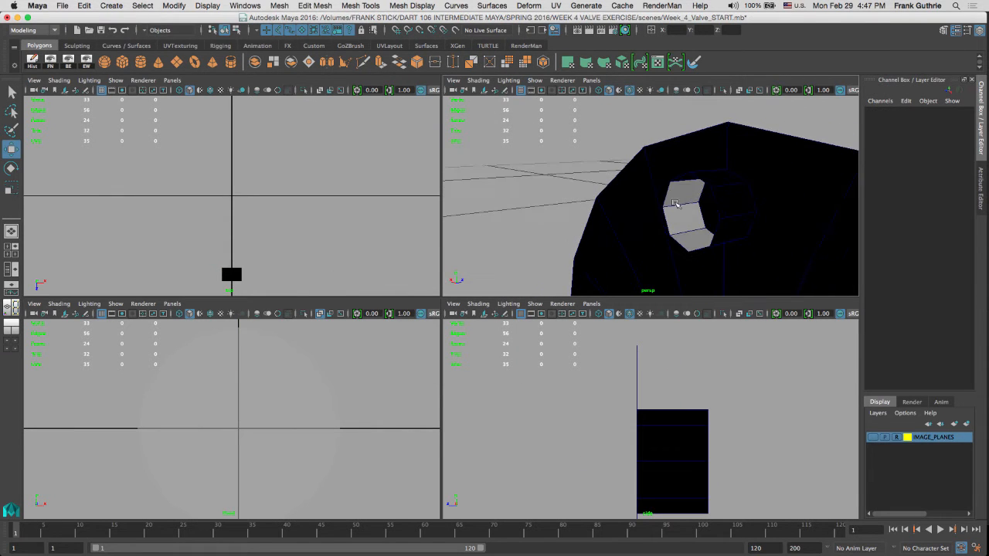
Step: Show the IMAGE_PLANES layer in an enlarged front view and frame the disc over the flange drawing
{"action": "left_click", "coordinate": [656, 139]}
{"action": "key", "text": "space"}
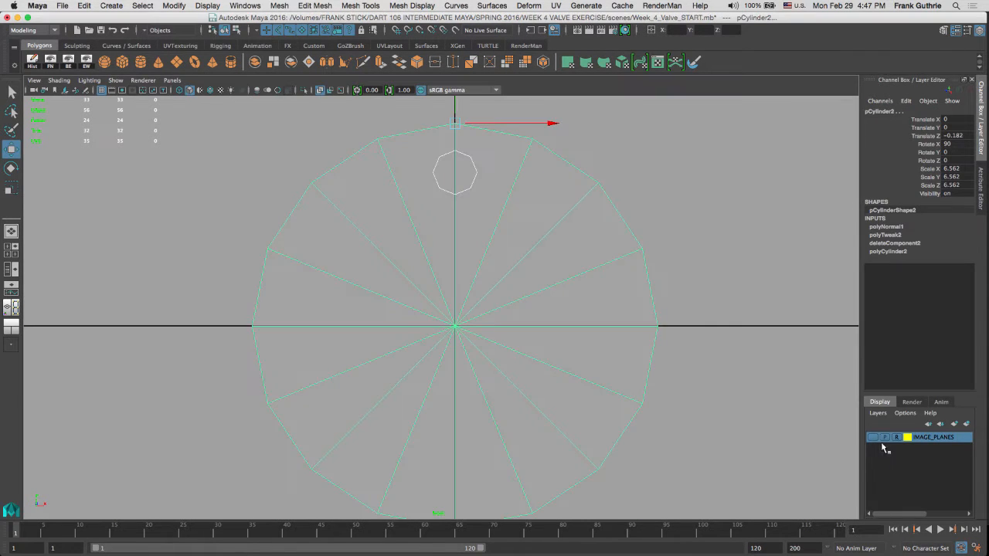
{"action": "left_click", "coordinate": [872, 437]}
{"action": "middle_click_drag", "start_coordinate": [420, 159], "coordinate": [415, 198], "text": "alt"}
{"action": "right_click_drag", "start_coordinate": [347, 208], "coordinate": [403, 192], "text": "alt"}
{"action": "middle_click_drag", "start_coordinate": [405, 189], "coordinate": [407, 141], "text": "alt"}
{"action": "right_click_drag", "start_coordinate": [511, 259], "coordinate": [401, 270], "text": "alt"}
Step: Delete all of the disc's faces except the two wedges around the bolt-hole tube
{"action": "right_click_drag", "start_coordinate": [503, 249], "coordinate": [504, 279]}
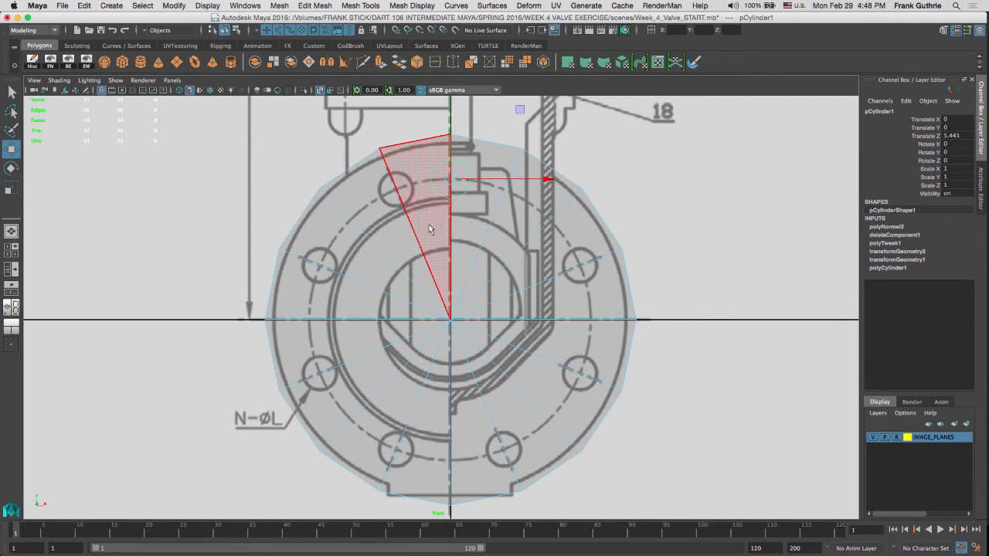
{"action": "key", "text": "q"}
{"action": "left_click", "coordinate": [433, 202]}
{"action": "left_click", "coordinate": [473, 156], "text": "shift"}
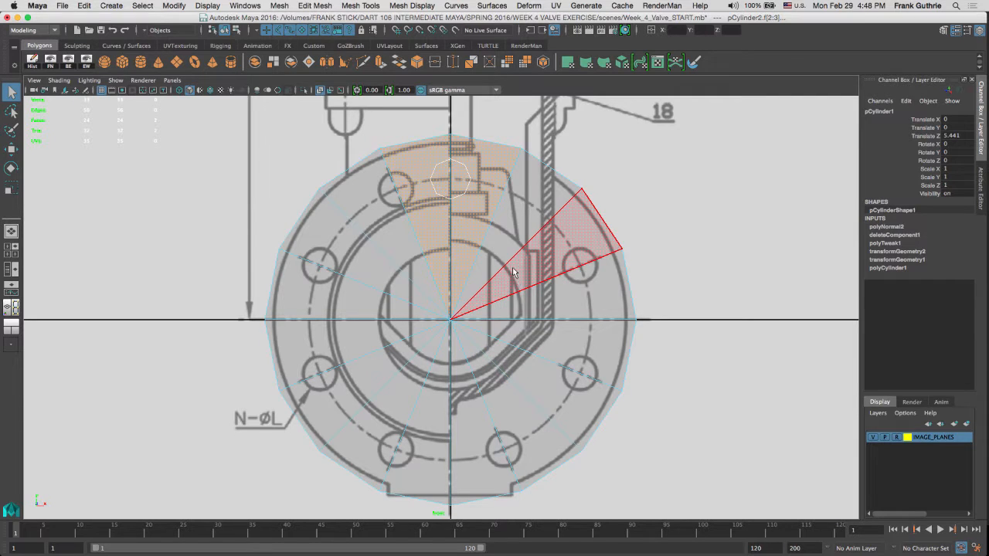
{"action": "left_click_drag", "start_coordinate": [524, 276], "coordinate": [614, 458]}
{"action": "key", "text": "Delete"}
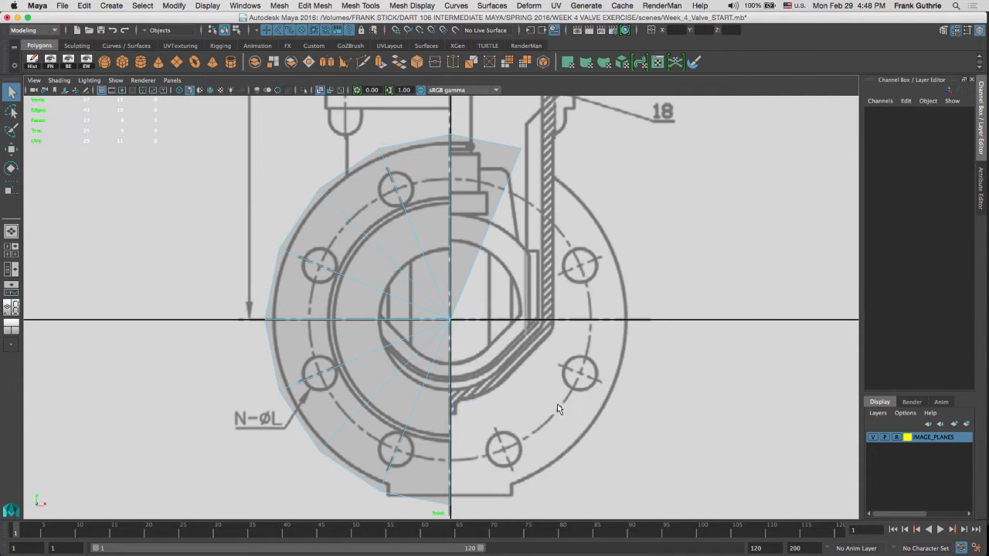
{"action": "left_click_drag", "start_coordinate": [242, 483], "coordinate": [401, 340]}
{"action": "key", "text": "Delete"}
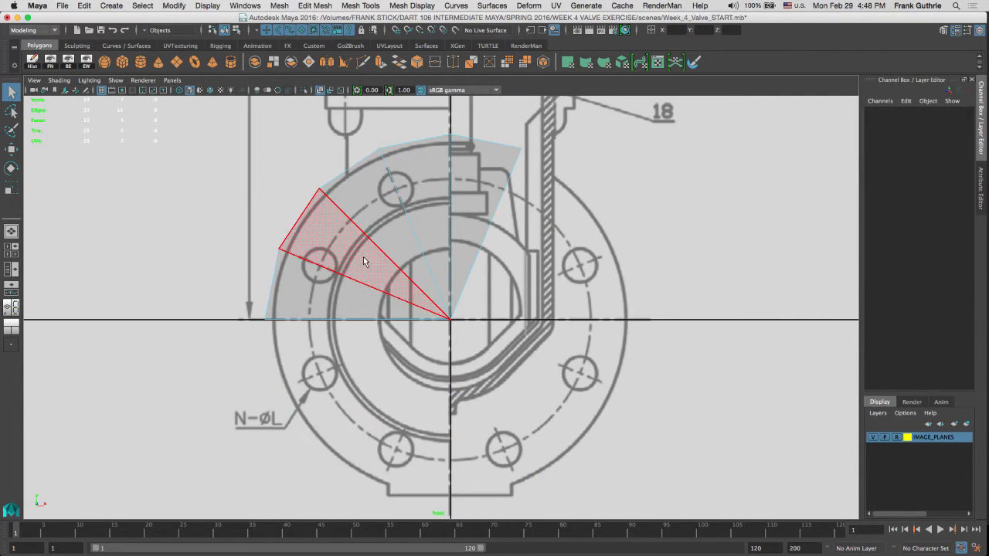
{"action": "left_click_drag", "start_coordinate": [385, 218], "coordinate": [279, 355]}
{"action": "key", "text": "Delete"}
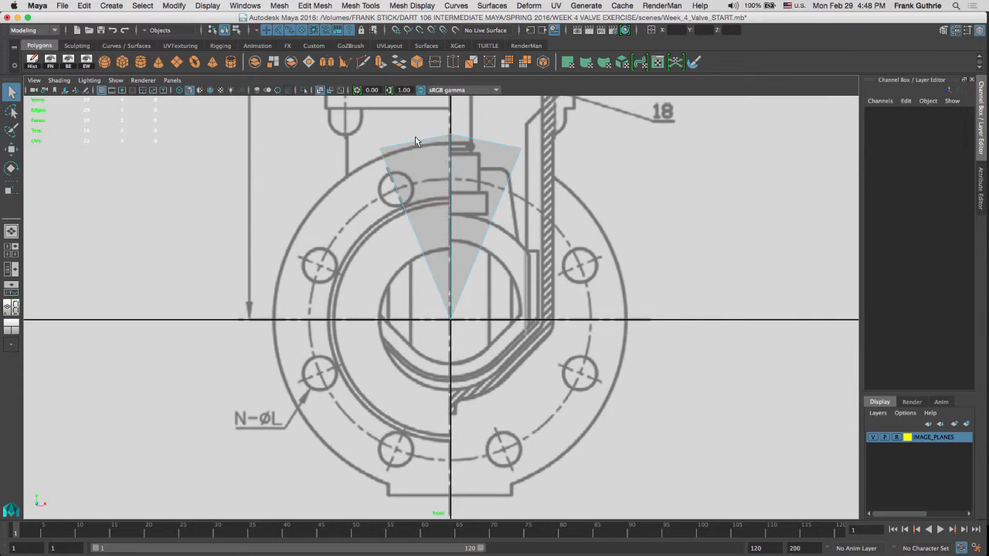
Step: Set the front view to wireframe and hide the IMAGE_PLANES layer to show the two wedges against the octagonal bolt hole
{"action": "key", "text": "space"}
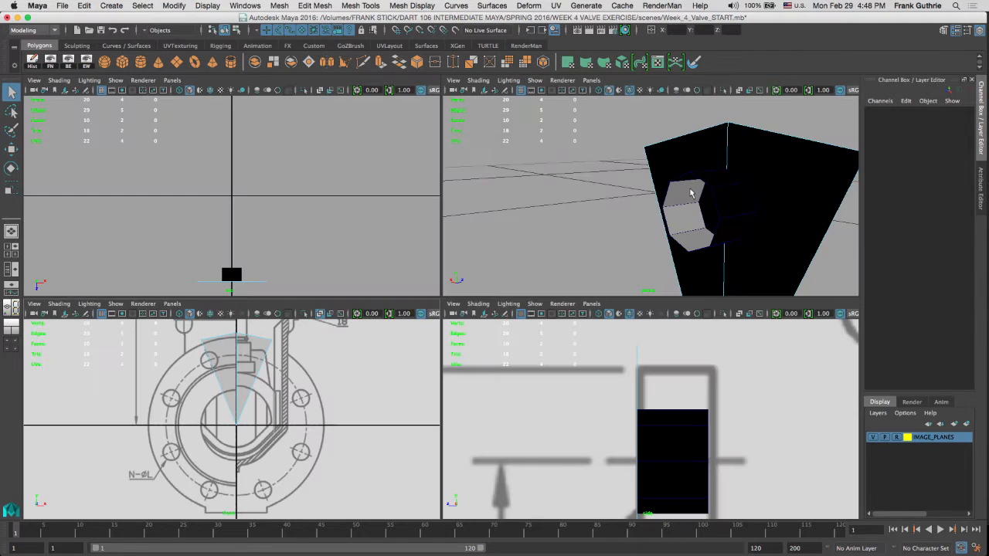
{"action": "left_click_drag", "start_coordinate": [596, 193], "coordinate": [570, 205], "text": "alt"}
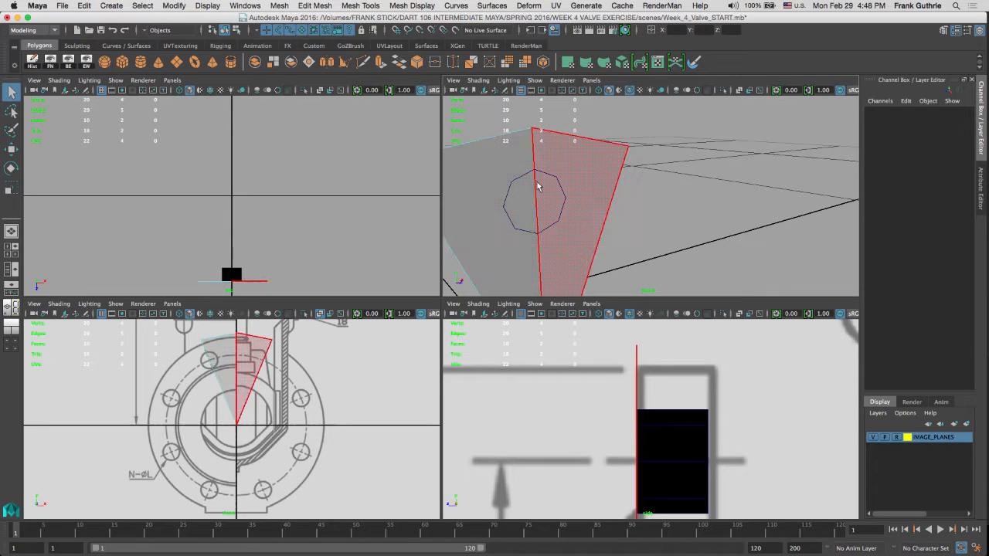
{"action": "key", "text": "space"}
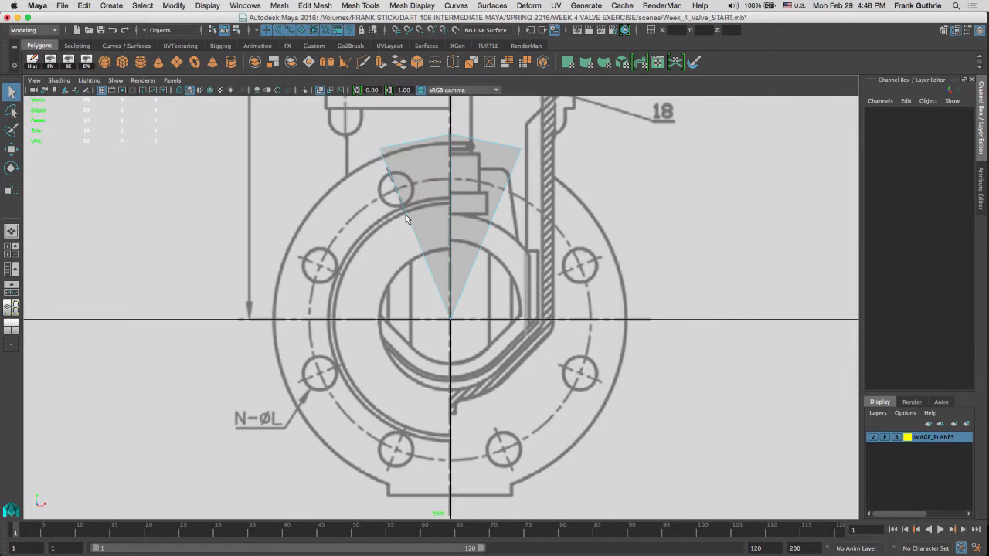
{"action": "scroll", "coordinate": [391, 212], "scroll_direction": "up", "scroll_amount": 8}
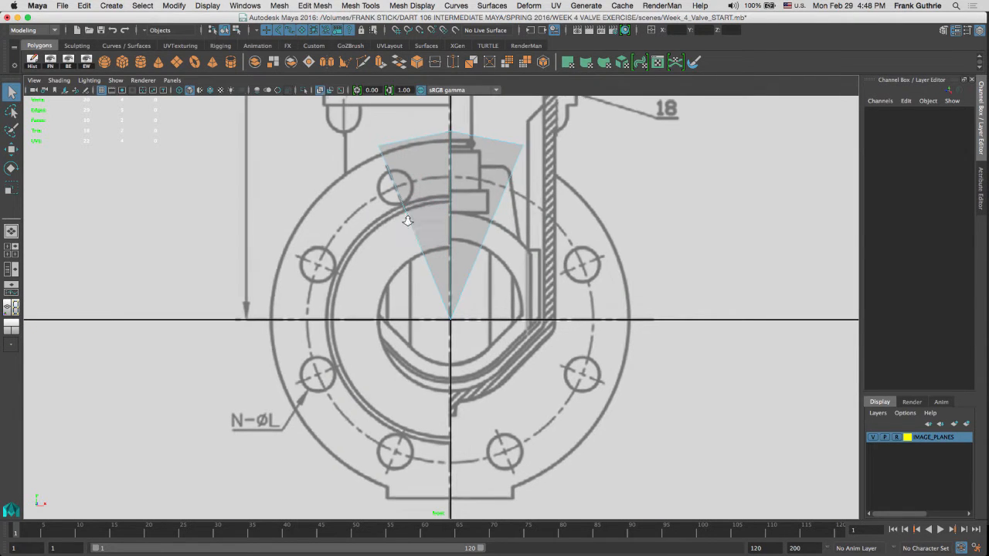
{"action": "left_click_drag", "start_coordinate": [589, 232], "coordinate": [384, 310]}
{"action": "right_click_drag", "start_coordinate": [462, 260], "coordinate": [622, 225], "text": "alt"}
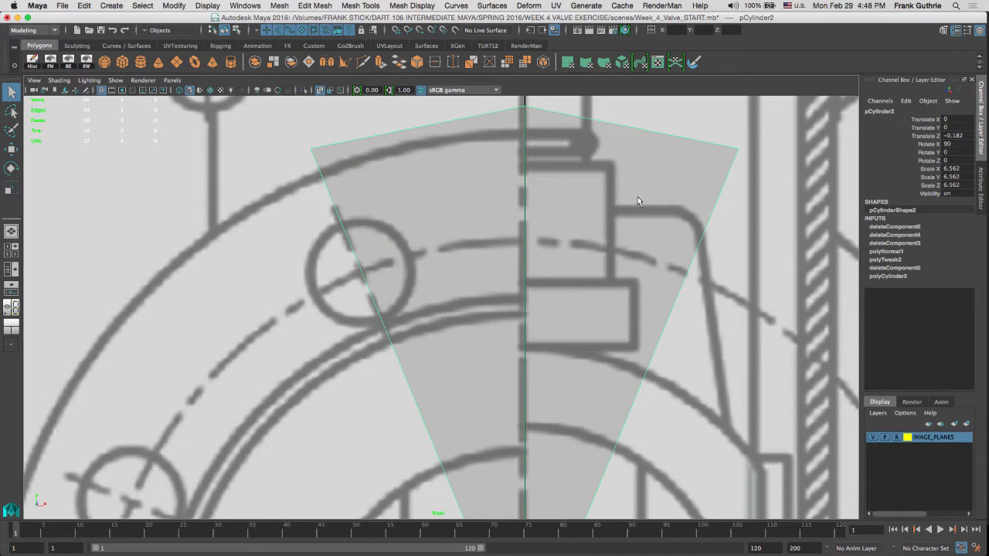
{"action": "key", "text": "4"}
{"action": "left_click", "coordinate": [573, 213]}
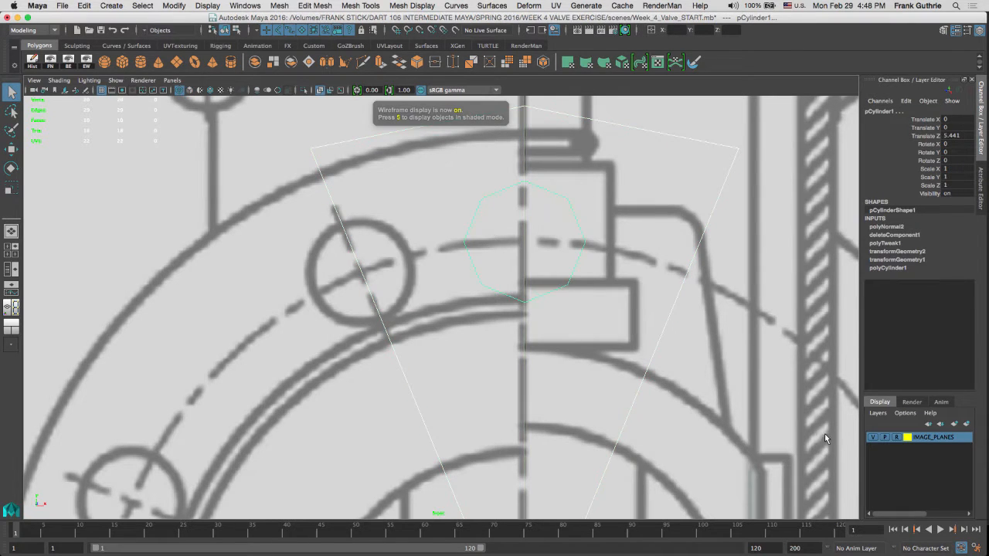
{"action": "left_click", "coordinate": [872, 437]}
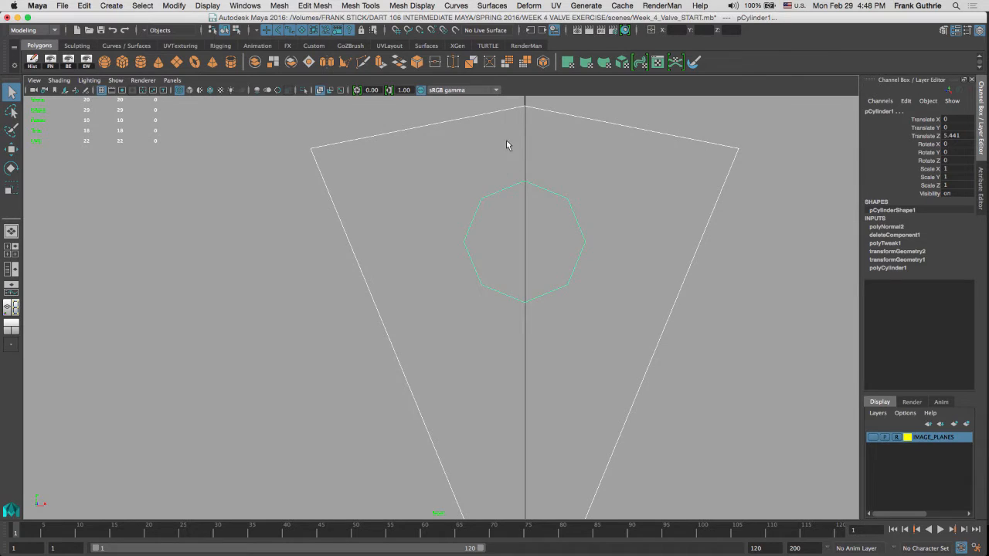
{"action": "left_click", "coordinate": [598, 119]}
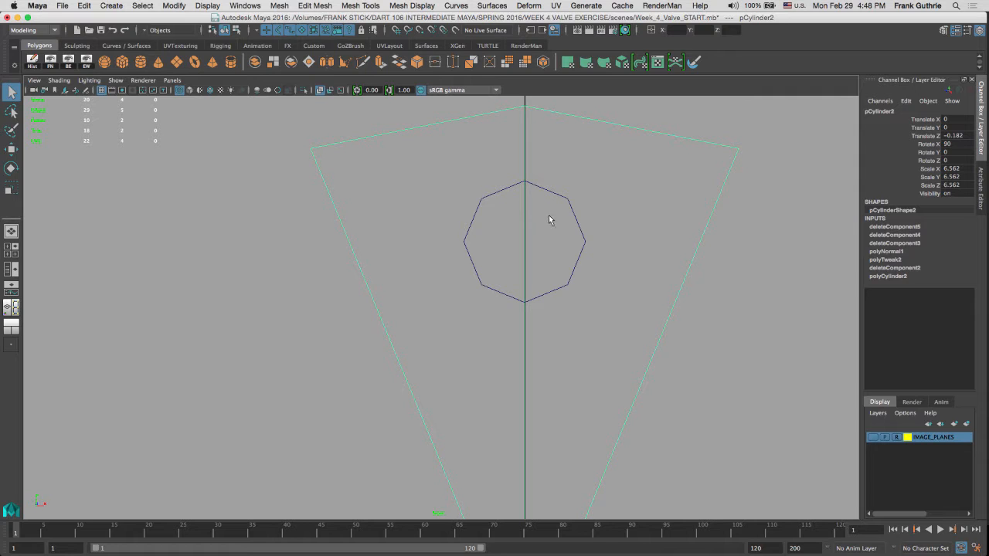
{"action": "right_click_drag", "start_coordinate": [554, 212], "coordinate": [549, 176], "text": "alt"}
{"action": "middle_click_drag", "start_coordinate": [549, 177], "coordinate": [551, 170], "text": "alt"}
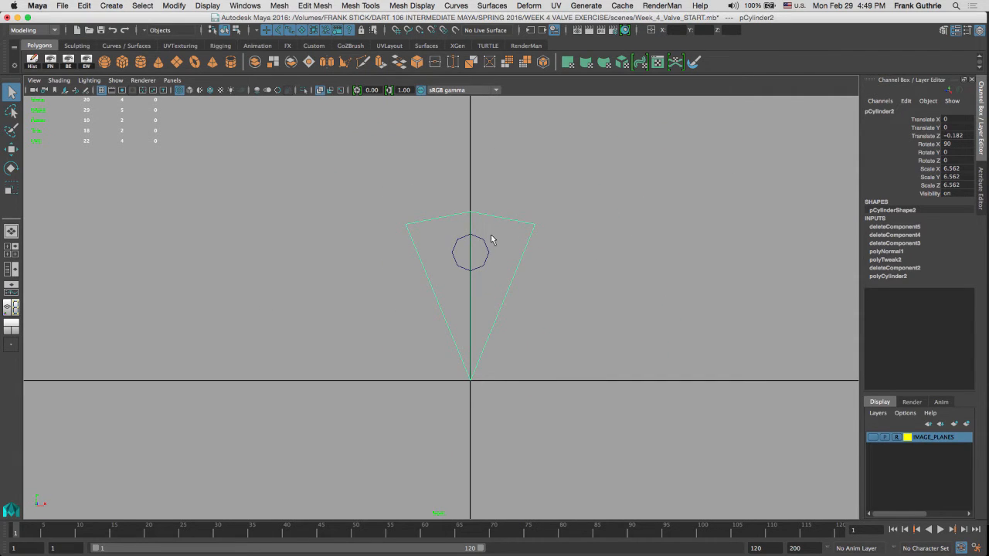
Step: In an enlarged perspective view, try the Insert Edge Loop Tool on the wedges' shared edge above the bolt hole
{"action": "key", "text": "space"}
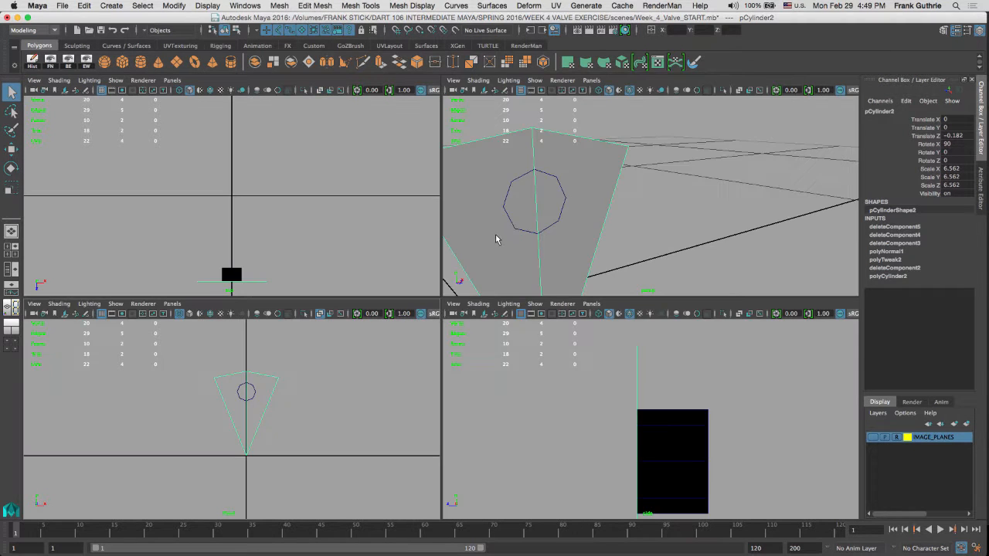
{"action": "key", "text": "space"}
{"action": "middle_click_drag", "start_coordinate": [449, 237], "coordinate": [577, 183], "text": "alt"}
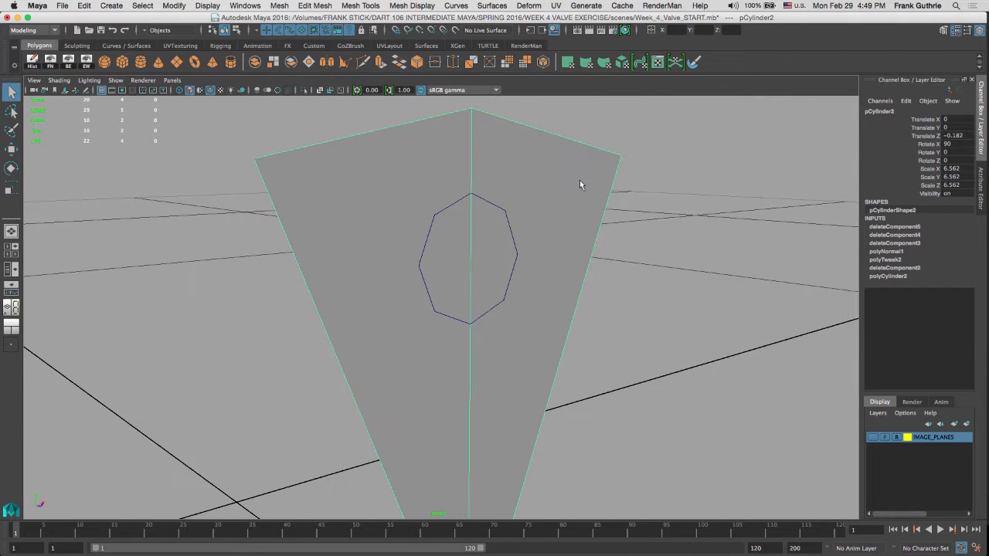
{"action": "left_click_drag", "start_coordinate": [580, 185], "coordinate": [604, 276], "text": "alt"}
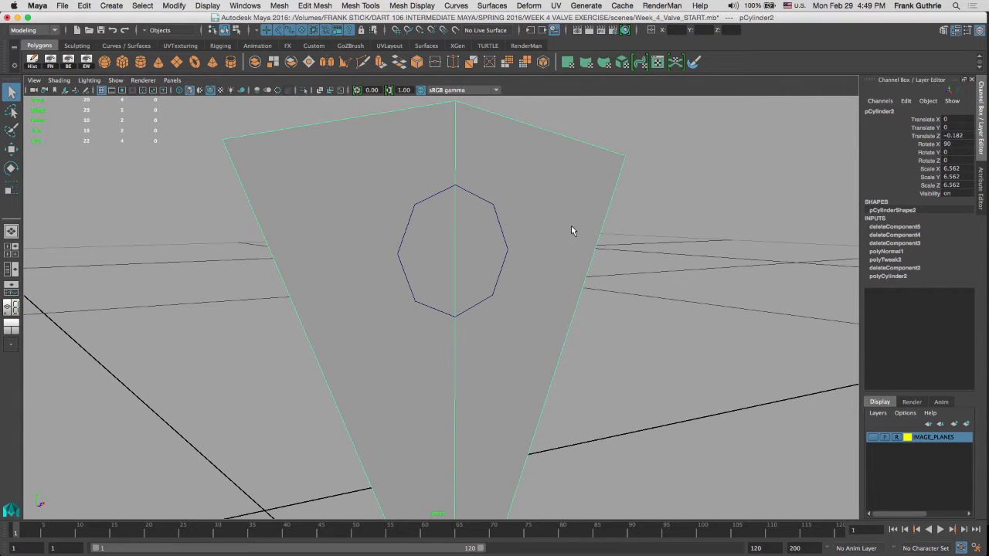
{"action": "right_click_drag", "start_coordinate": [571, 226], "coordinate": [553, 290]}
{"action": "left_click", "coordinate": [637, 269]}
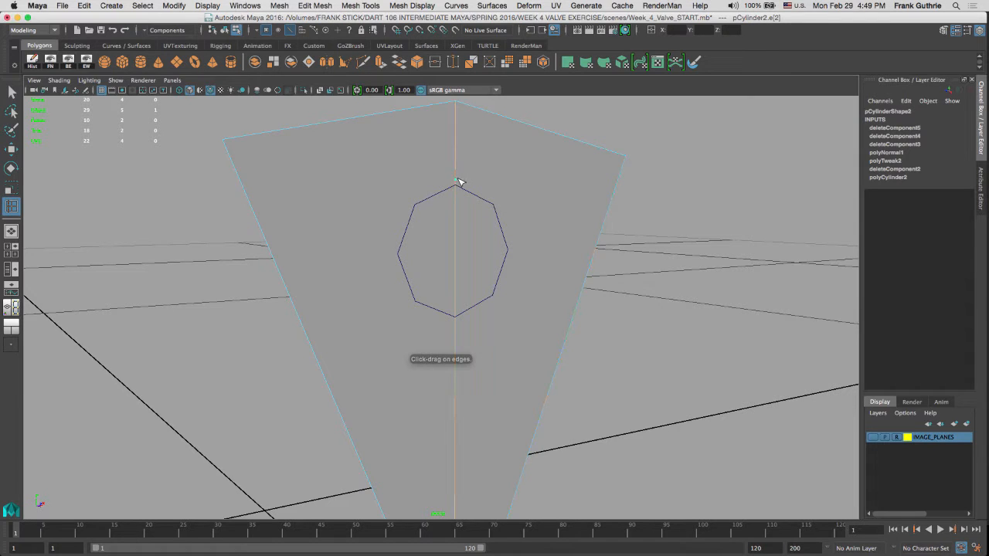
{"action": "mouse_move", "coordinate": [574, 216]}
{"action": "left_mouse_down", "text": "alt"}
{"action": "mouse_move", "coordinate": [530, 218]}
{"action": "mouse_move", "coordinate": [561, 229]}
{"action": "left_mouse_up", "text": "alt"}
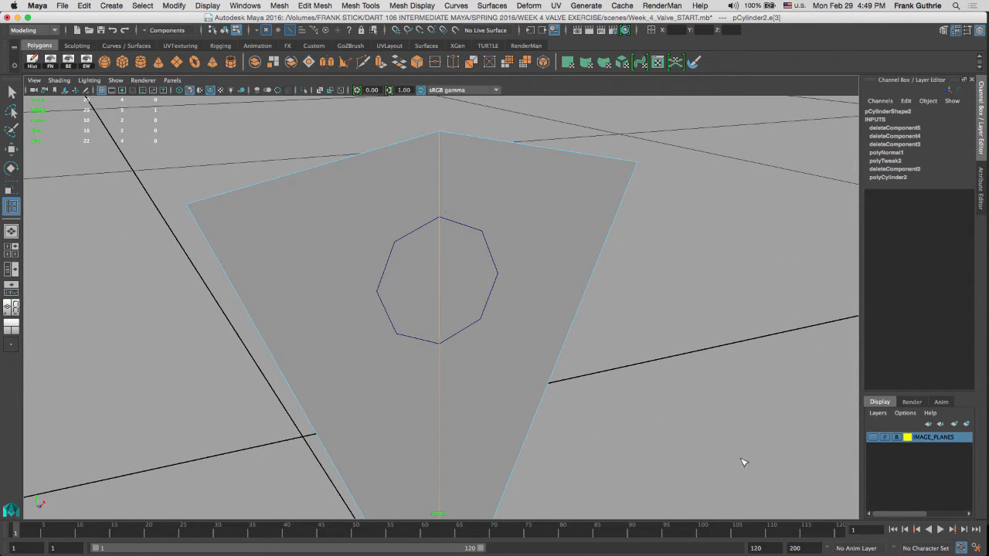
Step: Select the shared edge between the two wedges and try to delete it
{"action": "key", "text": "q"}
{"action": "right_click_drag", "start_coordinate": [375, 243], "coordinate": [413, 228]}
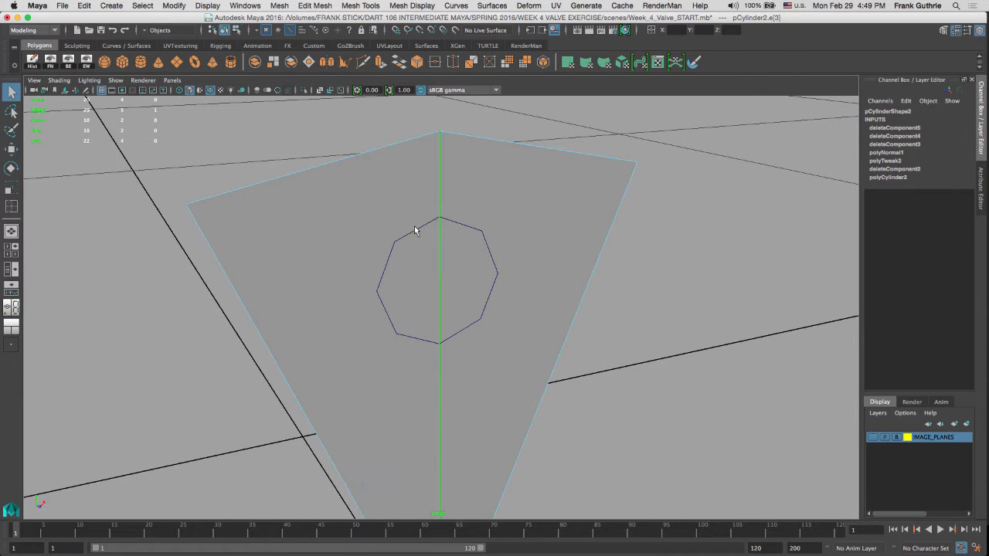
{"action": "left_click_drag", "start_coordinate": [472, 173], "coordinate": [418, 184]}
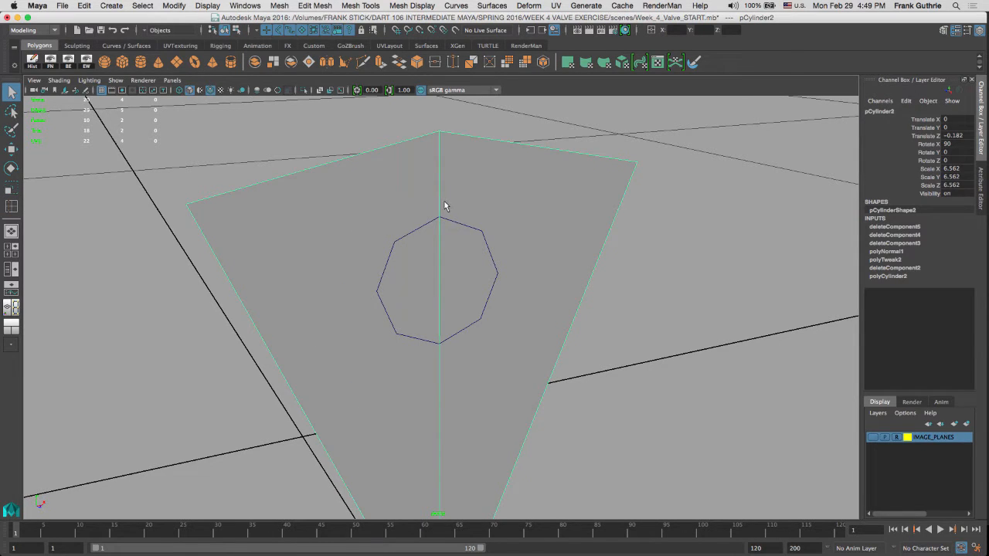
{"action": "key", "text": "F10"}
{"action": "left_click", "coordinate": [449, 205]}
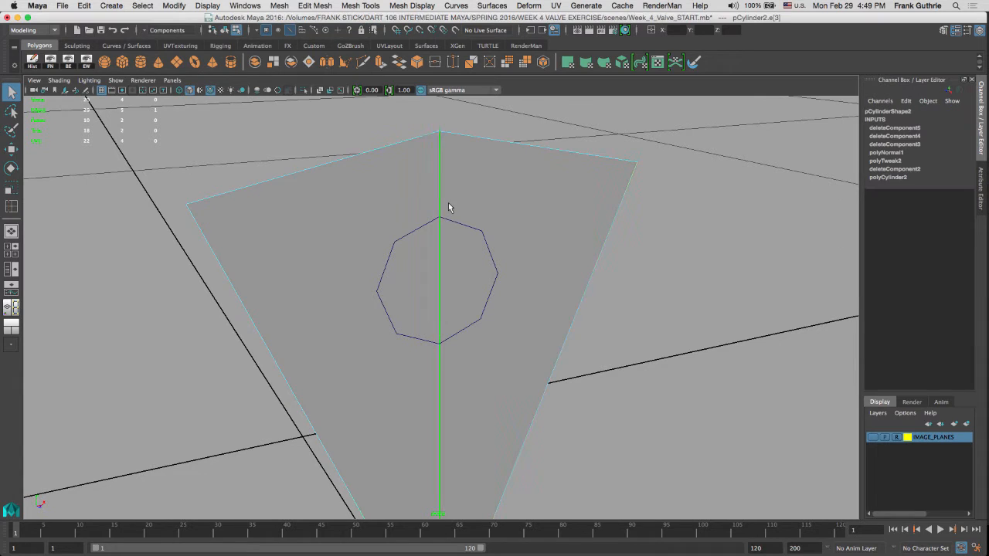
{"action": "key", "text": "Delete"}
Step: Undo the recent edits back through the face deletions to restore the full 16-sided disc
{"action": "key", "text": "z"}
{"action": "key", "text": "z"}
{"action": "key", "text": "z"}
{"action": "key", "text": "z"}
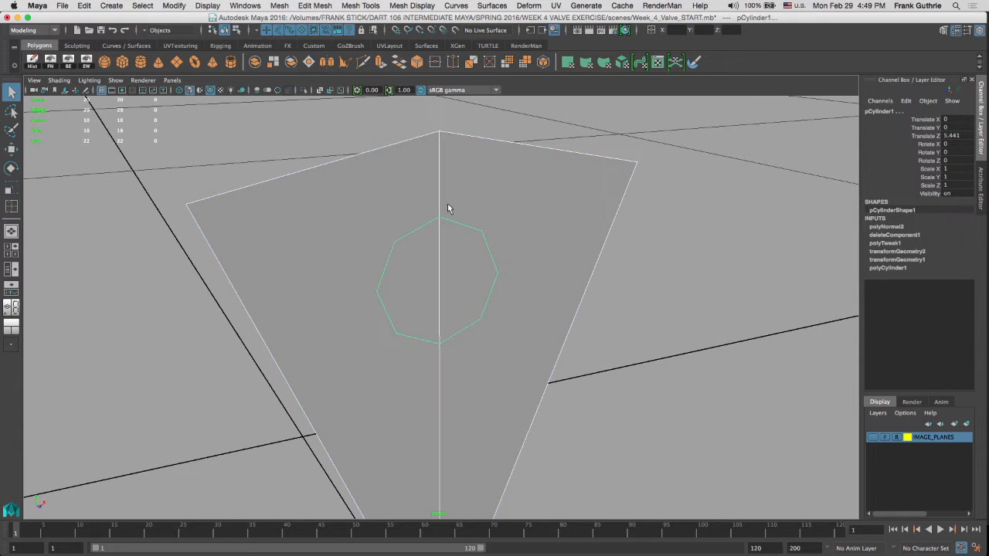
{"action": "key", "text": "z"}
{"action": "key", "text": "z"}
{"action": "key", "text": "z"}
{"action": "key", "text": "z"}
{"action": "key", "text": "z"}
{"action": "key", "text": "z"}
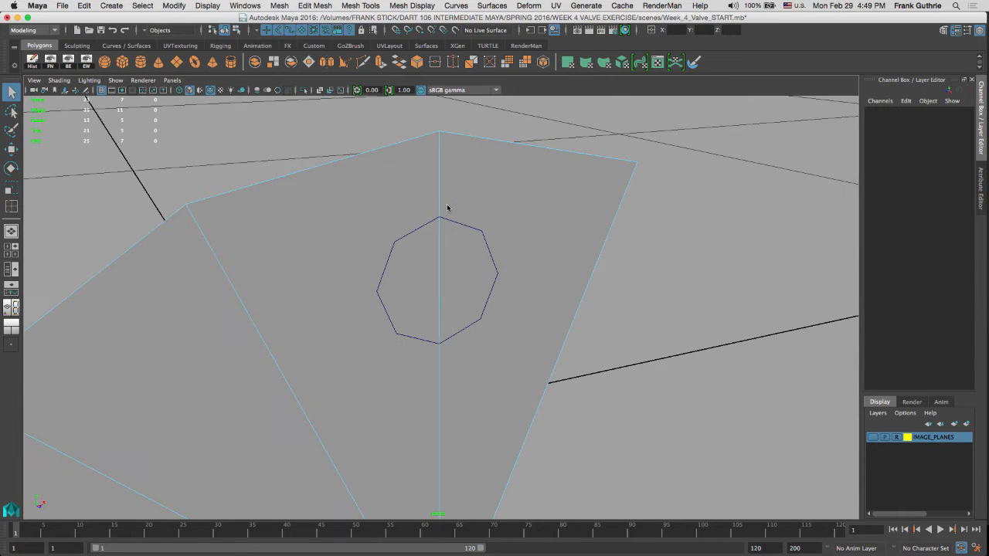
{"action": "key", "text": "z"}
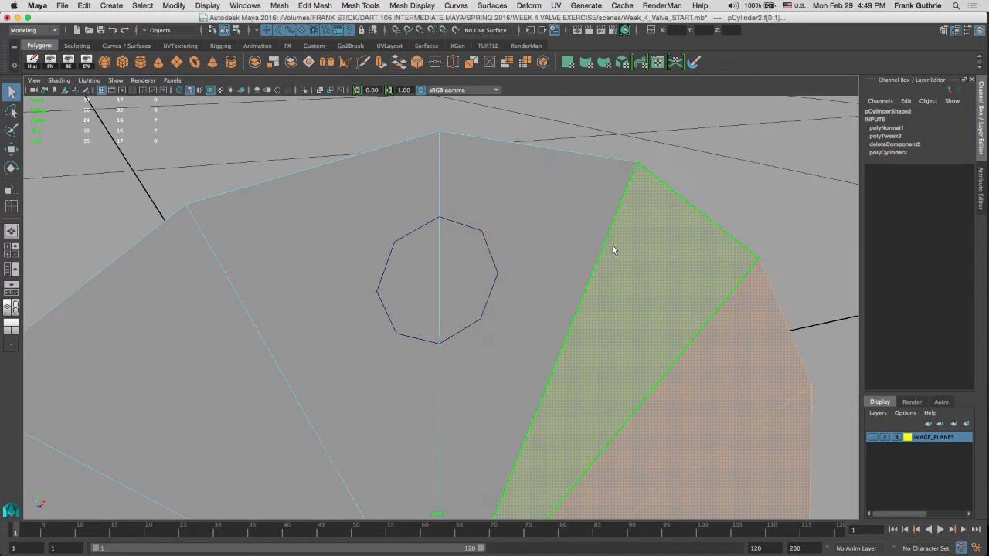
Step: Start the Insert Edge Loop Tool on the restored disc's radial edge beside the bolt hole, open its settings, and return to selection
{"action": "right_click_drag", "start_coordinate": [613, 247], "coordinate": [509, 196], "text": "alt"}
{"action": "middle_click_drag", "start_coordinate": [508, 197], "coordinate": [508, 162], "text": "alt"}
{"action": "left_click_drag", "start_coordinate": [524, 195], "coordinate": [539, 217], "text": "alt"}
{"action": "right_click_drag", "start_coordinate": [536, 210], "coordinate": [589, 197]}
{"action": "left_click_drag", "start_coordinate": [698, 186], "coordinate": [599, 216]}
{"action": "middle_click_drag", "start_coordinate": [567, 202], "coordinate": [580, 289], "text": "alt"}
{"action": "right_click_drag", "start_coordinate": [538, 211], "coordinate": [517, 284]}
{"action": "left_click", "coordinate": [539, 238]}
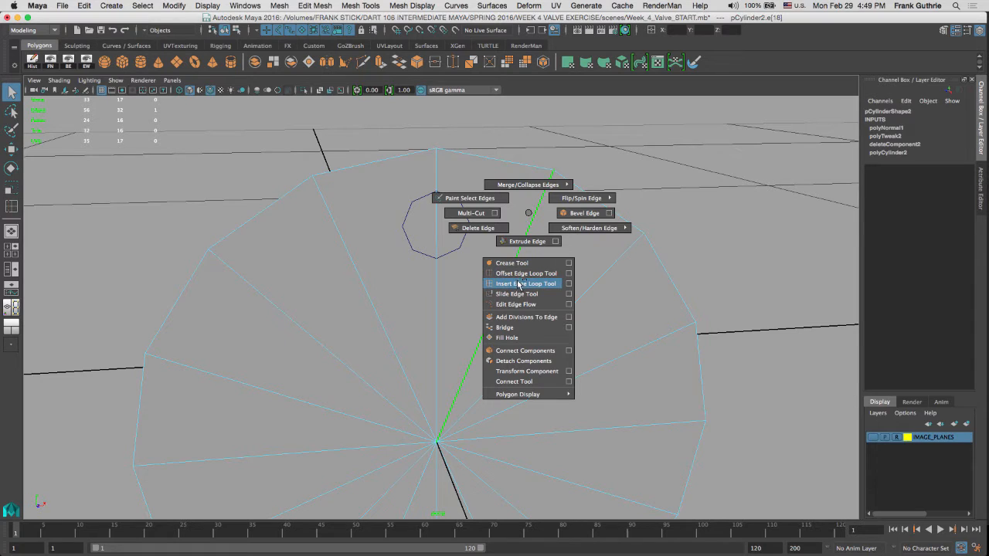
{"action": "right_click_drag", "start_coordinate": [515, 285], "coordinate": [517, 285], "text": "shift"}
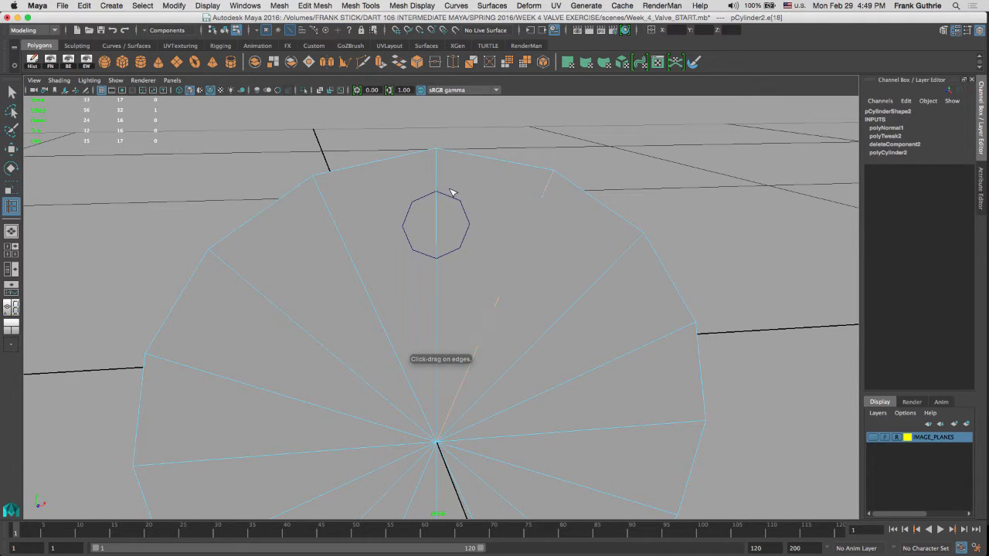
{"action": "double_click", "coordinate": [12, 207]}
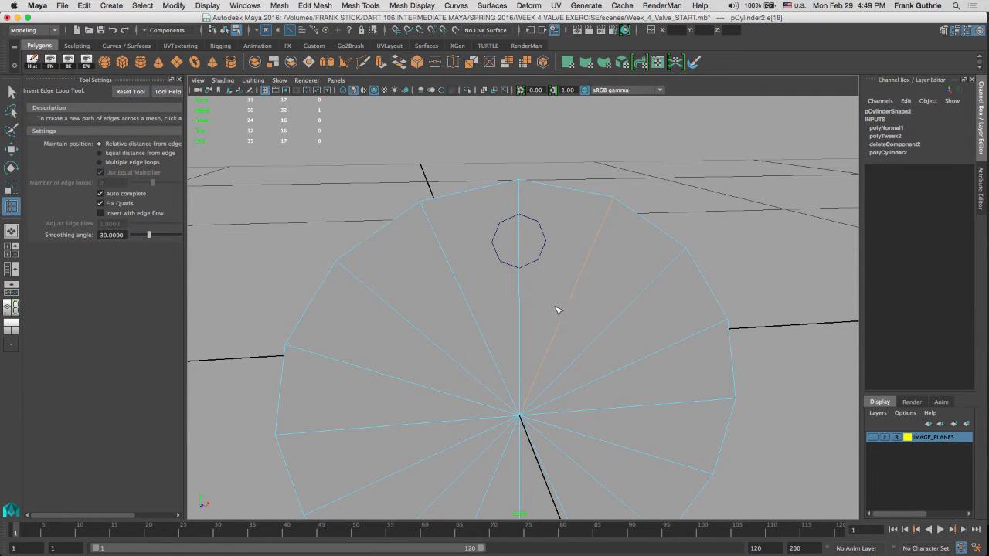
{"action": "key", "text": "q"}
{"action": "right_click_drag", "start_coordinate": [553, 308], "coordinate": [609, 243]}
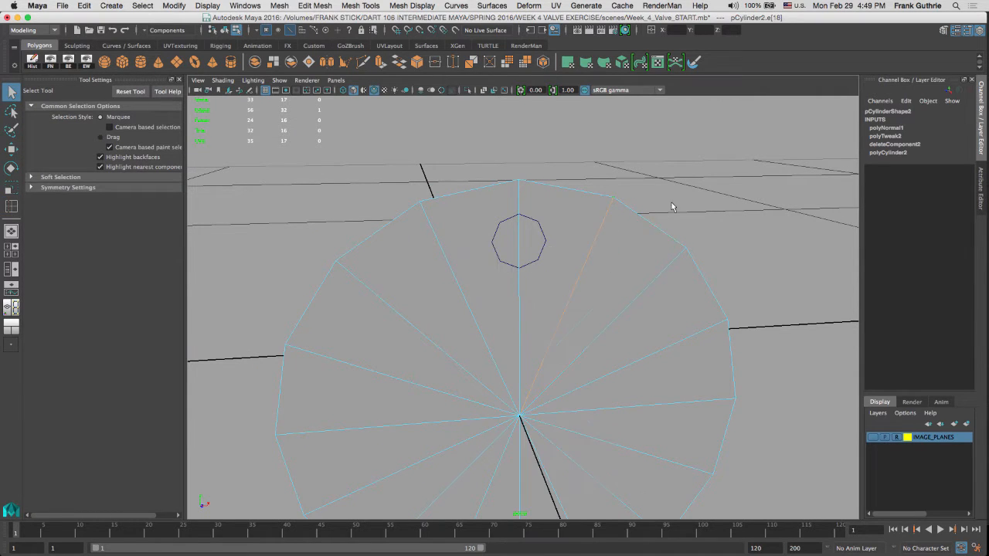
Step: Return the disc to object mode and delete its construction history
{"action": "left_click_drag", "start_coordinate": [672, 203], "coordinate": [609, 282]}
{"action": "right_click_drag", "start_coordinate": [606, 275], "coordinate": [653, 235]}
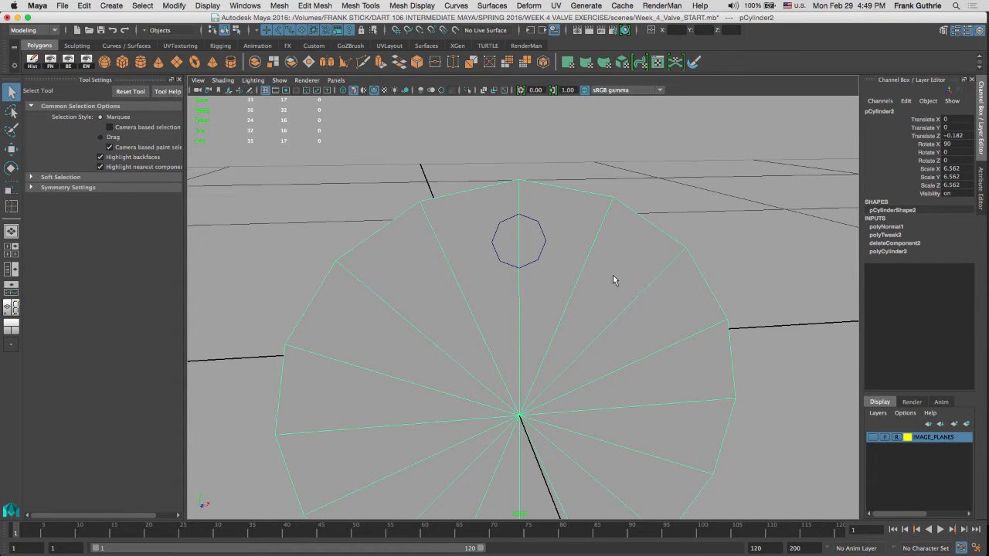
{"action": "key", "text": "alt+shift+d"}
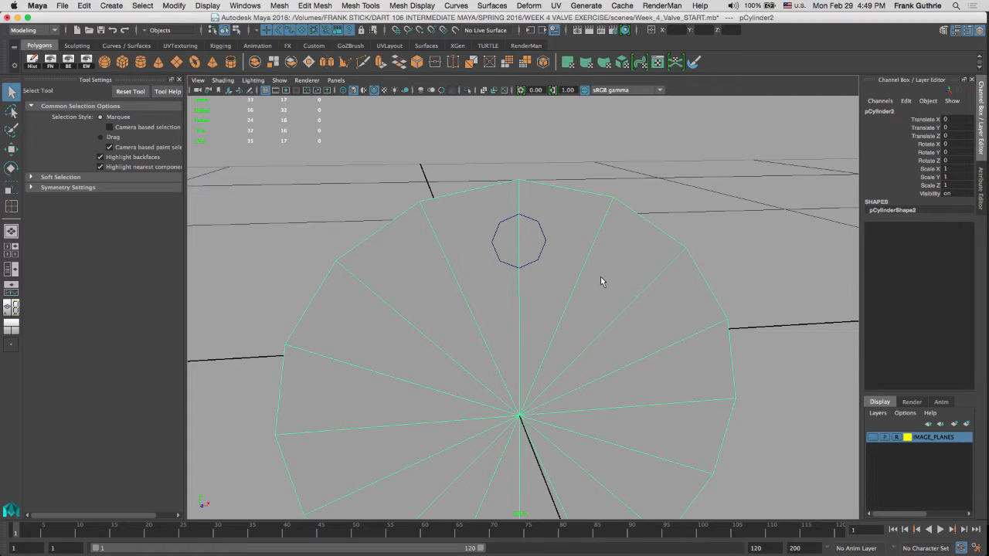
Step: Try the Insert Edge Loop Tool again on the disc's radial edge through the bolt hole, and switch the disc to vertex mode
{"action": "left_click", "coordinate": [11, 206]}
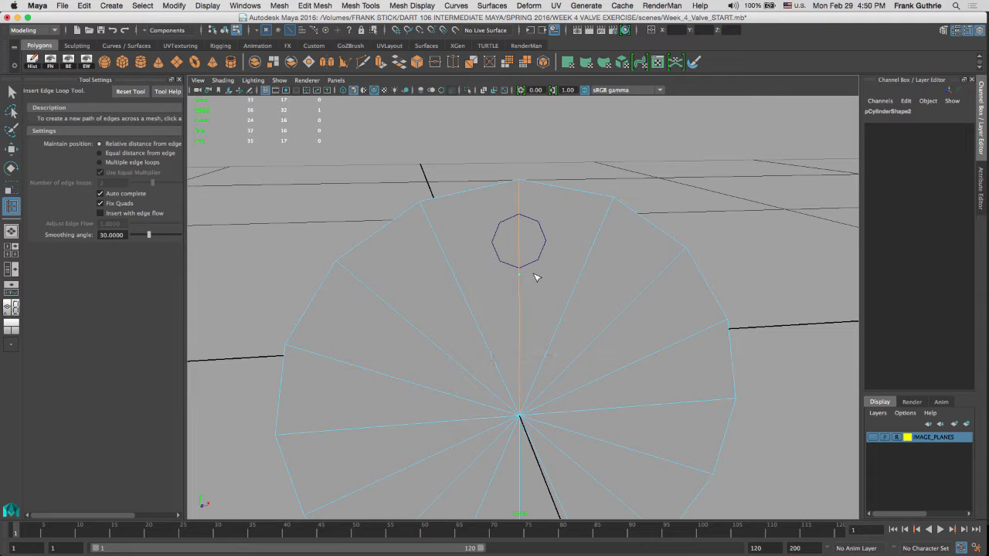
{"action": "left_click", "coordinate": [537, 278]}
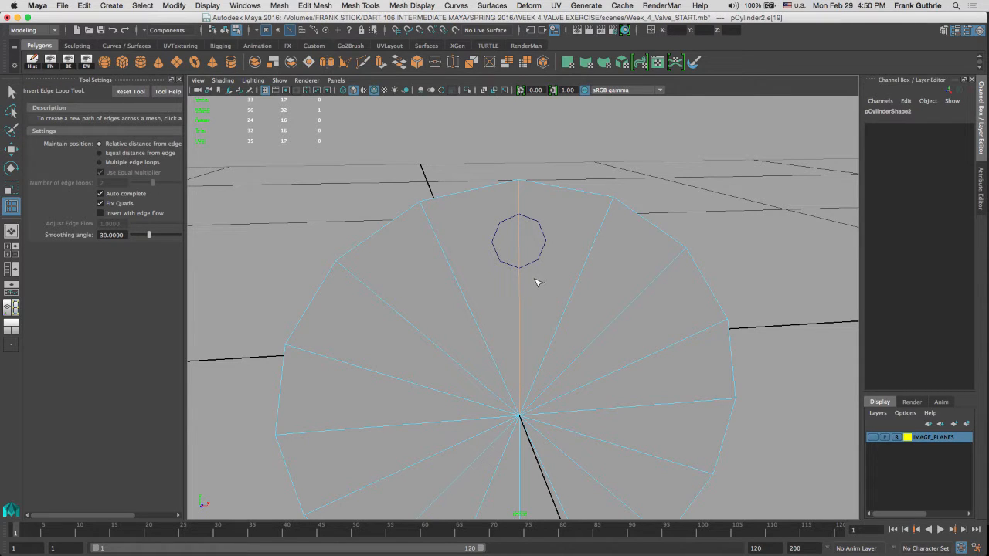
{"action": "key", "text": "q"}
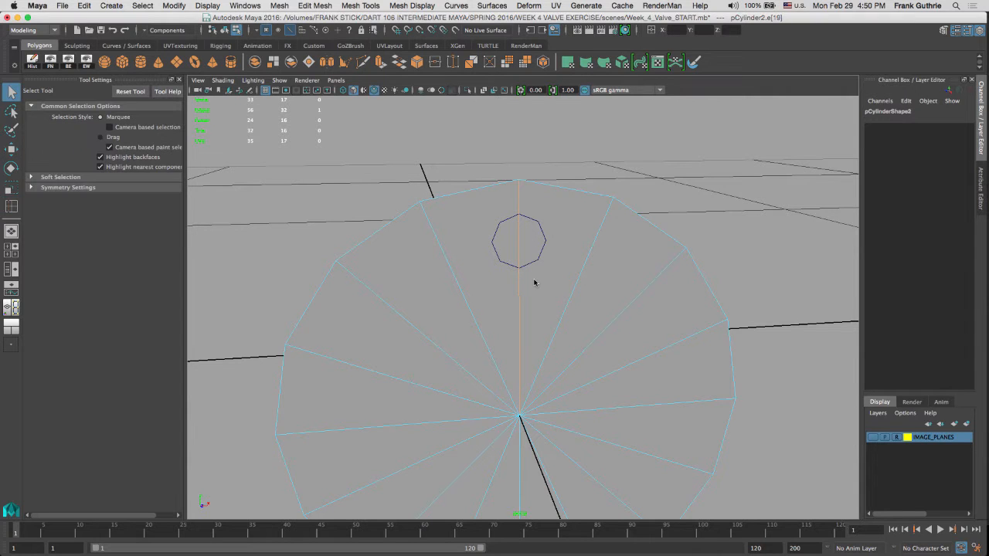
{"action": "right_click_drag", "start_coordinate": [535, 280], "coordinate": [558, 236]}
{"action": "left_click", "coordinate": [558, 323]}
{"action": "left_click_drag", "start_coordinate": [605, 165], "coordinate": [602, 241], "text": "alt"}
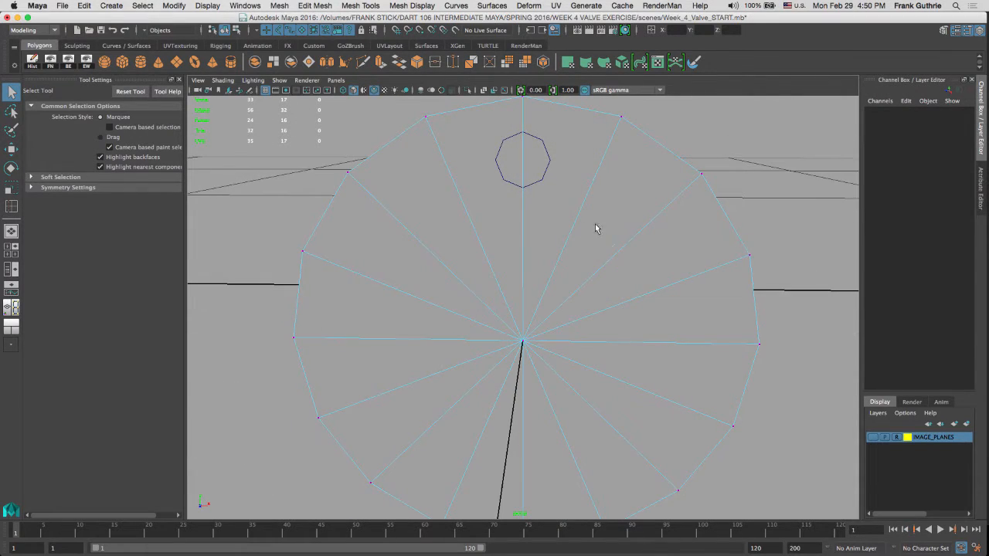
{"action": "middle_click_drag", "start_coordinate": [559, 202], "coordinate": [592, 218], "text": "alt"}
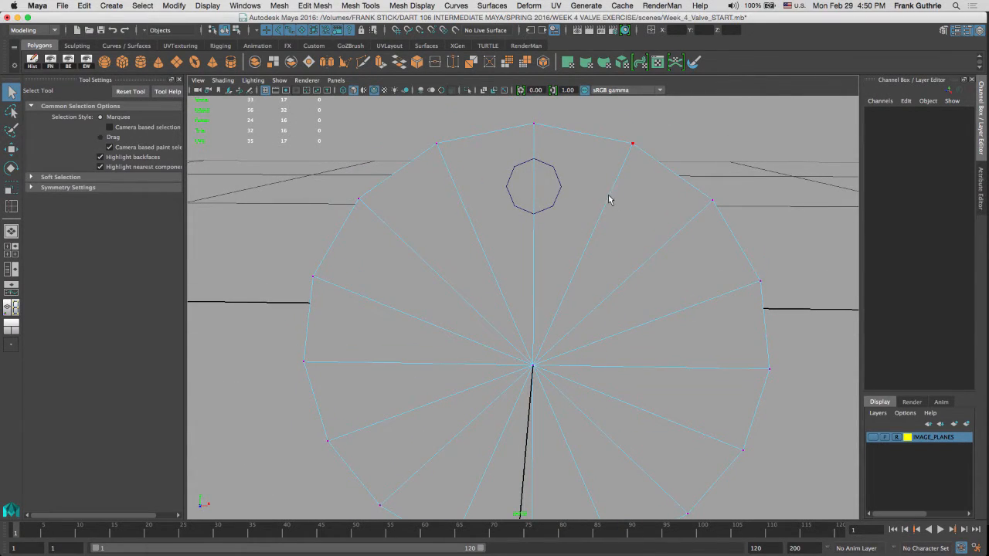
Step: Select the disc's full outer border edge loop, extrude it, and move it backward along Z to give the disc a rim
{"action": "right_click", "coordinate": [610, 200]}
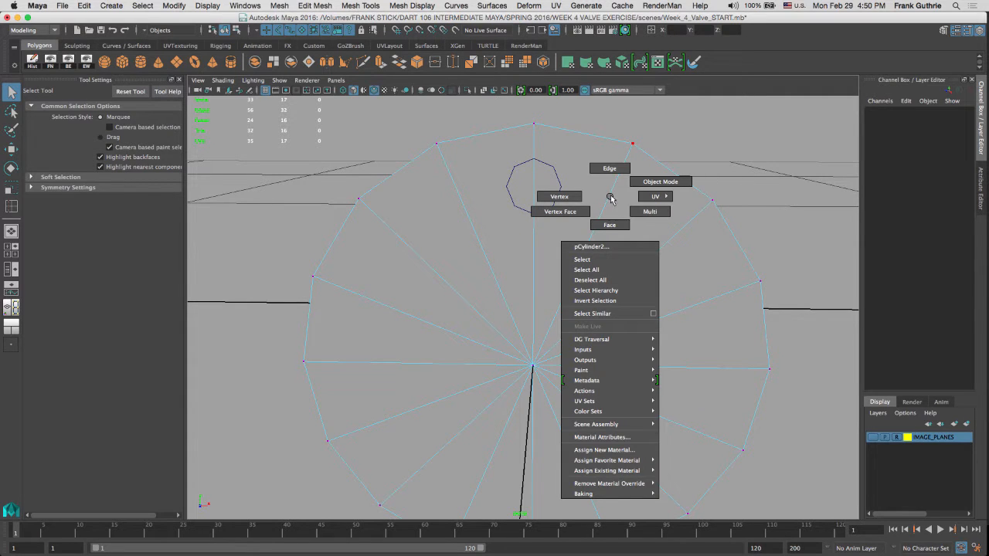
{"action": "right_click_drag", "start_coordinate": [611, 196], "coordinate": [611, 168]}
{"action": "left_click", "coordinate": [537, 175]}
{"action": "left_click_drag", "start_coordinate": [542, 176], "coordinate": [588, 155], "text": "alt"}
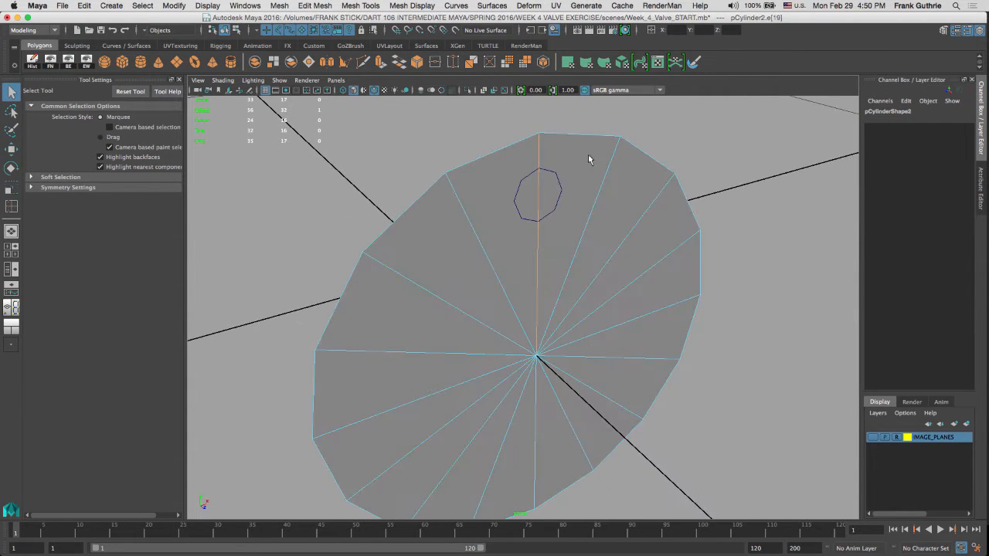
{"action": "double_click", "coordinate": [582, 137]}
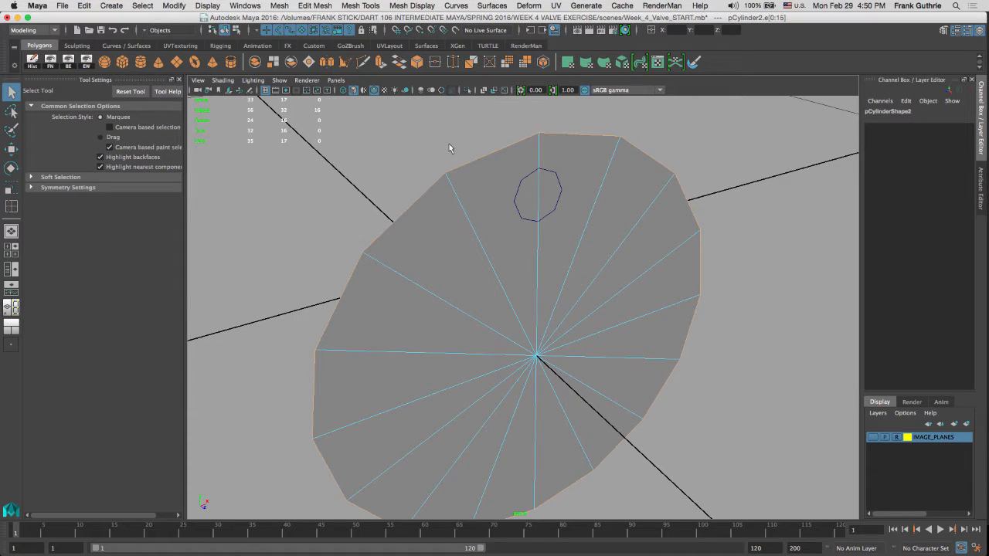
{"action": "right_click", "coordinate": [572, 194], "text": "shift"}
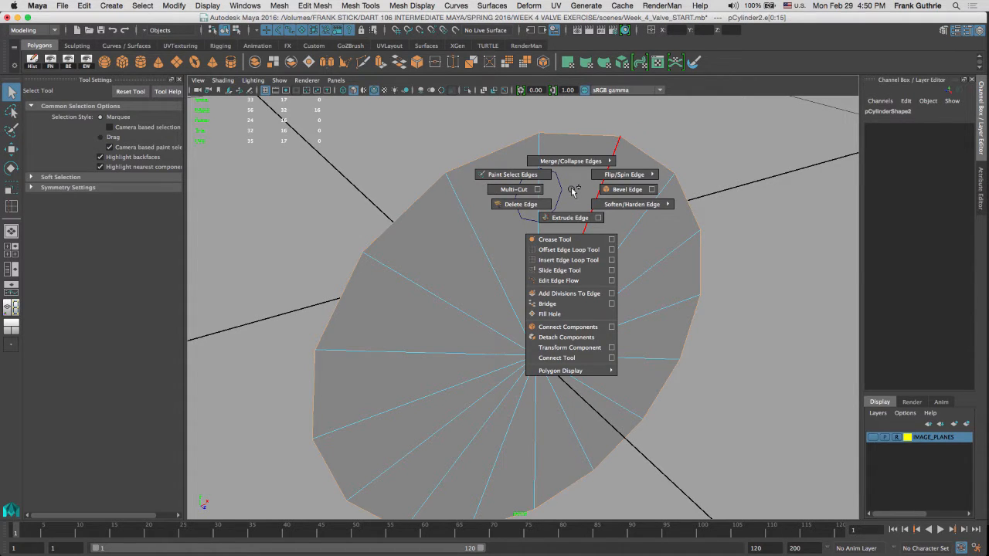
{"action": "right_click_drag", "start_coordinate": [572, 194], "coordinate": [578, 218], "text": "shift"}
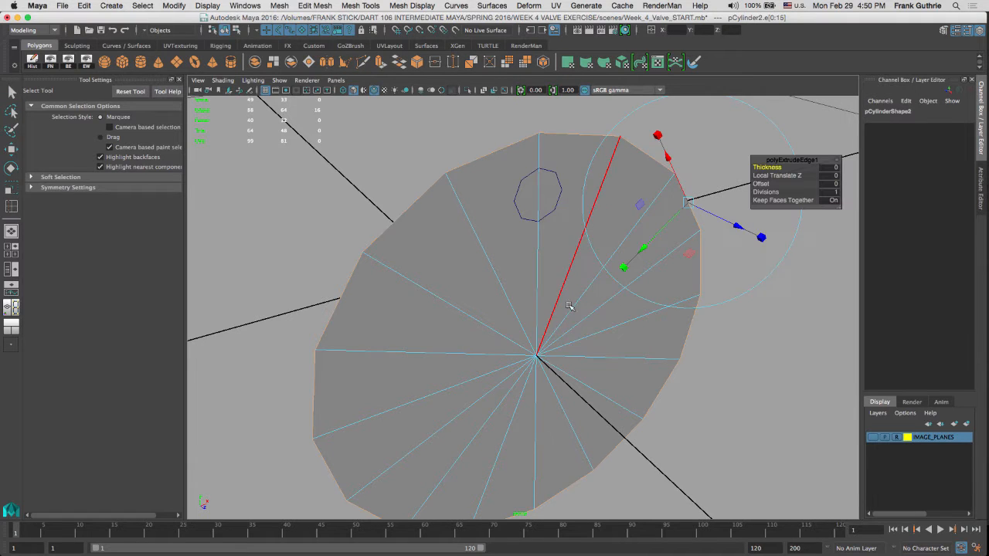
{"action": "key", "text": "w"}
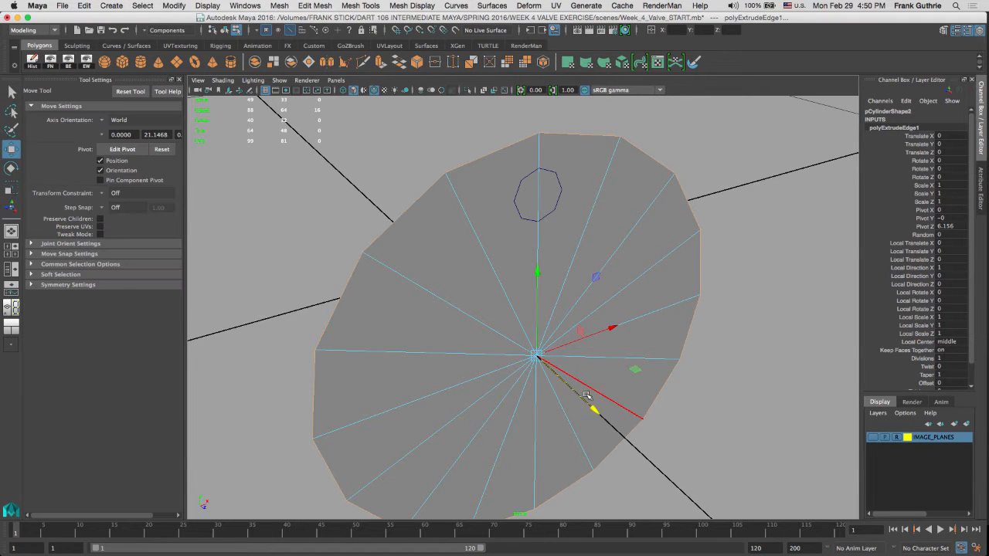
{"action": "left_click_drag", "start_coordinate": [592, 409], "coordinate": [551, 371]}
Step: Select all the wedge faces on the disc's front and delete them, leaving only the open rim ring
{"action": "left_click_drag", "start_coordinate": [627, 294], "coordinate": [585, 265], "text": "alt"}
{"action": "right_click_drag", "start_coordinate": [566, 249], "coordinate": [567, 277]}
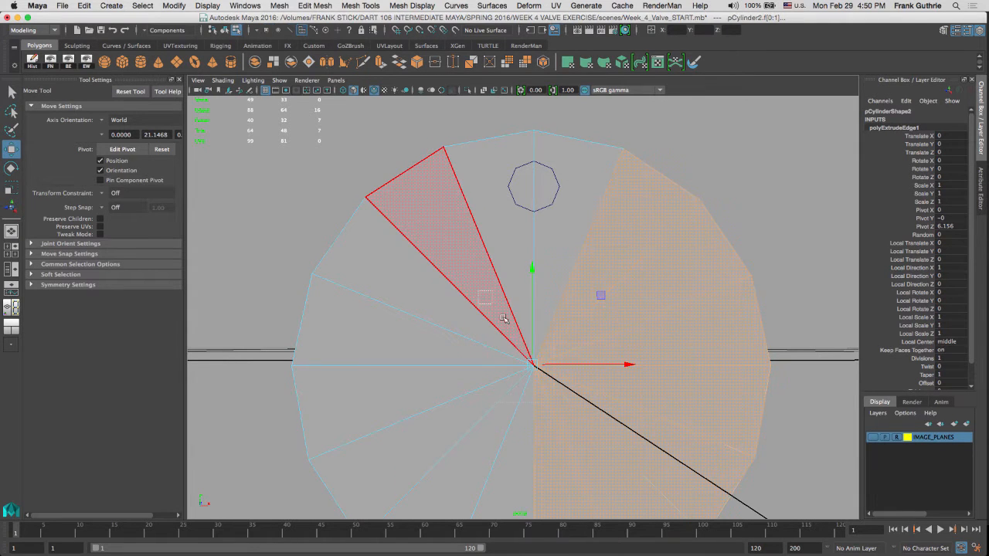
{"action": "double_click", "coordinate": [540, 376]}
{"action": "key", "text": "Delete"}
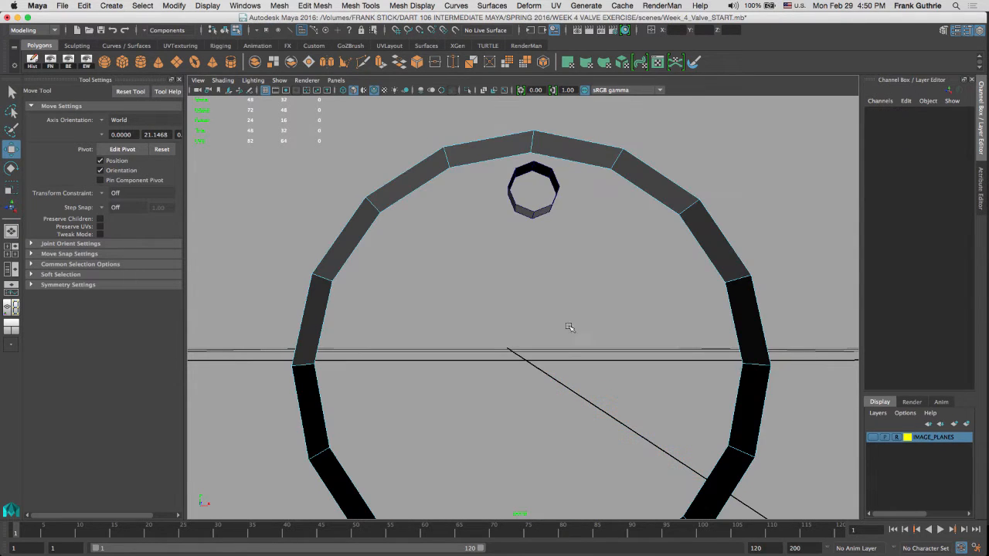
Step: Select the rim's front border edge loop, extrude it, and switch the extrude manipulator to world axes
{"action": "right_click_drag", "start_coordinate": [562, 141], "coordinate": [563, 138]}
{"action": "left_click", "coordinate": [564, 137]}
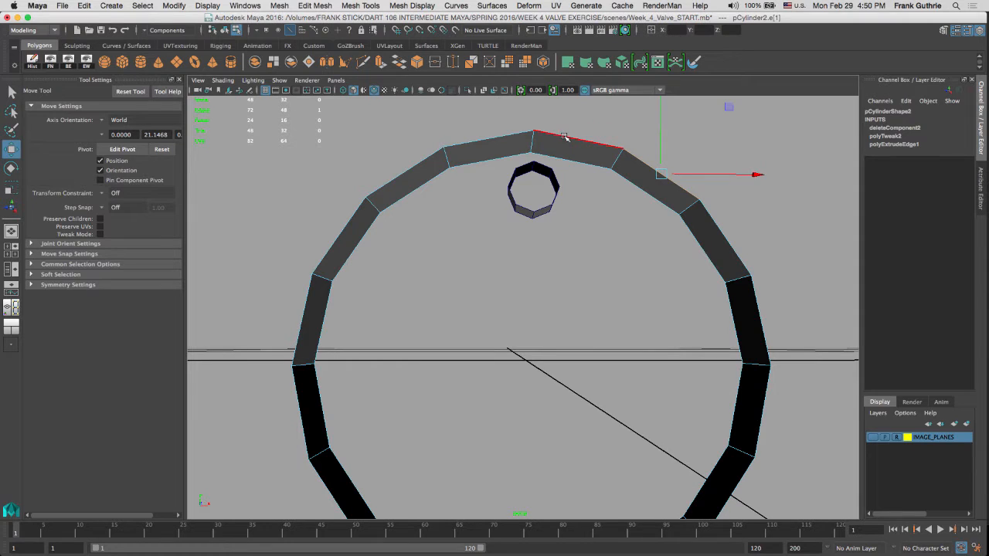
{"action": "double_click", "coordinate": [471, 141]}
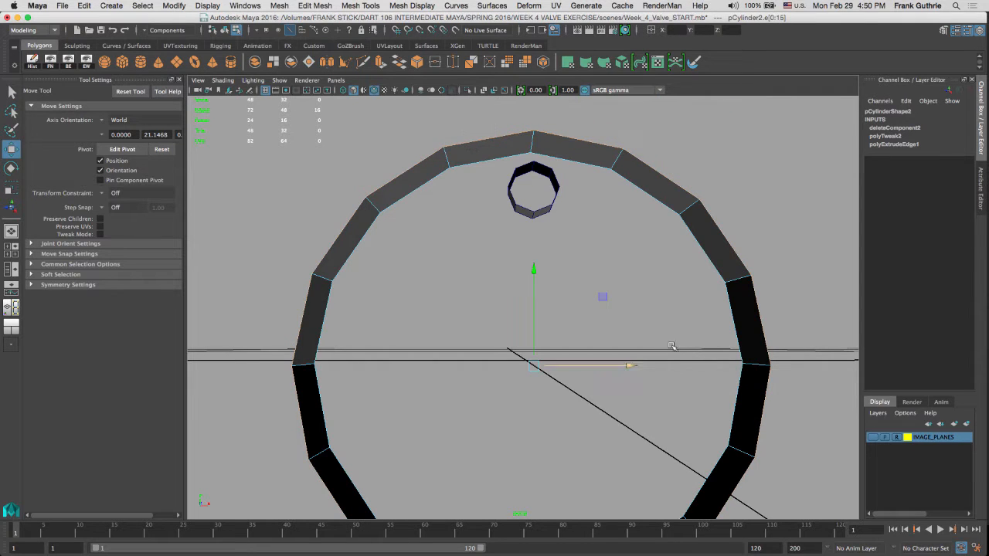
{"action": "left_click", "coordinate": [620, 296]}
{"action": "left_click_drag", "start_coordinate": [621, 295], "coordinate": [648, 312], "text": "alt"}
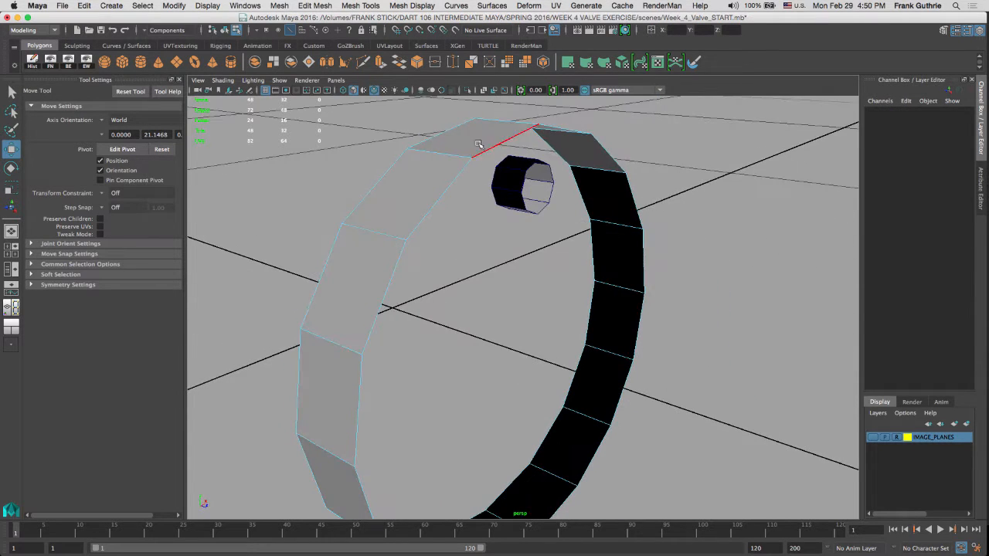
{"action": "double_click", "coordinate": [479, 144]}
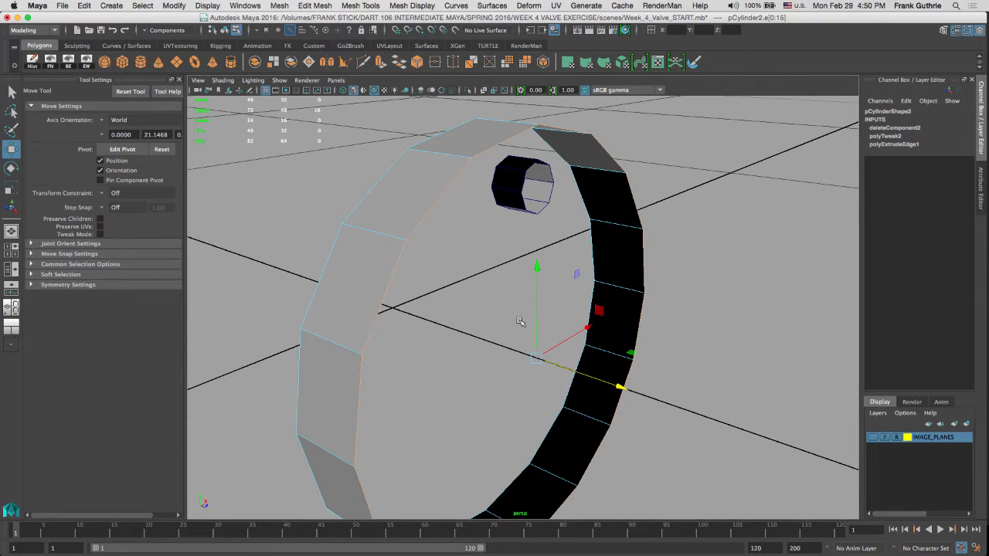
{"action": "right_click", "coordinate": [520, 321], "text": "shift"}
{"action": "right_click_drag", "start_coordinate": [520, 321], "coordinate": [520, 350], "text": "shift"}
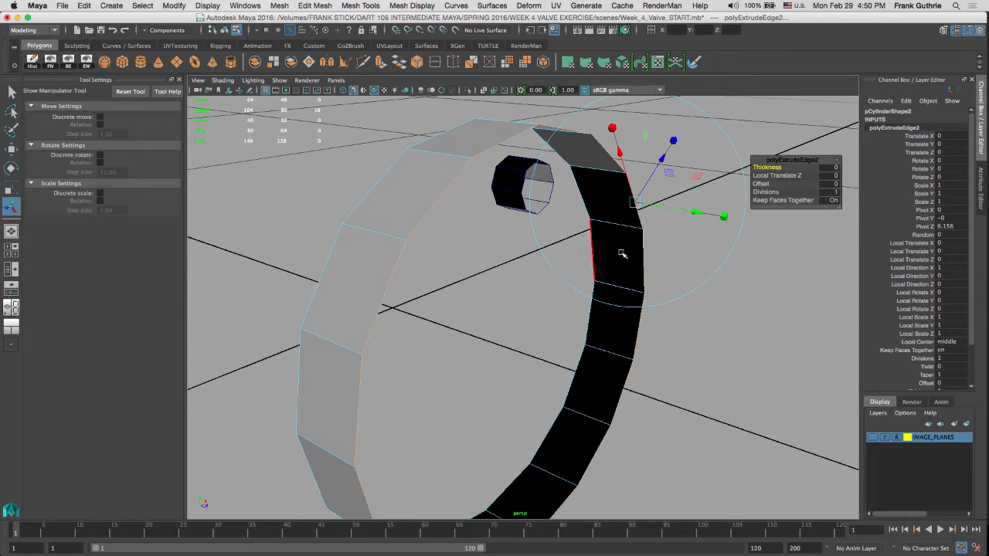
{"action": "left_click_drag", "start_coordinate": [711, 260], "coordinate": [708, 200], "text": "alt"}
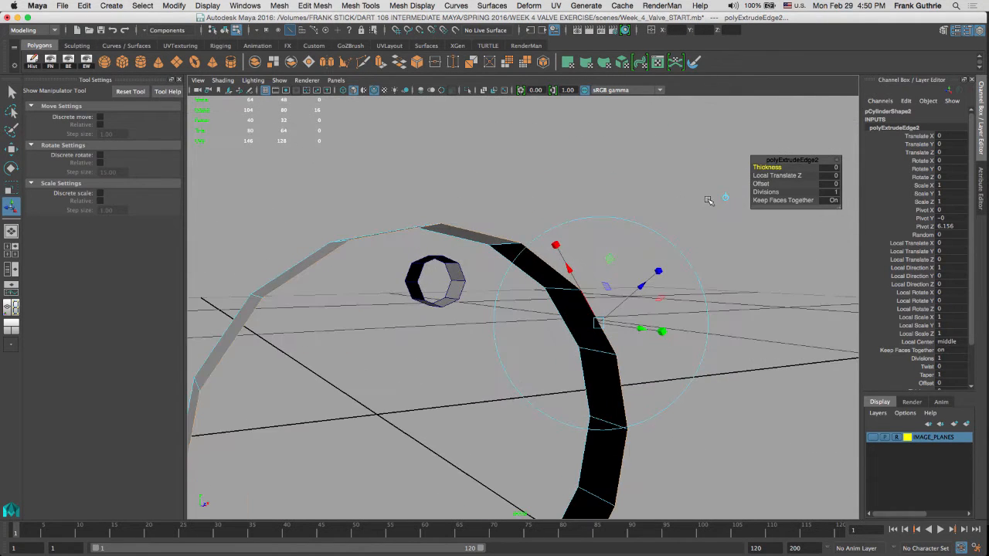
{"action": "left_click", "coordinate": [723, 198]}
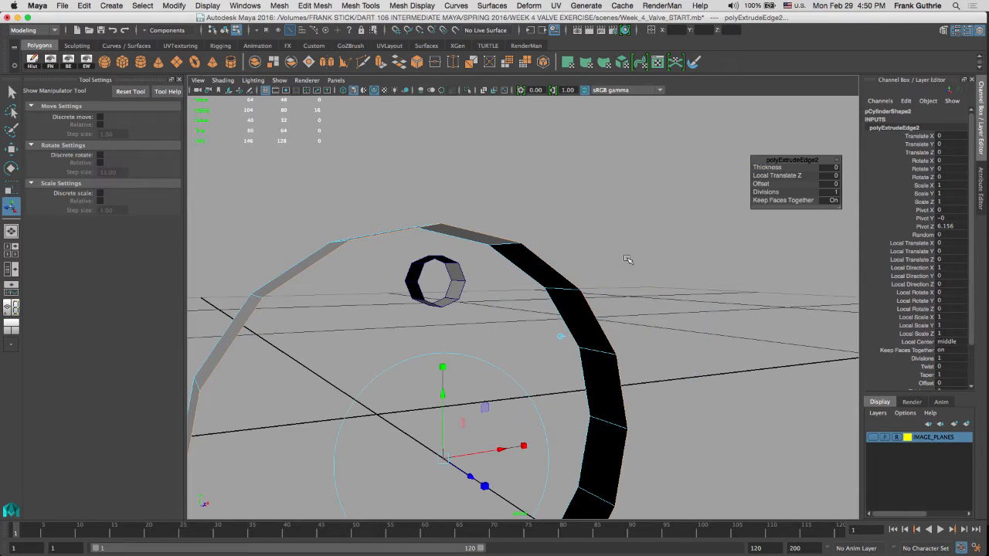
Step: Try scaling the extruded front border inward in the perspective view, and undo the uniform scaling
{"action": "left_click_drag", "start_coordinate": [629, 259], "coordinate": [581, 242], "text": "alt"}
{"action": "left_click_drag", "start_coordinate": [508, 194], "coordinate": [536, 150], "text": "alt"}
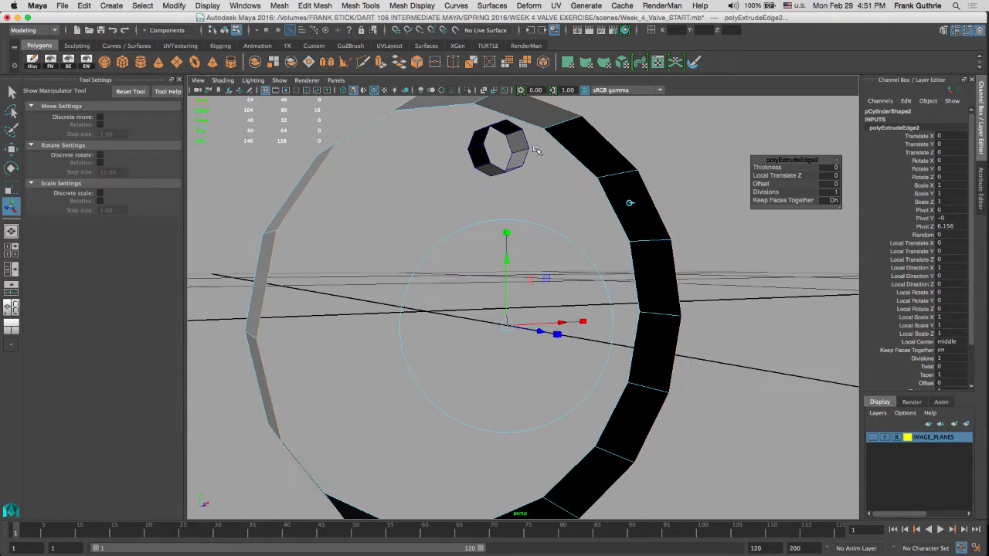
{"action": "left_click_drag", "start_coordinate": [503, 205], "coordinate": [531, 255], "text": "alt"}
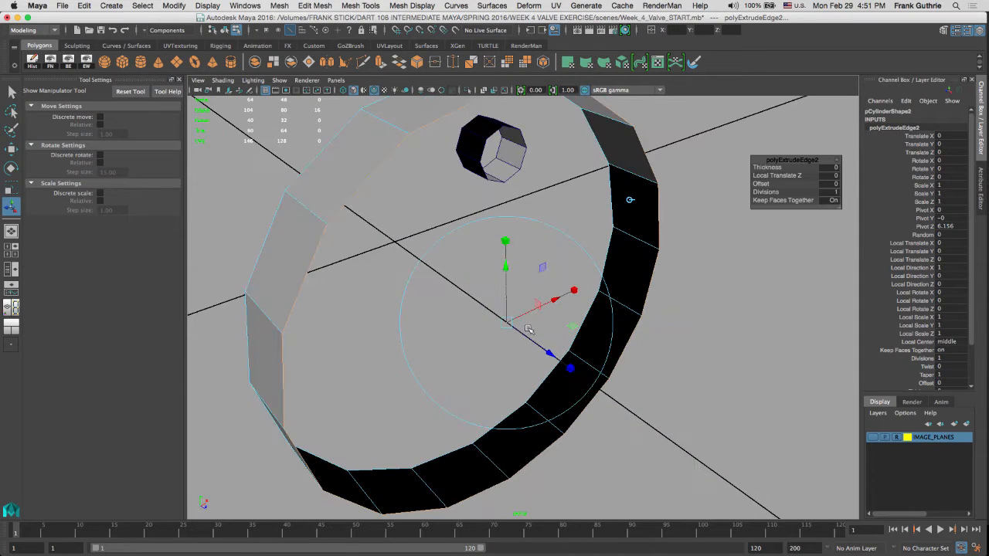
{"action": "left_click_drag", "start_coordinate": [572, 371], "coordinate": [562, 362]}
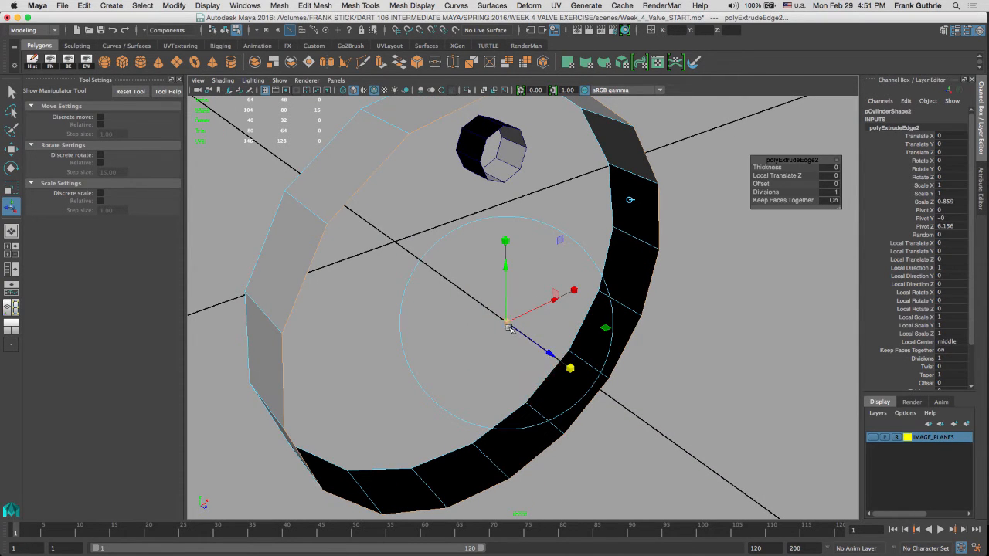
{"action": "left_click_drag", "start_coordinate": [508, 323], "coordinate": [483, 319]}
{"action": "key", "text": "ctrl+z"}
Step: In the front view, scale the extruded border to about 0.897 in X and Y, just outside the bolt hole, and hide the reference image planes
{"action": "key", "text": "space"}
{"action": "key", "text": "space"}
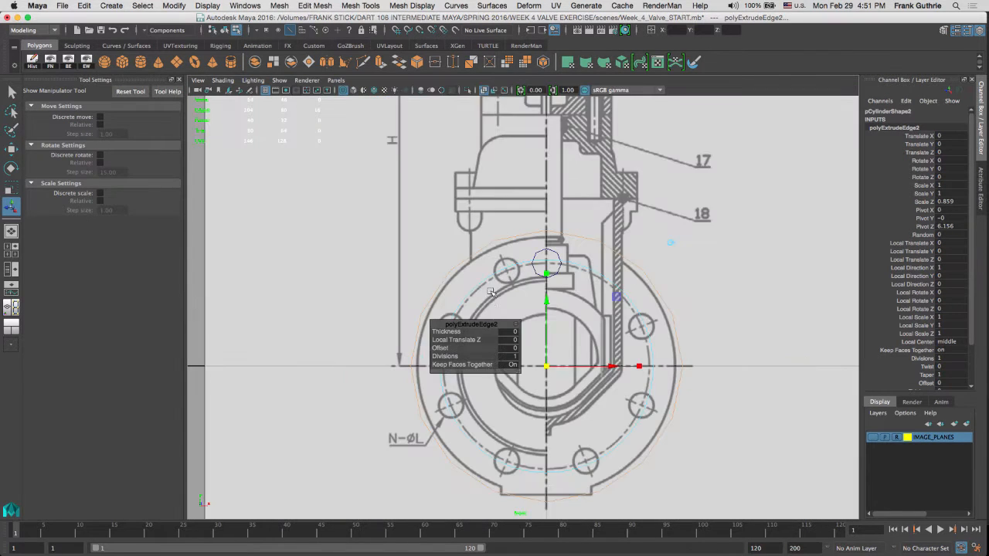
{"action": "middle_click_drag", "start_coordinate": [467, 223], "coordinate": [388, 211], "text": "alt"}
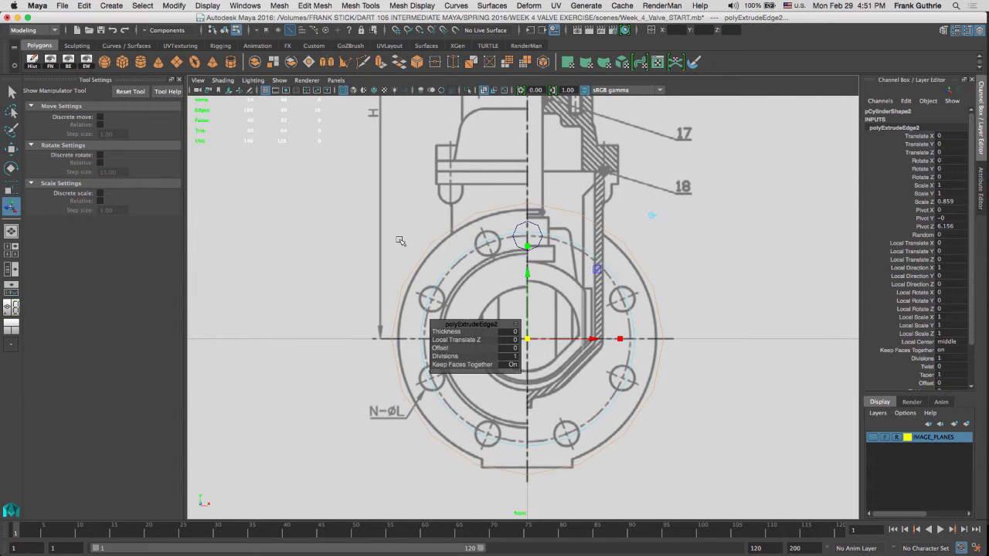
{"action": "right_click_drag", "start_coordinate": [440, 241], "coordinate": [746, 289], "text": "alt"}
{"action": "middle_click_drag", "start_coordinate": [624, 247], "coordinate": [603, 268], "text": "alt"}
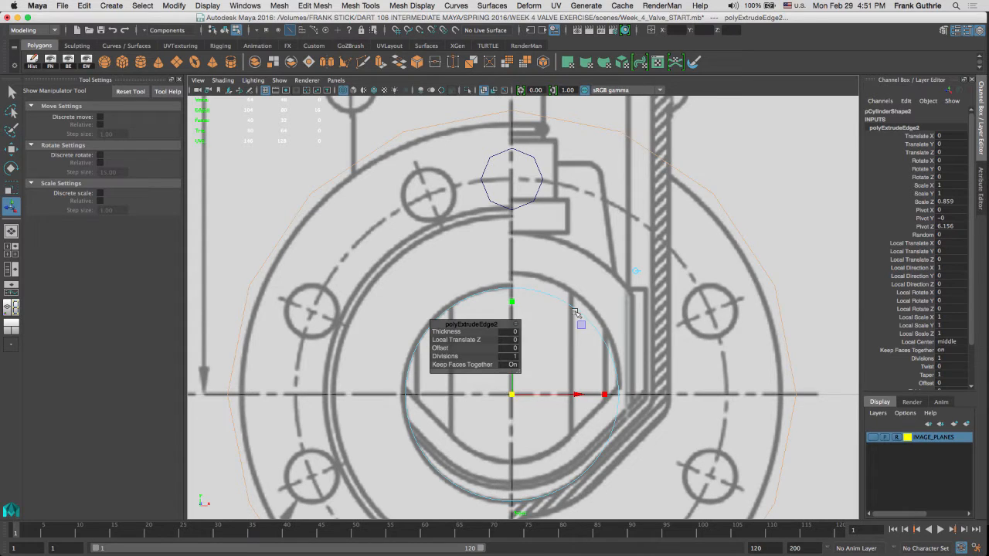
{"action": "left_click_drag", "start_coordinate": [575, 312], "coordinate": [577, 302]}
{"action": "left_click", "coordinate": [874, 438]}
Step: Extrude the ring's inner border again about world axes and scale it to about 0.7 in X and Y, past the bolt hole's inner side
{"action": "middle_click_drag", "start_coordinate": [627, 236], "coordinate": [590, 248], "text": "alt"}
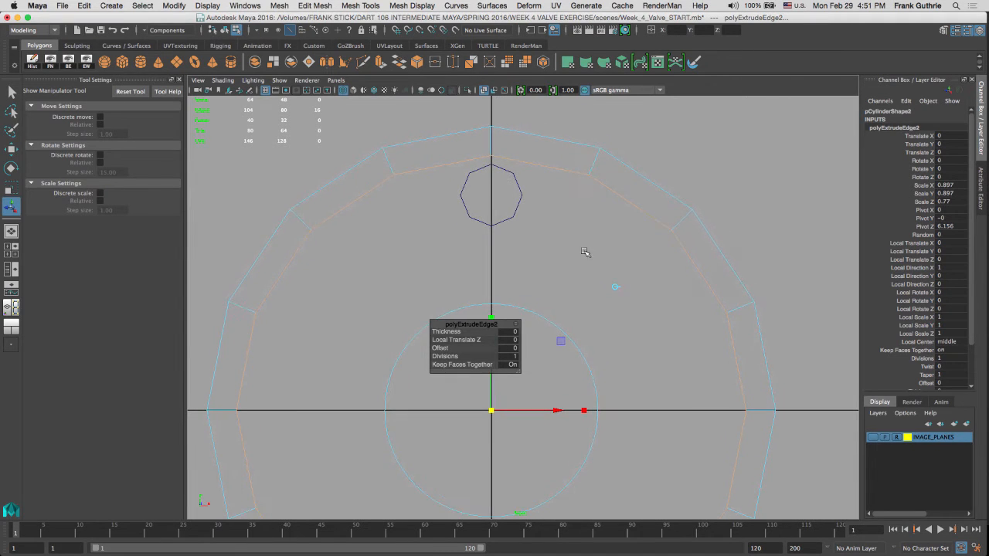
{"action": "key", "text": "ctrl+e"}
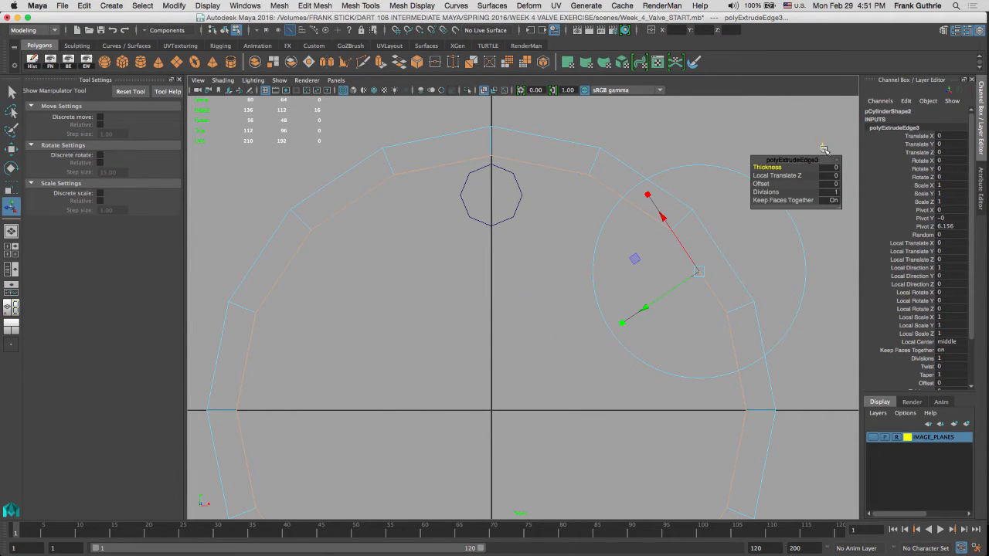
{"action": "left_click", "coordinate": [821, 148]}
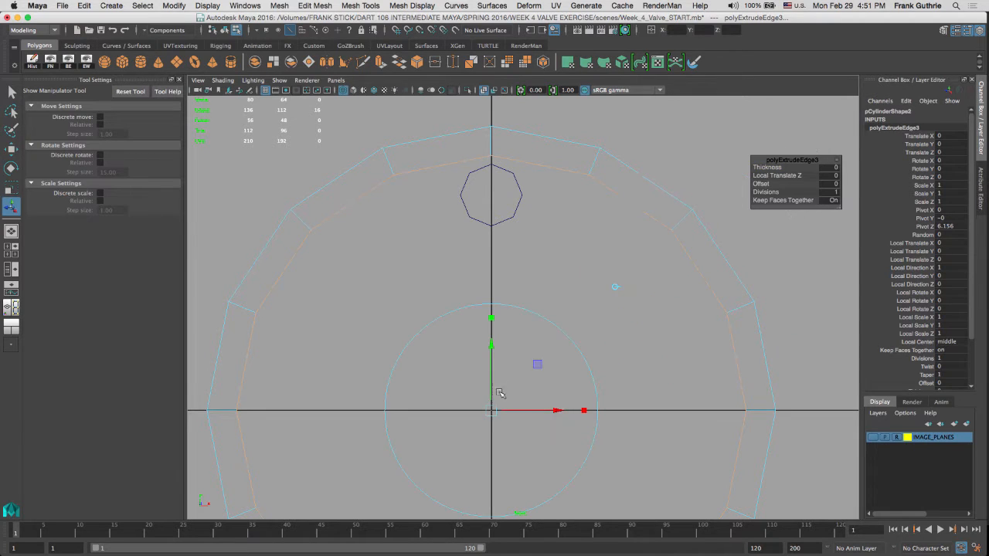
{"action": "key", "text": "space"}
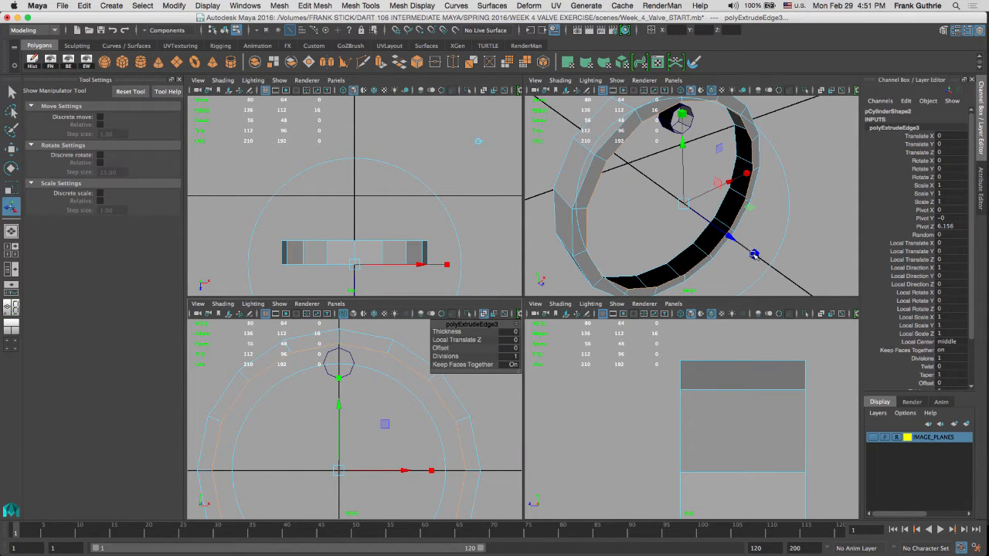
{"action": "key", "text": "space"}
{"action": "mouse_move", "coordinate": [600, 255]}
{"action": "left_mouse_down", "text": "alt"}
{"action": "mouse_move", "coordinate": [611, 232]}
{"action": "mouse_move", "coordinate": [596, 257]}
{"action": "left_mouse_up", "text": "alt"}
{"action": "left_click_drag", "start_coordinate": [498, 323], "coordinate": [795, 226]}
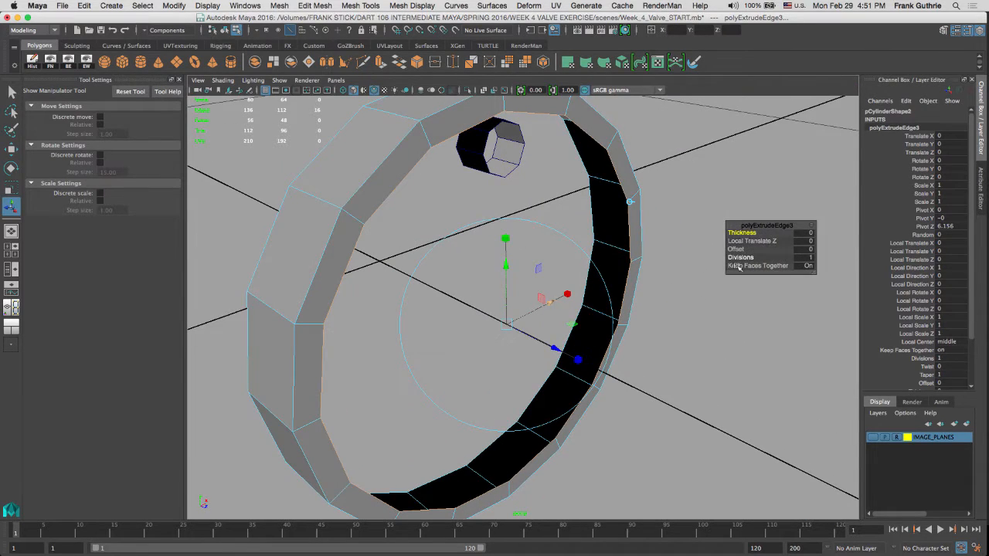
{"action": "left_click_drag", "start_coordinate": [588, 279], "coordinate": [530, 348], "text": "alt"}
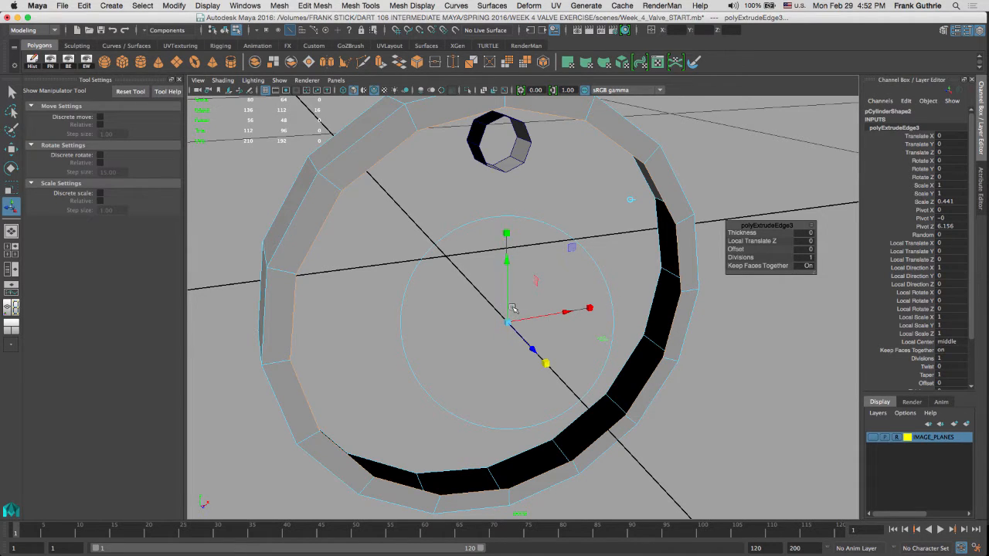
{"action": "left_click_drag", "start_coordinate": [545, 363], "coordinate": [504, 324]}
{"action": "left_click_drag", "start_coordinate": [508, 322], "coordinate": [498, 323]}
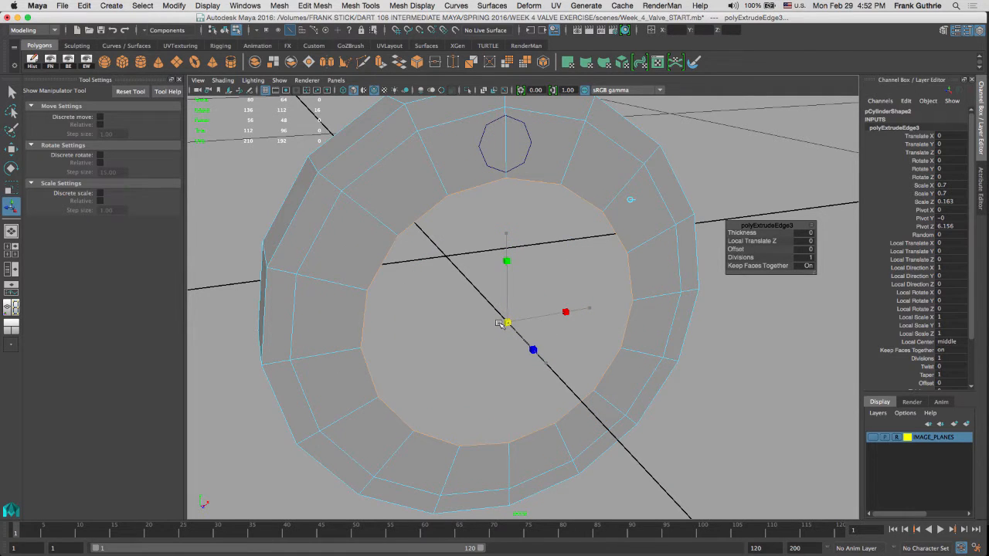
Step: Extrude the flange ring's inner border toward the center about world axes and scale it to about 0.433 in X and Y
{"action": "key", "text": "space"}
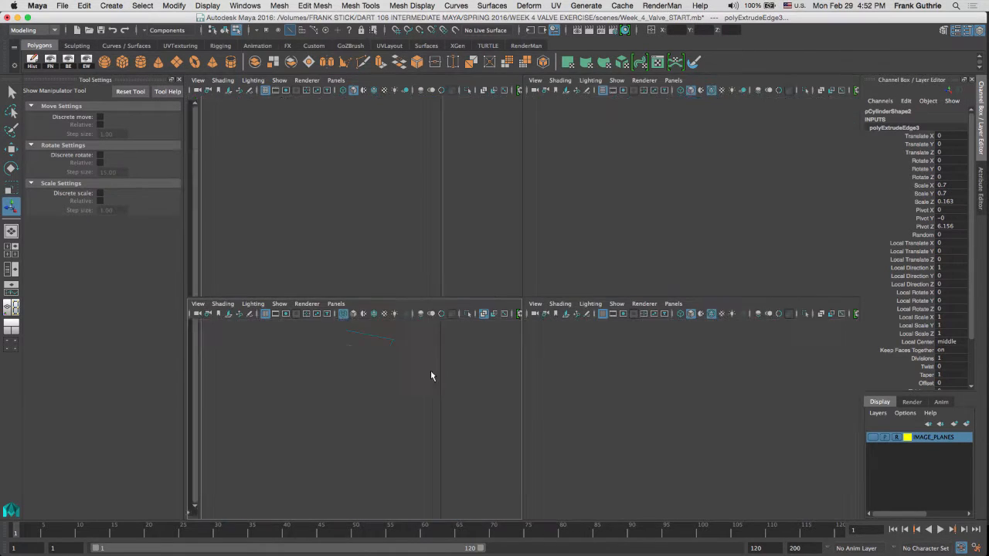
{"action": "key", "text": "space"}
{"action": "key", "text": "ctrl+e"}
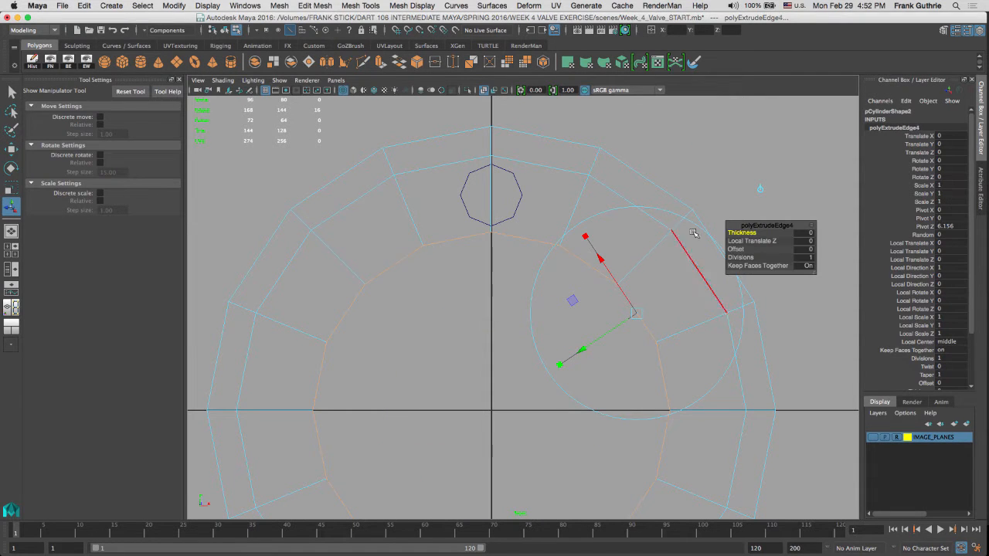
{"action": "key", "text": "space"}
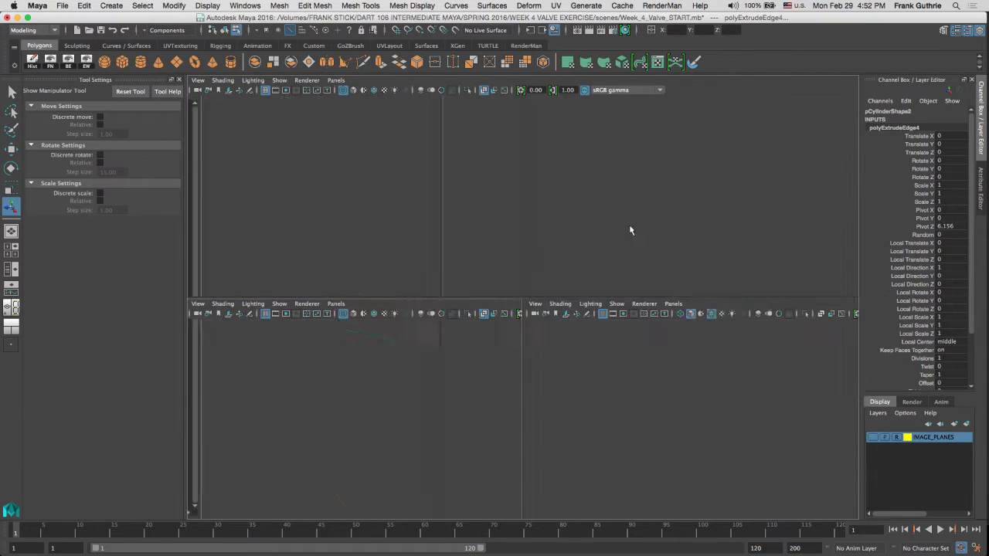
{"action": "key", "text": "space"}
{"action": "left_click_drag", "start_coordinate": [601, 267], "coordinate": [631, 292], "text": "alt"}
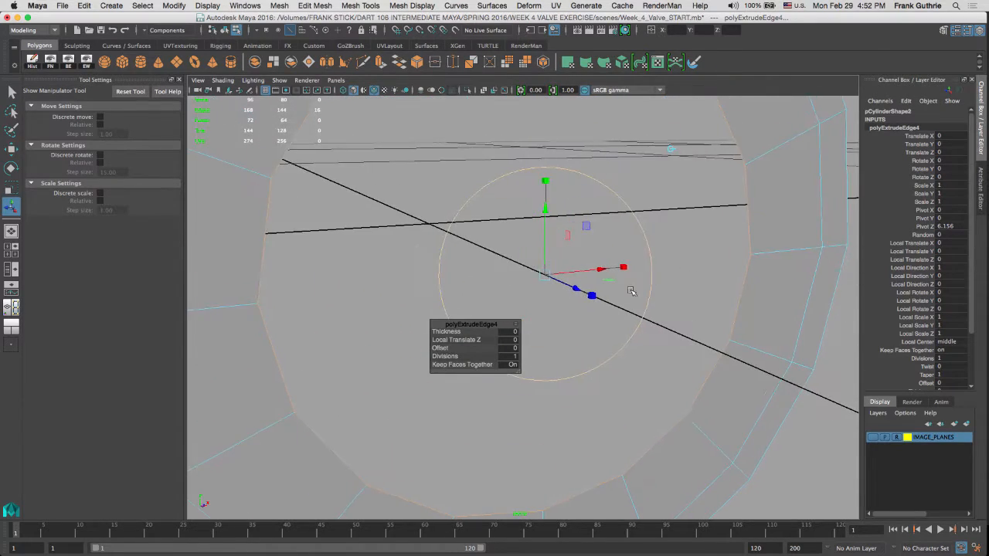
{"action": "left_click_drag", "start_coordinate": [553, 262], "coordinate": [567, 286], "text": "alt"}
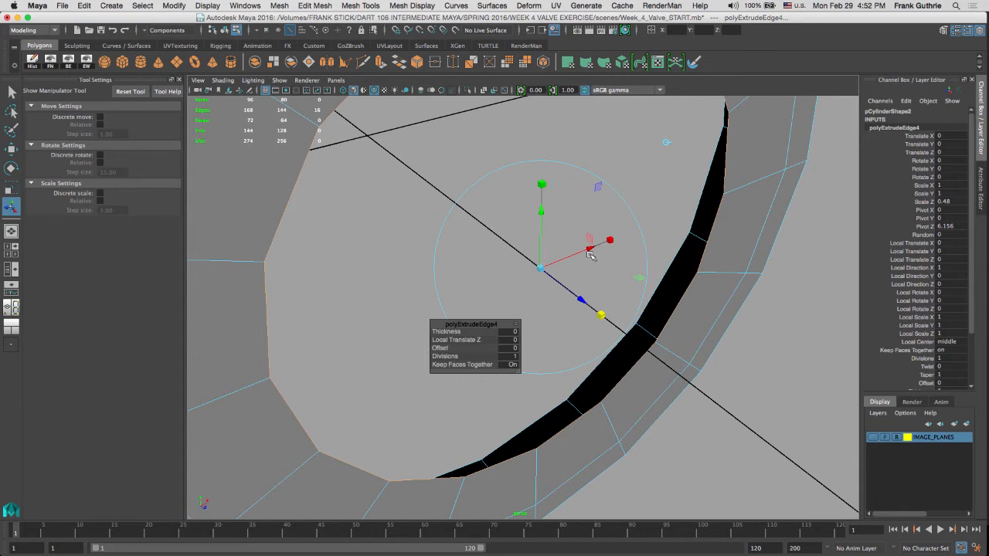
{"action": "left_click_drag", "start_coordinate": [589, 255], "coordinate": [519, 286], "text": "alt"}
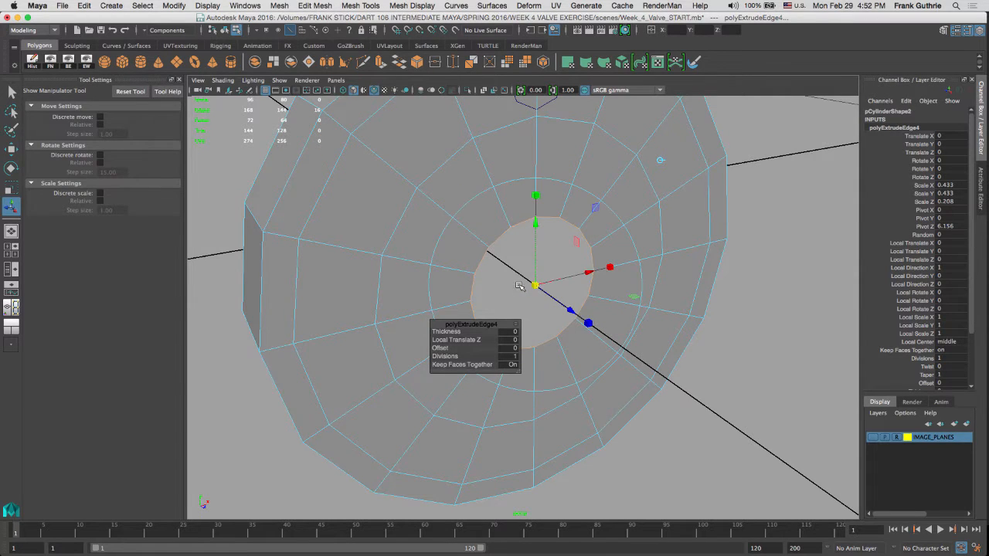
Step: Extrude the new inner border once more about world axes and scale it to about 0.383 in X and Y, leaving a small central opening
{"action": "key", "text": "r"}
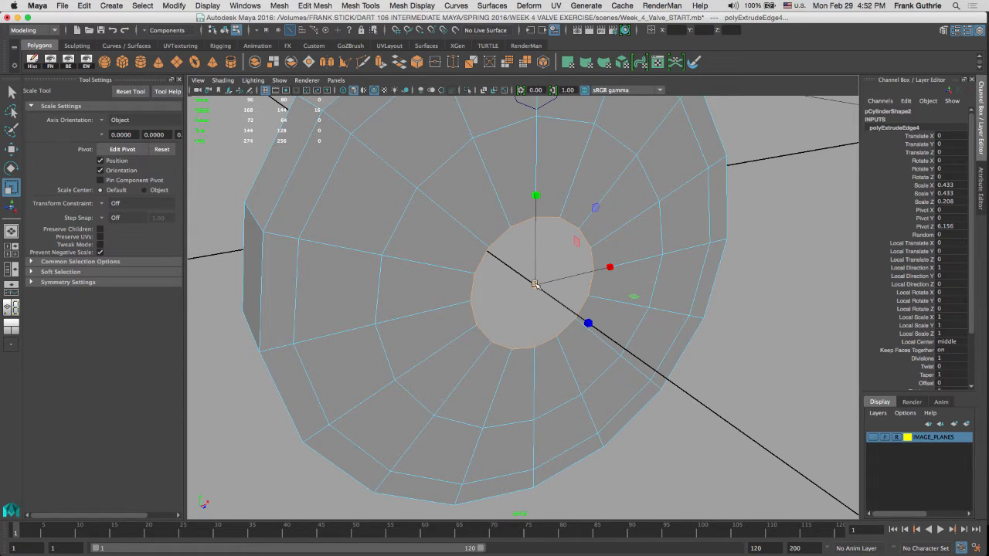
{"action": "key", "text": "ctrl+e"}
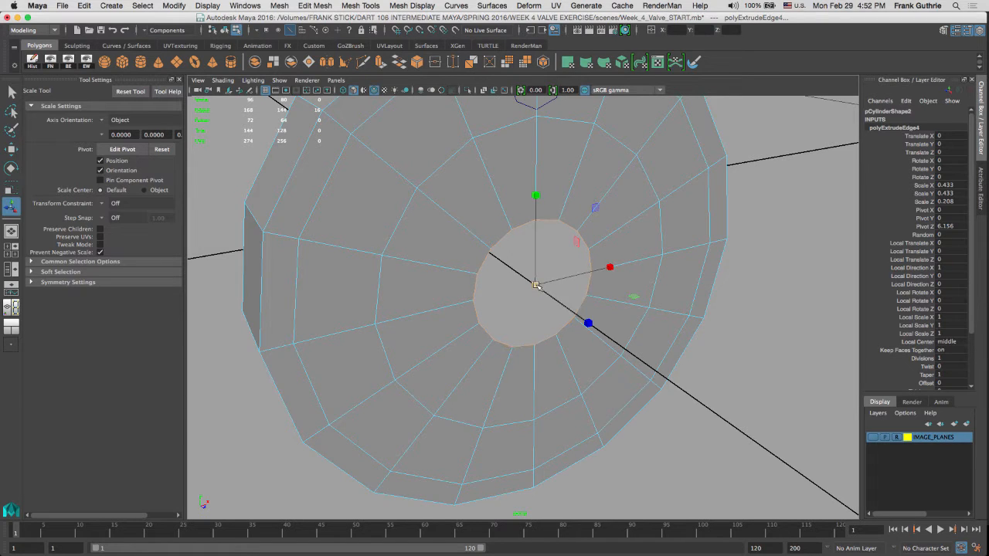
{"action": "left_click", "coordinate": [712, 111]}
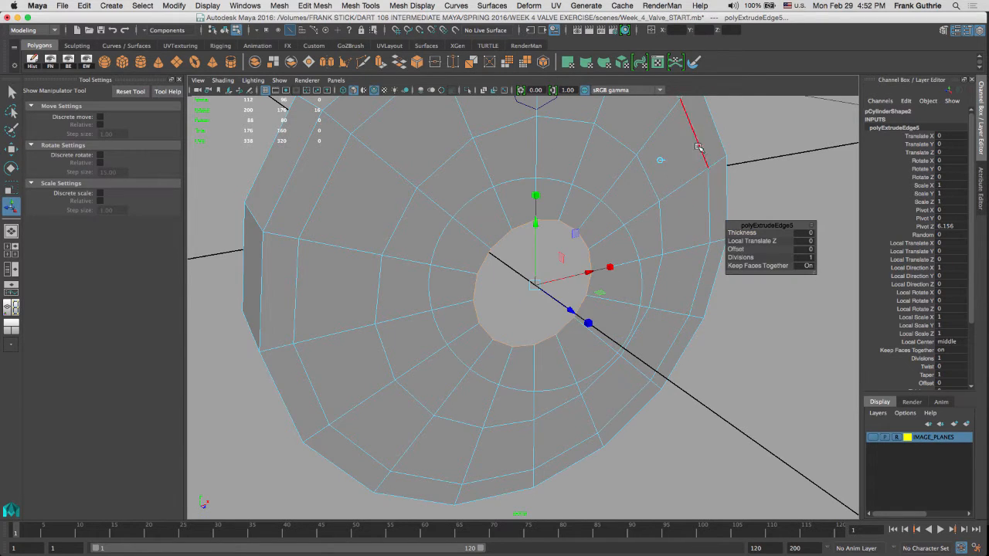
{"action": "left_click_drag", "start_coordinate": [588, 323], "coordinate": [517, 284]}
{"action": "key", "text": "q"}
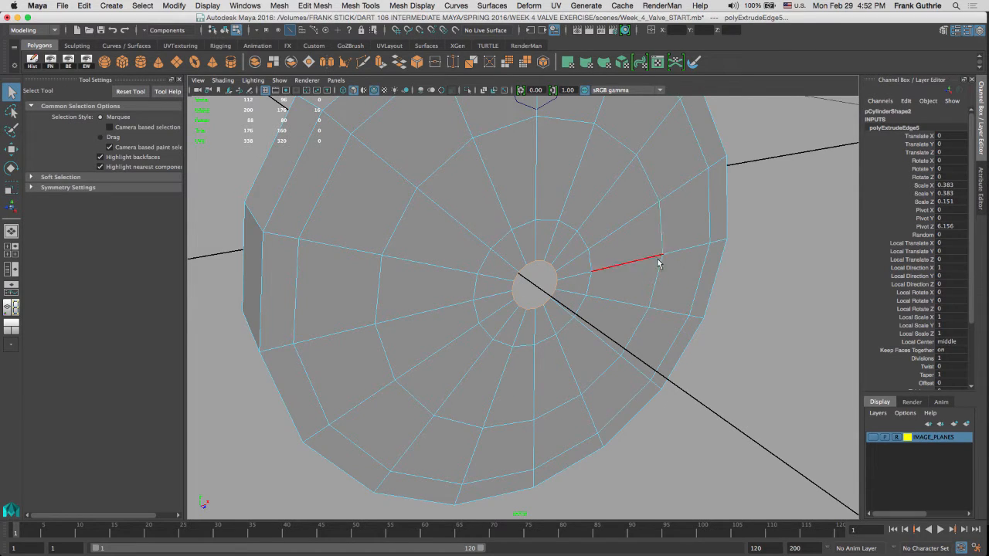
Step: Examine in the perspective and front views how the flange's ring edges line up with the eight-sided bolt hole
{"action": "key", "text": "space"}
{"action": "key", "text": "space"}
{"action": "mouse_move", "coordinate": [600, 242]}
{"action": "left_mouse_down", "text": "alt"}
{"action": "mouse_move", "coordinate": [601, 211]}
{"action": "mouse_move", "coordinate": [589, 245]}
{"action": "left_mouse_up", "text": "alt"}
{"action": "left_click_drag", "start_coordinate": [567, 220], "coordinate": [626, 173], "text": "alt"}
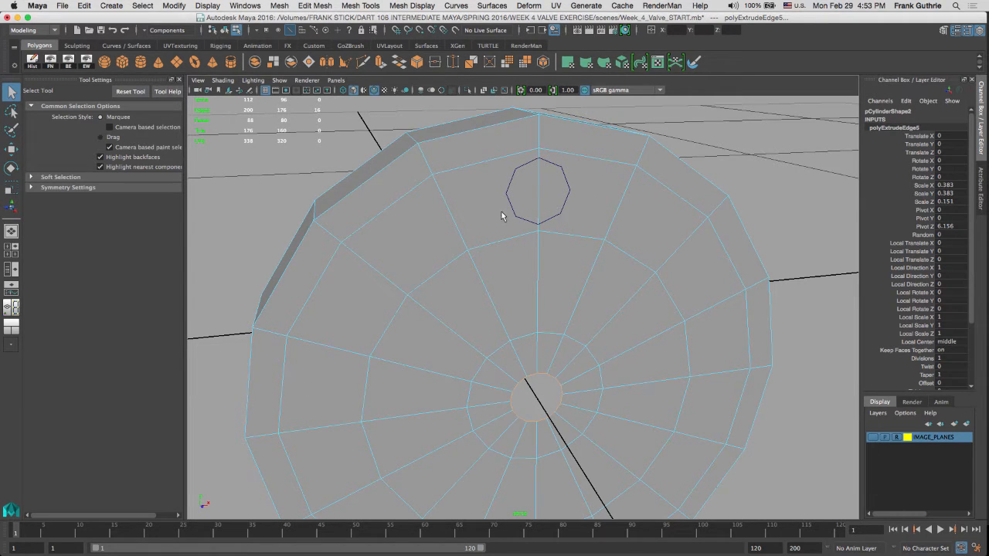
{"action": "scroll", "coordinate": [517, 210], "scroll_direction": "down", "scroll_amount": 1}
{"action": "scroll", "coordinate": [578, 223], "scroll_direction": "up", "scroll_amount": 3}
{"action": "left_click", "coordinate": [539, 305]}
{"action": "key", "text": "space"}
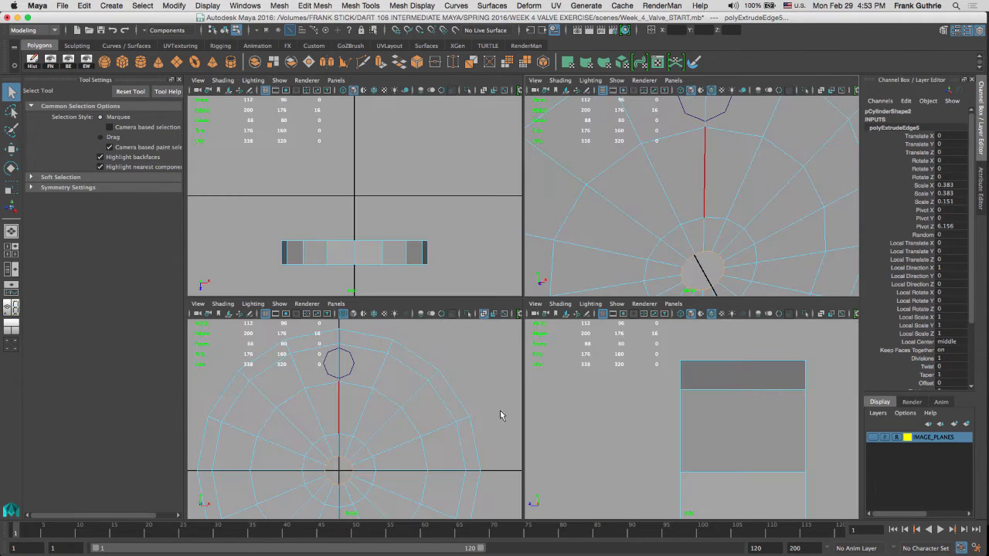
{"action": "key", "text": "space"}
{"action": "scroll", "coordinate": [589, 218], "scroll_direction": "up", "scroll_amount": 3}
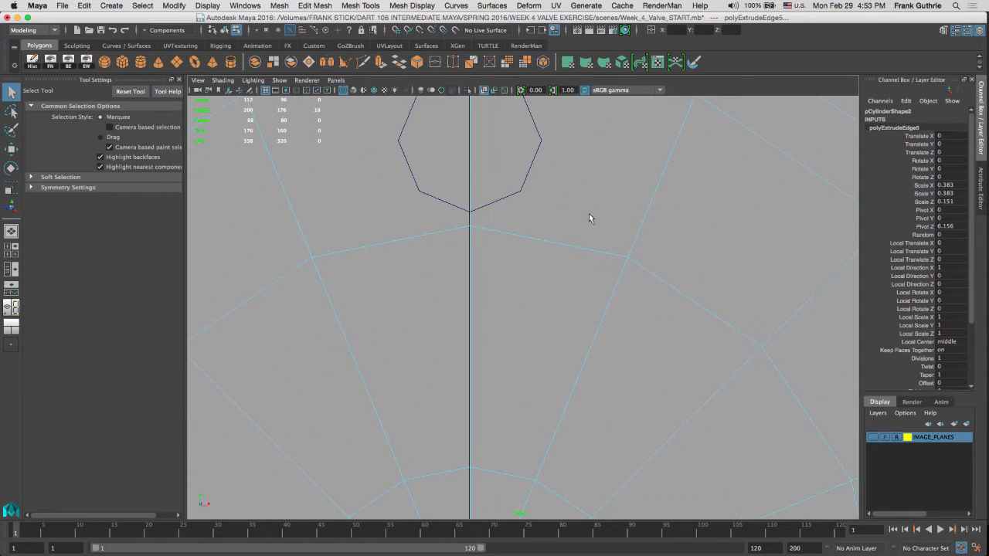
{"action": "middle_click_drag", "start_coordinate": [589, 214], "coordinate": [613, 289], "text": "alt"}
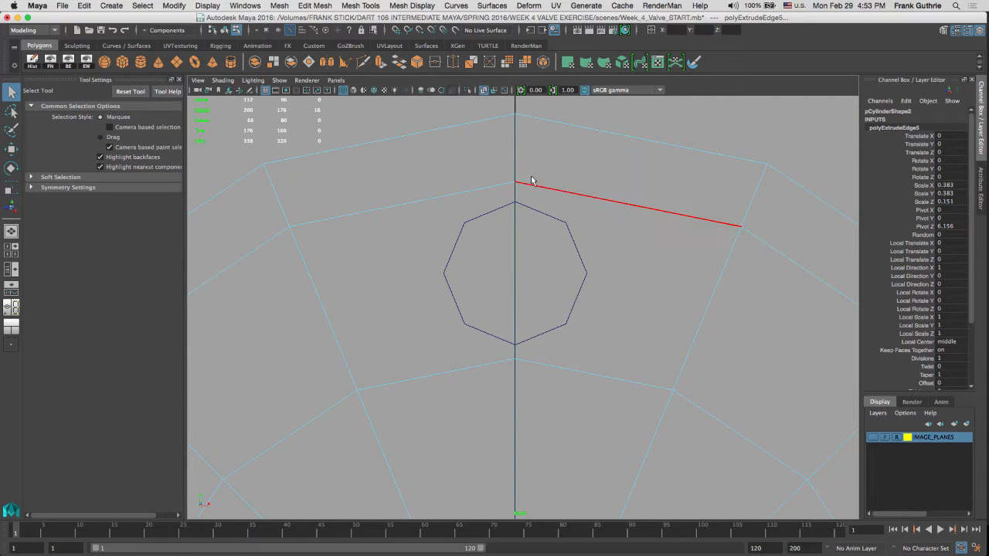
Step: Move the ring vertex directly above the bolt hole slightly upward, away from the hole, and return to object mode
{"action": "right_click_drag", "start_coordinate": [517, 186], "coordinate": [480, 186]}
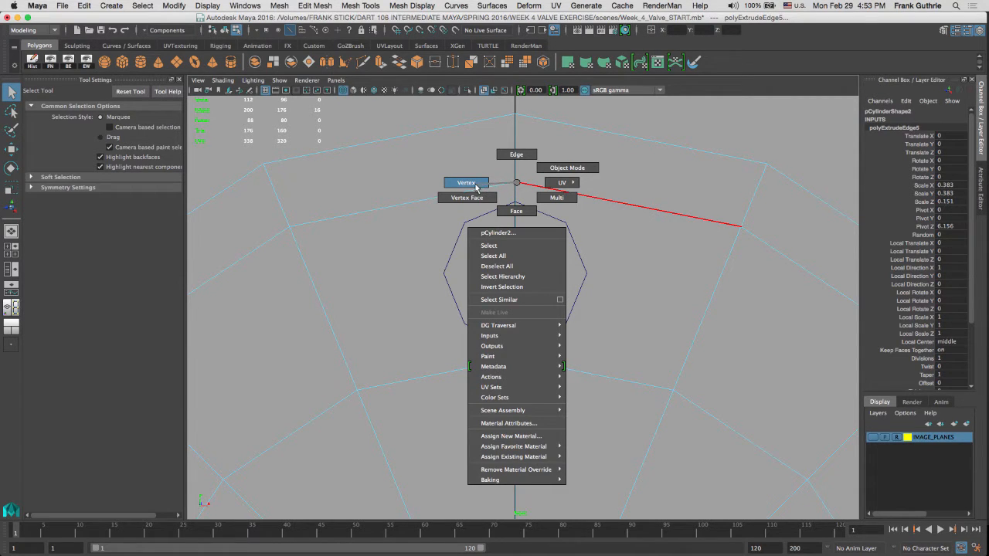
{"action": "right_click_drag", "start_coordinate": [475, 186], "coordinate": [476, 185]}
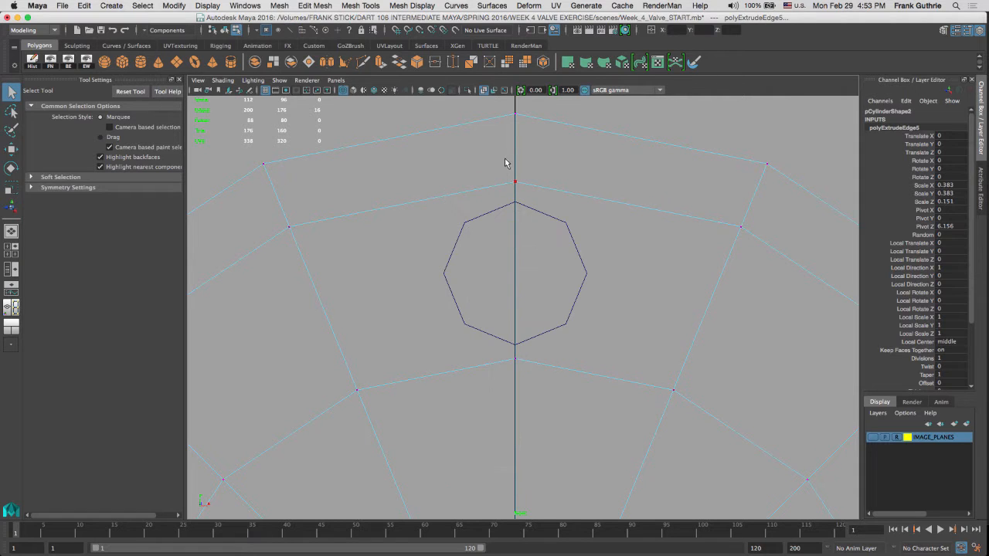
{"action": "left_click", "coordinate": [515, 184]}
{"action": "key", "text": "w"}
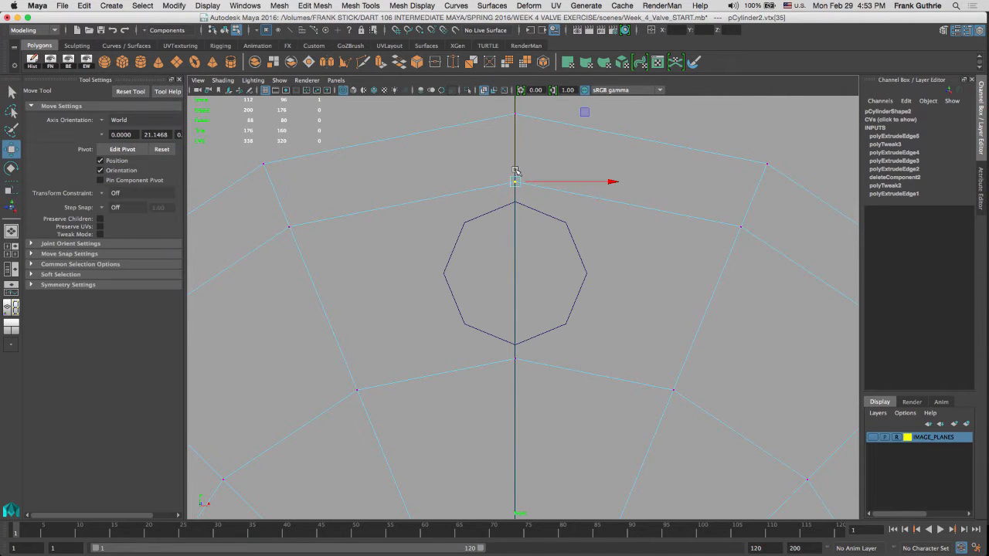
{"action": "left_click_drag", "start_coordinate": [516, 169], "coordinate": [517, 169]}
{"action": "left_click_drag", "start_coordinate": [514, 169], "coordinate": [513, 164]}
{"action": "right_click", "coordinate": [489, 204]}
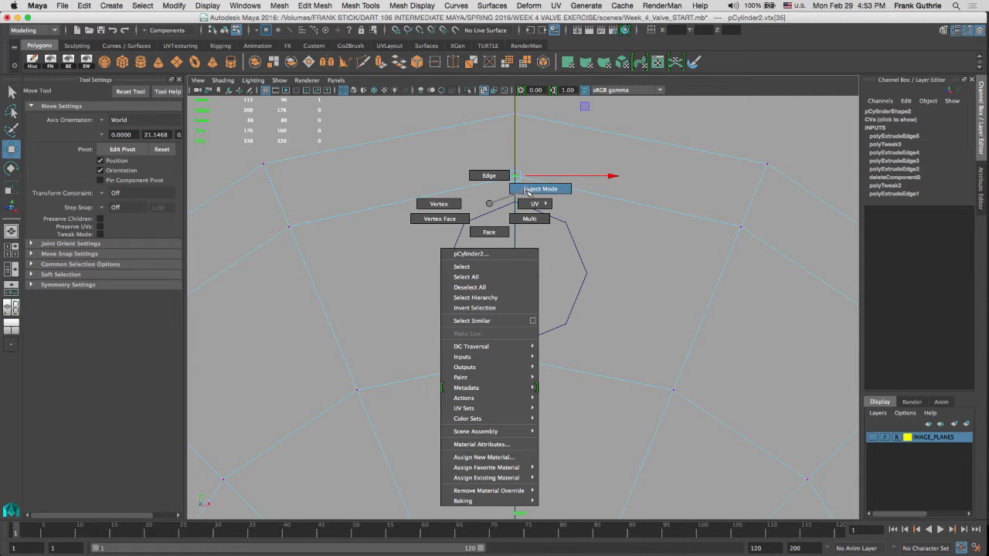
{"action": "left_click", "coordinate": [528, 190]}
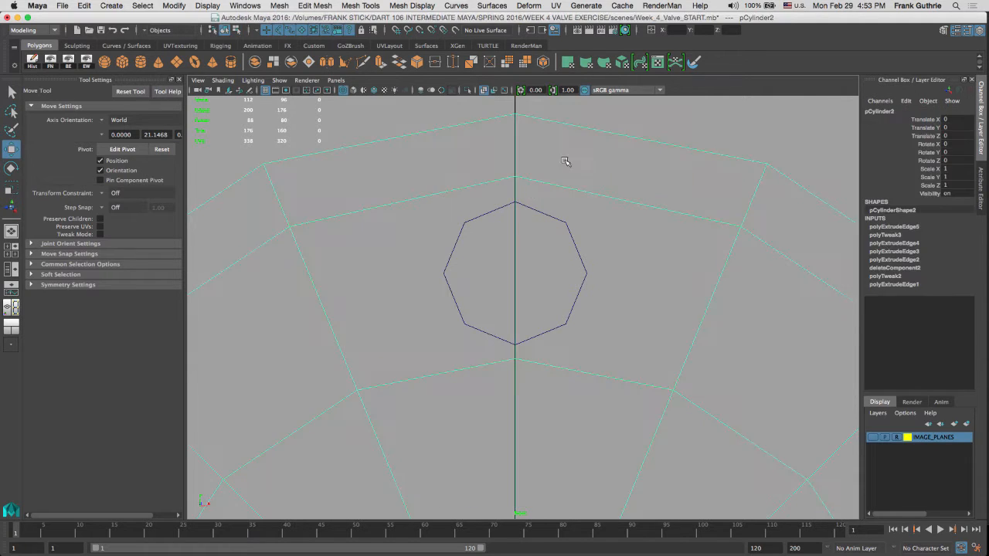
Step: Select the edge loop just below the bolt hole and scale it outward to meet the hole's two upper corner vertices
{"action": "scroll", "coordinate": [658, 294], "scroll_direction": "down", "scroll_amount": 8}
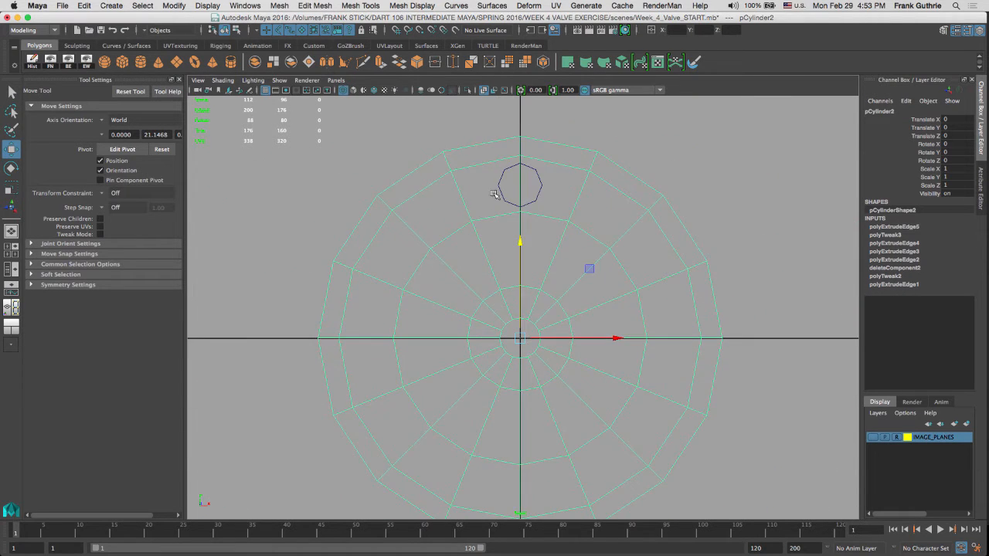
{"action": "scroll", "coordinate": [498, 199], "scroll_direction": "up", "scroll_amount": 6}
{"action": "scroll", "coordinate": [541, 232], "scroll_direction": "down", "scroll_amount": 3}
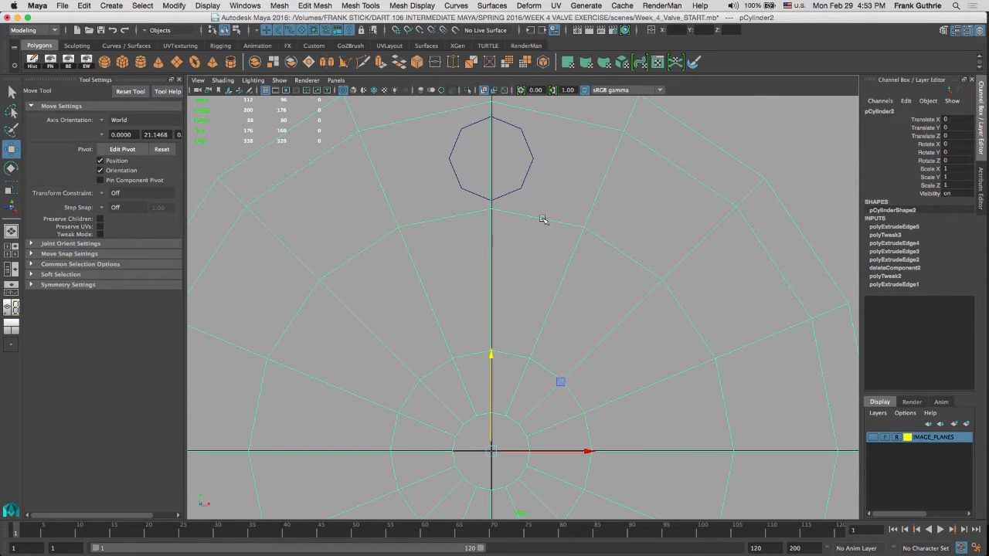
{"action": "right_click_drag", "start_coordinate": [543, 220], "coordinate": [537, 191]}
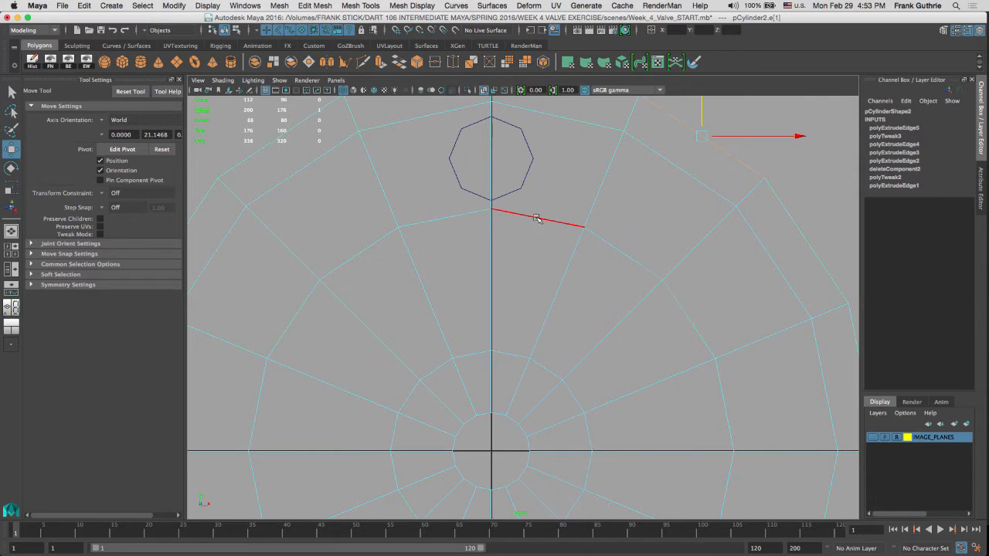
{"action": "left_click", "coordinate": [533, 220]}
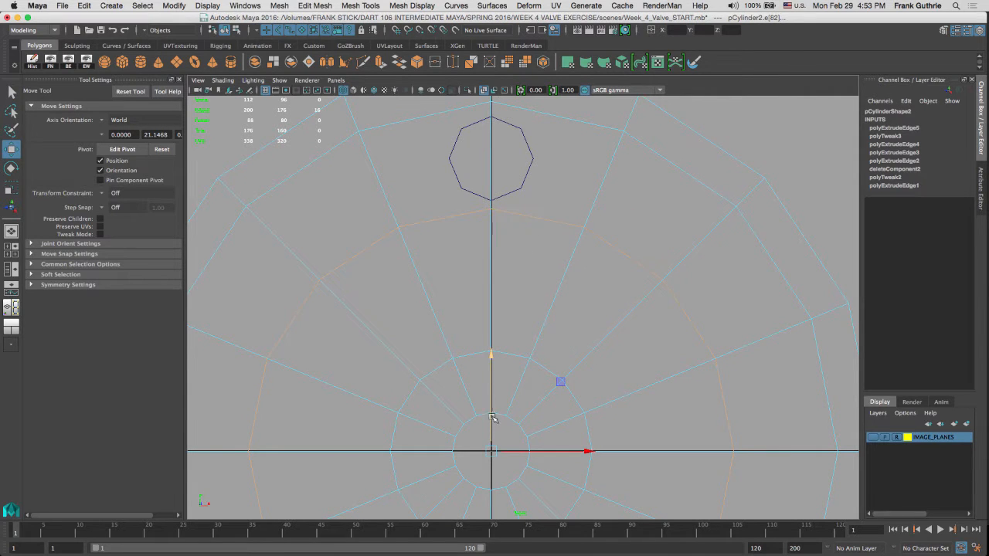
{"action": "key", "text": "r"}
{"action": "left_click_drag", "start_coordinate": [492, 453], "coordinate": [600, 387]}
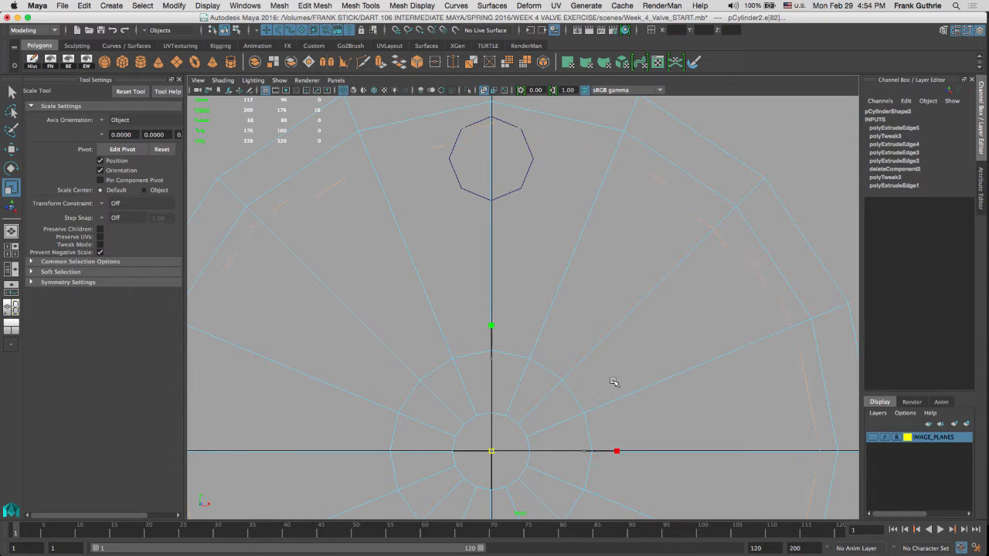
{"action": "left_click_drag", "start_coordinate": [613, 382], "coordinate": [613, 382]}
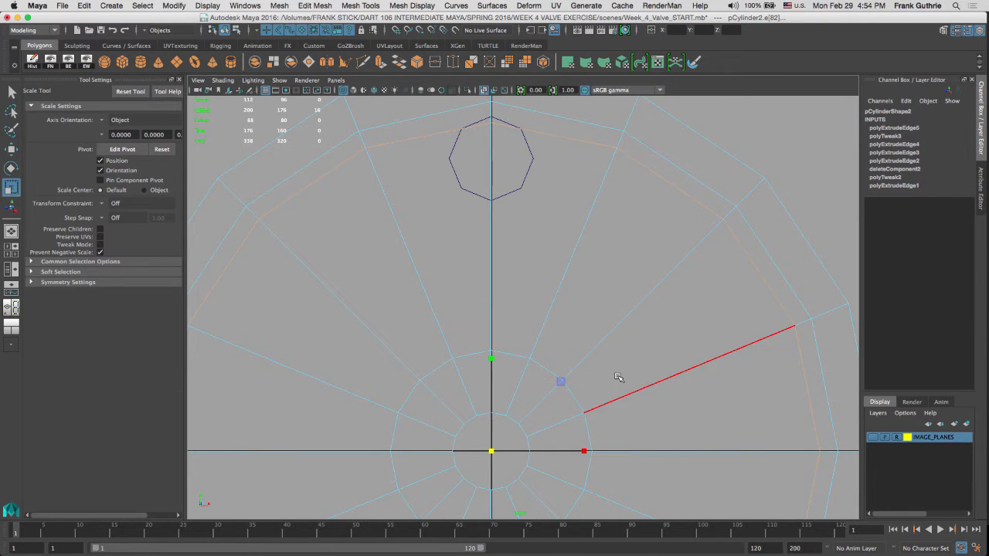
Step: Select the next inner edge loop and scale it outward to meet the bolt hole's left and right side vertices
{"action": "key", "text": "space"}
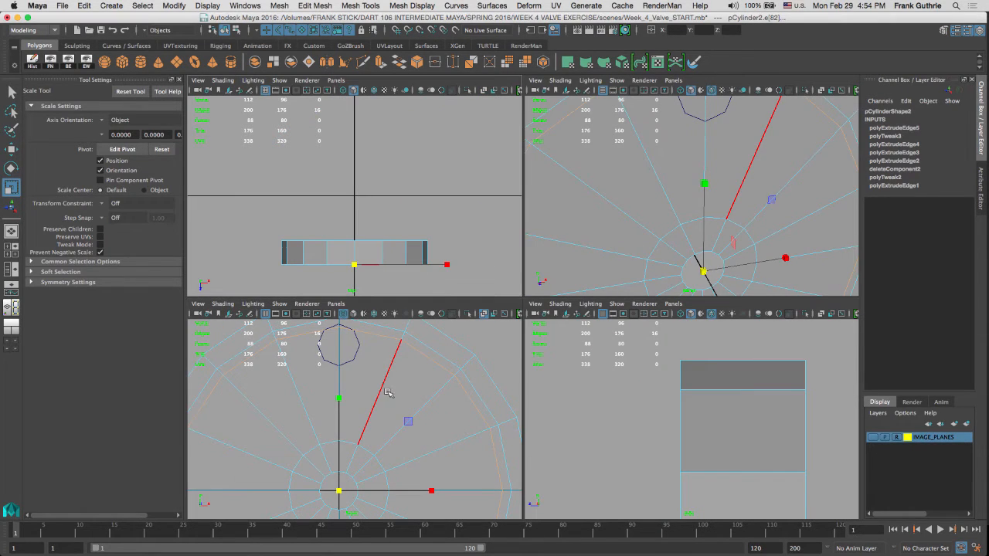
{"action": "key", "text": "space"}
{"action": "right_click_drag", "start_coordinate": [384, 266], "coordinate": [574, 256], "text": "alt"}
{"action": "middle_click_drag", "start_coordinate": [574, 256], "coordinate": [676, 394], "text": "alt"}
{"action": "key", "text": "f"}
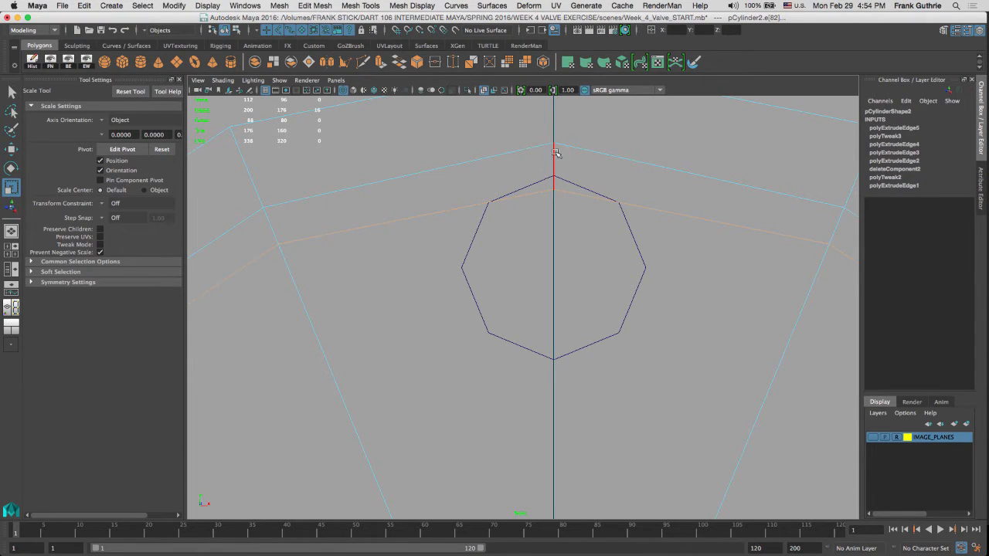
{"action": "scroll", "coordinate": [557, 150], "scroll_direction": "down", "scroll_amount": 8}
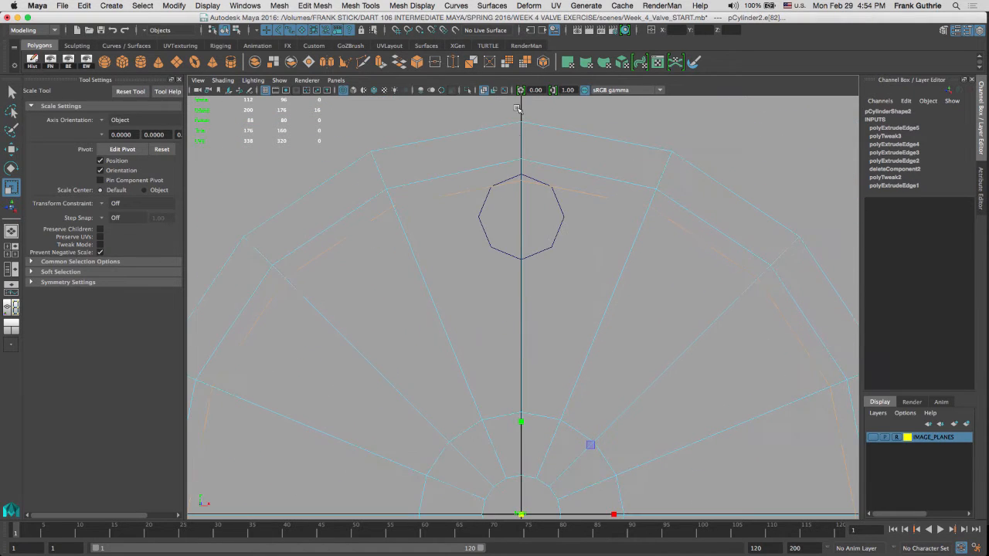
{"action": "middle_click_drag", "start_coordinate": [522, 172], "coordinate": [541, 121], "text": "alt"}
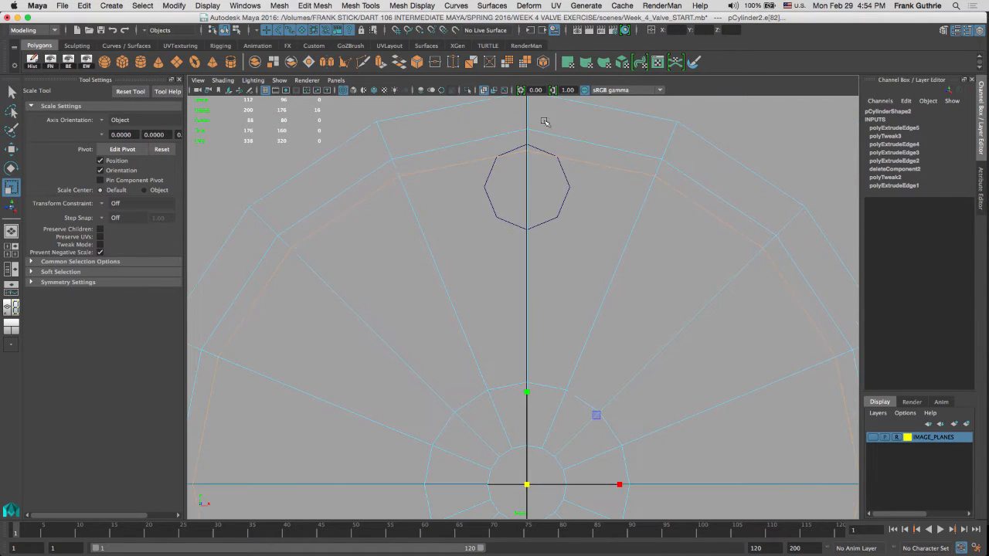
{"action": "left_click", "coordinate": [545, 386]}
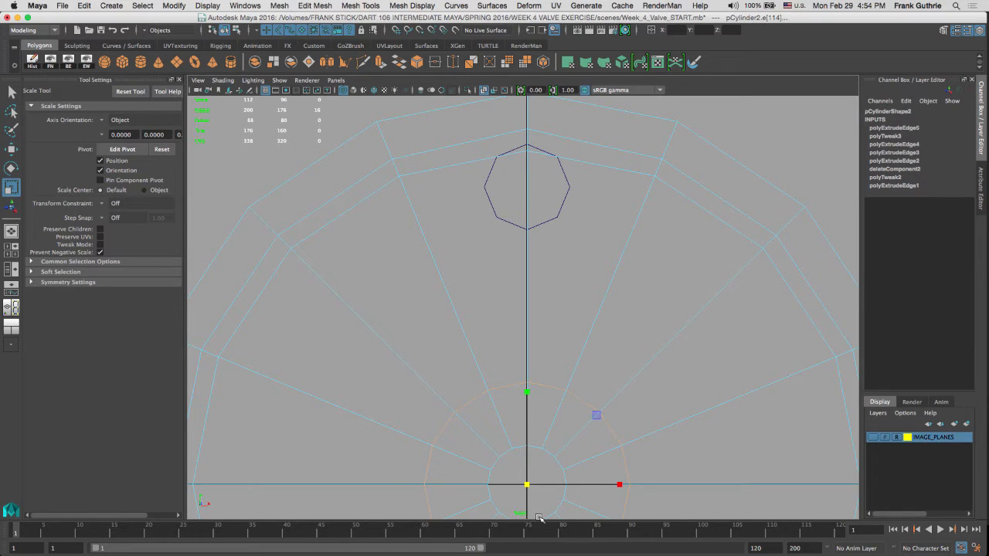
{"action": "middle_click_drag", "start_coordinate": [561, 473], "coordinate": [816, 402]}
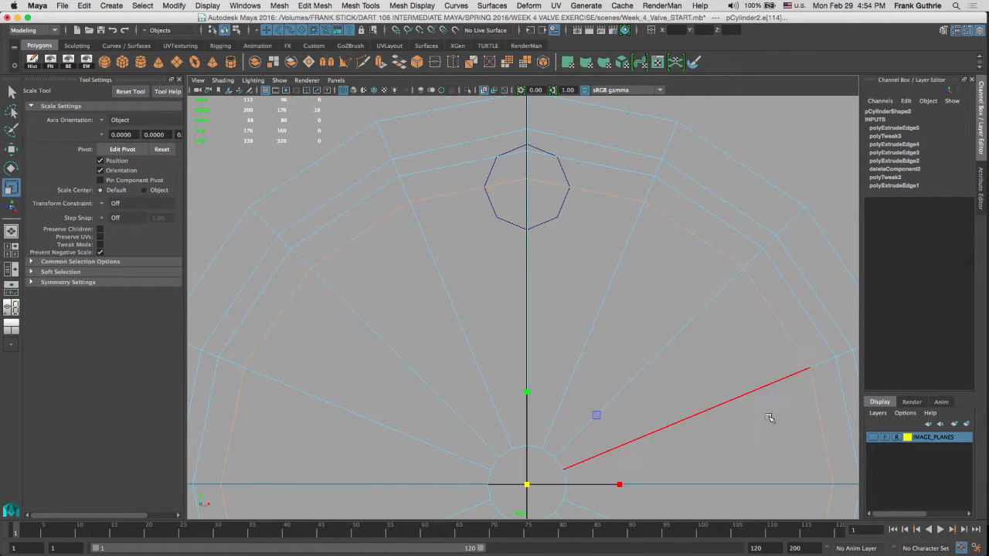
Step: Select the innermost border loop and scale it outward to meet the bolt hole's two lower corner vertices
{"action": "double_click", "coordinate": [532, 447]}
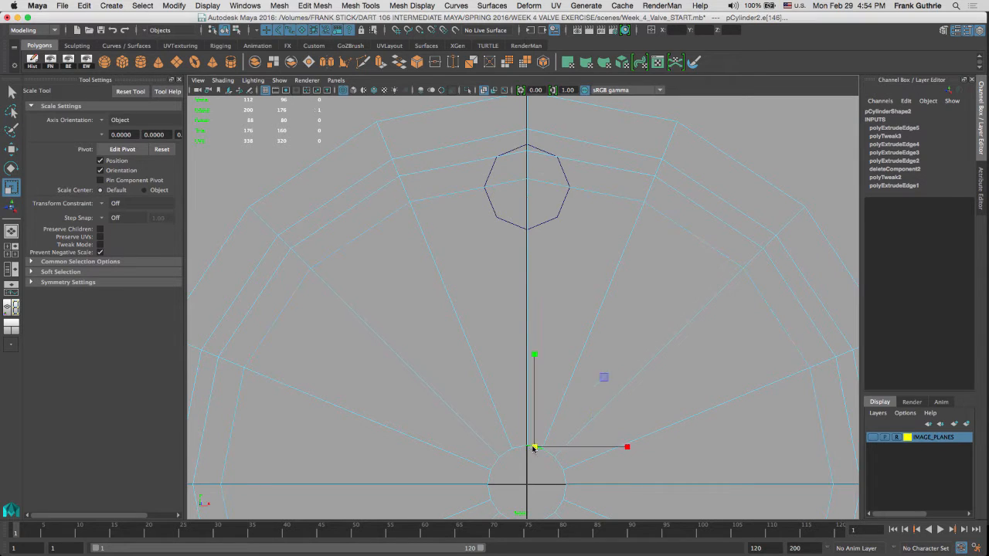
{"action": "left_click_drag", "start_coordinate": [527, 485], "coordinate": [854, 386]}
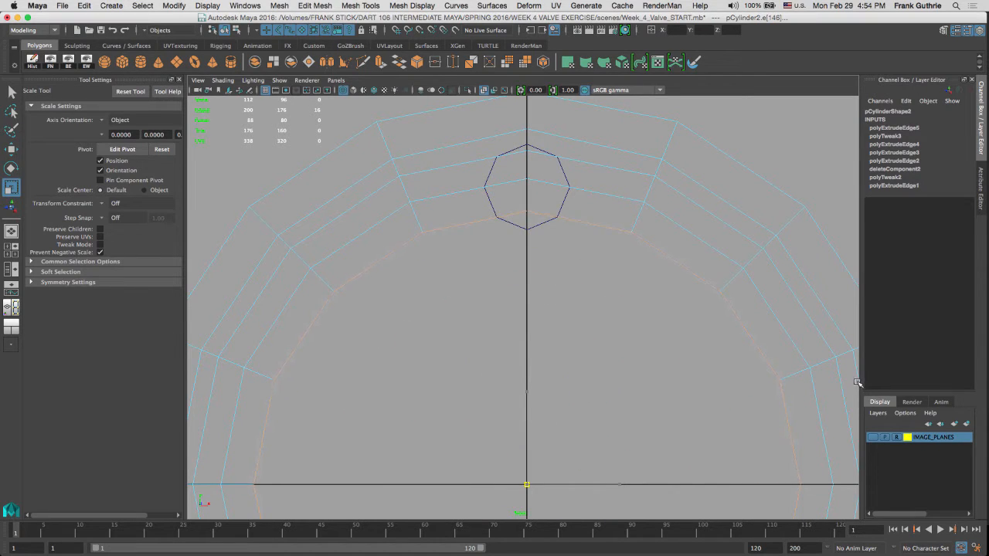
{"action": "left_click_drag", "start_coordinate": [856, 383], "coordinate": [768, 349]}
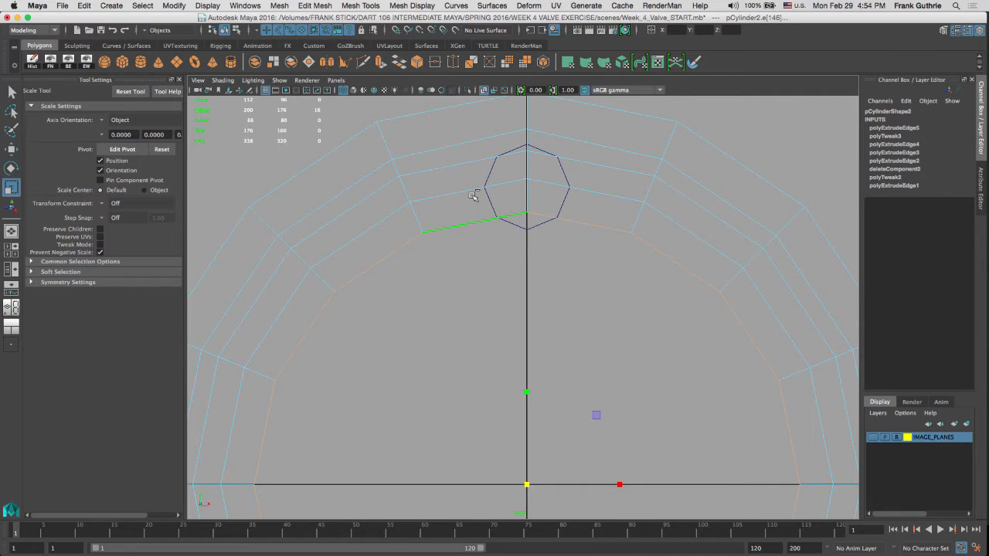
{"action": "left_click_drag", "start_coordinate": [455, 170], "coordinate": [608, 286], "text": "ctrl+alt"}
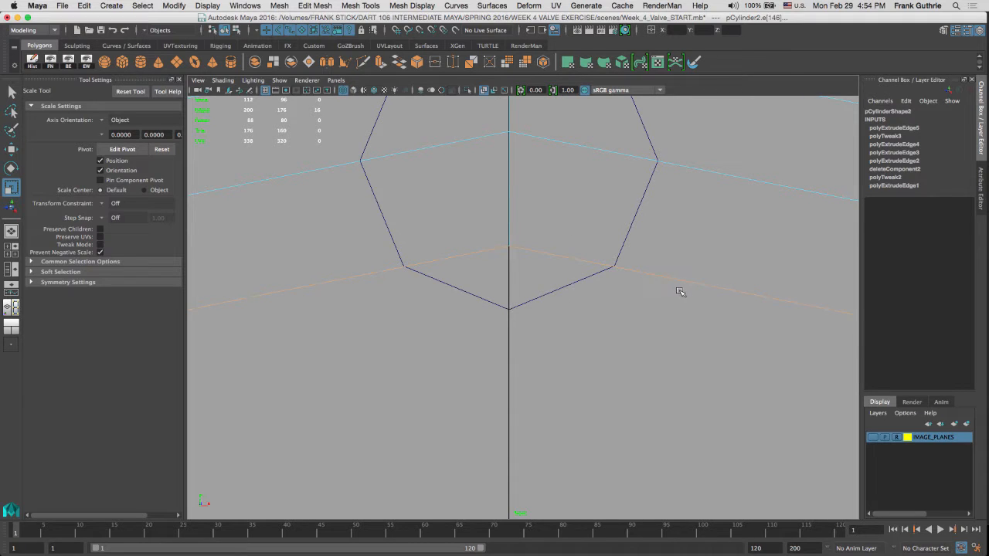
Step: Extrude the flange's inner border loop and scale it inward to about 0.933 in X and Y to meet the bolt hole's bottom vertex
{"action": "key", "text": "space"}
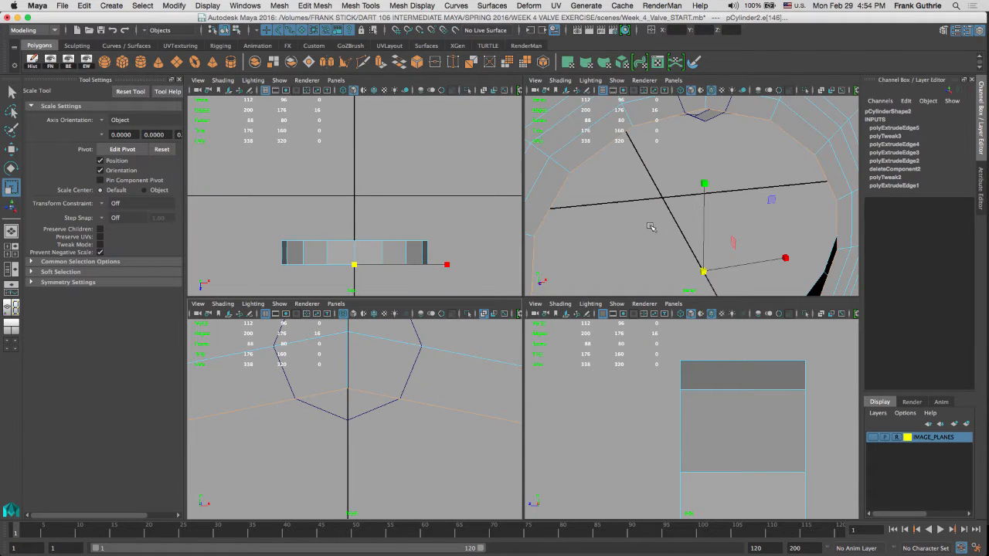
{"action": "right_click_drag", "start_coordinate": [650, 224], "coordinate": [651, 249], "text": "shift"}
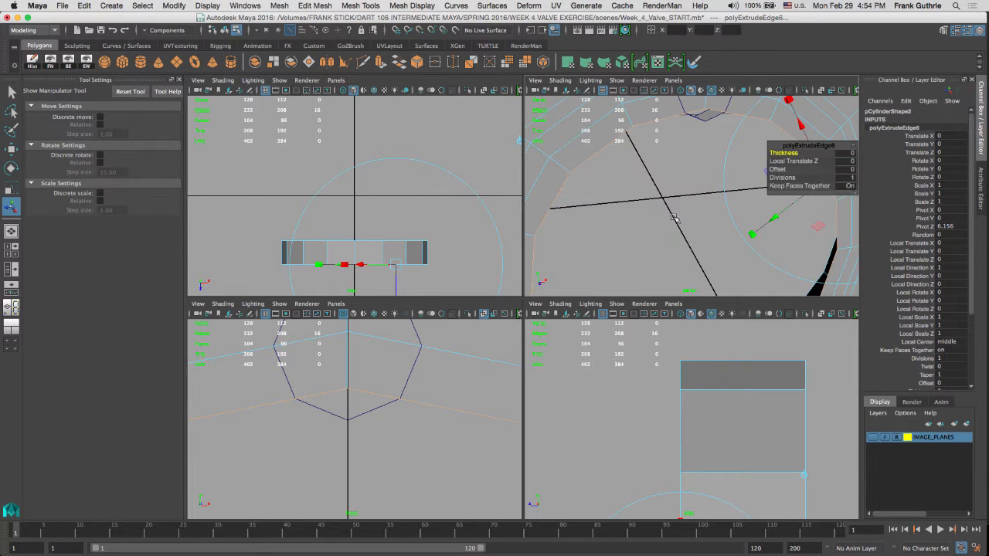
{"action": "middle_click_drag", "start_coordinate": [684, 206], "coordinate": [572, 203], "text": "alt"}
{"action": "left_click_drag", "start_coordinate": [654, 235], "coordinate": [699, 150], "text": "alt"}
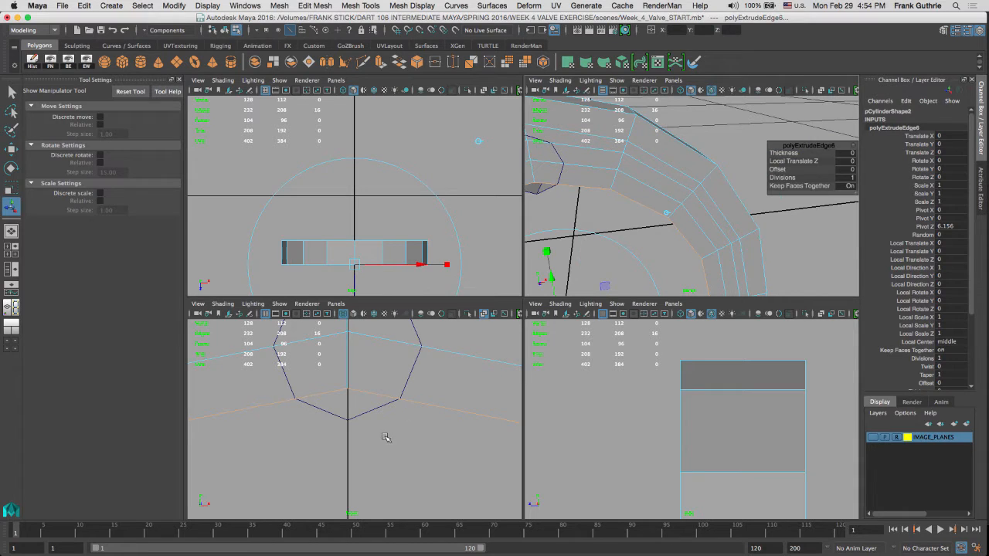
{"action": "key", "text": "space"}
{"action": "key", "text": "space"}
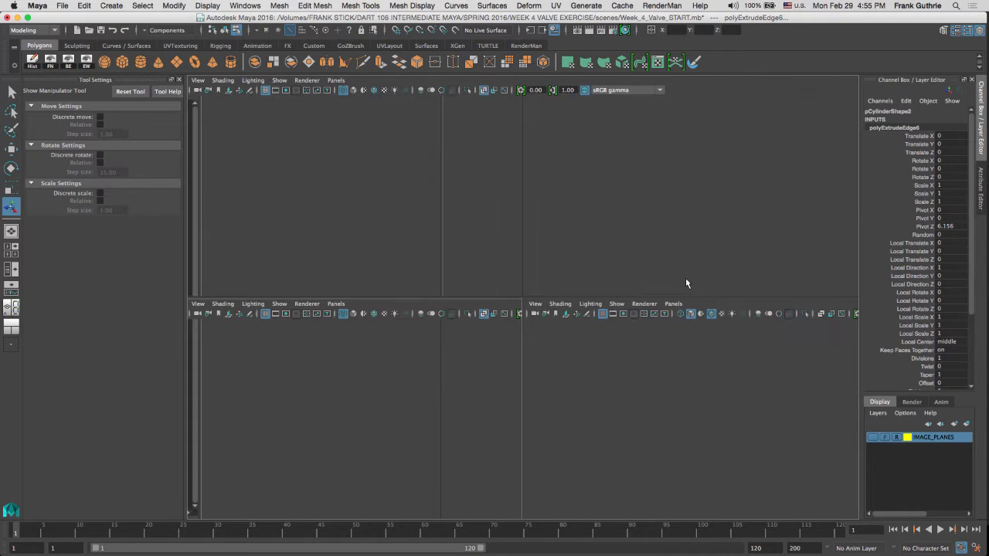
{"action": "left_click_drag", "start_coordinate": [646, 251], "coordinate": [683, 186], "text": "alt"}
{"action": "left_click_drag", "start_coordinate": [681, 232], "coordinate": [730, 231], "text": "alt"}
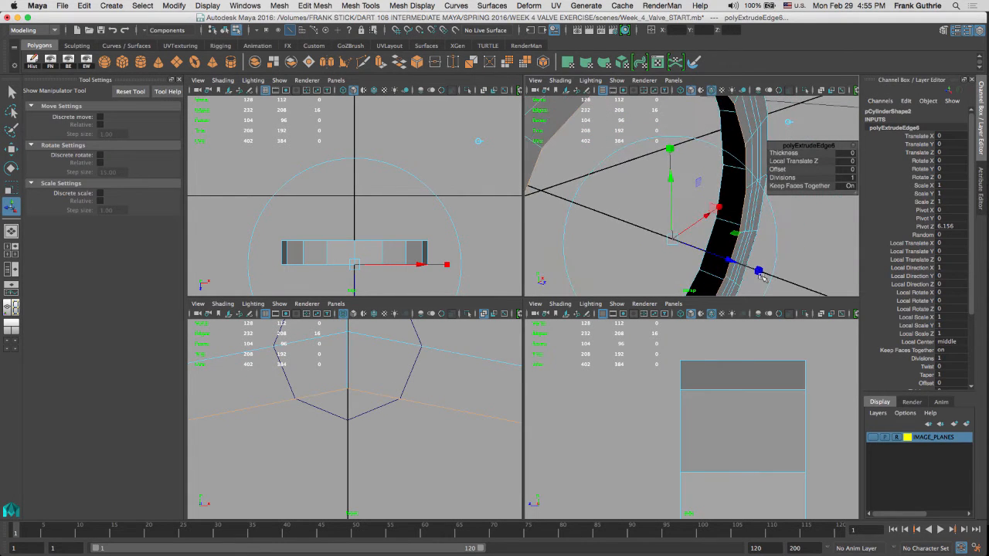
{"action": "left_click_drag", "start_coordinate": [759, 271], "coordinate": [690, 246]}
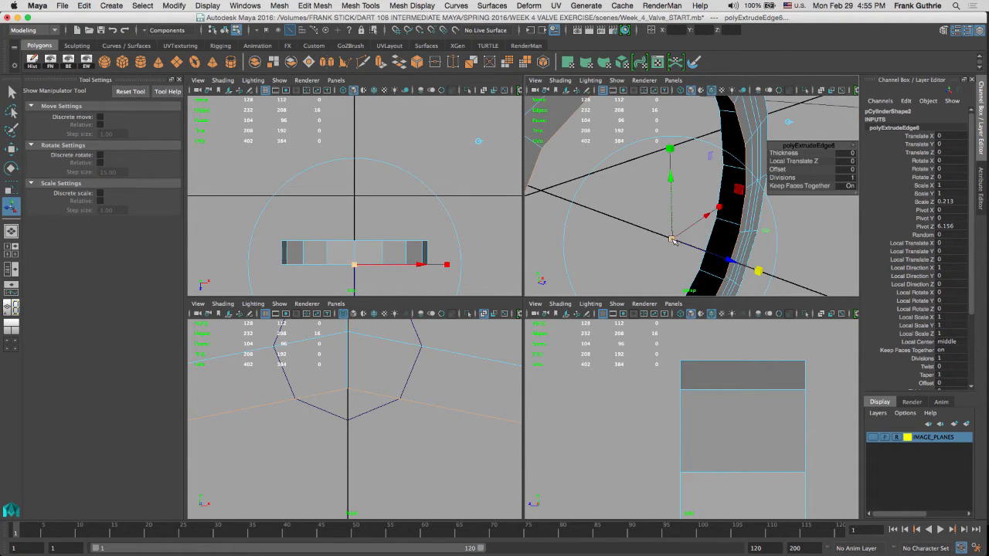
{"action": "left_click_drag", "start_coordinate": [674, 240], "coordinate": [532, 274]}
{"action": "key", "text": "space"}
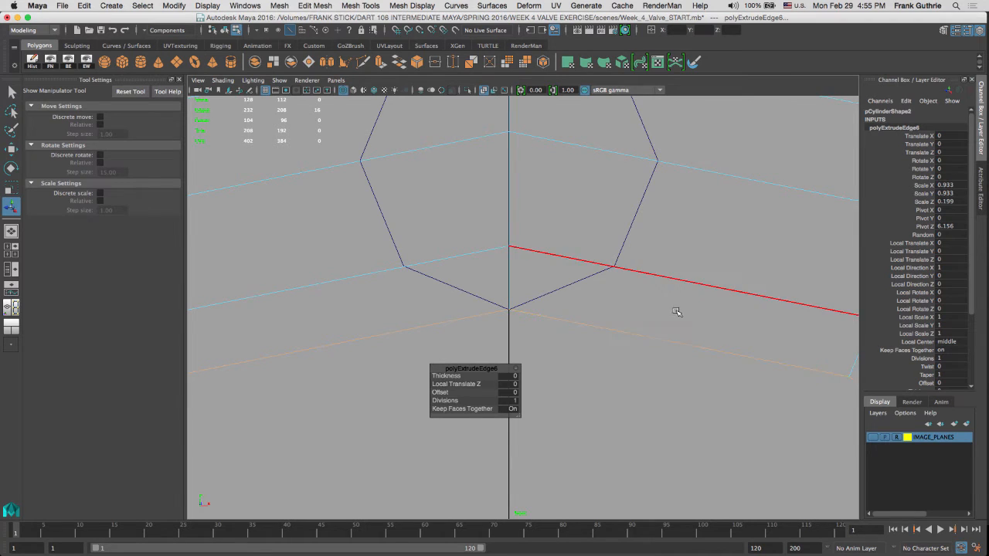
Step: Show the IMAGE_PLANES layer to compare the flange's inner ring with the front reference drawing
{"action": "scroll", "coordinate": [678, 309], "scroll_direction": "down", "scroll_amount": 6}
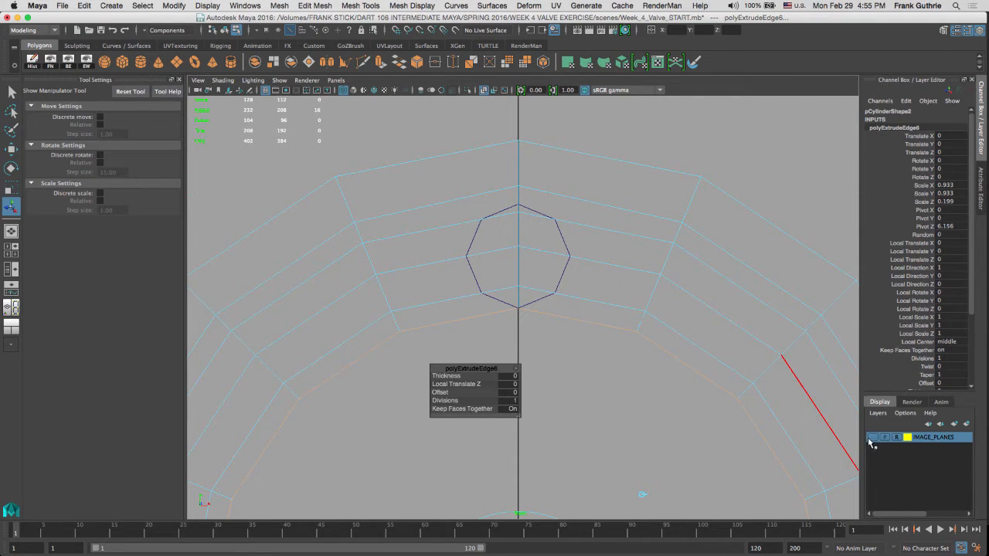
{"action": "left_click", "coordinate": [872, 437]}
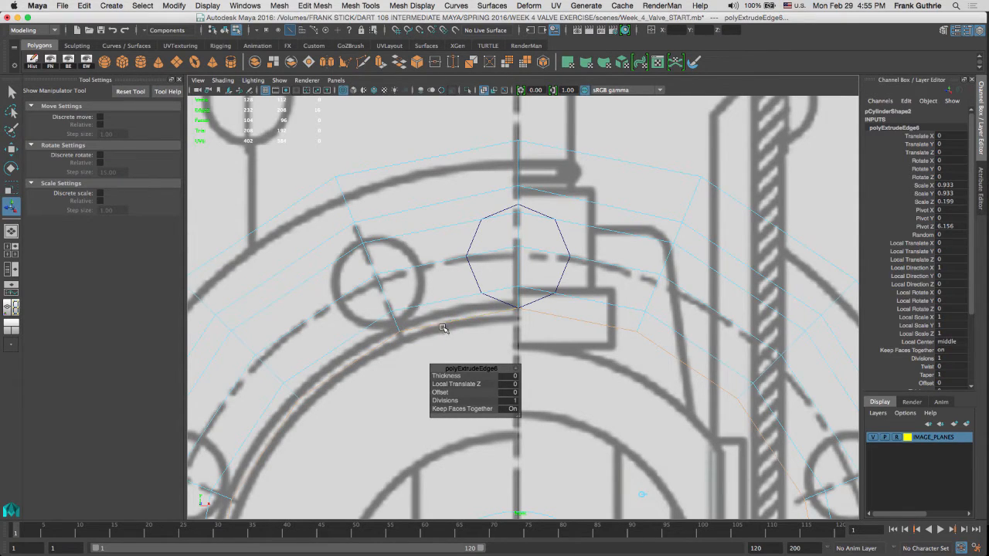
{"action": "key", "text": "space"}
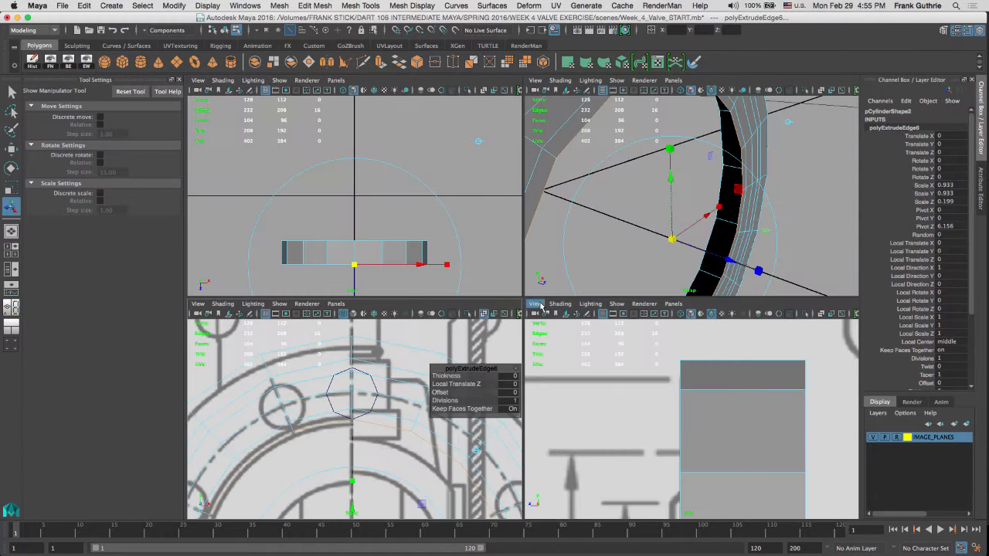
Step: Extrude the inner border loop again and move it about 0.2 forward along Z to match the raised lip in the side drawing
{"action": "key", "text": "space"}
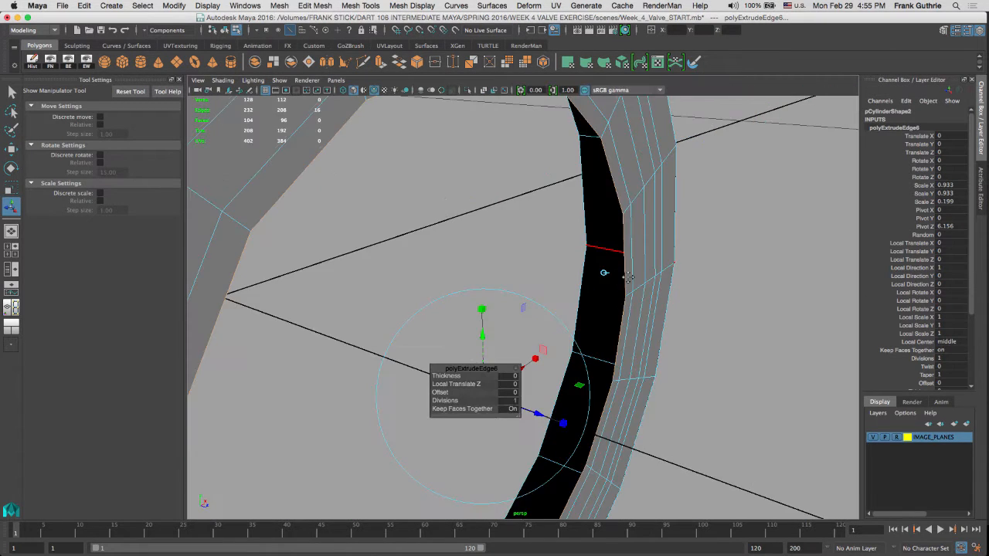
{"action": "left_click_drag", "start_coordinate": [620, 273], "coordinate": [644, 302], "text": "alt"}
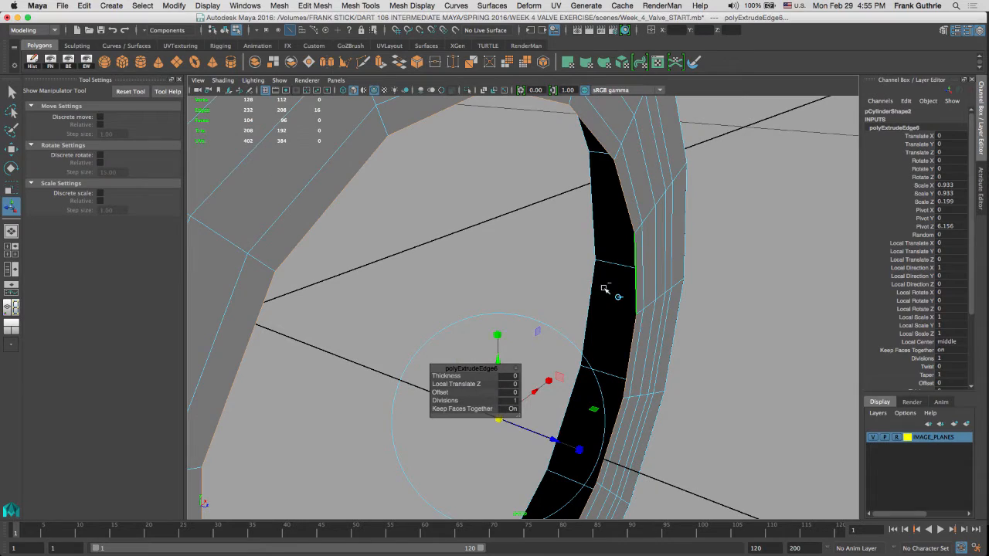
{"action": "left_click_drag", "start_coordinate": [634, 286], "coordinate": [585, 286], "text": "alt"}
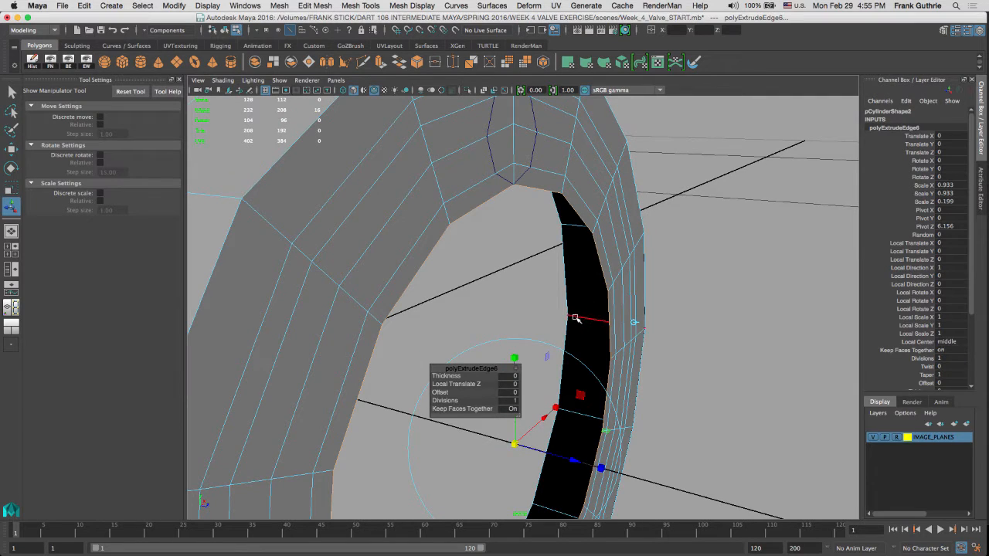
{"action": "key", "text": "ctrl+e"}
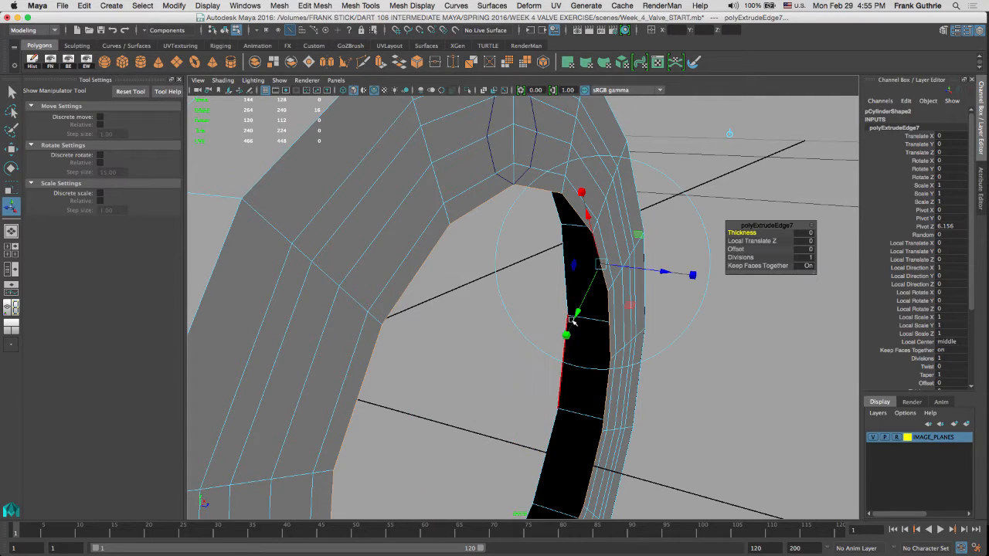
{"action": "left_click", "coordinate": [728, 136]}
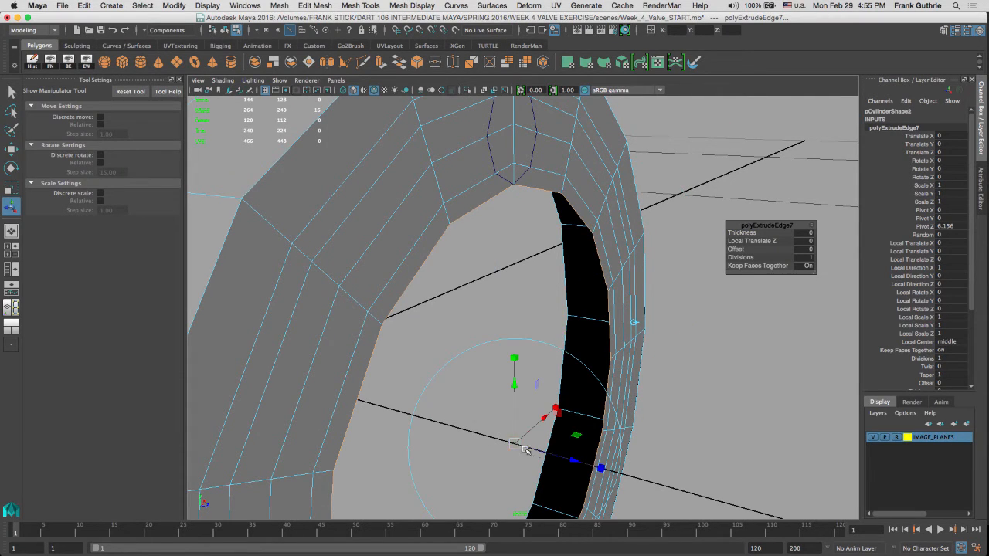
{"action": "left_click_drag", "start_coordinate": [572, 461], "coordinate": [574, 460]}
{"action": "key", "text": "space"}
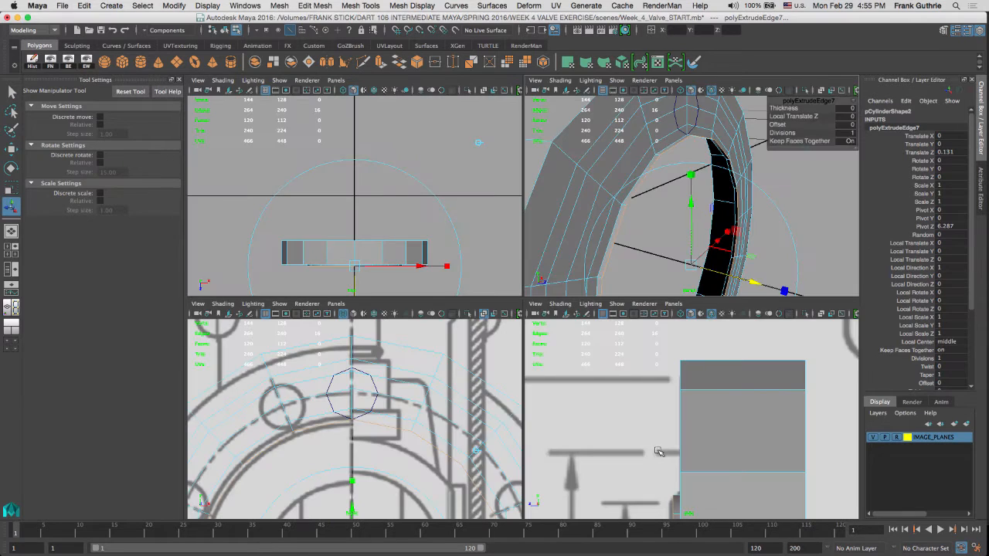
{"action": "key", "text": "space"}
{"action": "mouse_move", "coordinate": [489, 334]}
{"action": "middle_mouse_down", "text": "alt"}
{"action": "mouse_move", "coordinate": [519, 206]}
{"action": "mouse_move", "coordinate": [511, 142]}
{"action": "middle_mouse_up", "text": "alt"}
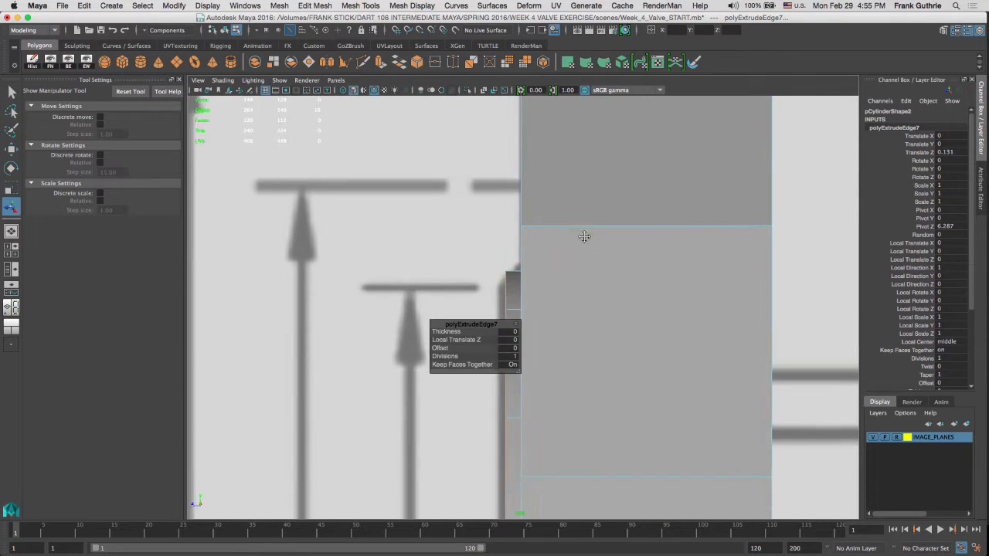
{"action": "mouse_move", "coordinate": [571, 274]}
{"action": "middle_mouse_down", "text": "alt"}
{"action": "mouse_move", "coordinate": [634, 170]}
{"action": "mouse_move", "coordinate": [673, 220]}
{"action": "mouse_move", "coordinate": [686, 218]}
{"action": "mouse_move", "coordinate": [671, 223]}
{"action": "middle_mouse_up", "text": "alt"}
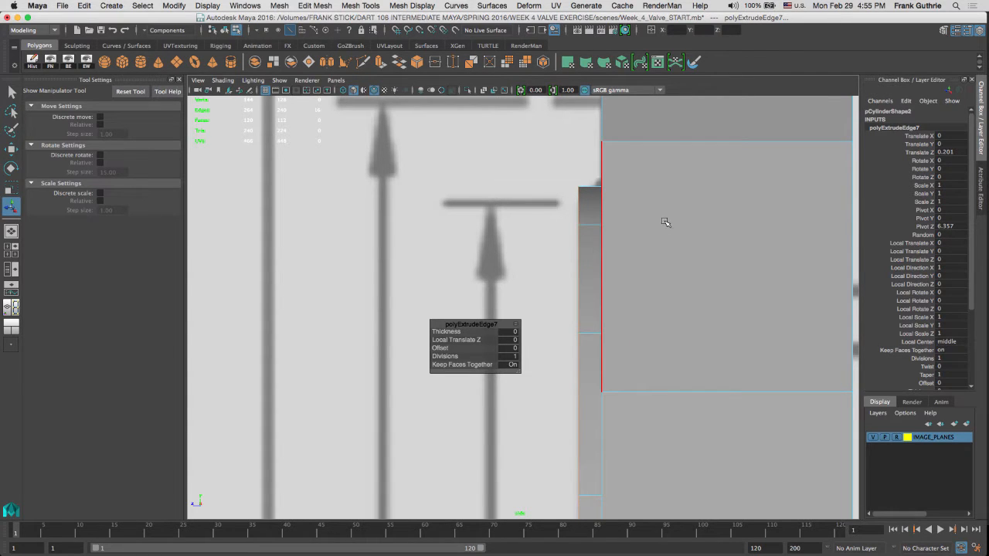
Step: Scale the lip's front border loop inward so its sloped profile follows the chamfer in the side reference drawing
{"action": "key", "text": "space"}
{"action": "key", "text": "space"}
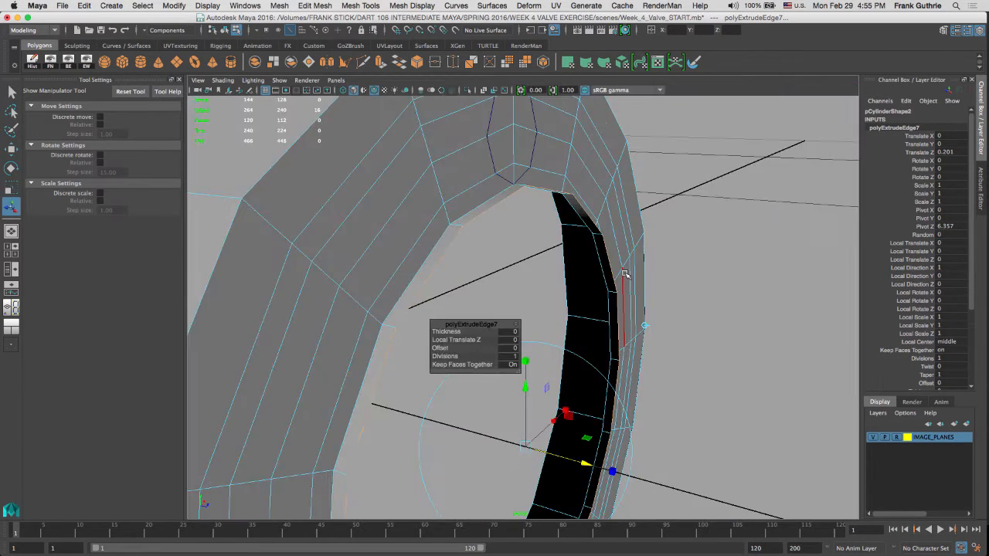
{"action": "key", "text": "r"}
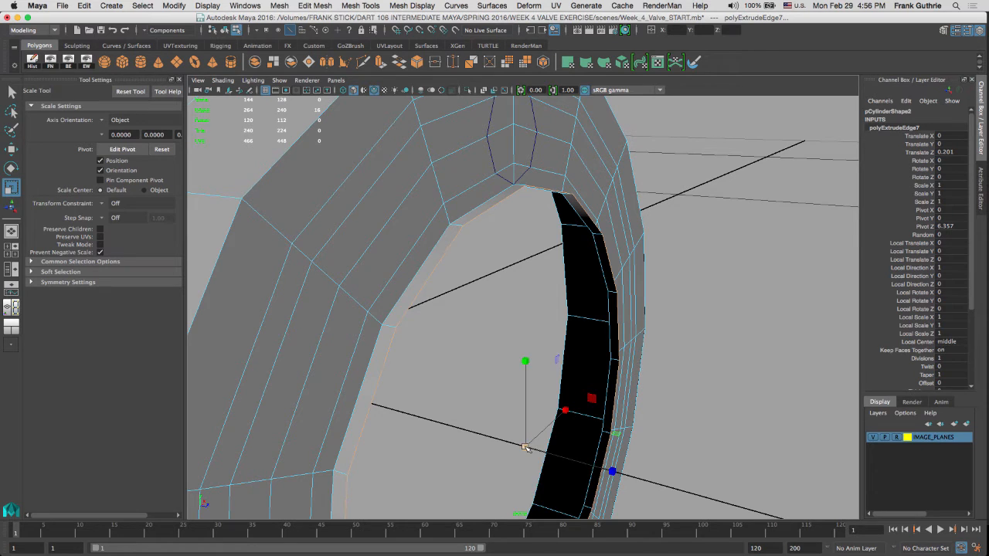
{"action": "left_click_drag", "start_coordinate": [525, 448], "coordinate": [524, 431]}
{"action": "key", "text": "space"}
{"action": "key", "text": "space"}
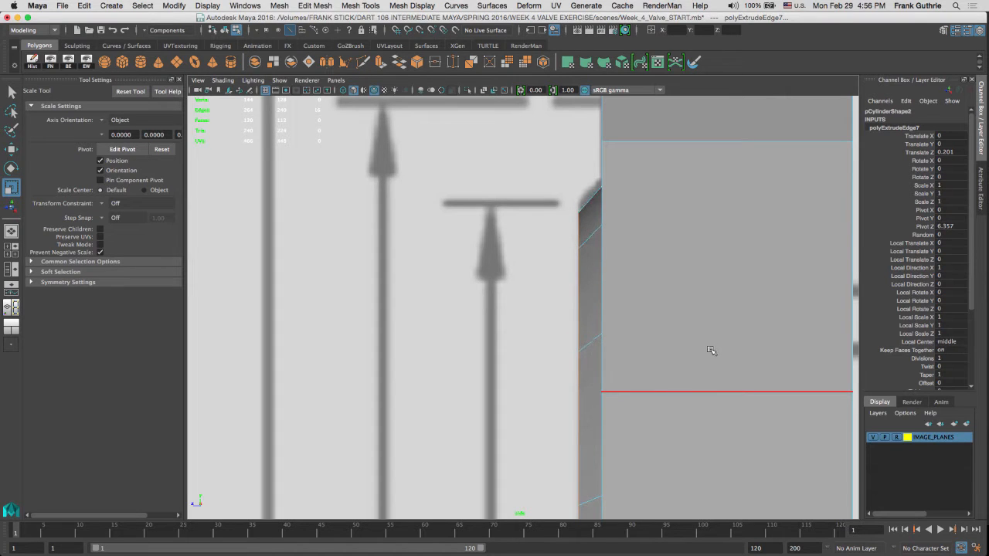
{"action": "key", "text": "space"}
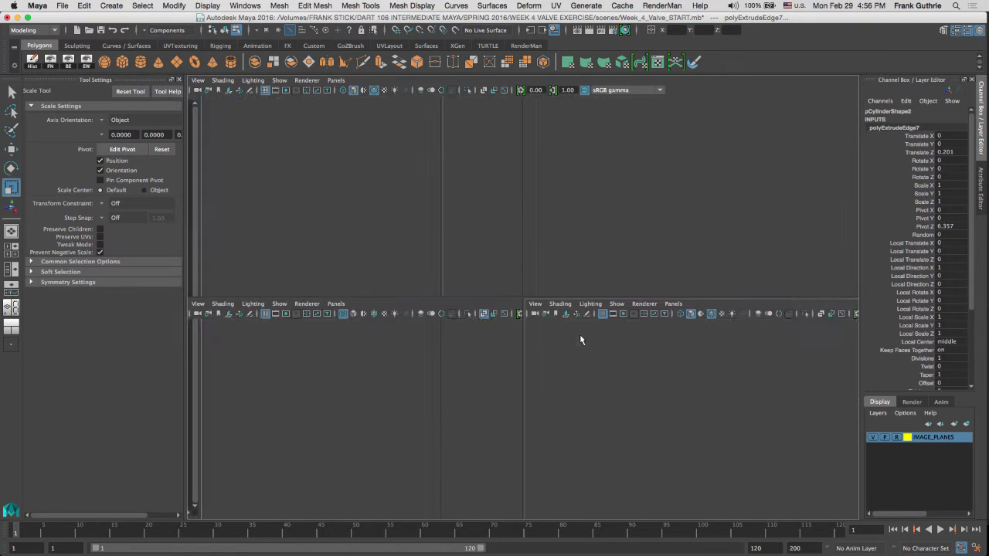
{"action": "key", "text": "space"}
{"action": "left_click_drag", "start_coordinate": [594, 255], "coordinate": [521, 243], "text": "alt"}
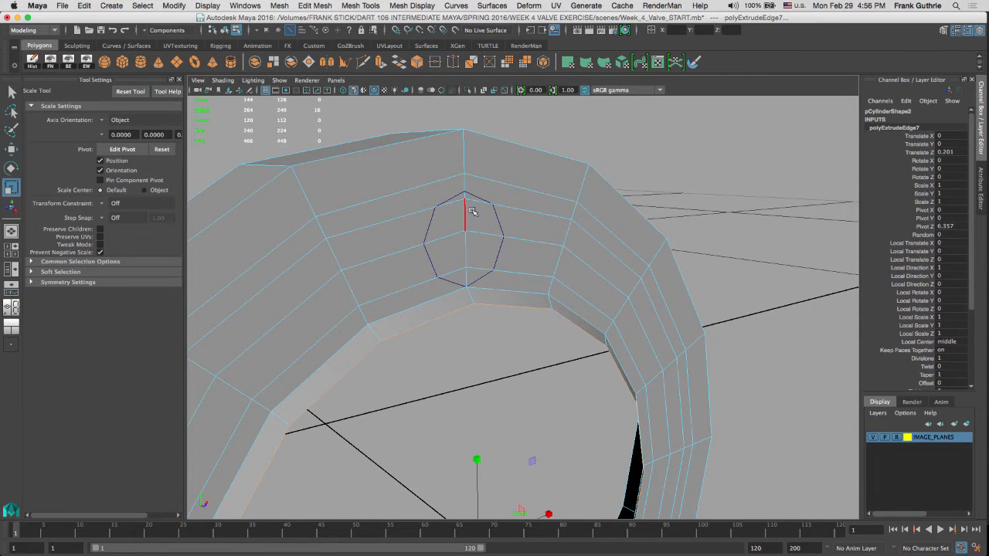
Step: Hide the IMAGE_PLANES layer and switch the front view to a gradient background around the bolt hole
{"action": "key", "text": "space"}
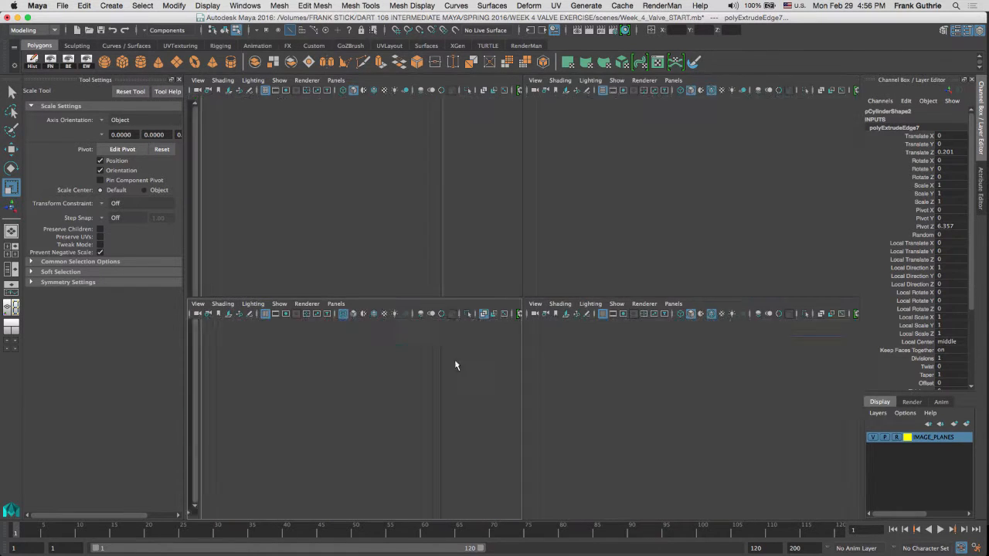
{"action": "key", "text": "space"}
{"action": "left_click", "coordinate": [872, 437]}
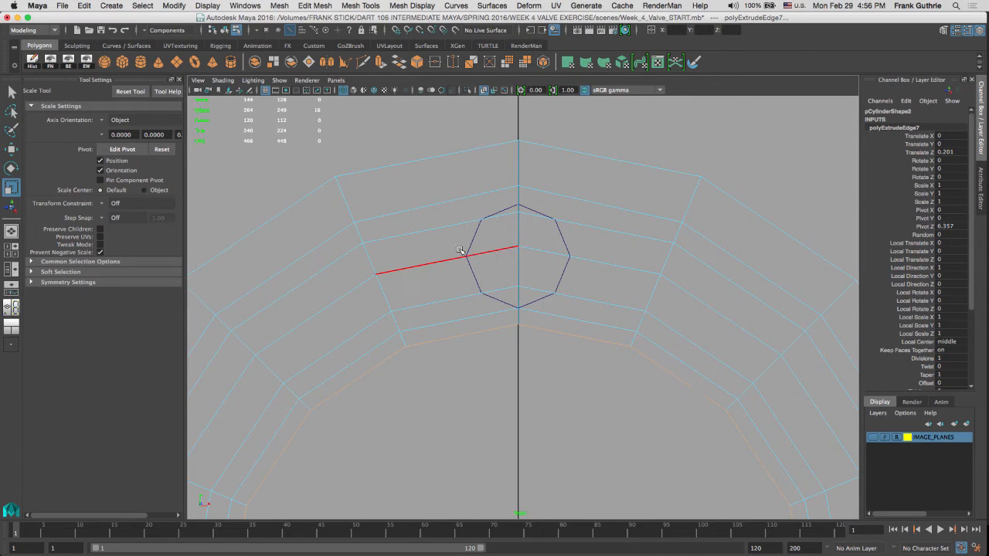
{"action": "scroll", "coordinate": [611, 257], "scroll_direction": "up", "scroll_amount": 3}
{"action": "middle_click_drag", "start_coordinate": [610, 257], "coordinate": [607, 292], "text": "alt"}
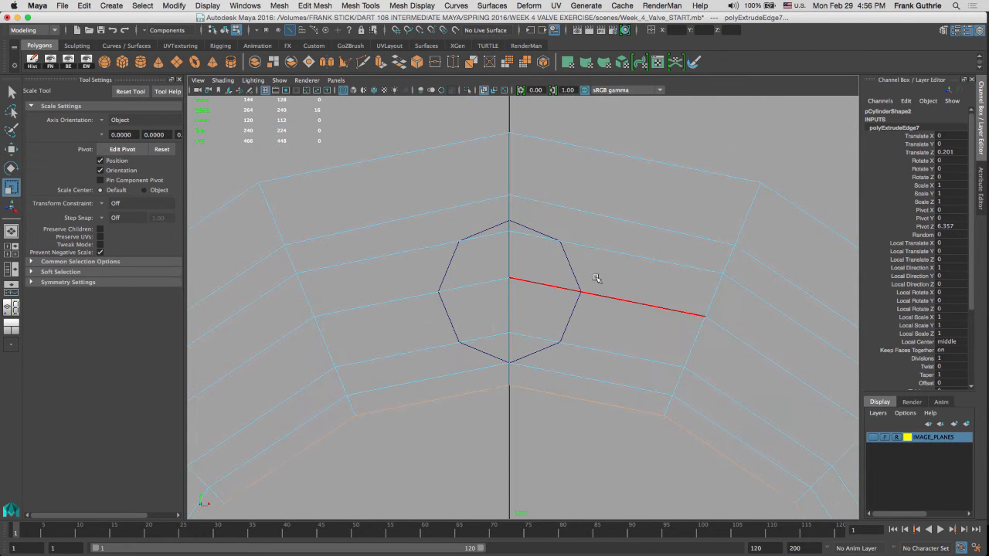
{"action": "key", "text": "alt+b"}
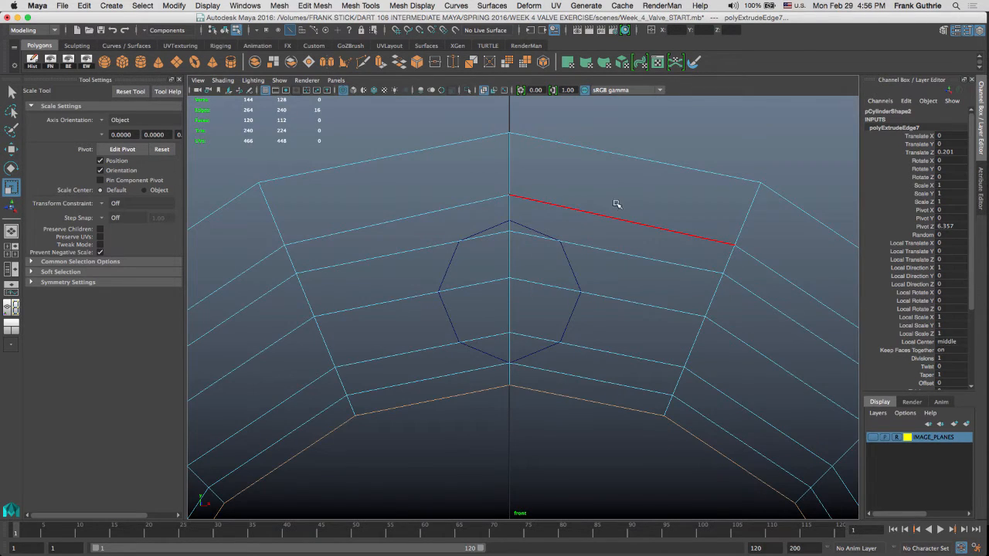
{"action": "middle_click_drag", "start_coordinate": [623, 206], "coordinate": [630, 180], "text": "alt"}
{"action": "right_click_drag", "start_coordinate": [573, 206], "coordinate": [412, 203], "text": "alt"}
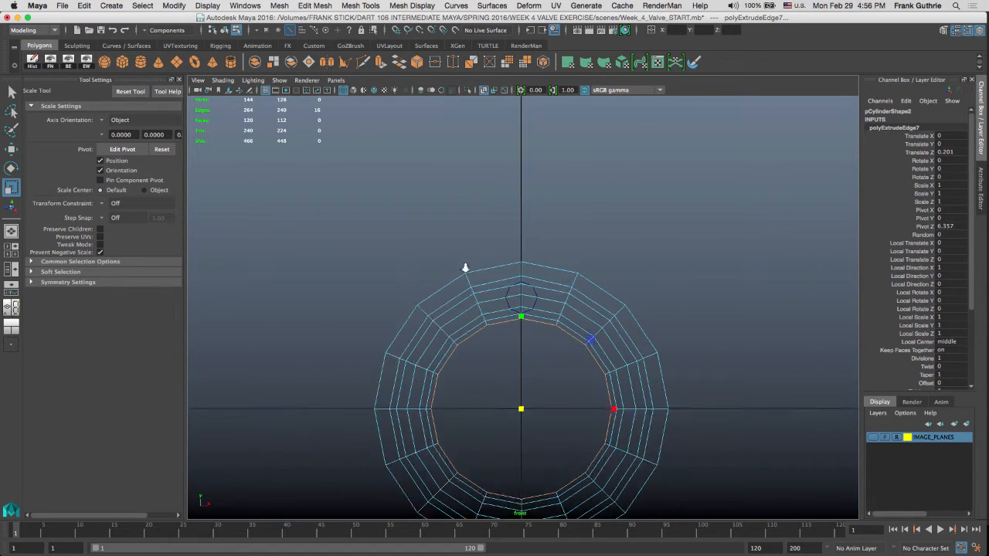
{"action": "right_click_drag", "start_coordinate": [466, 265], "coordinate": [808, 335], "text": "alt"}
{"action": "scroll", "coordinate": [649, 279], "scroll_direction": "down", "scroll_amount": 3}
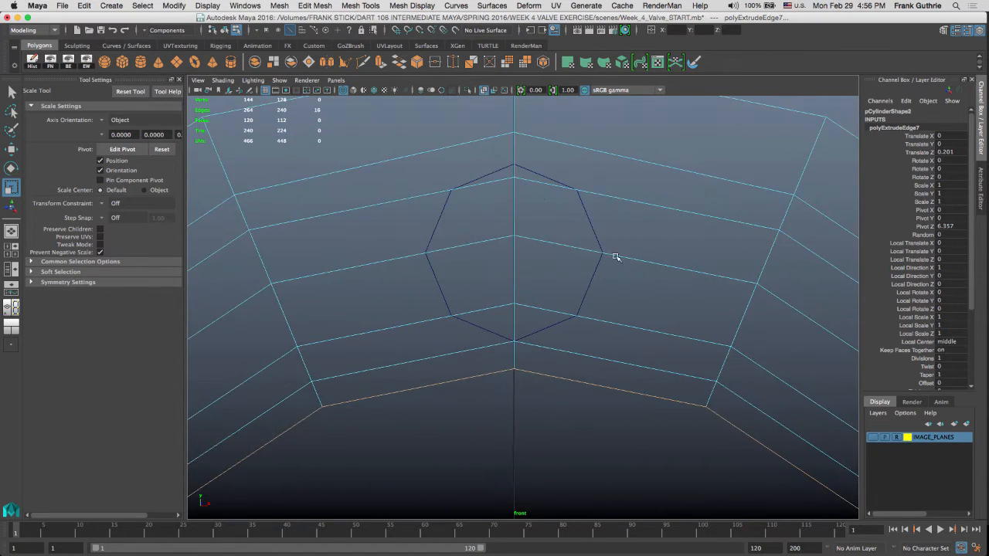
Step: Move the ring vertex directly above the bolt hole down onto the hole's top vertex and return to object mode
{"action": "right_click_drag", "start_coordinate": [515, 138], "coordinate": [470, 133]}
{"action": "left_click_drag", "start_coordinate": [505, 120], "coordinate": [522, 145]}
{"action": "key", "text": "w"}
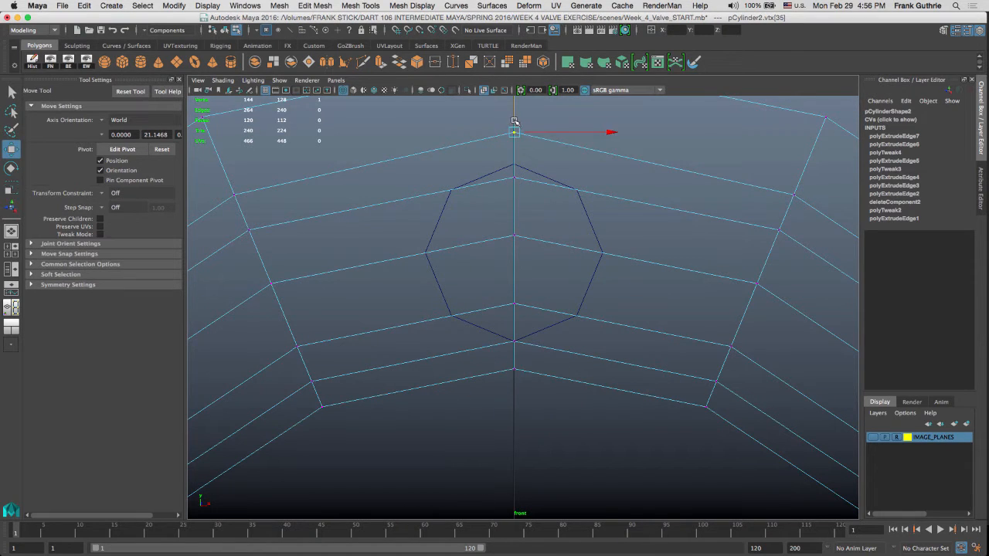
{"action": "left_click_drag", "start_coordinate": [514, 130], "coordinate": [512, 163]}
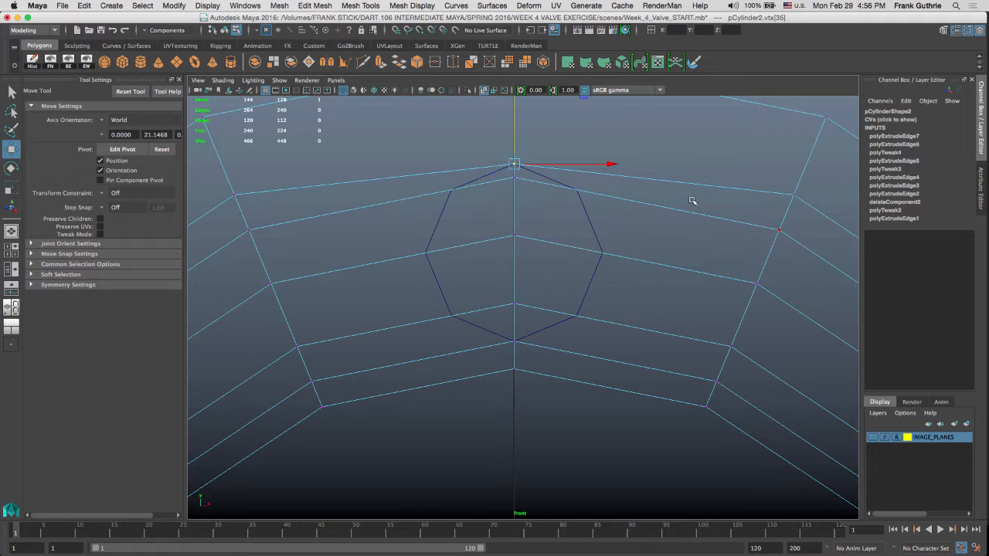
{"action": "right_click_drag", "start_coordinate": [691, 195], "coordinate": [741, 173]}
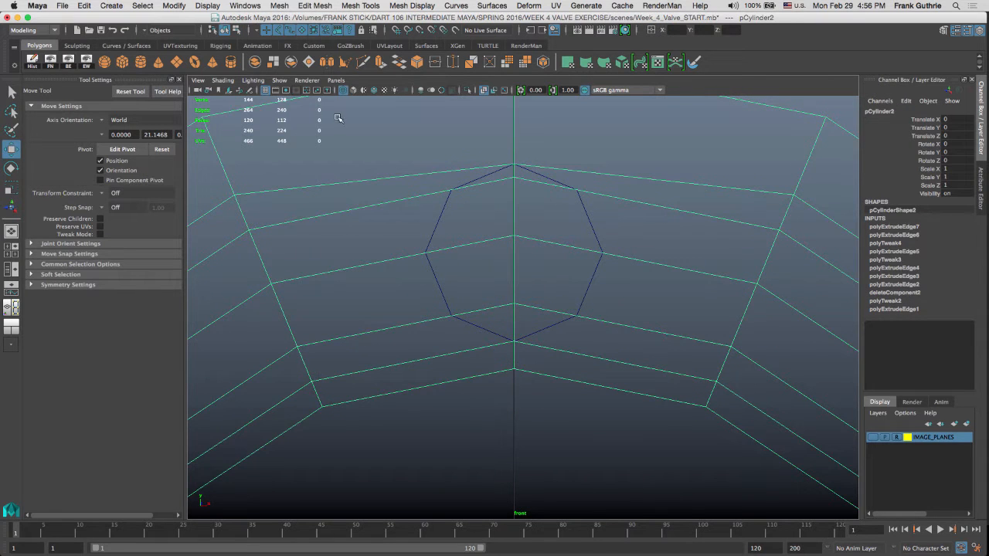
Step: Cut an eight-sided outline around the bolt hole with Multi-Cut, placing each corner on a ring edge beside its matching hole vertex
{"action": "right_click_drag", "start_coordinate": [469, 212], "coordinate": [557, 230], "text": "alt"}
{"action": "middle_click_drag", "start_coordinate": [566, 206], "coordinate": [575, 239], "text": "alt"}
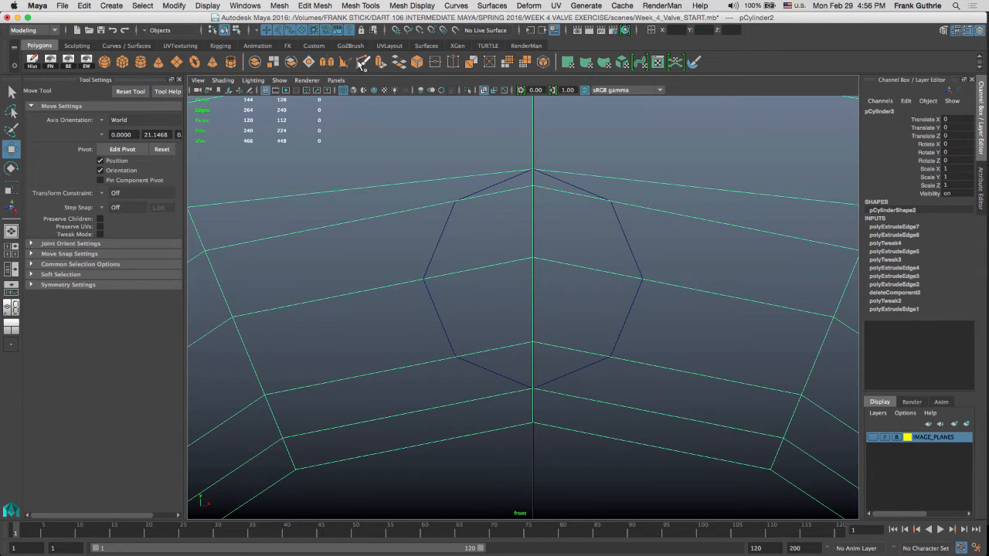
{"action": "left_click", "coordinate": [362, 63]}
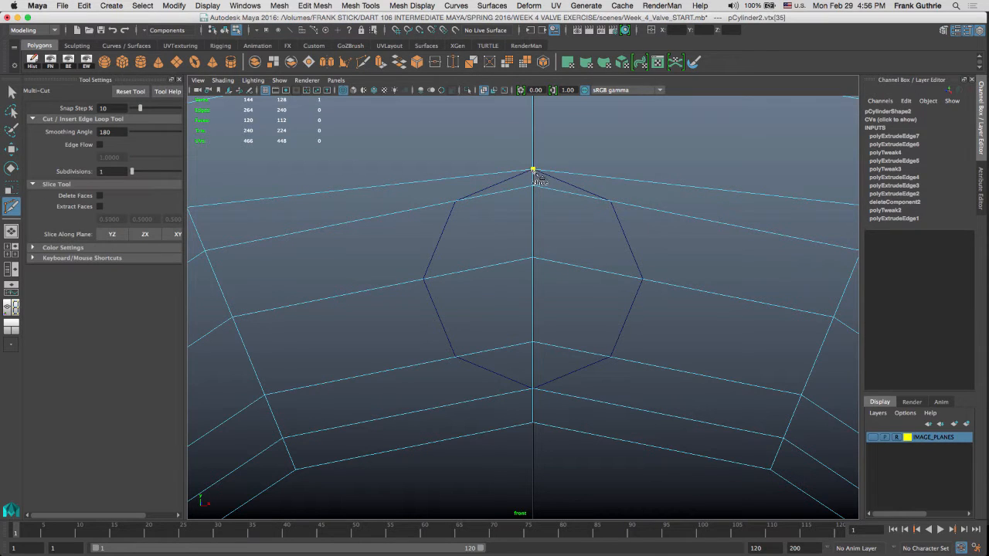
{"action": "left_click", "coordinate": [449, 202]}
{"action": "left_click", "coordinate": [416, 282]}
{"action": "left_click", "coordinate": [446, 360]}
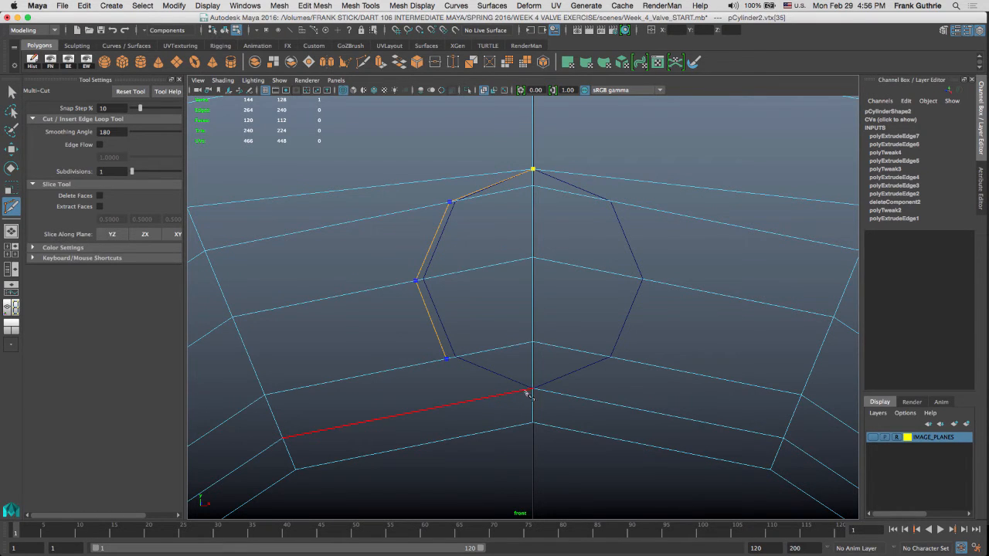
{"action": "left_click", "coordinate": [534, 388]}
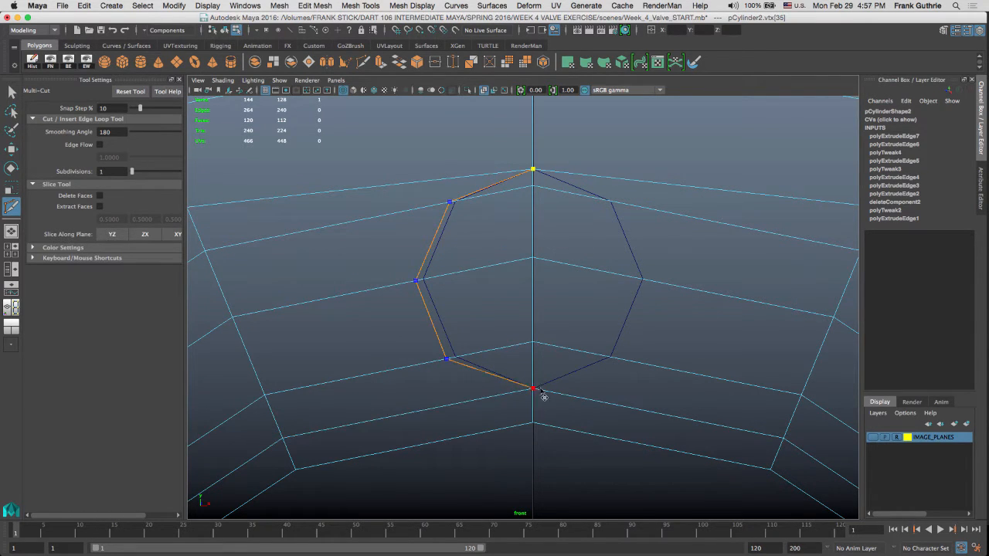
{"action": "left_click", "coordinate": [619, 358]}
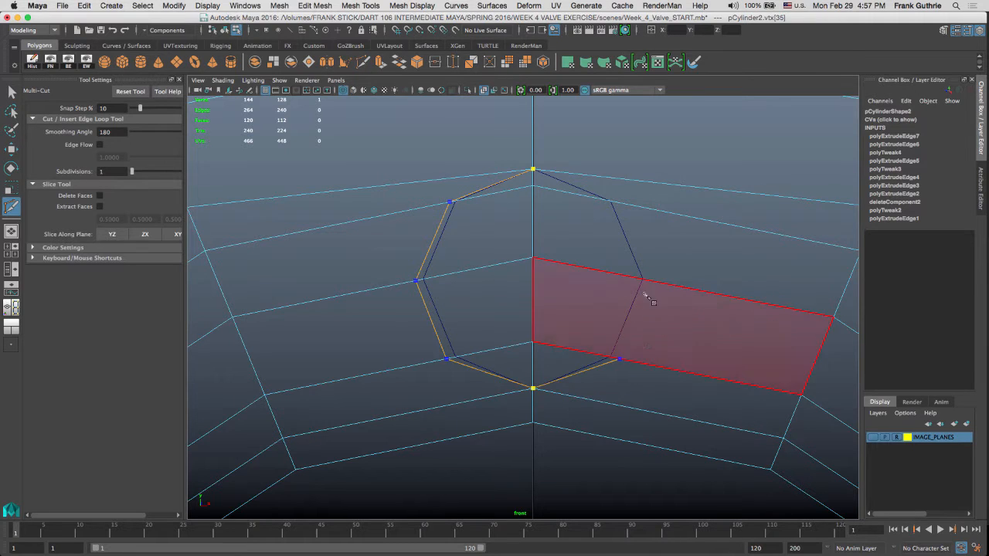
{"action": "left_click", "coordinate": [651, 282]}
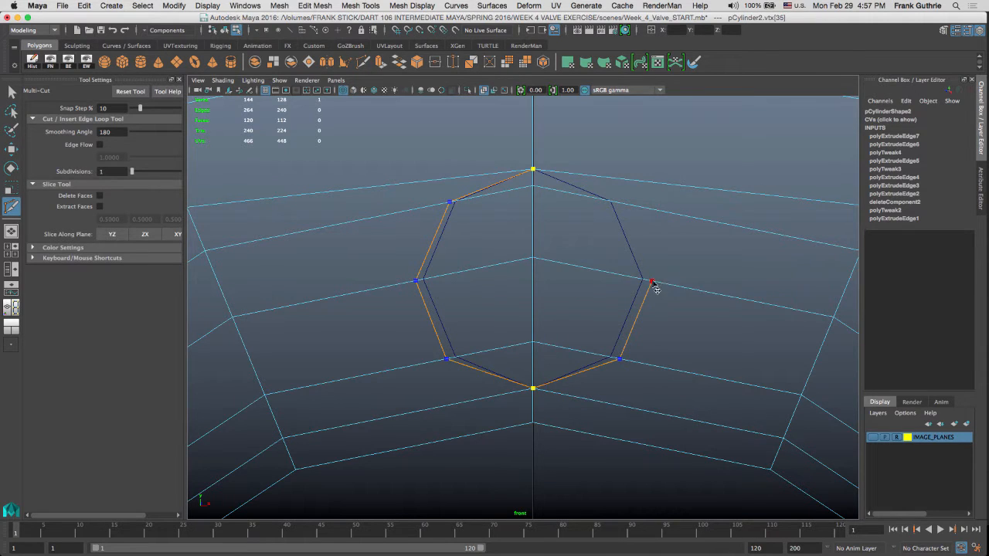
{"action": "left_click", "coordinate": [623, 204]}
{"action": "left_click", "coordinate": [533, 170]}
{"action": "key", "text": "Return"}
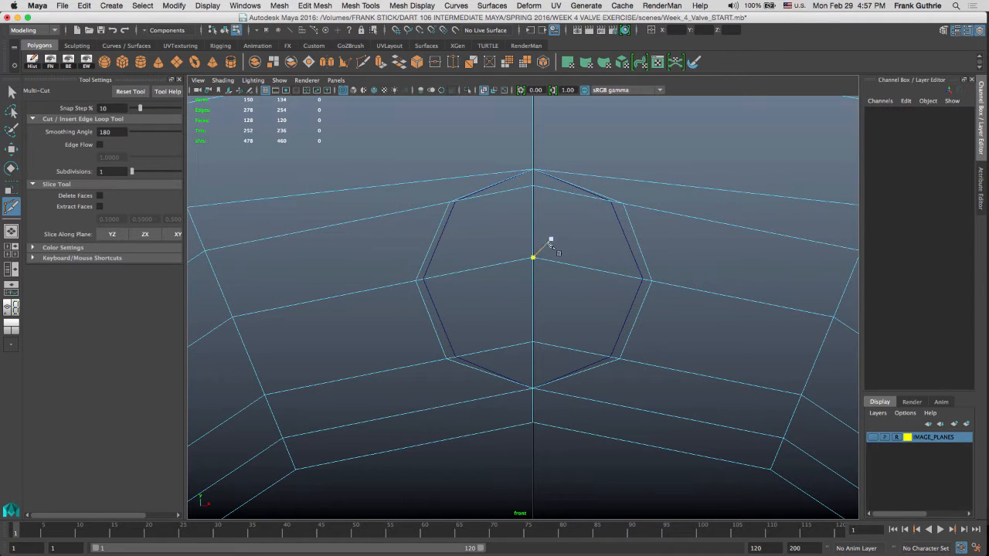
Step: Delete the flange faces enclosed by the cut outline and check the opened bolt hole in perspective
{"action": "key", "text": "q"}
{"action": "right_click_drag", "start_coordinate": [532, 254], "coordinate": [530, 223]}
{"action": "left_click_drag", "start_coordinate": [527, 182], "coordinate": [541, 346]}
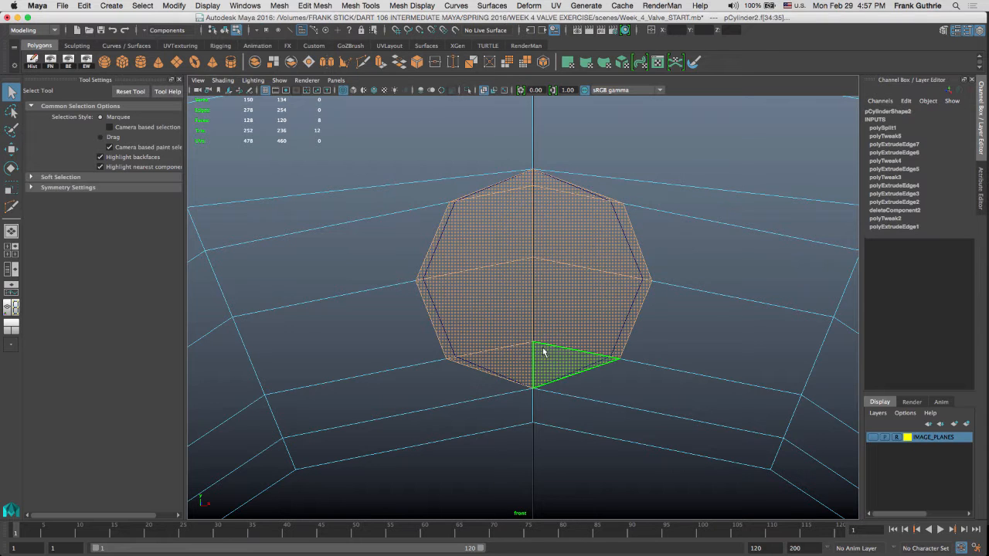
{"action": "key", "text": "Delete"}
{"action": "key", "text": "space"}
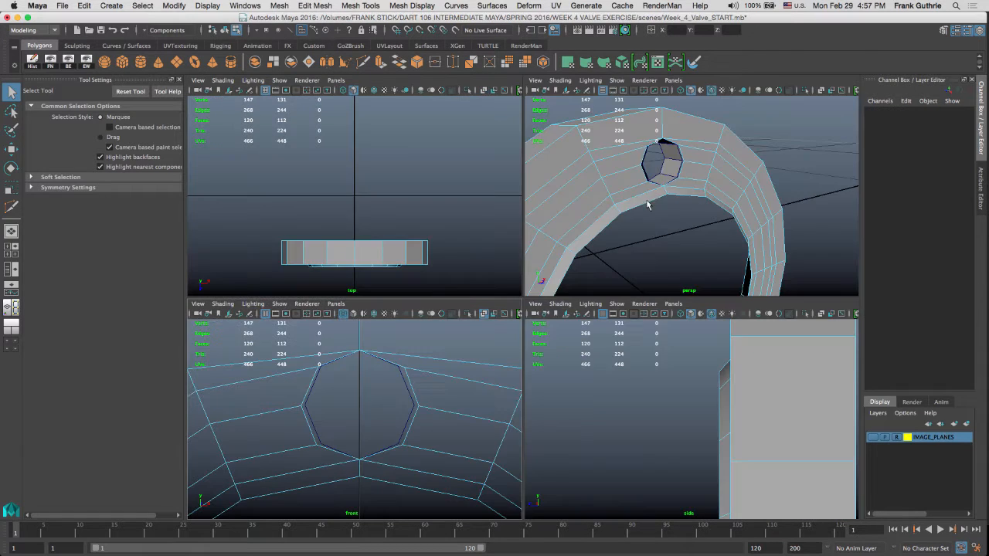
{"action": "key", "text": "space"}
{"action": "mouse_move", "coordinate": [478, 243]}
{"action": "left_mouse_down", "text": "alt"}
{"action": "mouse_move", "coordinate": [418, 252]}
{"action": "mouse_move", "coordinate": [480, 252]}
{"action": "left_mouse_up", "text": "alt"}
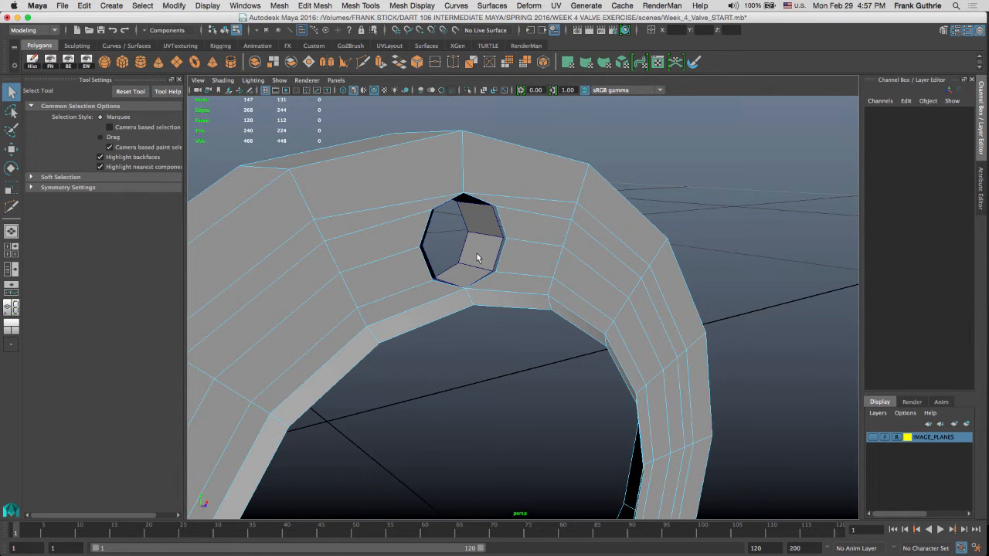
{"action": "key", "text": "space"}
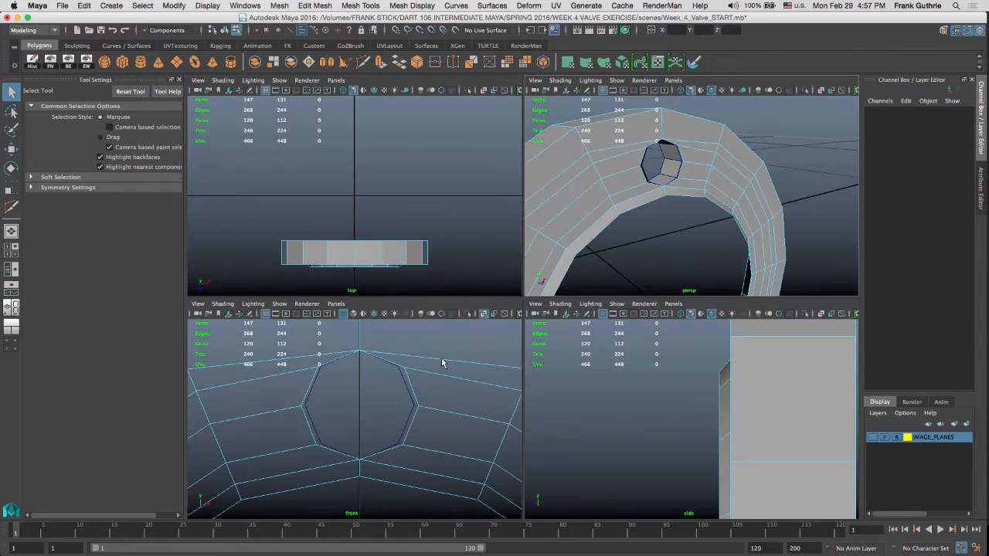
Step: Try to vertex-snap the outline's two upper side vertices together to the height of the bolt hole's upper corners
{"action": "key", "text": "space"}
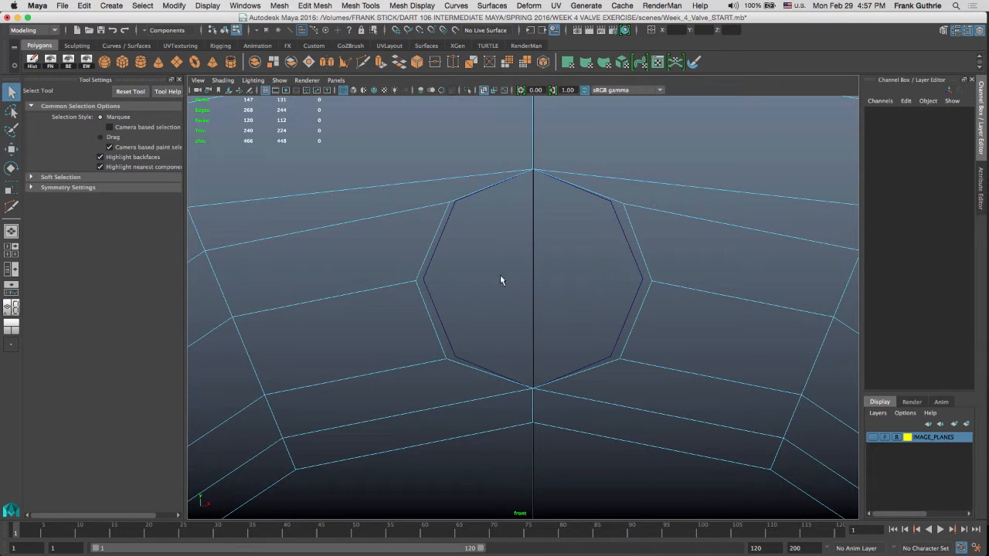
{"action": "right_click_drag", "start_coordinate": [500, 275], "coordinate": [643, 173], "text": "alt"}
{"action": "left_click", "coordinate": [644, 188]}
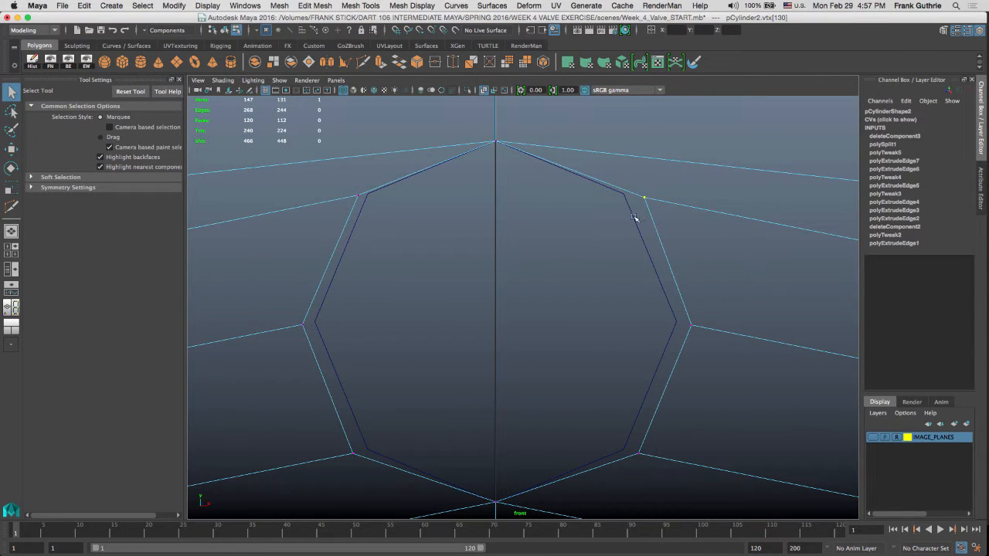
{"action": "key", "text": "w"}
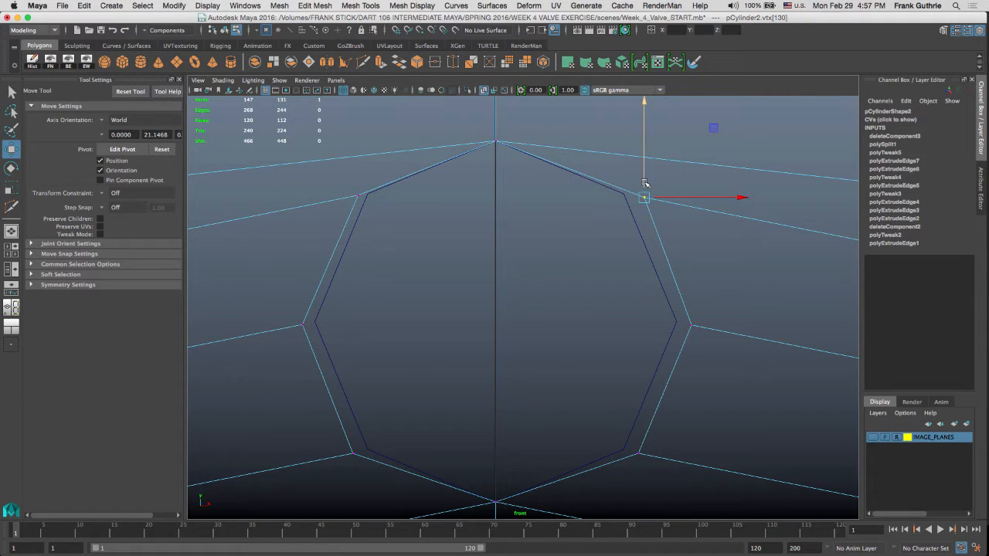
{"action": "left_click_drag", "start_coordinate": [347, 178], "coordinate": [655, 229]}
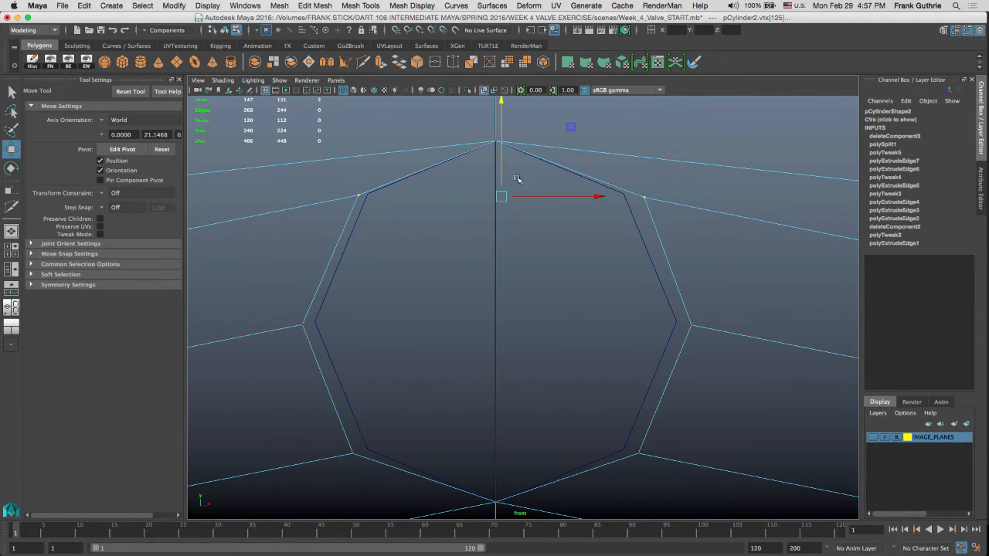
{"action": "left_click_drag", "start_coordinate": [502, 181], "coordinate": [562, 171]}
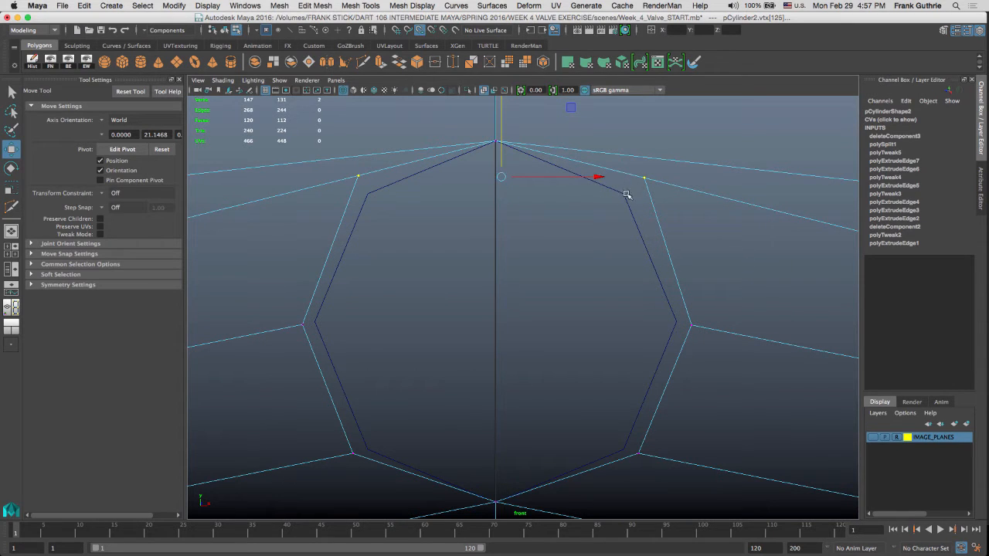
{"action": "key", "text": "v"}
{"action": "middle_click_drag", "start_coordinate": [628, 191], "coordinate": [625, 198]}
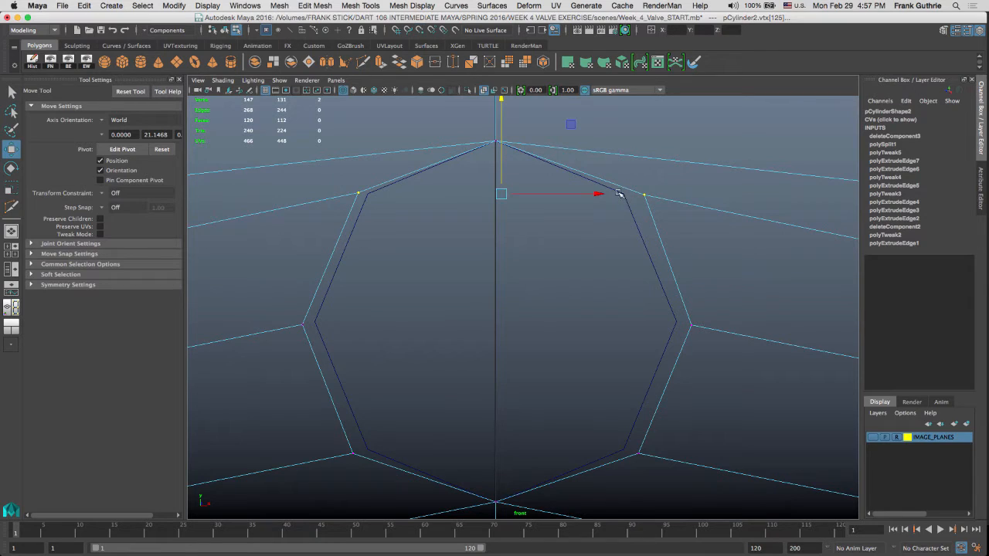
Step: Snap the outline's upper-right and upper-left vertices individually along Y to the height of their matching hole vertices
{"action": "left_click", "coordinate": [645, 195]}
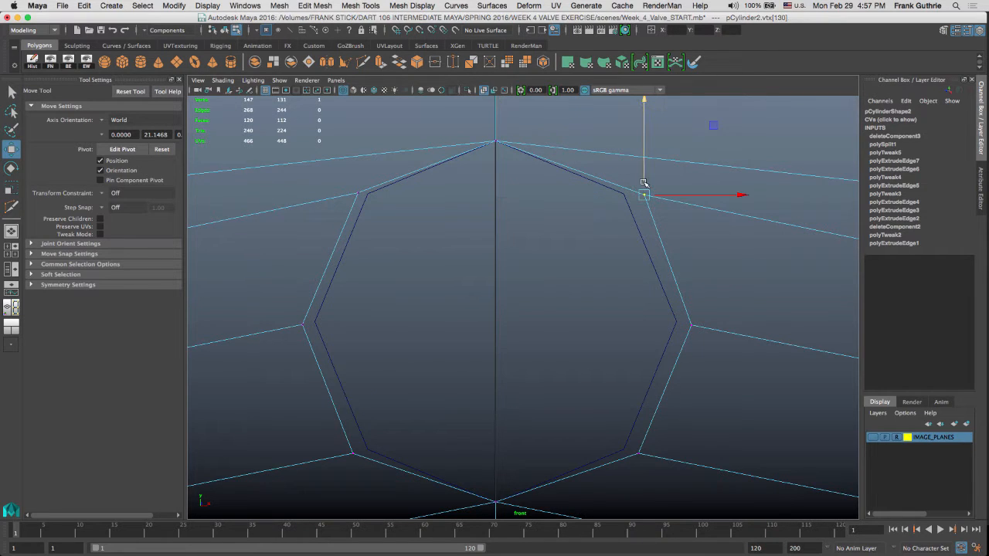
{"action": "left_click_drag", "start_coordinate": [645, 181], "coordinate": [646, 149]}
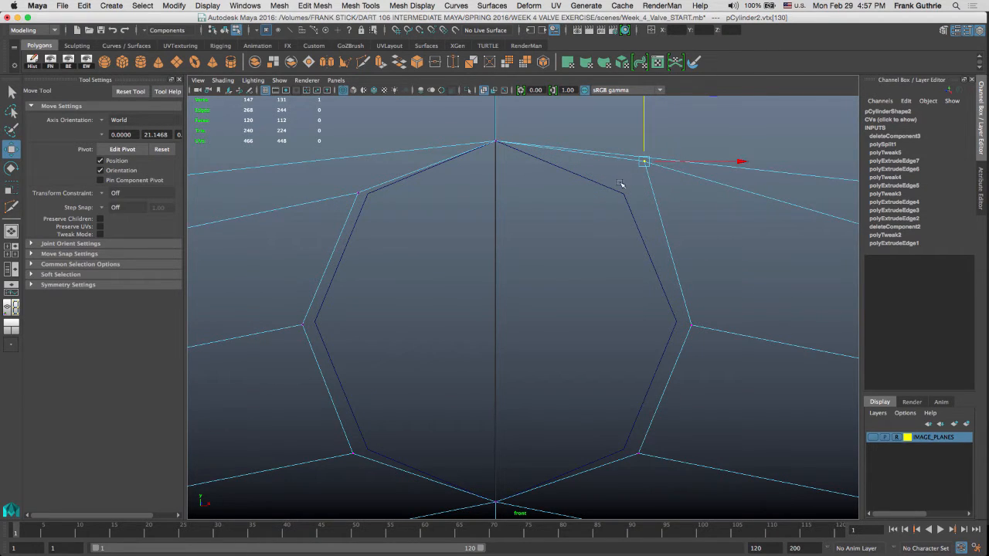
{"action": "key", "text": "v"}
{"action": "middle_click_drag", "start_coordinate": [626, 182], "coordinate": [622, 212]}
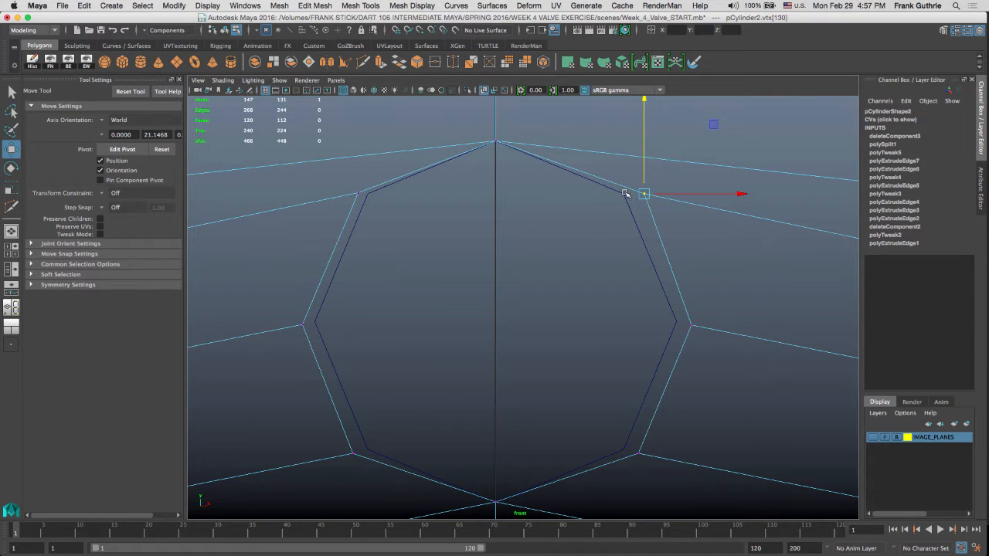
{"action": "left_click", "coordinate": [358, 192]}
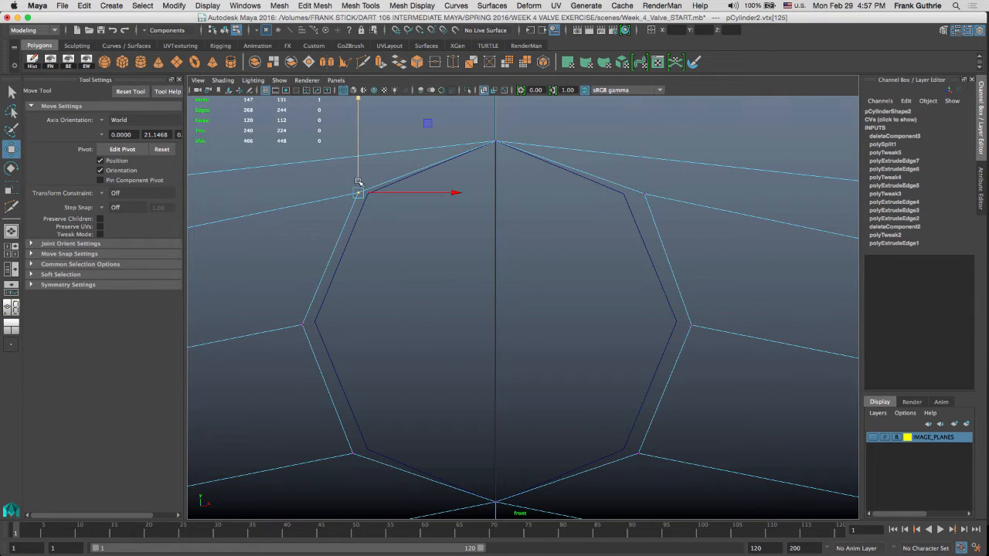
{"action": "mouse_move", "coordinate": [360, 192]}
{"action": "middle_mouse_down"}
{"action": "mouse_move", "coordinate": [366, 174]}
{"action": "mouse_move", "coordinate": [360, 195]}
{"action": "middle_mouse_up"}
Step: Snap the outline's left, lower-left, lower-right and right vertices along Y to the heights of the matching hole vertices
{"action": "left_click", "coordinate": [303, 325]}
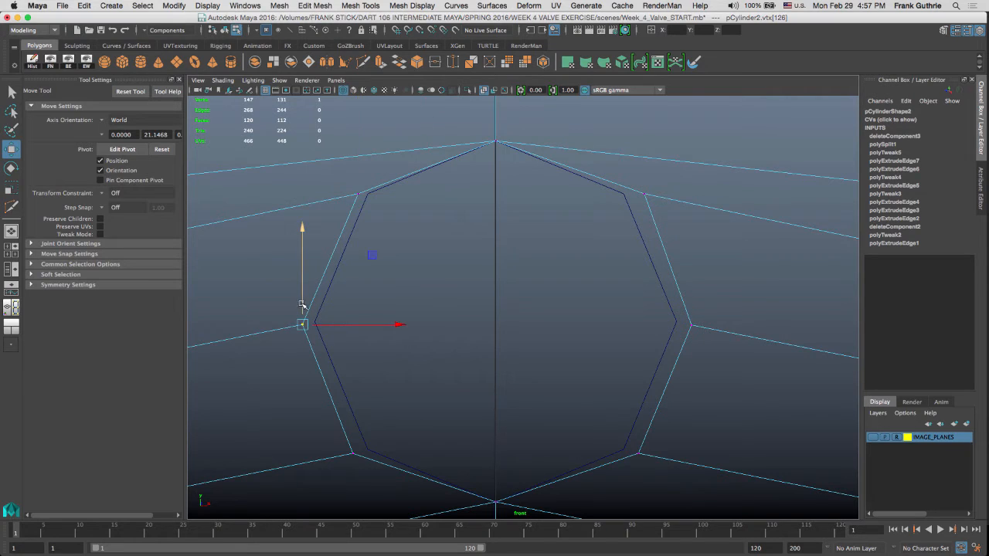
{"action": "mouse_move", "coordinate": [309, 326]}
{"action": "middle_mouse_down"}
{"action": "mouse_move", "coordinate": [311, 305]}
{"action": "mouse_move", "coordinate": [316, 324]}
{"action": "middle_mouse_up"}
{"action": "left_click", "coordinate": [352, 452]}
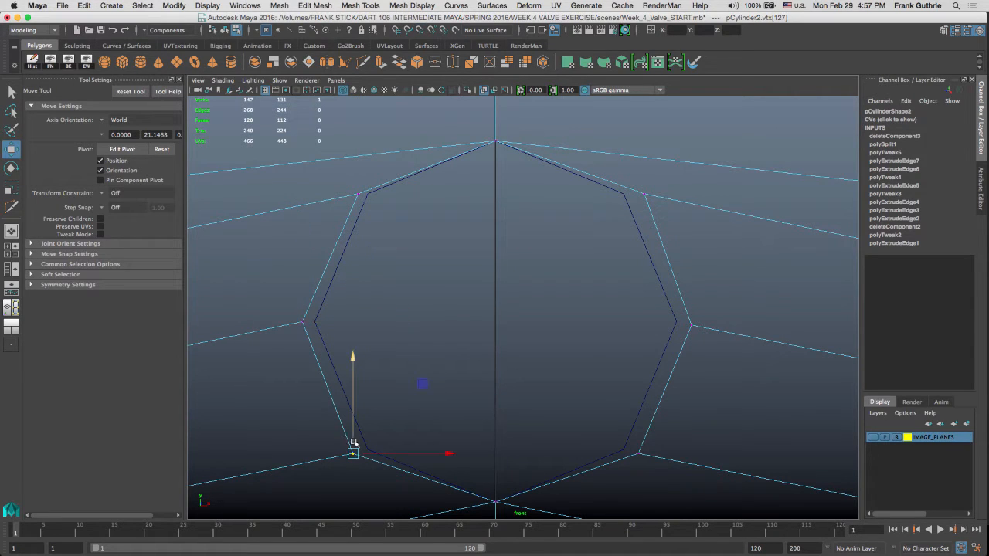
{"action": "mouse_move", "coordinate": [354, 447]}
{"action": "middle_mouse_down"}
{"action": "mouse_move", "coordinate": [352, 404]}
{"action": "mouse_move", "coordinate": [366, 453]}
{"action": "middle_mouse_up"}
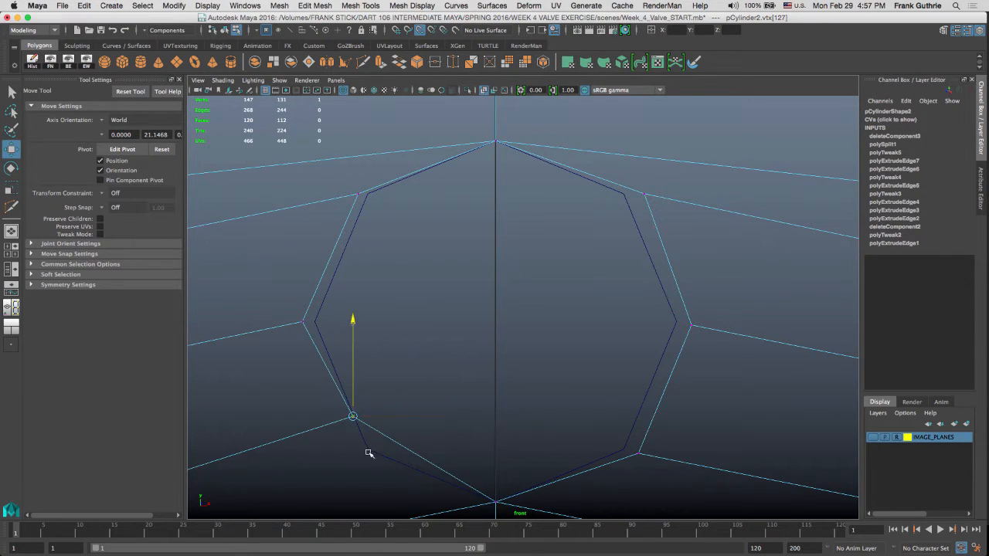
{"action": "left_click", "coordinate": [639, 454]}
{"action": "mouse_move", "coordinate": [641, 444]}
{"action": "middle_mouse_down"}
{"action": "mouse_move", "coordinate": [638, 410]}
{"action": "mouse_move", "coordinate": [626, 456]}
{"action": "middle_mouse_up"}
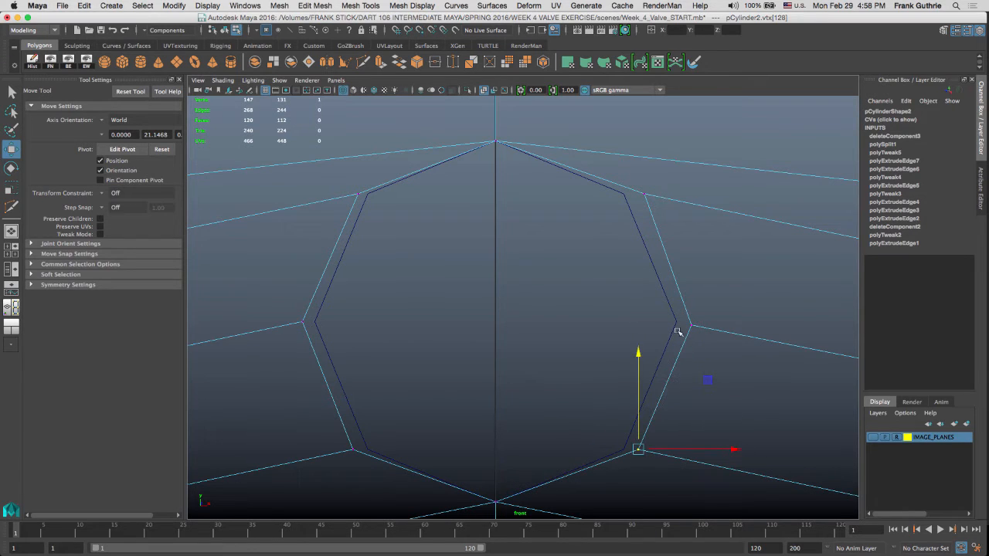
{"action": "left_click_drag", "start_coordinate": [679, 312], "coordinate": [701, 335]}
{"action": "left_click", "coordinate": [695, 293]}
{"action": "left_click_drag", "start_coordinate": [669, 300], "coordinate": [690, 280]}
{"action": "key", "text": "v"}
{"action": "middle_click_drag", "start_coordinate": [673, 312], "coordinate": [672, 317]}
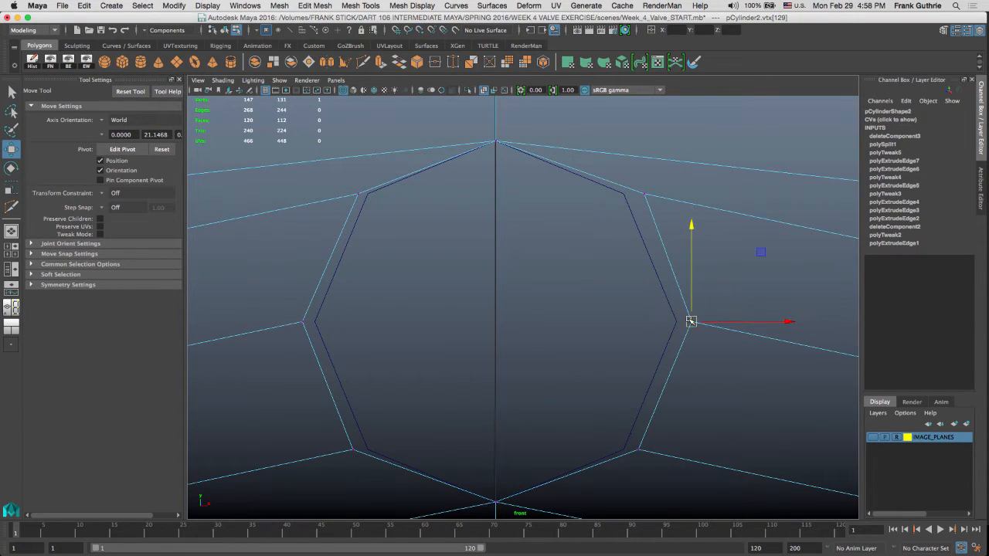
Step: Snap the three right-side outline vertices along X onto the matching vertices of the bolt hole
{"action": "left_click_drag", "start_coordinate": [654, 181], "coordinate": [711, 195]}
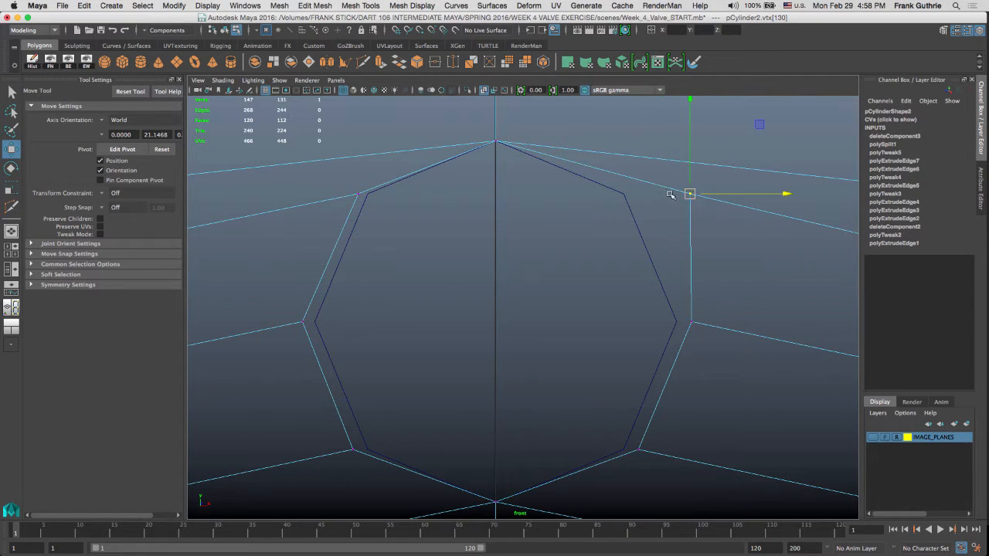
{"action": "key", "text": "z"}
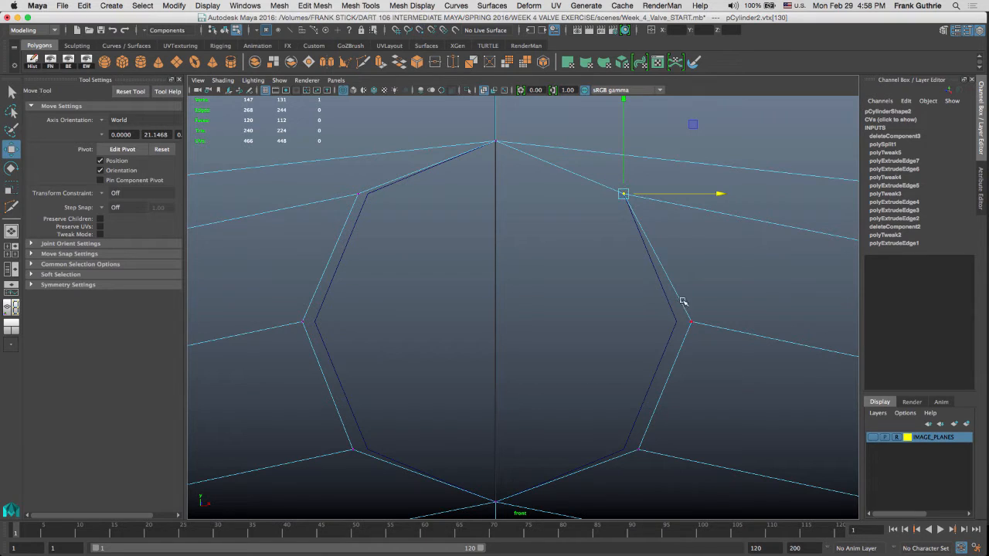
{"action": "left_click", "coordinate": [703, 324]}
{"action": "mouse_move", "coordinate": [703, 324]}
{"action": "left_mouse_down"}
{"action": "mouse_move", "coordinate": [718, 324]}
{"action": "mouse_move", "coordinate": [687, 324]}
{"action": "left_mouse_up"}
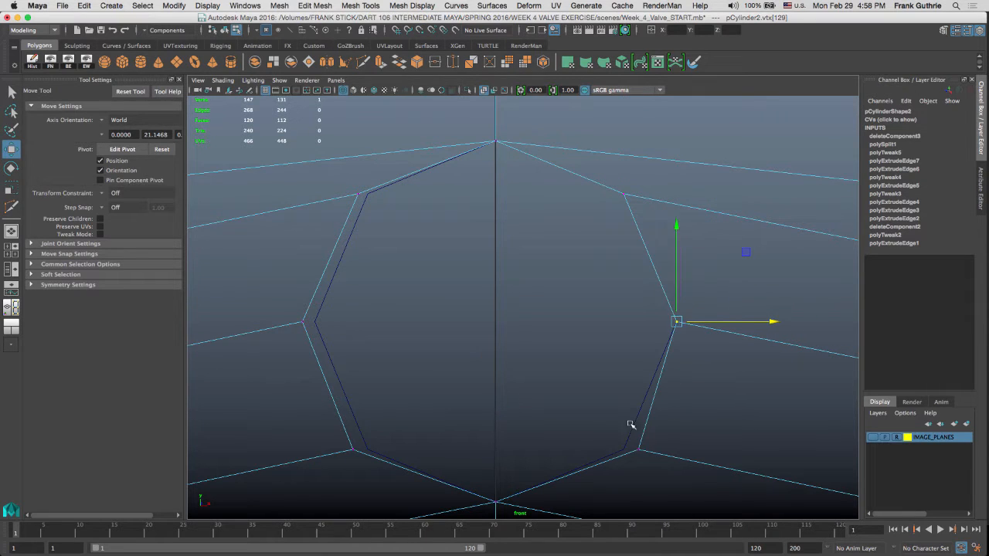
{"action": "left_click", "coordinate": [651, 451]}
{"action": "mouse_move", "coordinate": [654, 450]}
{"action": "left_mouse_down"}
{"action": "mouse_move", "coordinate": [672, 451]}
{"action": "mouse_move", "coordinate": [639, 450]}
{"action": "left_mouse_up"}
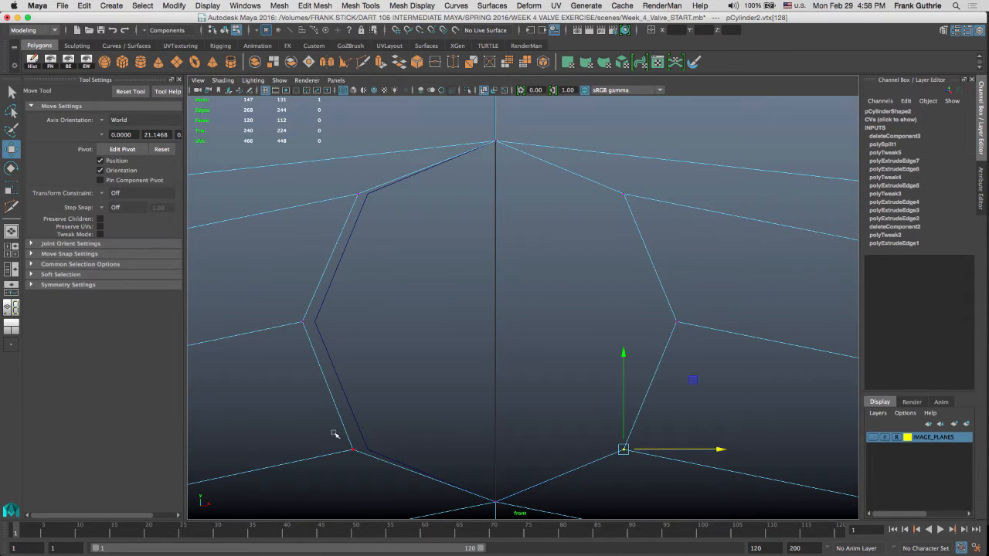
Step: Snap the three left-side outline vertices along X onto the matching hole vertices and inspect the hole in perspective
{"action": "left_click_drag", "start_coordinate": [369, 436], "coordinate": [386, 450]}
{"action": "left_click", "coordinate": [301, 323]}
{"action": "mouse_move", "coordinate": [335, 325]}
{"action": "left_mouse_down"}
{"action": "mouse_move", "coordinate": [379, 322]}
{"action": "mouse_move", "coordinate": [331, 317]}
{"action": "left_mouse_up"}
{"action": "left_click", "coordinate": [363, 197]}
{"action": "mouse_move", "coordinate": [386, 199]}
{"action": "left_mouse_down"}
{"action": "mouse_move", "coordinate": [421, 199]}
{"action": "mouse_move", "coordinate": [396, 197]}
{"action": "left_mouse_up"}
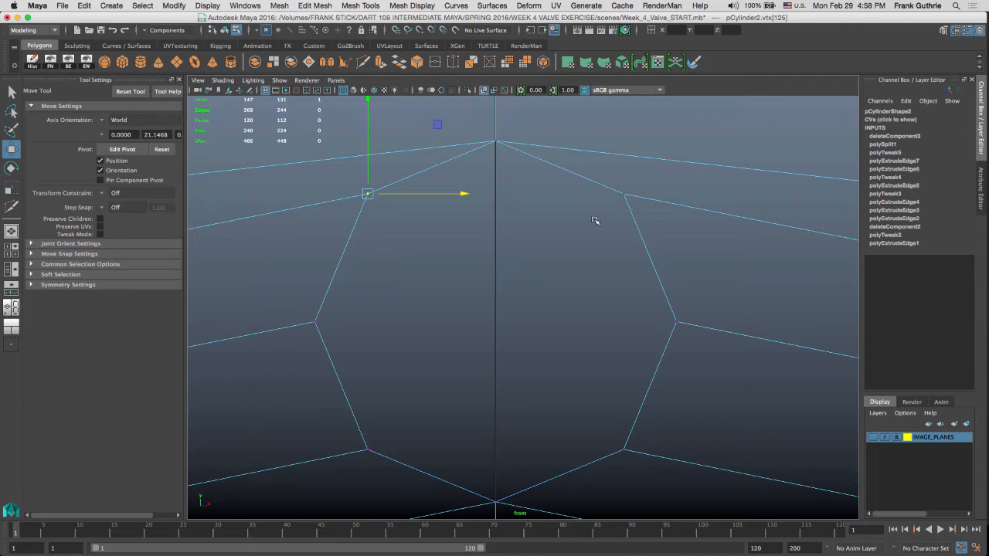
{"action": "key", "text": "space"}
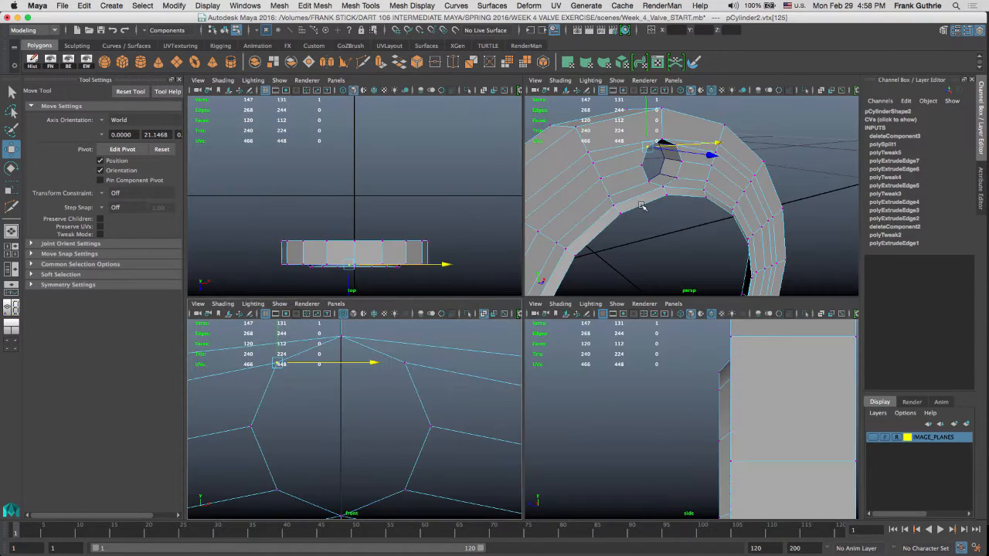
{"action": "key", "text": "space"}
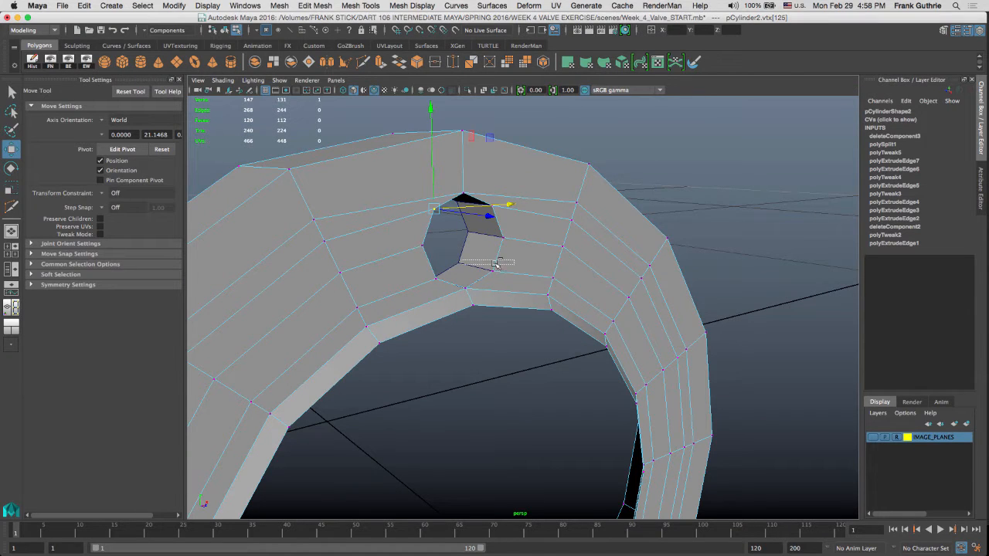
{"action": "right_click_drag", "start_coordinate": [455, 264], "coordinate": [583, 278], "text": "alt"}
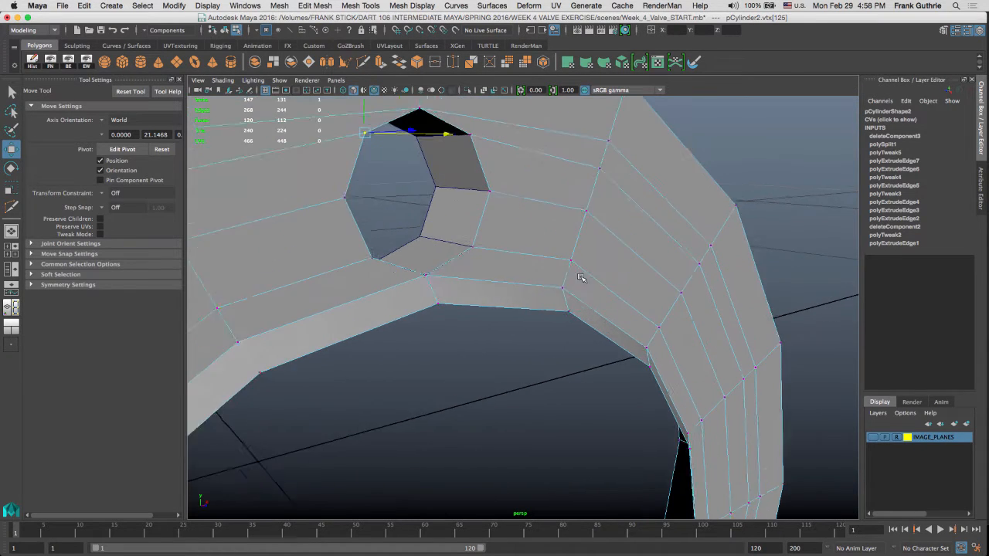
{"action": "left_click_drag", "start_coordinate": [583, 279], "coordinate": [481, 243], "text": "alt"}
{"action": "middle_click_drag", "start_coordinate": [482, 243], "coordinate": [711, 278], "text": "alt"}
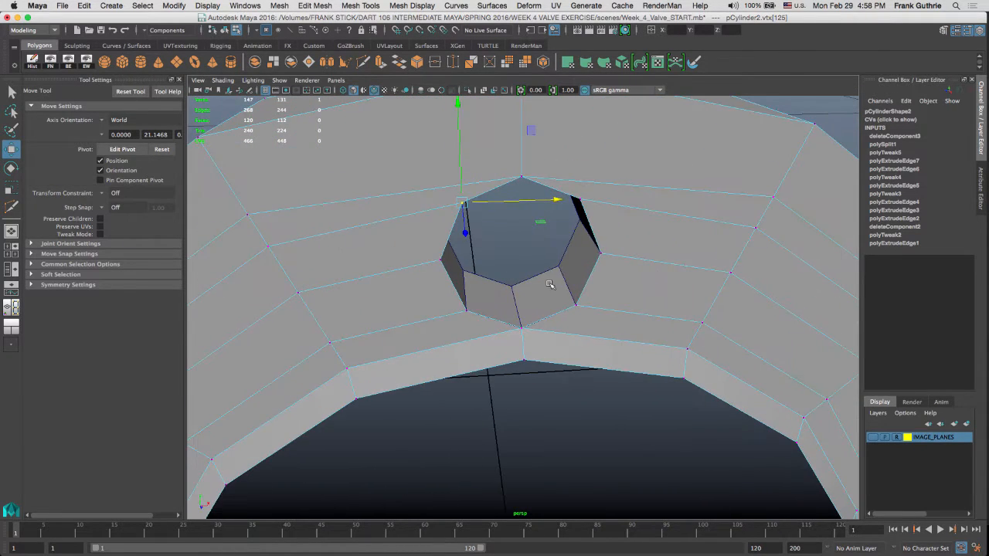
Step: Show the IMAGE_PLANES layer and compare the shaded flange and its bolt hole with the front reference drawing
{"action": "left_click_drag", "start_coordinate": [550, 285], "coordinate": [491, 275], "text": "alt"}
{"action": "key", "text": "space"}
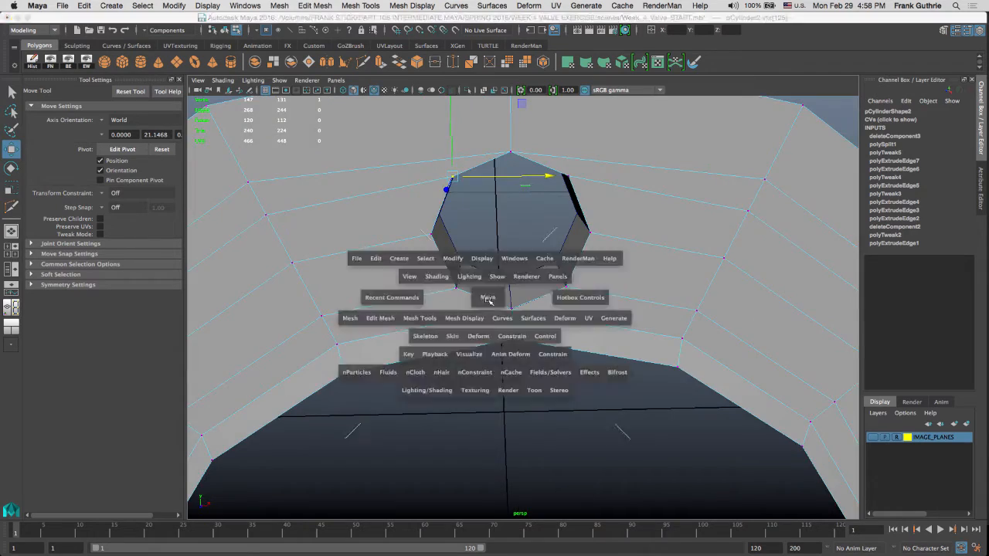
{"action": "key", "text": "space"}
{"action": "left_click", "coordinate": [873, 437]}
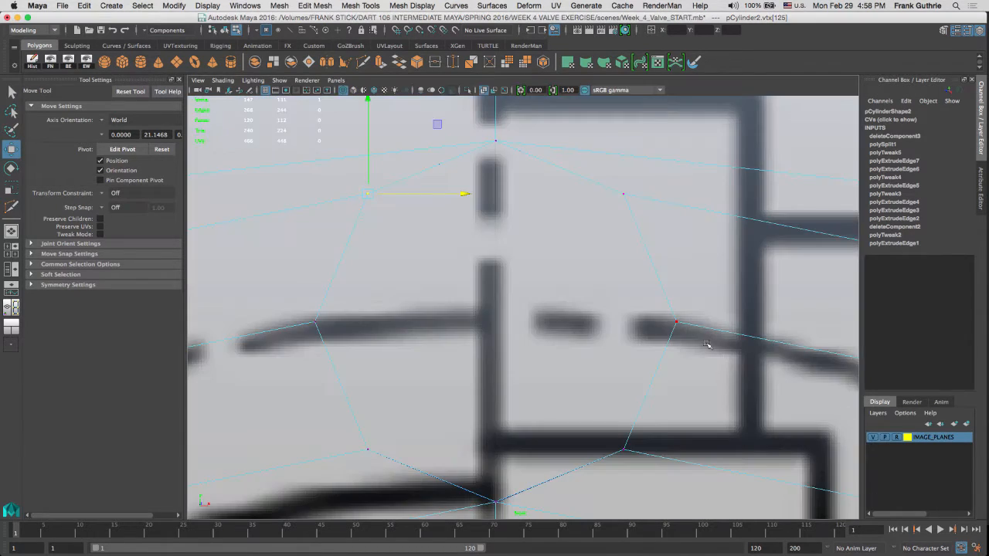
{"action": "scroll", "coordinate": [479, 302], "scroll_direction": "down", "scroll_amount": 5}
{"action": "right_click_drag", "start_coordinate": [478, 302], "coordinate": [462, 303], "text": "alt"}
{"action": "middle_click_drag", "start_coordinate": [512, 251], "coordinate": [503, 166], "text": "alt"}
{"action": "right_click_drag", "start_coordinate": [469, 258], "coordinate": [579, 252], "text": "alt"}
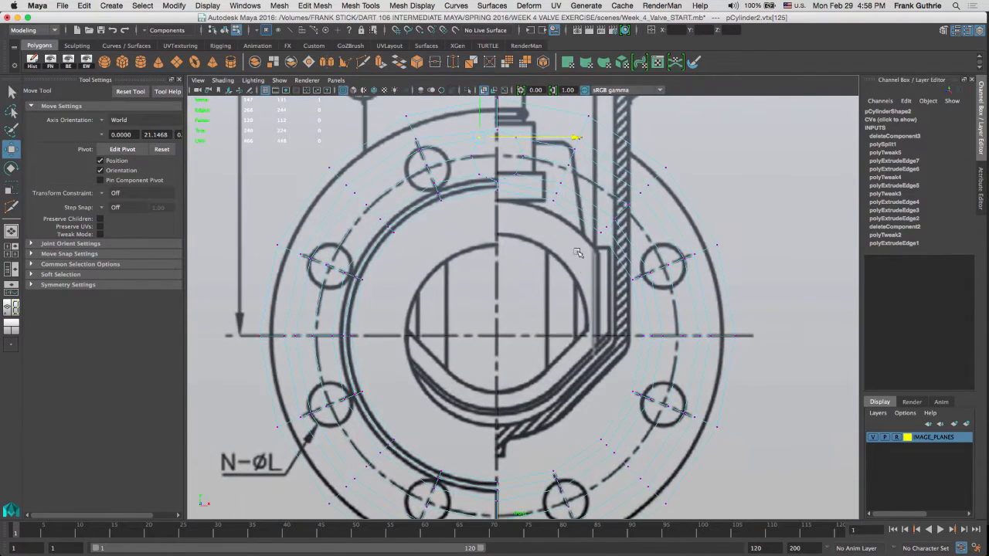
{"action": "middle_click_drag", "start_coordinate": [471, 174], "coordinate": [494, 204], "text": "alt"}
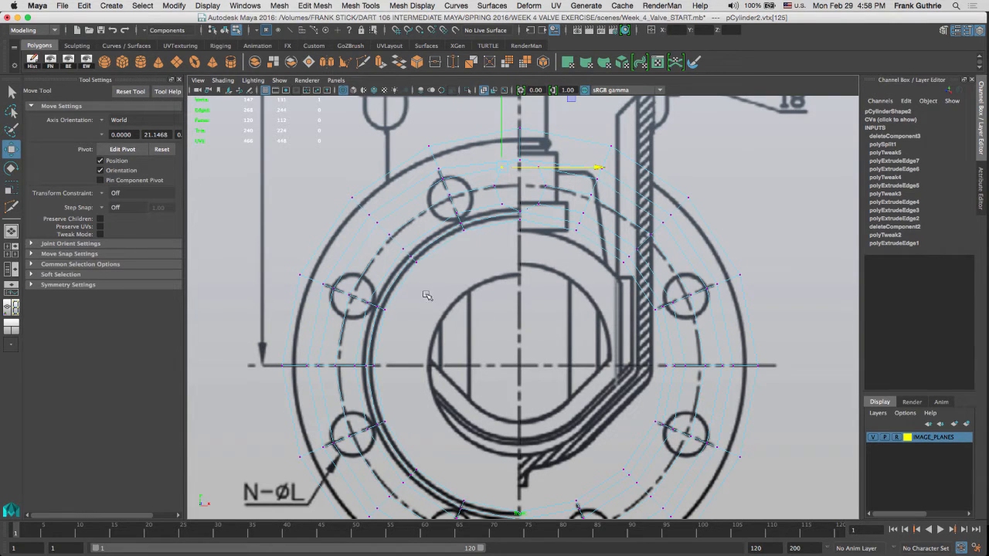
{"action": "key", "text": "5"}
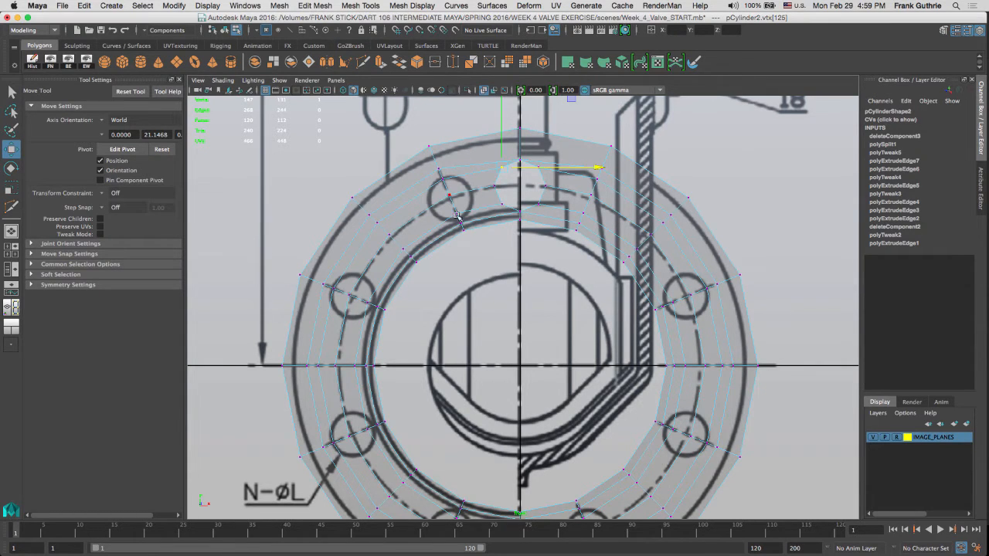
Step: In object mode in the perspective view, select the flange and bolt-hole cylinder, delete their history and freeze their transformations
{"action": "key", "text": "space"}
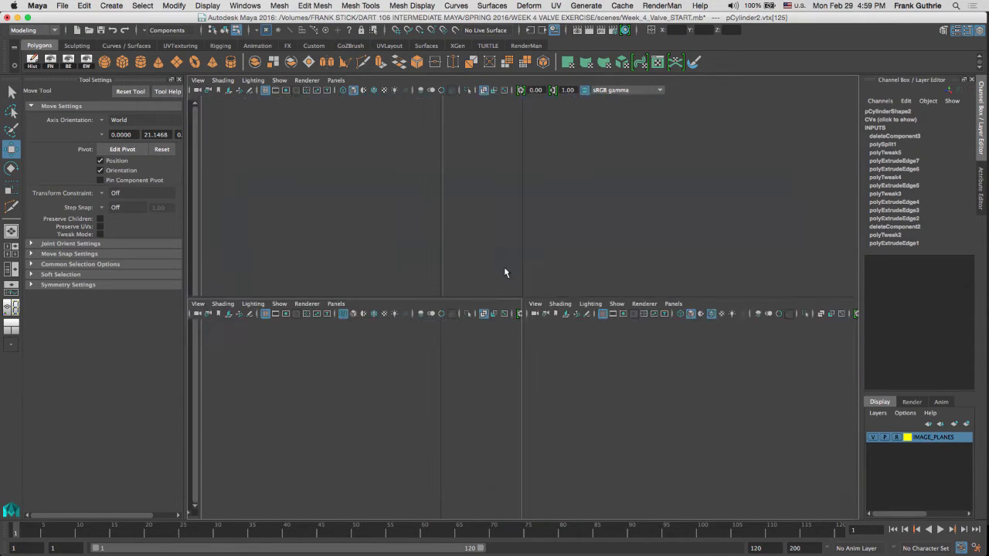
{"action": "key", "text": "space"}
{"action": "left_click_drag", "start_coordinate": [525, 262], "coordinate": [498, 310], "text": "alt"}
{"action": "left_click_drag", "start_coordinate": [536, 283], "coordinate": [527, 271], "text": "alt"}
{"action": "key", "text": "q"}
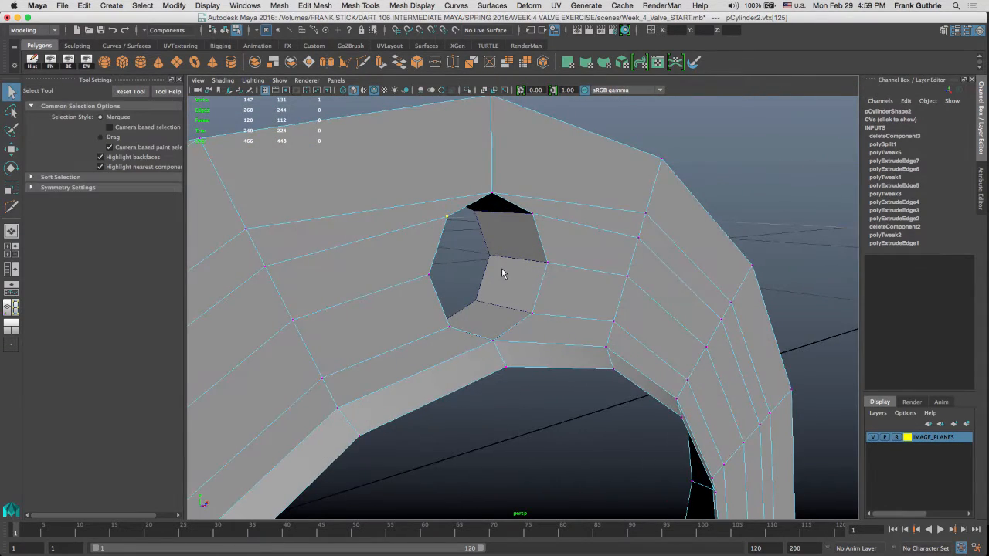
{"action": "right_click_drag", "start_coordinate": [503, 269], "coordinate": [552, 234]}
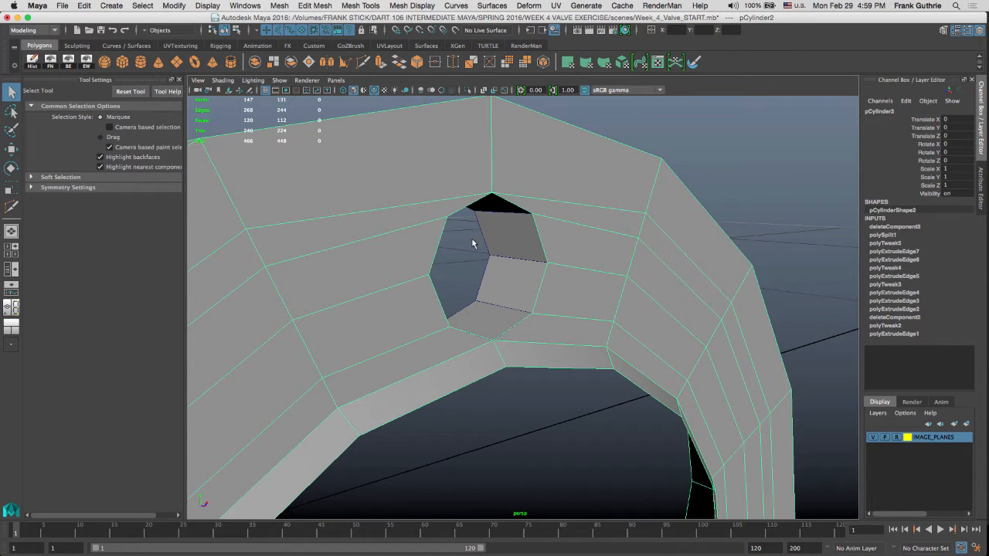
{"action": "left_click", "coordinate": [497, 275]}
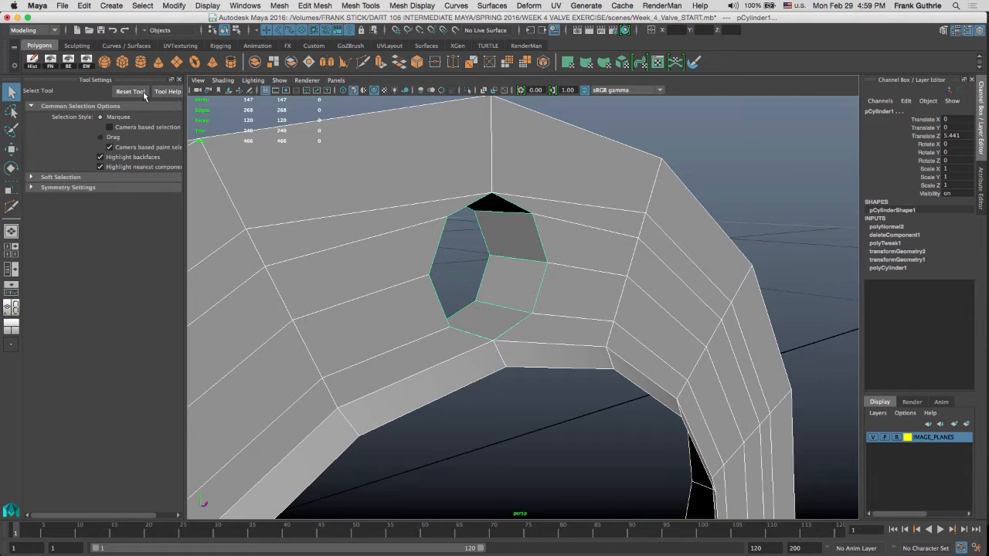
{"action": "left_click", "coordinate": [314, 46]}
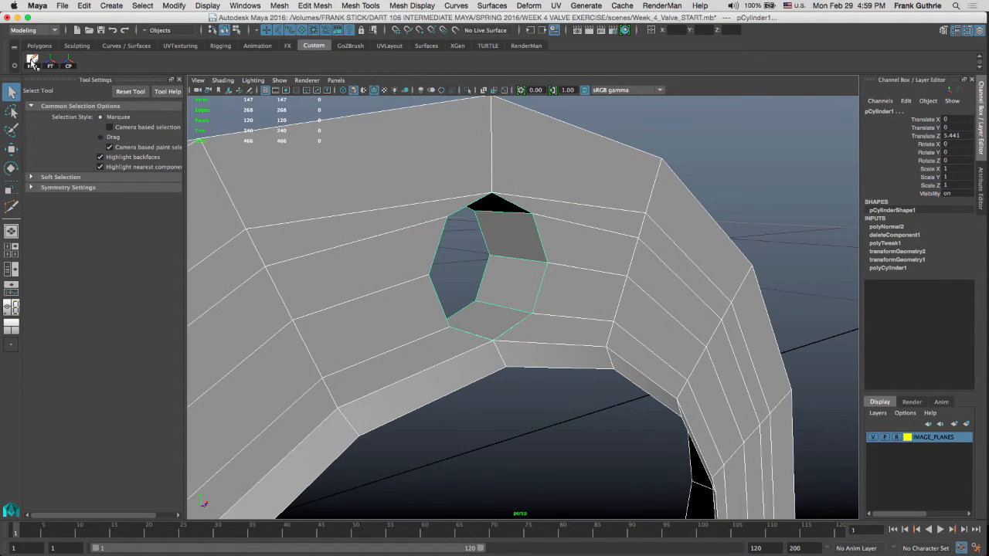
{"action": "left_click", "coordinate": [33, 62]}
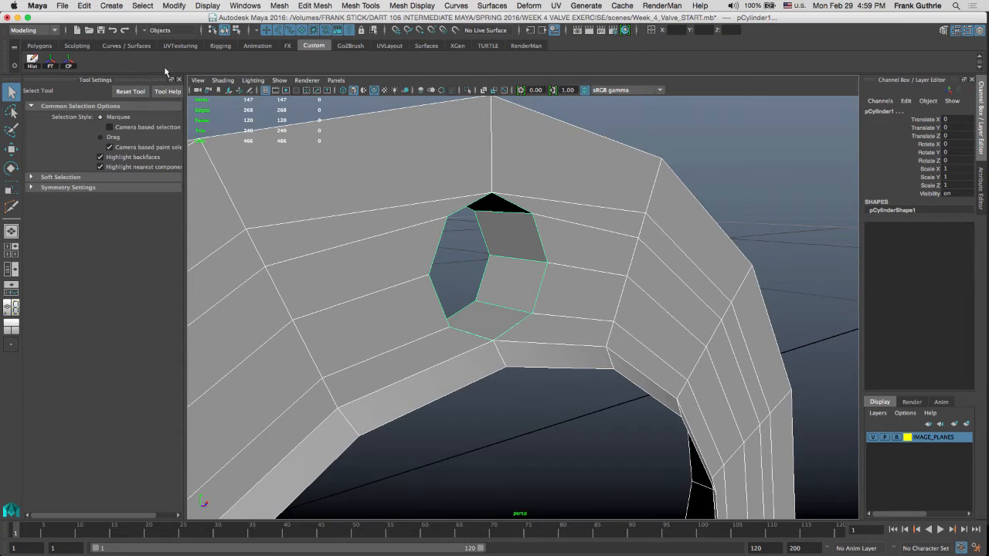
{"action": "left_click", "coordinate": [39, 46]}
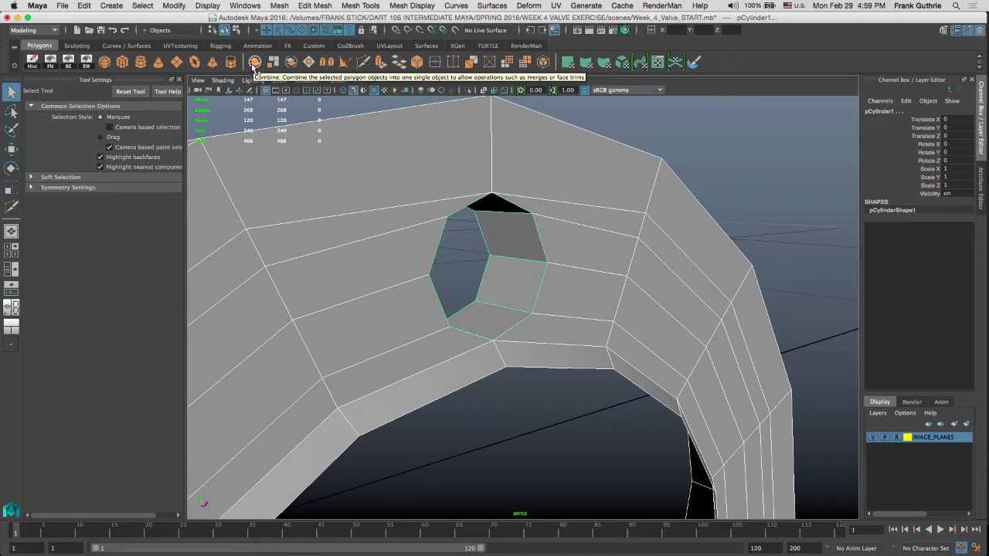
Step: Combine the flange and bolt-hole cylinder into one mesh and delete its history, with the Outliner displayed in place of the tool settings
{"action": "left_click", "coordinate": [282, 7]}
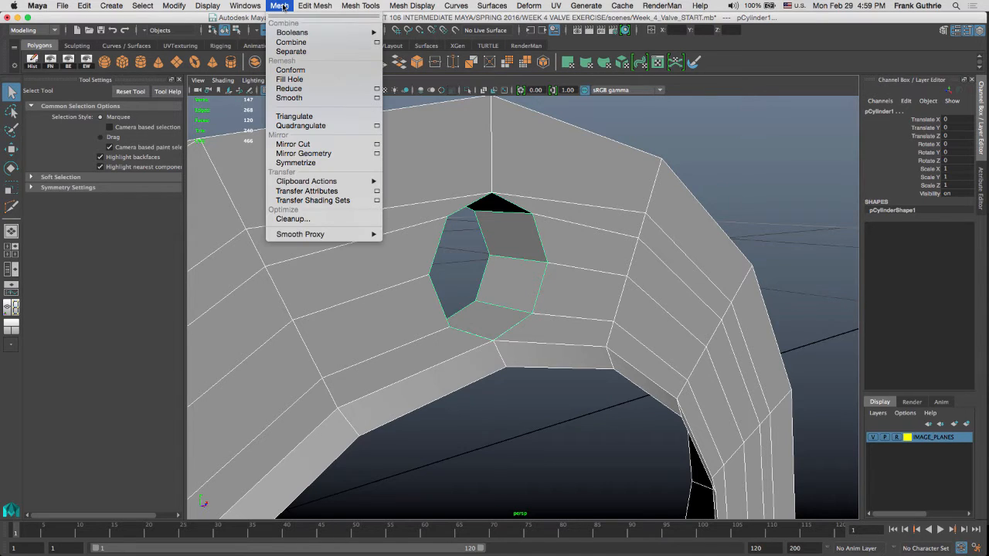
{"action": "left_click", "coordinate": [293, 43]}
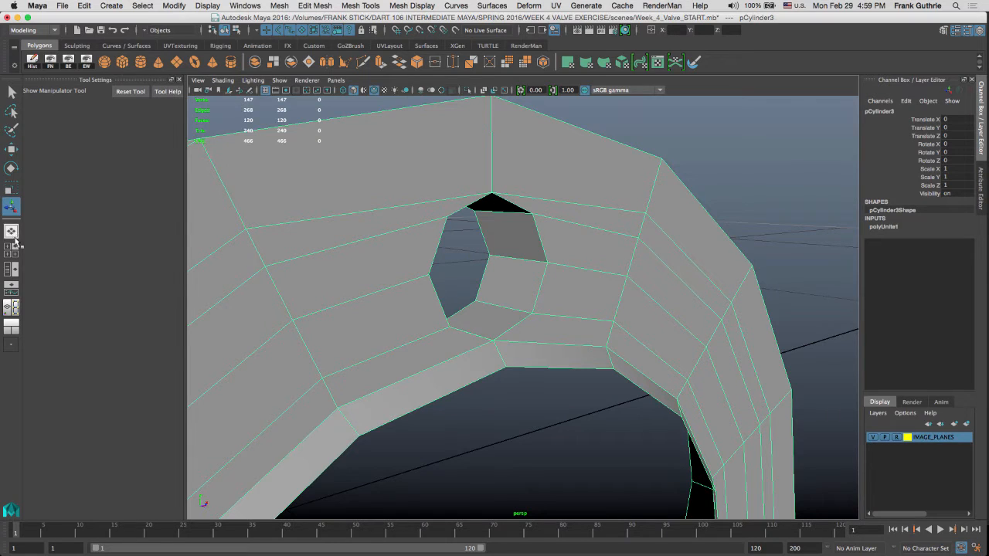
{"action": "left_click", "coordinate": [11, 269]}
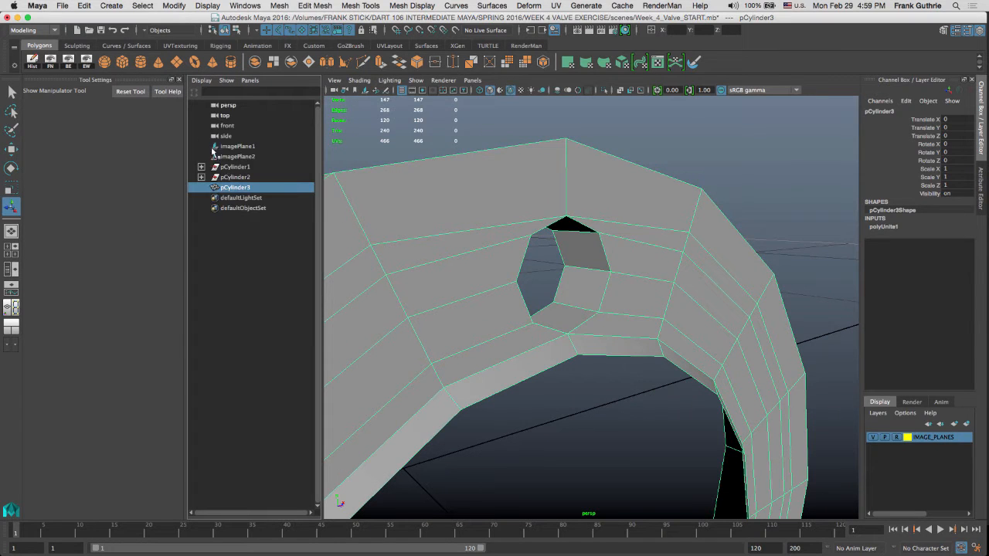
{"action": "left_click", "coordinate": [178, 80]}
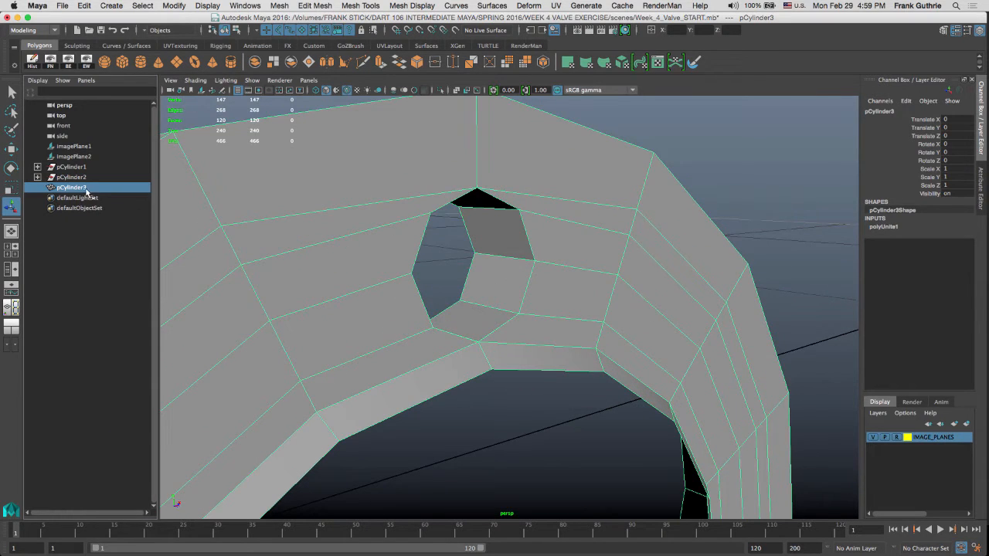
{"action": "left_click", "coordinate": [31, 64]}
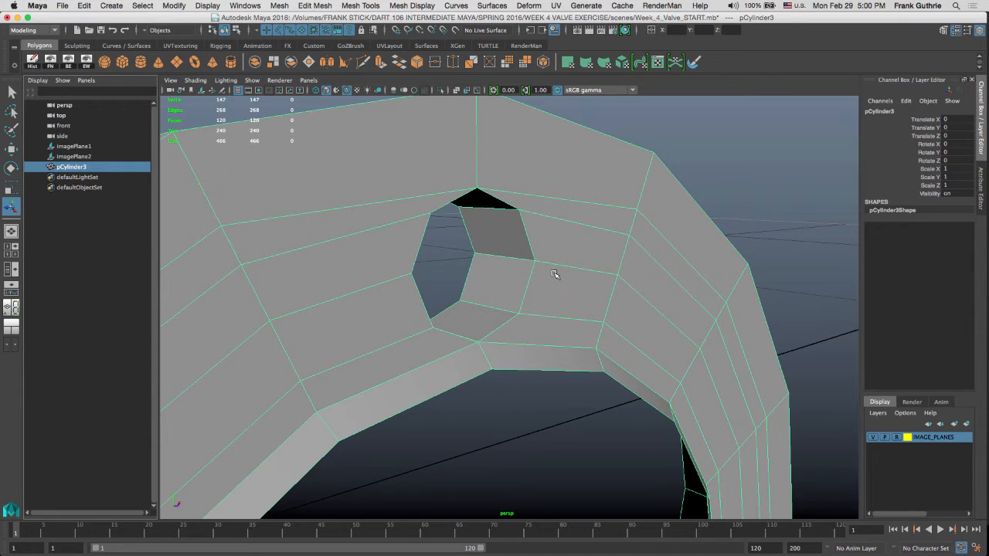
Step: Preview the combined flange smoothed, inspect the bolt hole from several angles, and return to the unsmoothed display
{"action": "left_click_drag", "start_coordinate": [510, 252], "coordinate": [516, 246], "text": "alt"}
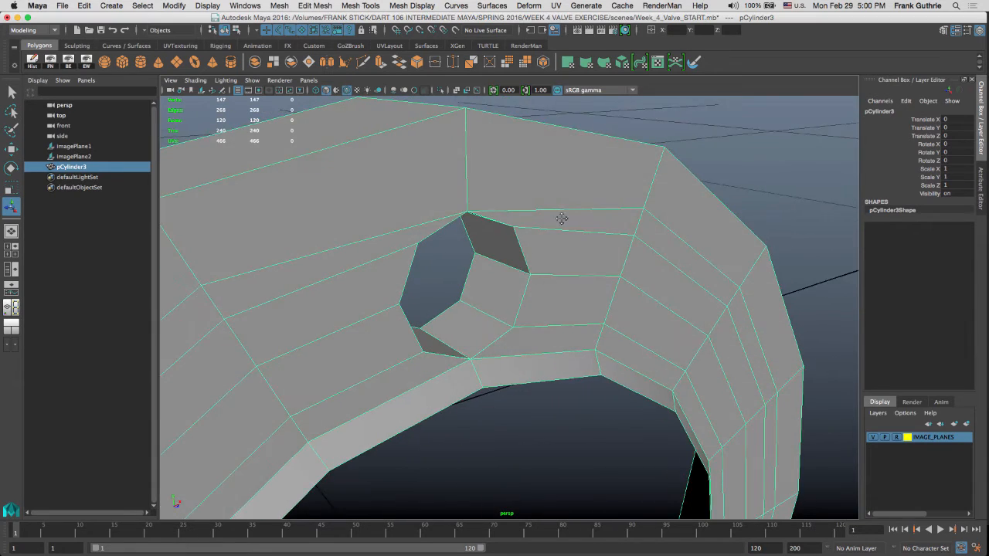
{"action": "middle_click_drag", "start_coordinate": [562, 219], "coordinate": [575, 219], "text": "alt"}
{"action": "left_click_drag", "start_coordinate": [562, 215], "coordinate": [554, 219], "text": "alt"}
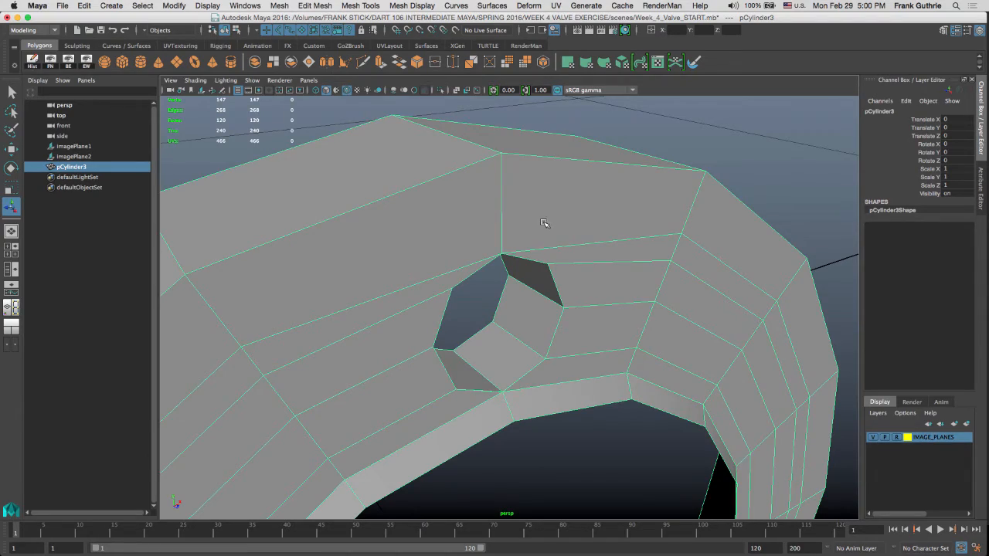
{"action": "left_click_drag", "start_coordinate": [542, 221], "coordinate": [514, 211], "text": "alt"}
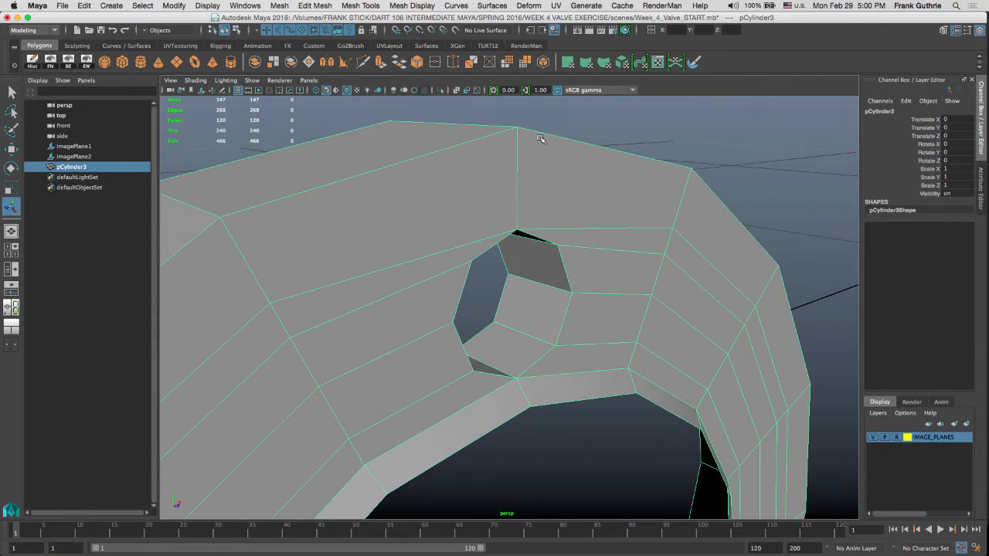
{"action": "left_click_drag", "start_coordinate": [541, 138], "coordinate": [534, 157], "text": "alt"}
{"action": "key", "text": "3"}
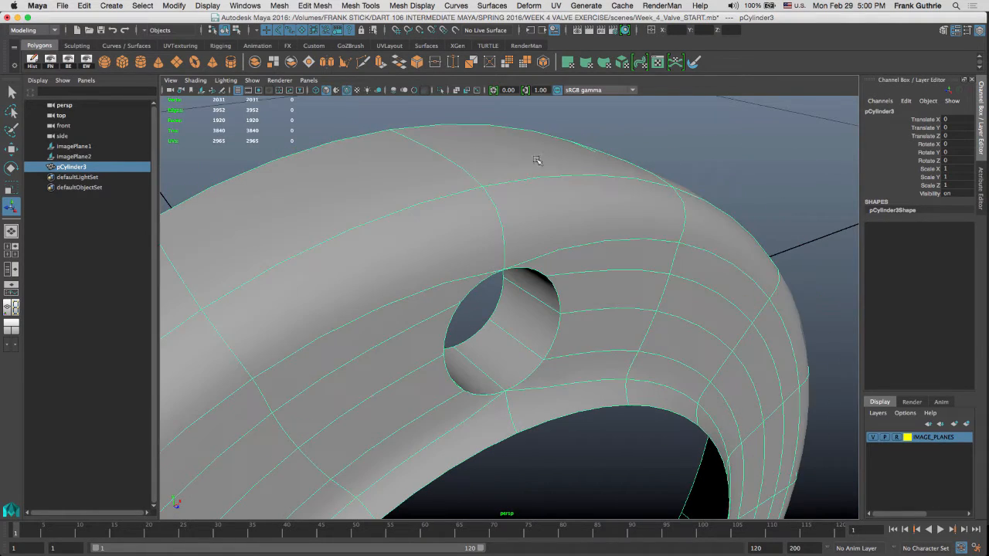
{"action": "left_click", "coordinate": [768, 189]}
{"action": "mouse_move", "coordinate": [768, 190]}
{"action": "left_mouse_down", "text": "alt"}
{"action": "mouse_move", "coordinate": [645, 221]}
{"action": "mouse_move", "coordinate": [549, 217]}
{"action": "mouse_move", "coordinate": [532, 235]}
{"action": "mouse_move", "coordinate": [622, 243]}
{"action": "mouse_move", "coordinate": [673, 229]}
{"action": "mouse_move", "coordinate": [662, 221]}
{"action": "mouse_move", "coordinate": [611, 227]}
{"action": "mouse_move", "coordinate": [638, 233]}
{"action": "mouse_move", "coordinate": [620, 223]}
{"action": "mouse_move", "coordinate": [515, 265]}
{"action": "mouse_move", "coordinate": [543, 250]}
{"action": "left_mouse_up", "text": "alt"}
{"action": "left_click", "coordinate": [346, 91]}
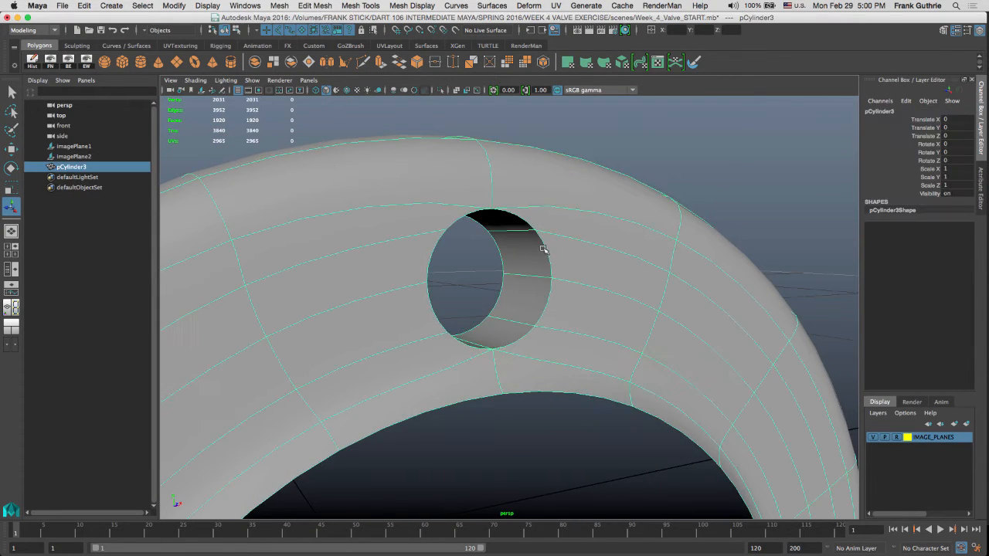
{"action": "left_click_drag", "start_coordinate": [475, 214], "coordinate": [506, 195], "text": "alt"}
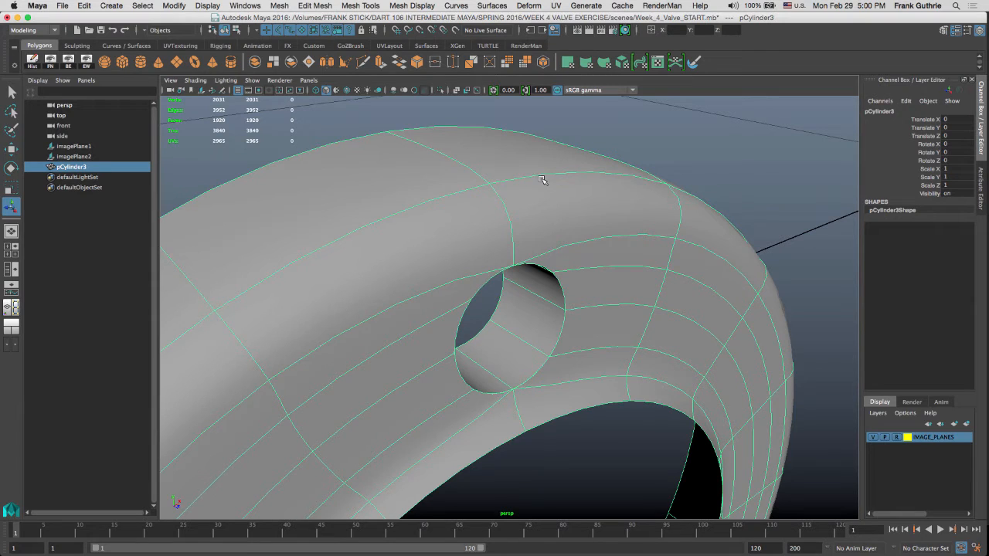
{"action": "key", "text": "1"}
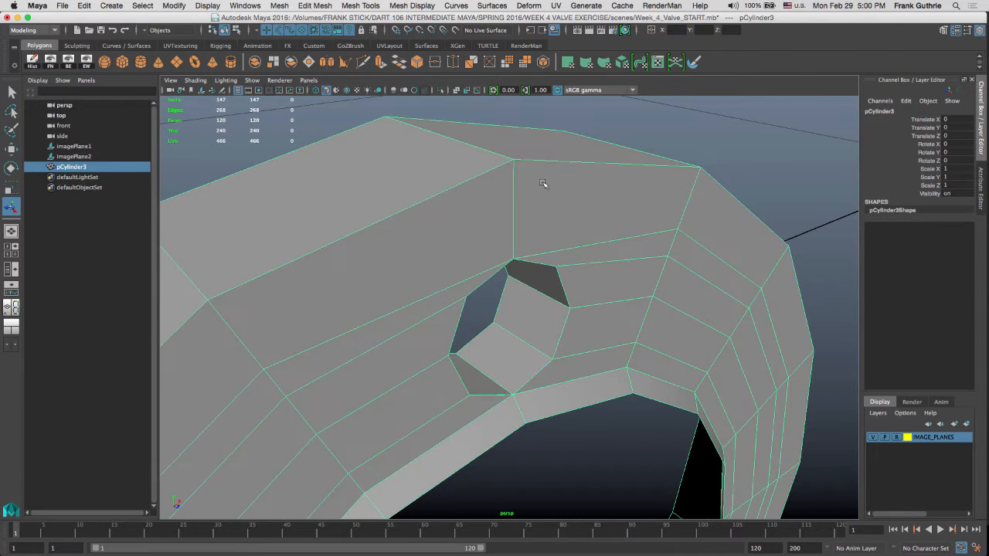
Step: Examine the seam between the bolt-hole walls and the flange face, closing in on the hole's lowest vertex
{"action": "left_click_drag", "start_coordinate": [544, 184], "coordinate": [563, 155], "text": "alt"}
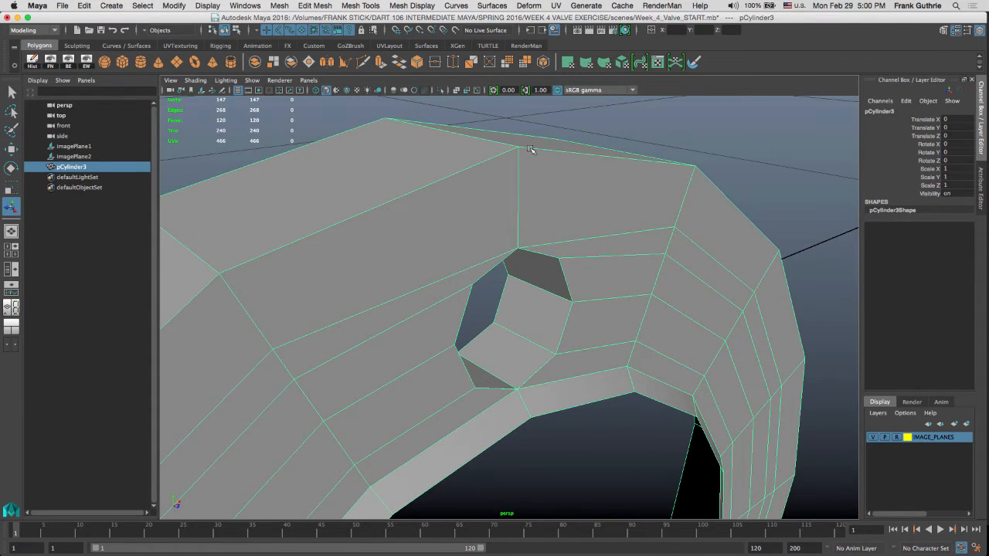
{"action": "left_click_drag", "start_coordinate": [586, 302], "coordinate": [530, 325], "text": "alt"}
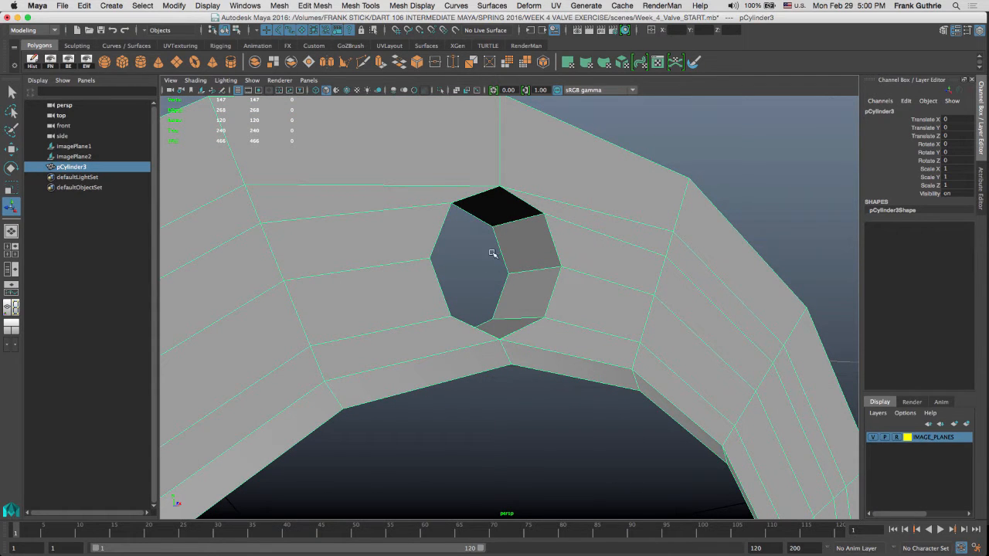
{"action": "left_click_drag", "start_coordinate": [492, 279], "coordinate": [566, 251], "text": "alt"}
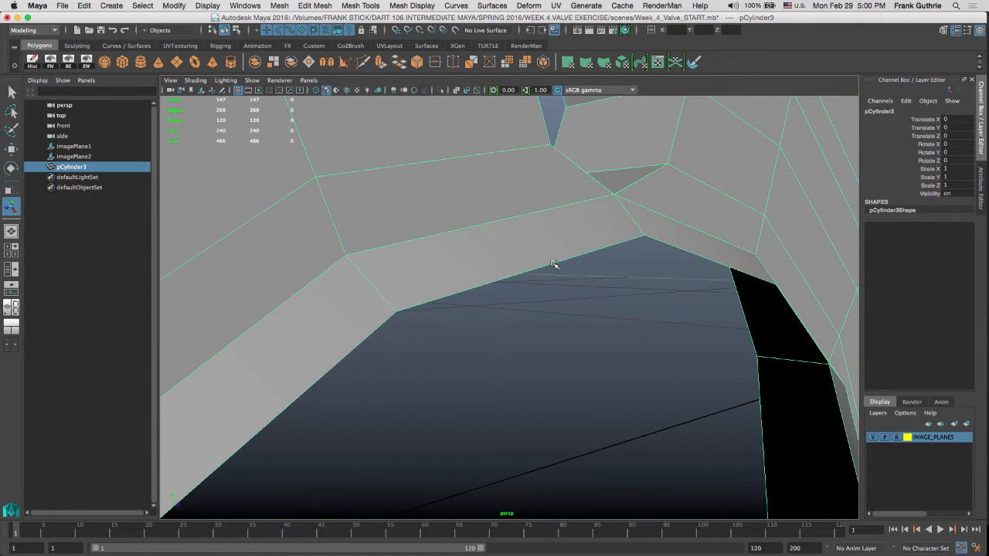
{"action": "left_click_drag", "start_coordinate": [587, 219], "coordinate": [521, 311], "text": "alt"}
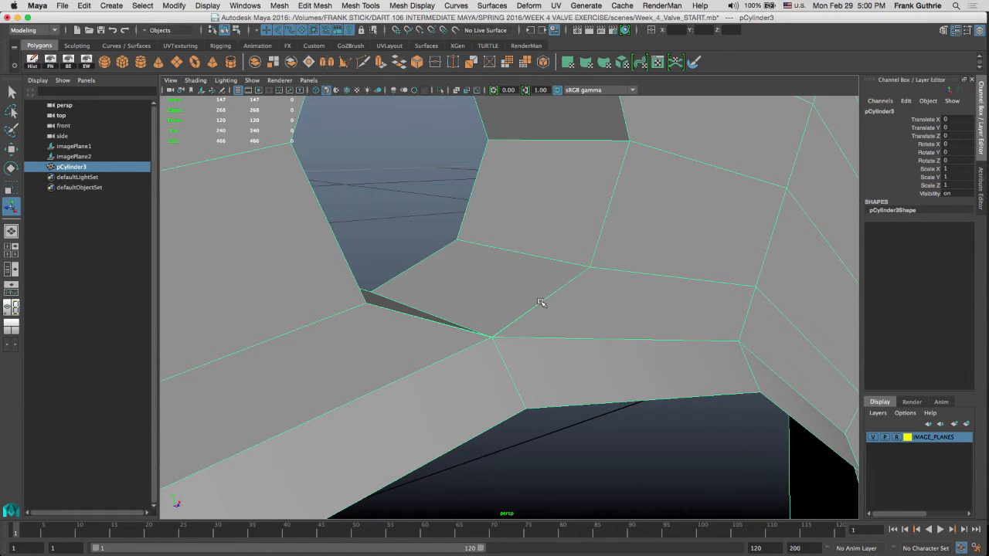
{"action": "left_click_drag", "start_coordinate": [545, 297], "coordinate": [502, 129], "text": "alt"}
{"action": "left_click_drag", "start_coordinate": [514, 222], "coordinate": [645, 243], "text": "alt"}
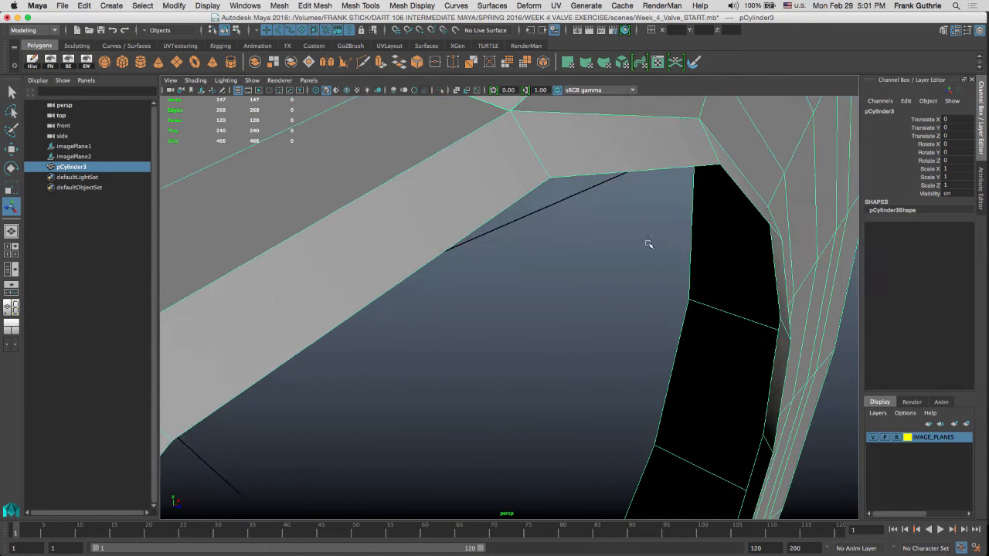
{"action": "left_click_drag", "start_coordinate": [572, 200], "coordinate": [540, 203], "text": "alt"}
{"action": "left_click_drag", "start_coordinate": [519, 143], "coordinate": [442, 199], "text": "alt"}
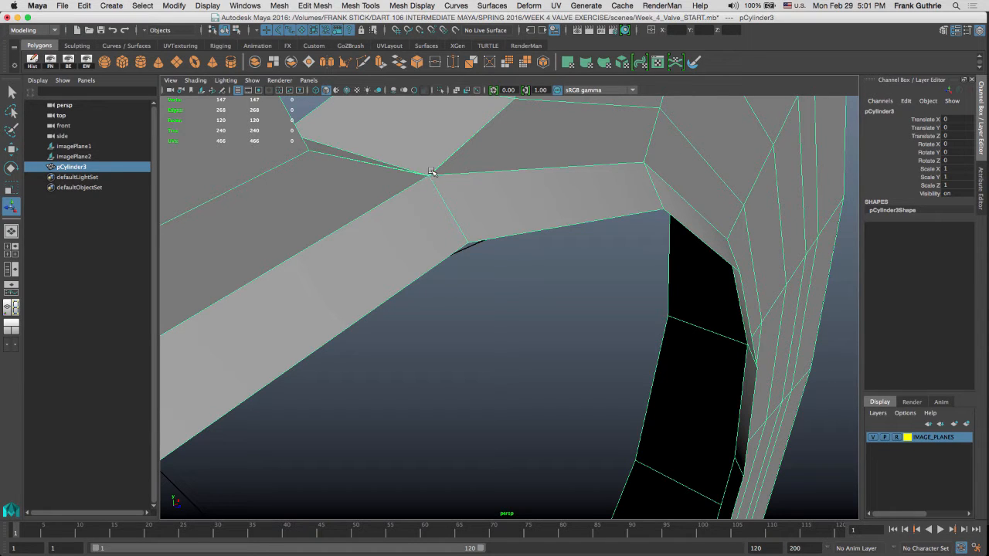
{"action": "left_click_drag", "start_coordinate": [466, 186], "coordinate": [480, 202], "text": "alt"}
Step: Select the border edge loop where the bolt hole meets the flange face and inspect its lowest vertex up close
{"action": "right_click_drag", "start_coordinate": [481, 202], "coordinate": [474, 165]}
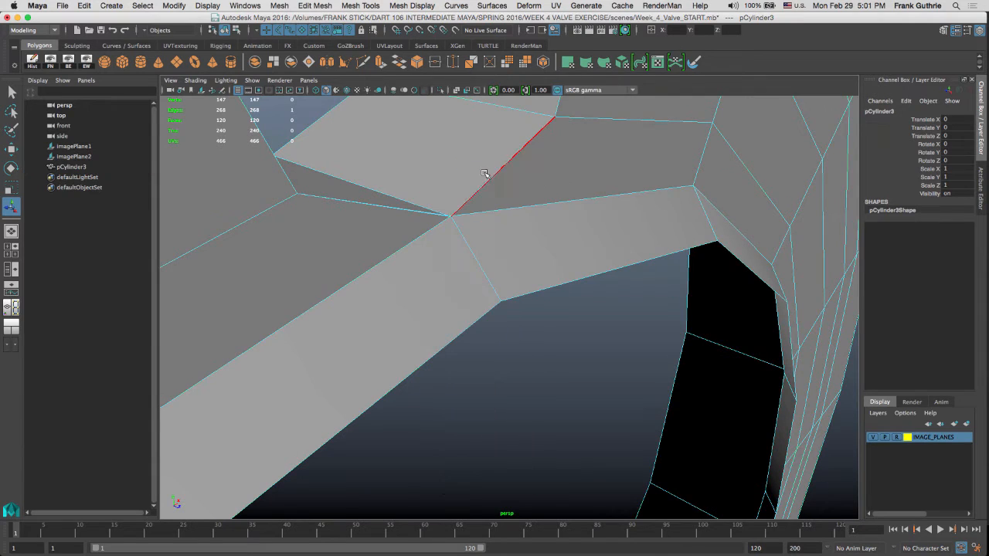
{"action": "double_click", "coordinate": [482, 188]}
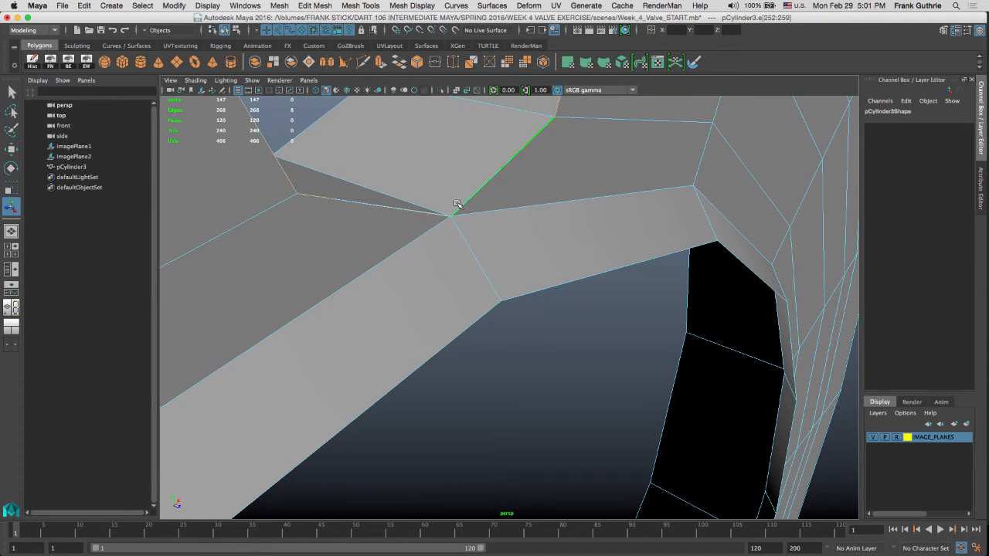
{"action": "left_click_drag", "start_coordinate": [462, 204], "coordinate": [534, 238], "text": "alt"}
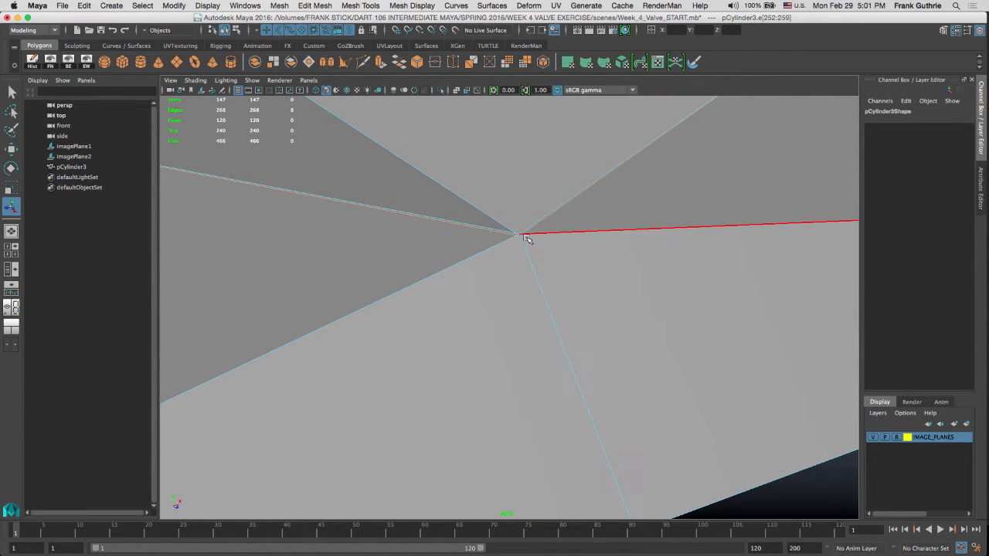
{"action": "right_click_drag", "start_coordinate": [522, 235], "coordinate": [266, 274], "text": "alt"}
{"action": "right_click_drag", "start_coordinate": [582, 275], "coordinate": [271, 216], "text": "alt"}
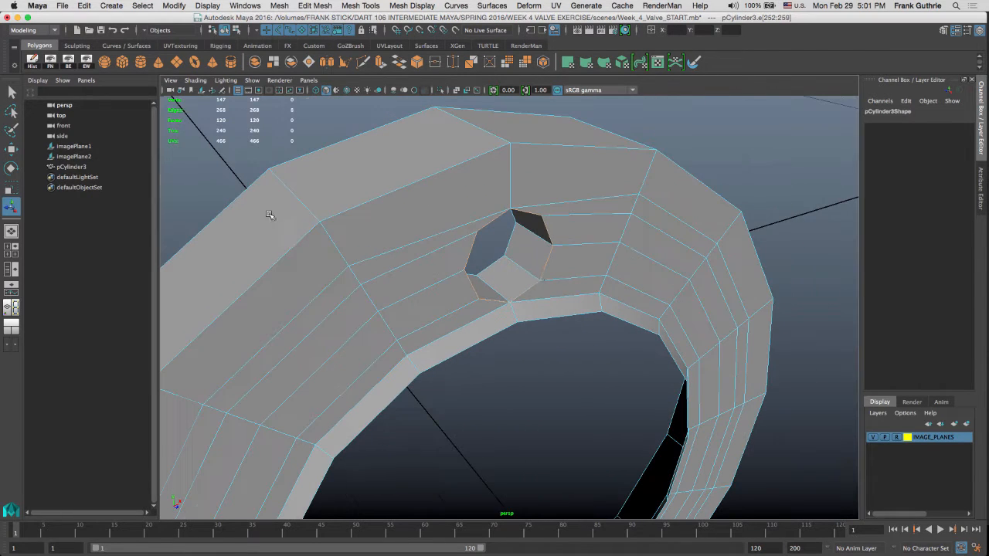
Step: Select the open border edge loop at the far end of the bolt-hole walls and check it from close range
{"action": "right_click_drag", "start_coordinate": [529, 273], "coordinate": [523, 277]}
{"action": "double_click", "coordinate": [508, 245]}
{"action": "left_click_drag", "start_coordinate": [489, 238], "coordinate": [649, 215], "text": "alt"}
{"action": "mouse_move", "coordinate": [504, 220]}
{"action": "left_mouse_down", "text": "alt"}
{"action": "mouse_move", "coordinate": [521, 221]}
{"action": "mouse_move", "coordinate": [506, 235]}
{"action": "left_mouse_up", "text": "alt"}
{"action": "right_click_drag", "start_coordinate": [519, 236], "coordinate": [570, 235], "text": "alt"}
{"action": "left_click_drag", "start_coordinate": [521, 207], "coordinate": [512, 235], "text": "alt"}
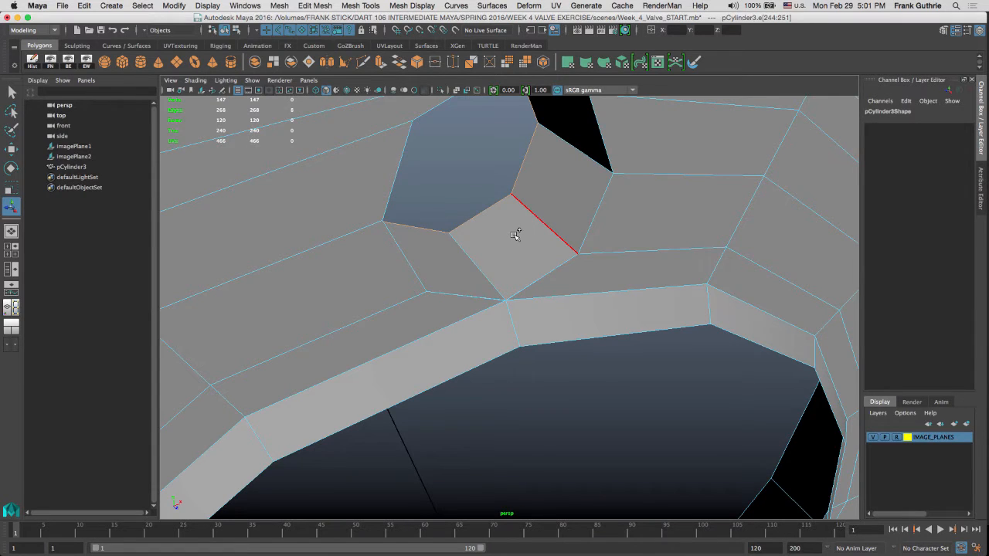
Step: Convert the selected border edge loop at the far end of the bolt hole into a selection of its wall faces
{"action": "right_click", "coordinate": [515, 234], "text": "shift"}
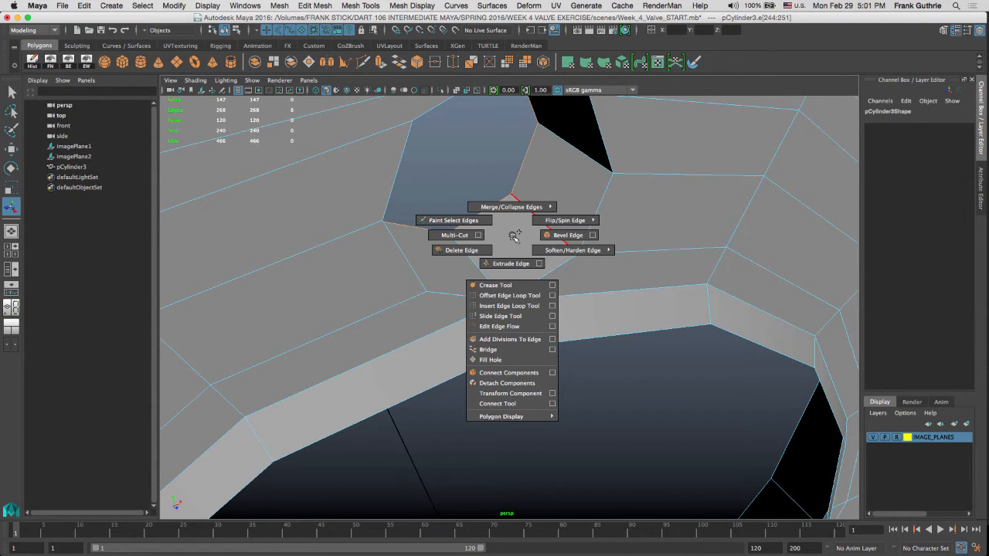
{"action": "left_click", "coordinate": [516, 234]}
{"action": "right_click", "coordinate": [516, 236]}
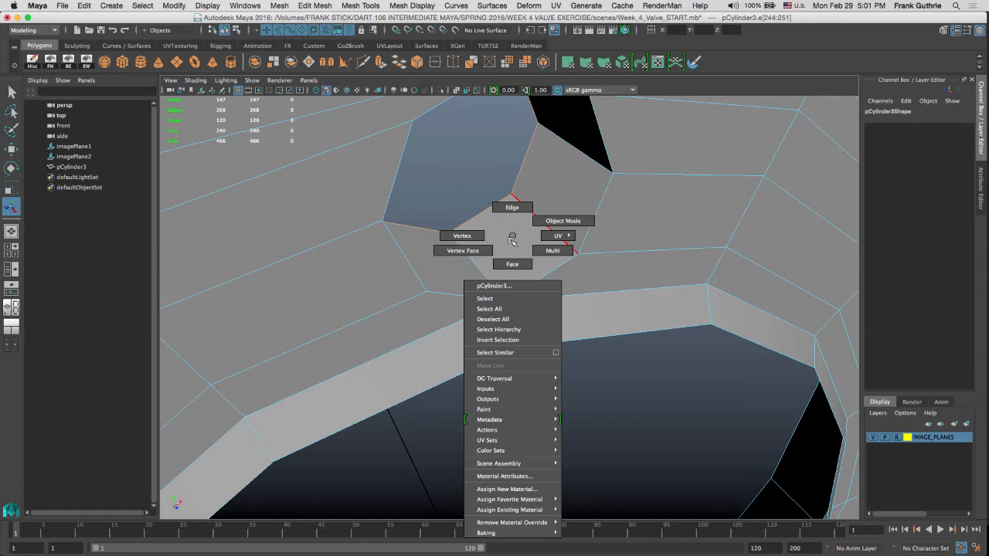
{"action": "right_click_drag", "start_coordinate": [513, 238], "coordinate": [513, 238]}
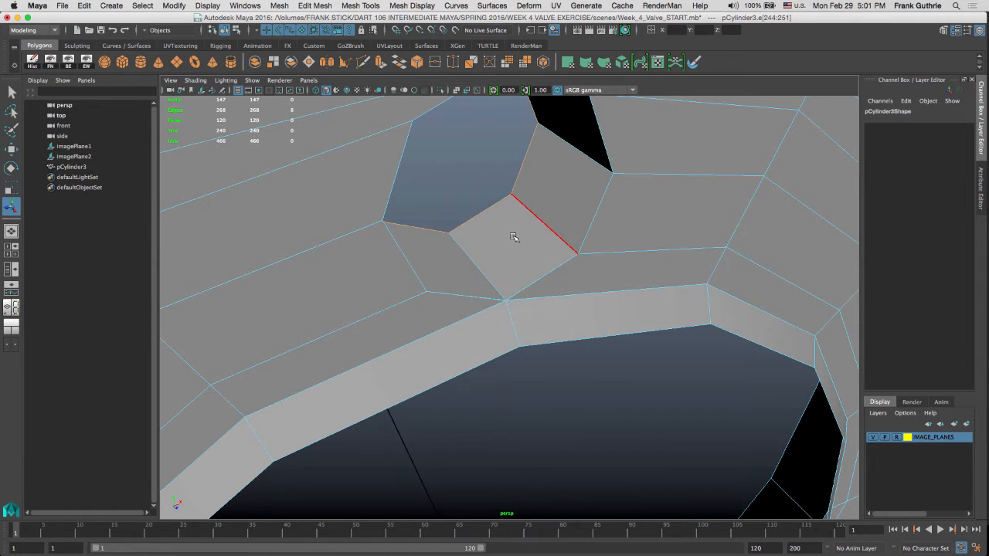
{"action": "left_click", "coordinate": [141, 7]}
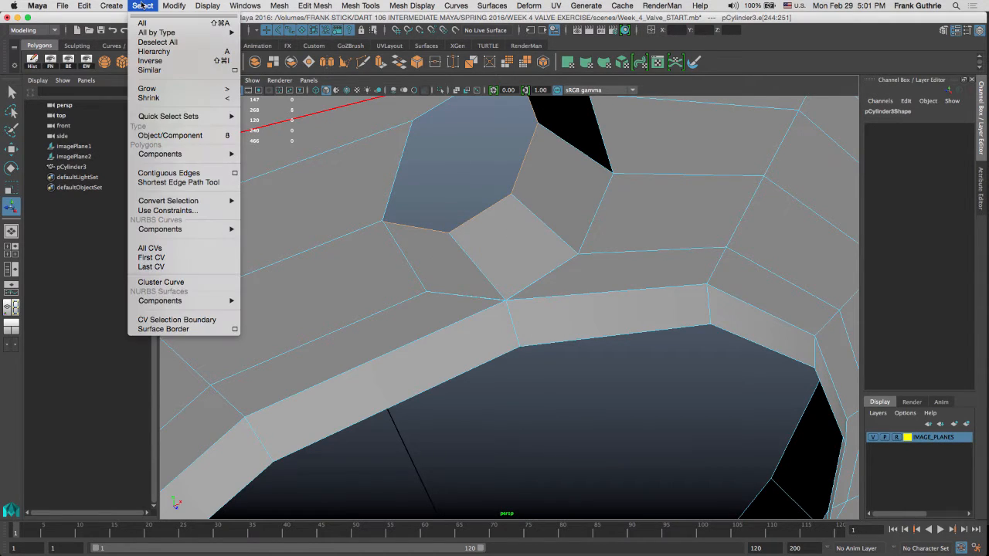
{"action": "mouse_move", "coordinate": [186, 201]}
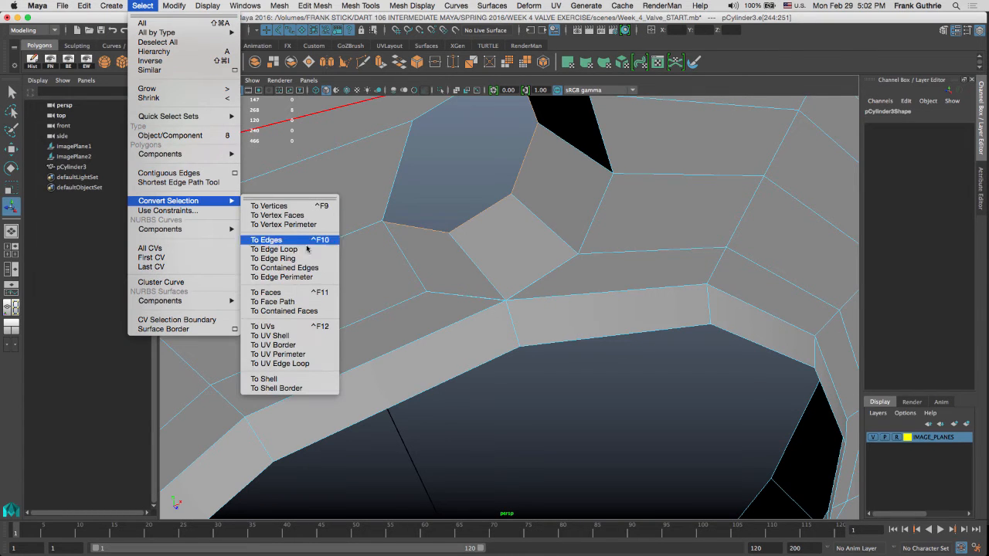
{"action": "left_click", "coordinate": [291, 292]}
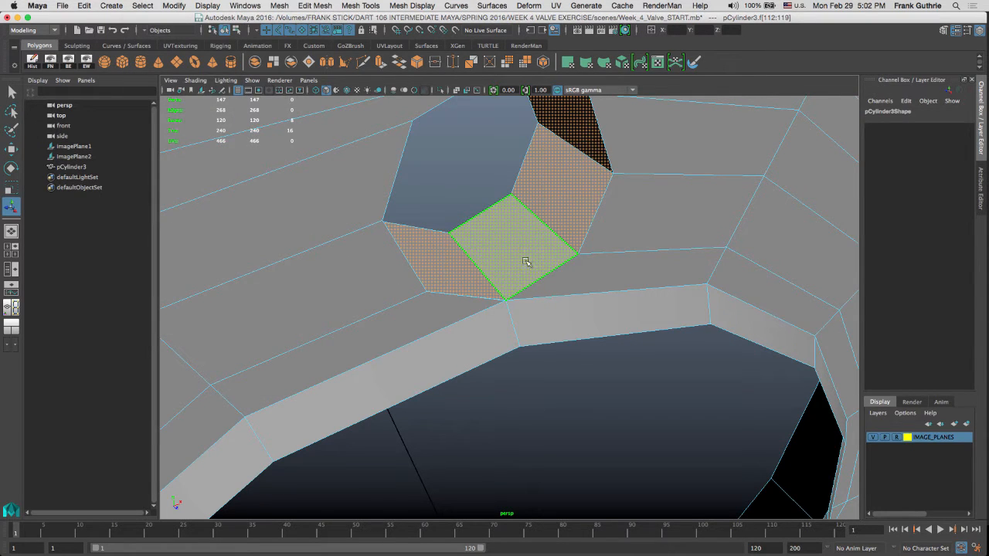
Step: Try moving the selected bolt-hole wall faces downward, and undo the move
{"action": "key", "text": "w"}
{"action": "left_click_drag", "start_coordinate": [570, 257], "coordinate": [516, 273], "text": "alt"}
{"action": "left_click_drag", "start_coordinate": [464, 158], "coordinate": [459, 196]}
{"action": "key", "text": "super+z"}
Step: Examine the selected bolt-hole wall faces from several angles, checking where their lowest vertex meets the flange's inner rim
{"action": "left_click_drag", "start_coordinate": [576, 356], "coordinate": [607, 358], "text": "alt"}
{"action": "right_click_drag", "start_coordinate": [517, 355], "coordinate": [541, 302], "text": "alt"}
{"action": "mouse_move", "coordinate": [541, 302]}
{"action": "left_mouse_down", "text": "alt"}
{"action": "mouse_move", "coordinate": [559, 281]}
{"action": "mouse_move", "coordinate": [531, 304]}
{"action": "left_mouse_up", "text": "alt"}
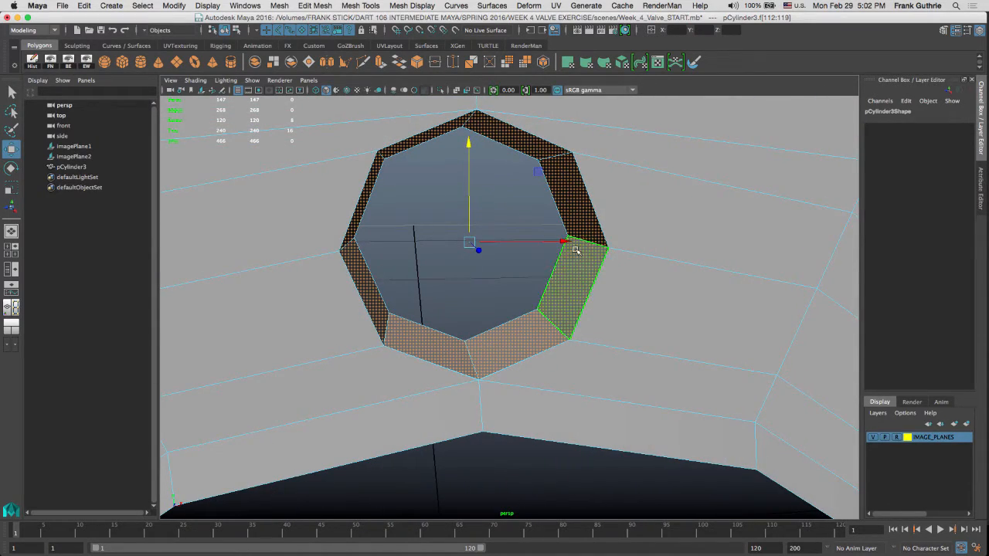
{"action": "left_click_drag", "start_coordinate": [597, 245], "coordinate": [560, 159], "text": "alt"}
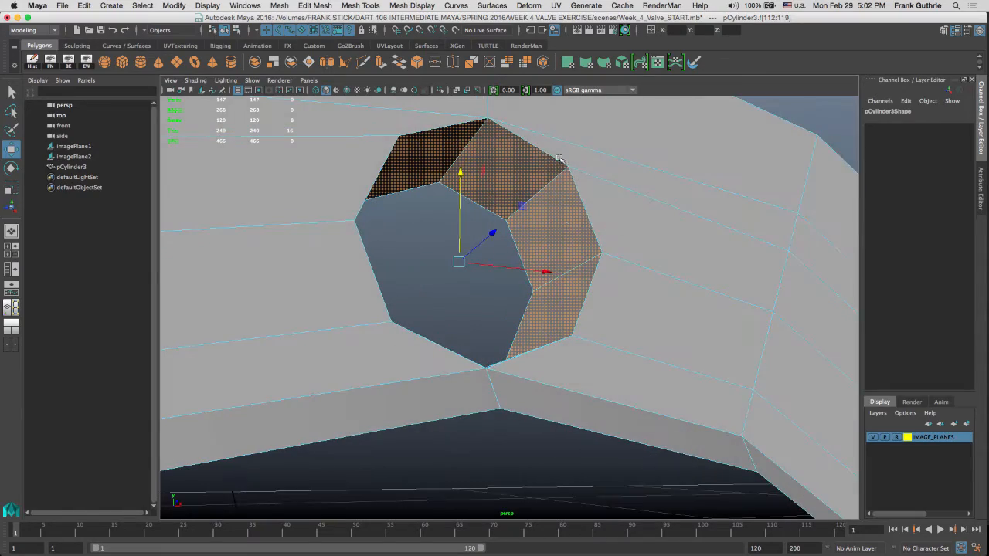
{"action": "mouse_move", "coordinate": [514, 239]}
{"action": "left_mouse_down", "text": "alt"}
{"action": "mouse_move", "coordinate": [410, 193]}
{"action": "mouse_move", "coordinate": [400, 204]}
{"action": "mouse_move", "coordinate": [449, 263]}
{"action": "mouse_move", "coordinate": [500, 265]}
{"action": "mouse_move", "coordinate": [463, 255]}
{"action": "mouse_move", "coordinate": [518, 224]}
{"action": "left_mouse_up", "text": "alt"}
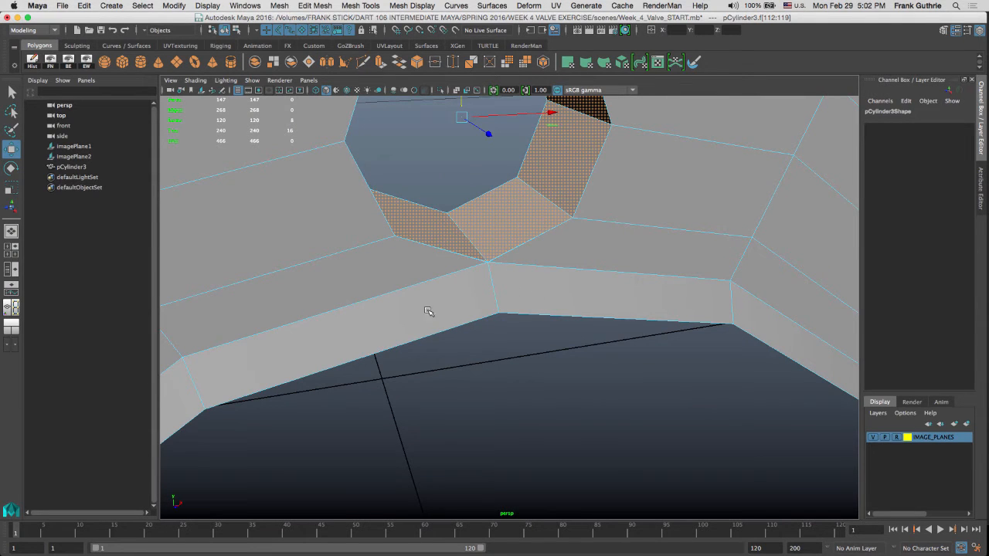
{"action": "left_click_drag", "start_coordinate": [428, 309], "coordinate": [528, 278], "text": "alt"}
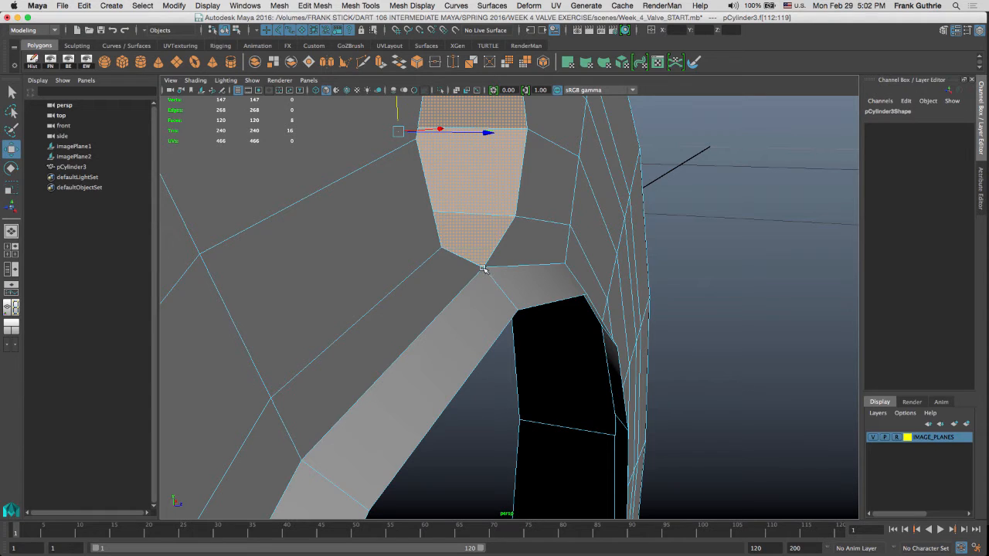
{"action": "left_click_drag", "start_coordinate": [514, 263], "coordinate": [450, 367], "text": "alt"}
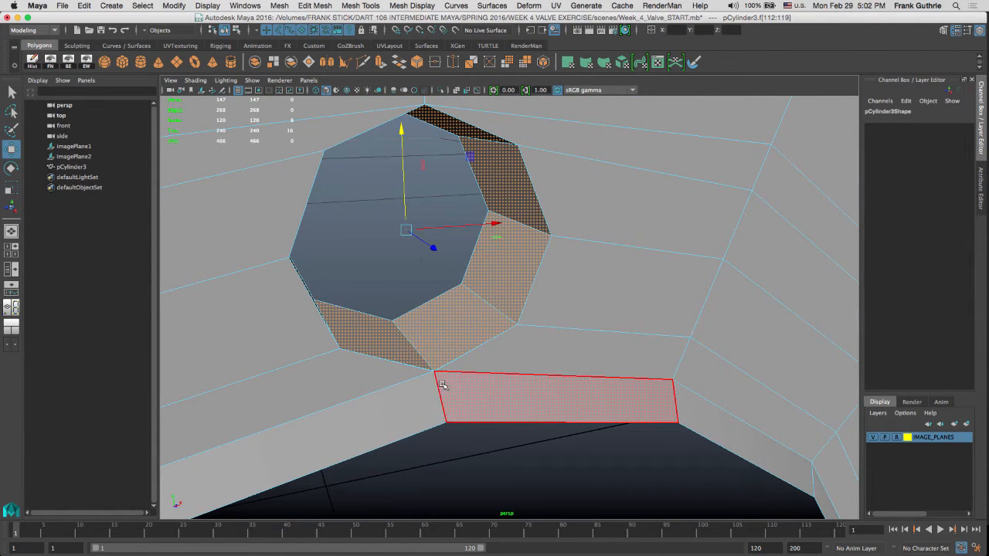
Step: Select the flange mesh as an object, highlight its border edges, and set their display width to 5.31
{"action": "right_click_drag", "start_coordinate": [445, 384], "coordinate": [400, 248]}
{"action": "left_click_drag", "start_coordinate": [456, 254], "coordinate": [462, 200], "text": "alt"}
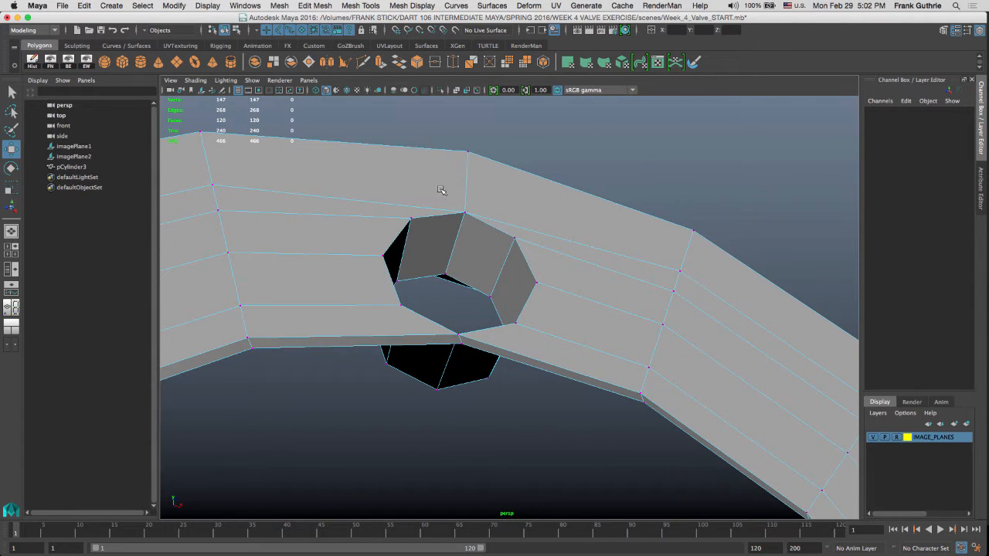
{"action": "right_click_drag", "start_coordinate": [437, 216], "coordinate": [498, 199]}
{"action": "left_click_drag", "start_coordinate": [533, 169], "coordinate": [437, 220]}
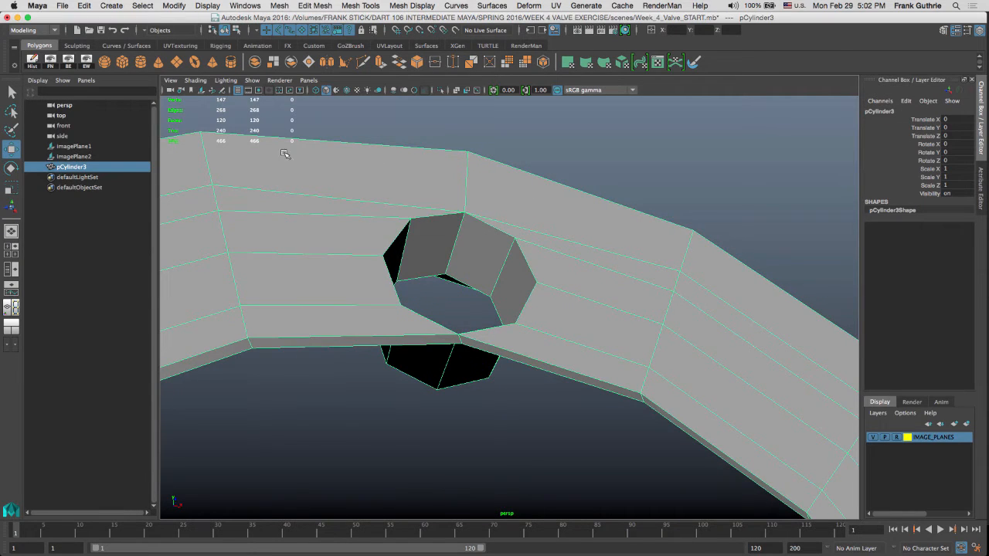
{"action": "left_click", "coordinate": [68, 66]}
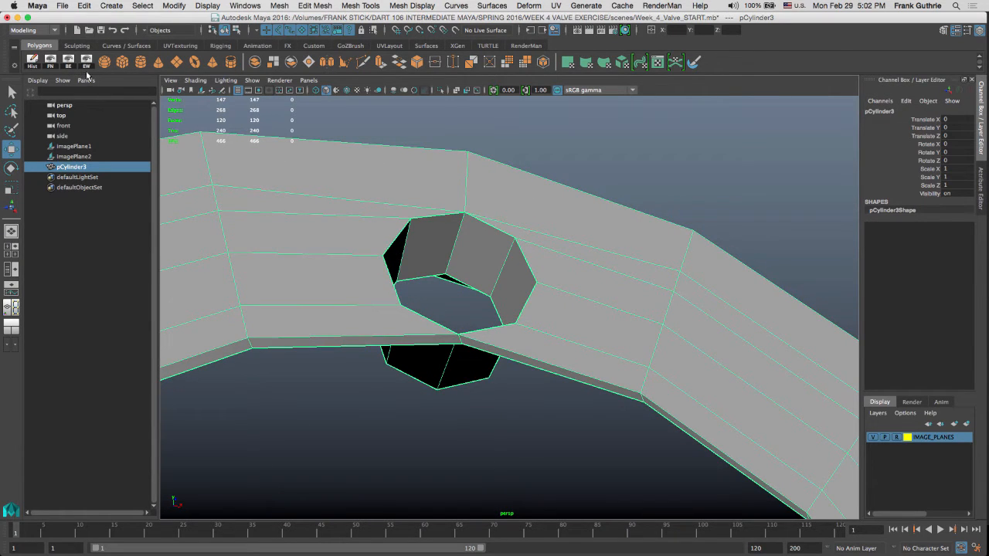
{"action": "left_click", "coordinate": [87, 65]}
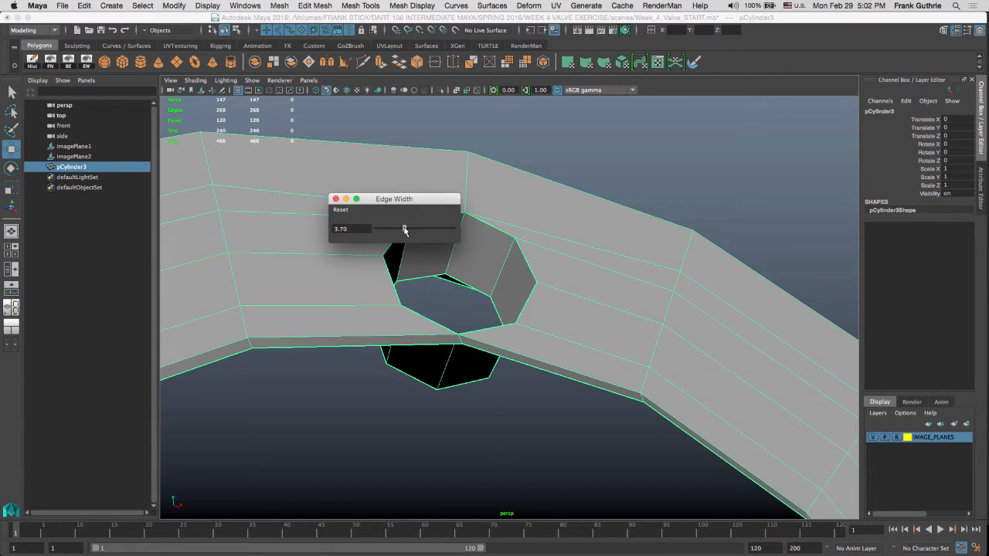
{"action": "left_click_drag", "start_coordinate": [403, 230], "coordinate": [418, 233]}
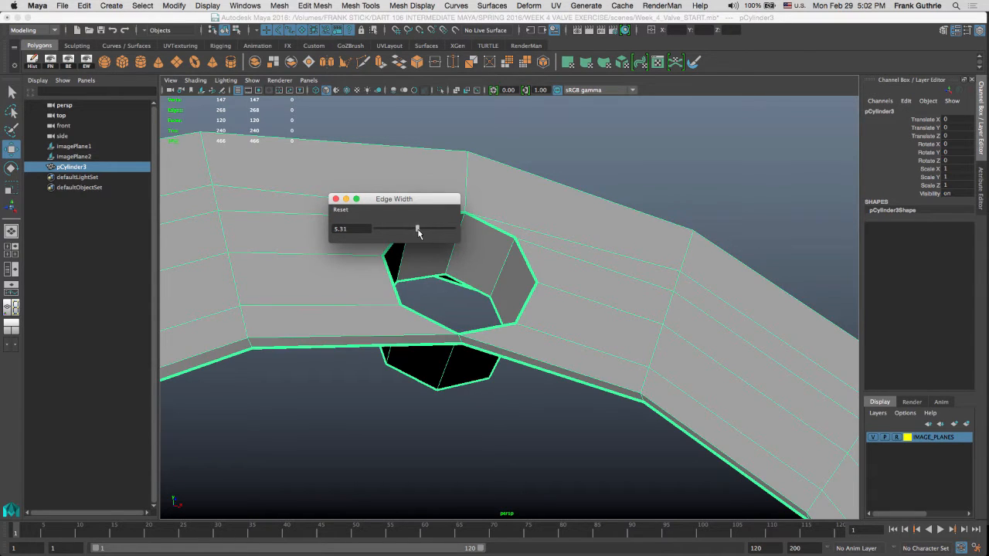
{"action": "left_click", "coordinate": [336, 200]}
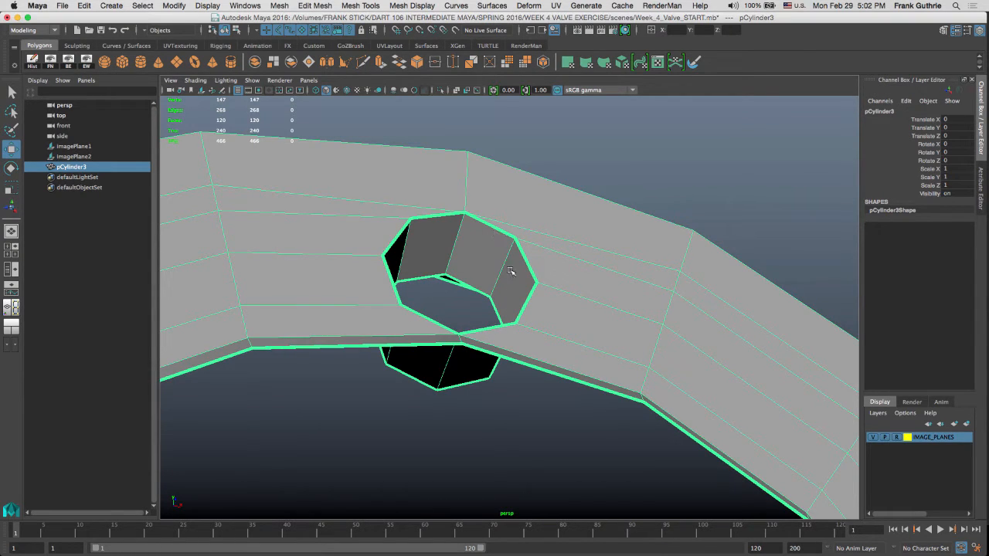
Step: Inspect the thickened border edges around the bolt hole, comparing the flange with and without it selected
{"action": "left_click_drag", "start_coordinate": [510, 271], "coordinate": [490, 229], "text": "alt"}
{"action": "middle_click_drag", "start_coordinate": [489, 302], "coordinate": [490, 236], "text": "alt"}
{"action": "right_click_drag", "start_coordinate": [490, 236], "coordinate": [531, 229], "text": "alt"}
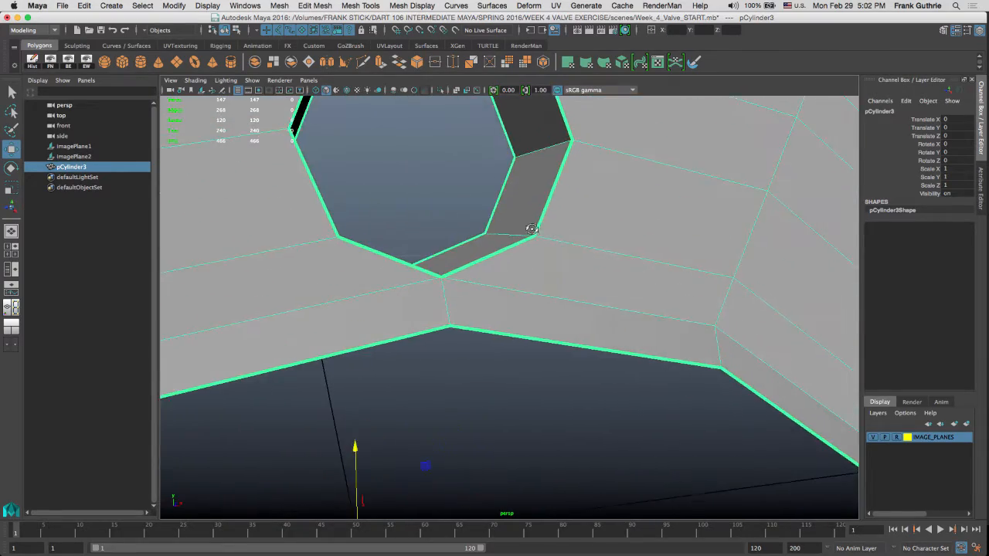
{"action": "left_click_drag", "start_coordinate": [532, 230], "coordinate": [581, 193], "text": "alt"}
{"action": "left_click", "coordinate": [456, 175]}
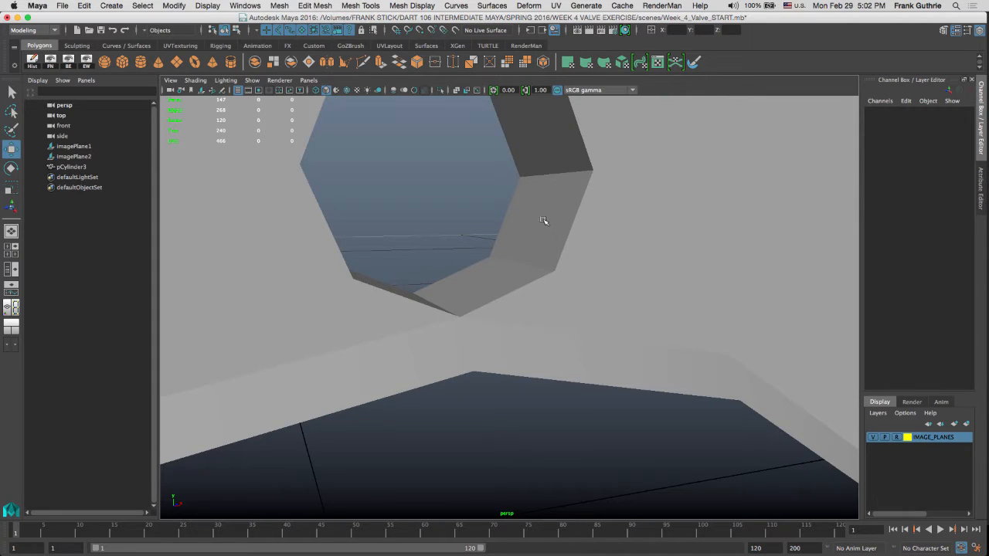
{"action": "left_click", "coordinate": [544, 221]}
{"action": "scroll", "coordinate": [598, 179], "scroll_direction": "up", "scroll_amount": 3}
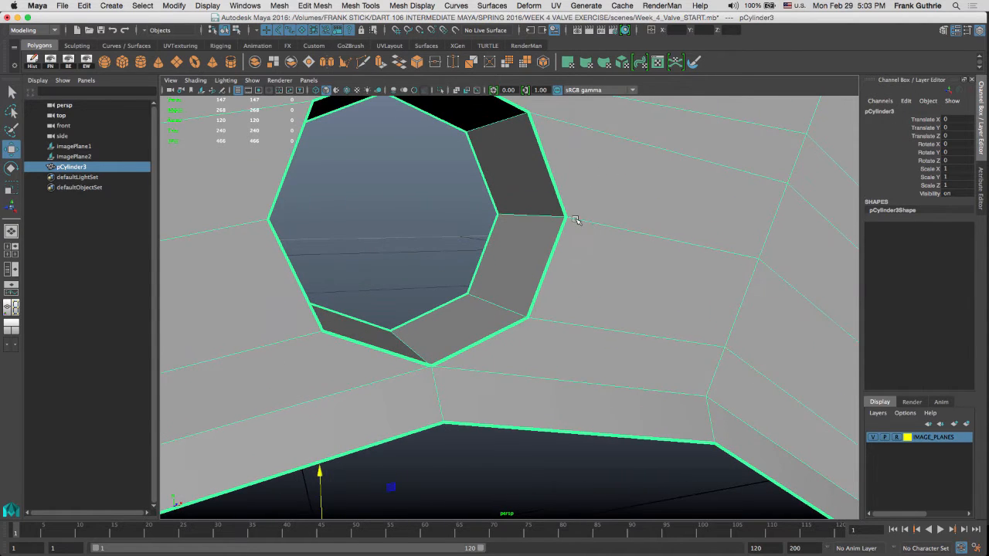
Step: Merge the two coincident vertices at the bolt hole's right-hand corner on the flange face
{"action": "right_click", "coordinate": [577, 219]}
{"action": "right_click_drag", "start_coordinate": [578, 218], "coordinate": [537, 217]}
{"action": "left_click_drag", "start_coordinate": [541, 189], "coordinate": [585, 243]}
{"action": "left_click_drag", "start_coordinate": [538, 190], "coordinate": [533, 208], "text": "alt"}
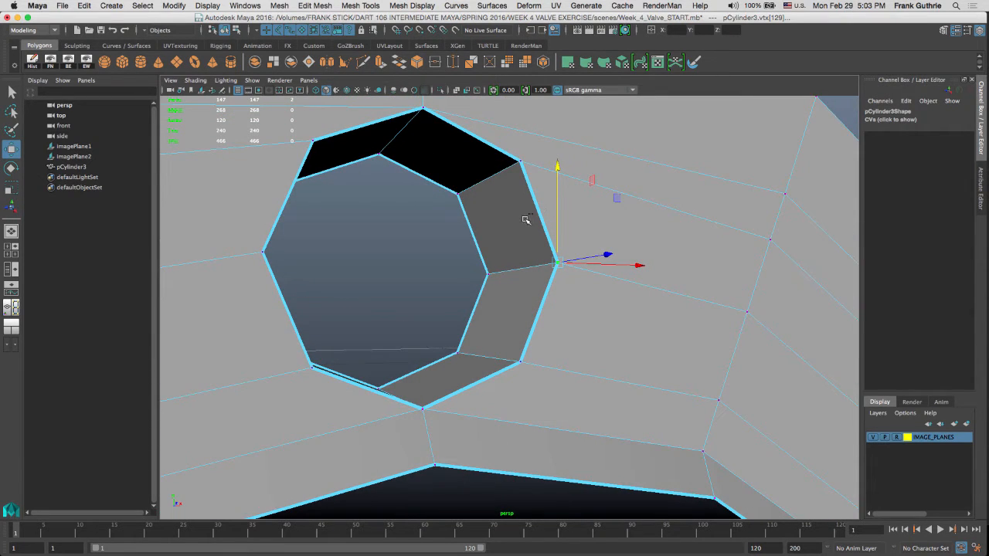
{"action": "right_click_drag", "start_coordinate": [527, 221], "coordinate": [535, 171], "text": "shift"}
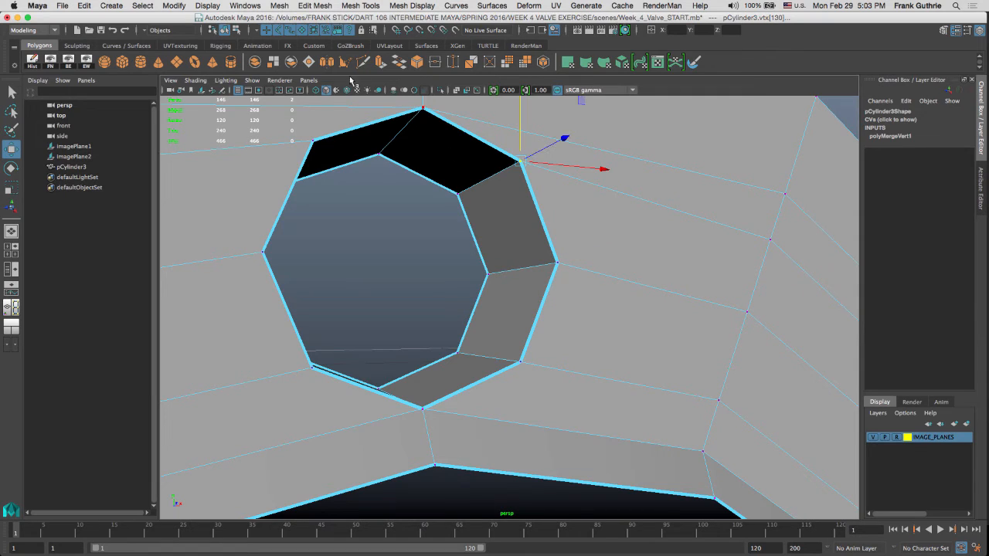
Step: Merge to Center the coincident vertex pair at the bolt hole's upper-right corner
{"action": "left_click", "coordinate": [315, 5]}
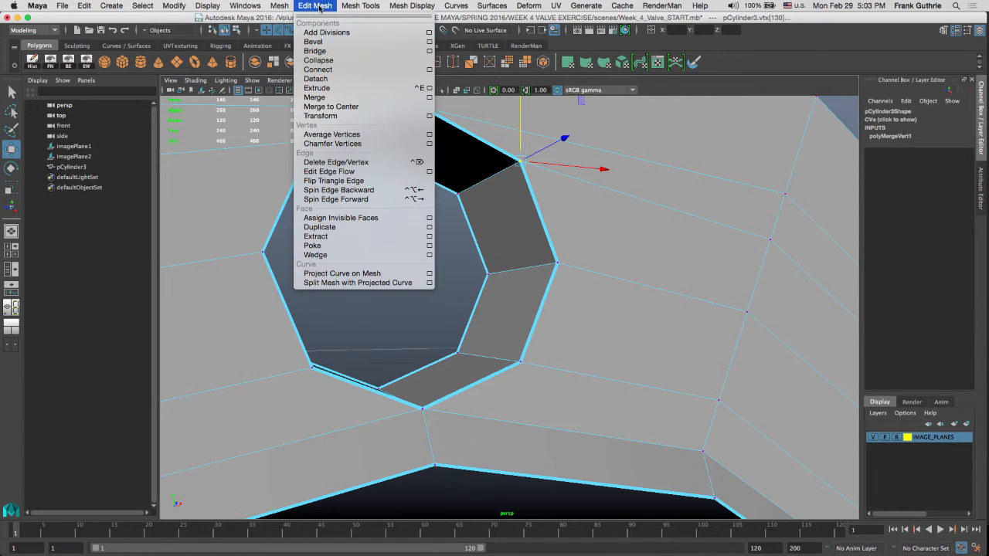
{"action": "left_click", "coordinate": [331, 107]}
{"action": "left_click_drag", "start_coordinate": [546, 181], "coordinate": [546, 229], "text": "alt"}
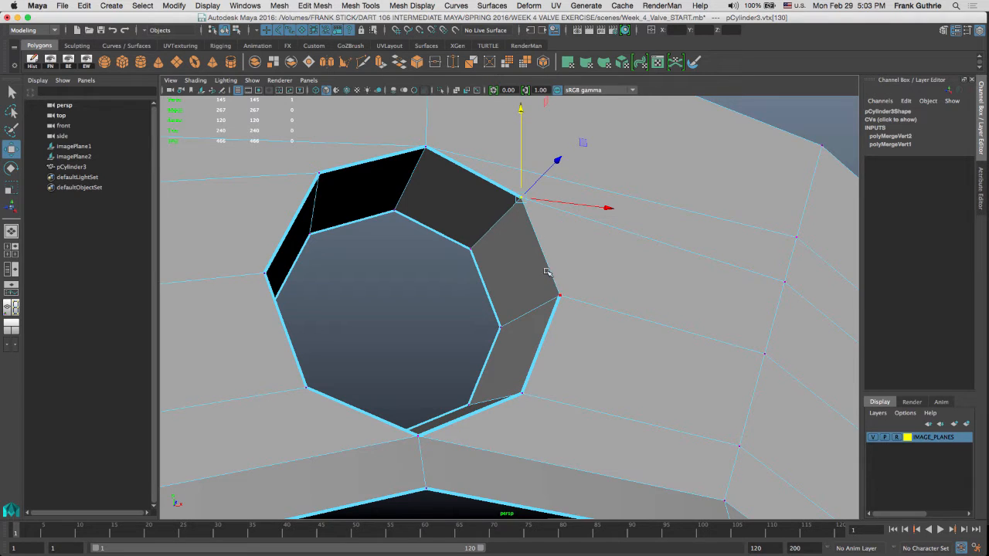
Step: Repeat the merge on the coincident vertex pairs at the bolt hole's top and upper-left corners
{"action": "left_click_drag", "start_coordinate": [432, 164], "coordinate": [481, 190], "text": "alt"}
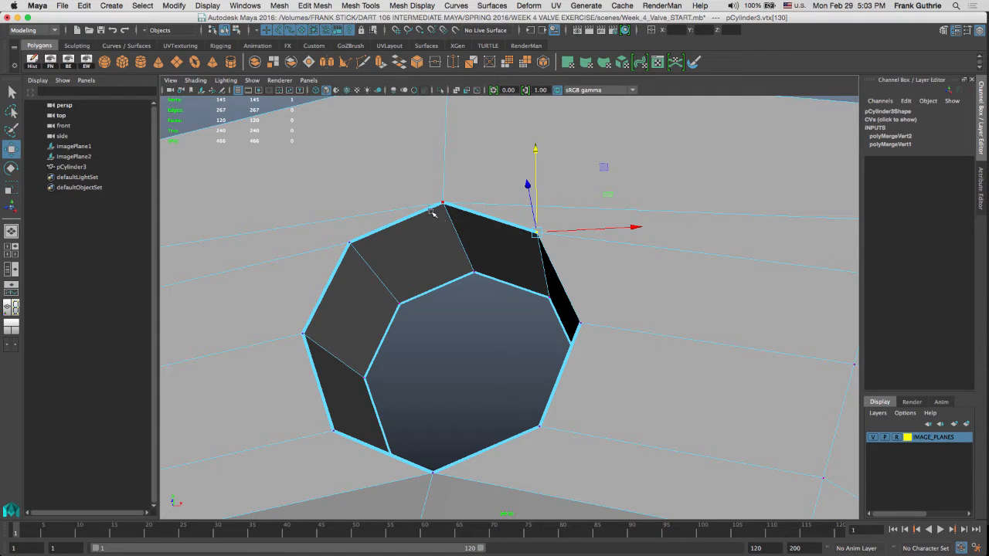
{"action": "left_click_drag", "start_coordinate": [423, 223], "coordinate": [459, 193]}
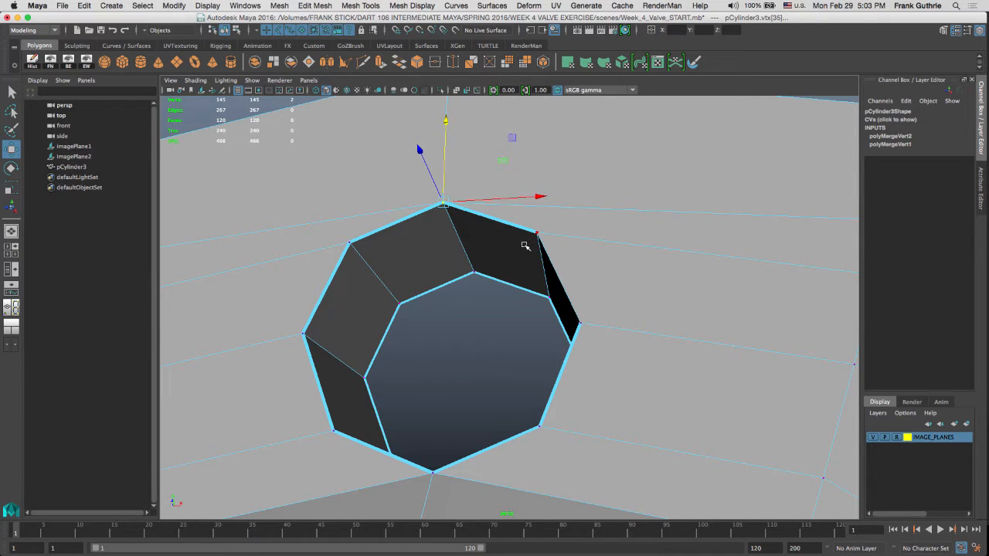
{"action": "key", "text": "g"}
{"action": "left_click_drag", "start_coordinate": [369, 229], "coordinate": [333, 266]}
{"action": "key", "text": "g"}
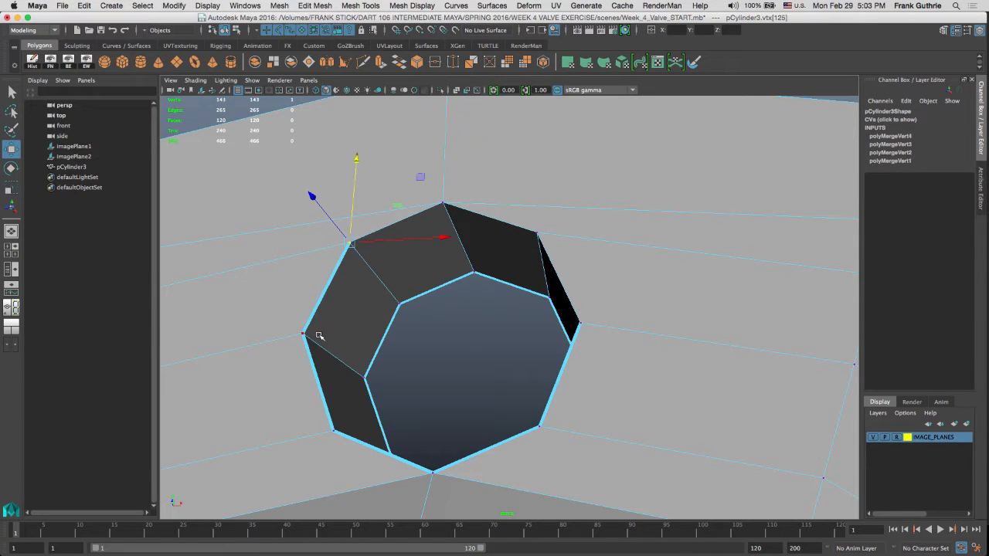
Step: Merge the coincident vertex pairs at the bolt hole's left and lower-left corners
{"action": "left_click_drag", "start_coordinate": [294, 361], "coordinate": [293, 363]}
{"action": "key", "text": "g"}
{"action": "left_click_drag", "start_coordinate": [346, 415], "coordinate": [327, 439]}
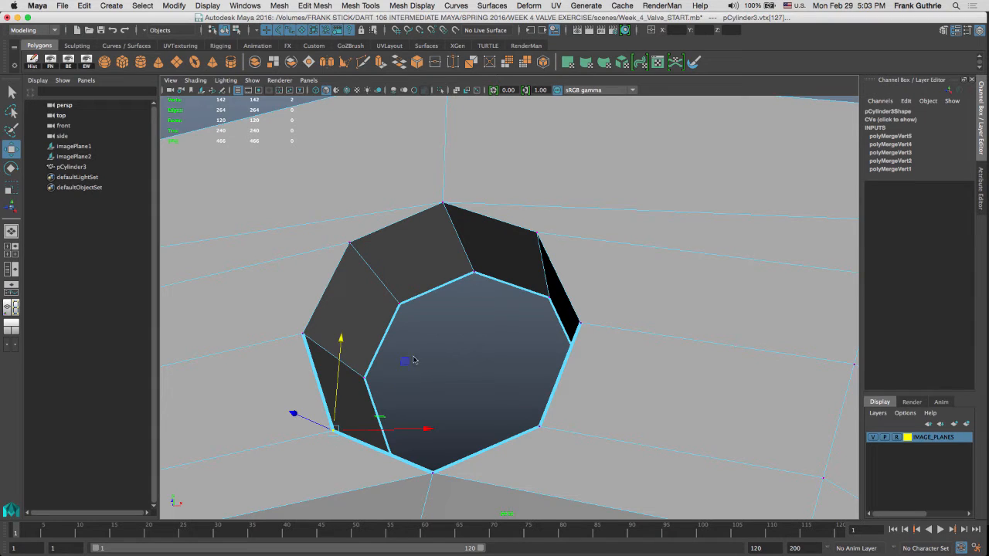
{"action": "key", "text": "g"}
Step: Merge the remaining coincident vertex pairs at the bolt hole's lowest and lower-right corners
{"action": "left_click_drag", "start_coordinate": [407, 343], "coordinate": [478, 396], "text": "alt"}
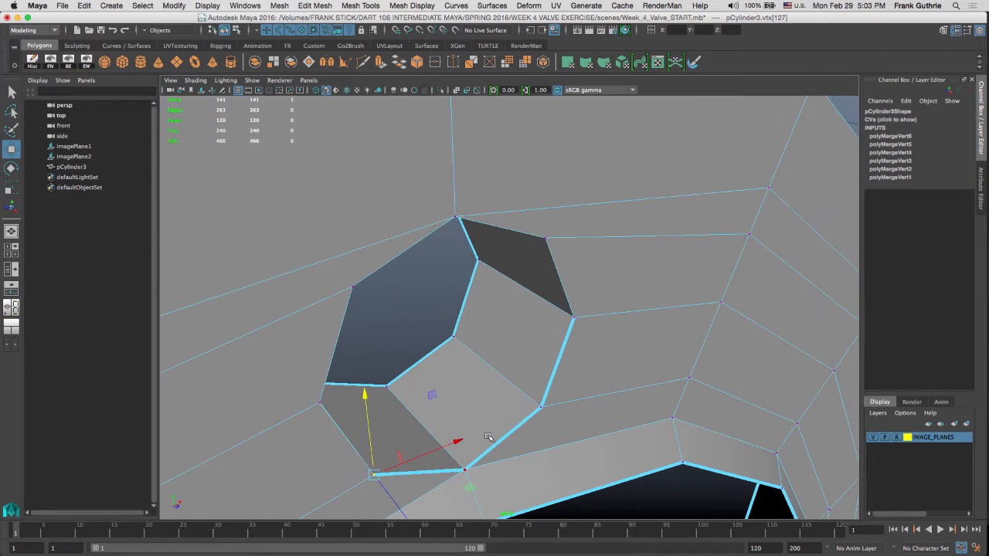
{"action": "left_click_drag", "start_coordinate": [482, 457], "coordinate": [452, 488]}
{"action": "key", "text": "g"}
{"action": "left_click_drag", "start_coordinate": [531, 419], "coordinate": [552, 398]}
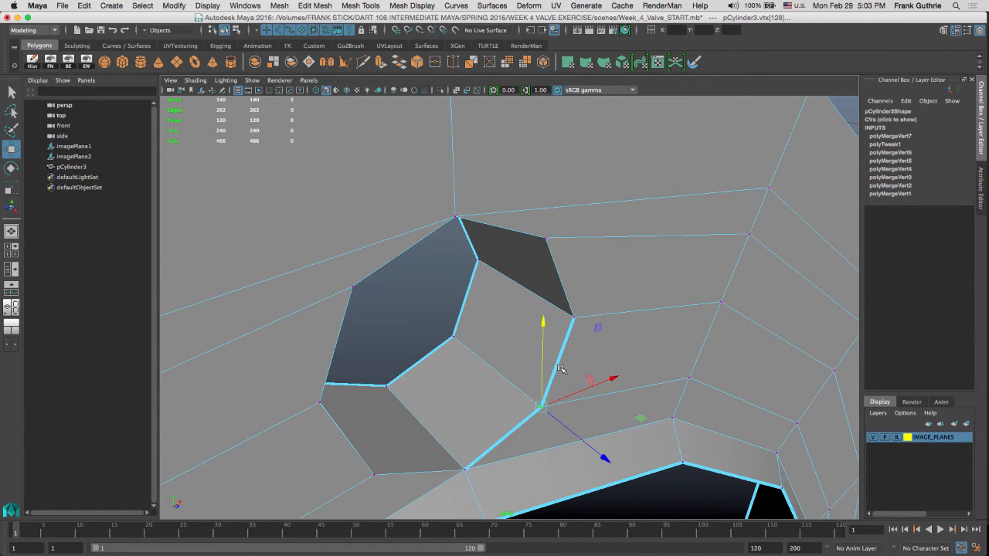
{"action": "key", "text": "g"}
Step: Preview the merged flange smoothed around the bolt hole and switch to the four-view layout
{"action": "key", "text": "f"}
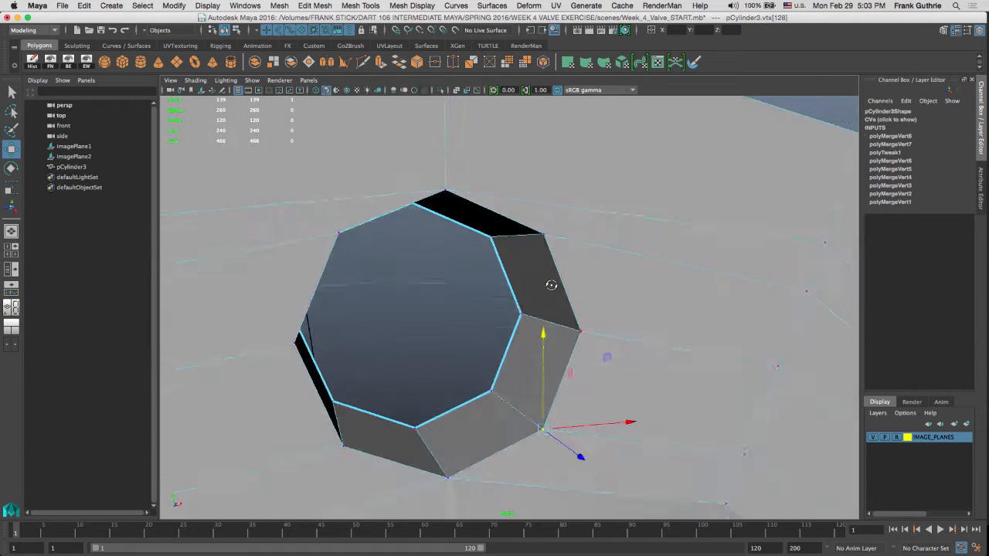
{"action": "right_click_drag", "start_coordinate": [561, 249], "coordinate": [608, 240]}
{"action": "left_click", "coordinate": [483, 255]}
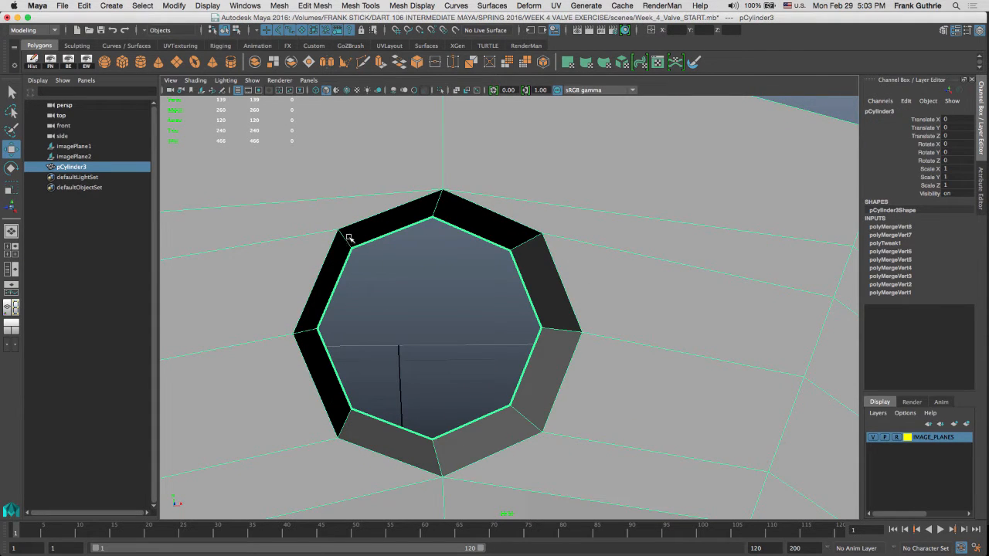
{"action": "key", "text": "3"}
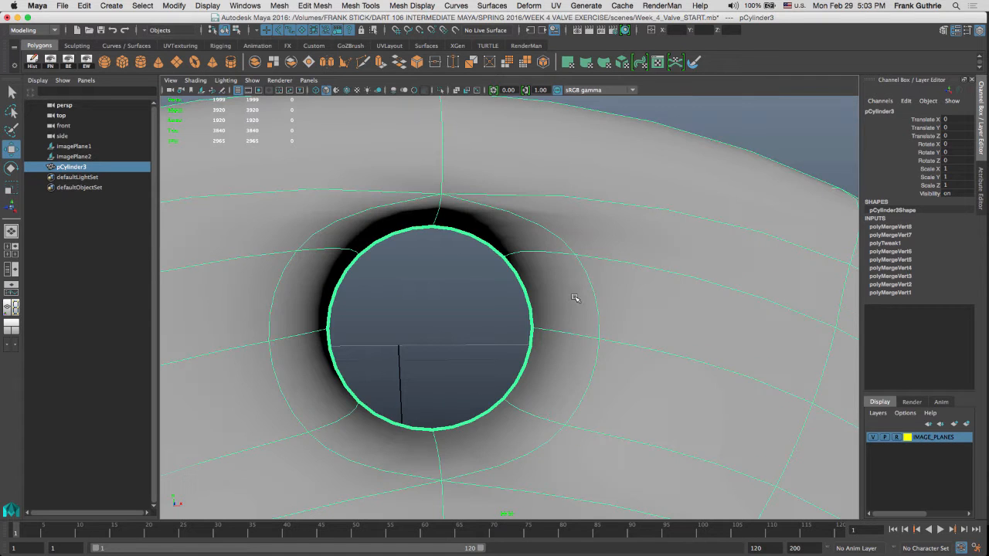
{"action": "left_click", "coordinate": [446, 303]}
{"action": "left_click_drag", "start_coordinate": [447, 303], "coordinate": [421, 288], "text": "alt"}
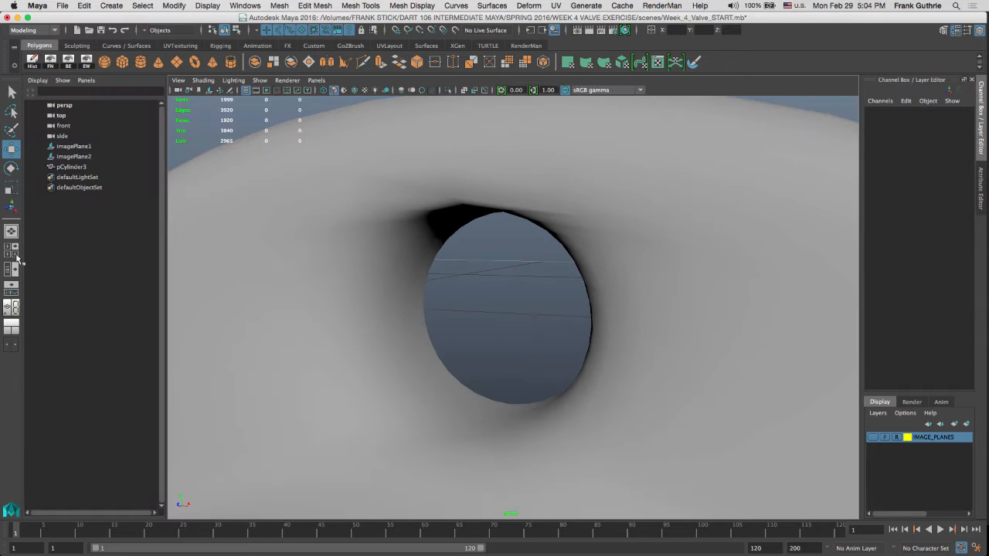
{"action": "left_click", "coordinate": [11, 249]}
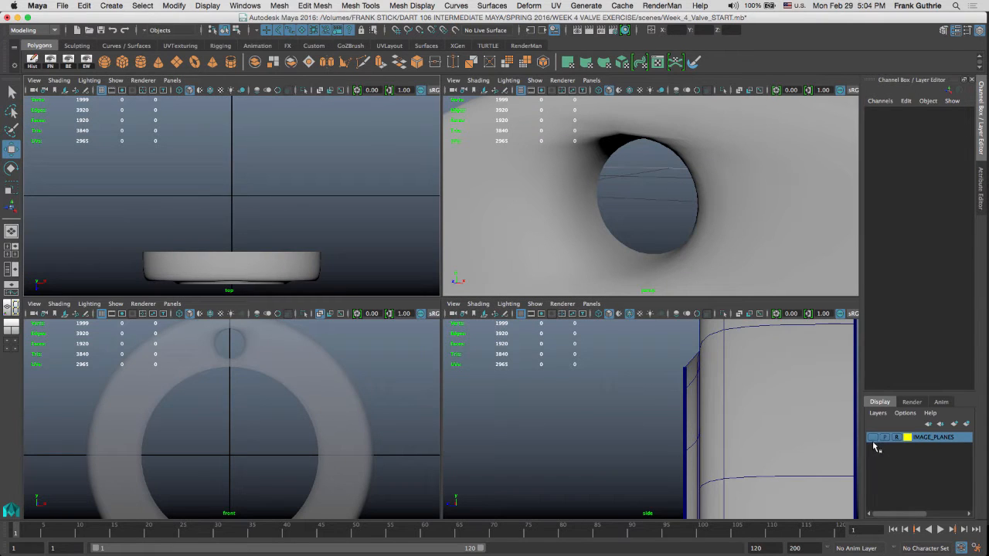
Step: Show the IMAGE_PLANES layer and compare the flange, smoothed and unsmoothed, with the front reference drawing
{"action": "left_click", "coordinate": [874, 438]}
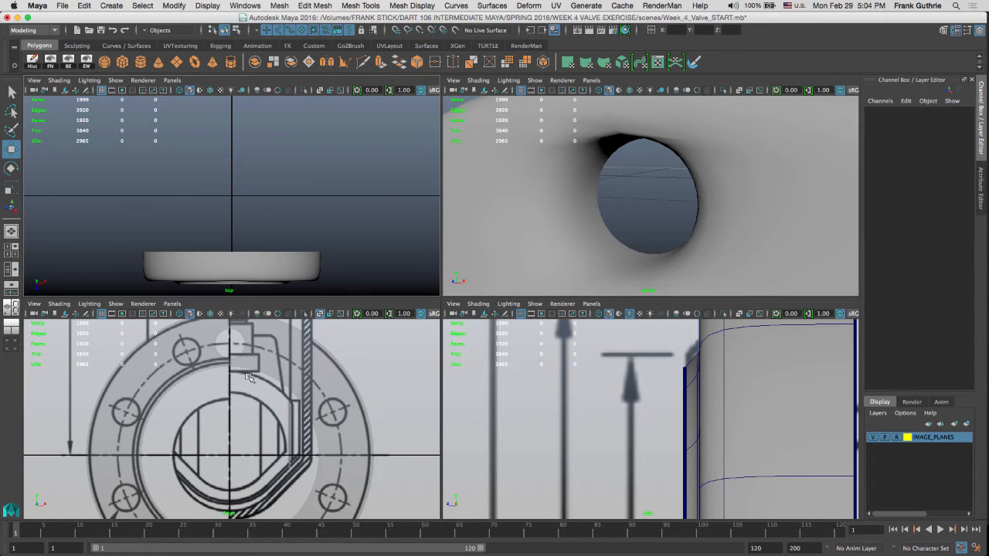
{"action": "key", "text": "space"}
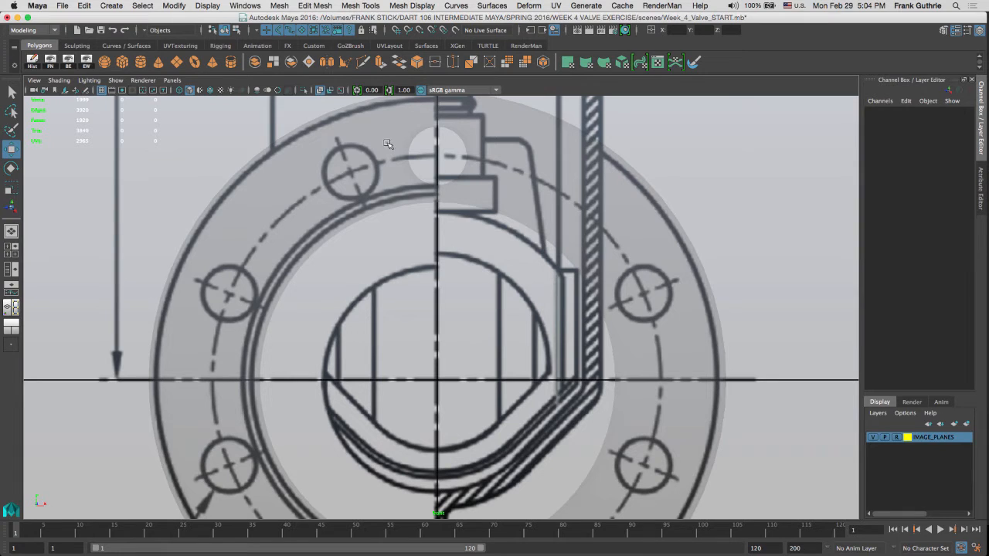
{"action": "left_click", "coordinate": [306, 170]}
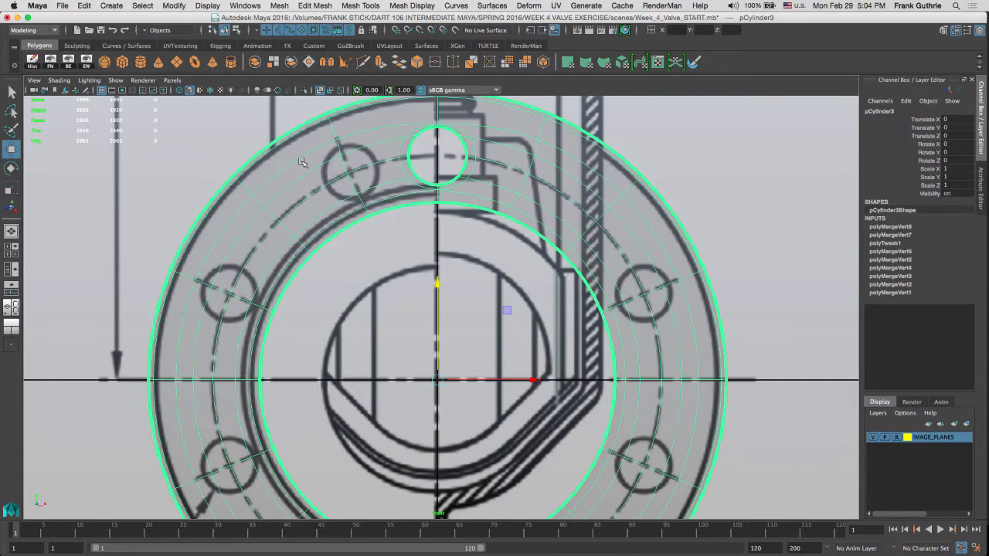
{"action": "key", "text": "1"}
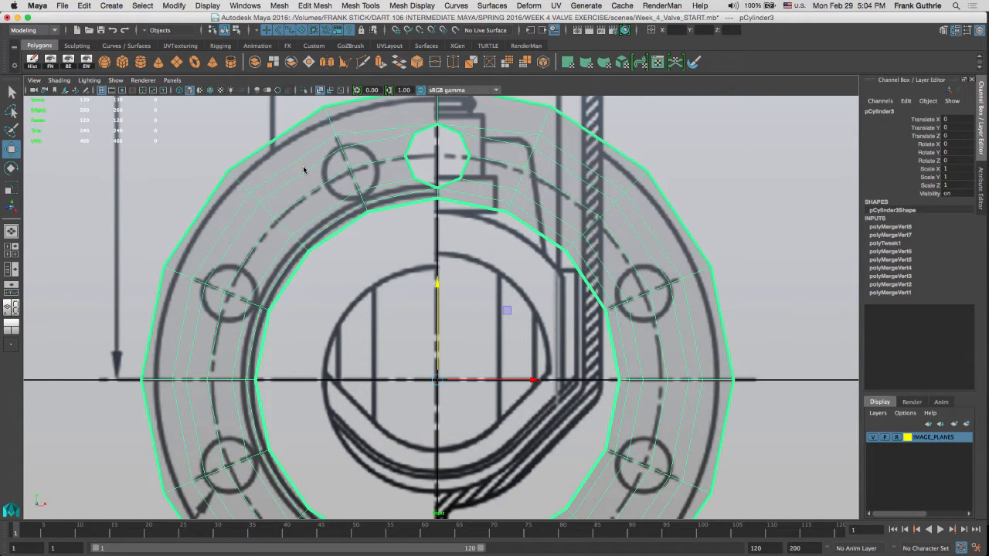
{"action": "key", "text": "3"}
{"action": "key", "text": "1"}
{"action": "key", "text": "space"}
{"action": "key", "text": "space"}
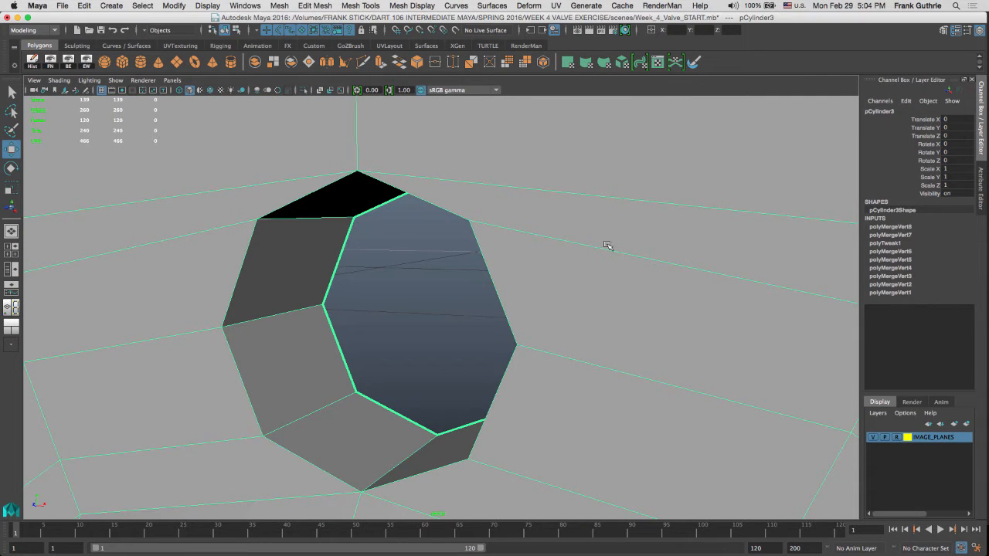
Step: Select all eight edges of the bolt hole's rim where it meets the flange face
{"action": "middle_click_drag", "start_coordinate": [517, 270], "coordinate": [577, 206], "text": "alt"}
{"action": "right_click_drag", "start_coordinate": [643, 237], "coordinate": [112, 199], "text": "alt"}
{"action": "left_click_drag", "start_coordinate": [464, 250], "coordinate": [483, 193], "text": "alt"}
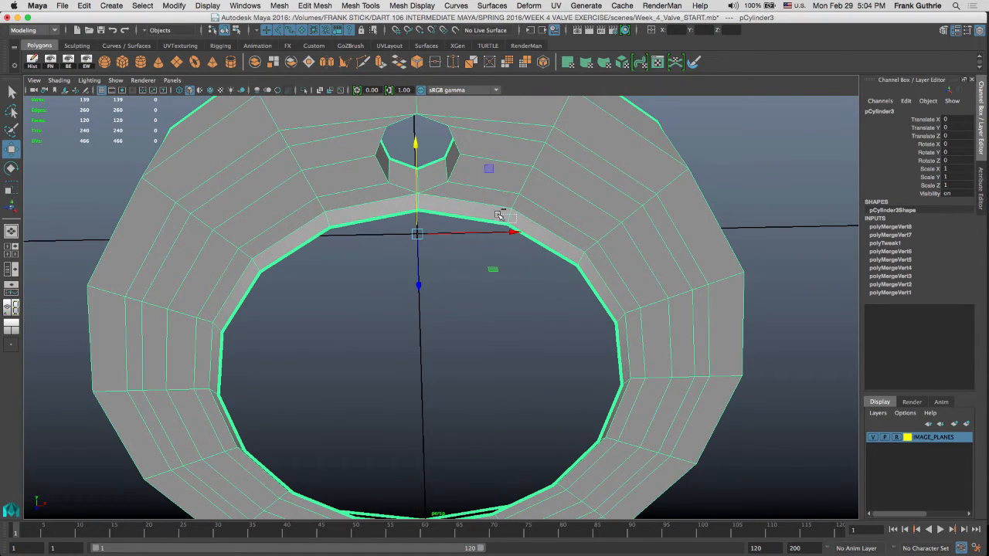
{"action": "left_click", "coordinate": [501, 214], "text": "ctrl"}
{"action": "right_click_drag", "start_coordinate": [544, 221], "coordinate": [433, 212], "text": "alt"}
{"action": "left_click_drag", "start_coordinate": [433, 213], "coordinate": [473, 225], "text": "alt"}
{"action": "right_click_drag", "start_coordinate": [473, 226], "coordinate": [606, 249], "text": "alt"}
{"action": "middle_click_drag", "start_coordinate": [469, 197], "coordinate": [422, 213], "text": "alt"}
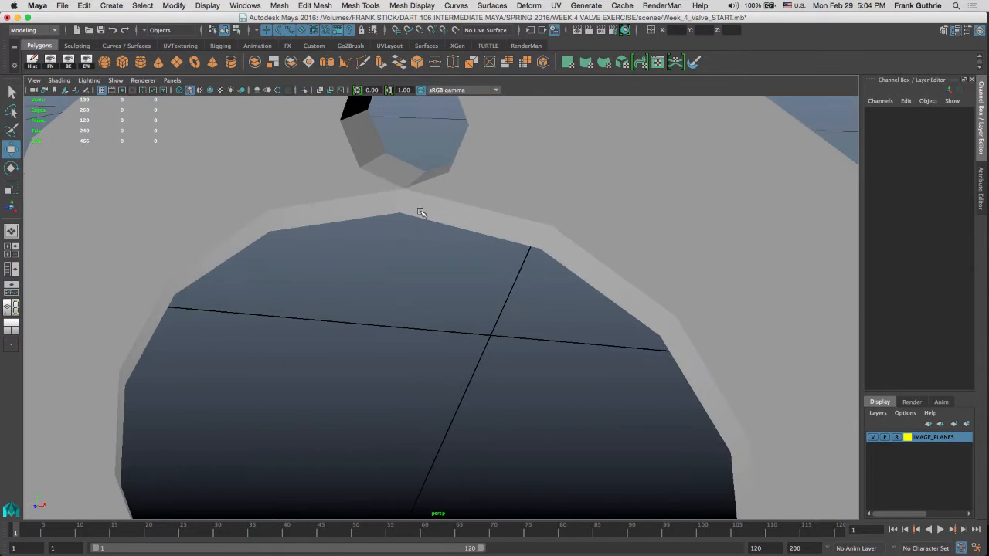
{"action": "left_click", "coordinate": [416, 207]}
{"action": "right_click_drag", "start_coordinate": [379, 187], "coordinate": [666, 238], "text": "alt"}
{"action": "middle_click_drag", "start_coordinate": [494, 240], "coordinate": [500, 359], "text": "alt"}
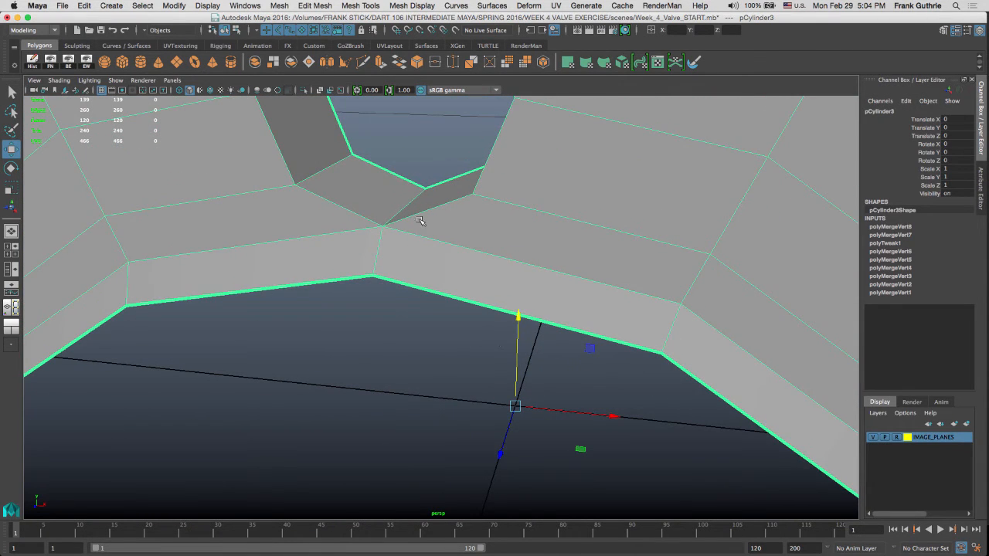
{"action": "right_click_drag", "start_coordinate": [424, 211], "coordinate": [428, 190]}
{"action": "double_click", "coordinate": [431, 210]}
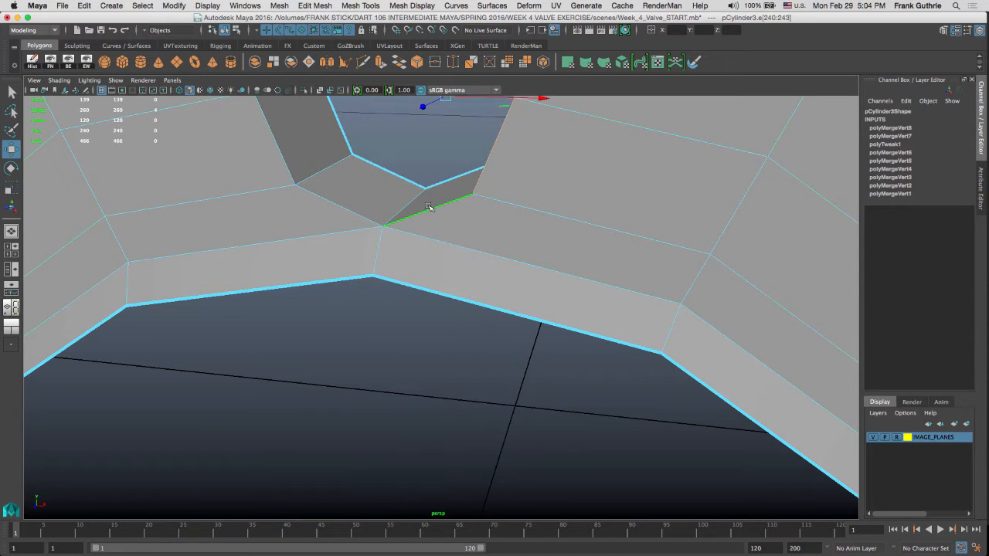
{"action": "double_click", "coordinate": [349, 210], "text": "shift"}
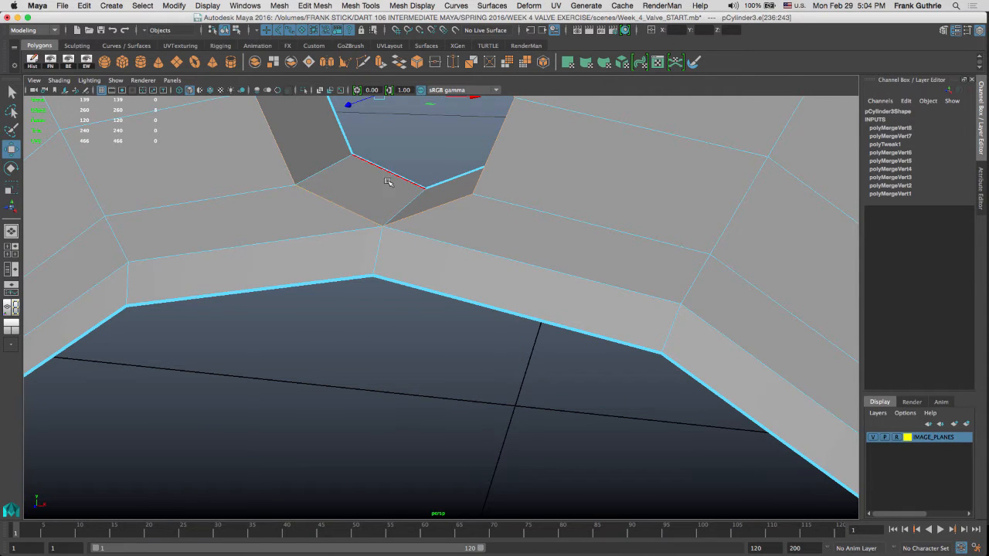
Step: Bevel the bolt hole's rim edges with the default options, width 0.5 and 1 segment
{"action": "middle_click_drag", "start_coordinate": [390, 172], "coordinate": [402, 224], "text": "alt"}
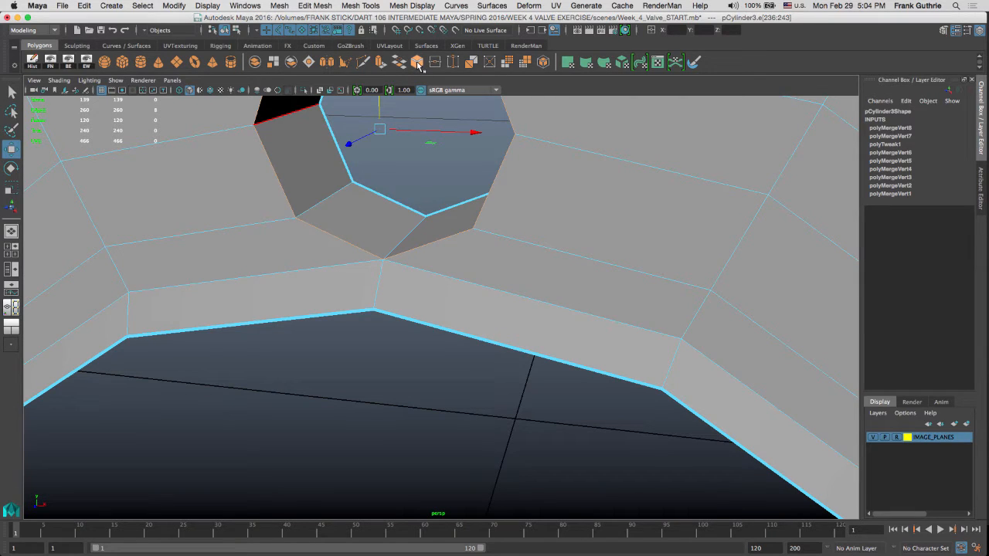
{"action": "left_click", "coordinate": [317, 5]}
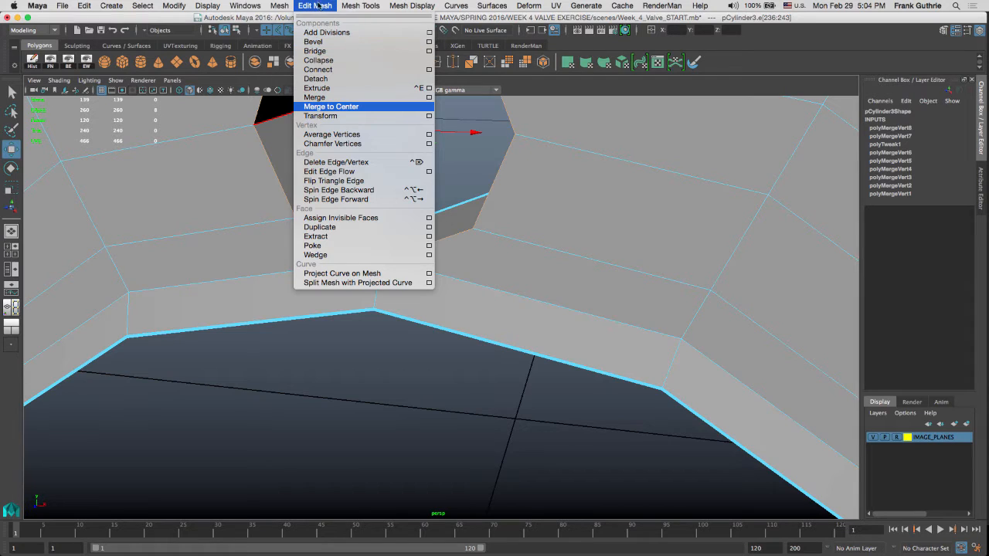
{"action": "left_click", "coordinate": [429, 42]}
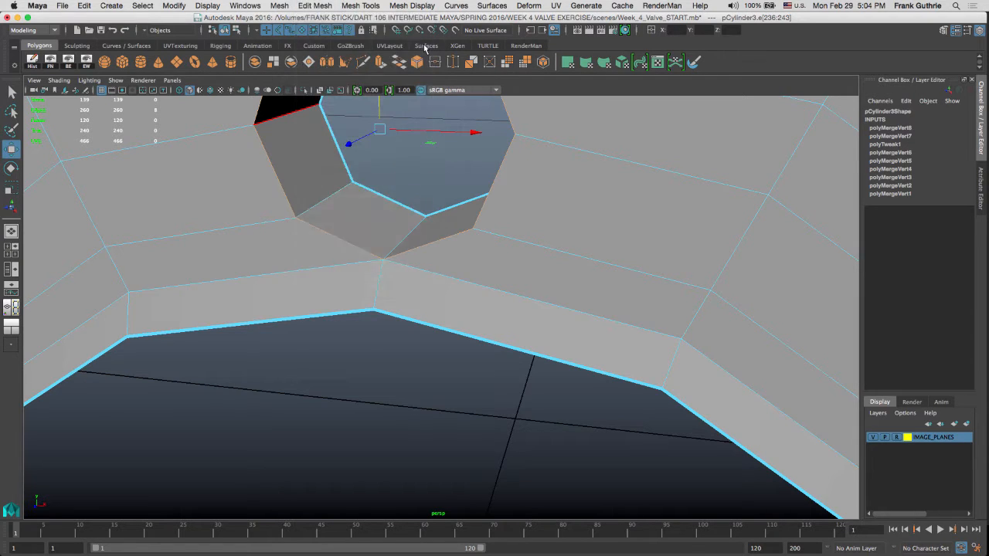
{"action": "left_click", "coordinate": [307, 193]}
{"action": "left_click", "coordinate": [315, 214]}
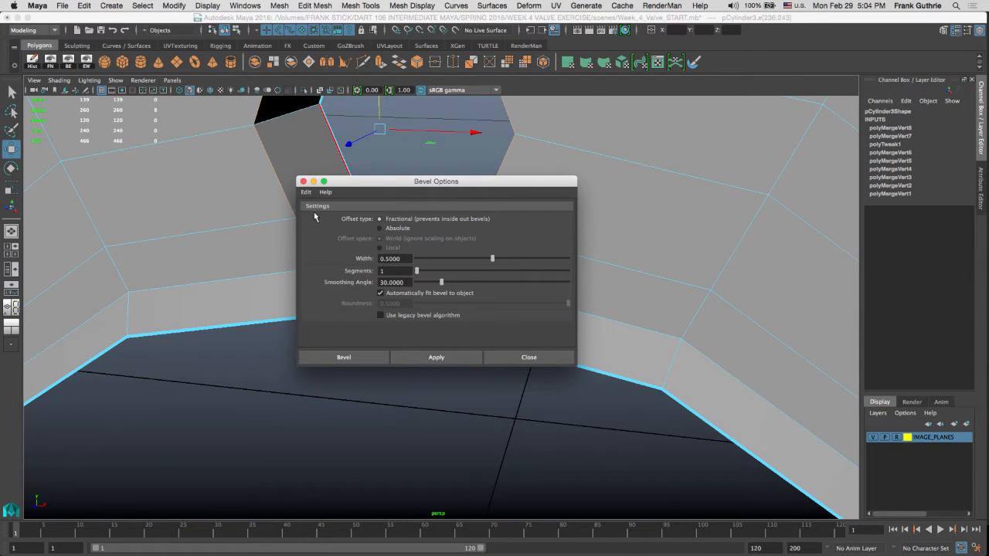
{"action": "left_click", "coordinate": [354, 361]}
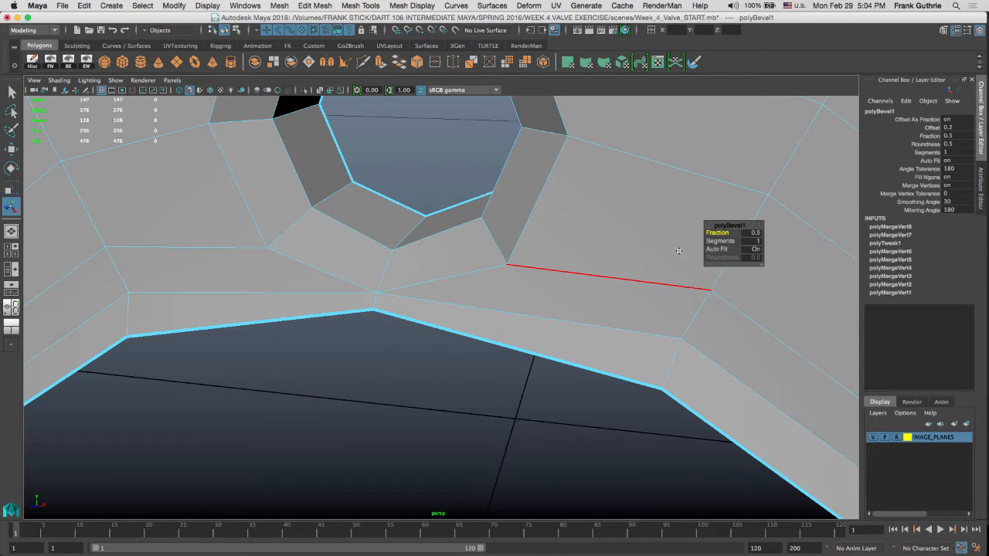
Step: Try distance thresholds of 0.11 and 0.001 on the latest vertex merge and examine the settings of the earlier merges
{"action": "left_click", "coordinate": [896, 227]}
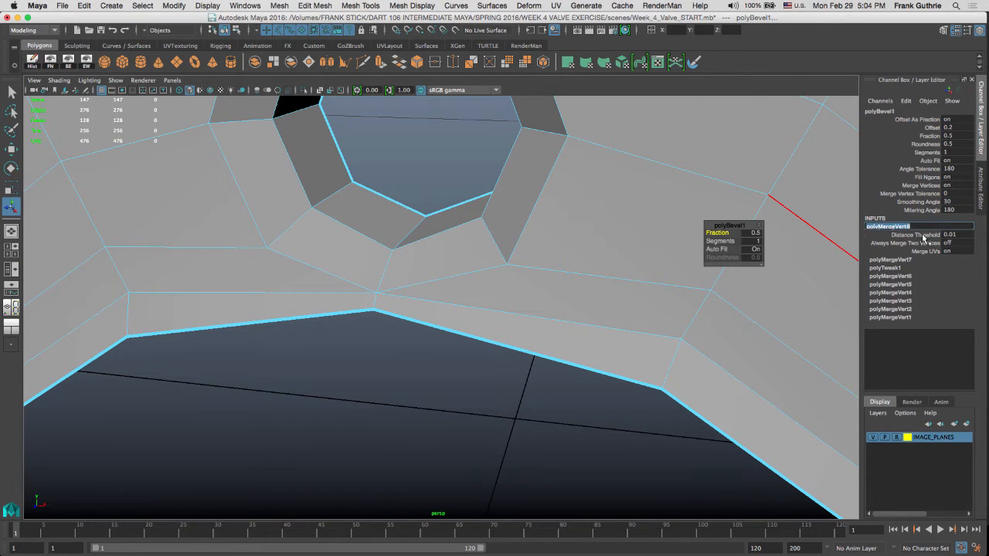
{"action": "left_click", "coordinate": [915, 235]}
{"action": "middle_click_drag", "start_coordinate": [539, 204], "coordinate": [537, 204]}
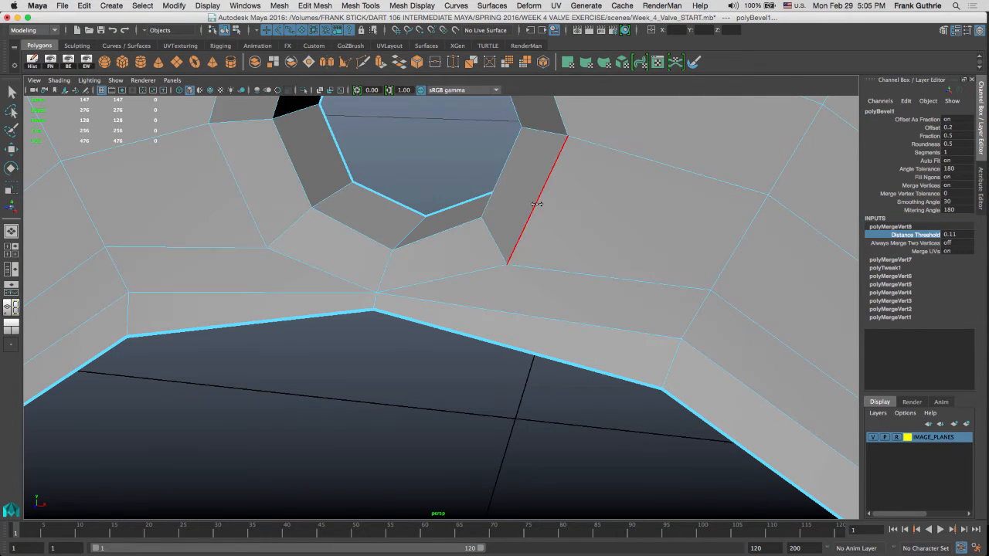
{"action": "double_click", "coordinate": [956, 236]}
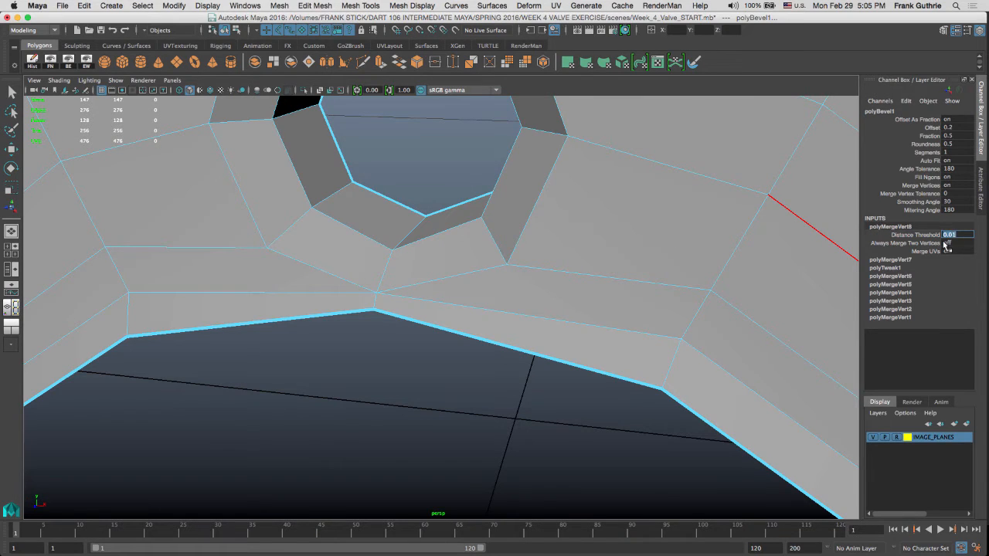
{"action": "type", "text": "0"}
{"action": "double_click", "coordinate": [950, 235]}
{"action": "type", "text": "0.001"}
{"action": "key", "text": "Return"}
{"action": "left_click", "coordinate": [897, 260]}
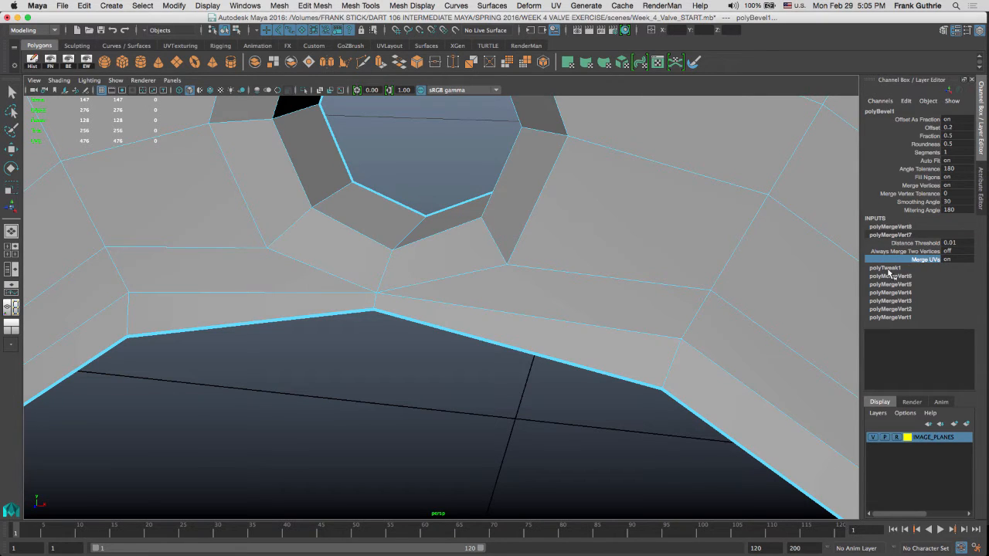
{"action": "left_click", "coordinate": [890, 293]}
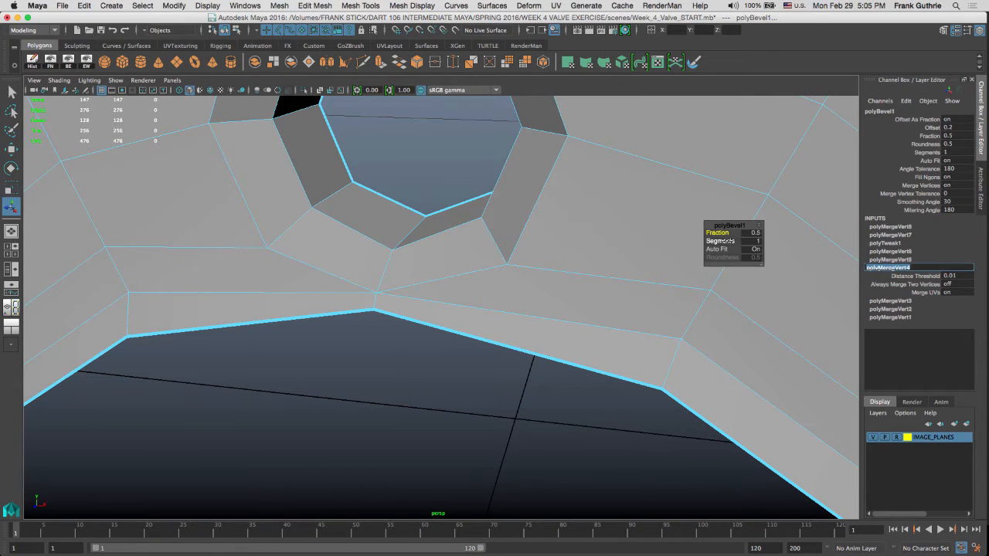
Step: Set the rim bevel's fraction to 0.2 and inspect the beveled bolt hole from below
{"action": "left_click_drag", "start_coordinate": [723, 233], "coordinate": [719, 233]}
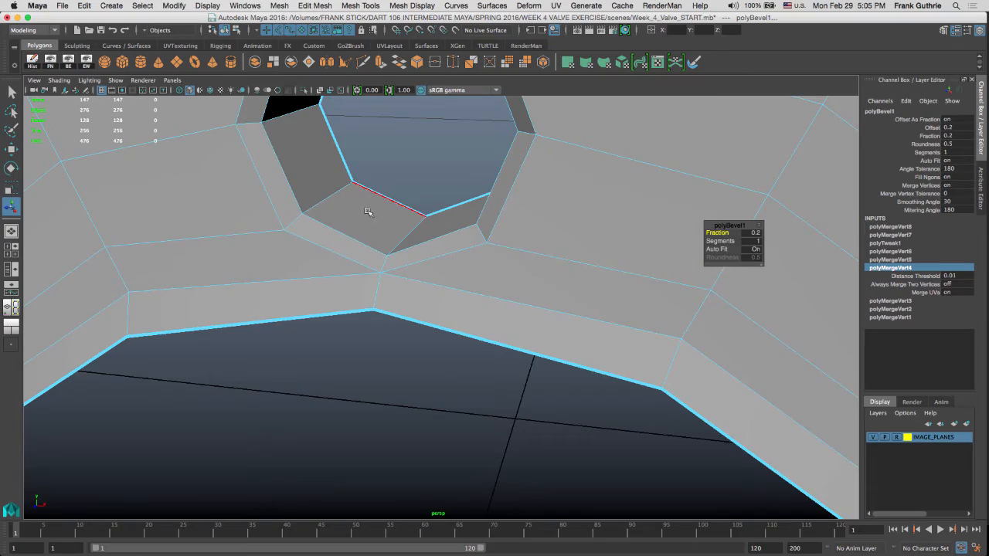
{"action": "left_click_drag", "start_coordinate": [371, 210], "coordinate": [413, 161], "text": "alt"}
{"action": "middle_click_drag", "start_coordinate": [413, 162], "coordinate": [415, 98], "text": "alt"}
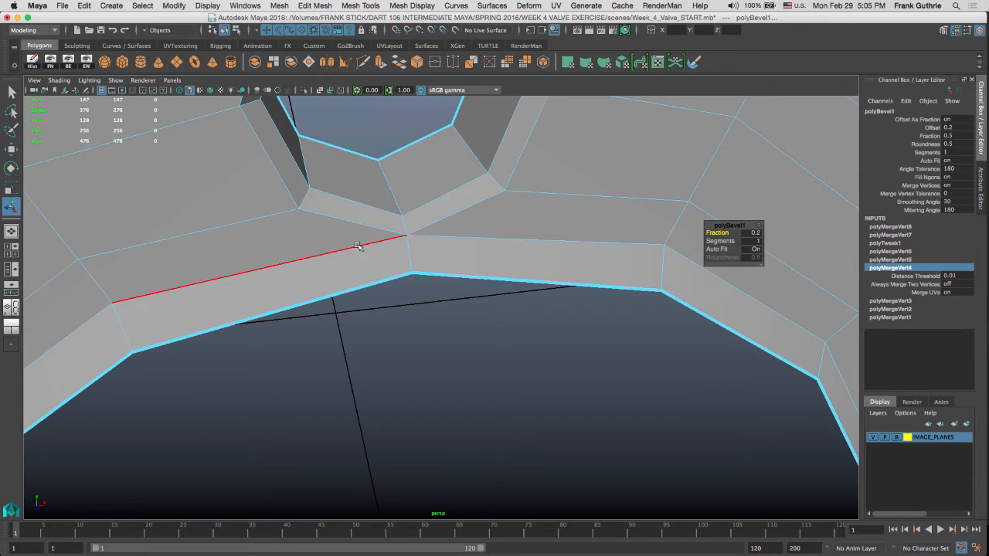
Step: Undo the fraction change and the bevel on the bolt hole's rim, and clear the selection
{"action": "key", "text": "super+z"}
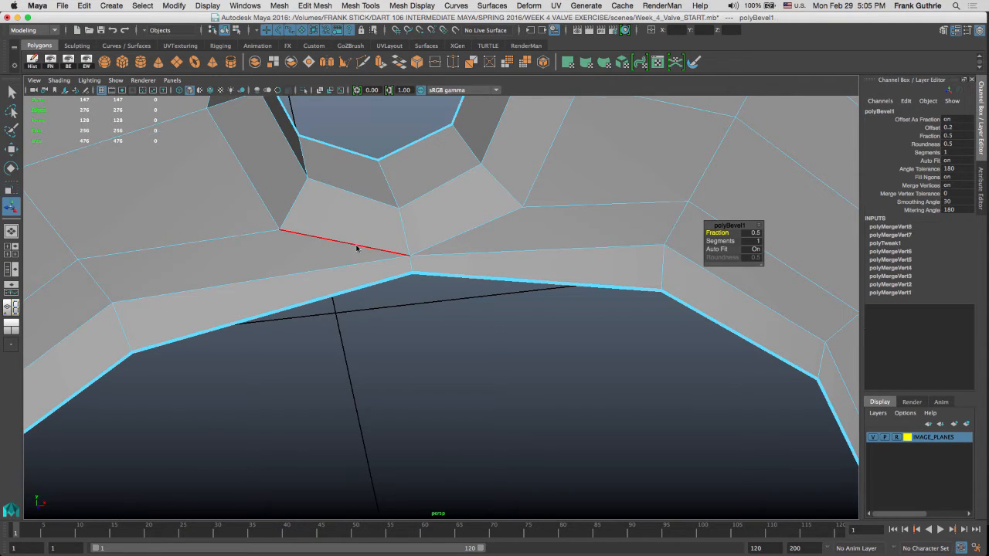
{"action": "key", "text": "super+z"}
{"action": "left_click", "coordinate": [487, 308]}
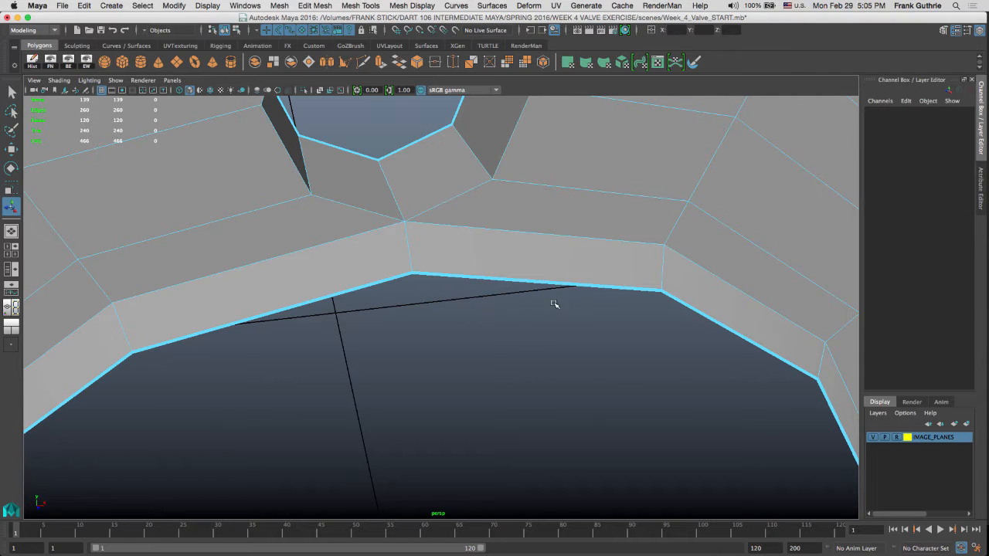
Step: Select the border edge loop of the flange's central opening and convert the selection to faces
{"action": "right_click_drag", "start_coordinate": [568, 298], "coordinate": [435, 286], "text": "alt"}
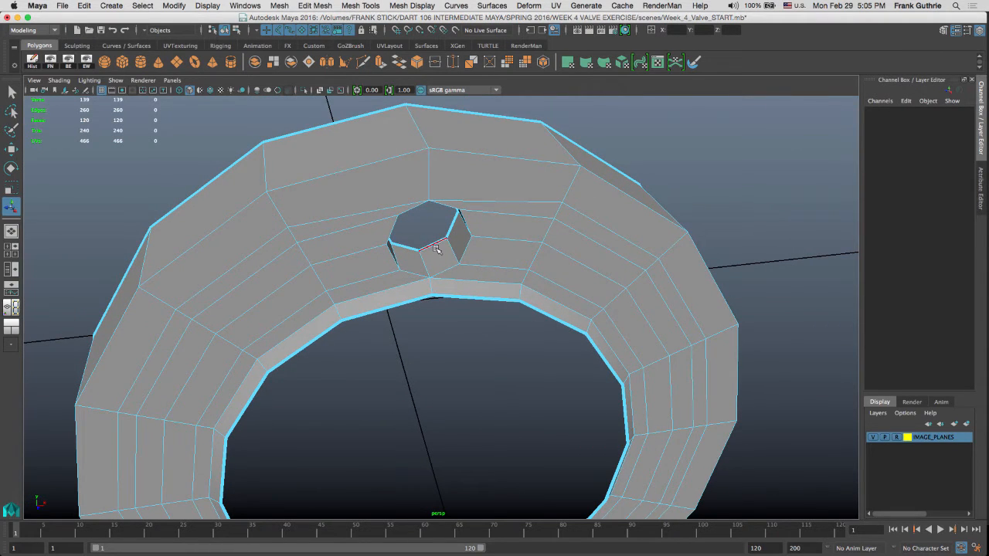
{"action": "left_click_drag", "start_coordinate": [434, 244], "coordinate": [446, 202], "text": "alt"}
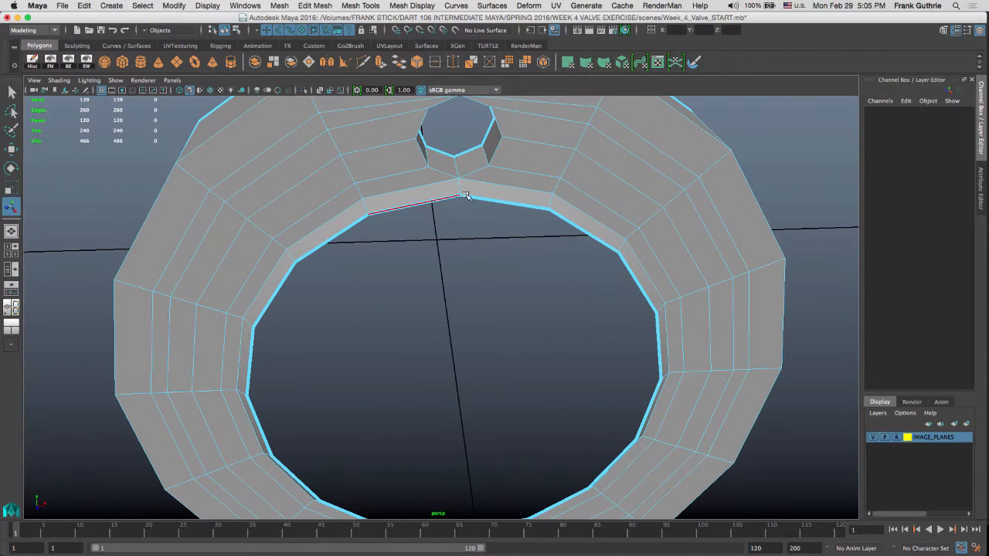
{"action": "double_click", "coordinate": [502, 202]}
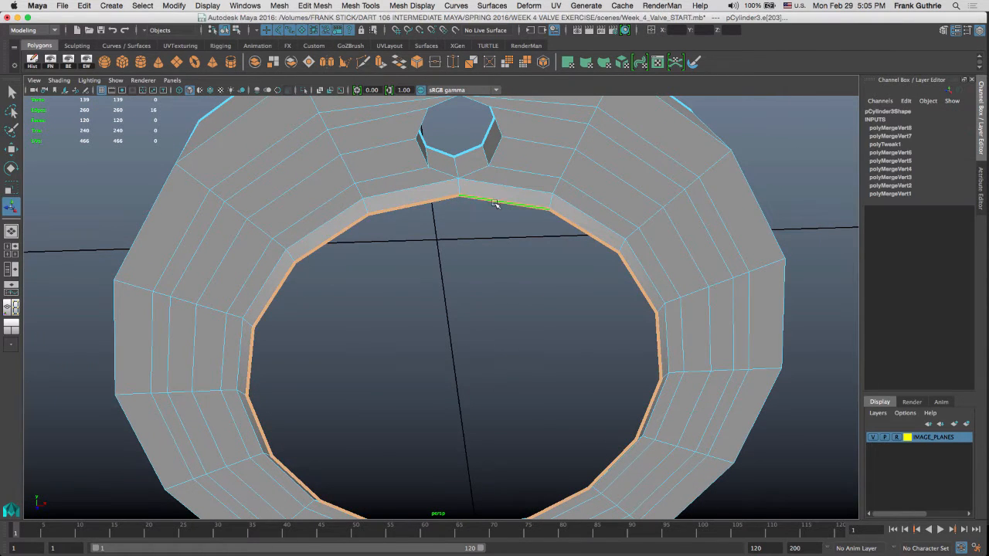
{"action": "left_click", "coordinate": [142, 6]}
{"action": "mouse_move", "coordinate": [209, 201]}
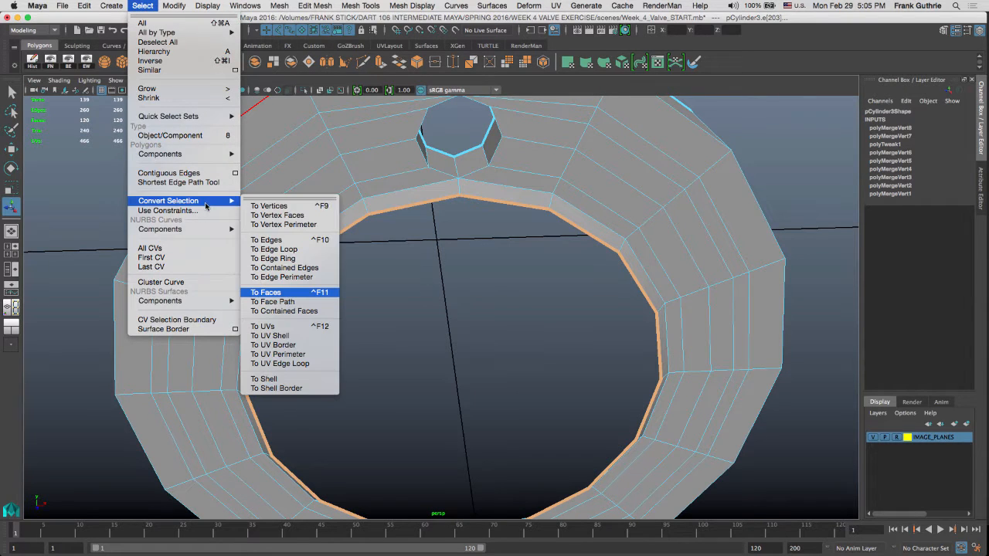
{"action": "left_click", "coordinate": [284, 294]}
{"action": "left_click_drag", "start_coordinate": [450, 285], "coordinate": [490, 273], "text": "alt"}
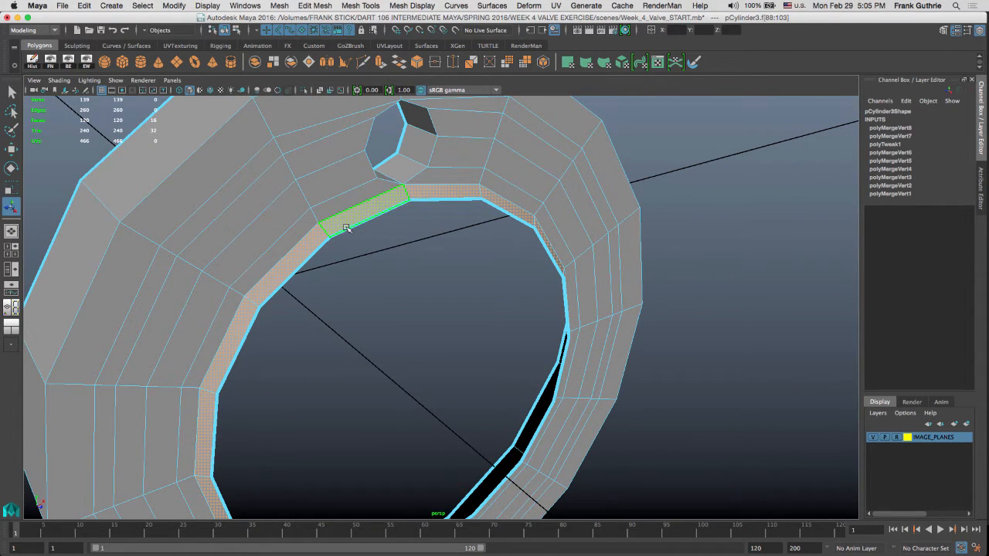
Step: Extract the ring of faces around the central opening and select it as a separate object
{"action": "left_click", "coordinate": [273, 63]}
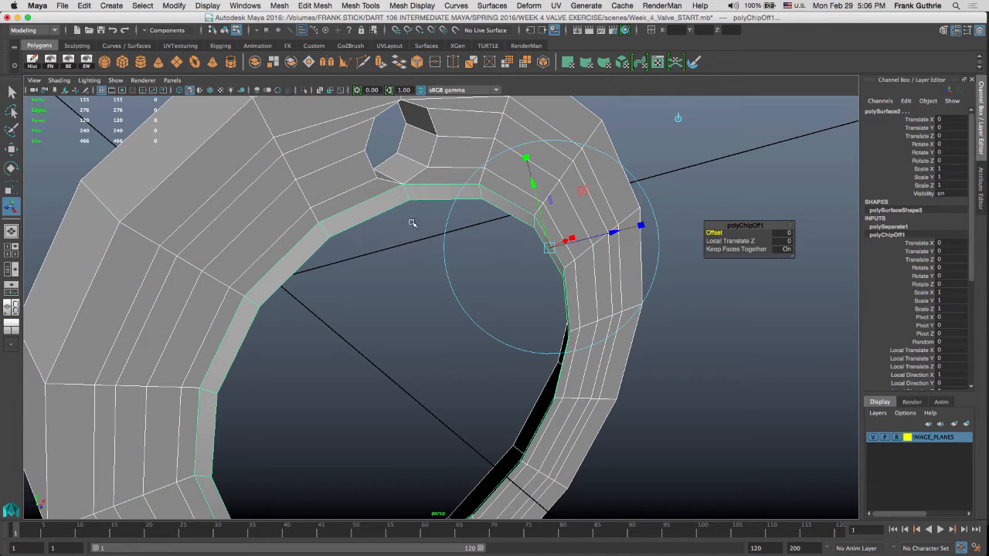
{"action": "right_click_drag", "start_coordinate": [432, 187], "coordinate": [477, 170]}
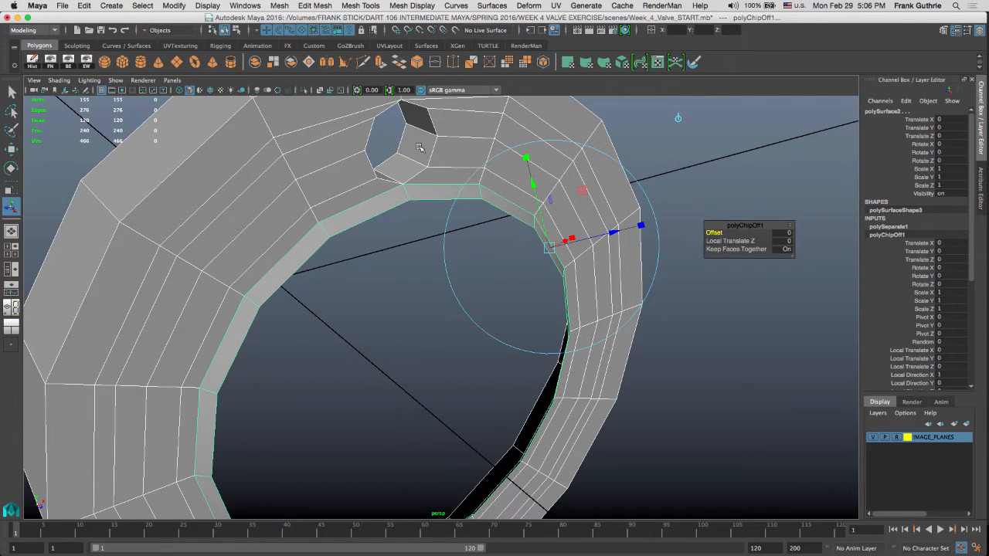
{"action": "left_click", "coordinate": [445, 200]}
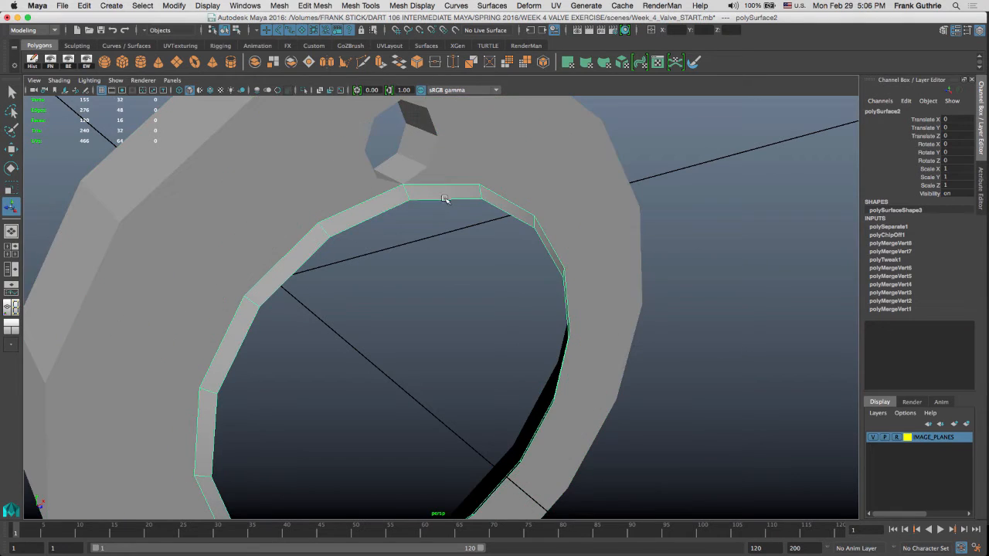
Step: Compare the extracted ring with the front reference drawing and activate the Scale tool on it
{"action": "key", "text": "e"}
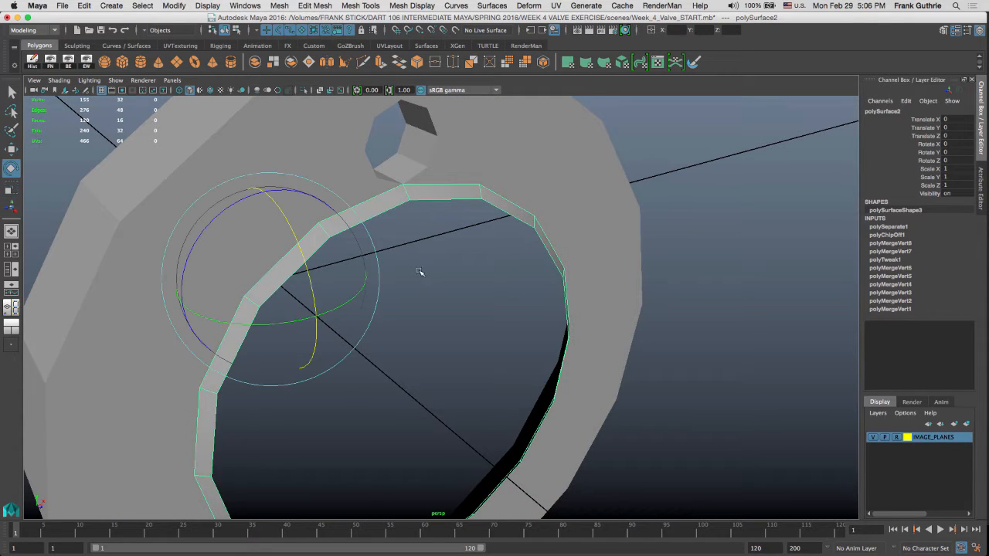
{"action": "key", "text": "space"}
{"action": "key", "text": "space"}
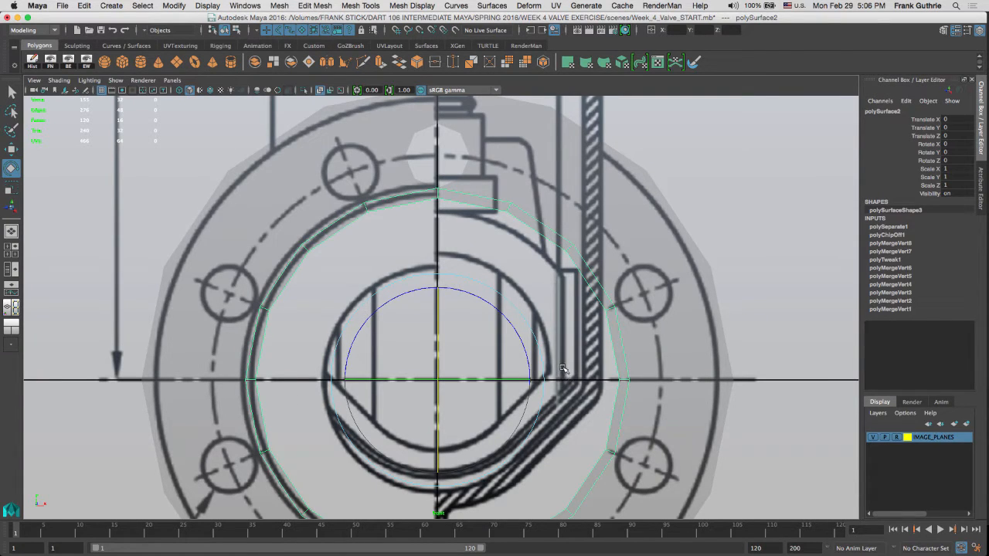
{"action": "key", "text": "space"}
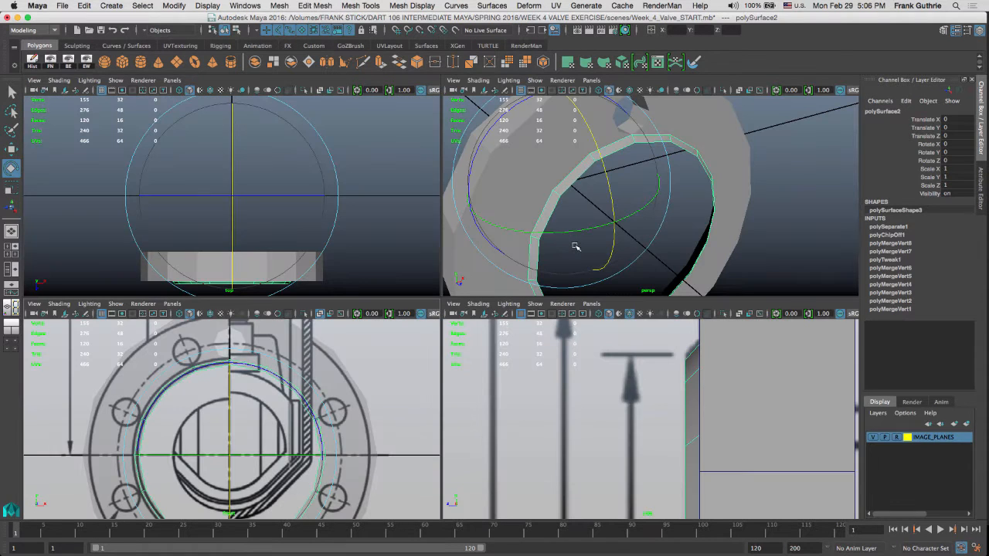
{"action": "key", "text": "r"}
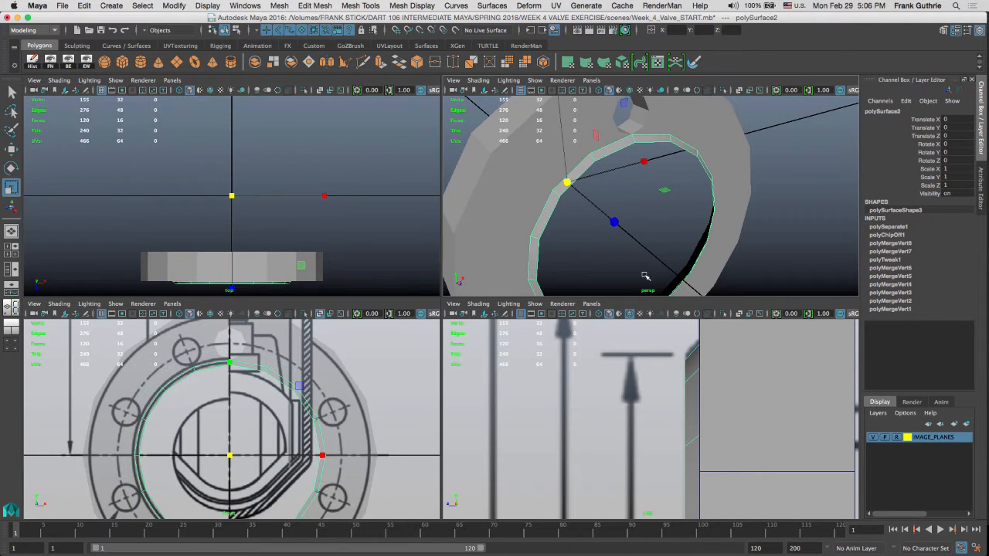
{"action": "right_click_drag", "start_coordinate": [653, 269], "coordinate": [564, 241], "text": "alt"}
{"action": "left_click_drag", "start_coordinate": [564, 242], "coordinate": [651, 231], "text": "alt"}
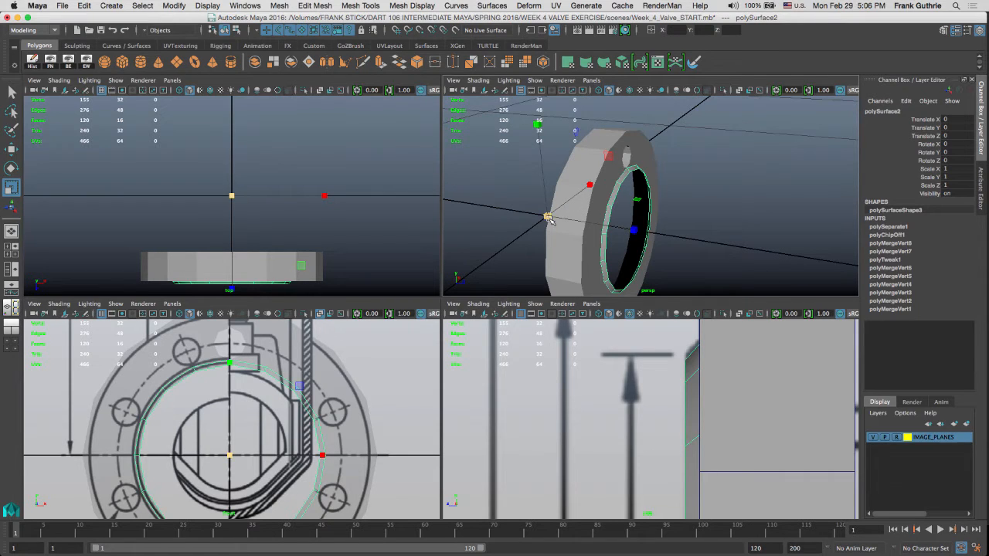
{"action": "left_click_drag", "start_coordinate": [547, 217], "coordinate": [512, 231]}
{"action": "key", "text": "super+z"}
Step: Scale the separated inner ring strip in X and Y only to about 0.973, keeping its Z scale at 1
{"action": "key", "text": "space"}
{"action": "left_click_drag", "start_coordinate": [622, 225], "coordinate": [525, 251], "text": "alt"}
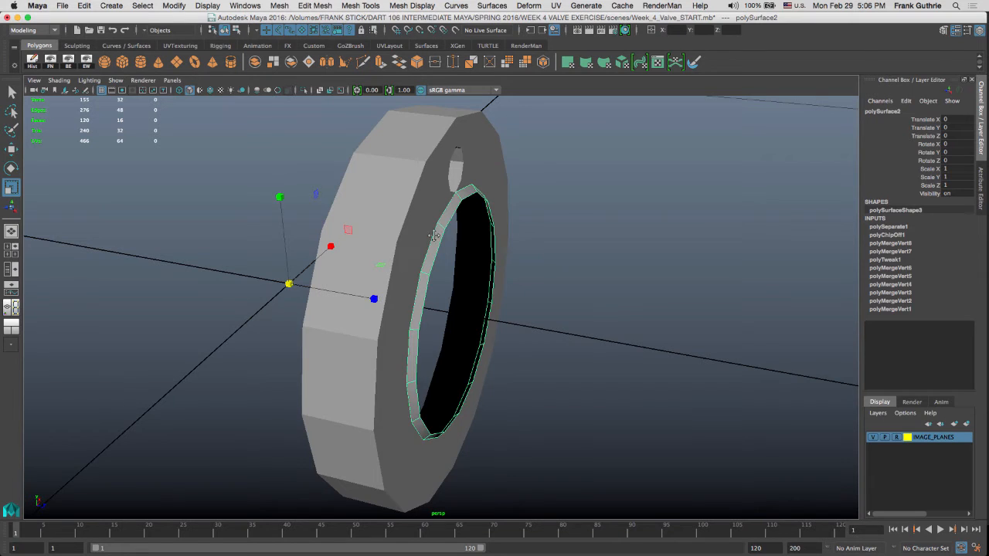
{"action": "left_click_drag", "start_coordinate": [434, 235], "coordinate": [489, 275], "text": "alt"}
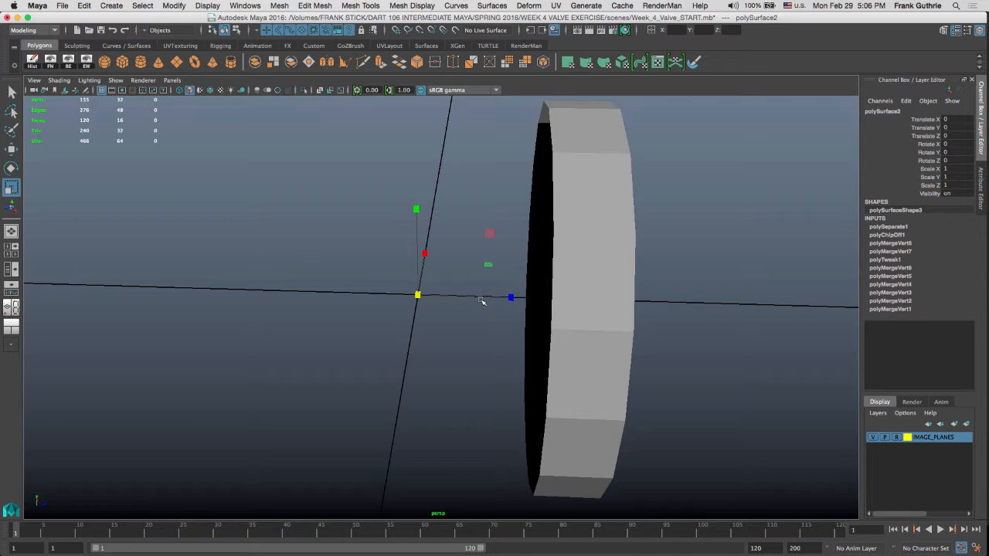
{"action": "left_click_drag", "start_coordinate": [486, 301], "coordinate": [496, 358], "text": "alt"}
{"action": "key", "text": "z"}
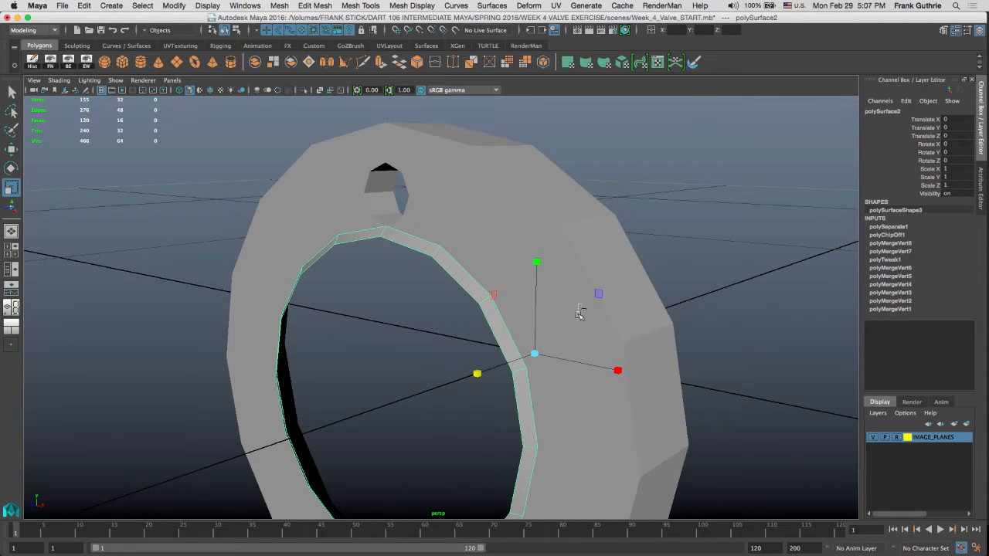
{"action": "left_click_drag", "start_coordinate": [585, 315], "coordinate": [629, 305], "text": "alt"}
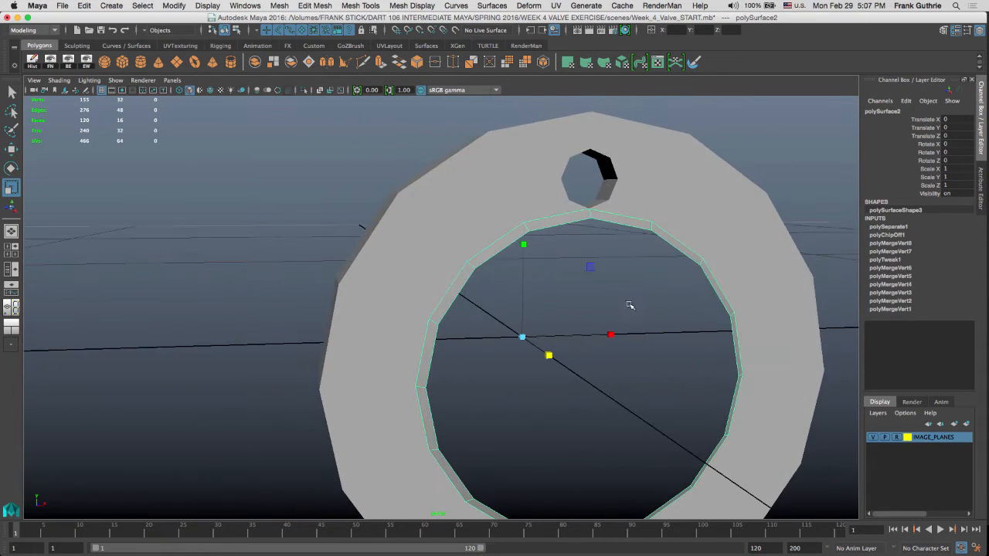
{"action": "mouse_move", "coordinate": [601, 272]}
{"action": "left_mouse_down", "text": "alt"}
{"action": "mouse_move", "coordinate": [559, 256]}
{"action": "mouse_move", "coordinate": [609, 268]}
{"action": "mouse_move", "coordinate": [585, 272]}
{"action": "left_mouse_up", "text": "alt"}
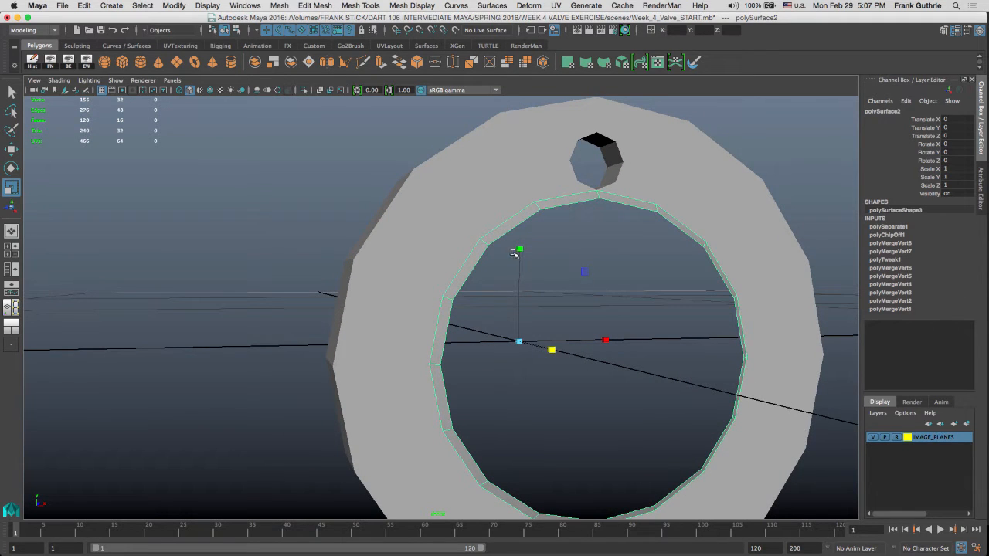
{"action": "mouse_move", "coordinate": [523, 252]}
{"action": "left_mouse_down", "text": "alt"}
{"action": "mouse_move", "coordinate": [548, 258]}
{"action": "mouse_move", "coordinate": [535, 246]}
{"action": "left_mouse_up", "text": "alt"}
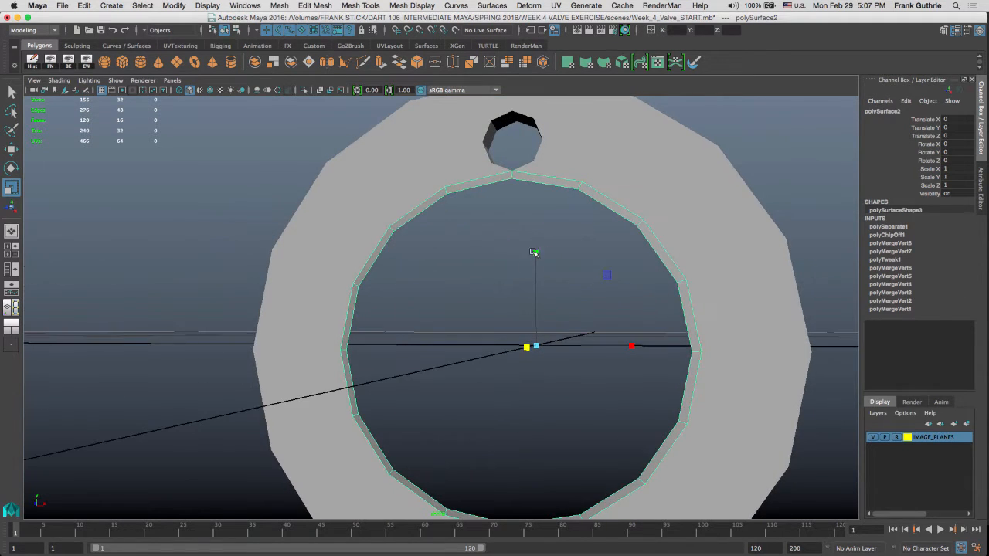
{"action": "left_click_drag", "start_coordinate": [538, 322], "coordinate": [616, 260], "text": "alt"}
{"action": "mouse_move", "coordinate": [489, 245]}
{"action": "left_mouse_down"}
{"action": "mouse_move", "coordinate": [473, 269]}
{"action": "mouse_move", "coordinate": [496, 244]}
{"action": "left_mouse_up"}
Step: Rescale the ring strip in X and Y to about 0.994, comparing it with the blueprint in the front view
{"action": "key", "text": "space"}
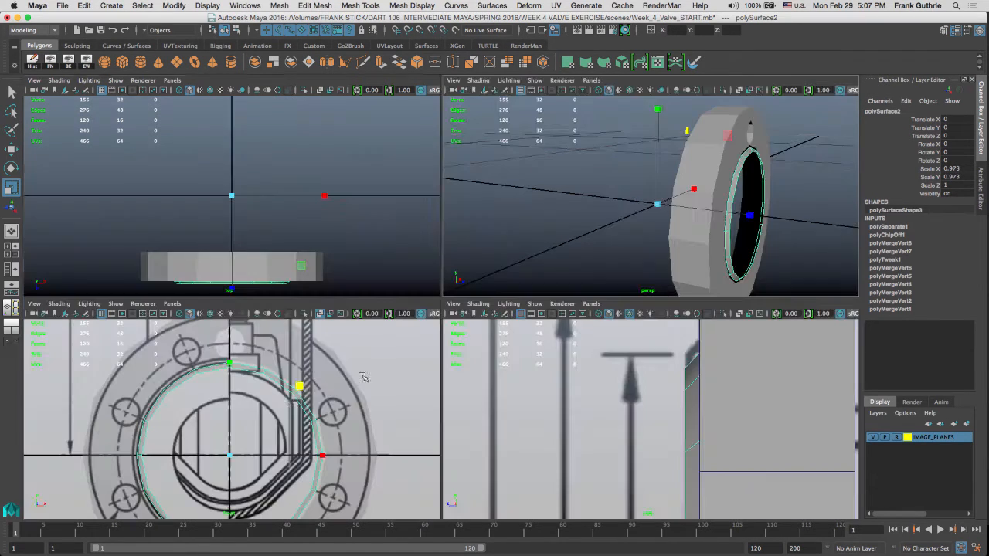
{"action": "key", "text": "space"}
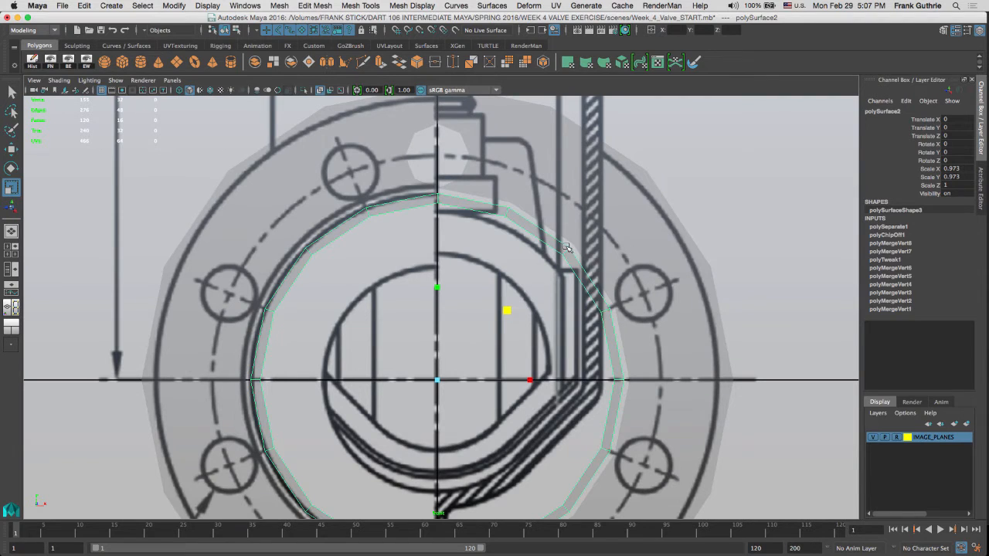
{"action": "middle_click_drag", "start_coordinate": [552, 237], "coordinate": [546, 281], "text": "alt"}
{"action": "right_click_drag", "start_coordinate": [464, 260], "coordinate": [630, 269], "text": "alt"}
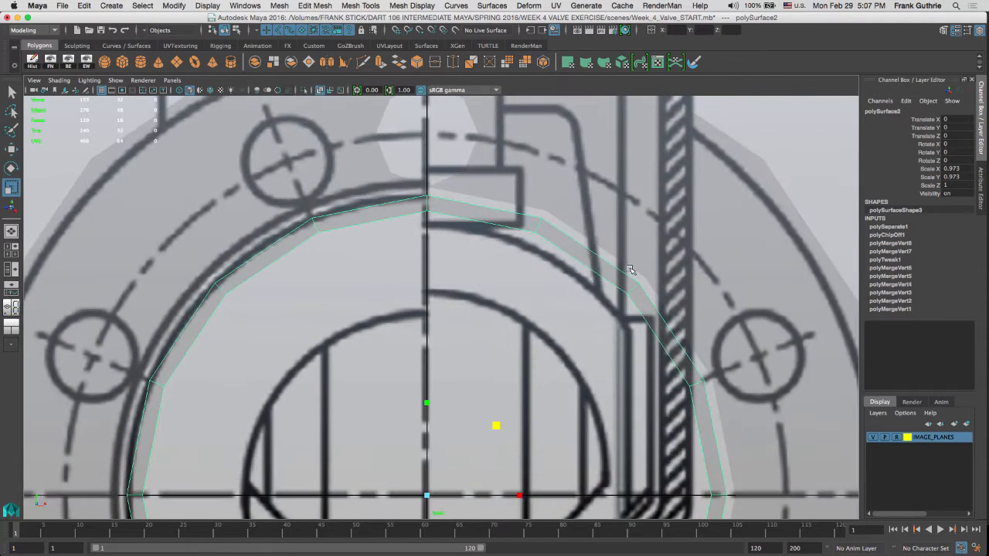
{"action": "middle_click_drag", "start_coordinate": [592, 244], "coordinate": [635, 228], "text": "alt"}
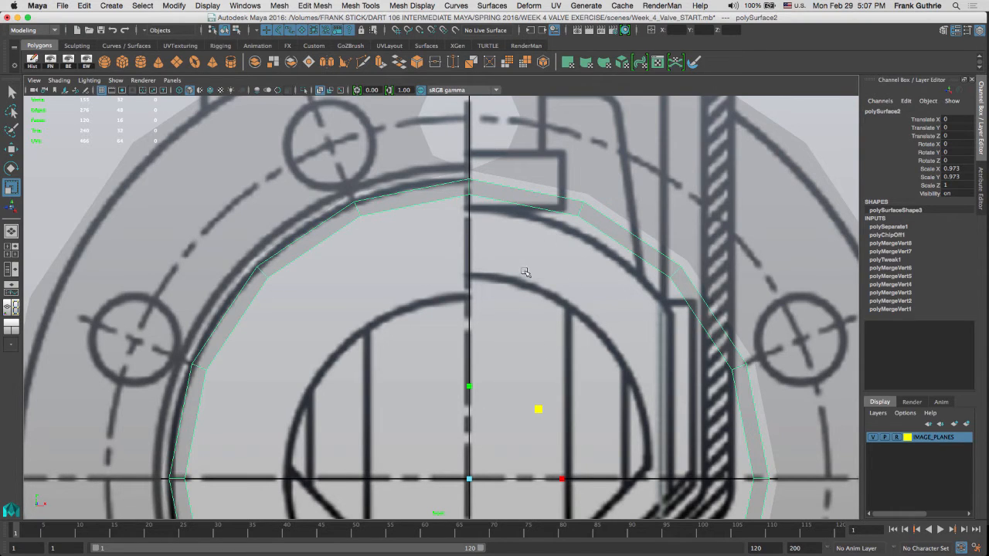
{"action": "middle_click_drag", "start_coordinate": [525, 269], "coordinate": [521, 271]}
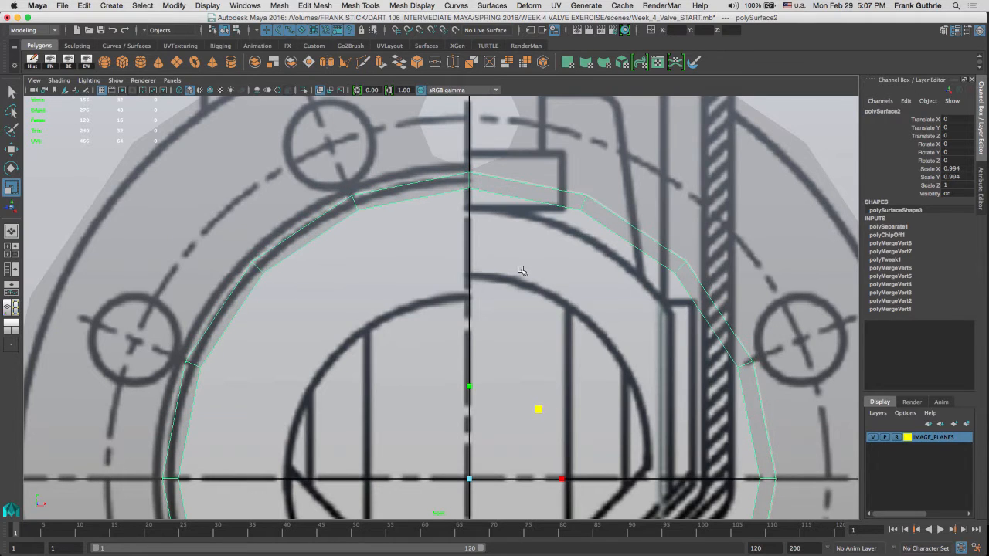
Step: In the perspective view, scale the ring strip in X and Y to about 0.985, leaving a small gap inside the flange opening
{"action": "key", "text": "space"}
{"action": "key", "text": "space"}
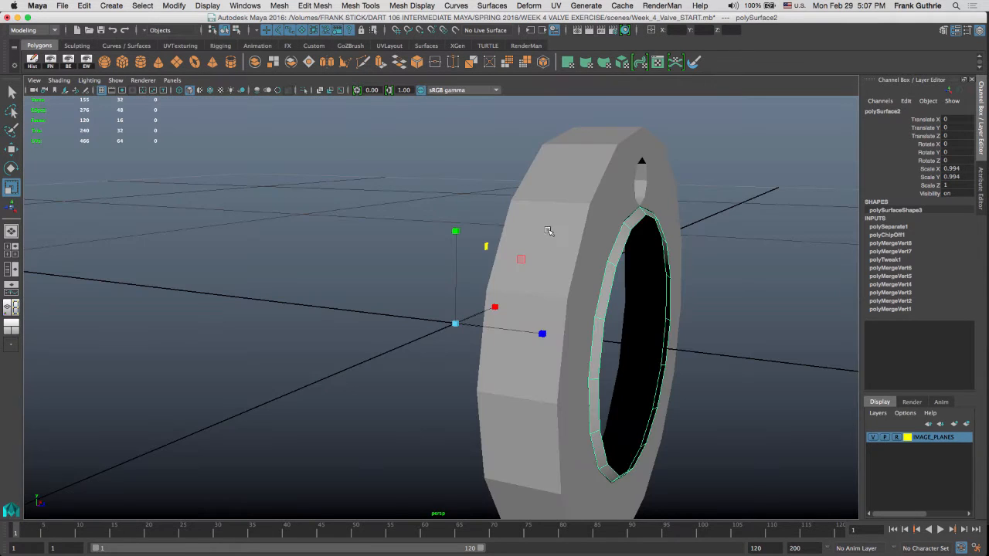
{"action": "right_click_drag", "start_coordinate": [570, 235], "coordinate": [831, 305], "text": "alt"}
{"action": "middle_click_drag", "start_coordinate": [831, 305], "coordinate": [480, 276], "text": "alt"}
{"action": "left_click_drag", "start_coordinate": [587, 235], "coordinate": [561, 240], "text": "alt"}
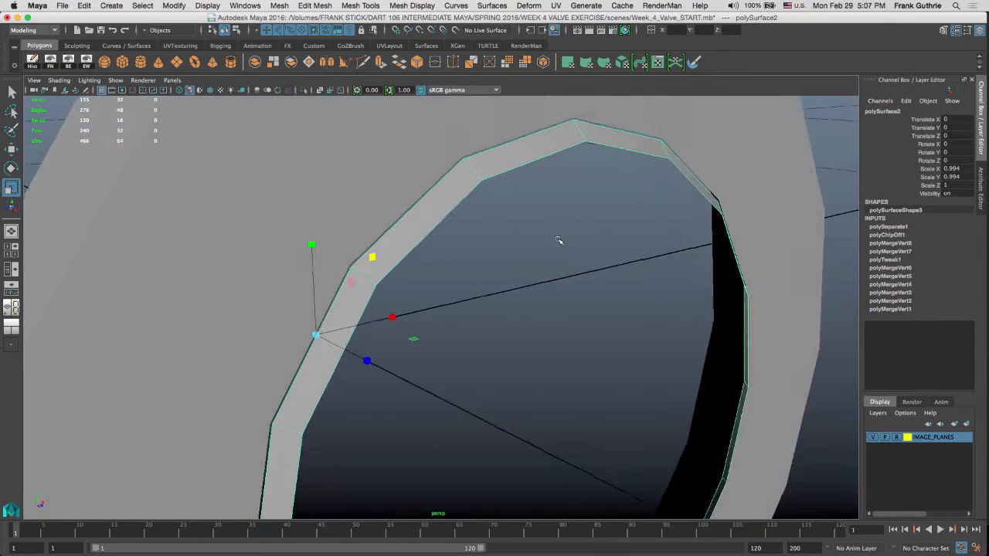
{"action": "middle_click_drag", "start_coordinate": [561, 240], "coordinate": [449, 248], "text": "alt"}
{"action": "right_click_drag", "start_coordinate": [448, 249], "coordinate": [574, 265], "text": "alt"}
{"action": "middle_click_drag", "start_coordinate": [575, 265], "coordinate": [570, 267]}
Step: Select the border edge loop around the flange's inner opening and extrude it
{"action": "left_click_drag", "start_coordinate": [523, 230], "coordinate": [539, 217], "text": "alt"}
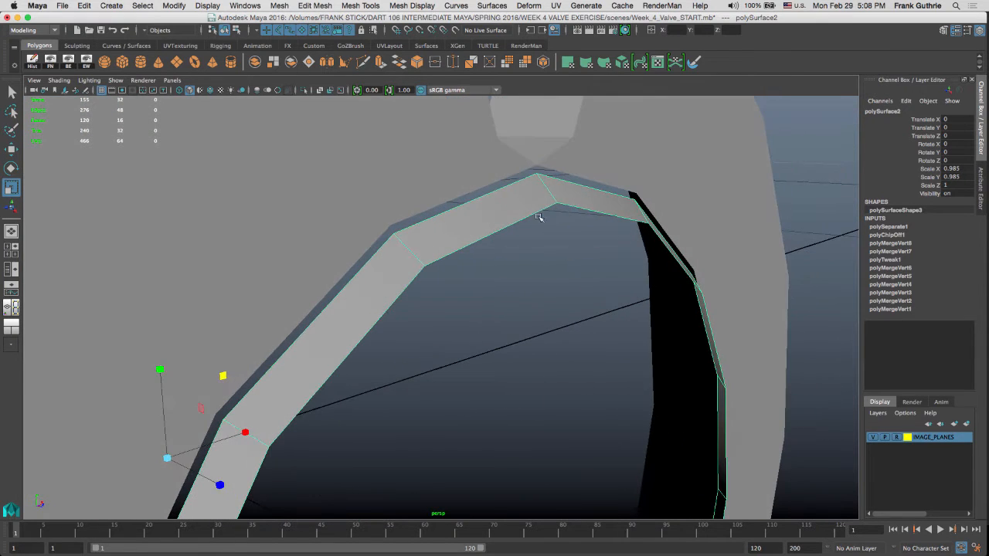
{"action": "right_click_drag", "start_coordinate": [510, 170], "coordinate": [508, 141]}
{"action": "left_click", "coordinate": [503, 180]}
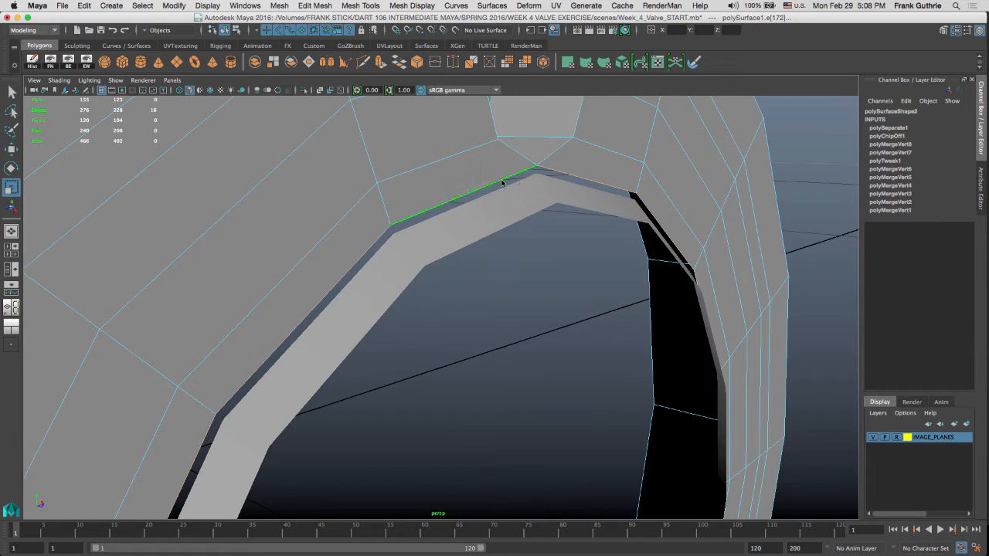
{"action": "right_click_drag", "start_coordinate": [506, 302], "coordinate": [503, 329], "text": "shift"}
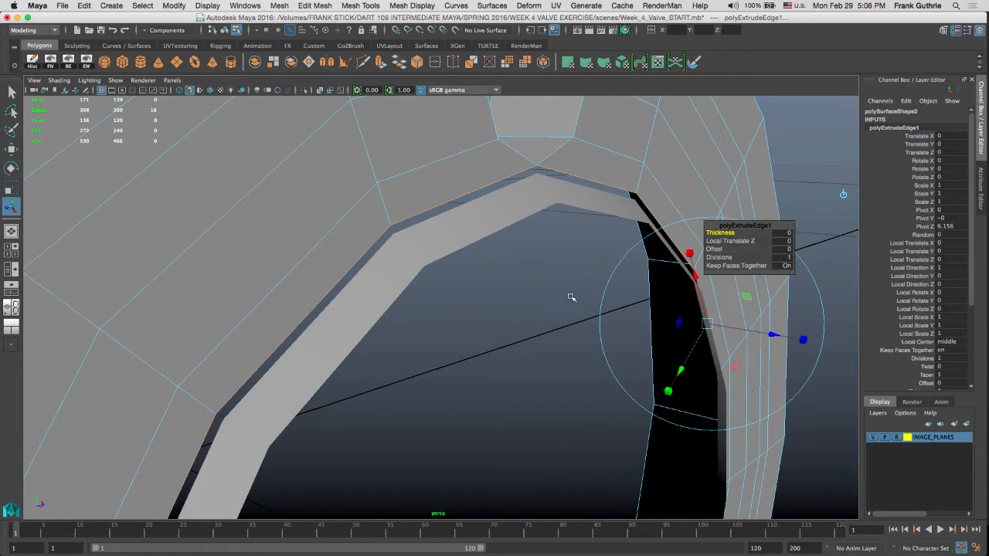
Step: Scale the extruded edge loop inward towards the ring strip to start closing the gap
{"action": "middle_click_drag", "start_coordinate": [546, 271], "coordinate": [469, 250], "text": "alt"}
{"action": "right_click_drag", "start_coordinate": [531, 275], "coordinate": [385, 251], "text": "alt"}
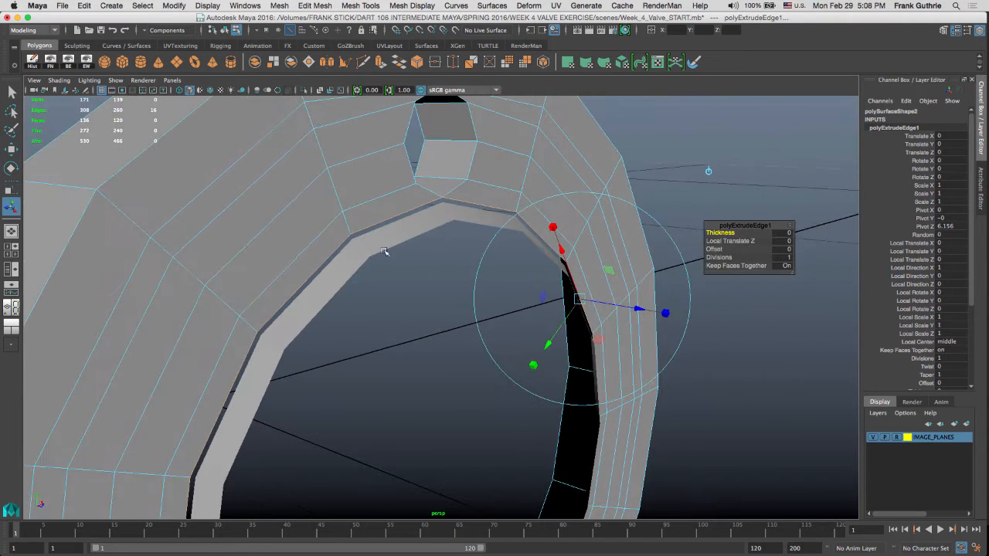
{"action": "middle_click_drag", "start_coordinate": [475, 225], "coordinate": [492, 218], "text": "alt"}
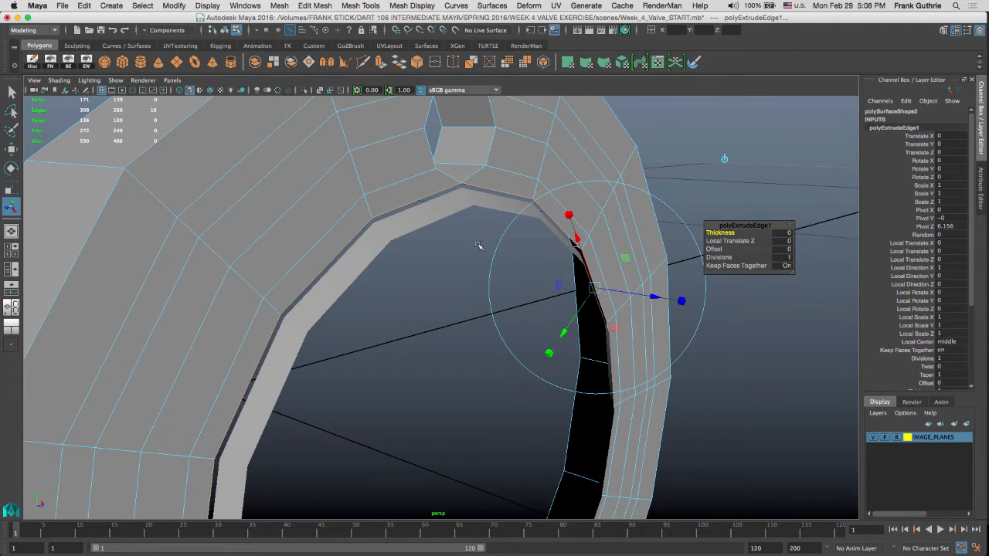
{"action": "key", "text": "r"}
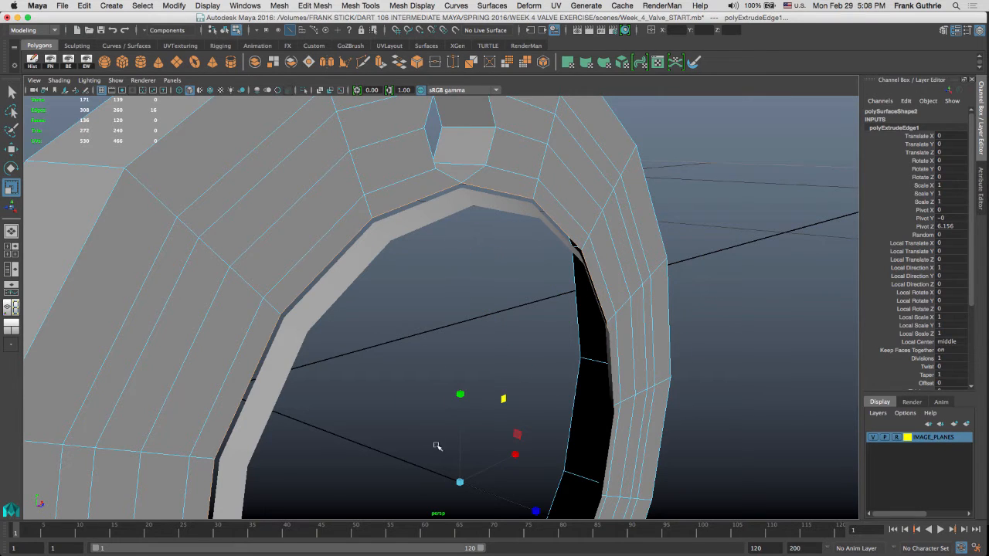
{"action": "left_click_drag", "start_coordinate": [460, 483], "coordinate": [456, 480]}
Step: Hide the IMAGE_PLANES layer and scale the extruded edges in the front view to line up with the strip's outer edge
{"action": "key", "text": "space"}
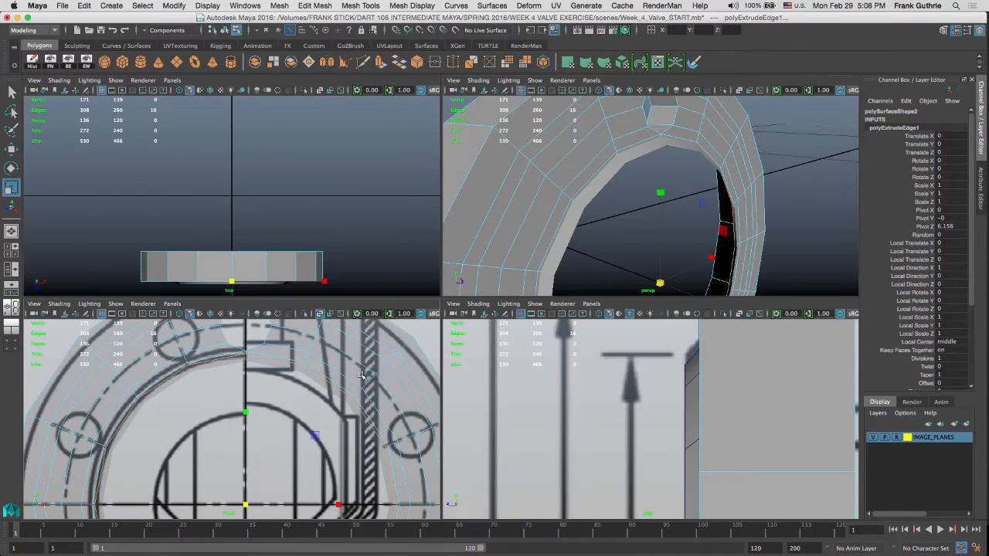
{"action": "key", "text": "space"}
{"action": "scroll", "coordinate": [468, 210], "scroll_direction": "up", "scroll_amount": 5}
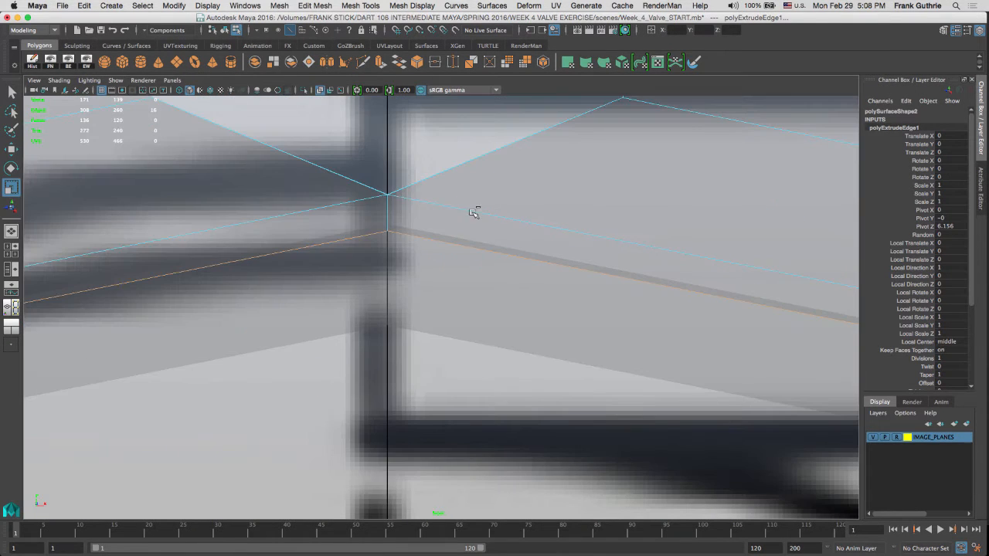
{"action": "scroll", "coordinate": [374, 188], "scroll_direction": "up", "scroll_amount": 3}
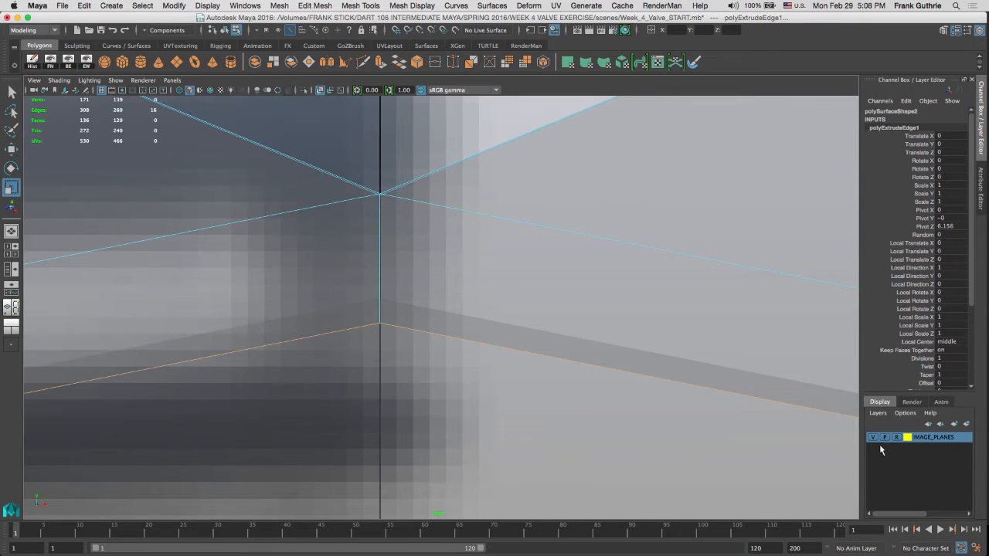
{"action": "left_click", "coordinate": [873, 437]}
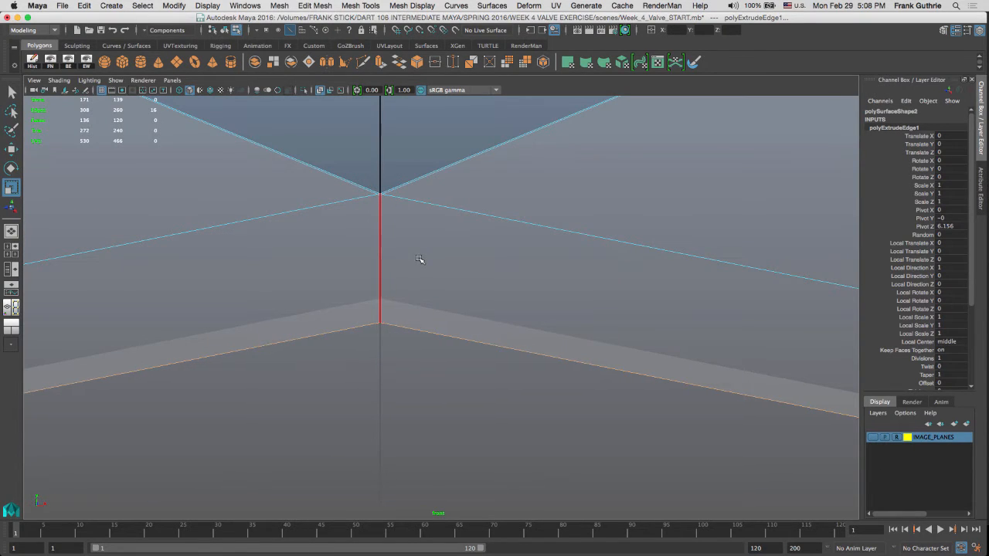
{"action": "middle_click_drag", "start_coordinate": [419, 260], "coordinate": [454, 265]}
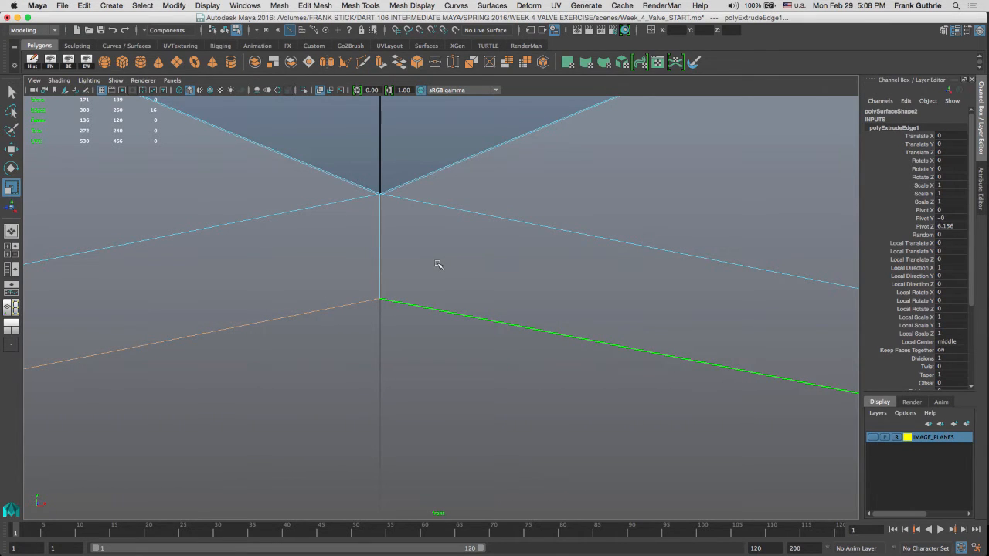
Step: Return to object mode, select both the flange and the inner ring strip, and combine them into one mesh
{"action": "scroll", "coordinate": [438, 264], "scroll_direction": "down", "scroll_amount": 5}
{"action": "key", "text": "space"}
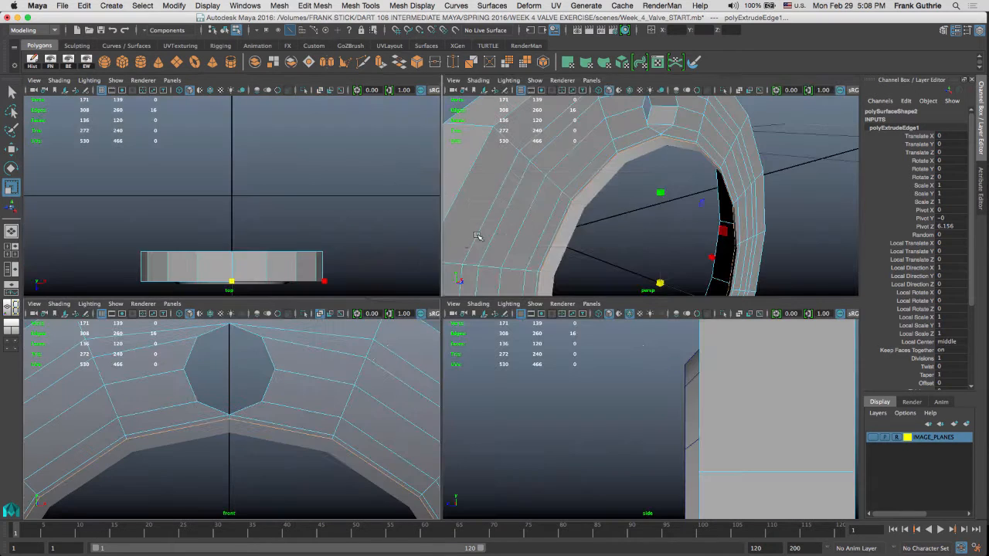
{"action": "key", "text": "space"}
{"action": "right_click_drag", "start_coordinate": [503, 206], "coordinate": [554, 190]}
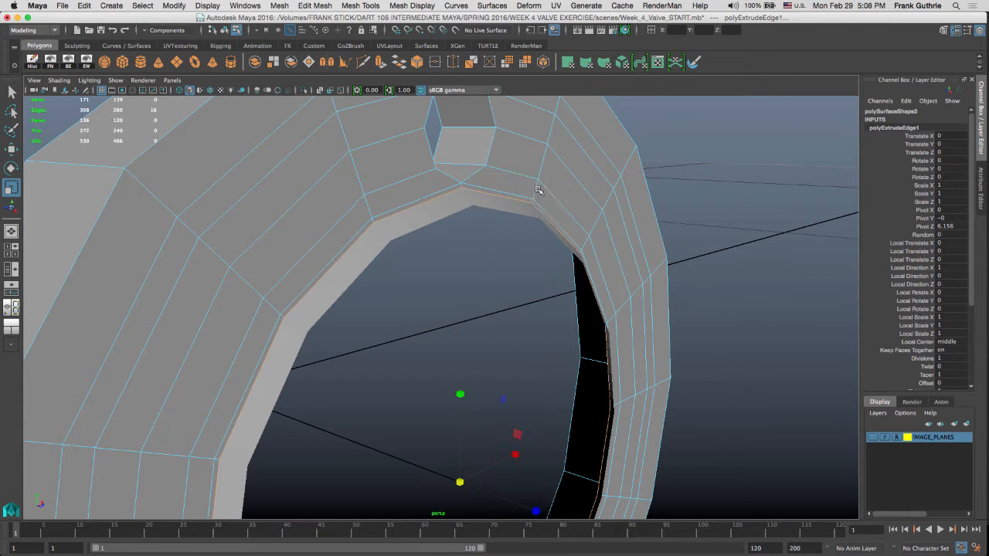
{"action": "left_click", "coordinate": [484, 215]}
{"action": "left_click_drag", "start_coordinate": [466, 238], "coordinate": [498, 202]}
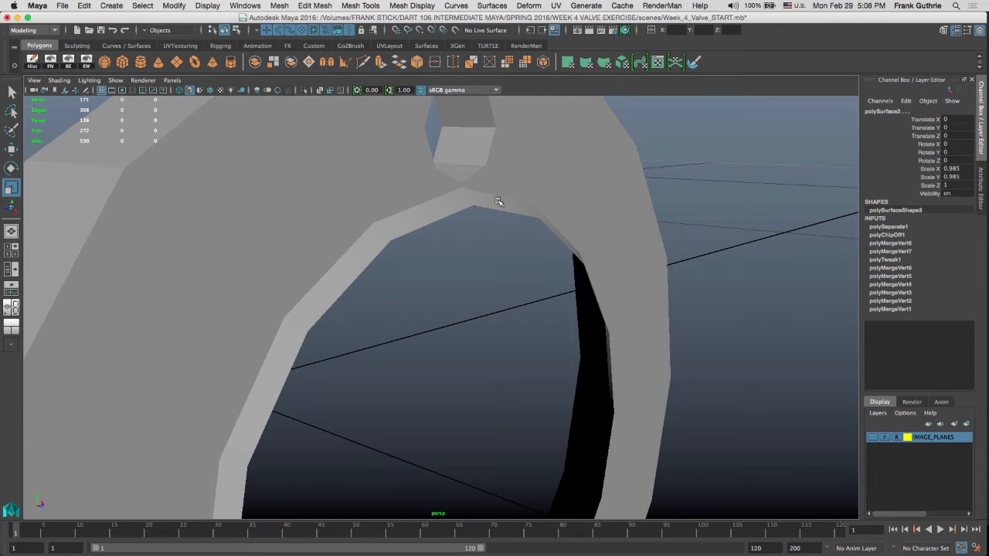
{"action": "left_click", "coordinate": [472, 145]}
{"action": "left_click", "coordinate": [501, 209]}
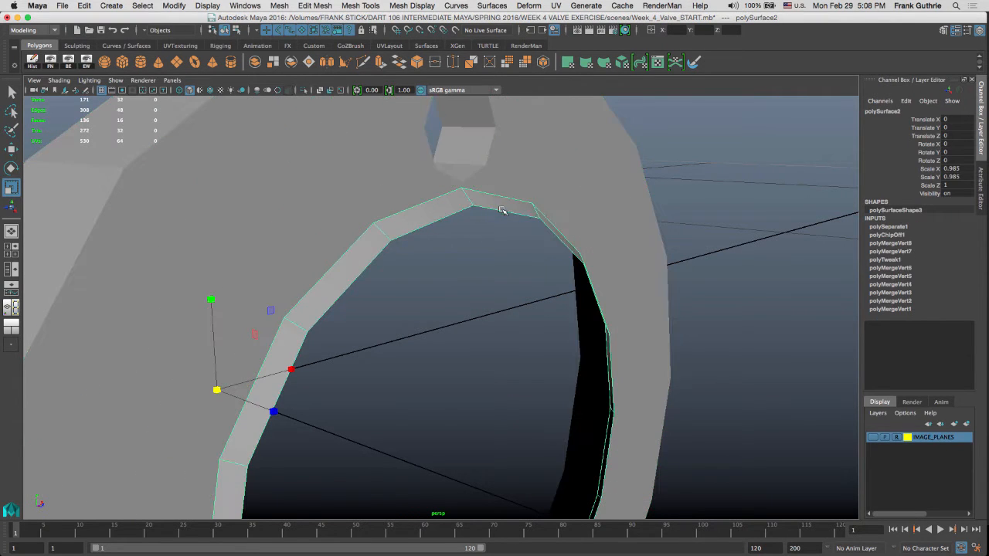
{"action": "left_click_drag", "start_coordinate": [646, 144], "coordinate": [398, 273]}
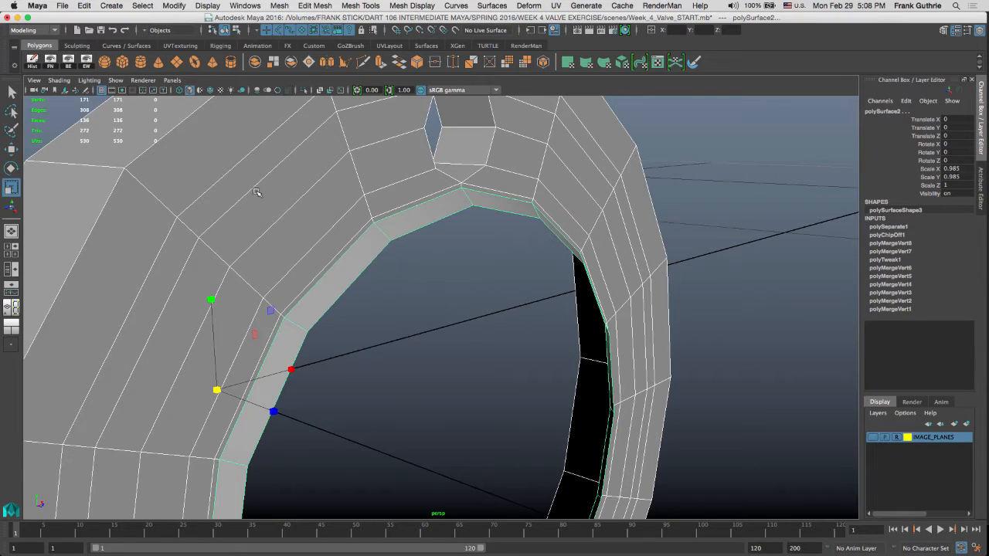
{"action": "left_click", "coordinate": [255, 62]}
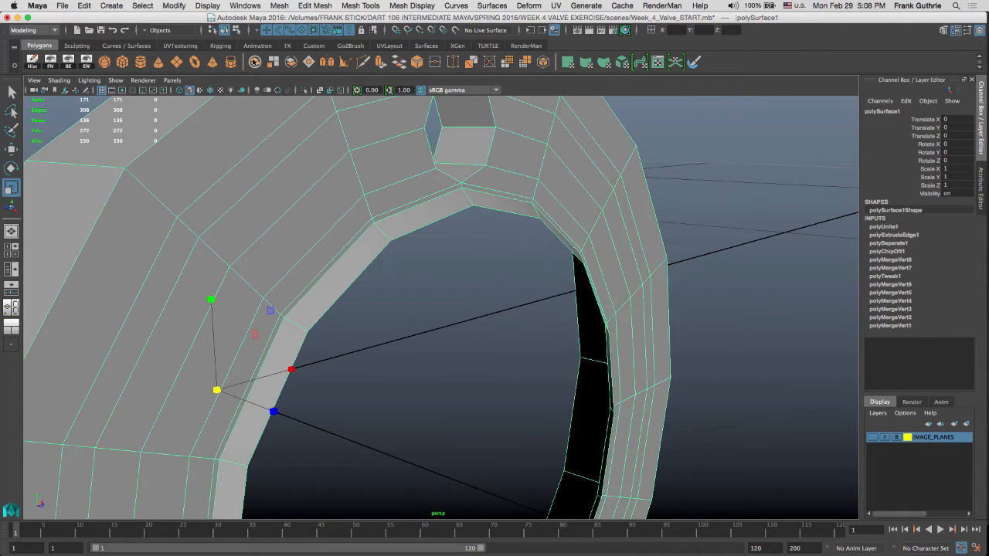
Step: Display the combined mesh's border edges with a thicker edge width and inspect the open borders around the inner opening
{"action": "left_click", "coordinate": [68, 65]}
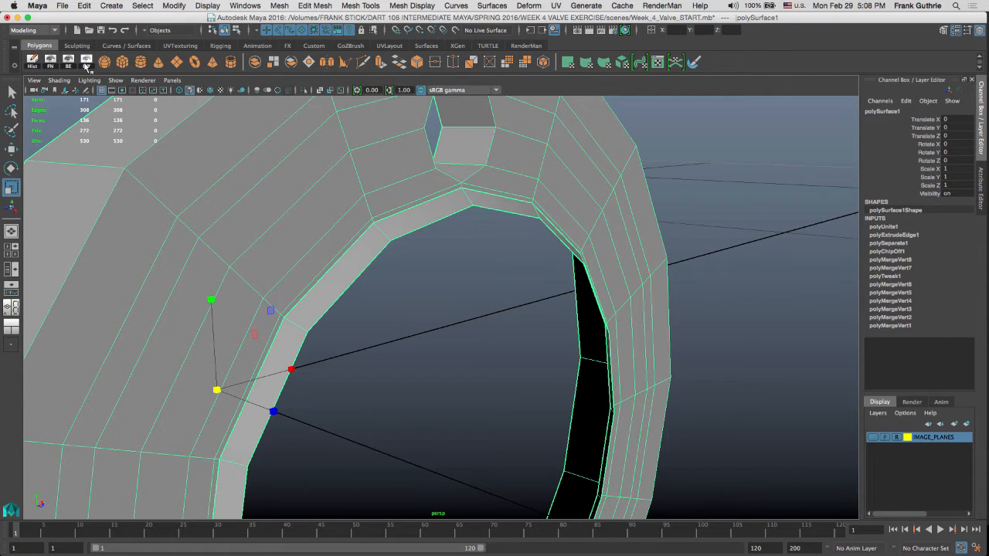
{"action": "left_click", "coordinate": [86, 65]}
{"action": "left_click_drag", "start_coordinate": [407, 232], "coordinate": [425, 229]}
{"action": "left_click", "coordinate": [335, 199]}
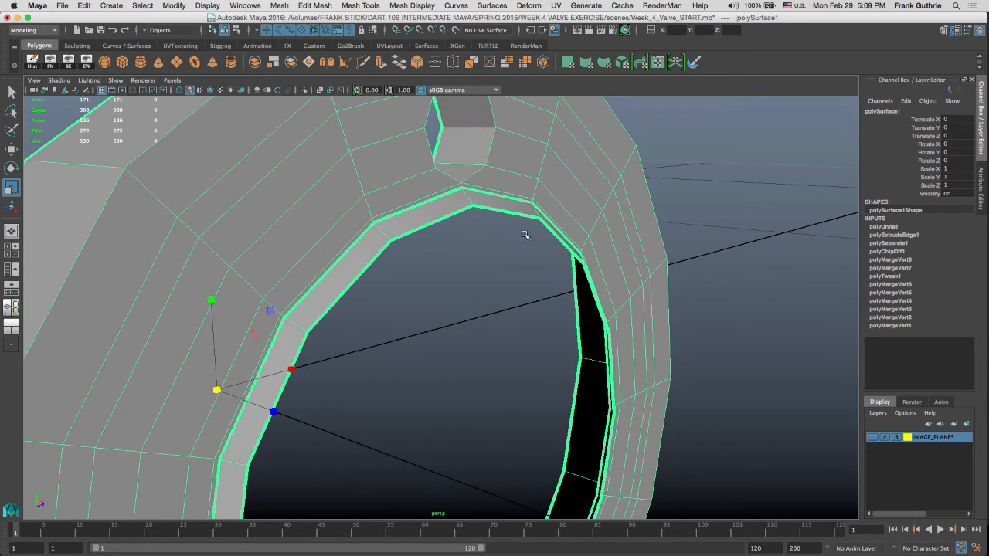
{"action": "left_click_drag", "start_coordinate": [524, 235], "coordinate": [523, 155], "text": "alt"}
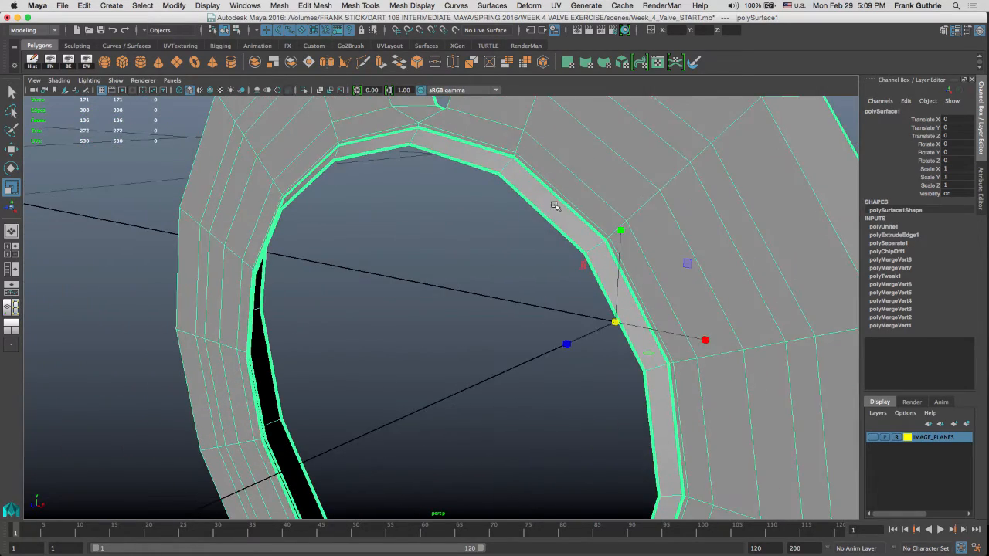
{"action": "right_click_drag", "start_coordinate": [555, 206], "coordinate": [393, 194], "text": "alt"}
{"action": "middle_click_drag", "start_coordinate": [468, 224], "coordinate": [459, 176], "text": "alt"}
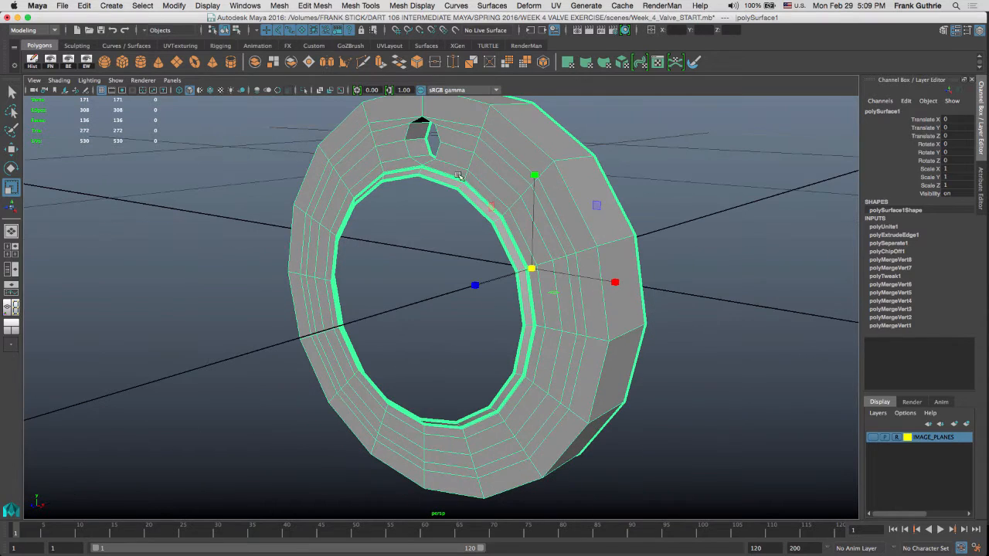
Step: Merge the selected vertices of the combined flange mesh with a distance threshold of 0.001
{"action": "right_click_drag", "start_coordinate": [470, 186], "coordinate": [422, 182]}
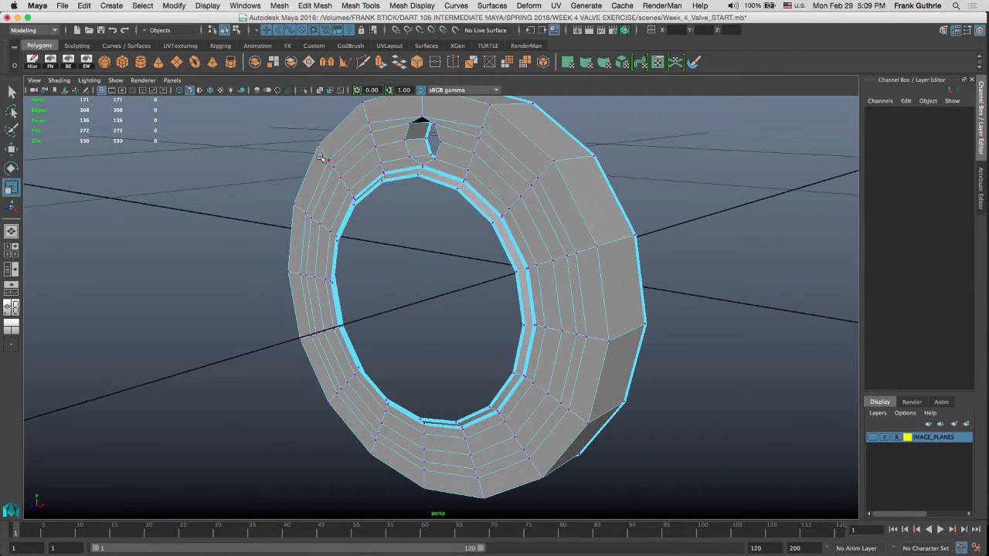
{"action": "left_click_drag", "start_coordinate": [294, 139], "coordinate": [474, 329]}
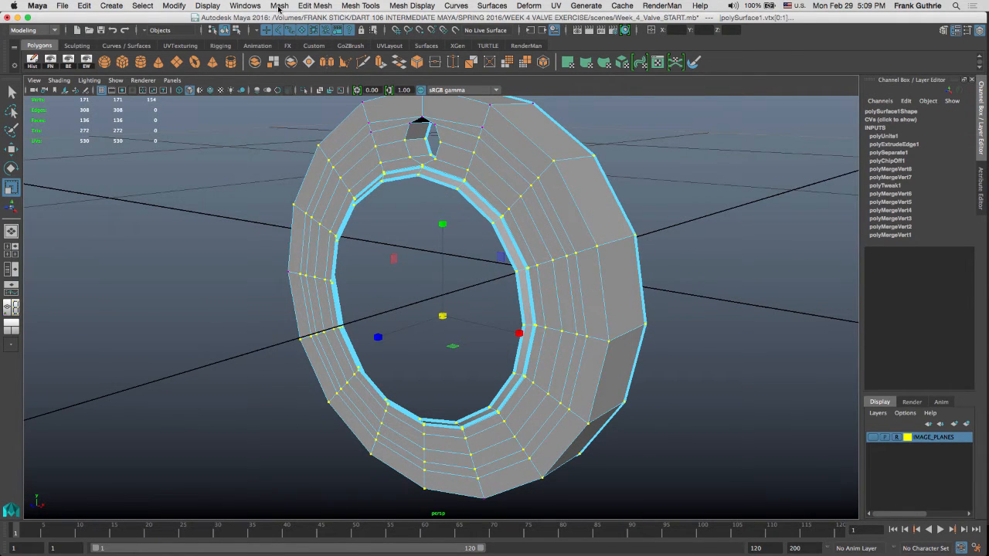
{"action": "left_click", "coordinate": [309, 6]}
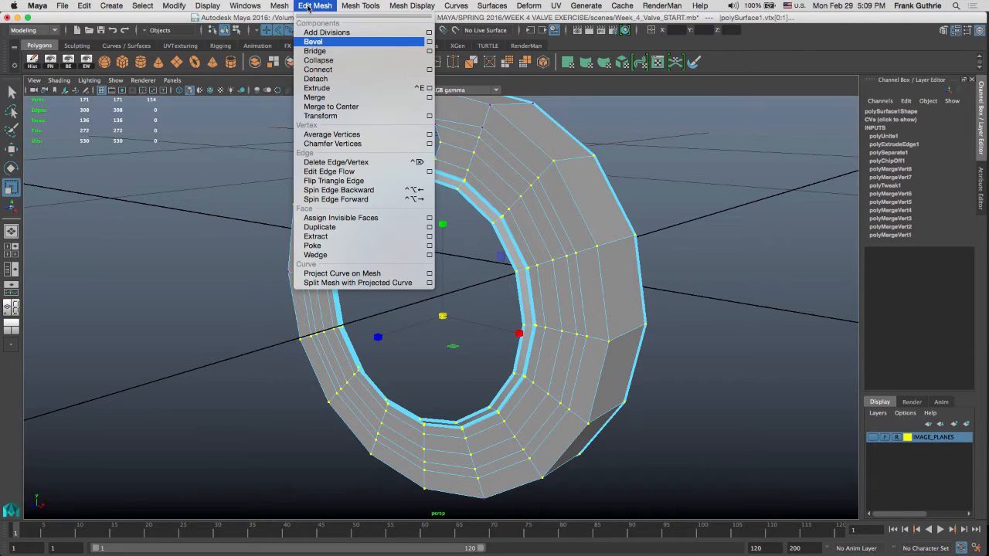
{"action": "left_click", "coordinate": [315, 97]}
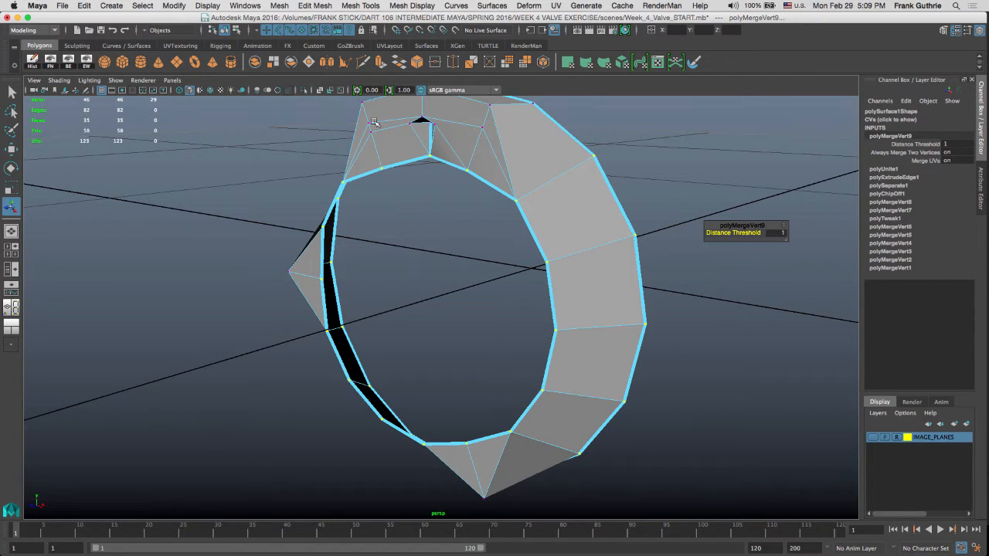
{"action": "left_click", "coordinate": [945, 145]}
{"action": "type", "text": "0.001"}
{"action": "key", "text": "Return"}
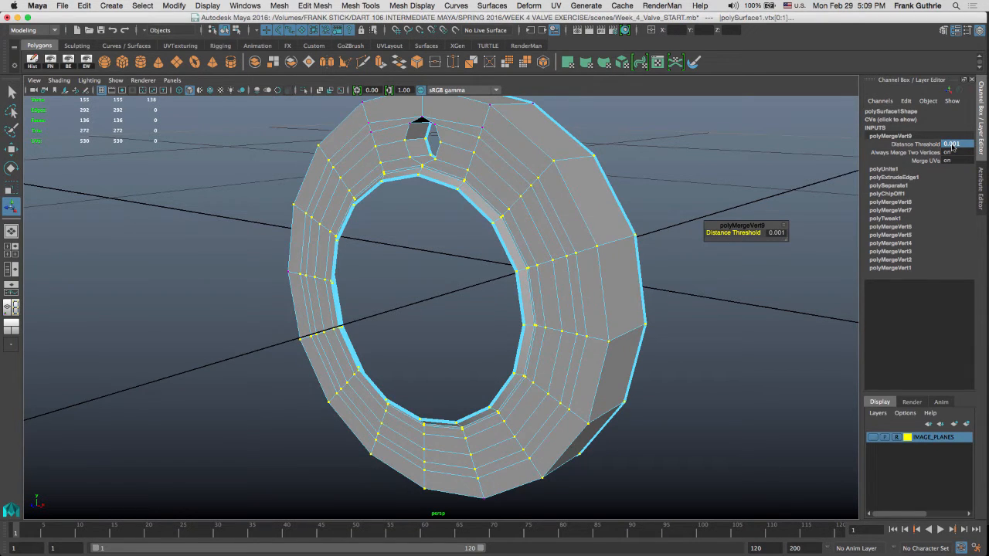
Step: Inspect the merged seam around the inner opening and the vertices just below the small bolt hole
{"action": "left_click_drag", "start_coordinate": [510, 303], "coordinate": [586, 238], "text": "alt"}
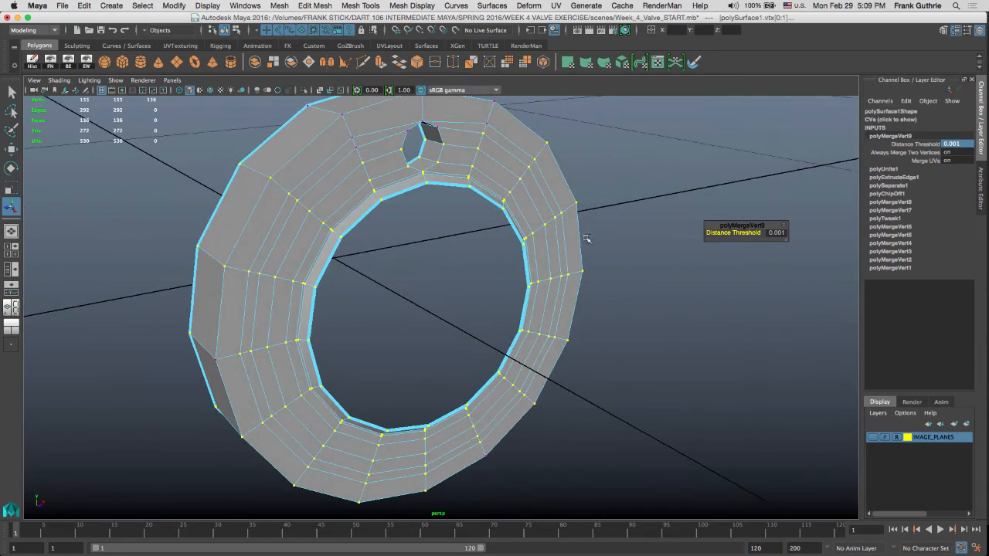
{"action": "middle_click_drag", "start_coordinate": [530, 218], "coordinate": [550, 220], "text": "alt"}
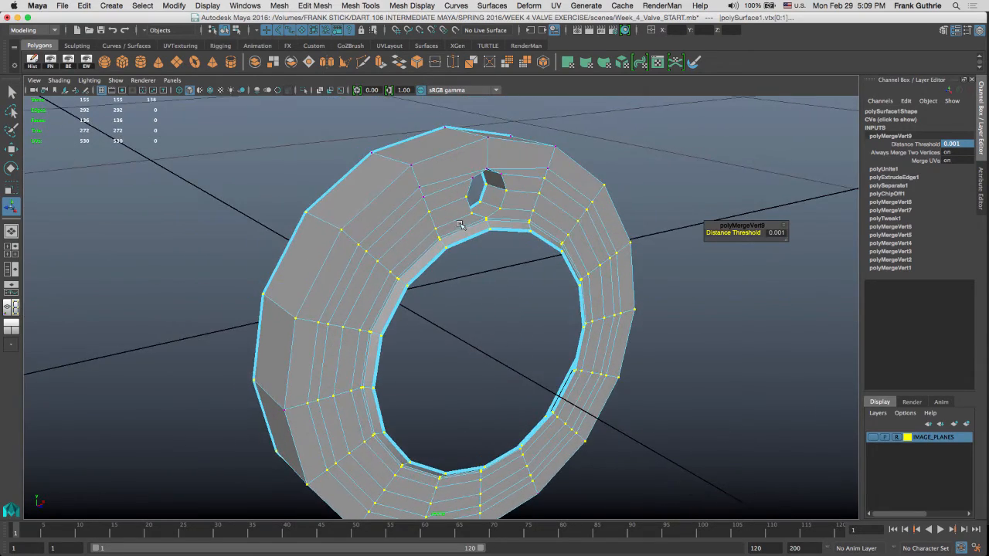
{"action": "right_click_drag", "start_coordinate": [462, 226], "coordinate": [601, 205], "text": "alt"}
{"action": "middle_click_drag", "start_coordinate": [506, 153], "coordinate": [423, 251], "text": "alt"}
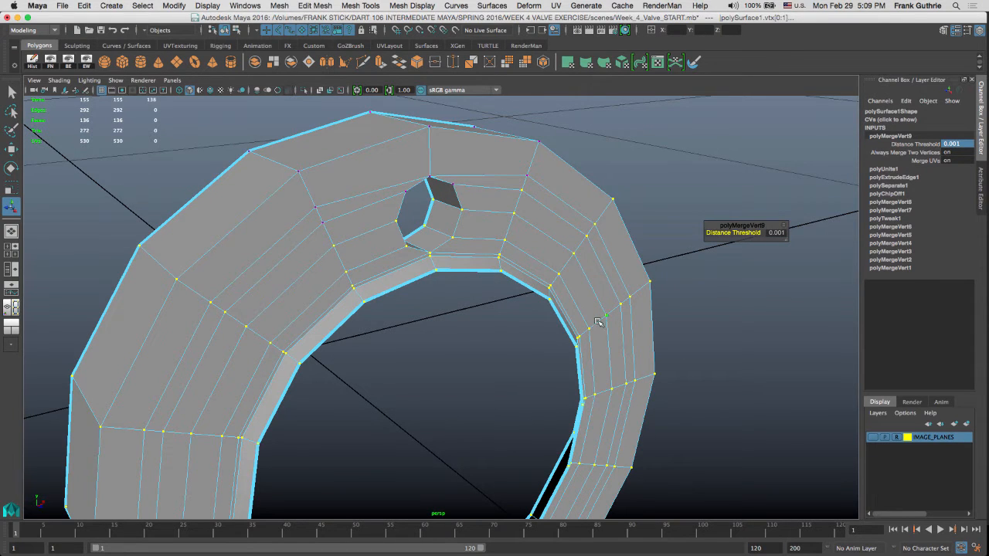
{"action": "right_click_drag", "start_coordinate": [388, 259], "coordinate": [768, 300], "text": "alt"}
{"action": "middle_click_drag", "start_coordinate": [524, 188], "coordinate": [575, 298], "text": "alt"}
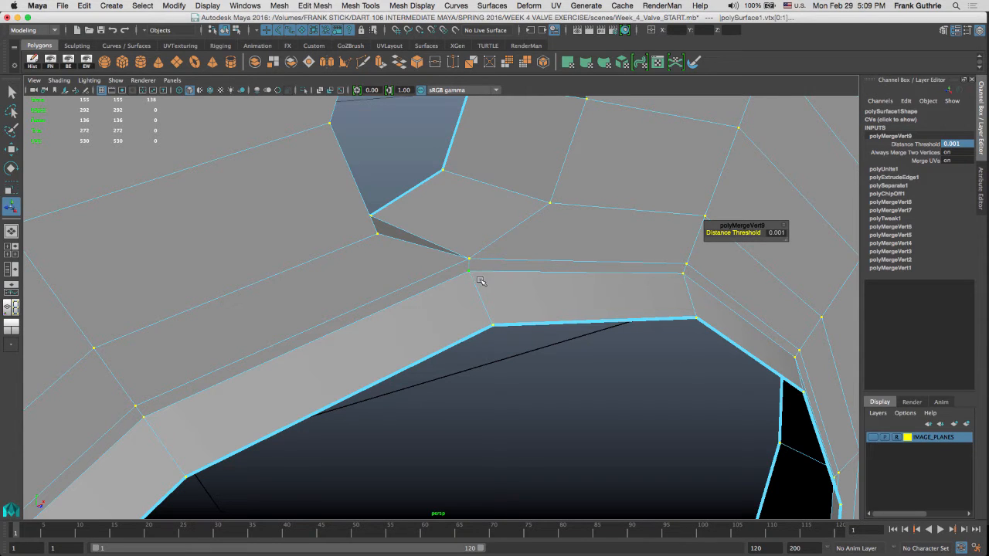
{"action": "right_click_drag", "start_coordinate": [458, 269], "coordinate": [299, 289], "text": "alt"}
{"action": "right_click_drag", "start_coordinate": [436, 283], "coordinate": [584, 285], "text": "alt"}
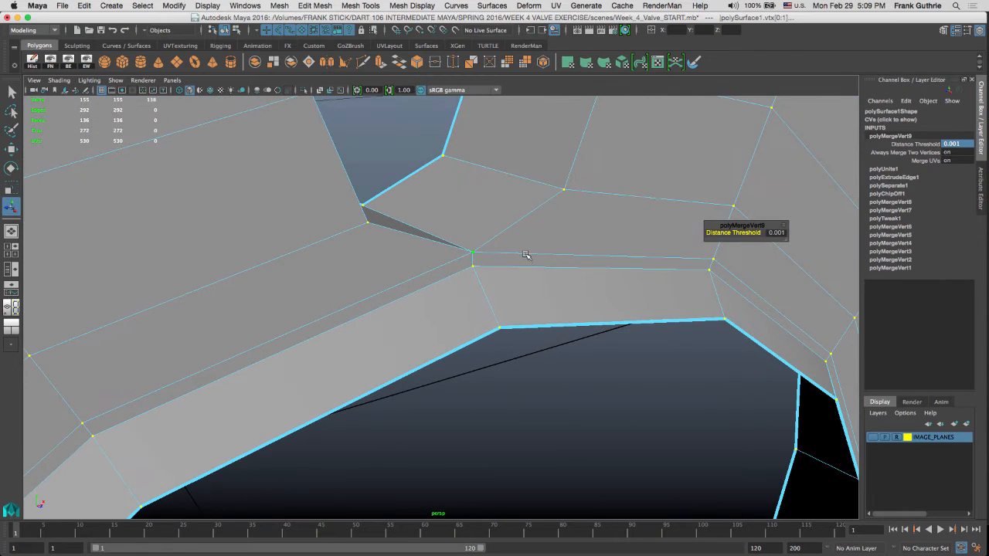
Step: Select the front edge loop around the bolt hole and examine where the flange's edges meet its rim
{"action": "right_click_drag", "start_coordinate": [528, 254], "coordinate": [507, 230]}
{"action": "left_click", "coordinate": [533, 199]}
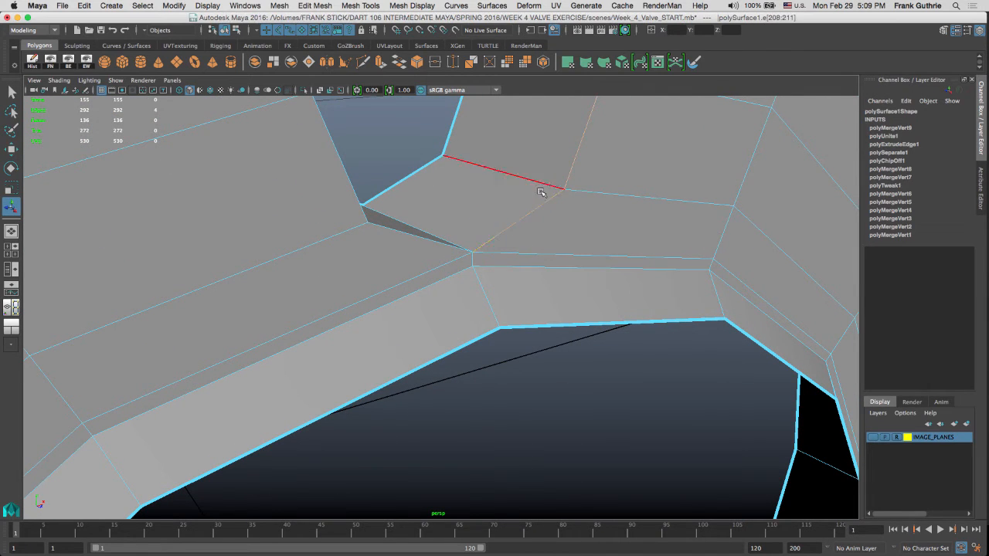
{"action": "double_click", "coordinate": [438, 241]}
{"action": "left_click", "coordinate": [487, 244], "text": "shift"}
{"action": "middle_click_drag", "start_coordinate": [517, 187], "coordinate": [487, 318], "text": "alt"}
{"action": "middle_click_drag", "start_coordinate": [500, 237], "coordinate": [500, 276], "text": "alt"}
{"action": "left_click_drag", "start_coordinate": [501, 276], "coordinate": [421, 377], "text": "alt"}
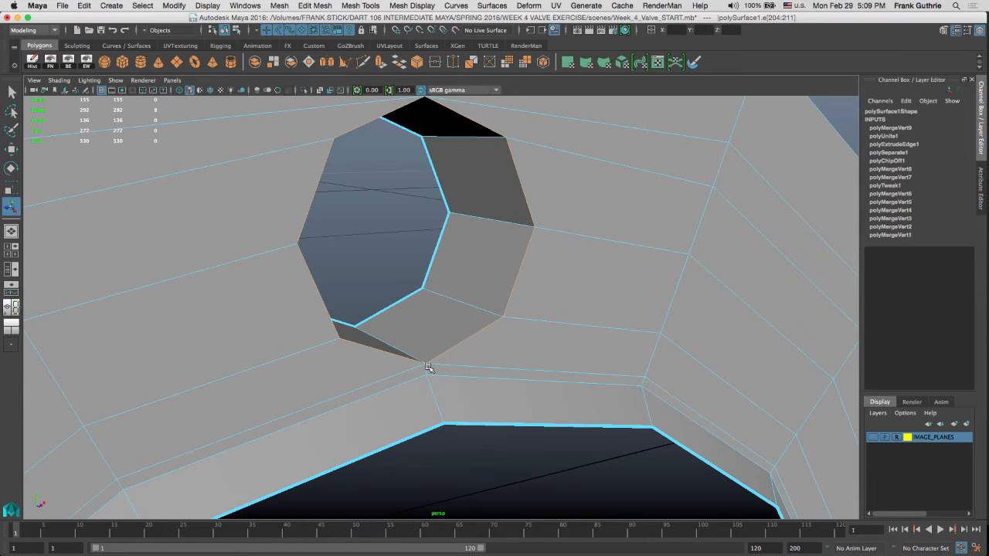
{"action": "left_click_drag", "start_coordinate": [436, 147], "coordinate": [412, 257], "text": "alt"}
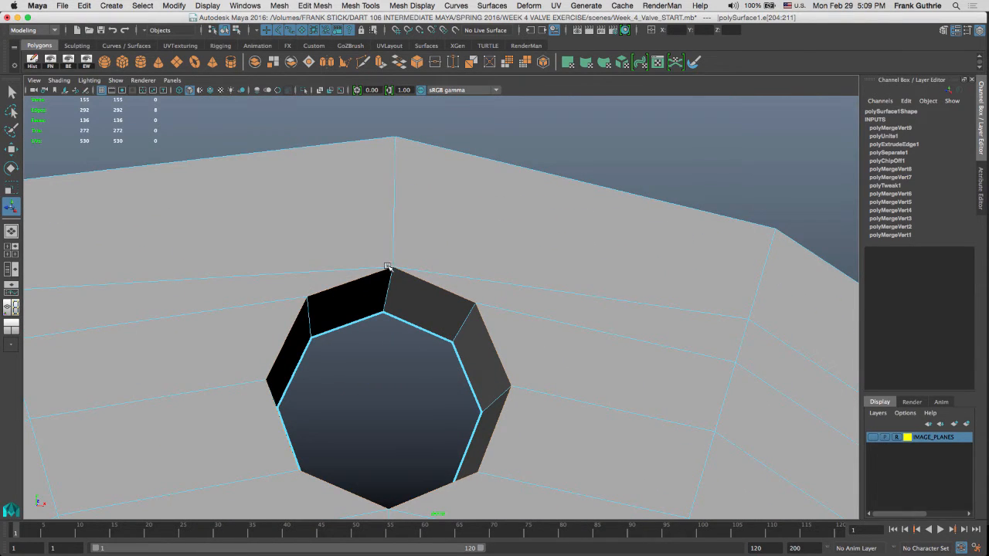
{"action": "left_click_drag", "start_coordinate": [391, 256], "coordinate": [540, 202], "text": "alt"}
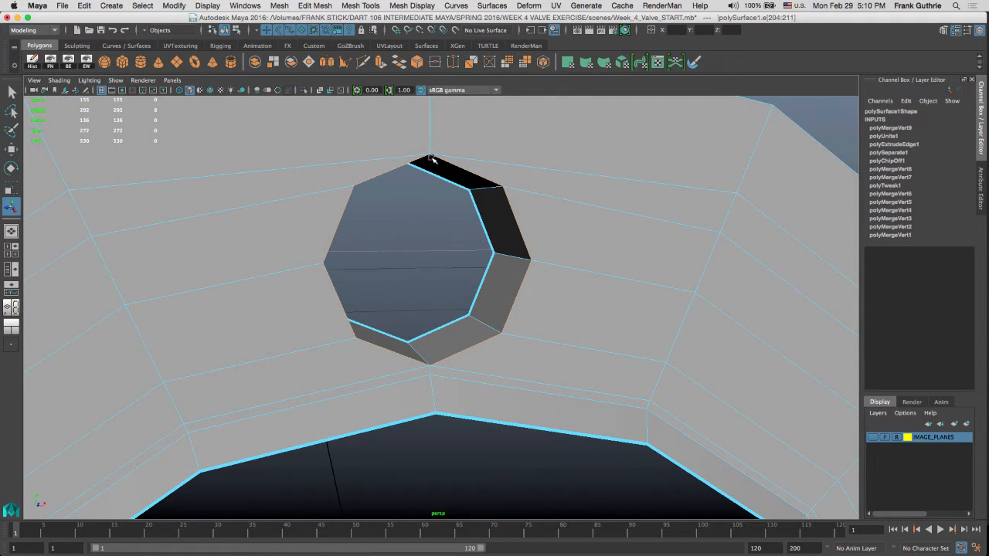
{"action": "left_click_drag", "start_coordinate": [433, 159], "coordinate": [486, 207], "text": "alt"}
Step: Delete the two long edges that run sideways from the bolt hole's top vertex
{"action": "right_click", "coordinate": [489, 207]}
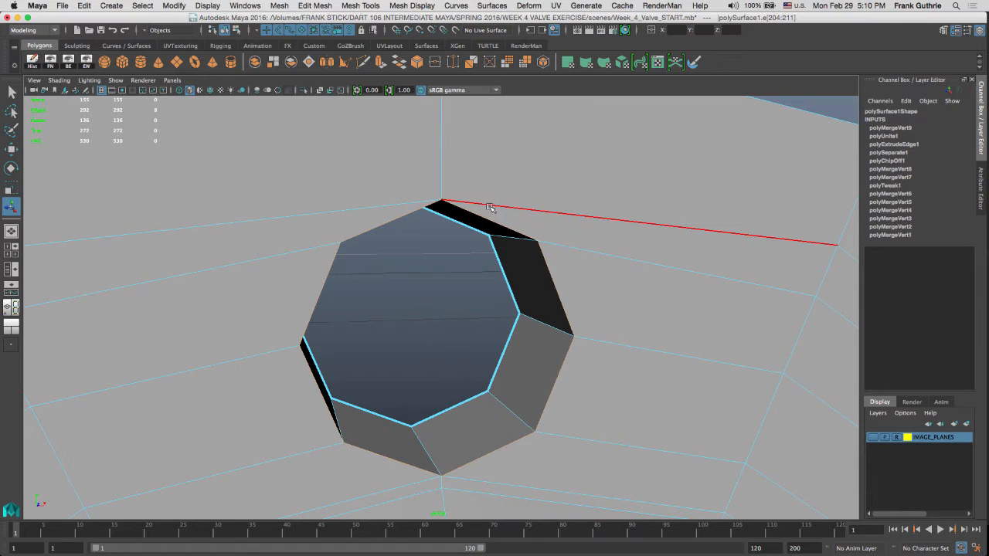
{"action": "left_click", "coordinate": [490, 207]}
{"action": "left_click", "coordinate": [400, 204], "text": "shift"}
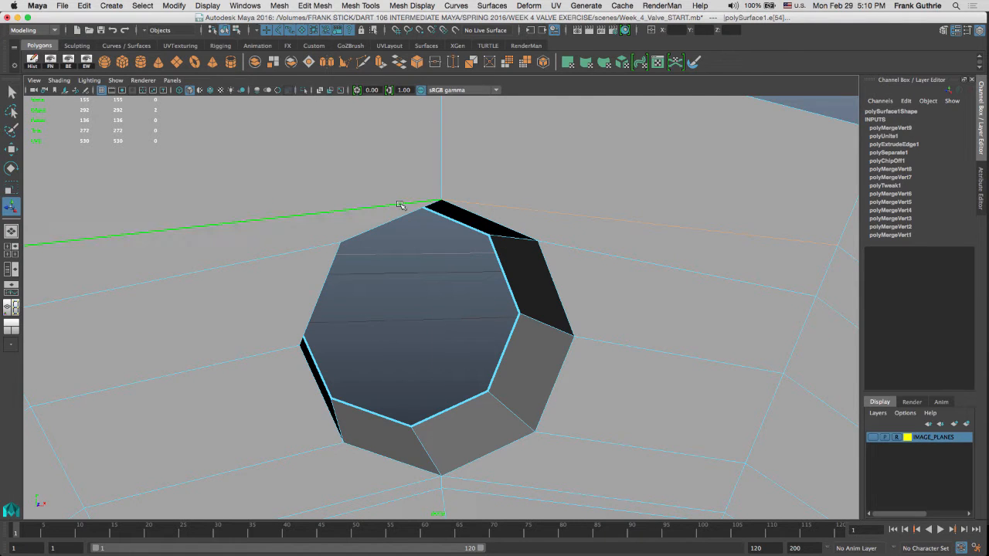
{"action": "key", "text": "Delete"}
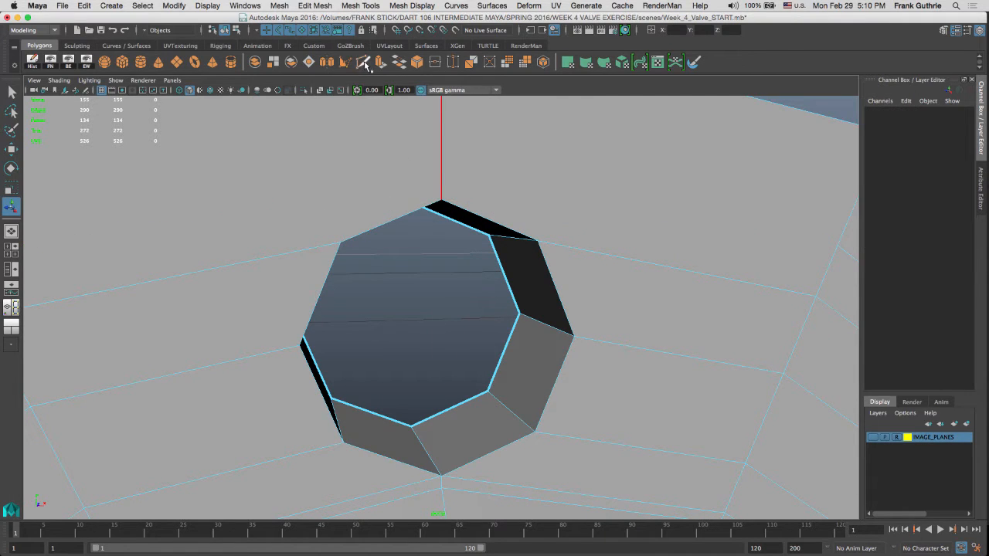
Step: Cut a new edge above the bolt hole, joining the vertices on both sides through the vertical edge between them
{"action": "scroll", "coordinate": [470, 223], "scroll_direction": "down", "scroll_amount": 2}
{"action": "left_click", "coordinate": [343, 243]}
{"action": "middle_click_drag", "start_coordinate": [299, 223], "coordinate": [361, 194], "text": "alt"}
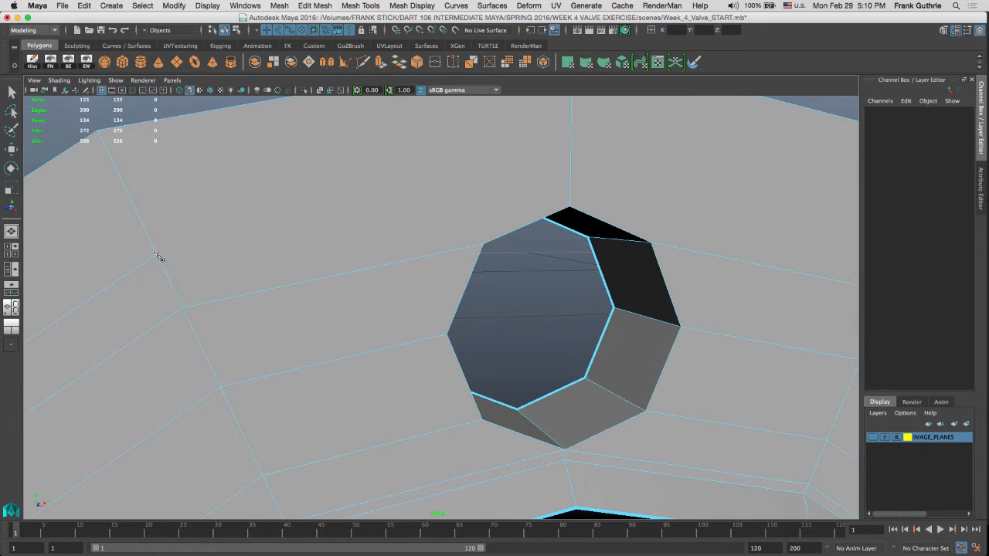
{"action": "left_click", "coordinate": [157, 255]}
{"action": "left_click", "coordinate": [570, 166]}
{"action": "middle_click_drag", "start_coordinate": [657, 185], "coordinate": [492, 177], "text": "alt"}
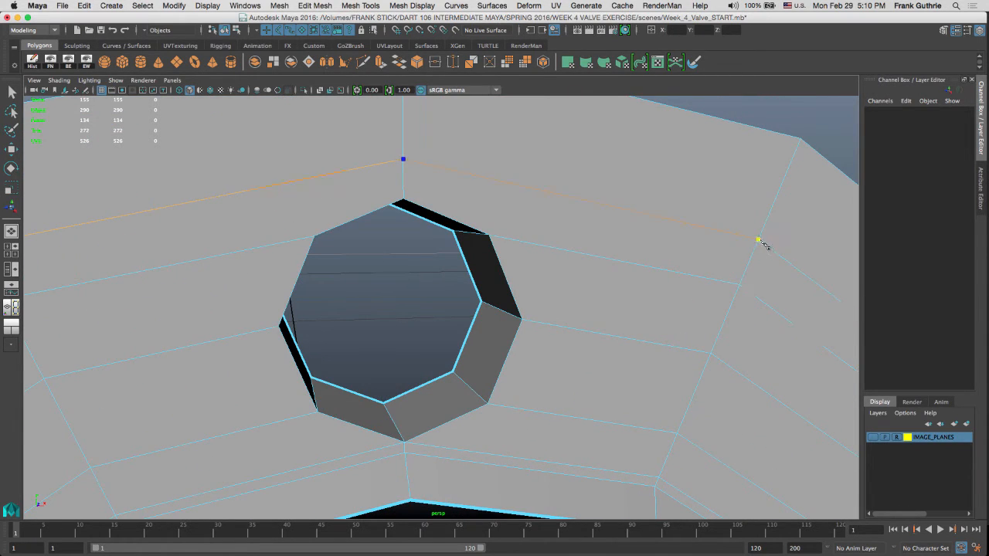
{"action": "left_click", "coordinate": [756, 242]}
{"action": "key", "text": "Return"}
Step: Delete the two long edges that run sideways from the bolt hole's bottom vertex
{"action": "left_click_drag", "start_coordinate": [496, 235], "coordinate": [422, 300], "text": "alt"}
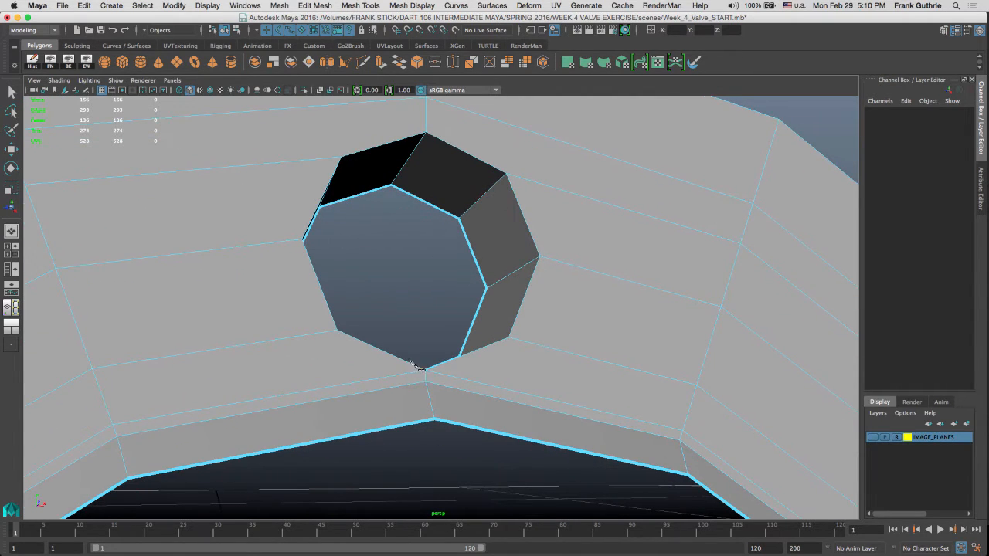
{"action": "key", "text": "q"}
{"action": "left_click", "coordinate": [379, 379]}
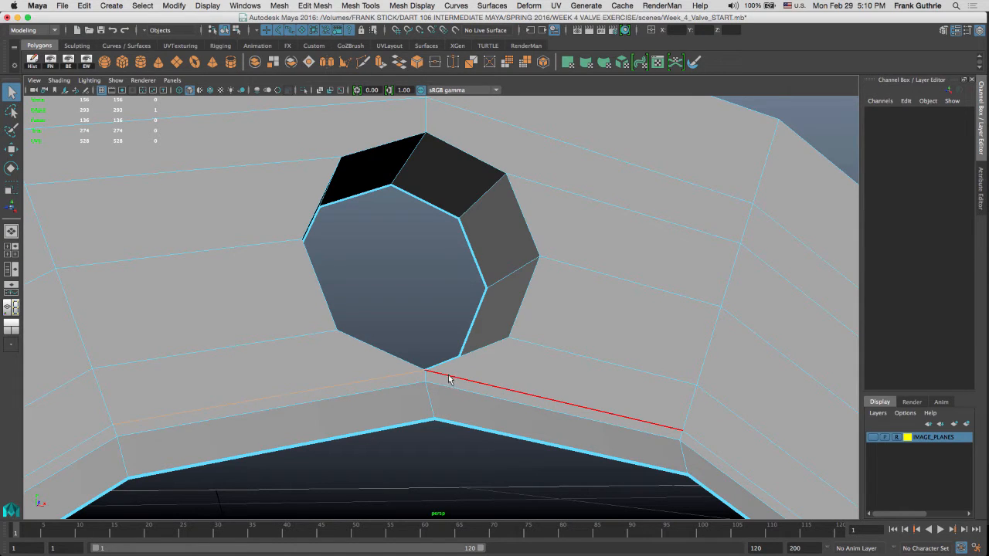
{"action": "key", "text": "Delete"}
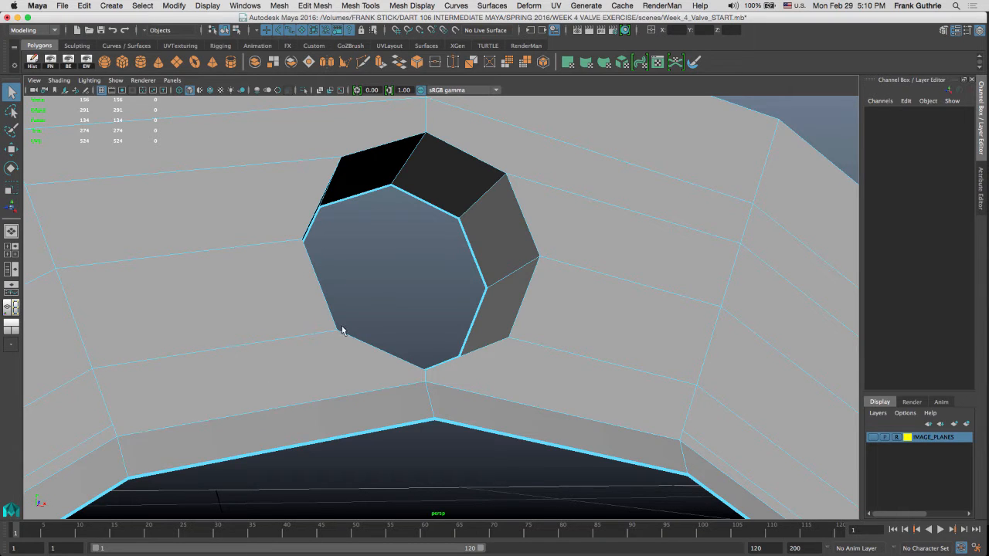
Step: Bevel the front edge loop of the bolt hole and reduce the bevel fraction to narrow the chamfer
{"action": "left_click_drag", "start_coordinate": [369, 305], "coordinate": [417, 198], "text": "alt"}
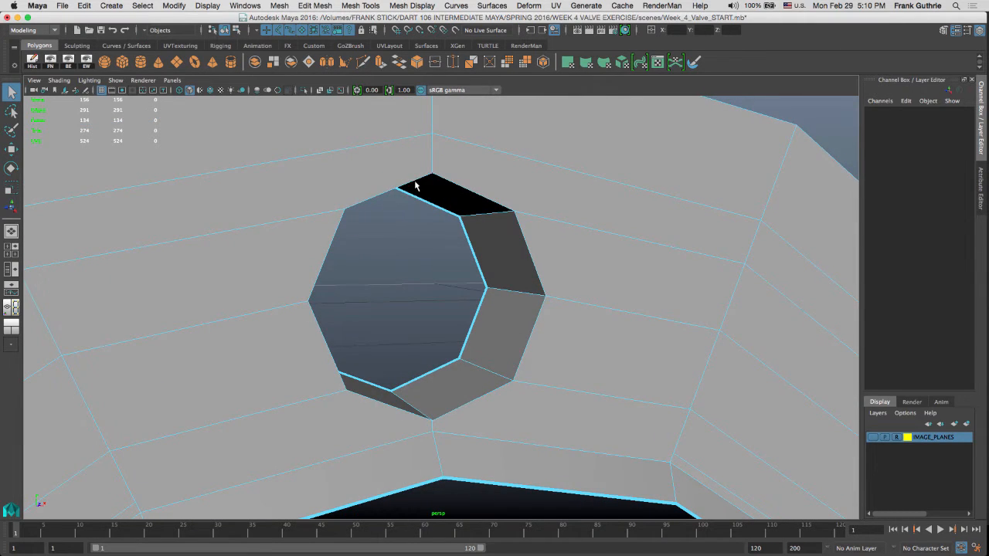
{"action": "right_click_drag", "start_coordinate": [415, 184], "coordinate": [415, 156]}
{"action": "double_click", "coordinate": [449, 183]}
{"action": "left_click_drag", "start_coordinate": [534, 272], "coordinate": [556, 276], "text": "alt"}
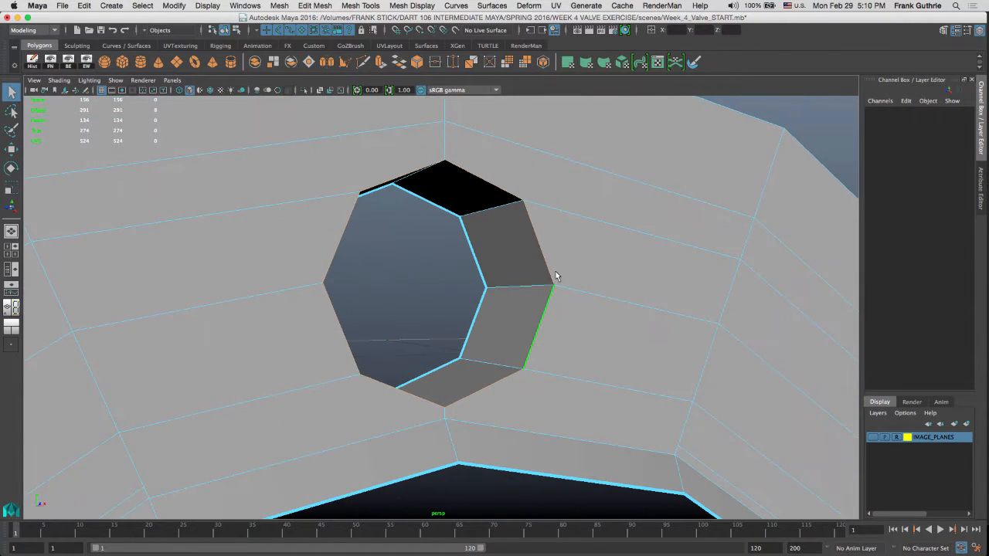
{"action": "left_click", "coordinate": [417, 63]}
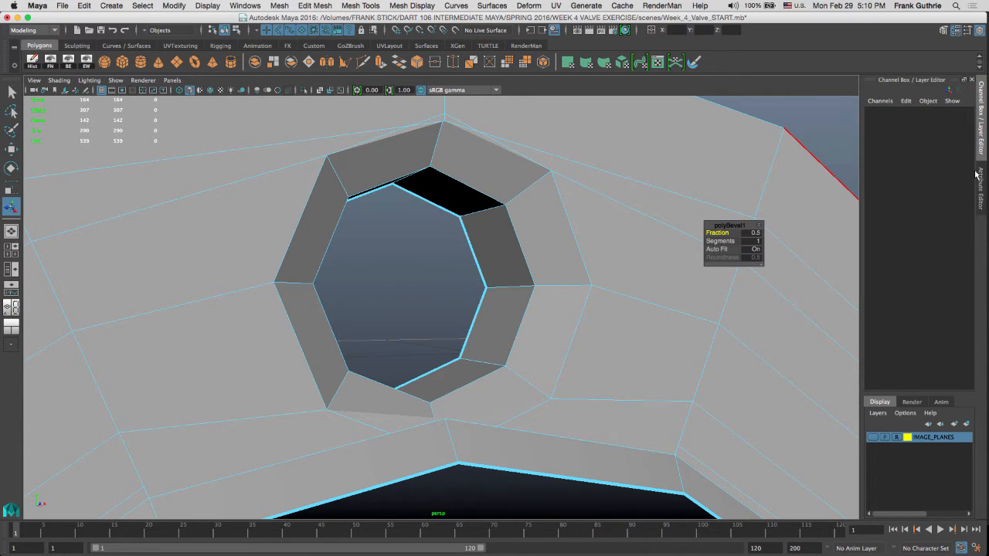
{"action": "left_click_drag", "start_coordinate": [774, 206], "coordinate": [662, 210], "text": "alt"}
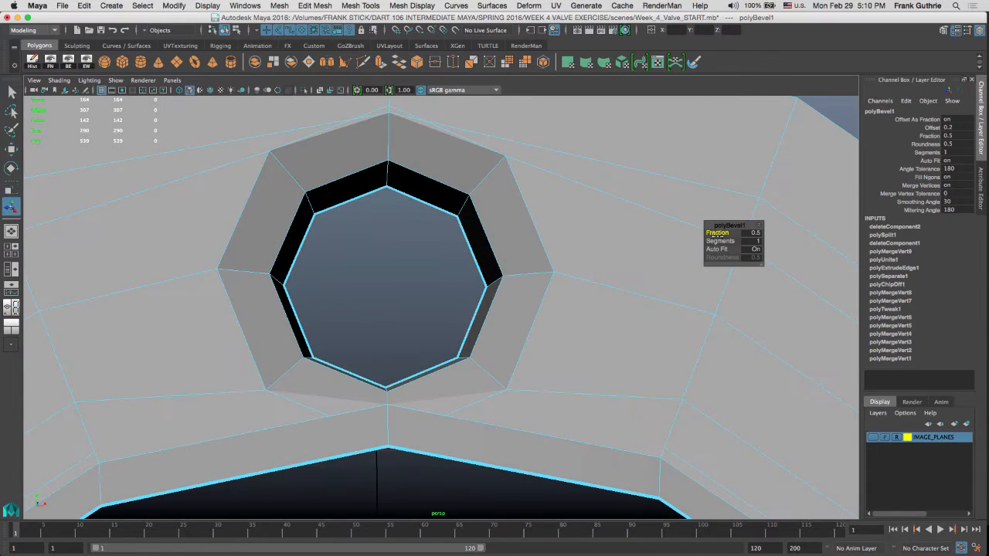
{"action": "left_click_drag", "start_coordinate": [717, 232], "coordinate": [719, 231]}
Step: Return to object mode and preview the flange smoothed to check the beveled bolt hole, then restore the unsmoothed display
{"action": "mouse_move", "coordinate": [541, 208]}
{"action": "left_mouse_down", "text": "alt"}
{"action": "mouse_move", "coordinate": [551, 214]}
{"action": "mouse_move", "coordinate": [574, 170]}
{"action": "mouse_move", "coordinate": [525, 183]}
{"action": "mouse_move", "coordinate": [529, 202]}
{"action": "left_mouse_up", "text": "alt"}
{"action": "key", "text": "q"}
{"action": "right_click_drag", "start_coordinate": [513, 216], "coordinate": [551, 197]}
{"action": "left_click_drag", "start_coordinate": [550, 194], "coordinate": [489, 242]}
{"action": "key", "text": "3"}
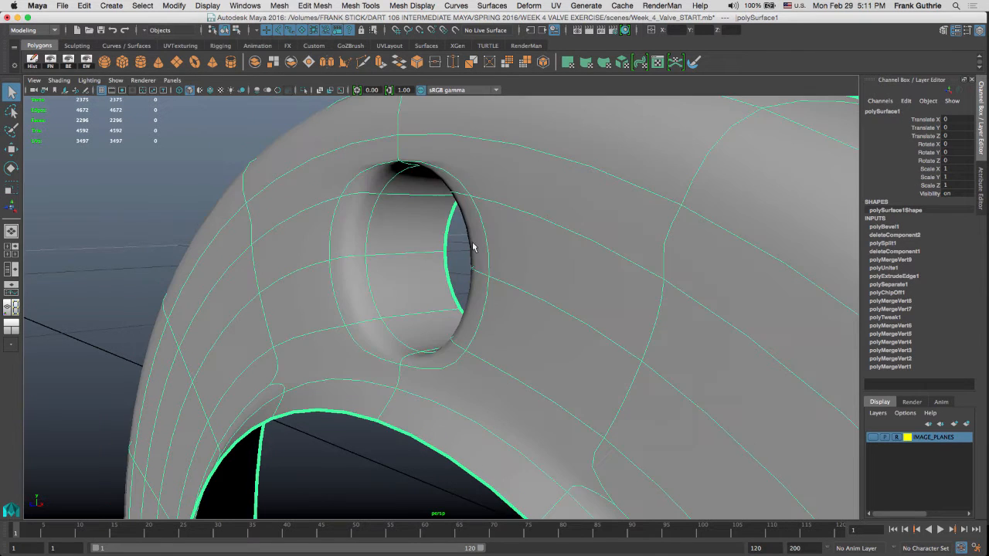
{"action": "left_click", "coordinate": [219, 131]}
{"action": "left_click", "coordinate": [456, 194]}
{"action": "key", "text": "1"}
Step: Add offset edge loops close to both sides of the bolt hole bevel's outer edge loop
{"action": "left_click_drag", "start_coordinate": [430, 202], "coordinate": [356, 208], "text": "alt"}
{"action": "left_click_drag", "start_coordinate": [270, 177], "coordinate": [377, 184], "text": "alt"}
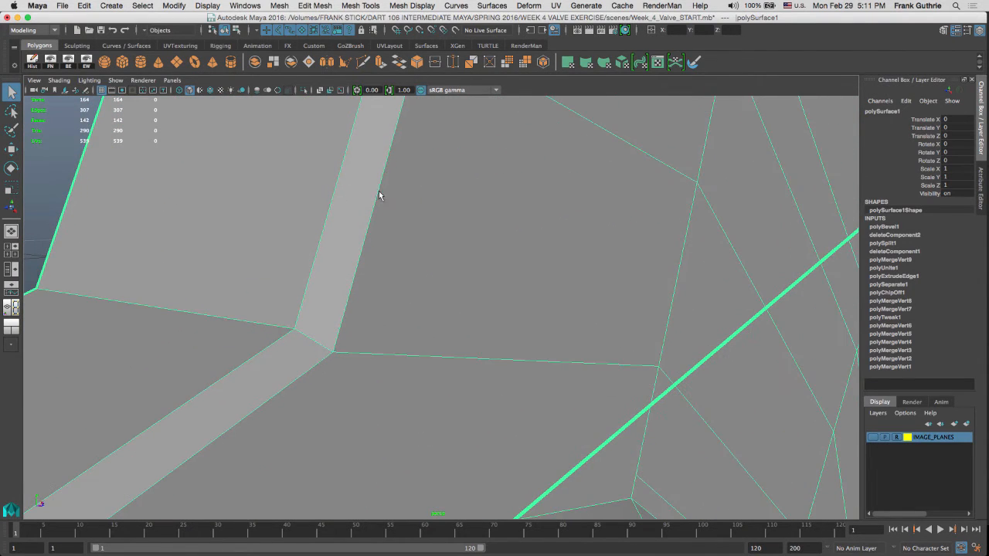
{"action": "right_click_drag", "start_coordinate": [456, 186], "coordinate": [252, 192], "text": "alt"}
{"action": "left_click_drag", "start_coordinate": [408, 177], "coordinate": [368, 185], "text": "alt"}
{"action": "middle_click_drag", "start_coordinate": [368, 185], "coordinate": [392, 120], "text": "alt"}
{"action": "right_click_drag", "start_coordinate": [364, 184], "coordinate": [635, 245], "text": "alt"}
{"action": "middle_click_drag", "start_coordinate": [450, 195], "coordinate": [545, 151], "text": "alt"}
{"action": "middle_click_drag", "start_coordinate": [529, 270], "coordinate": [522, 133], "text": "alt"}
{"action": "mouse_move", "coordinate": [411, 266]}
{"action": "left_mouse_down", "text": "alt"}
{"action": "mouse_move", "coordinate": [507, 220]}
{"action": "mouse_move", "coordinate": [405, 256]}
{"action": "left_mouse_up", "text": "alt"}
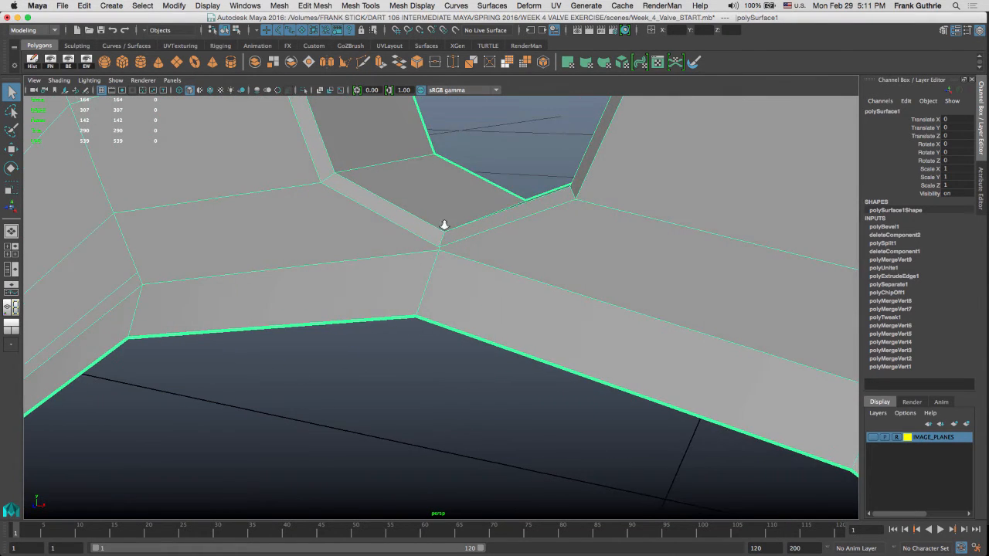
{"action": "right_click_drag", "start_coordinate": [442, 221], "coordinate": [438, 282], "text": "alt"}
{"action": "left_click", "coordinate": [445, 220]}
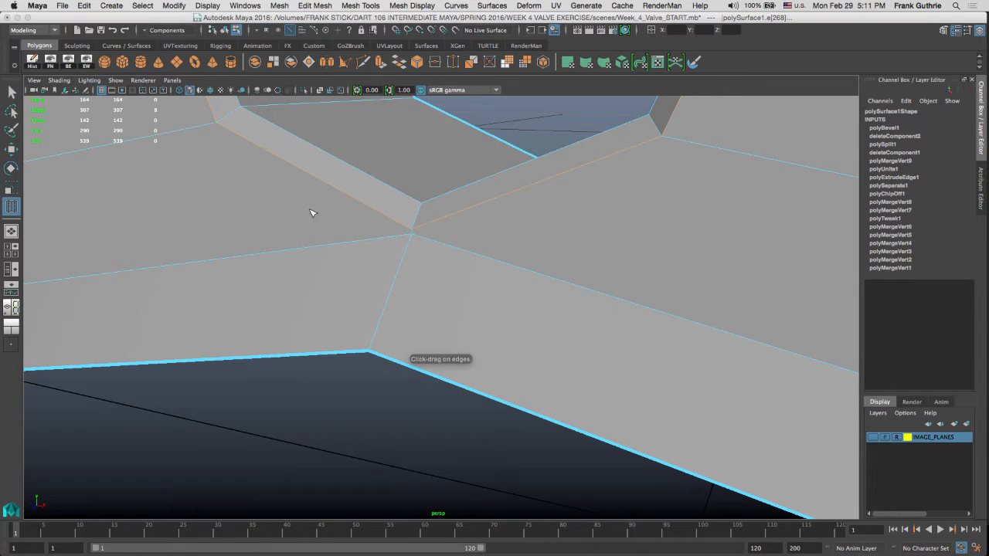
{"action": "left_click_drag", "start_coordinate": [312, 213], "coordinate": [435, 201], "text": "alt"}
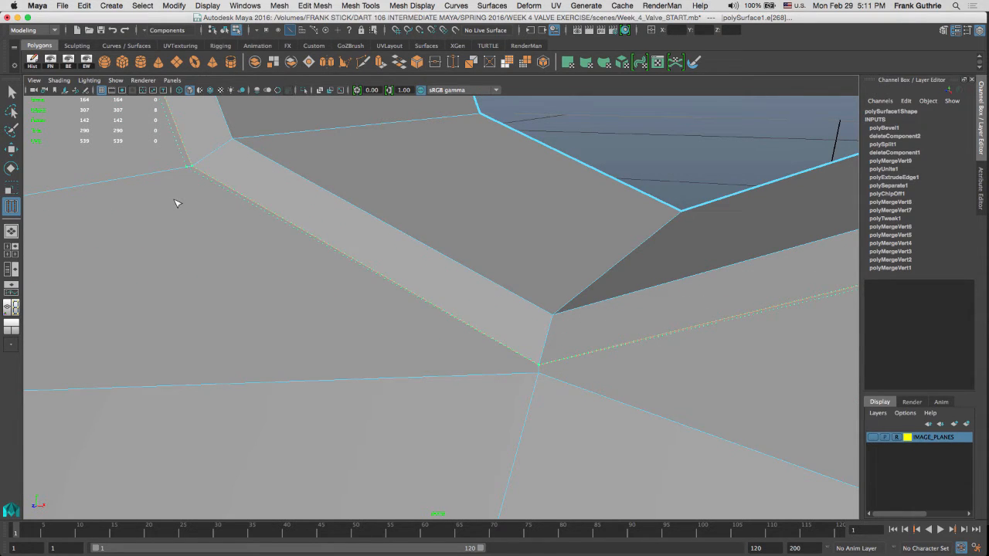
{"action": "left_click_drag", "start_coordinate": [177, 204], "coordinate": [177, 203]}
Step: Add offset edge loops close to both sides of the bolt hole bevel's inner edge loop
{"action": "right_click_drag", "start_coordinate": [512, 235], "coordinate": [434, 214], "text": "alt"}
{"action": "middle_click_drag", "start_coordinate": [434, 214], "coordinate": [400, 278], "text": "alt"}
{"action": "right_click_drag", "start_coordinate": [402, 174], "coordinate": [448, 175], "text": "alt"}
{"action": "middle_click_drag", "start_coordinate": [448, 175], "coordinate": [393, 214], "text": "alt"}
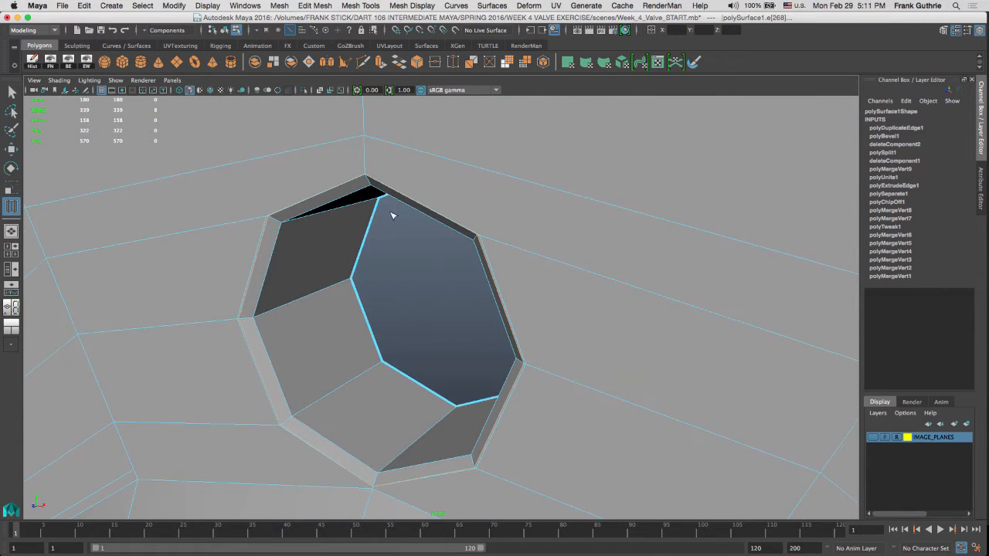
{"action": "right_click_drag", "start_coordinate": [394, 214], "coordinate": [545, 218], "text": "alt"}
{"action": "left_click_drag", "start_coordinate": [546, 218], "coordinate": [658, 186], "text": "alt"}
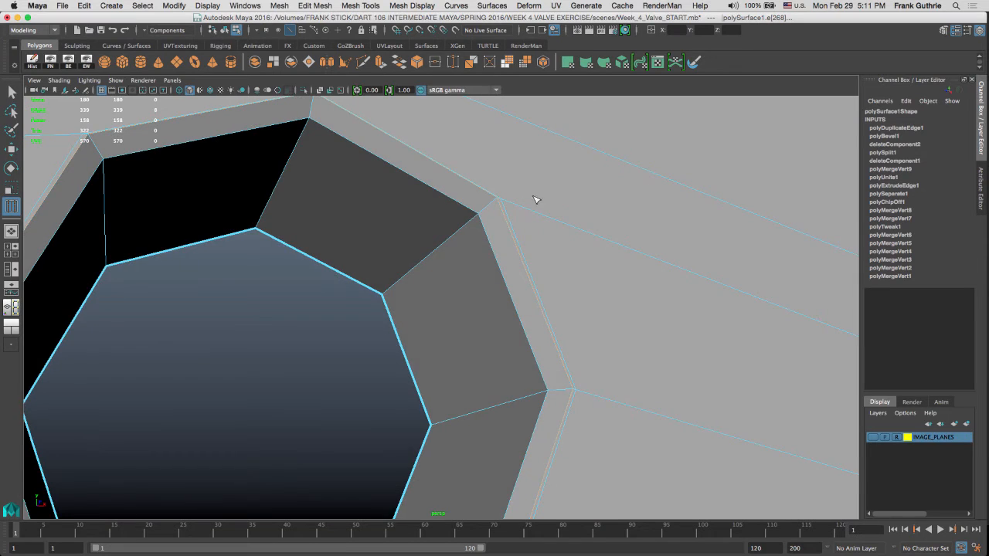
{"action": "left_click_drag", "start_coordinate": [537, 201], "coordinate": [559, 184], "text": "alt"}
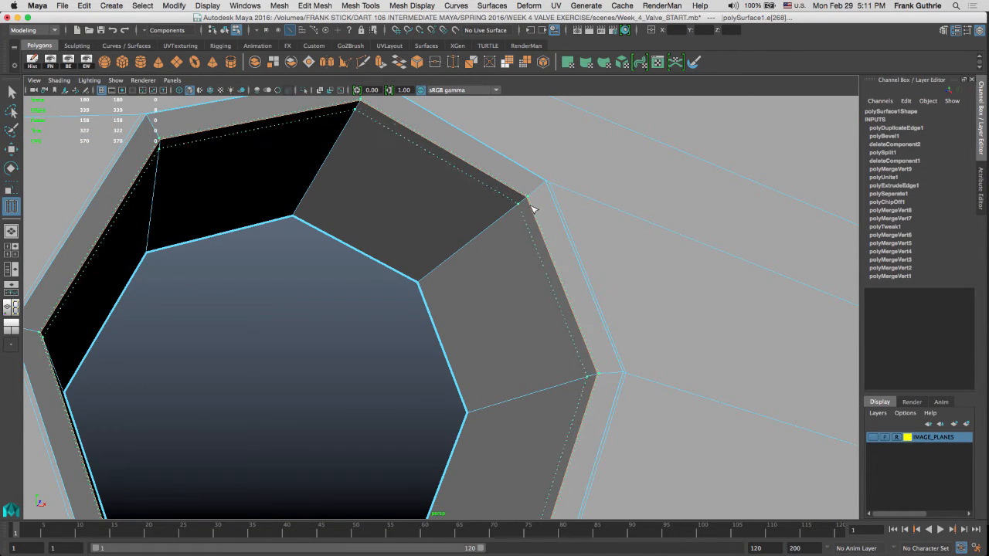
{"action": "left_click_drag", "start_coordinate": [527, 201], "coordinate": [529, 202]}
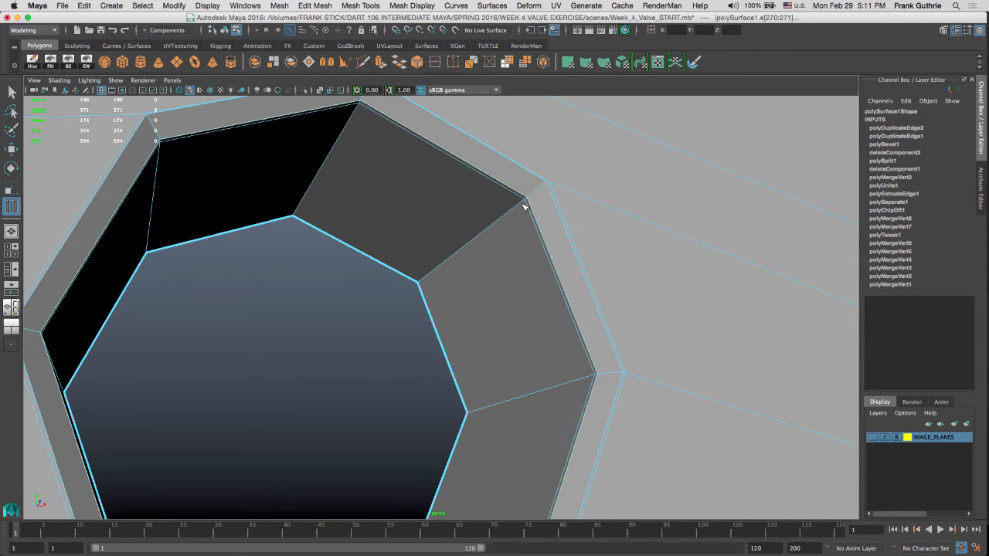
Step: Preview the flange smoothed in object mode, inspect the bolt hole's rim and wall, and restore the unsmoothed display
{"action": "right_click_drag", "start_coordinate": [524, 206], "coordinate": [557, 193]}
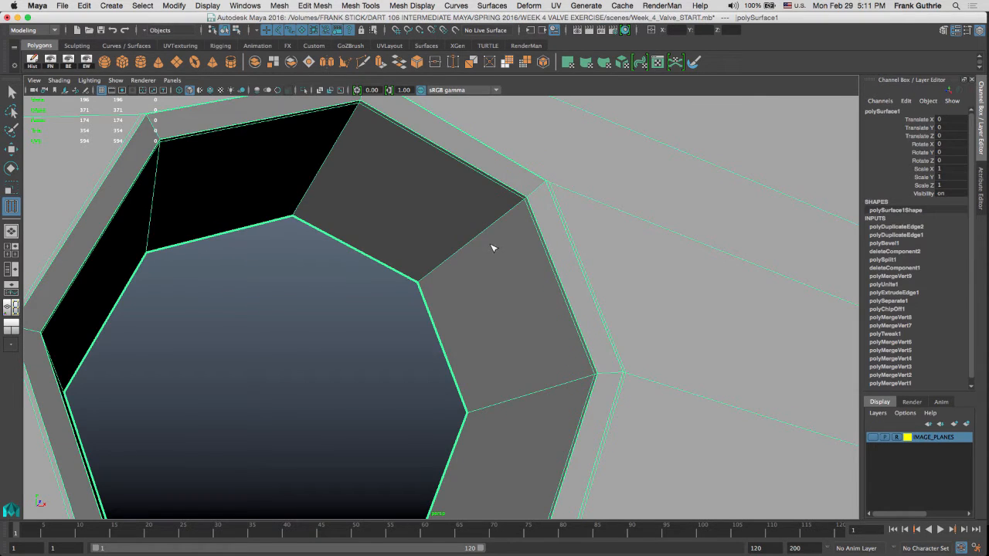
{"action": "key", "text": "3"}
{"action": "left_click_drag", "start_coordinate": [602, 267], "coordinate": [371, 265], "text": "alt"}
{"action": "right_click_drag", "start_coordinate": [313, 251], "coordinate": [462, 255], "text": "alt"}
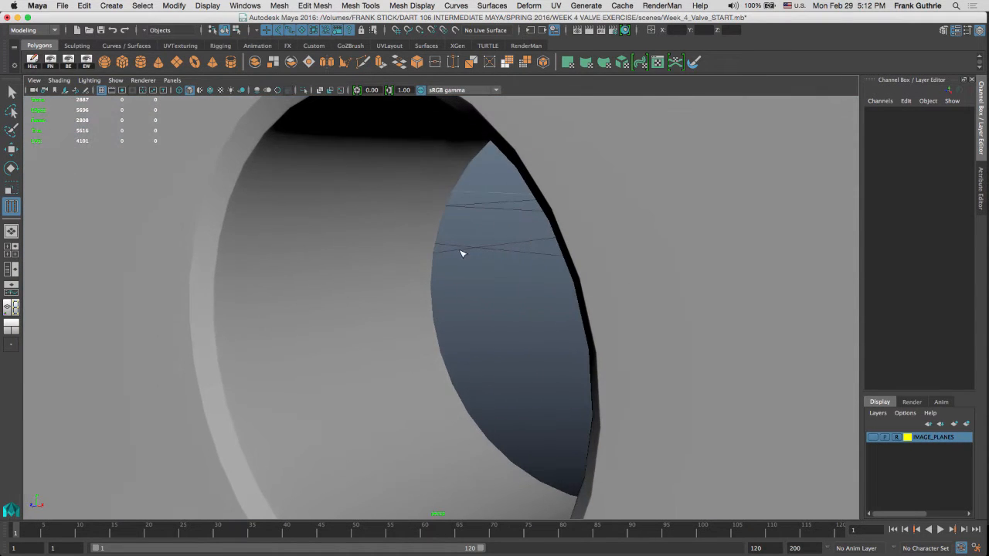
{"action": "left_click_drag", "start_coordinate": [462, 254], "coordinate": [357, 252], "text": "alt"}
{"action": "left_click_drag", "start_coordinate": [238, 241], "coordinate": [171, 230], "text": "alt"}
{"action": "key", "text": "super+z"}
{"action": "key", "text": "super+z"}
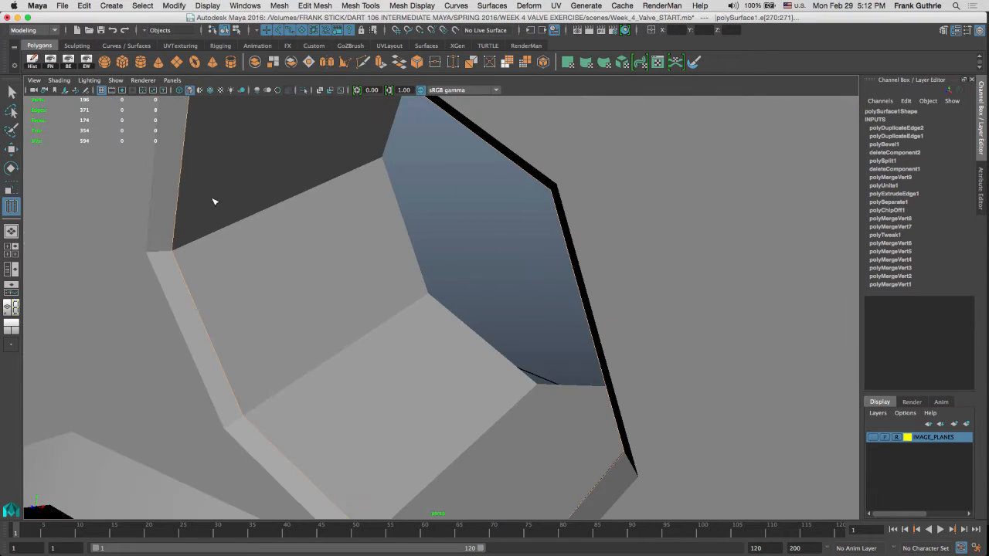
Step: Examine the vertices and closely spaced edges at the corners of the bolt hole bevel, checking both of its edge loops
{"action": "key", "text": "q"}
{"action": "right_click_drag", "start_coordinate": [216, 232], "coordinate": [312, 200]}
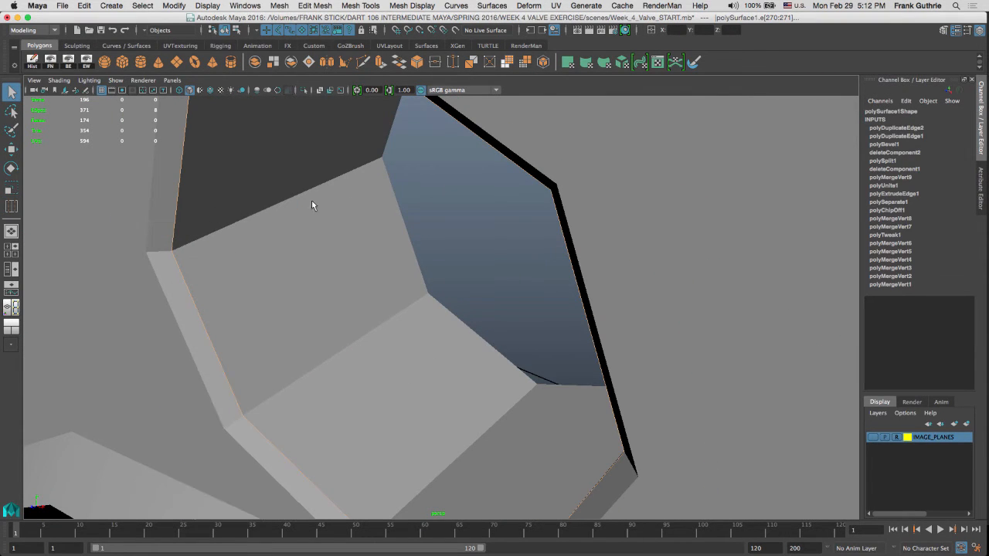
{"action": "left_click_drag", "start_coordinate": [276, 221], "coordinate": [588, 240], "text": "alt"}
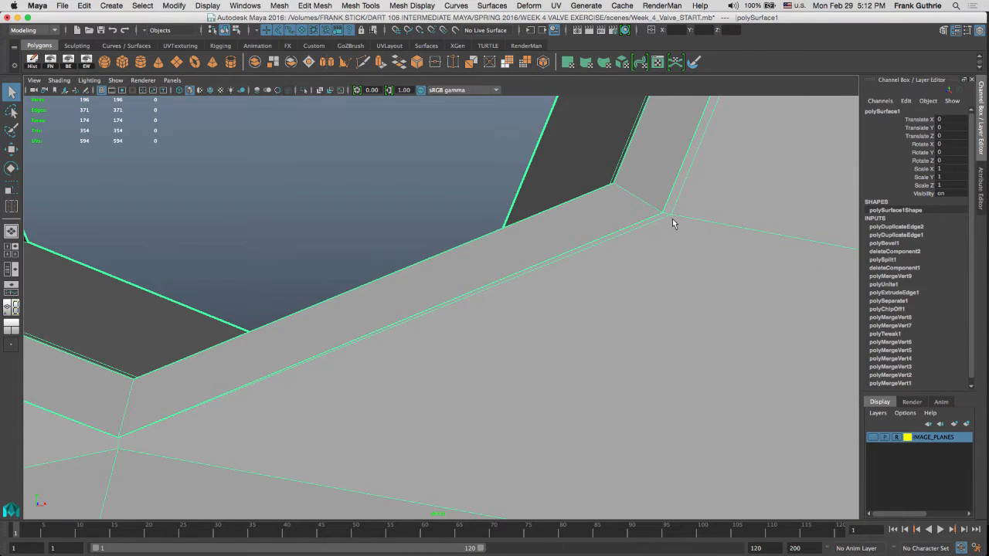
{"action": "left_click_drag", "start_coordinate": [669, 220], "coordinate": [452, 237], "text": "alt"}
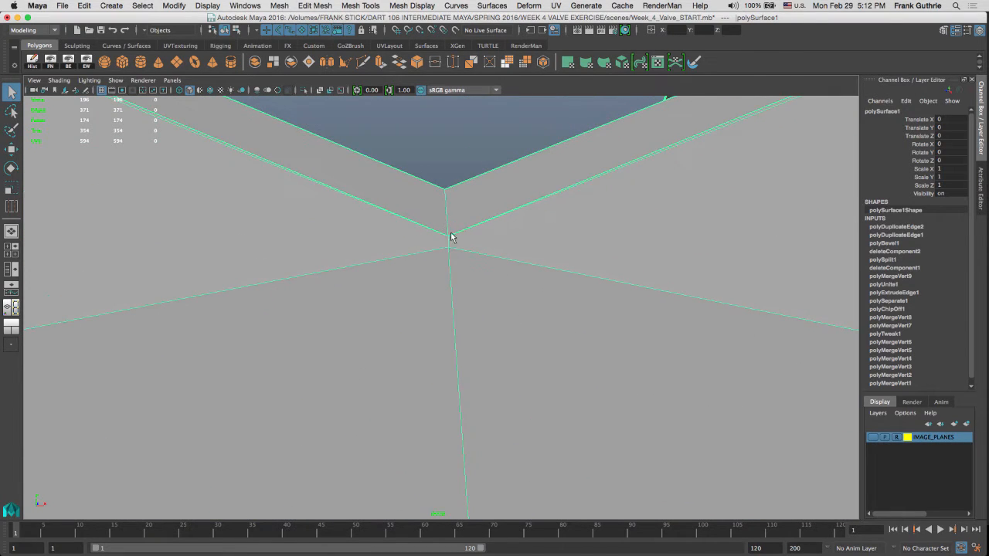
{"action": "right_click_drag", "start_coordinate": [451, 241], "coordinate": [399, 236]}
{"action": "left_click", "coordinate": [448, 237]}
{"action": "left_click_drag", "start_coordinate": [559, 203], "coordinate": [363, 228], "text": "alt"}
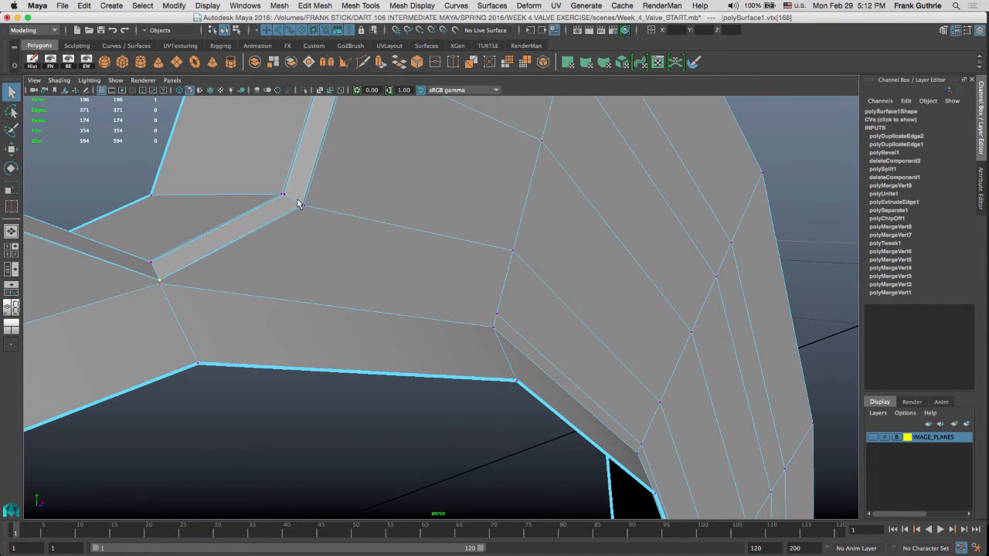
{"action": "left_click_drag", "start_coordinate": [299, 203], "coordinate": [313, 243], "text": "alt"}
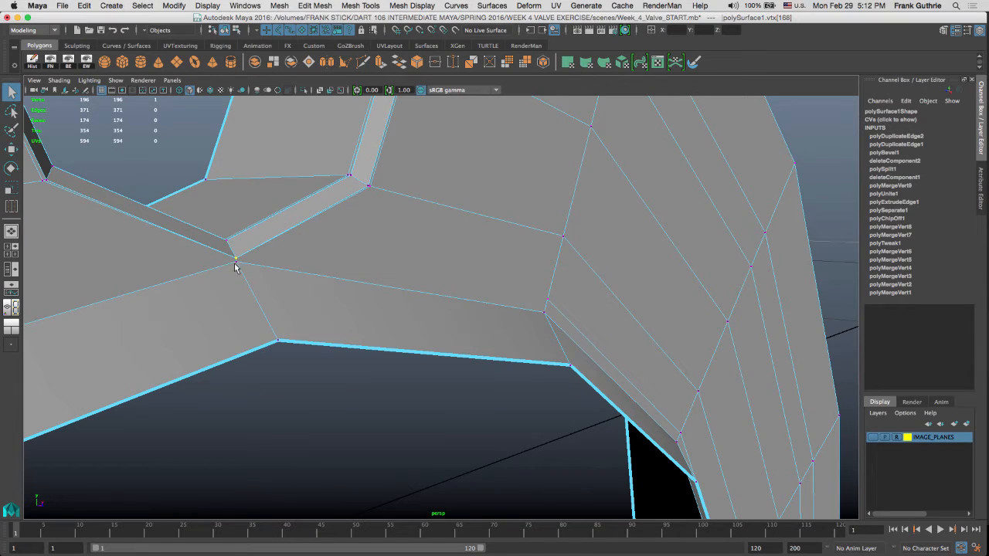
{"action": "right_click_drag", "start_coordinate": [370, 190], "coordinate": [372, 148]}
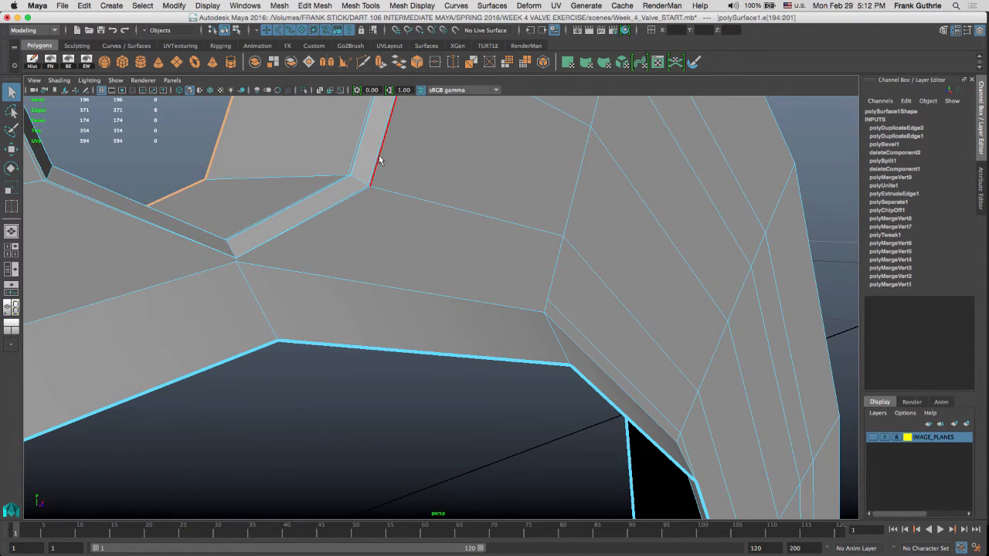
{"action": "left_click_drag", "start_coordinate": [434, 128], "coordinate": [394, 177], "text": "alt"}
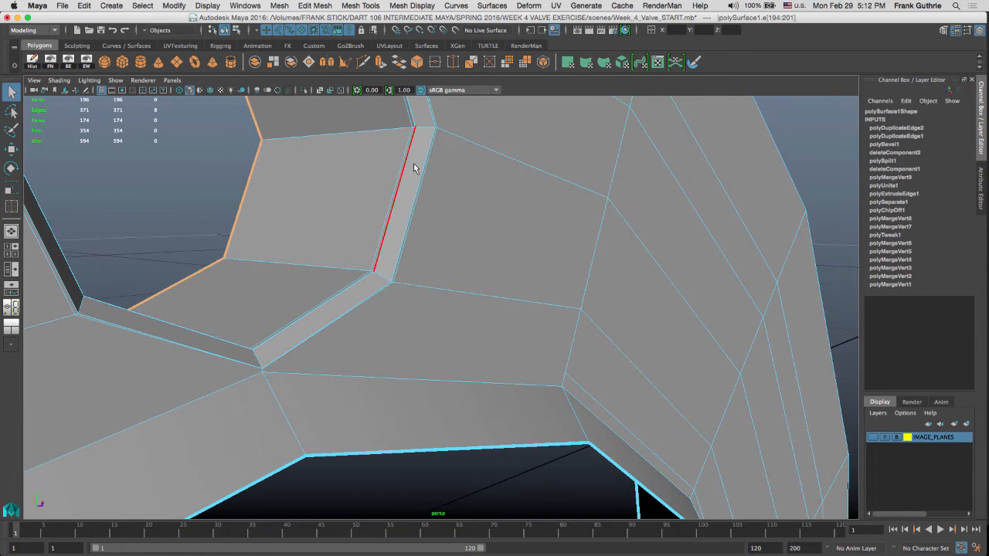
{"action": "left_click", "coordinate": [396, 191]}
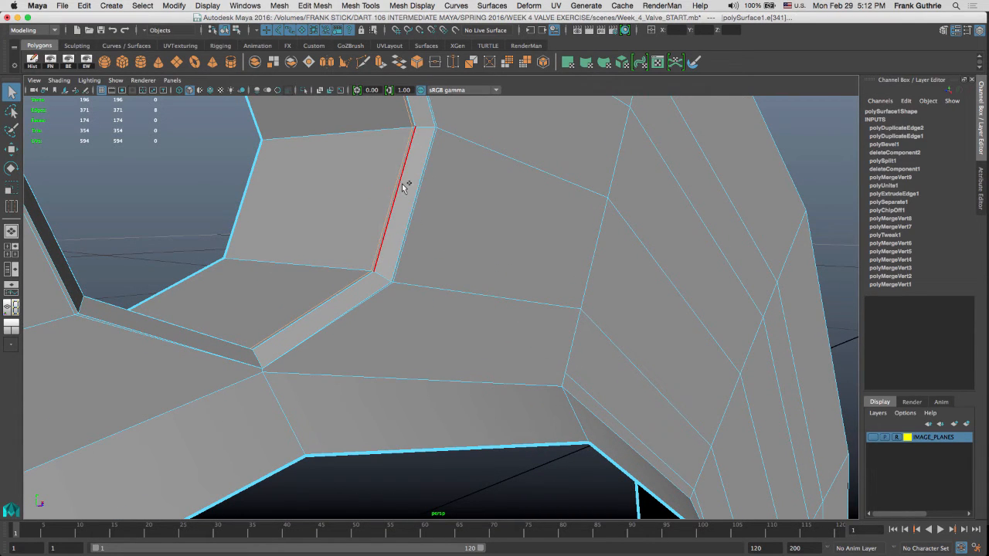
{"action": "left_click", "coordinate": [401, 187], "text": "shift"}
Step: Undo the offset edge loops added around the bolt hole bevel, keeping the bevel itself
{"action": "key", "text": "super+z"}
{"action": "key", "text": "super+z"}
{"action": "key", "text": "super+z"}
{"action": "key", "text": "super+z"}
{"action": "key", "text": "super+z"}
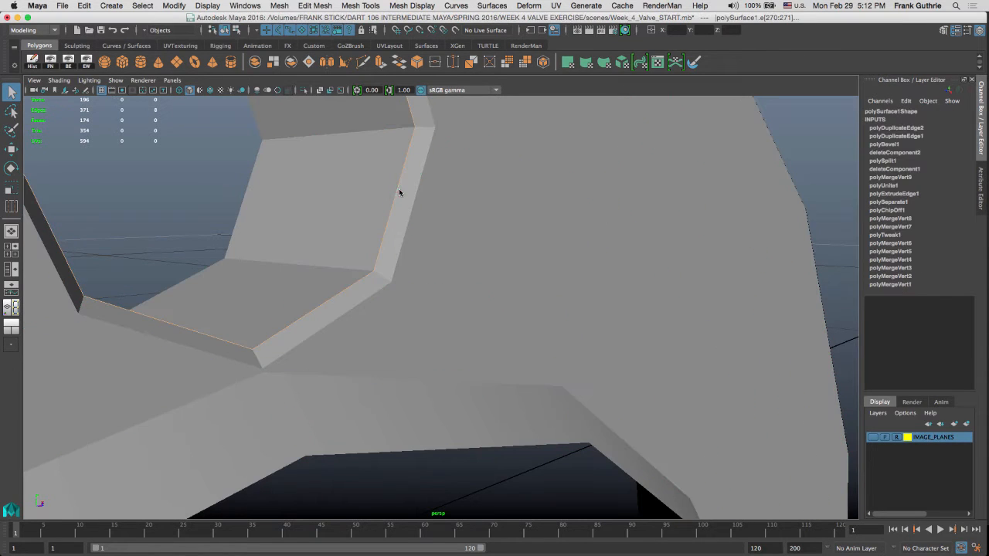
{"action": "key", "text": "super+z"}
{"action": "key", "text": "super+z"}
{"action": "key", "text": "super+z"}
{"action": "key", "text": "super+z"}
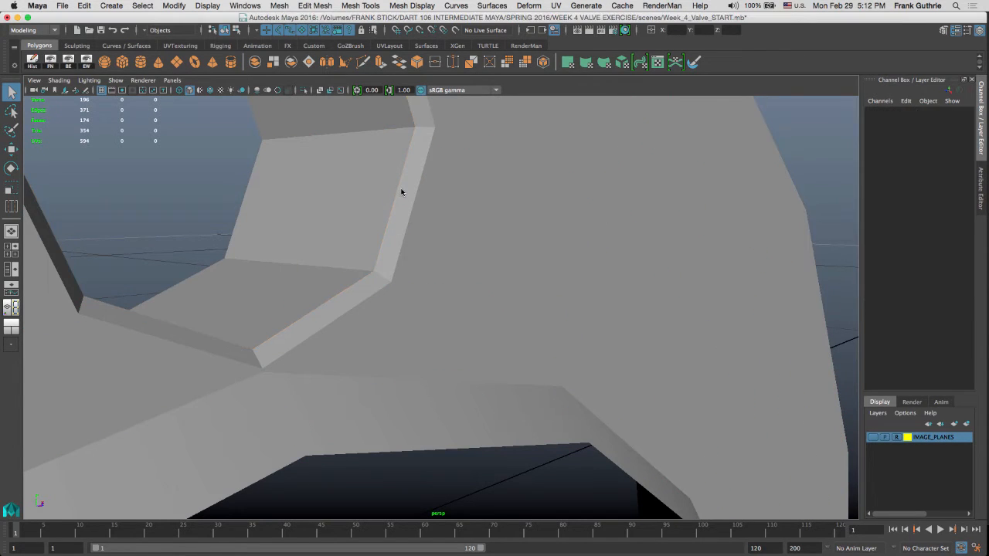
{"action": "key", "text": "super+z"}
{"action": "key", "text": "z"}
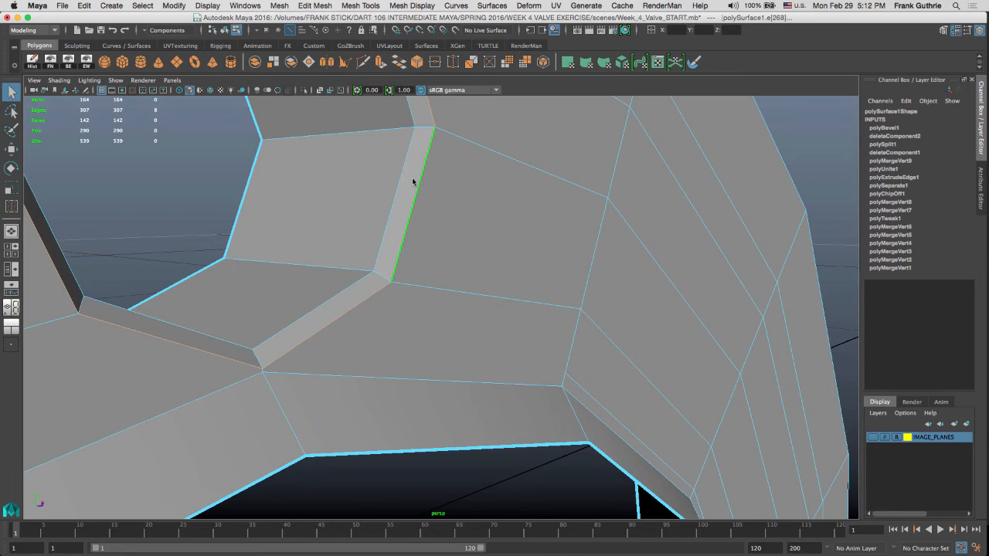
Step: Insert an edge loop around the bolt hole's inner wall, close to the bevel's inner edge
{"action": "left_click_drag", "start_coordinate": [415, 216], "coordinate": [320, 209], "text": "alt"}
{"action": "scroll", "coordinate": [320, 210], "scroll_direction": "up", "scroll_amount": 5}
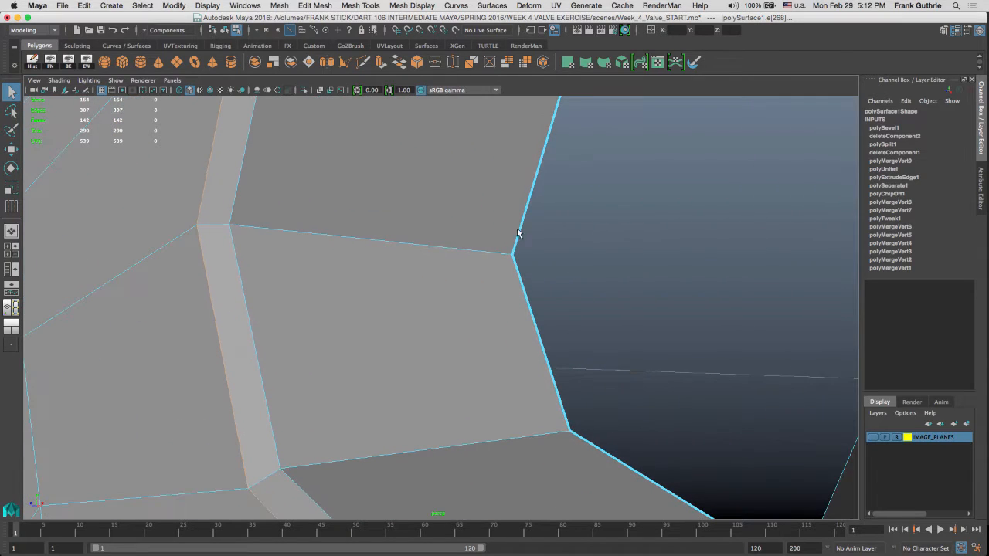
{"action": "left_click", "coordinate": [269, 230]}
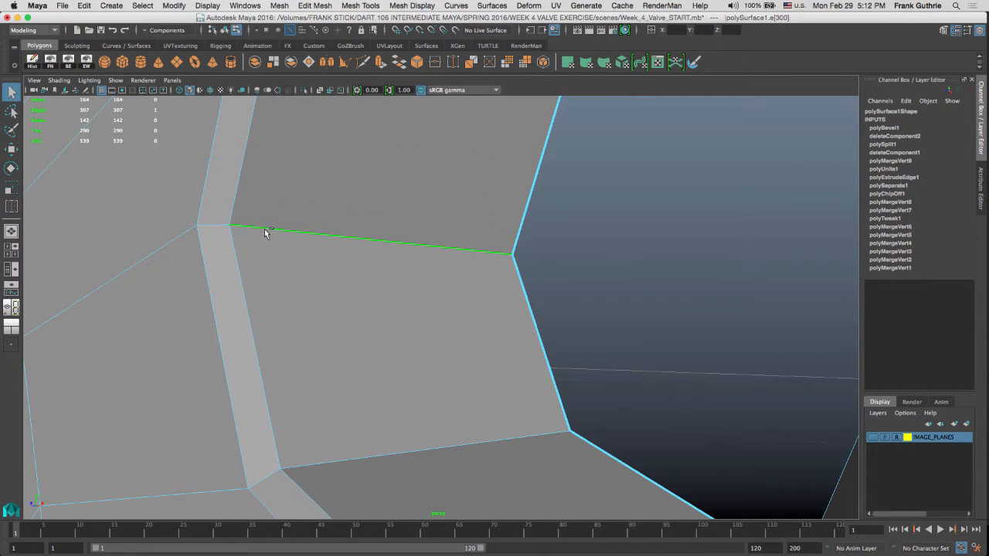
{"action": "right_click_drag", "start_coordinate": [269, 231], "coordinate": [255, 301], "text": "shift"}
{"action": "left_click_drag", "start_coordinate": [320, 175], "coordinate": [209, 184], "text": "alt"}
{"action": "right_click_drag", "start_coordinate": [209, 184], "coordinate": [450, 227], "text": "alt"}
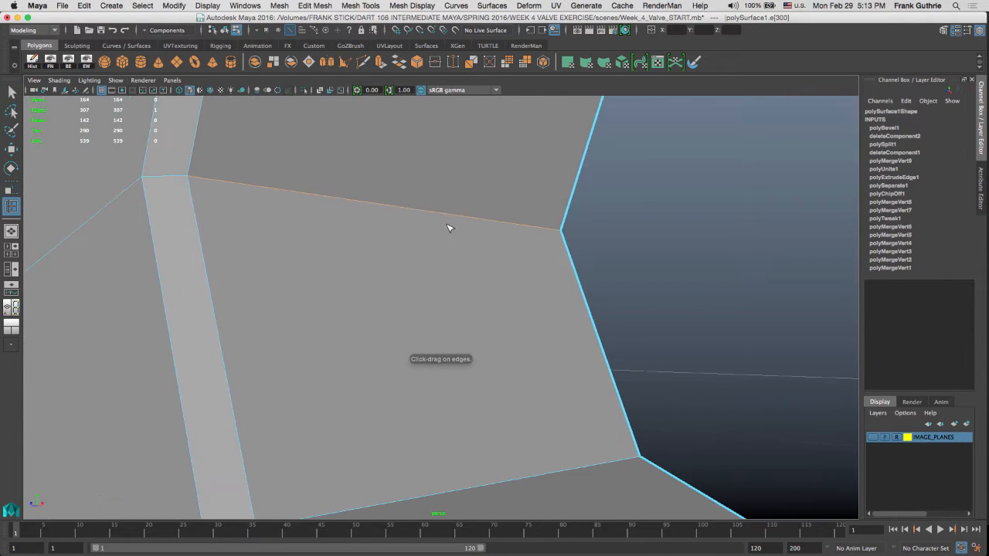
{"action": "left_click_drag", "start_coordinate": [306, 159], "coordinate": [341, 159], "text": "alt"}
{"action": "scroll", "coordinate": [332, 189], "scroll_direction": "up", "scroll_amount": 3}
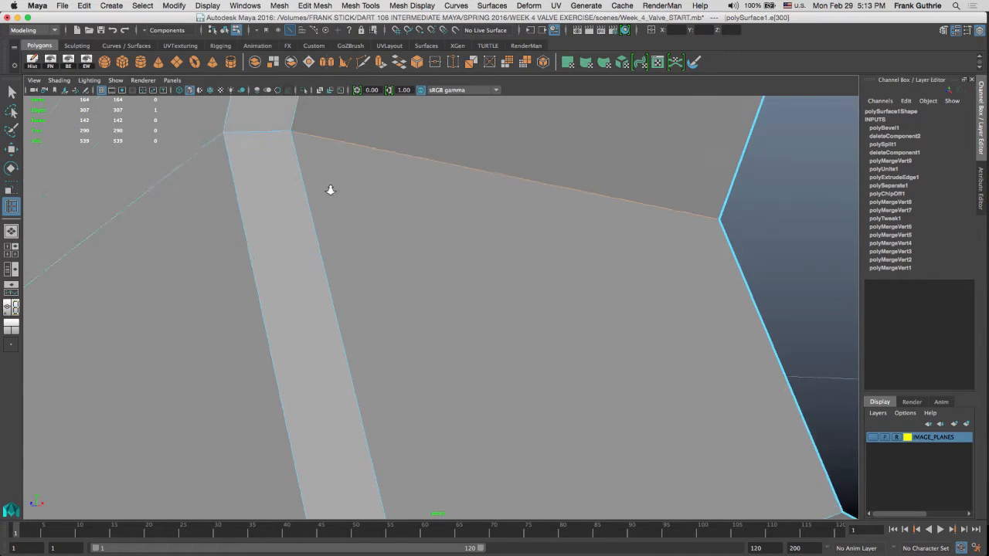
{"action": "middle_click_drag", "start_coordinate": [335, 188], "coordinate": [336, 201], "text": "alt"}
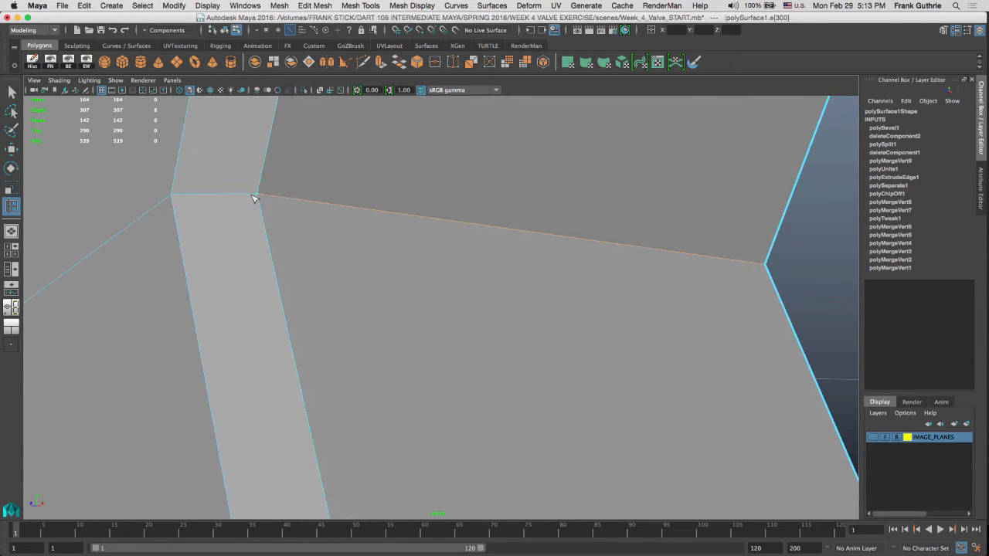
{"action": "left_click_drag", "start_coordinate": [263, 198], "coordinate": [265, 221]}
{"action": "middle_click_drag", "start_coordinate": [266, 222], "coordinate": [348, 231], "text": "alt"}
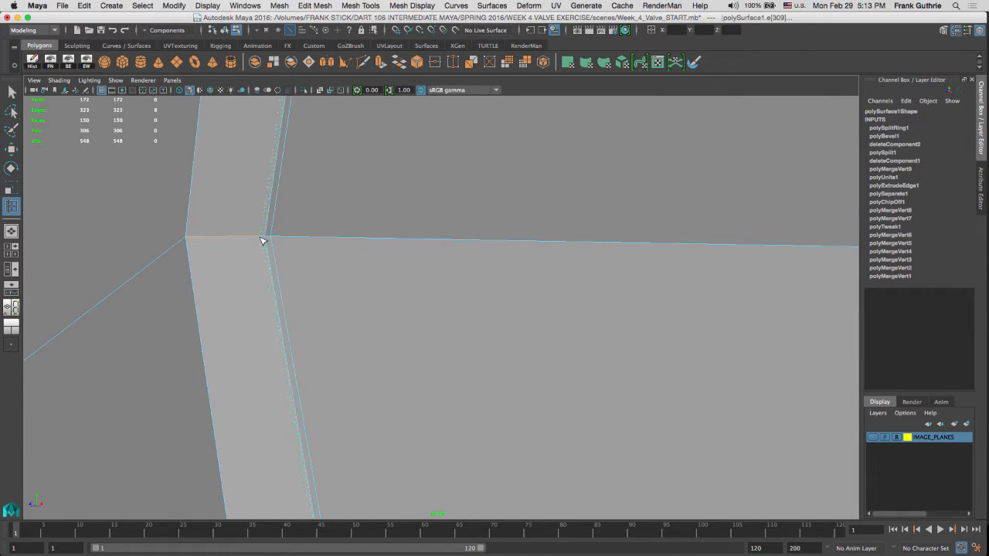
Step: Insert two edge loops on the bolt hole's bevel face, one close to its inner edge and one close to its outer edge
{"action": "left_click_drag", "start_coordinate": [262, 241], "coordinate": [260, 241]}
{"action": "left_click_drag", "start_coordinate": [255, 235], "coordinate": [409, 183], "text": "alt"}
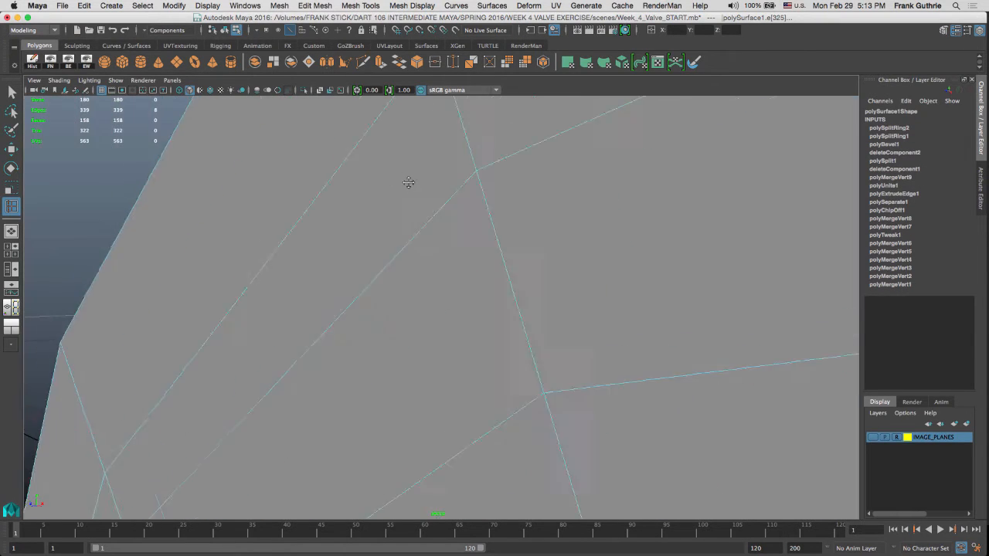
{"action": "middle_click_drag", "start_coordinate": [201, 186], "coordinate": [258, 207], "text": "alt"}
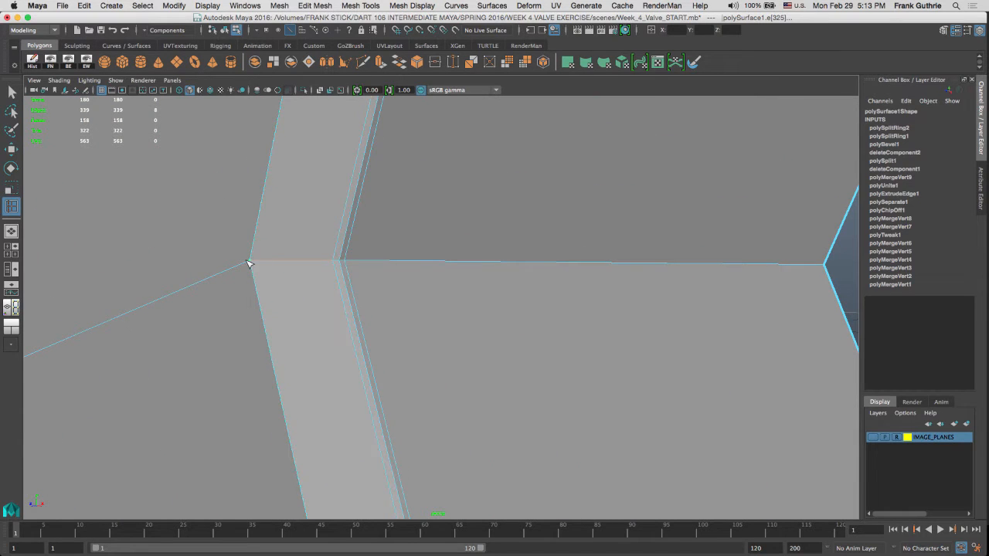
{"action": "left_click_drag", "start_coordinate": [257, 262], "coordinate": [257, 262]}
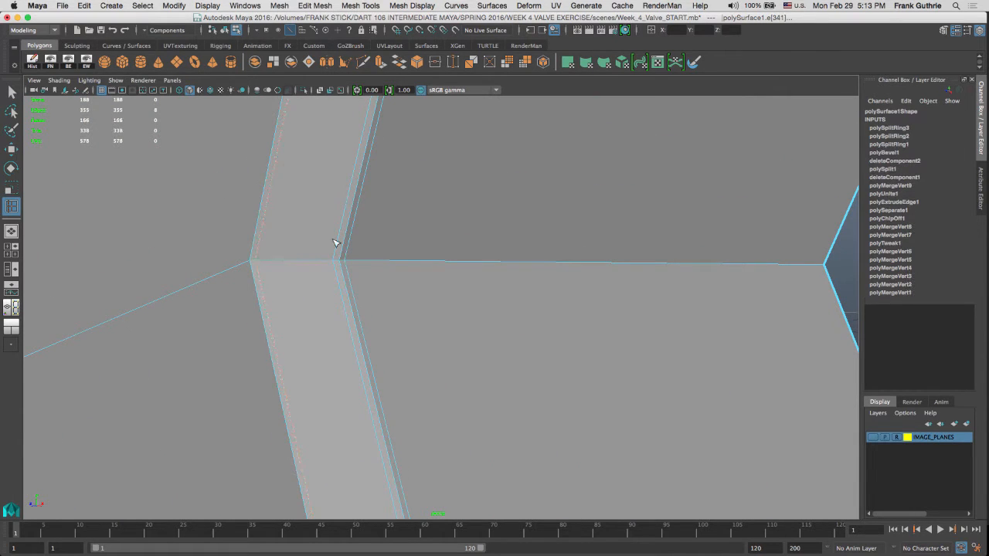
Step: Try to insert an edge loop on the flange face just outside the bolt hole bevel's outer edge
{"action": "right_click_drag", "start_coordinate": [337, 225], "coordinate": [298, 226], "text": "alt"}
{"action": "left_click_drag", "start_coordinate": [412, 203], "coordinate": [371, 224], "text": "alt"}
{"action": "middle_click_drag", "start_coordinate": [371, 224], "coordinate": [383, 259], "text": "alt"}
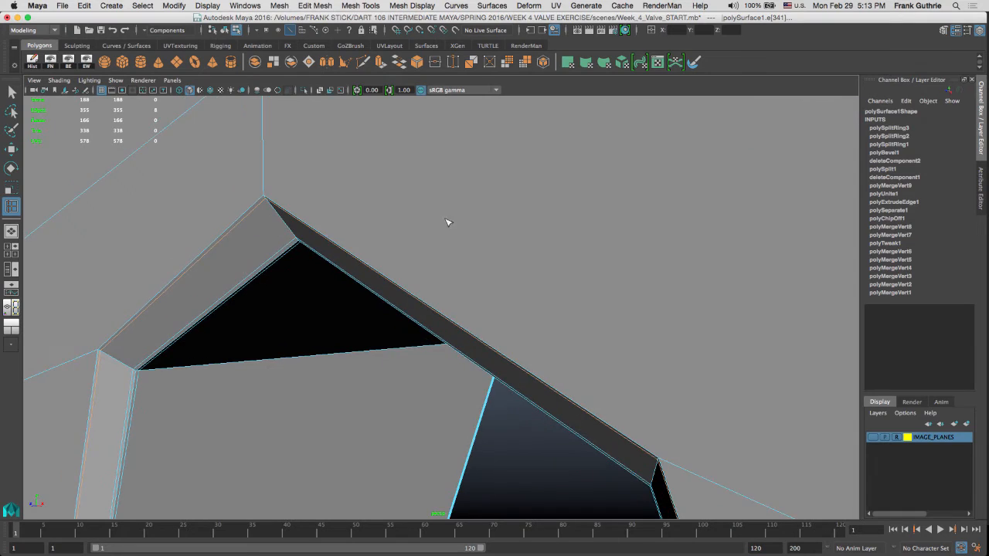
{"action": "left_click_drag", "start_coordinate": [449, 223], "coordinate": [451, 184], "text": "alt"}
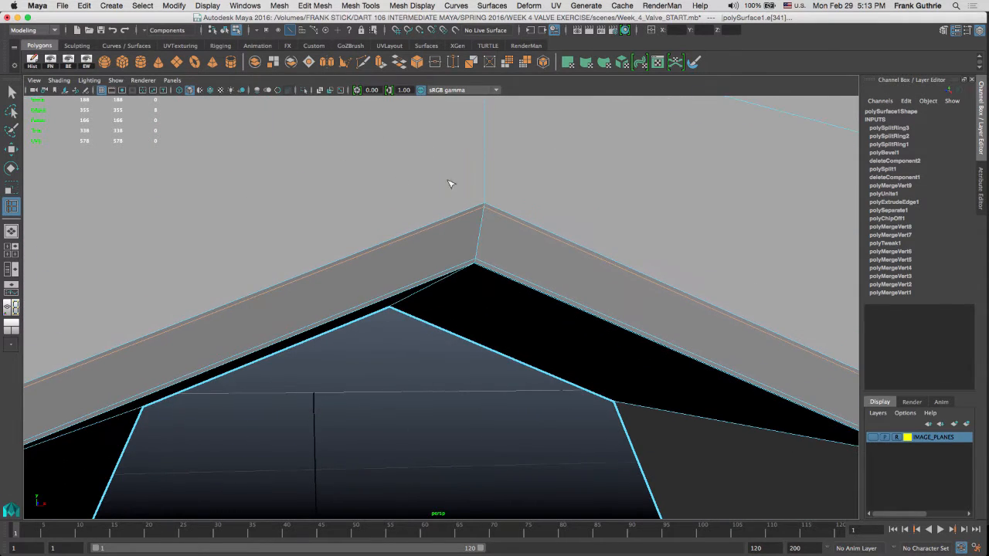
{"action": "left_click", "coordinate": [493, 197]}
{"action": "scroll", "coordinate": [503, 197], "scroll_direction": "down", "scroll_amount": 5}
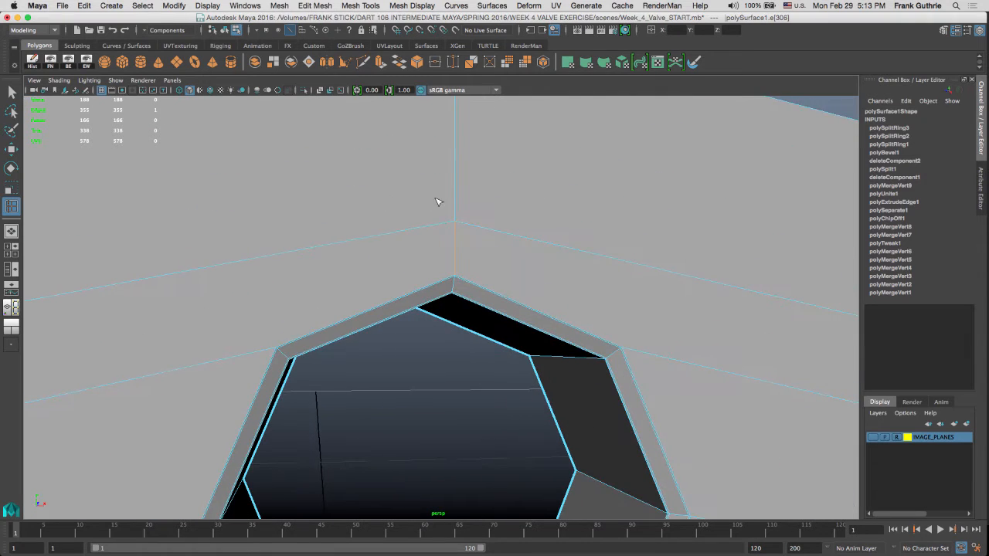
{"action": "right_click_drag", "start_coordinate": [478, 181], "coordinate": [307, 186], "text": "alt"}
{"action": "middle_click_drag", "start_coordinate": [426, 168], "coordinate": [442, 119], "text": "alt"}
{"action": "left_click_drag", "start_coordinate": [442, 119], "coordinate": [476, 190], "text": "alt"}
{"action": "middle_click_drag", "start_coordinate": [476, 190], "coordinate": [517, 147], "text": "alt"}
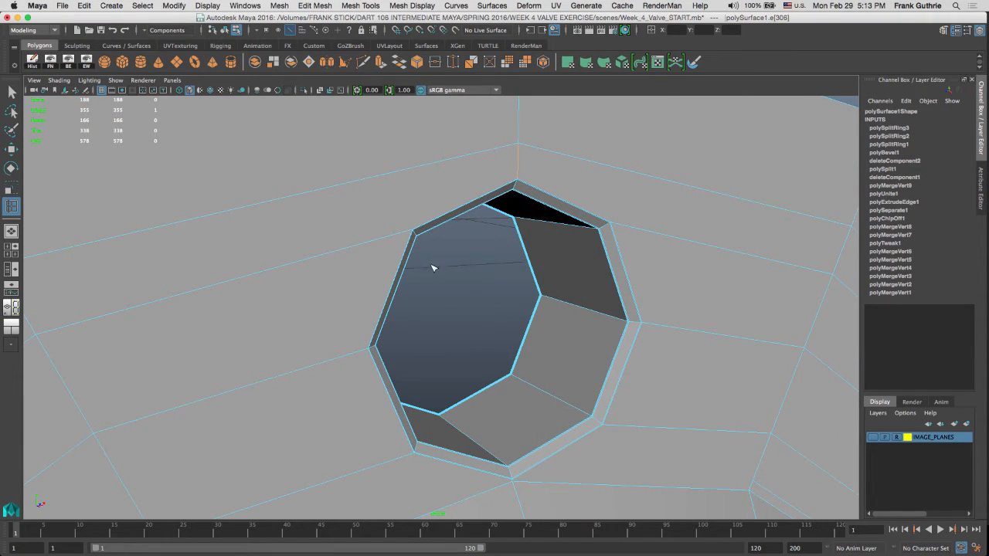
{"action": "double_click", "coordinate": [367, 352]}
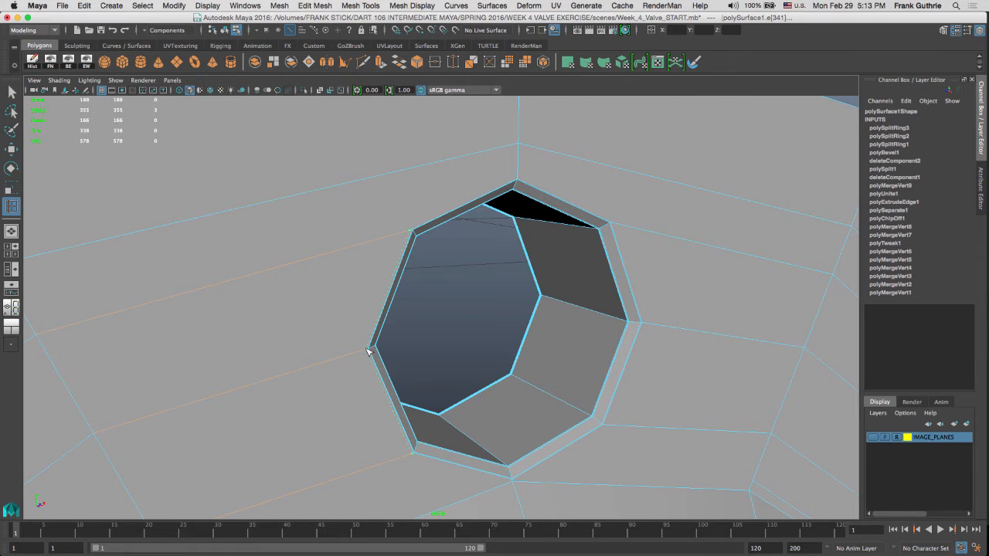
{"action": "left_click_drag", "start_coordinate": [368, 351], "coordinate": [367, 351]}
Step: Inspect the new edges outside the bolt hole bevel up close, then undo that last edge loop insertion
{"action": "left_click_drag", "start_coordinate": [402, 317], "coordinate": [404, 175], "text": "alt"}
{"action": "middle_click_drag", "start_coordinate": [404, 175], "coordinate": [439, 127], "text": "alt"}
{"action": "right_click_drag", "start_coordinate": [364, 225], "coordinate": [518, 241], "text": "alt"}
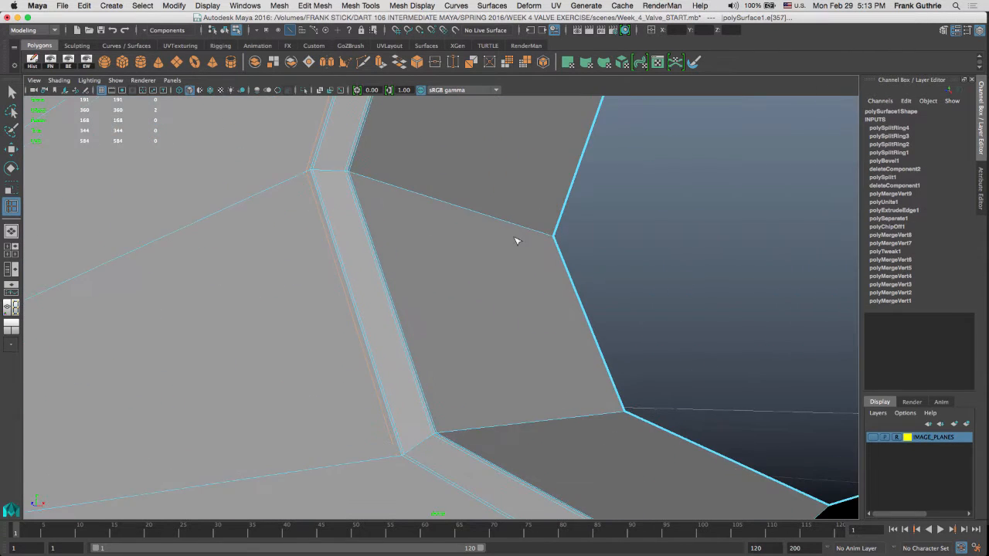
{"action": "left_click_drag", "start_coordinate": [517, 240], "coordinate": [420, 210], "text": "alt"}
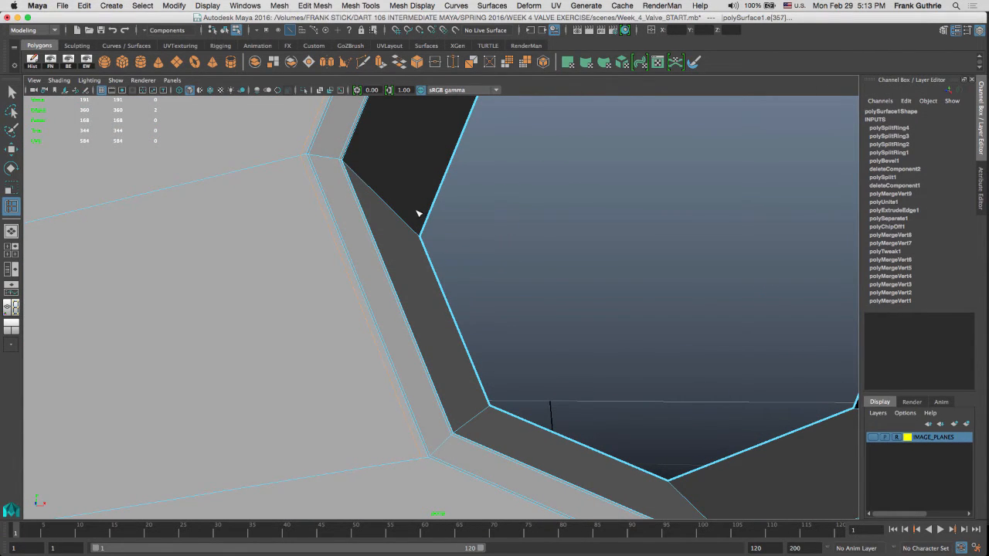
{"action": "key", "text": "z"}
Step: In the front view, insert an edge loop across the flange face edges beside the bolt hole, close to the bevel's outer edge
{"action": "left_click_drag", "start_coordinate": [357, 200], "coordinate": [377, 210], "text": "alt"}
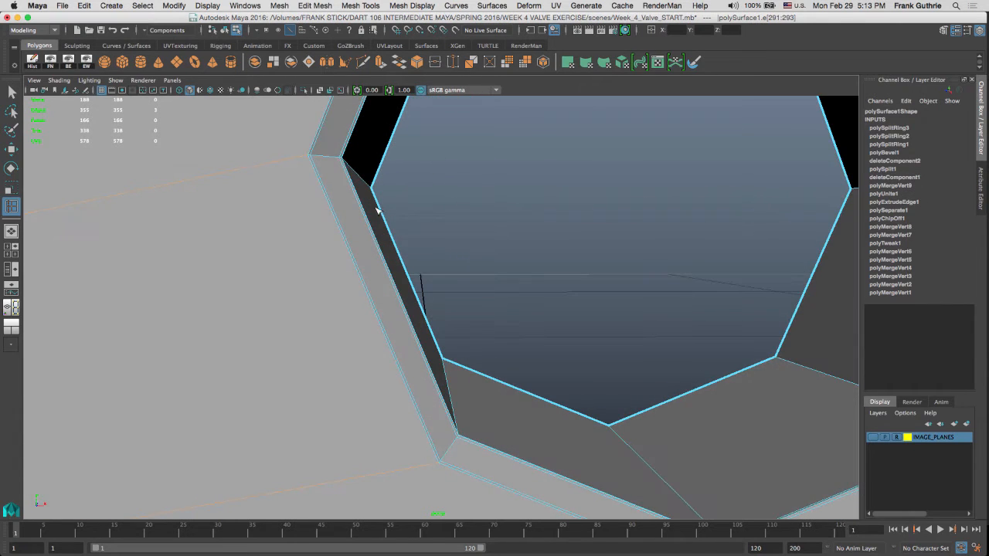
{"action": "key", "text": "space"}
{"action": "key", "text": "space"}
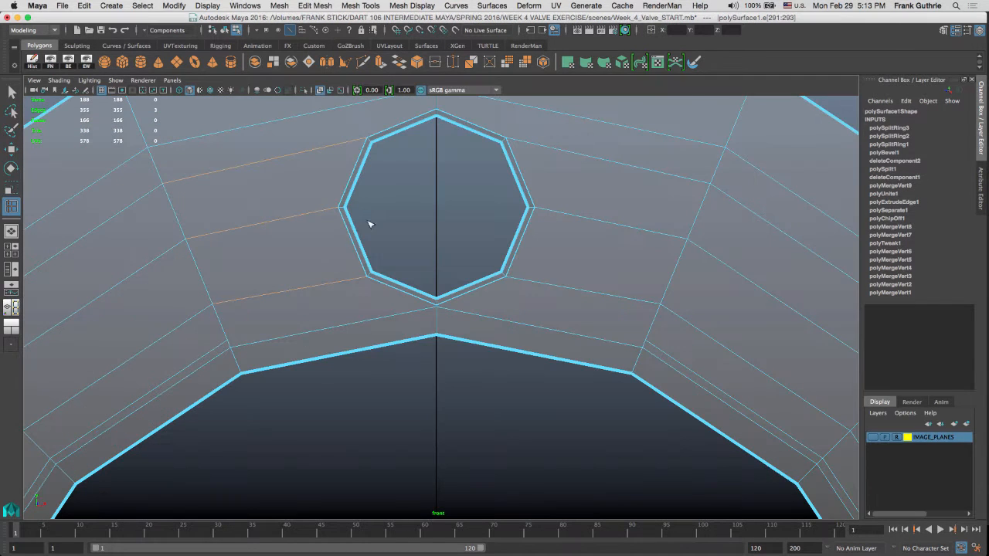
{"action": "scroll", "coordinate": [375, 206], "scroll_direction": "up", "scroll_amount": 5}
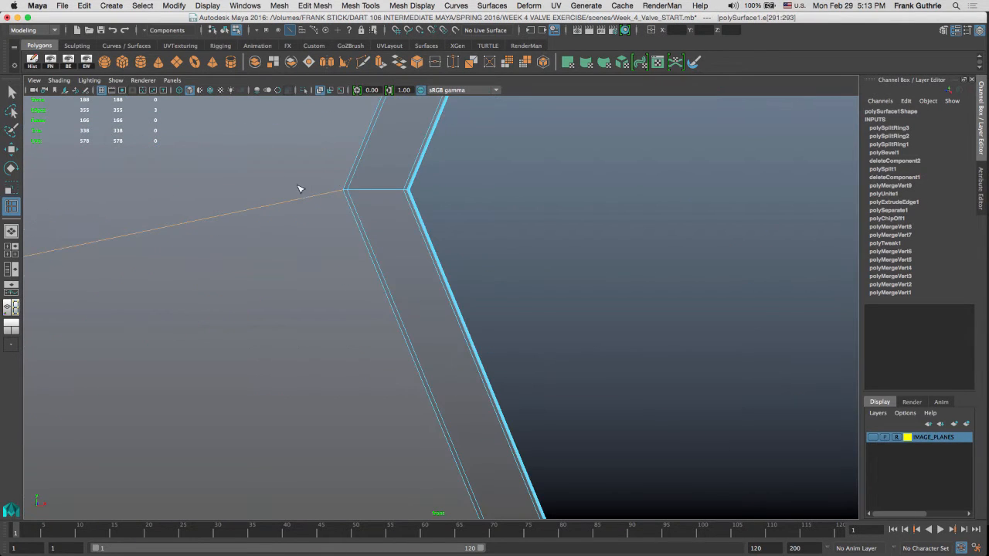
{"action": "middle_click_drag", "start_coordinate": [299, 186], "coordinate": [340, 240], "text": "alt"}
{"action": "mouse_move", "coordinate": [334, 235]}
{"action": "right_mouse_down", "text": "ctrl"}
{"action": "mouse_move", "coordinate": [412, 244]}
{"action": "mouse_move", "coordinate": [402, 244]}
{"action": "right_mouse_up", "text": "ctrl"}
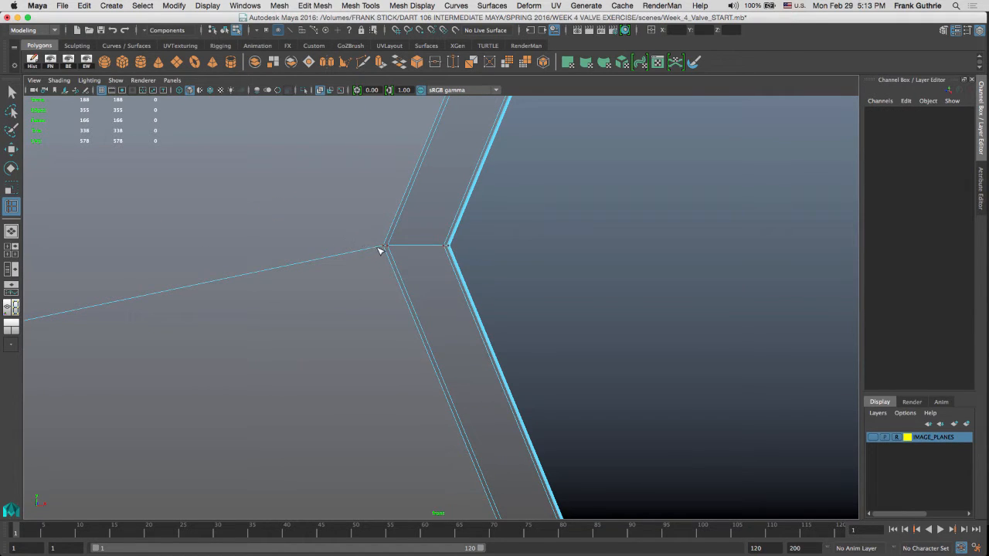
{"action": "double_click", "coordinate": [379, 249]}
{"action": "left_click", "coordinate": [392, 247]}
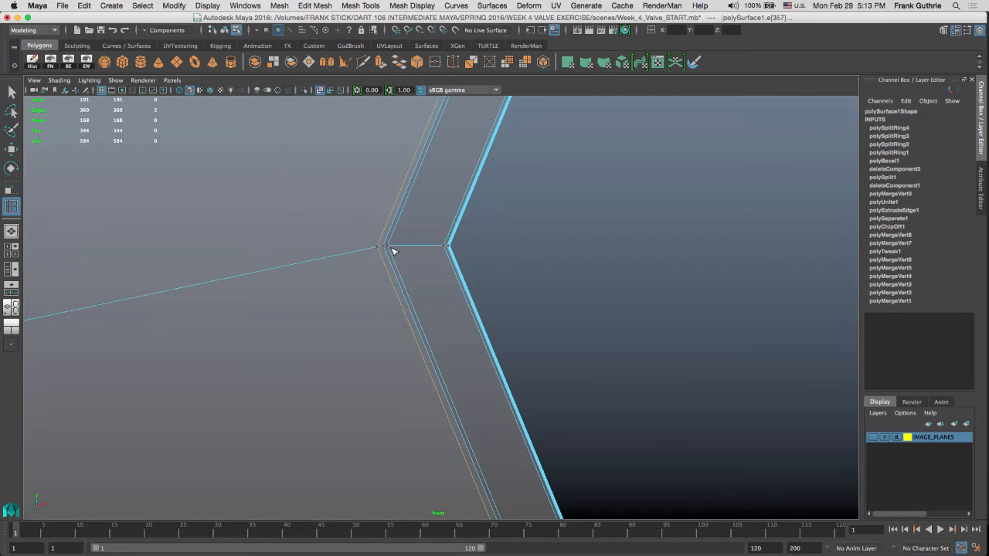
Step: Insert a matching edge loop on the flange face at the bolt hole's opposite, right-hand side, close to the bevel's outer edge
{"action": "middle_click_drag", "start_coordinate": [765, 265], "coordinate": [207, 245], "text": "alt"}
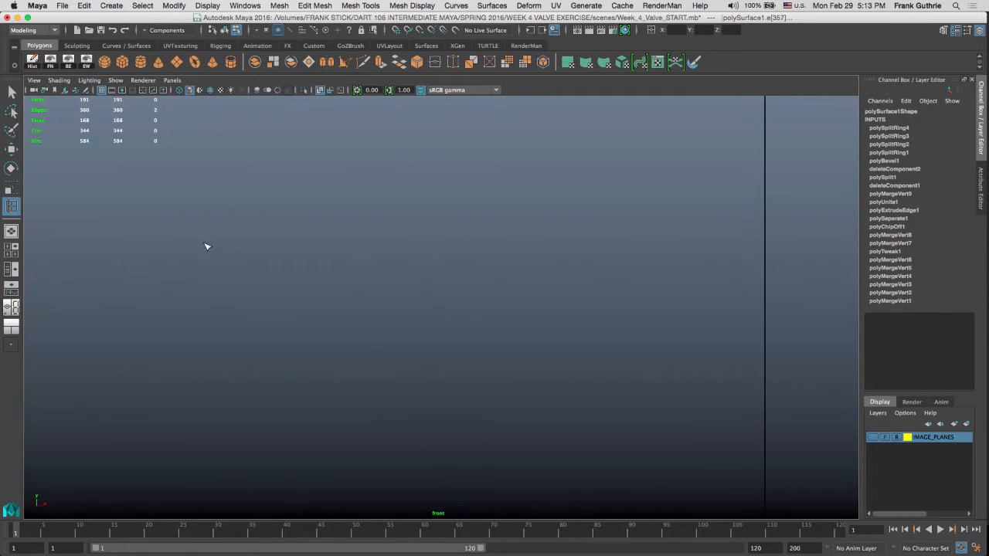
{"action": "middle_click_drag", "start_coordinate": [596, 246], "coordinate": [51, 224], "text": "alt"}
{"action": "middle_click_drag", "start_coordinate": [654, 248], "coordinate": [152, 224], "text": "alt"}
{"action": "middle_click_drag", "start_coordinate": [557, 222], "coordinate": [423, 272], "text": "alt"}
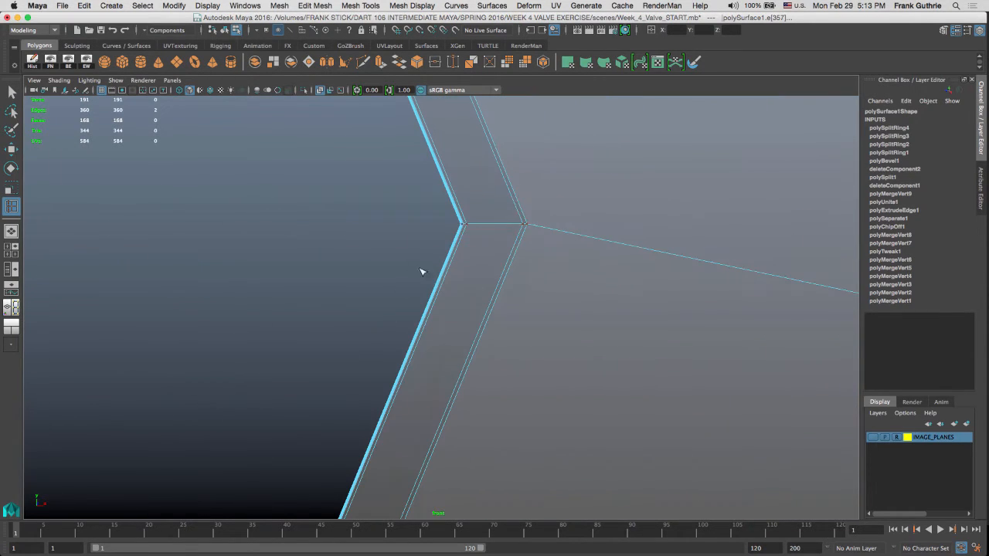
{"action": "left_click", "coordinate": [533, 224]}
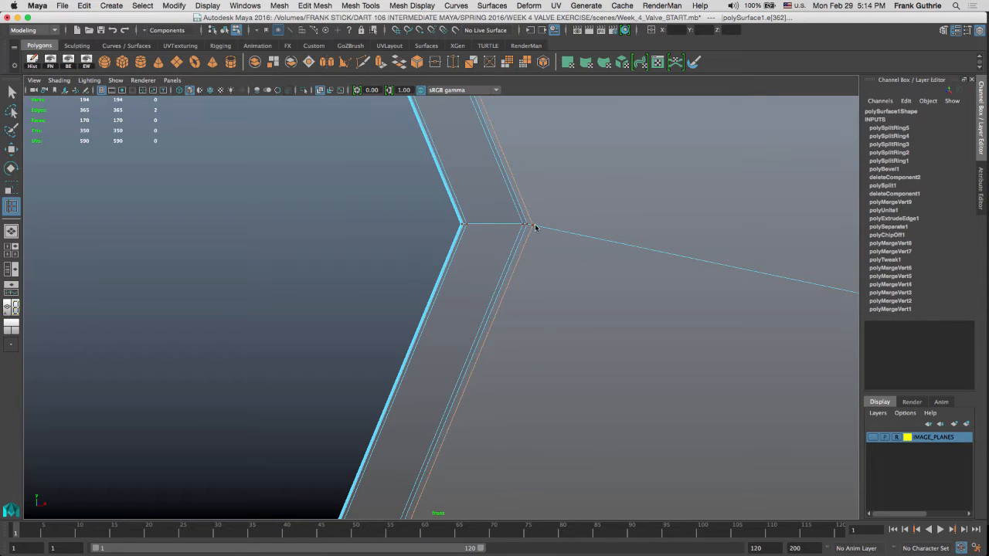
Step: Examine the bevel edges and the new loops at the corners all around the bolt hole's rim
{"action": "mouse_move", "coordinate": [565, 184]}
{"action": "middle_mouse_down", "text": "alt"}
{"action": "mouse_move", "coordinate": [635, 378]}
{"action": "mouse_move", "coordinate": [647, 380]}
{"action": "middle_mouse_up", "text": "alt"}
{"action": "mouse_move", "coordinate": [591, 189]}
{"action": "middle_mouse_down", "text": "alt"}
{"action": "mouse_move", "coordinate": [662, 391]}
{"action": "mouse_move", "coordinate": [678, 383]}
{"action": "middle_mouse_up", "text": "alt"}
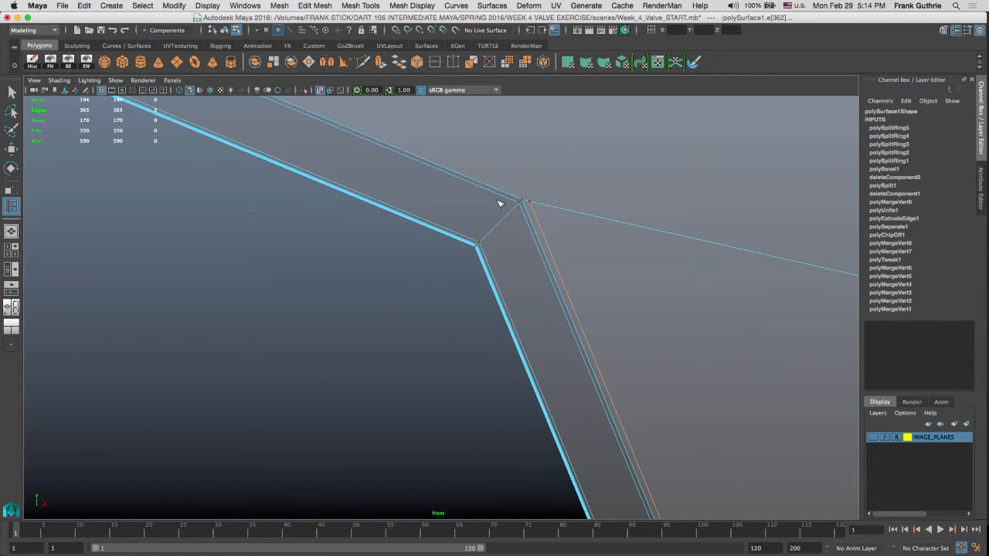
{"action": "middle_click_drag", "start_coordinate": [417, 116], "coordinate": [623, 252], "text": "alt"}
{"action": "middle_click_drag", "start_coordinate": [363, 159], "coordinate": [706, 279], "text": "alt"}
{"action": "mouse_move", "coordinate": [356, 232]}
{"action": "middle_mouse_down", "text": "alt"}
{"action": "mouse_move", "coordinate": [433, 199]}
{"action": "mouse_move", "coordinate": [574, 171]}
{"action": "middle_mouse_up", "text": "alt"}
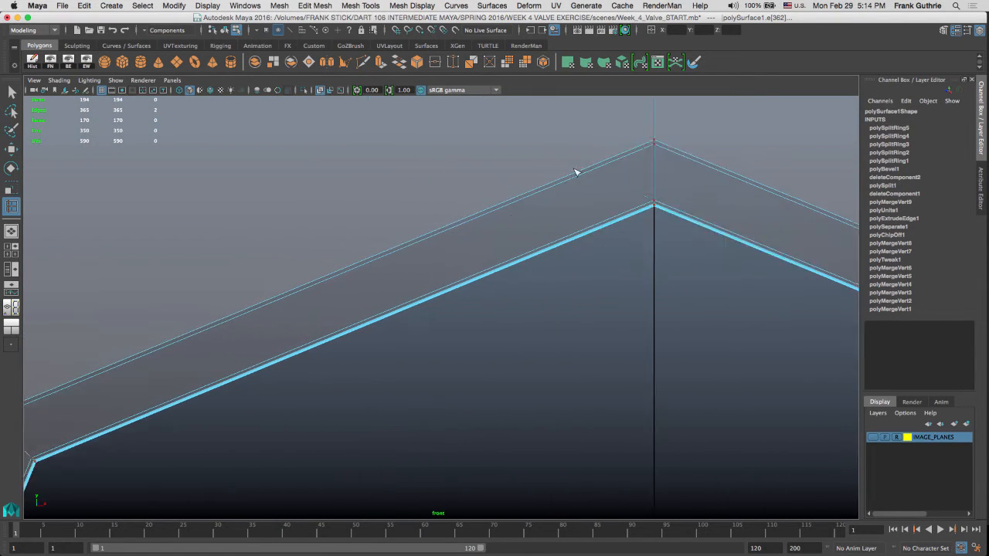
{"action": "mouse_move", "coordinate": [419, 270]}
{"action": "middle_mouse_down", "text": "alt"}
{"action": "mouse_move", "coordinate": [525, 98]}
{"action": "mouse_move", "coordinate": [511, 72]}
{"action": "middle_mouse_up", "text": "alt"}
{"action": "mouse_move", "coordinate": [236, 506]}
{"action": "middle_mouse_down", "text": "alt"}
{"action": "mouse_move", "coordinate": [262, 270]}
{"action": "mouse_move", "coordinate": [350, 32]}
{"action": "middle_mouse_up", "text": "alt"}
{"action": "middle_click_drag", "start_coordinate": [253, 512], "coordinate": [301, 66], "text": "alt"}
{"action": "middle_click_drag", "start_coordinate": [272, 328], "coordinate": [290, 232], "text": "alt"}
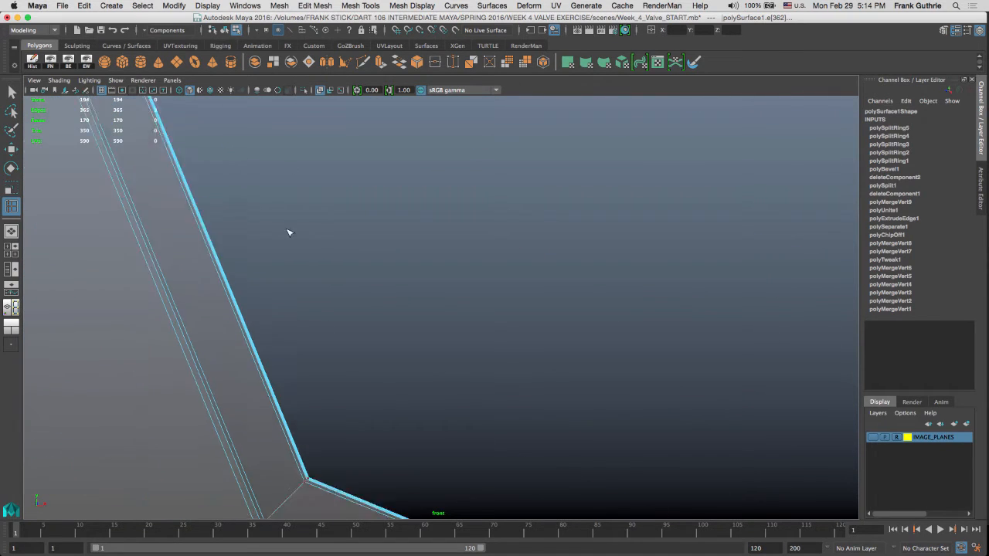
{"action": "mouse_move", "coordinate": [340, 469]}
{"action": "middle_mouse_down", "text": "alt"}
{"action": "mouse_move", "coordinate": [332, 254]}
{"action": "mouse_move", "coordinate": [309, 148]}
{"action": "middle_mouse_up", "text": "alt"}
{"action": "middle_click_drag", "start_coordinate": [562, 230], "coordinate": [411, 172], "text": "alt"}
{"action": "middle_click_drag", "start_coordinate": [318, 176], "coordinate": [475, 233], "text": "alt"}
Step: With Multi-Cut, cut an edge beneath the bolt hole from the lower-left loop corner across the centre edge to the lower-right loop corner
{"action": "left_click", "coordinate": [362, 65]}
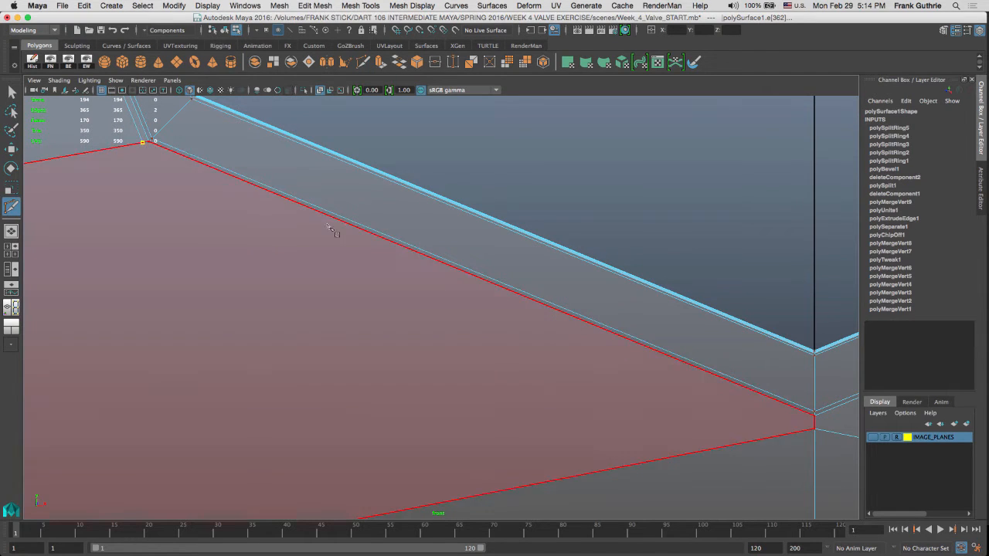
{"action": "middle_click_drag", "start_coordinate": [768, 384], "coordinate": [359, 270], "text": "alt"}
{"action": "scroll", "coordinate": [536, 287], "scroll_direction": "up", "scroll_amount": 4}
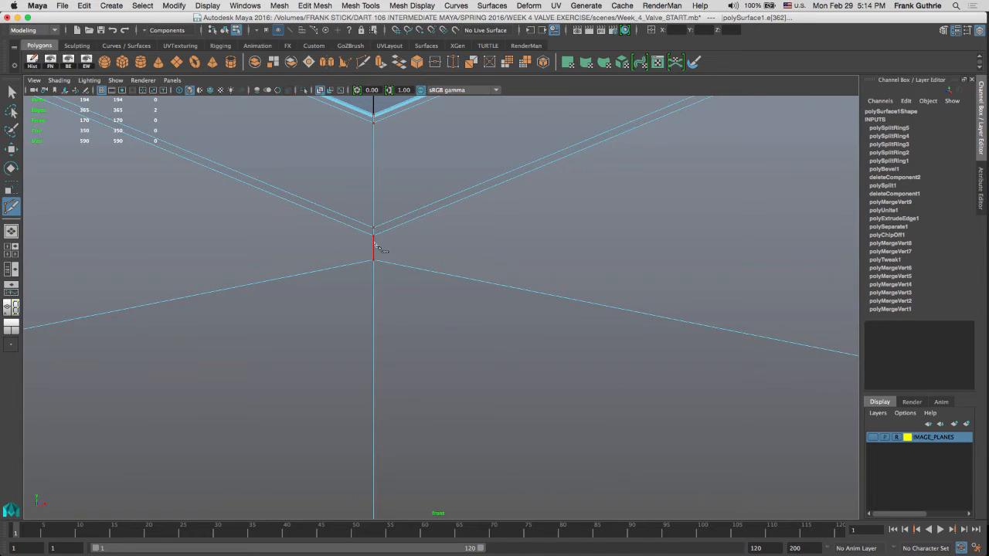
{"action": "left_click", "coordinate": [375, 247]}
{"action": "middle_click_drag", "start_coordinate": [696, 225], "coordinate": [60, 539], "text": "alt"}
{"action": "middle_click_drag", "start_coordinate": [604, 208], "coordinate": [455, 248], "text": "alt"}
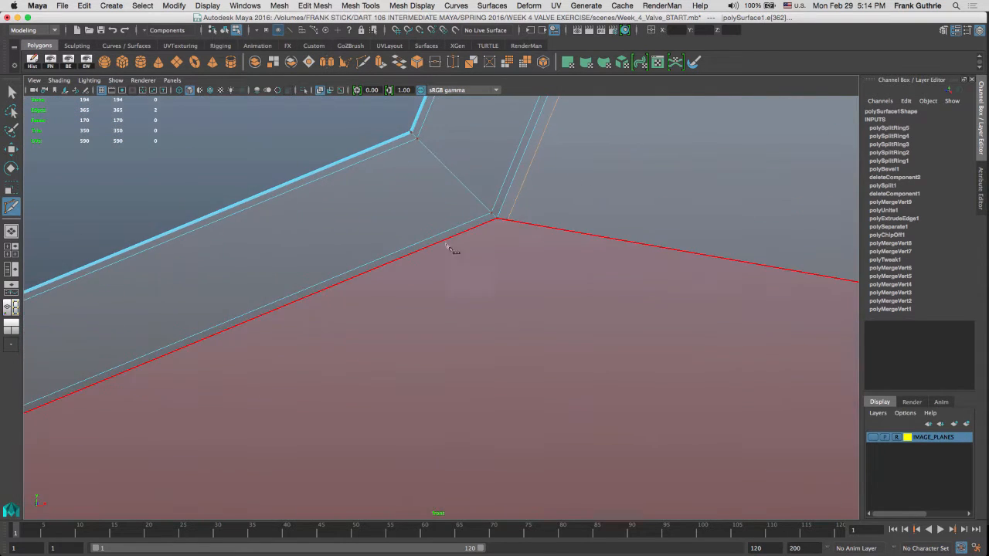
{"action": "left_click", "coordinate": [508, 221]}
{"action": "middle_click_drag", "start_coordinate": [523, 223], "coordinate": [486, 482], "text": "alt"}
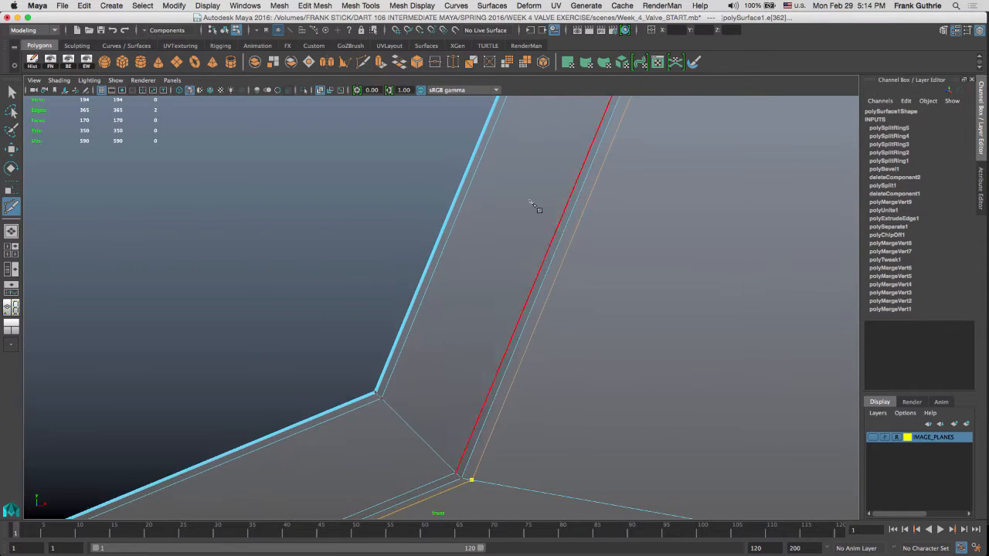
{"action": "middle_click_drag", "start_coordinate": [530, 203], "coordinate": [502, 409], "text": "alt"}
{"action": "middle_click_drag", "start_coordinate": [570, 208], "coordinate": [497, 420], "text": "alt"}
{"action": "mouse_move", "coordinate": [589, 166]}
{"action": "middle_mouse_down", "text": "alt"}
{"action": "mouse_move", "coordinate": [577, 364]}
{"action": "mouse_move", "coordinate": [607, 464]}
{"action": "middle_mouse_up", "text": "alt"}
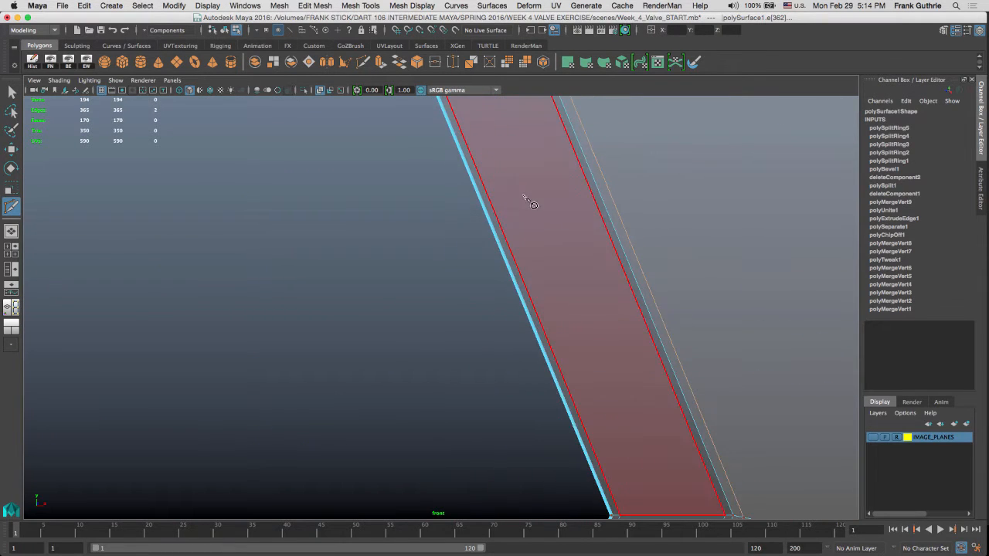
{"action": "middle_click_drag", "start_coordinate": [528, 199], "coordinate": [553, 412], "text": "alt"}
{"action": "middle_click_drag", "start_coordinate": [572, 201], "coordinate": [647, 385], "text": "alt"}
{"action": "middle_click_drag", "start_coordinate": [507, 139], "coordinate": [545, 256], "text": "alt"}
{"action": "left_click", "coordinate": [564, 241]}
{"action": "key", "text": "Return"}
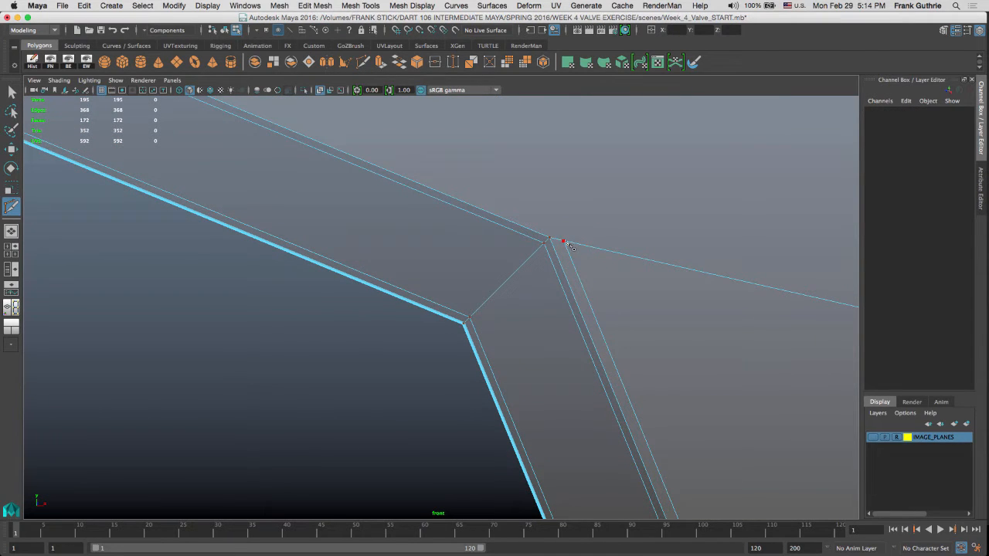
Step: Cut a matching edge above the bolt hole from the upper-right loop corner across the centre edge to the upper-left loop corner
{"action": "middle_click_drag", "start_coordinate": [358, 221], "coordinate": [783, 358], "text": "alt"}
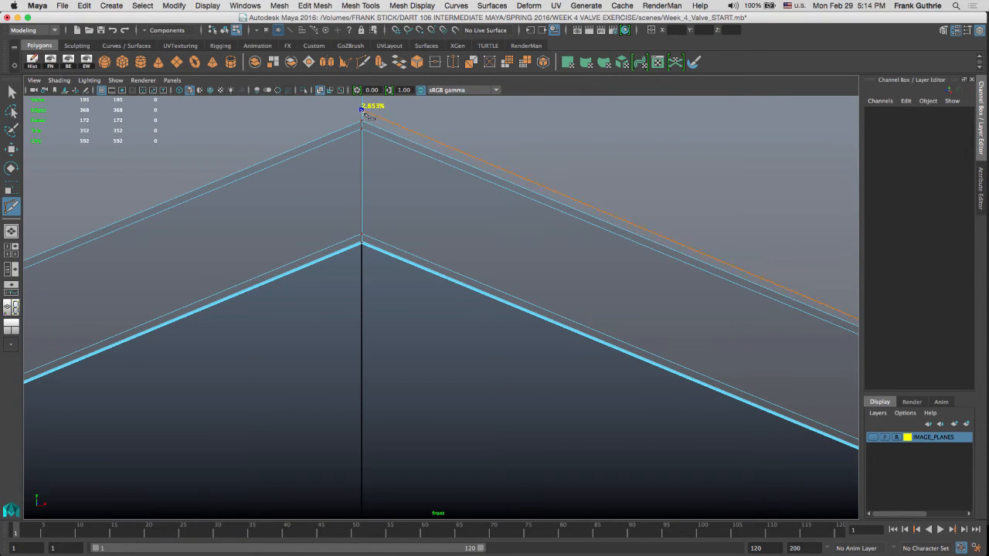
{"action": "middle_click_drag", "start_coordinate": [360, 111], "coordinate": [778, 179], "text": "alt"}
{"action": "middle_click_drag", "start_coordinate": [66, 379], "coordinate": [356, 229], "text": "alt"}
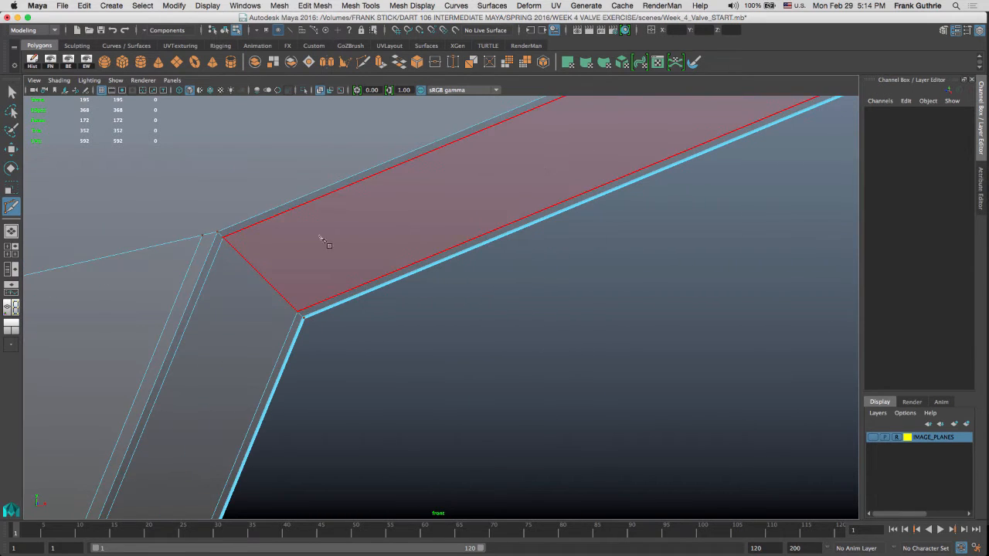
{"action": "left_click", "coordinate": [203, 237]}
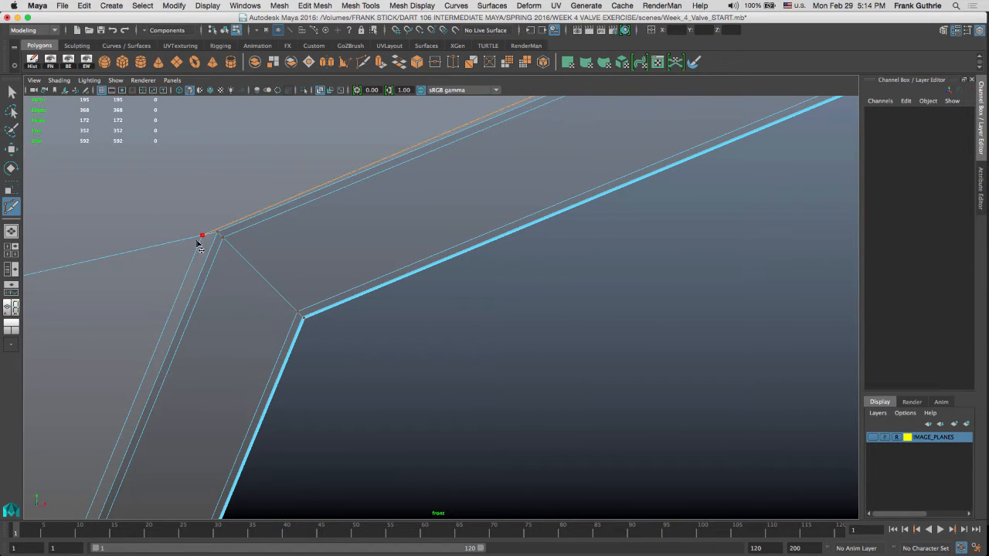
{"action": "right_click", "coordinate": [202, 238]}
Step: Move the outermost loop's two upper corner vertices slightly up and scale them slightly closer together to even the spacing around the bolt hole
{"action": "key", "text": "w"}
{"action": "right_click_drag", "start_coordinate": [208, 240], "coordinate": [172, 239]}
{"action": "left_click_drag", "start_coordinate": [194, 222], "coordinate": [208, 244]}
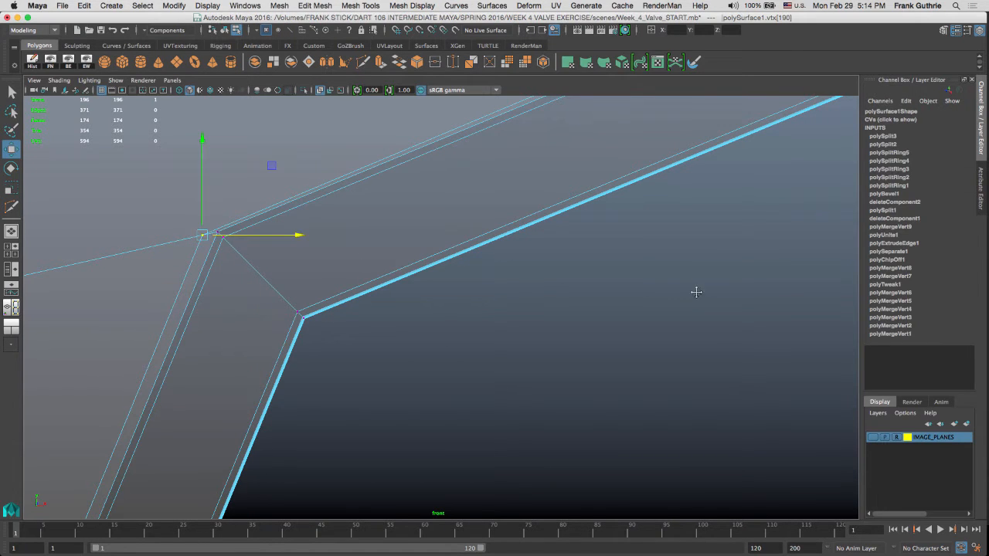
{"action": "middle_click_drag", "start_coordinate": [696, 292], "coordinate": [15, 283], "text": "alt"}
{"action": "middle_click_drag", "start_coordinate": [727, 312], "coordinate": [27, 255], "text": "alt"}
{"action": "middle_click_drag", "start_coordinate": [564, 251], "coordinate": [27, 260], "text": "alt"}
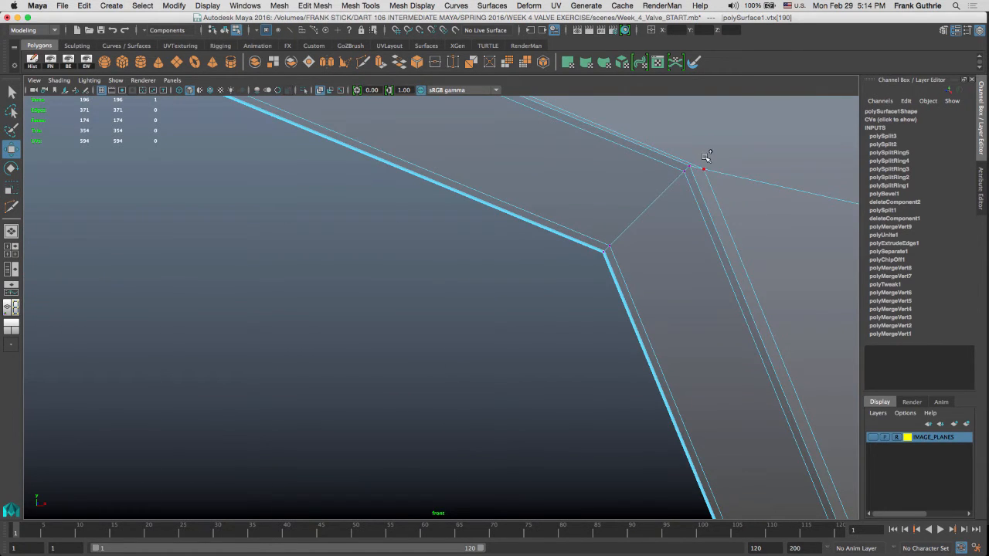
{"action": "left_click_drag", "start_coordinate": [700, 164], "coordinate": [718, 190], "text": "shift"}
{"action": "middle_click_drag", "start_coordinate": [693, 230], "coordinate": [711, 323], "text": "alt"}
{"action": "key", "text": "f"}
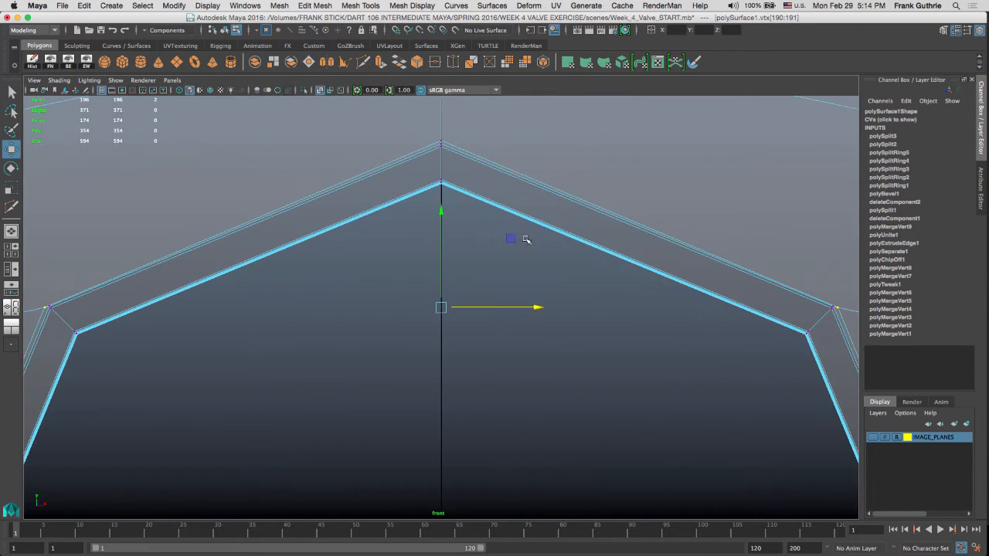
{"action": "left_click_drag", "start_coordinate": [442, 214], "coordinate": [440, 210]}
{"action": "key", "text": "r"}
{"action": "left_click_drag", "start_coordinate": [442, 304], "coordinate": [410, 304]}
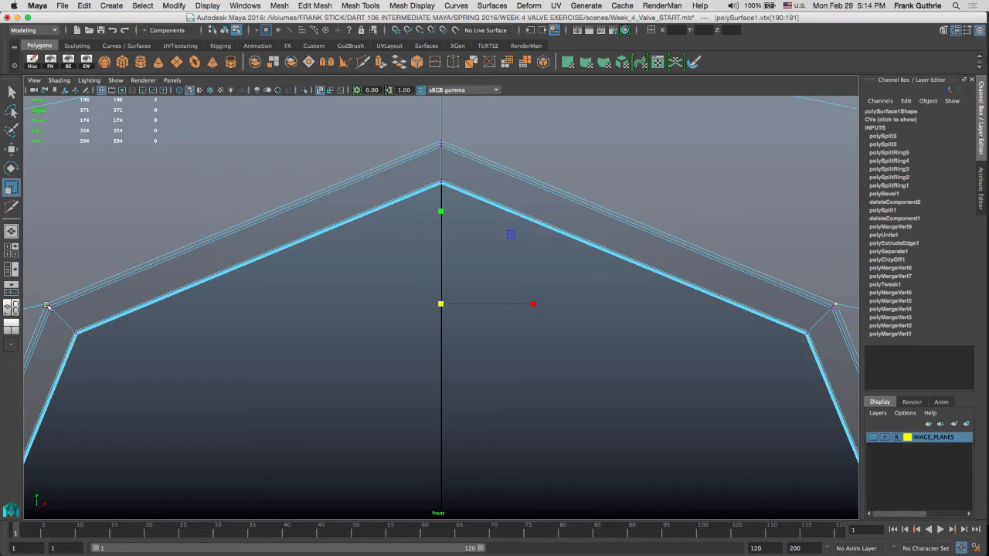
Step: Select the outermost loop's lower-right corner vertex at the bolt hole and try moving it slightly down and inward
{"action": "middle_click_drag", "start_coordinate": [630, 424], "coordinate": [510, 139], "text": "alt"}
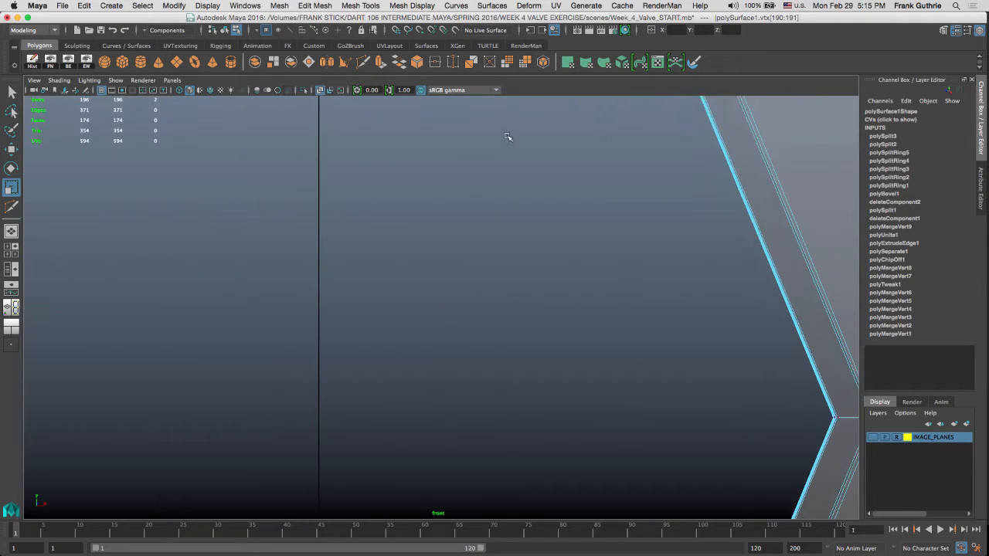
{"action": "middle_click_drag", "start_coordinate": [554, 350], "coordinate": [509, 121], "text": "alt"}
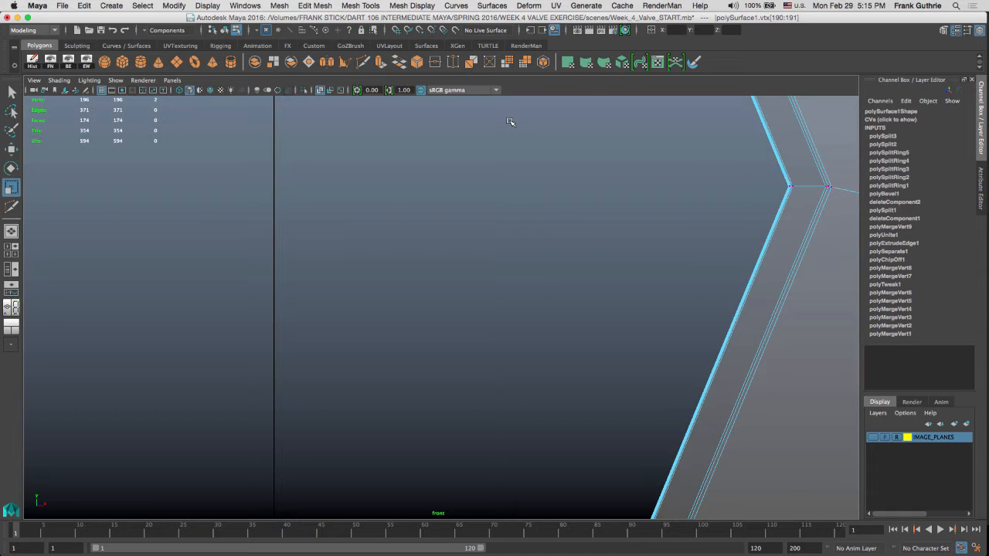
{"action": "middle_click_drag", "start_coordinate": [486, 351], "coordinate": [563, 110], "text": "alt"}
{"action": "middle_click_drag", "start_coordinate": [471, 386], "coordinate": [539, 192], "text": "alt"}
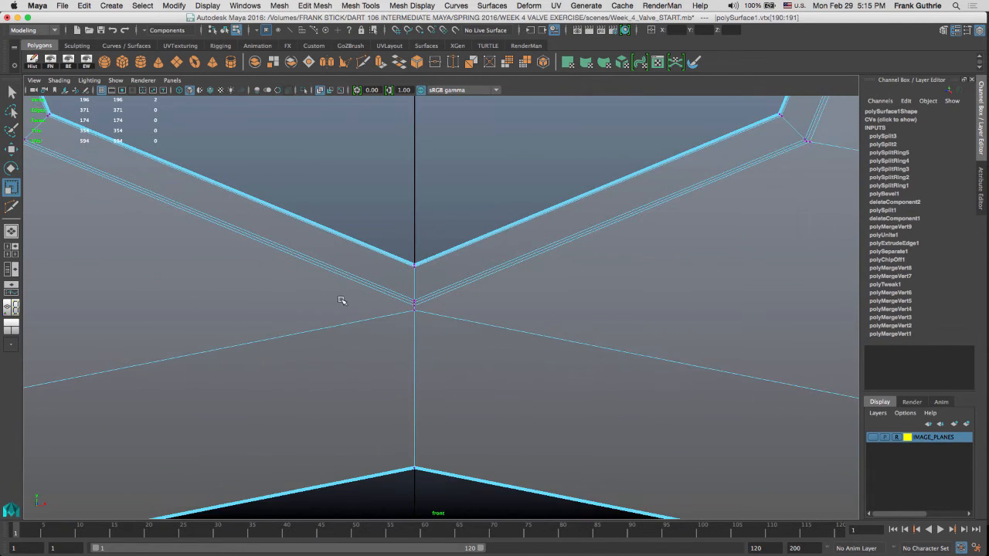
{"action": "middle_click_drag", "start_coordinate": [507, 274], "coordinate": [330, 349], "text": "alt"}
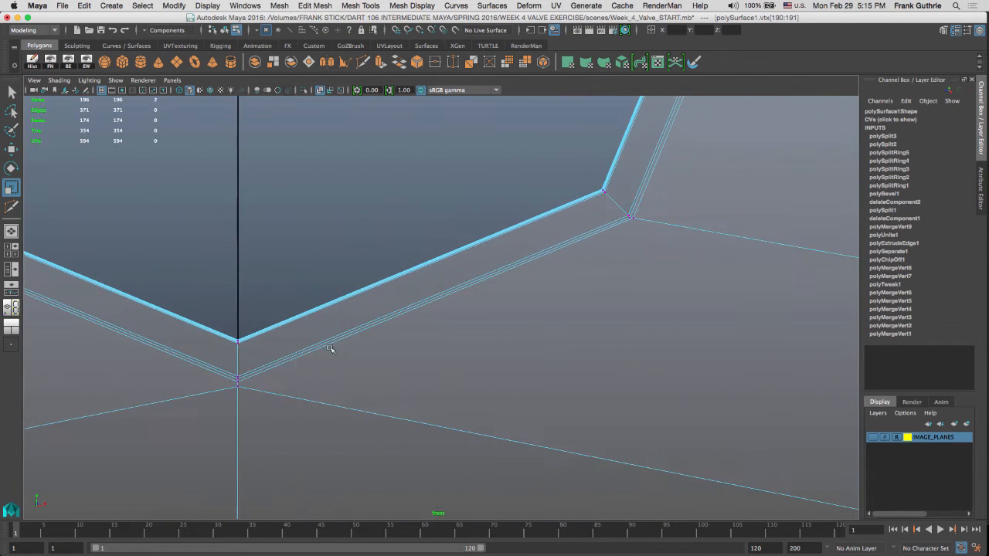
{"action": "left_click", "coordinate": [634, 219]}
{"action": "middle_click_drag", "start_coordinate": [611, 214], "coordinate": [531, 324], "text": "alt"}
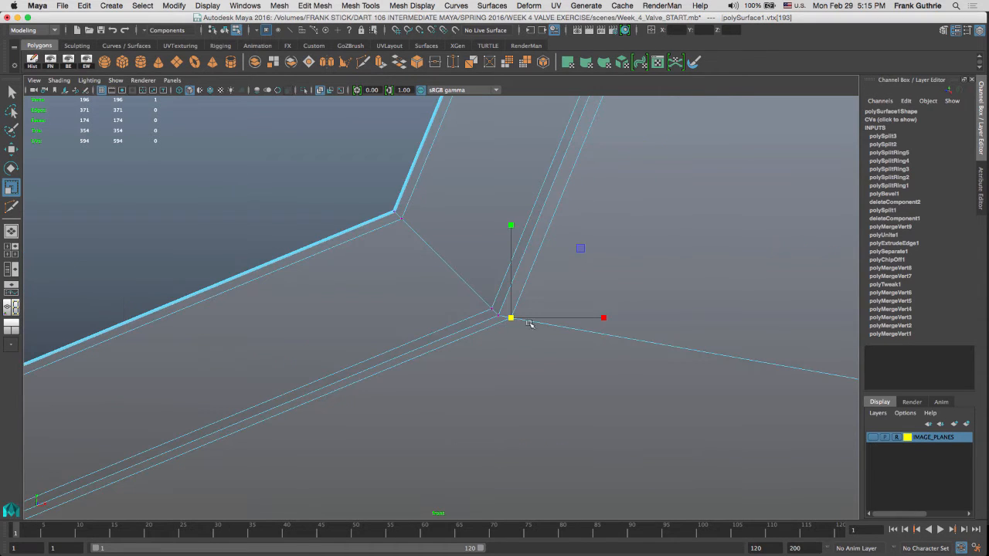
{"action": "key", "text": "w"}
{"action": "left_click_drag", "start_coordinate": [510, 319], "coordinate": [507, 326]}
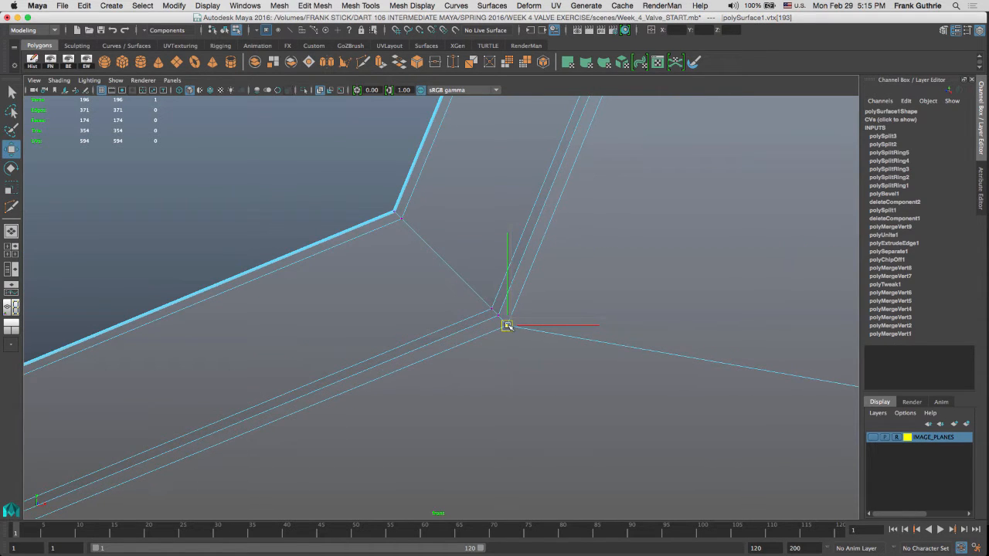
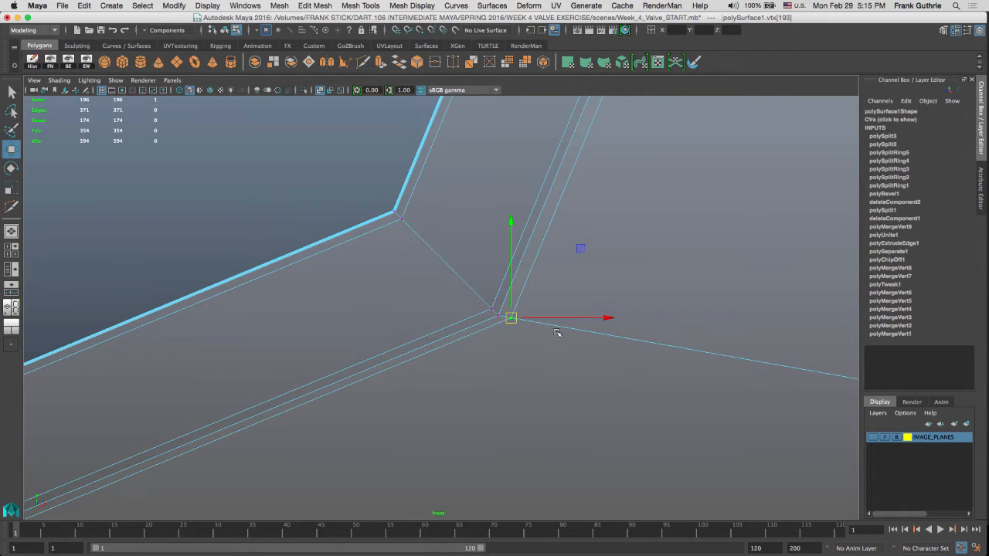
Step: Add the lower-left corner vertex to the selection, move the pair slightly down and scale them slightly closer together
{"action": "scroll", "coordinate": [499, 338], "scroll_direction": "down", "scroll_amount": 5}
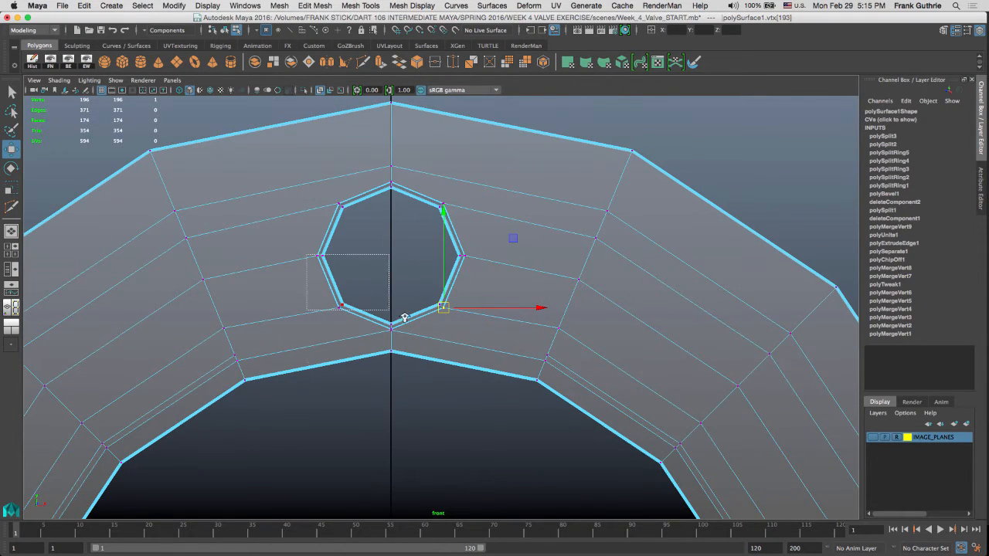
{"action": "scroll", "coordinate": [402, 316], "scroll_direction": "up", "scroll_amount": 5}
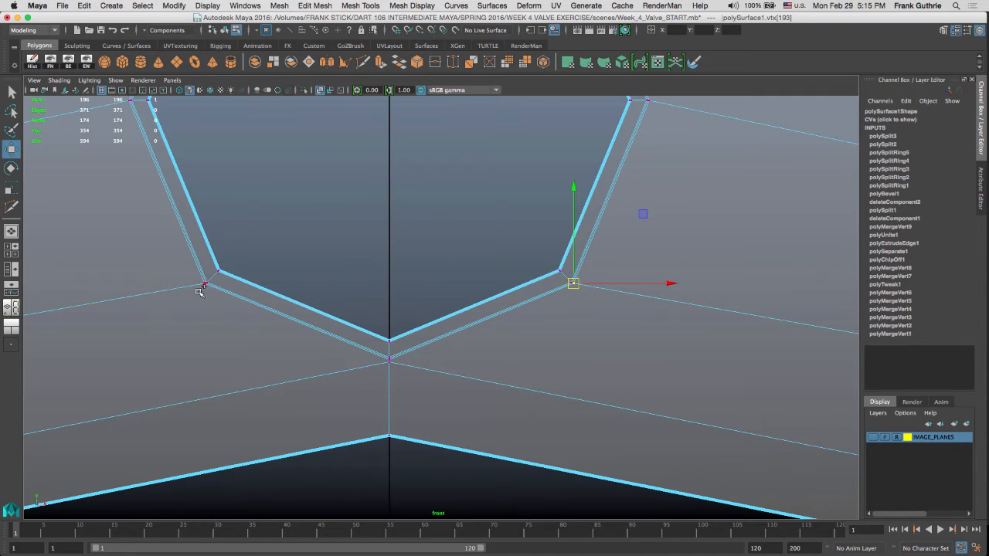
{"action": "scroll", "coordinate": [355, 278], "scroll_direction": "up", "scroll_amount": 6}
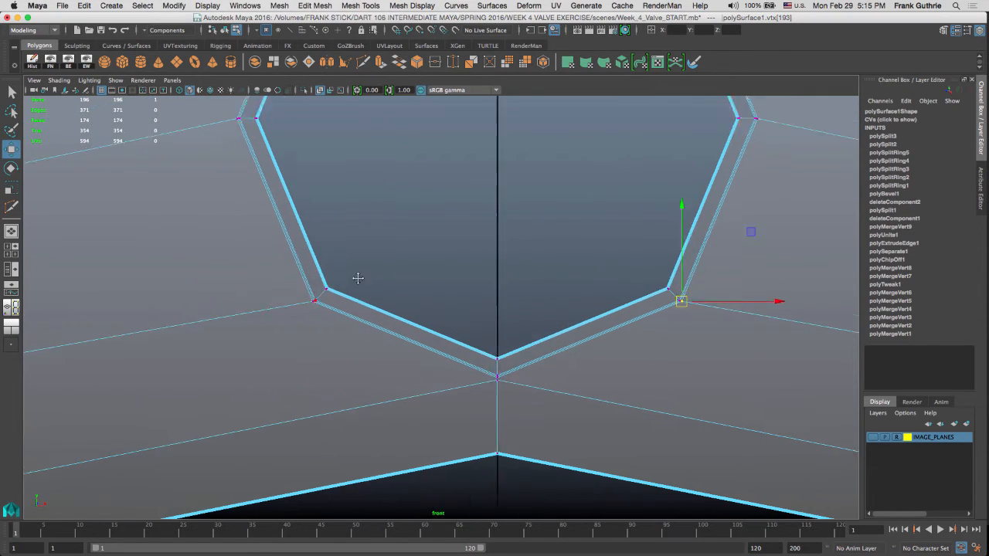
{"action": "left_click_drag", "start_coordinate": [55, 257], "coordinate": [73, 232], "text": "shift"}
{"action": "middle_click_drag", "start_coordinate": [247, 238], "coordinate": [340, 241], "text": "alt"}
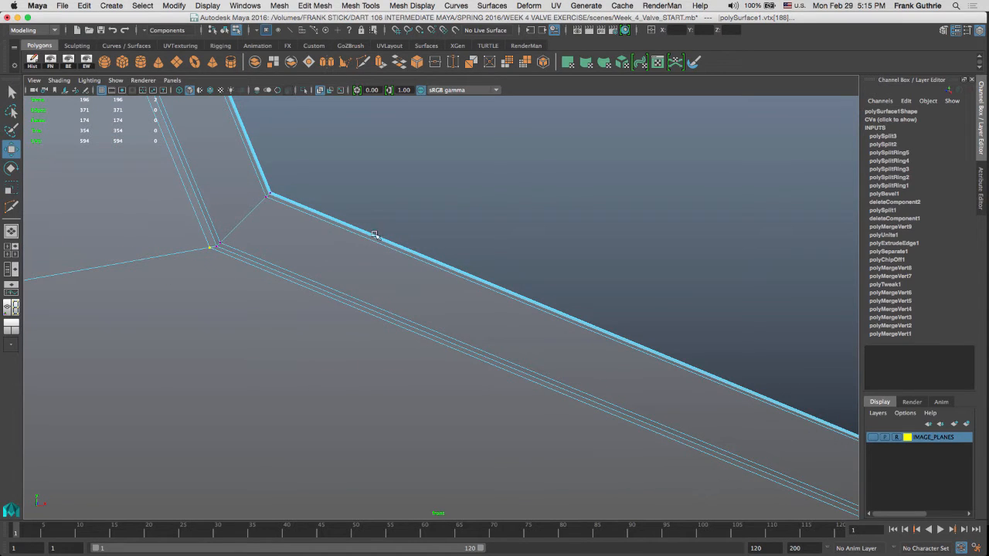
{"action": "key", "text": "f"}
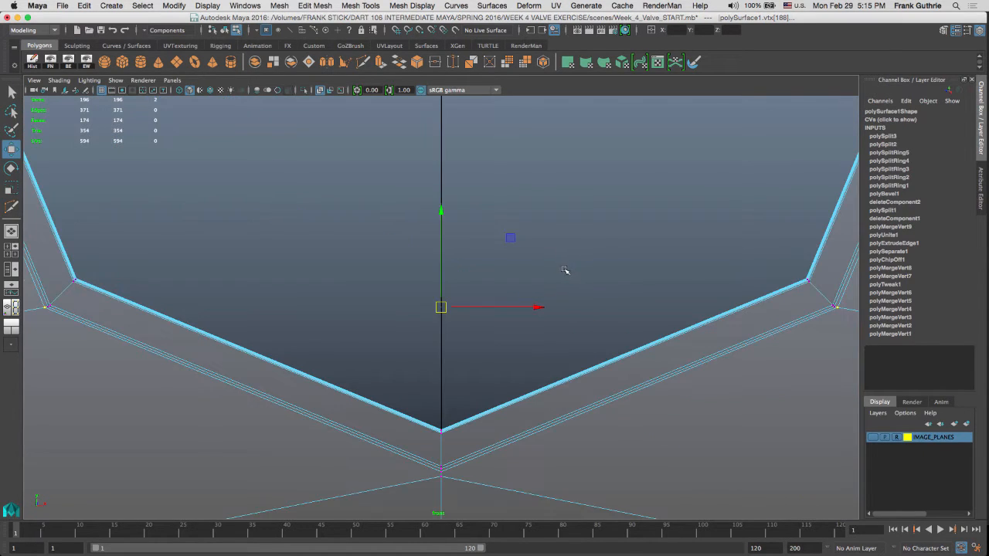
{"action": "left_click_drag", "start_coordinate": [442, 212], "coordinate": [442, 214]}
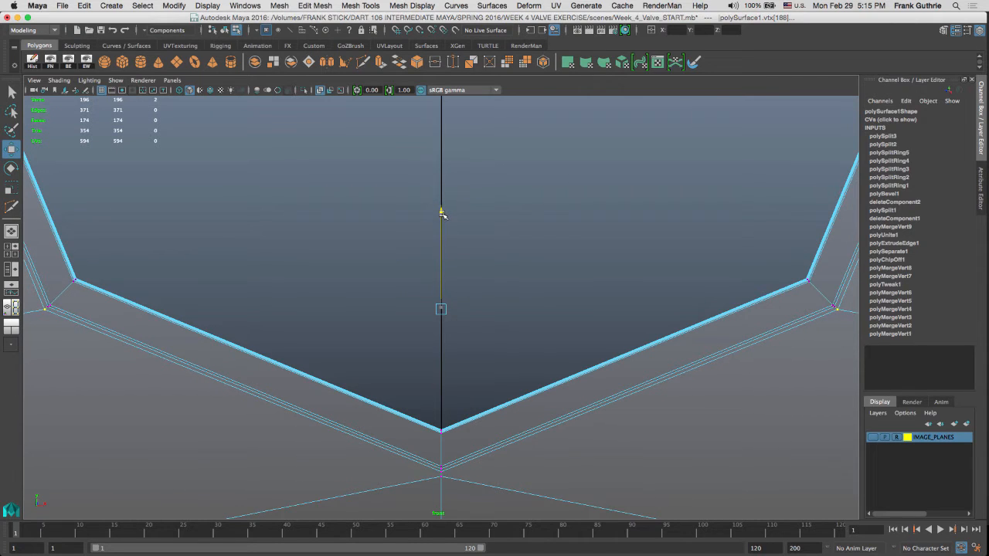
{"action": "left_click_drag", "start_coordinate": [442, 214], "coordinate": [442, 215]}
{"action": "key", "text": "r"}
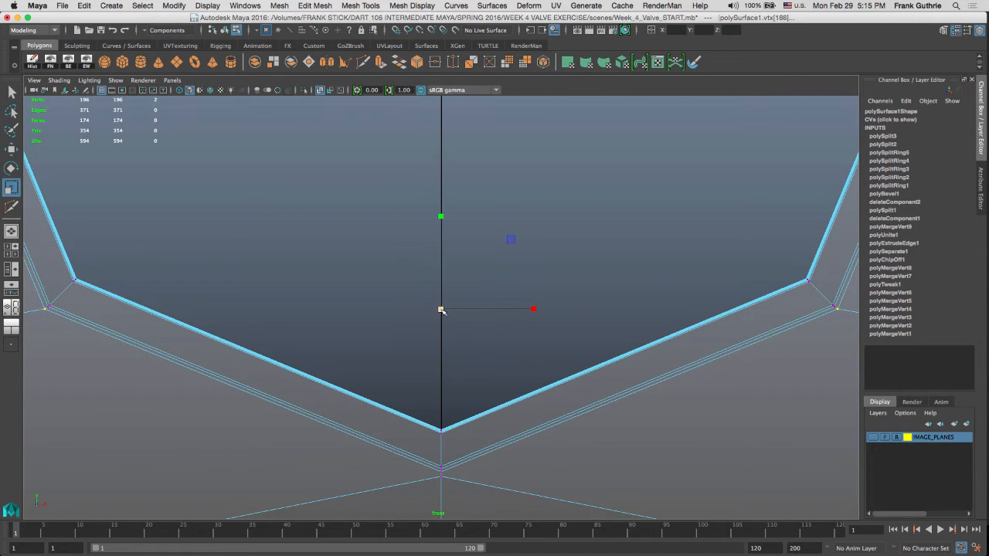
{"action": "left_click_drag", "start_coordinate": [442, 311], "coordinate": [440, 309]}
Step: Return to the perspective view, switch the flange mesh to object mode and clear the selection to view the bolt hole's rim
{"action": "key", "text": "space"}
{"action": "key", "text": "space"}
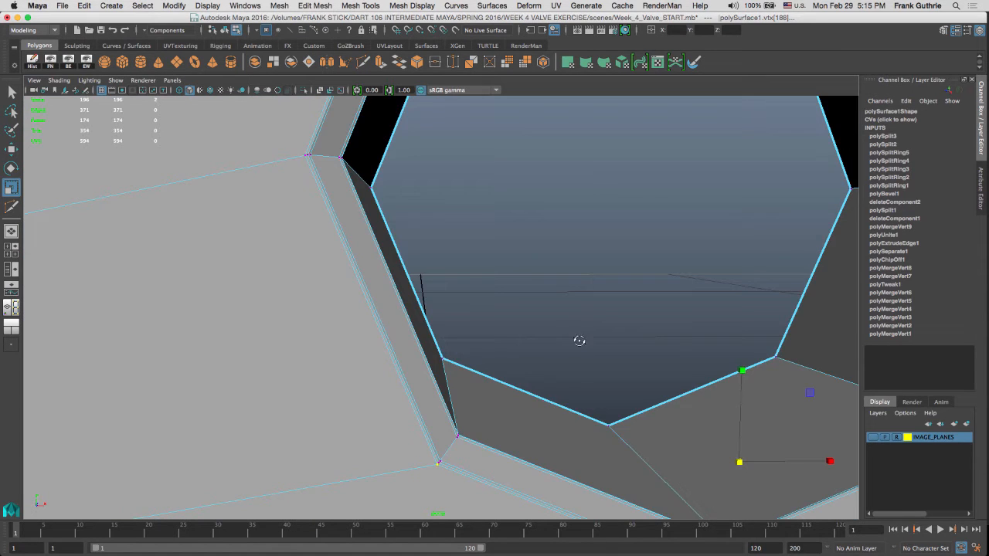
{"action": "left_click_drag", "start_coordinate": [579, 340], "coordinate": [501, 246], "text": "alt"}
{"action": "right_click_drag", "start_coordinate": [501, 246], "coordinate": [515, 239]}
{"action": "left_click", "coordinate": [468, 277]}
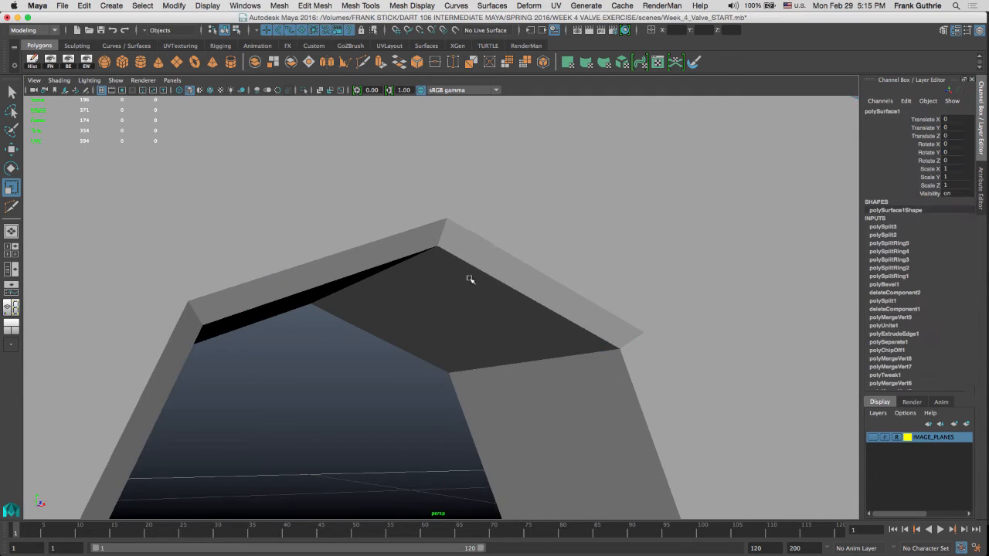
Step: Preview the flange mesh smoothed, examine the shading around the bolt hole's rim, and return to the unsmoothed display
{"action": "key", "text": "3"}
{"action": "left_click", "coordinate": [352, 389]}
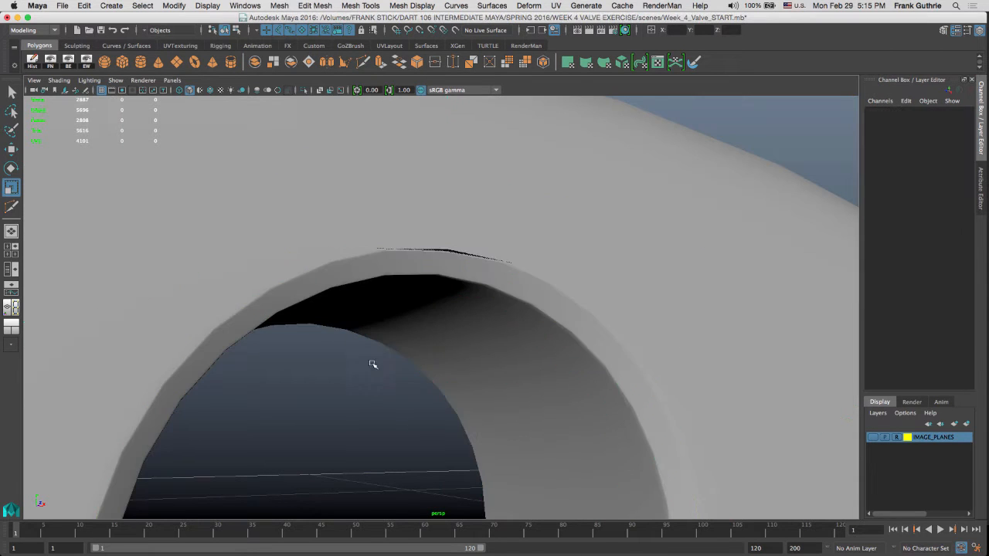
{"action": "right_click_drag", "start_coordinate": [563, 320], "coordinate": [402, 279], "text": "alt"}
{"action": "left_click_drag", "start_coordinate": [417, 283], "coordinate": [410, 230], "text": "alt"}
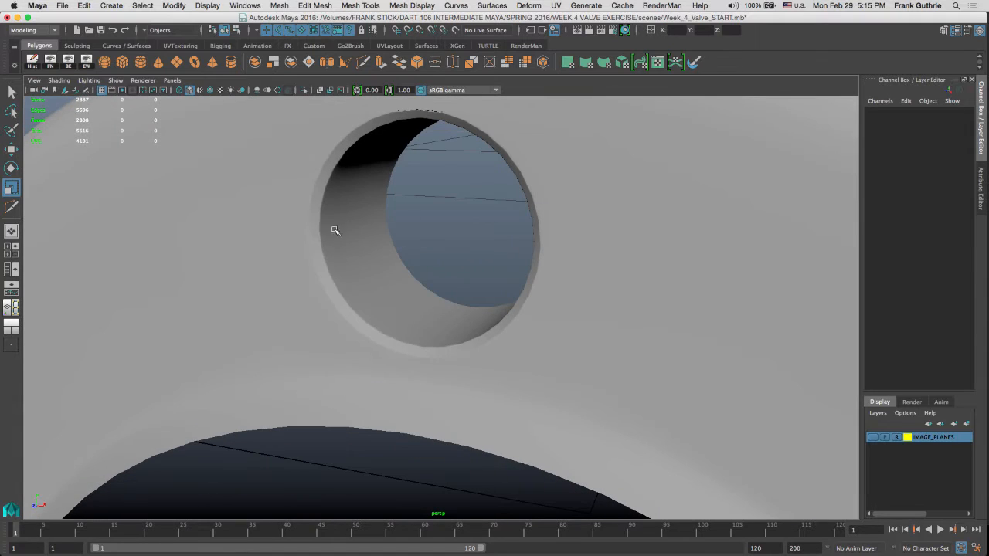
{"action": "left_click_drag", "start_coordinate": [335, 230], "coordinate": [485, 256], "text": "alt"}
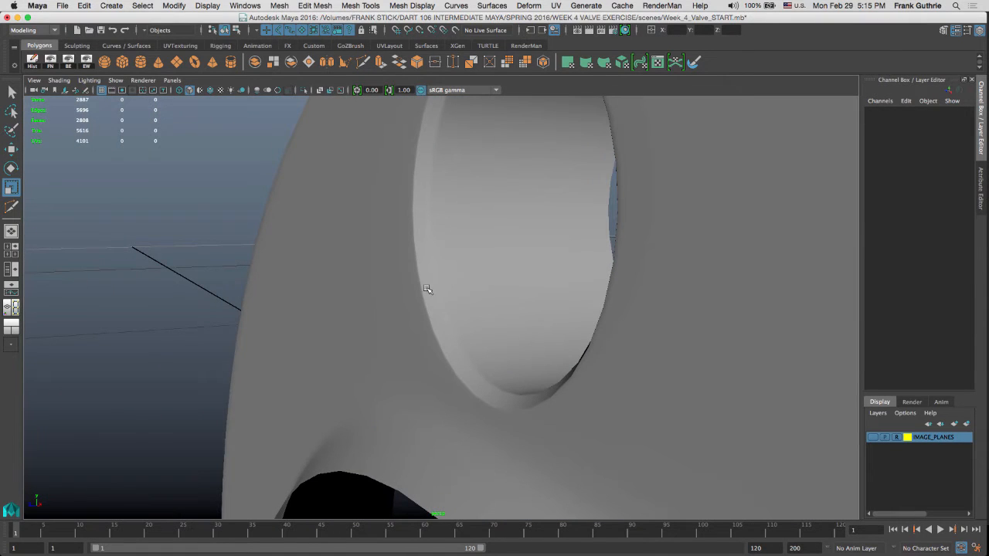
{"action": "left_click", "coordinate": [405, 323]}
{"action": "key", "text": "1"}
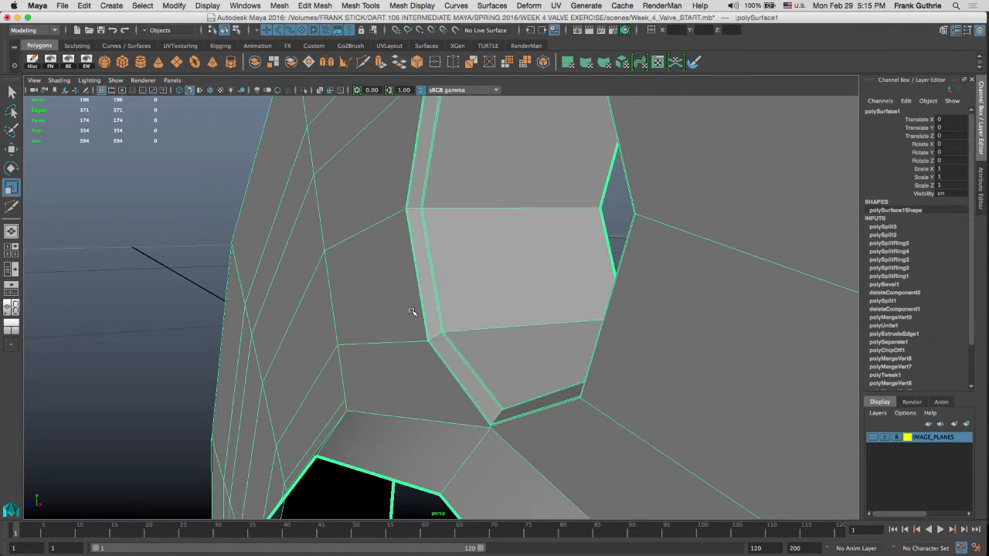
Step: Select the edge loop running around the flange face closest to the inner opening's border and delete it
{"action": "left_click_drag", "start_coordinate": [425, 384], "coordinate": [280, 198], "text": "alt"}
{"action": "left_click_drag", "start_coordinate": [803, 262], "coordinate": [468, 190], "text": "alt"}
{"action": "left_click_drag", "start_coordinate": [567, 200], "coordinate": [455, 171], "text": "alt"}
{"action": "left_click_drag", "start_coordinate": [539, 182], "coordinate": [570, 212], "text": "alt"}
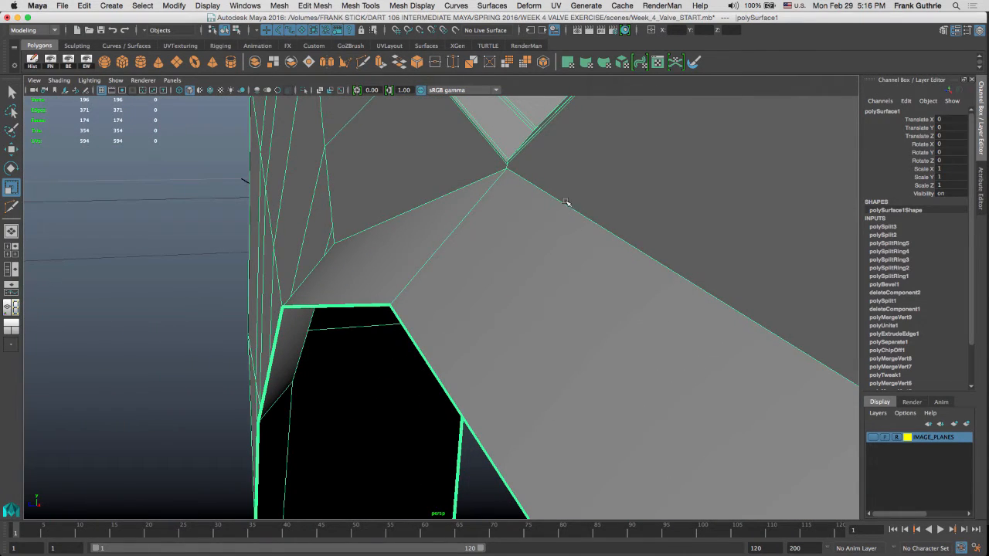
{"action": "mouse_move", "coordinate": [537, 187]}
{"action": "right_mouse_down"}
{"action": "mouse_move", "coordinate": [487, 199]}
{"action": "mouse_move", "coordinate": [500, 187]}
{"action": "mouse_move", "coordinate": [490, 199]}
{"action": "mouse_move", "coordinate": [534, 187]}
{"action": "right_mouse_up"}
{"action": "right_click_drag", "start_coordinate": [660, 254], "coordinate": [276, 221], "text": "alt"}
{"action": "left_click_drag", "start_coordinate": [275, 221], "coordinate": [531, 217], "text": "alt"}
{"action": "middle_click_drag", "start_coordinate": [532, 217], "coordinate": [558, 334], "text": "alt"}
{"action": "right_click_drag", "start_coordinate": [317, 239], "coordinate": [669, 307], "text": "alt"}
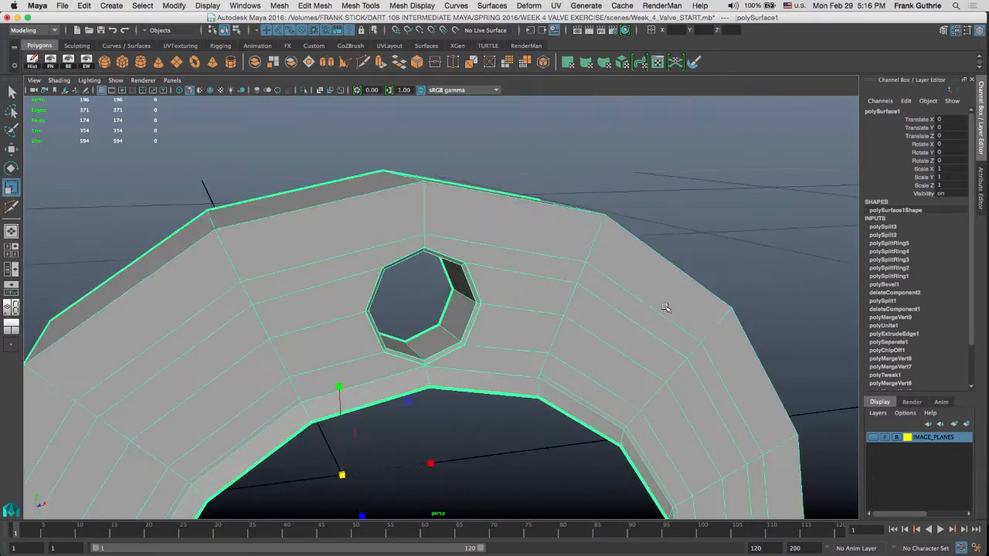
{"action": "middle_click_drag", "start_coordinate": [538, 307], "coordinate": [534, 188], "text": "alt"}
{"action": "right_click_drag", "start_coordinate": [560, 278], "coordinate": [556, 232]}
{"action": "left_click", "coordinate": [553, 272]}
{"action": "double_click", "coordinate": [552, 270]}
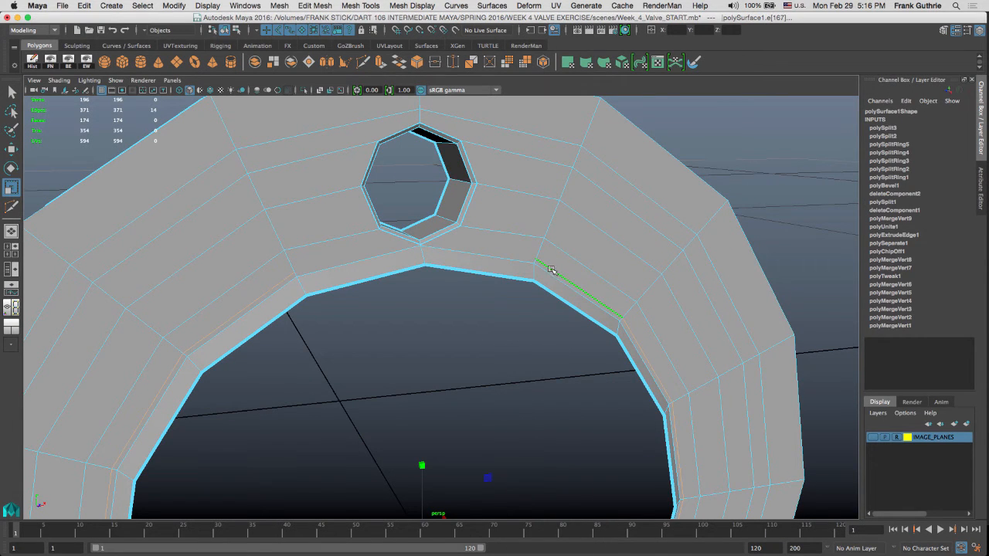
{"action": "right_click_drag", "start_coordinate": [551, 269], "coordinate": [494, 279], "text": "shift"}
{"action": "left_click_drag", "start_coordinate": [505, 257], "coordinate": [580, 249], "text": "alt"}
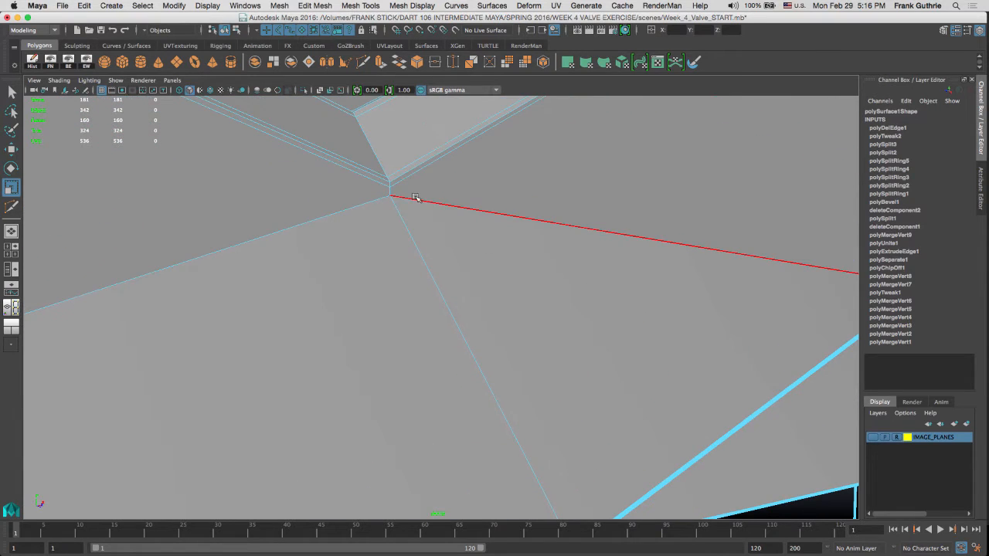
{"action": "left_click", "coordinate": [393, 194]}
{"action": "right_click_drag", "start_coordinate": [413, 216], "coordinate": [408, 291], "text": "shift"}
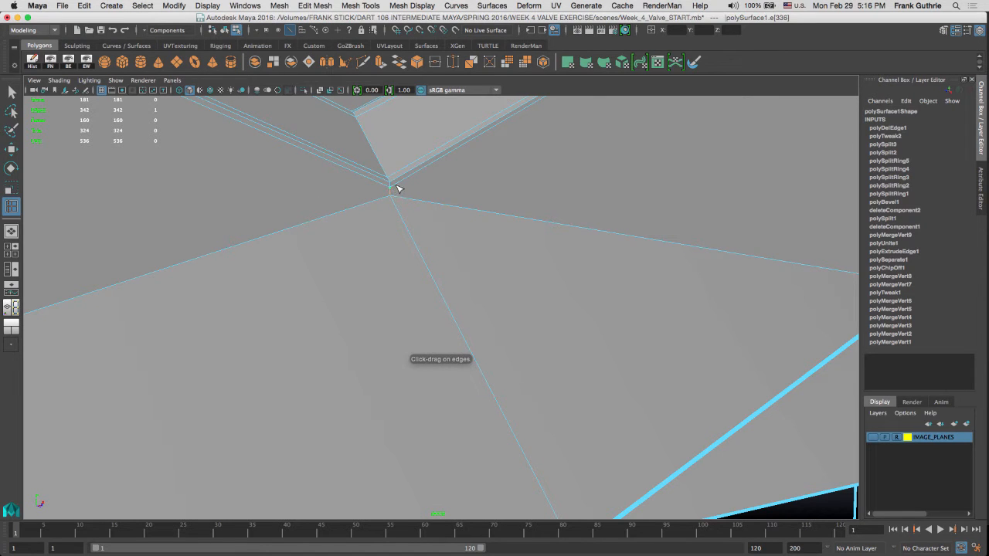
{"action": "right_click_drag", "start_coordinate": [633, 250], "coordinate": [188, 234], "text": "alt"}
{"action": "left_click_drag", "start_coordinate": [603, 284], "coordinate": [526, 269], "text": "alt"}
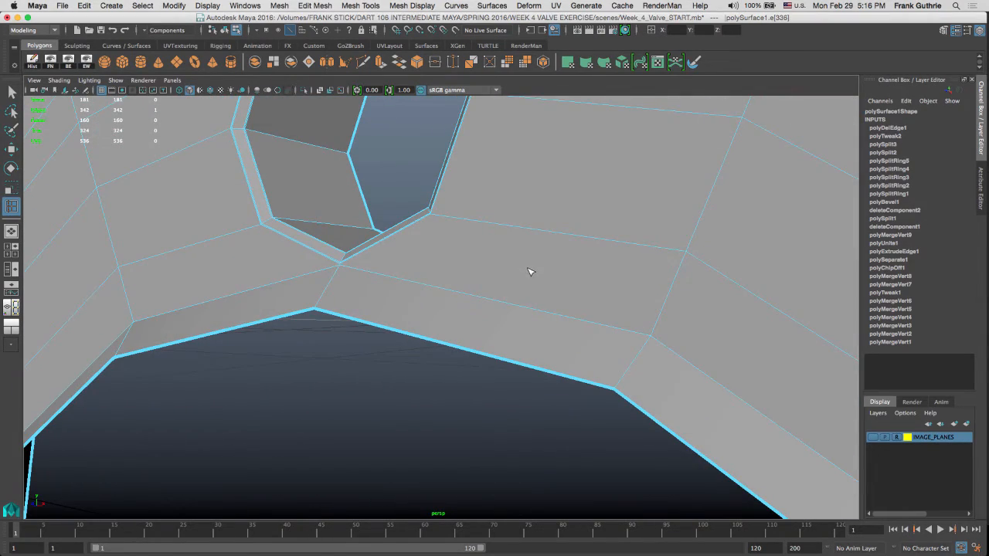
{"action": "key", "text": "q"}
{"action": "left_click", "coordinate": [504, 271]}
Step: Select the border edge loop of the flange's inner opening, convert the selection to faces and delete that strip of faces
{"action": "left_click_drag", "start_coordinate": [479, 282], "coordinate": [594, 293], "text": "alt"}
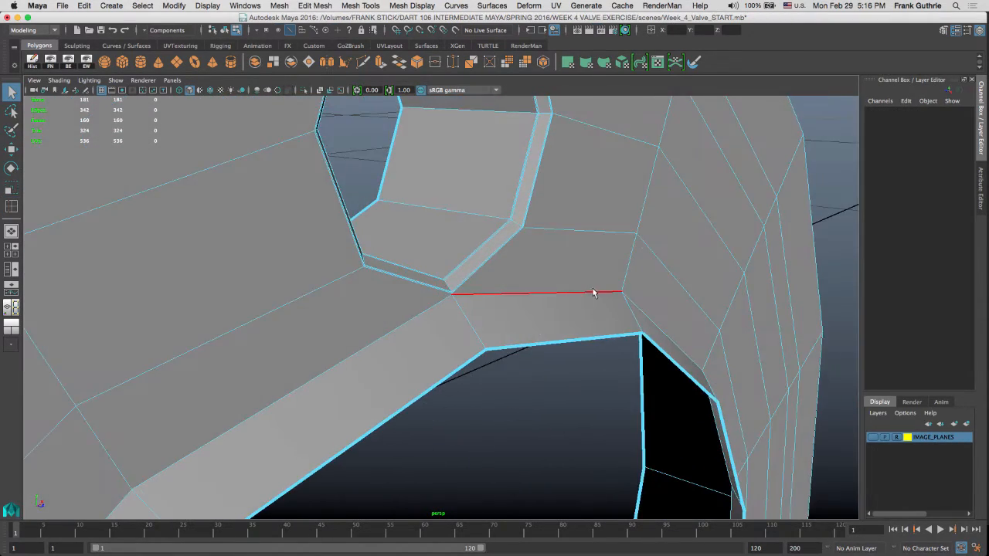
{"action": "right_click_drag", "start_coordinate": [595, 293], "coordinate": [332, 266], "text": "alt"}
{"action": "middle_click_drag", "start_coordinate": [478, 214], "coordinate": [484, 89], "text": "alt"}
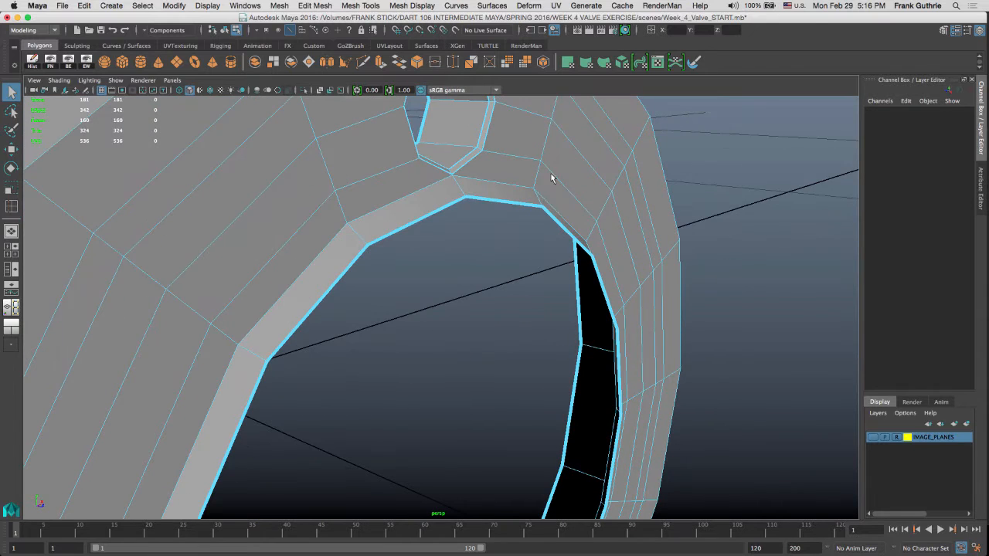
{"action": "left_click_drag", "start_coordinate": [552, 209], "coordinate": [437, 249], "text": "alt"}
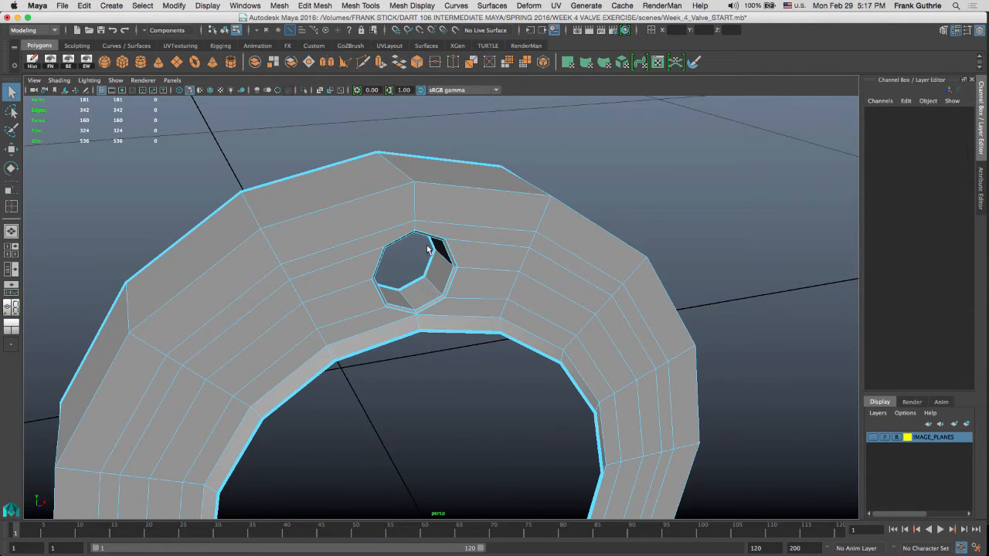
{"action": "left_click_drag", "start_coordinate": [445, 251], "coordinate": [407, 233], "text": "alt"}
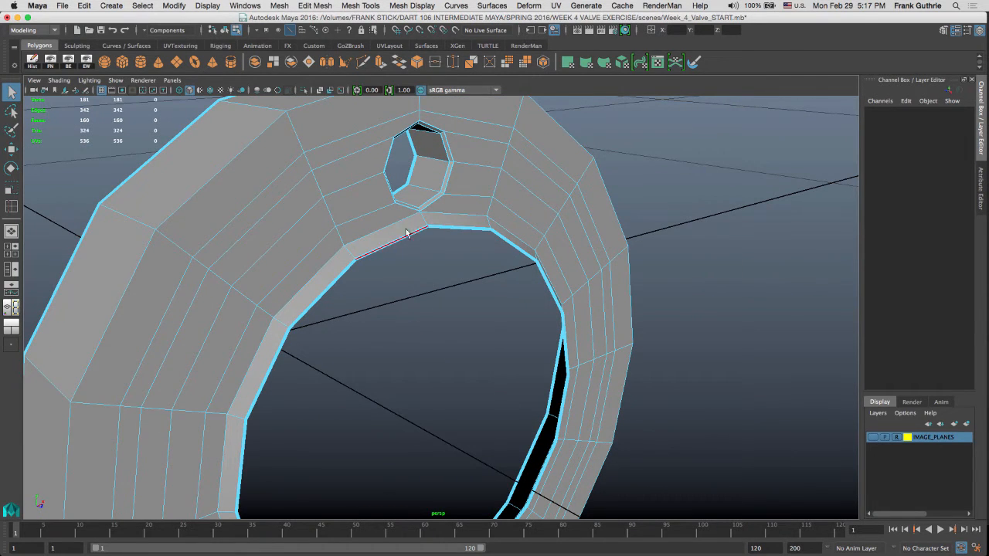
{"action": "right_click_drag", "start_coordinate": [409, 224], "coordinate": [479, 243], "text": "alt"}
{"action": "middle_click_drag", "start_coordinate": [467, 109], "coordinate": [474, 154], "text": "alt"}
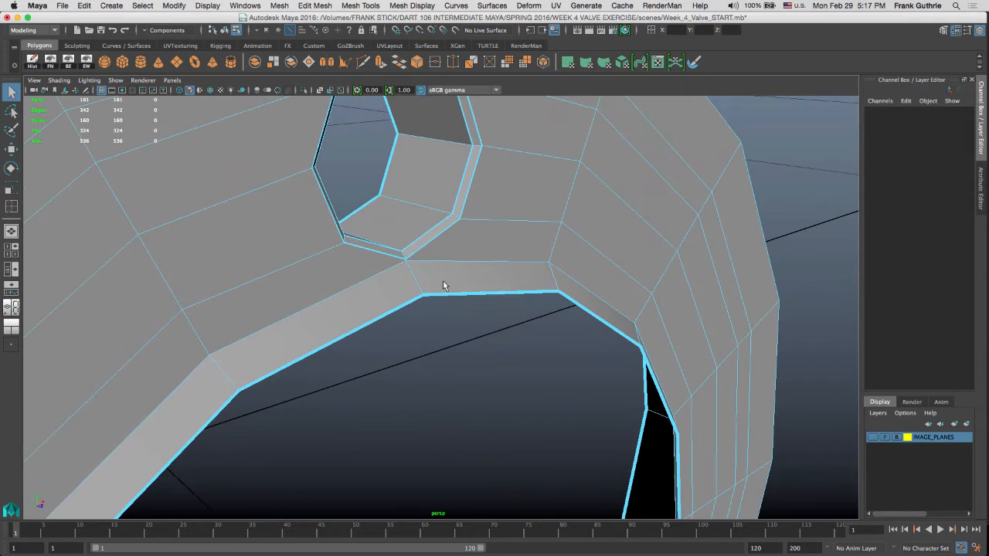
{"action": "right_click_drag", "start_coordinate": [449, 284], "coordinate": [450, 223]}
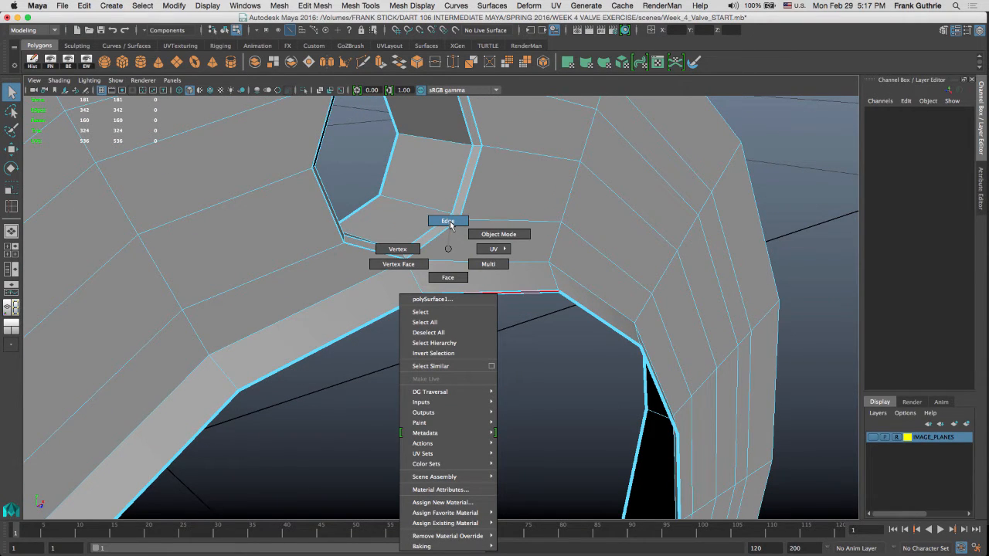
{"action": "right_click_drag", "start_coordinate": [452, 225], "coordinate": [451, 225]}
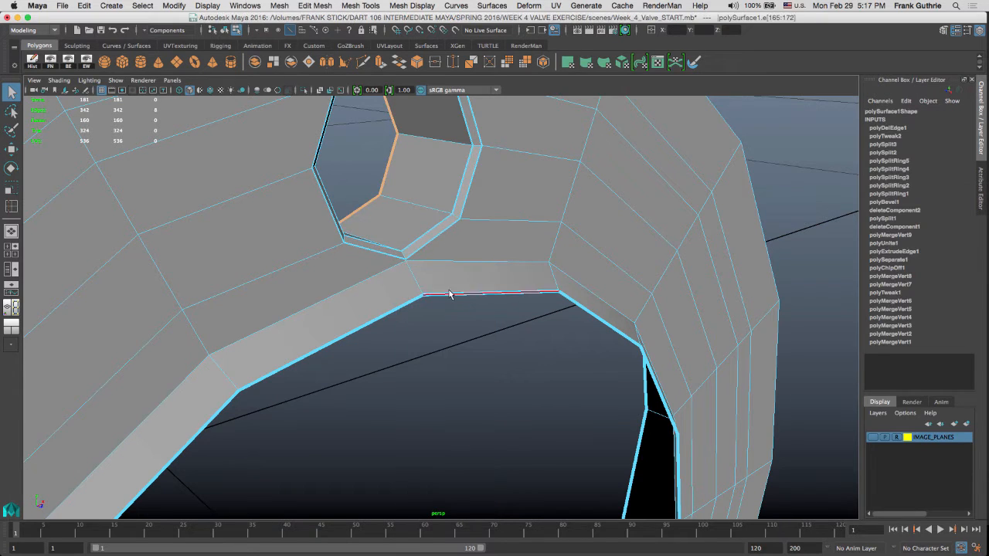
{"action": "double_click", "coordinate": [453, 293]}
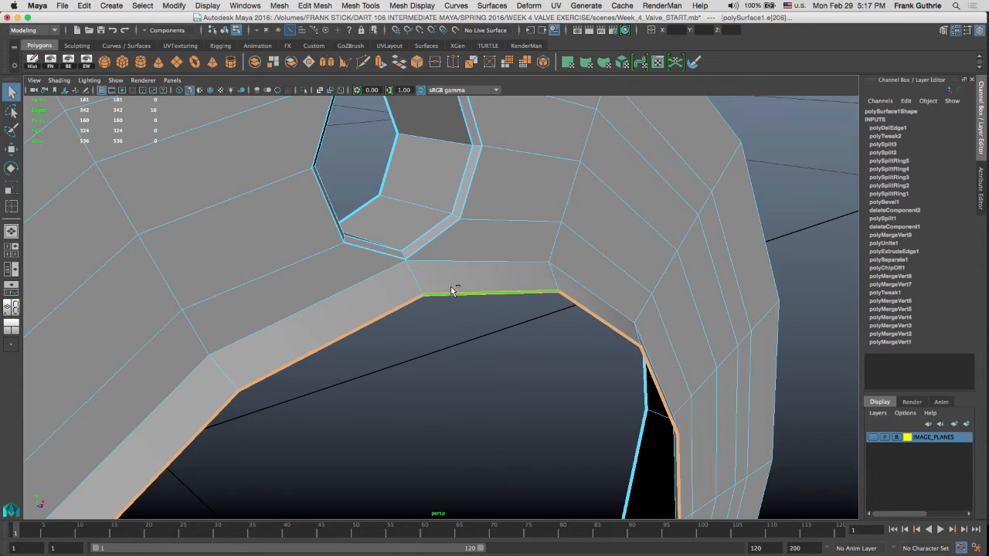
{"action": "left_click", "coordinate": [143, 6]}
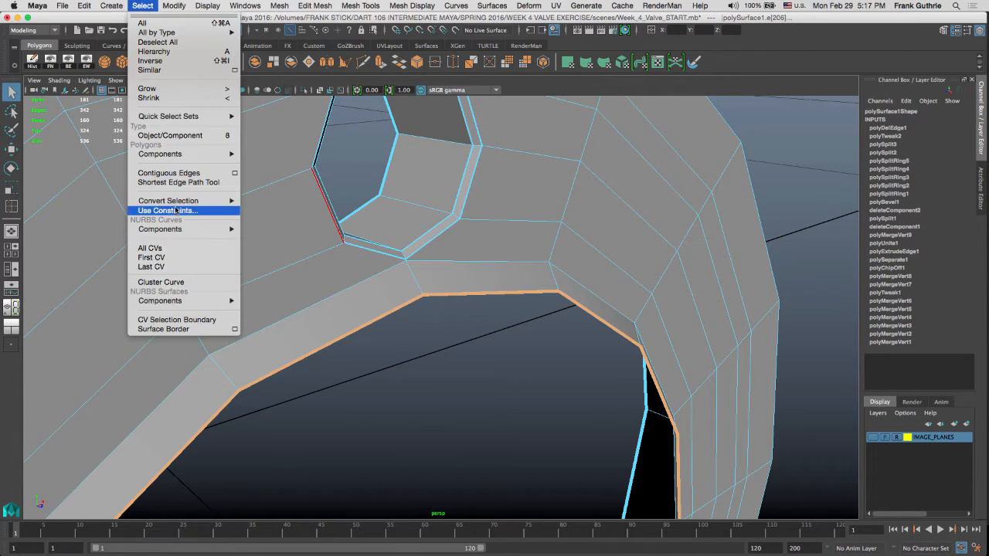
{"action": "mouse_move", "coordinate": [180, 202]}
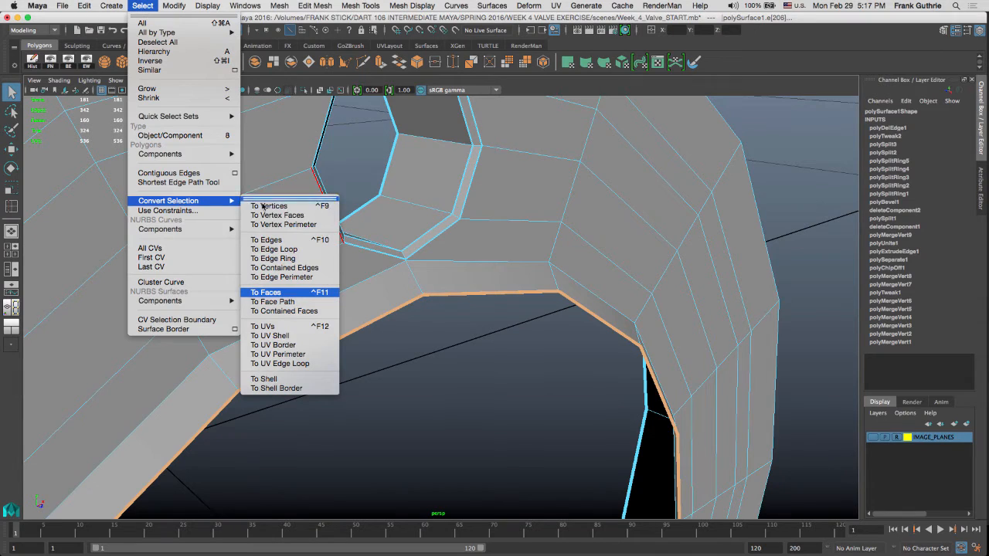
{"action": "left_click", "coordinate": [282, 293]}
{"action": "key", "text": "Delete"}
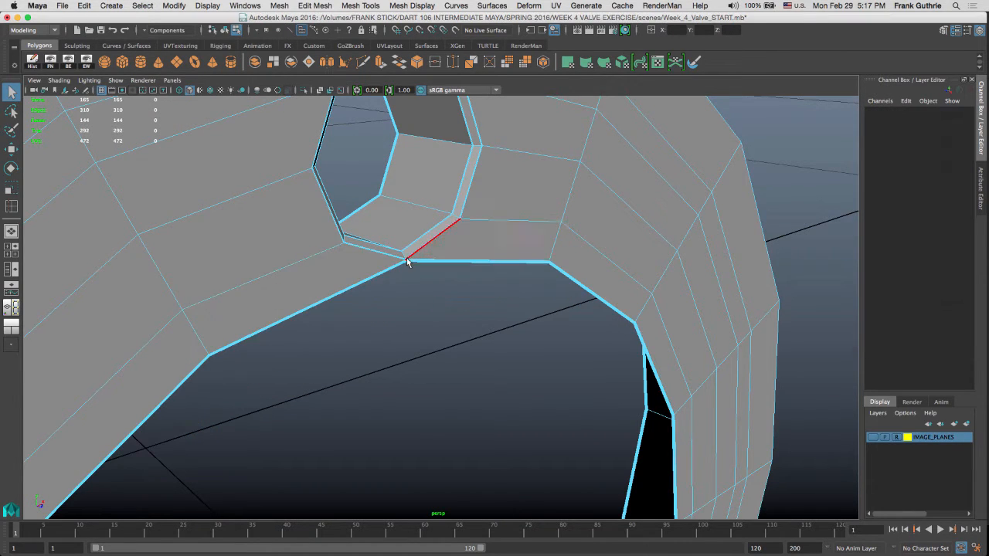
Step: Select the vertex where the bolt hole's rim meets the inner opening and bring the whole flange into view
{"action": "right_click_drag", "start_coordinate": [407, 248], "coordinate": [365, 252]}
{"action": "left_click", "coordinate": [402, 255]}
{"action": "key", "text": "f"}
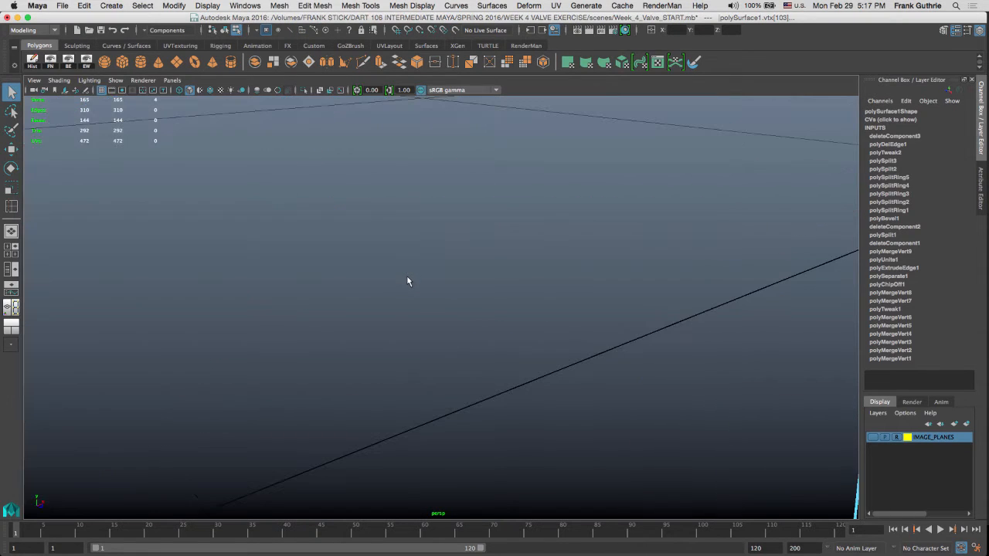
{"action": "left_click_drag", "start_coordinate": [518, 296], "coordinate": [448, 318], "text": "alt"}
{"action": "right_click_drag", "start_coordinate": [456, 309], "coordinate": [115, 304], "text": "alt"}
{"action": "left_click_drag", "start_coordinate": [378, 313], "coordinate": [558, 325], "text": "alt"}
{"action": "right_click_drag", "start_coordinate": [557, 325], "coordinate": [198, 268], "text": "alt"}
{"action": "middle_click_drag", "start_coordinate": [488, 233], "coordinate": [442, 187], "text": "alt"}
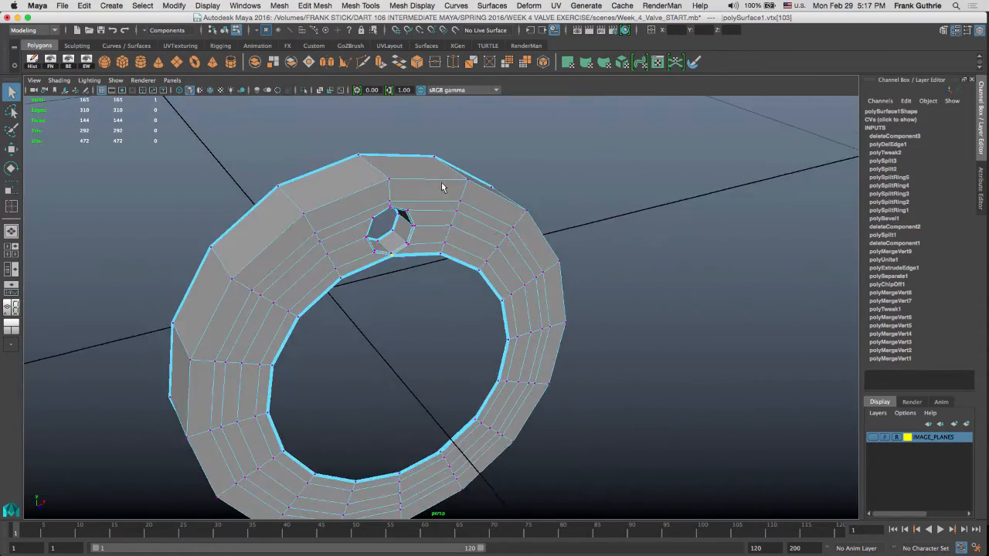
Step: Examine the flange ring's edge flow around the bolt hole and inner opening from several angles
{"action": "left_click_drag", "start_coordinate": [442, 187], "coordinate": [412, 207], "text": "alt"}
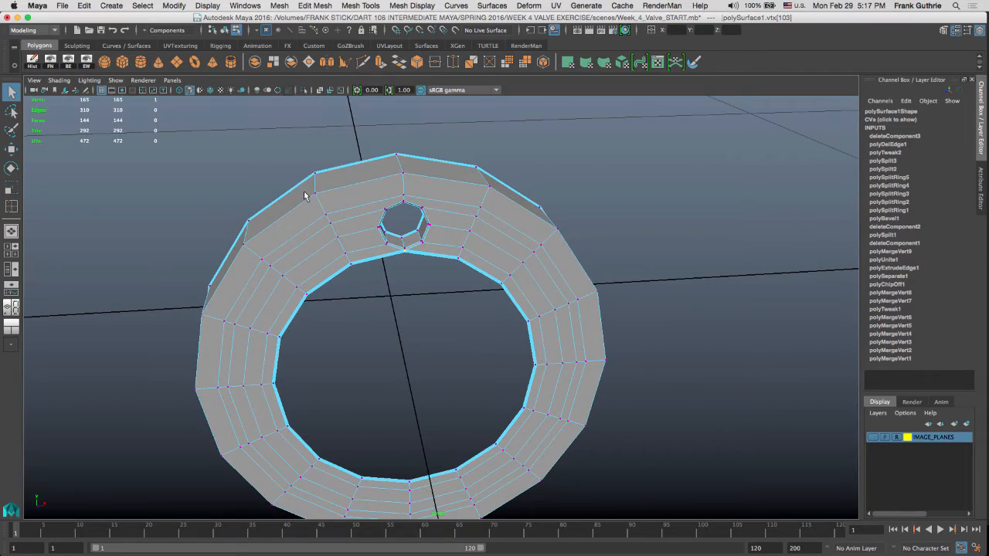
{"action": "middle_click_drag", "start_coordinate": [405, 157], "coordinate": [444, 211], "text": "alt"}
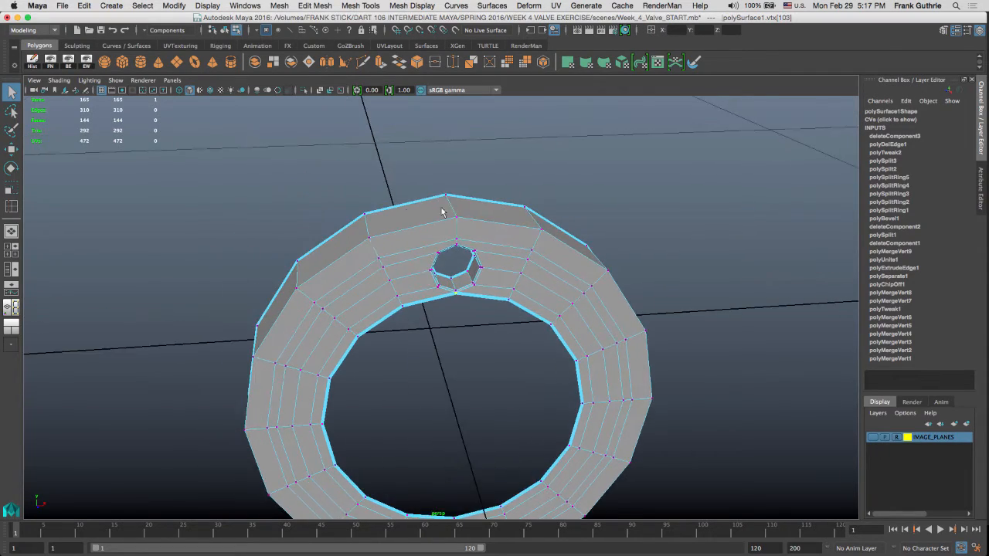
{"action": "right_click_drag", "start_coordinate": [387, 206], "coordinate": [660, 232], "text": "alt"}
{"action": "middle_click_drag", "start_coordinate": [481, 192], "coordinate": [453, 127], "text": "alt"}
{"action": "mouse_move", "coordinate": [452, 220]}
{"action": "left_mouse_down", "text": "alt"}
{"action": "mouse_move", "coordinate": [464, 216]}
{"action": "mouse_move", "coordinate": [433, 224]}
{"action": "mouse_move", "coordinate": [480, 226]}
{"action": "mouse_move", "coordinate": [441, 219]}
{"action": "left_mouse_up", "text": "alt"}
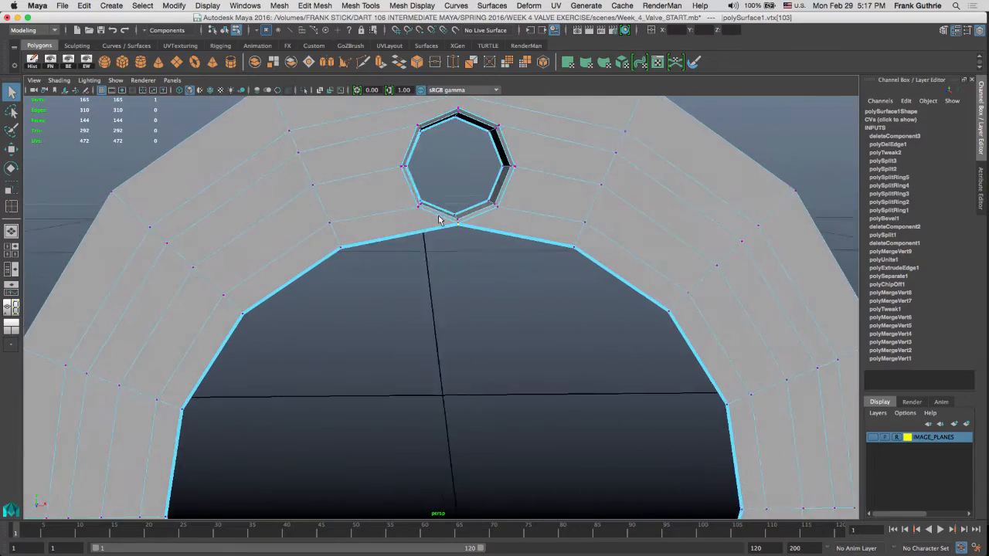
{"action": "right_click_drag", "start_coordinate": [541, 219], "coordinate": [280, 190], "text": "alt"}
{"action": "left_click_drag", "start_coordinate": [402, 176], "coordinate": [434, 123], "text": "alt"}
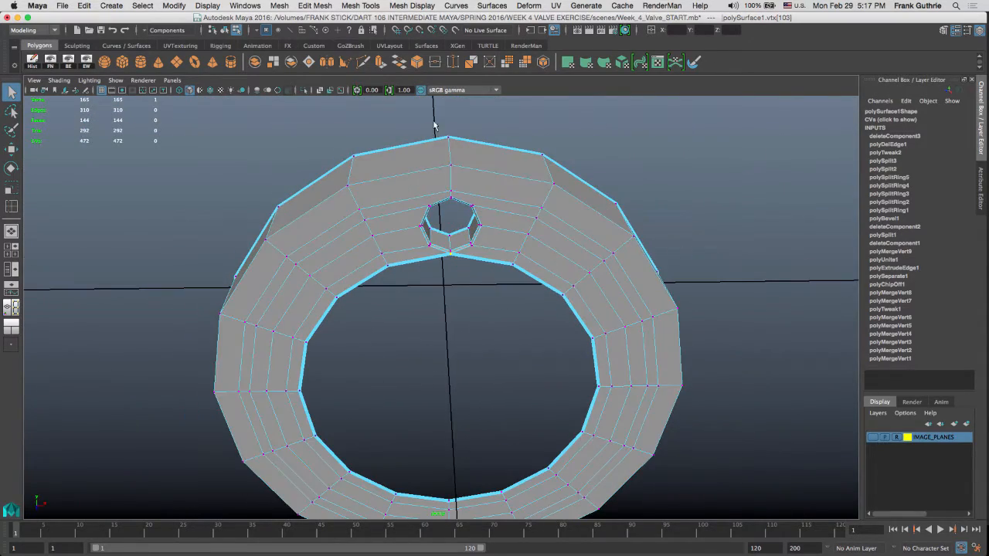
{"action": "left_click_drag", "start_coordinate": [431, 276], "coordinate": [430, 345], "text": "alt"}
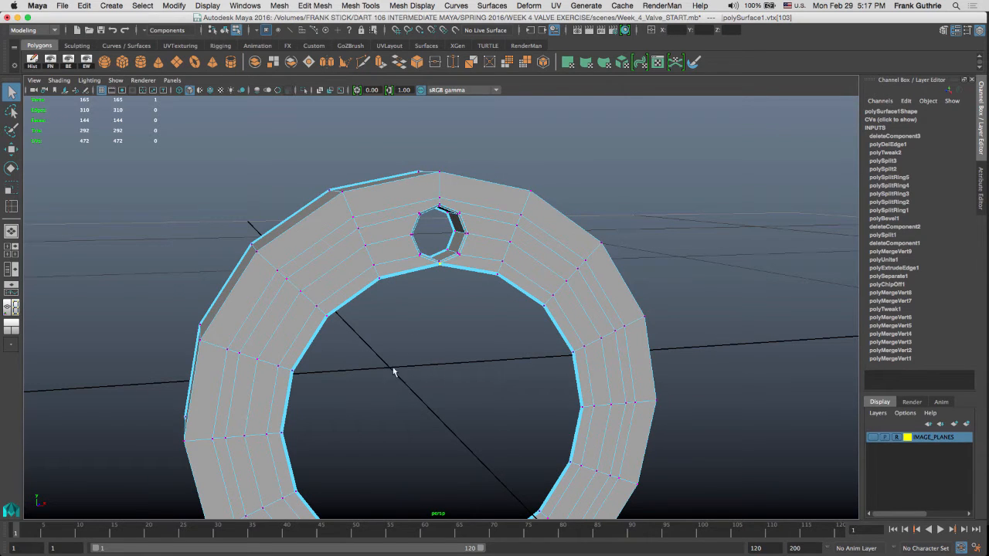
{"action": "left_click_drag", "start_coordinate": [404, 371], "coordinate": [408, 350], "text": "alt"}
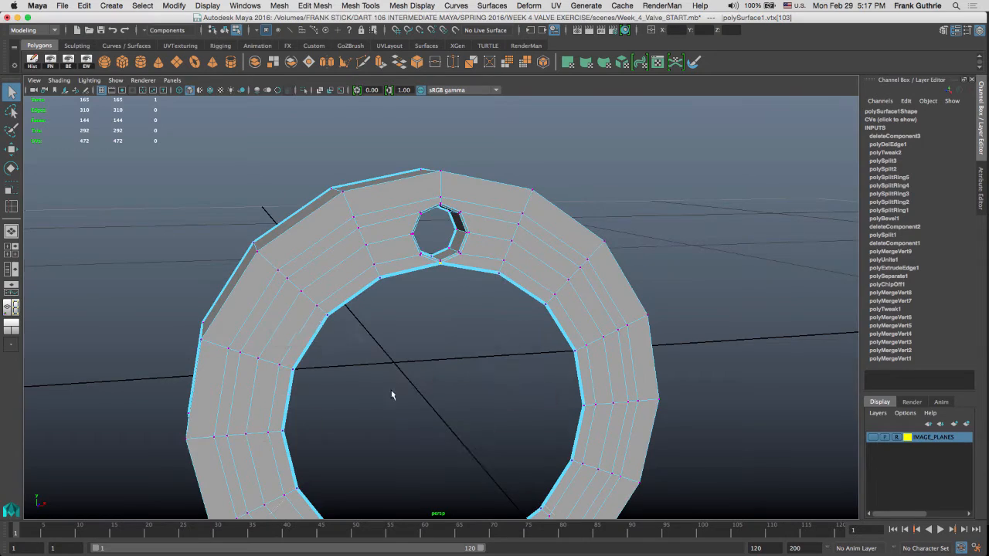
Step: Check the flange ring and its bolt hole in the front view, and return to the perspective view
{"action": "key", "text": "space"}
{"action": "key", "text": "space"}
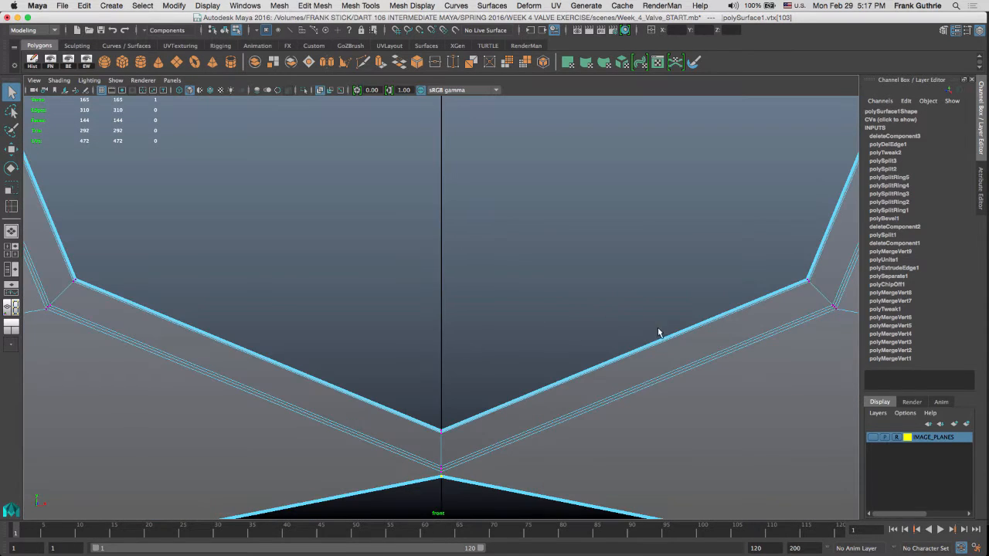
{"action": "right_click_drag", "start_coordinate": [658, 332], "coordinate": [474, 290], "text": "alt"}
{"action": "middle_click_drag", "start_coordinate": [475, 290], "coordinate": [460, 255], "text": "alt"}
{"action": "key", "text": "space"}
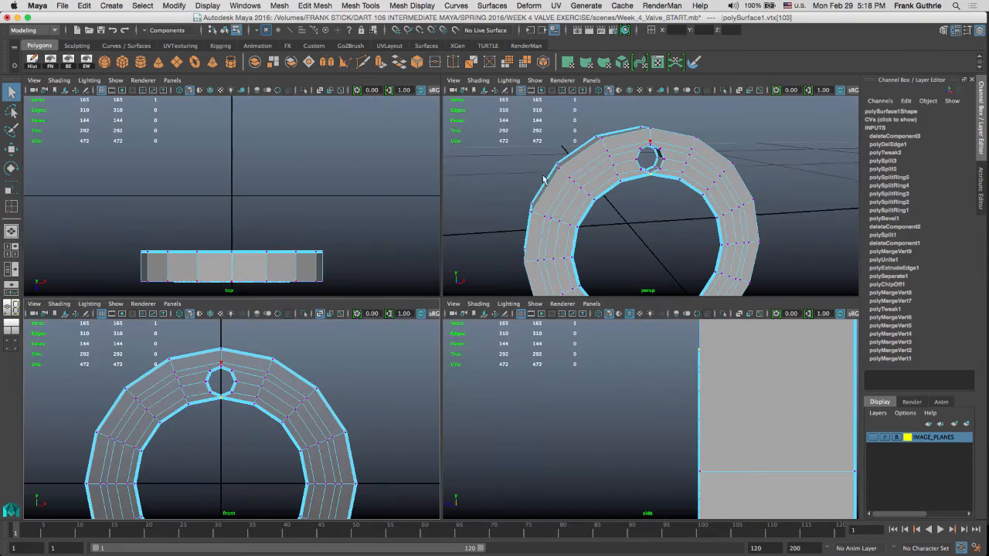
{"action": "key", "text": "space"}
Step: Switch the flange mesh to object mode, display it smoothed, and reselect it to show its edges around the bolt hole
{"action": "left_click_drag", "start_coordinate": [417, 199], "coordinate": [508, 228], "text": "alt"}
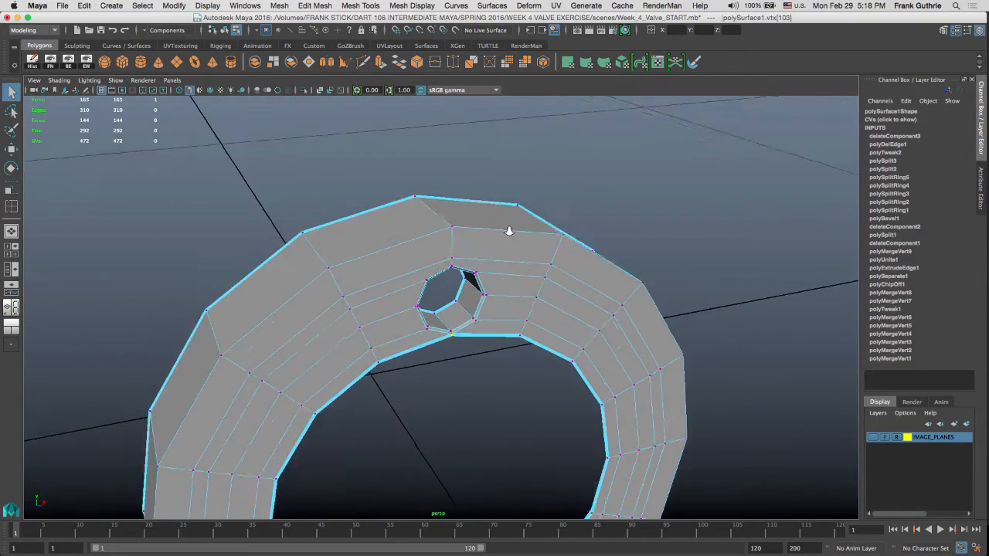
{"action": "scroll", "coordinate": [498, 205], "scroll_direction": "up", "scroll_amount": 8}
{"action": "middle_click_drag", "start_coordinate": [493, 193], "coordinate": [544, 244], "text": "alt"}
{"action": "mouse_move", "coordinate": [521, 175]}
{"action": "left_mouse_down", "text": "alt"}
{"action": "mouse_move", "coordinate": [549, 160]}
{"action": "mouse_move", "coordinate": [536, 166]}
{"action": "left_mouse_up", "text": "alt"}
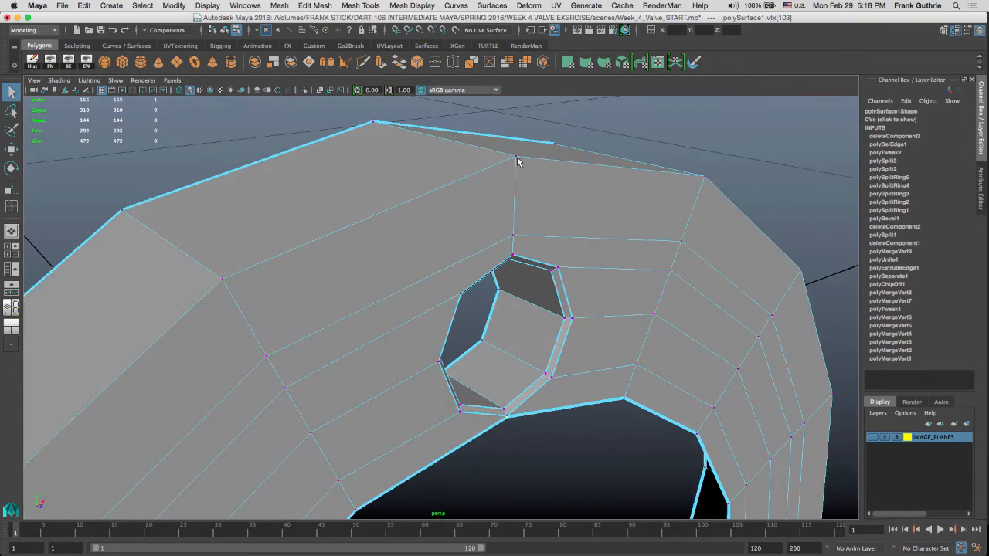
{"action": "middle_click_drag", "start_coordinate": [549, 171], "coordinate": [533, 209], "text": "alt"}
{"action": "right_click_drag", "start_coordinate": [533, 209], "coordinate": [570, 203]}
{"action": "left_click", "coordinate": [521, 227]}
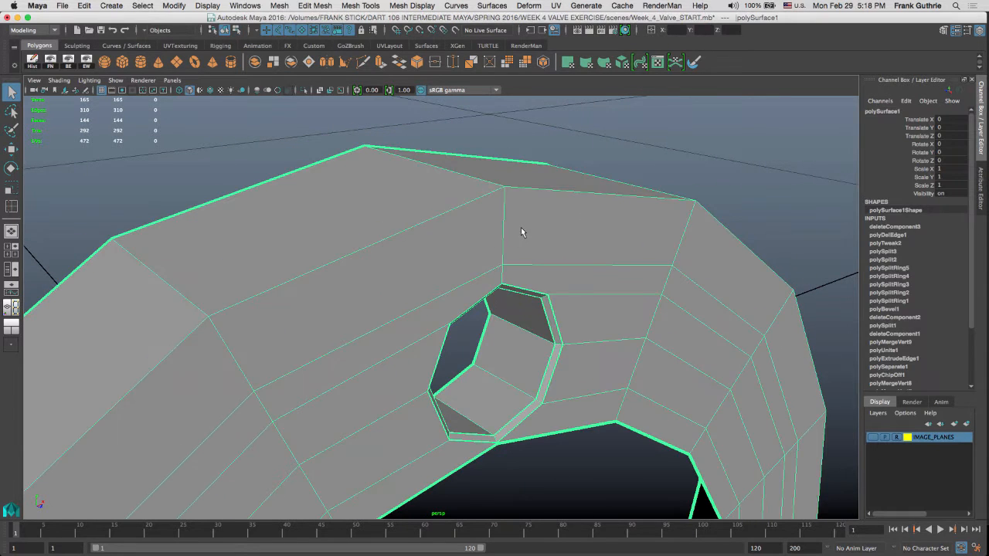
{"action": "key", "text": "3"}
{"action": "left_click", "coordinate": [611, 172]}
{"action": "left_click", "coordinate": [556, 230]}
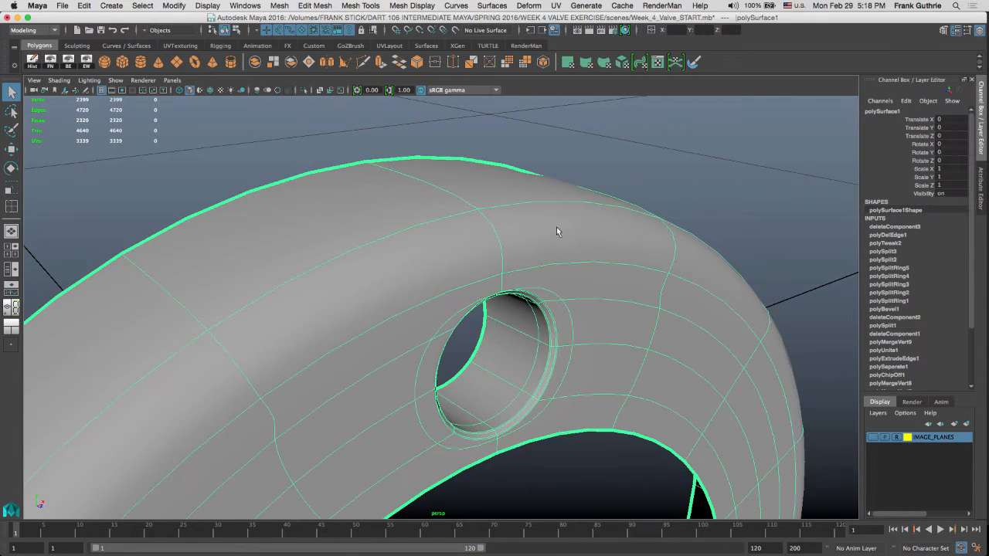
Step: Deselect the flange to inspect its smoothed surface around the bolt hole, and return it, reselected, to the unsmoothed display
{"action": "left_click_drag", "start_coordinate": [588, 206], "coordinate": [605, 181], "text": "alt"}
{"action": "left_click", "coordinate": [604, 182]}
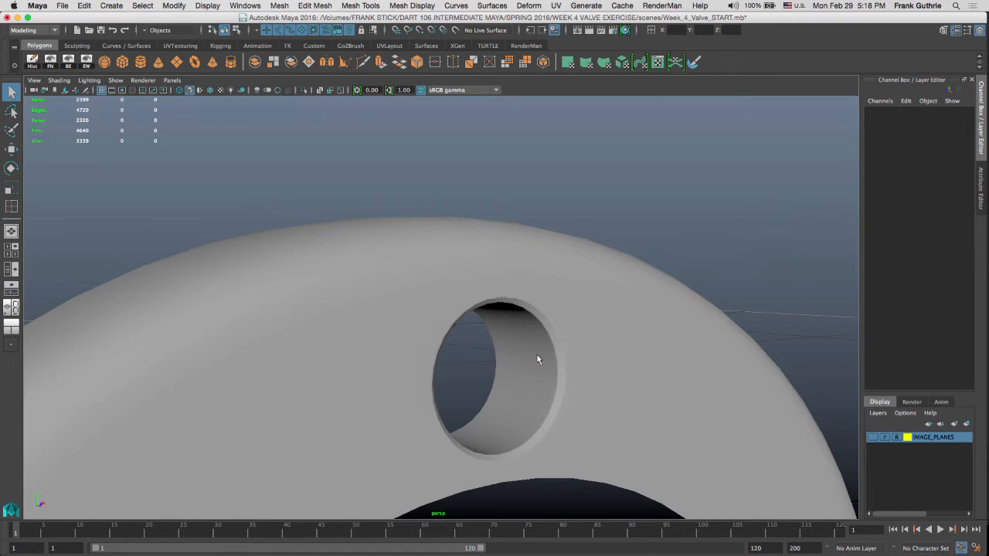
{"action": "left_click_drag", "start_coordinate": [459, 236], "coordinate": [577, 236], "text": "alt"}
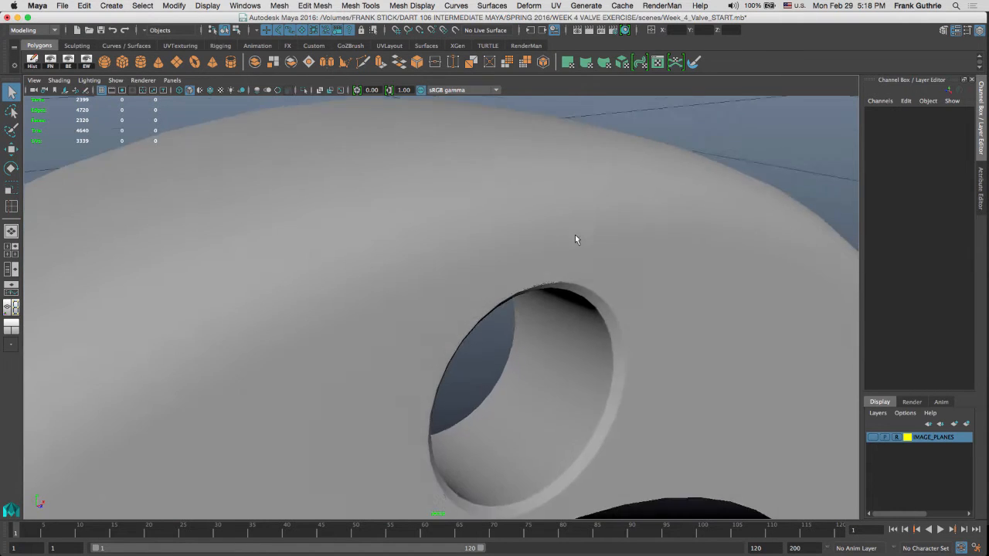
{"action": "left_click", "coordinate": [598, 222]}
{"action": "key", "text": "1"}
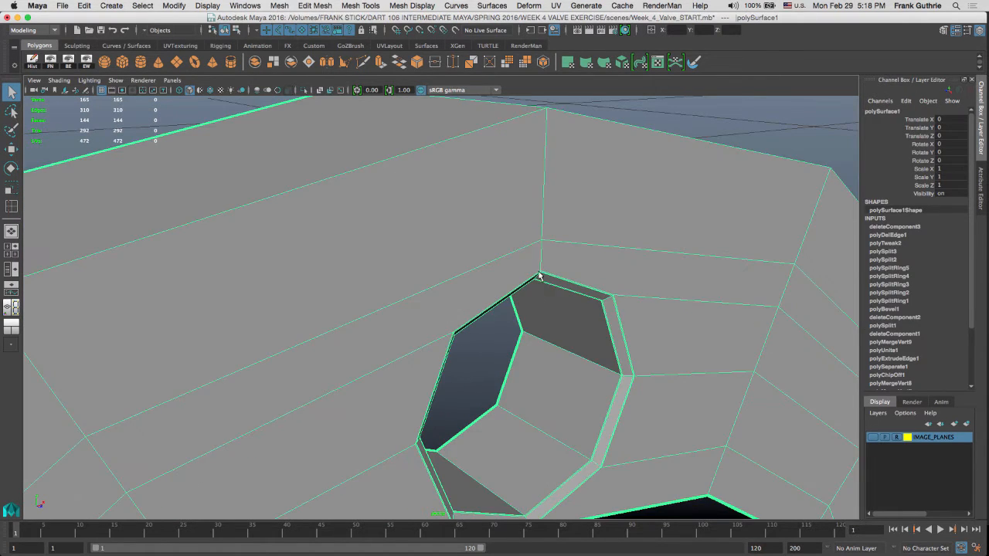
Step: Bevel the edge loop around the flange ring's outer front rim with a fraction of 0.1
{"action": "left_click_drag", "start_coordinate": [564, 276], "coordinate": [543, 247], "text": "alt"}
{"action": "middle_click_drag", "start_coordinate": [543, 248], "coordinate": [466, 248], "text": "alt"}
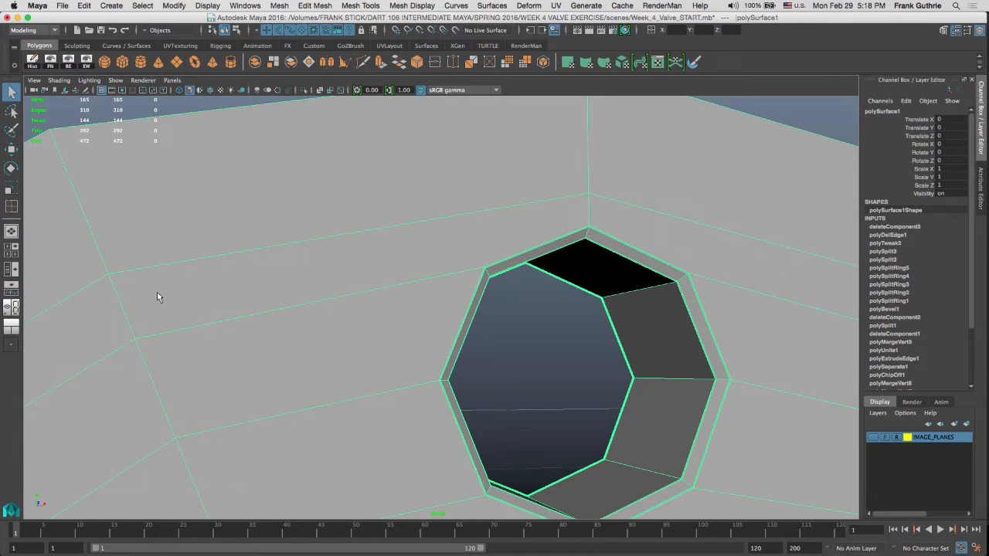
{"action": "right_click_drag", "start_coordinate": [130, 299], "coordinate": [129, 222]}
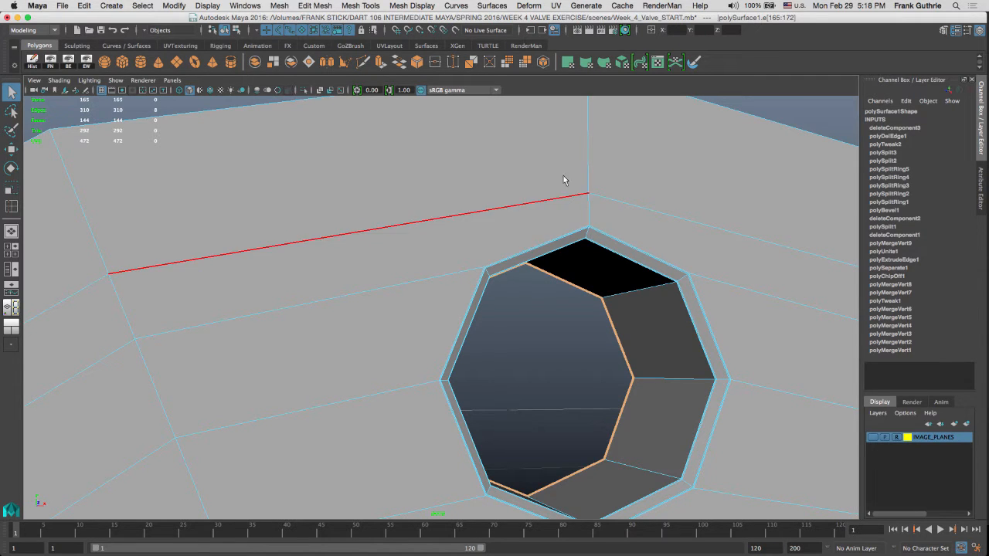
{"action": "left_click_drag", "start_coordinate": [564, 183], "coordinate": [544, 205], "text": "alt"}
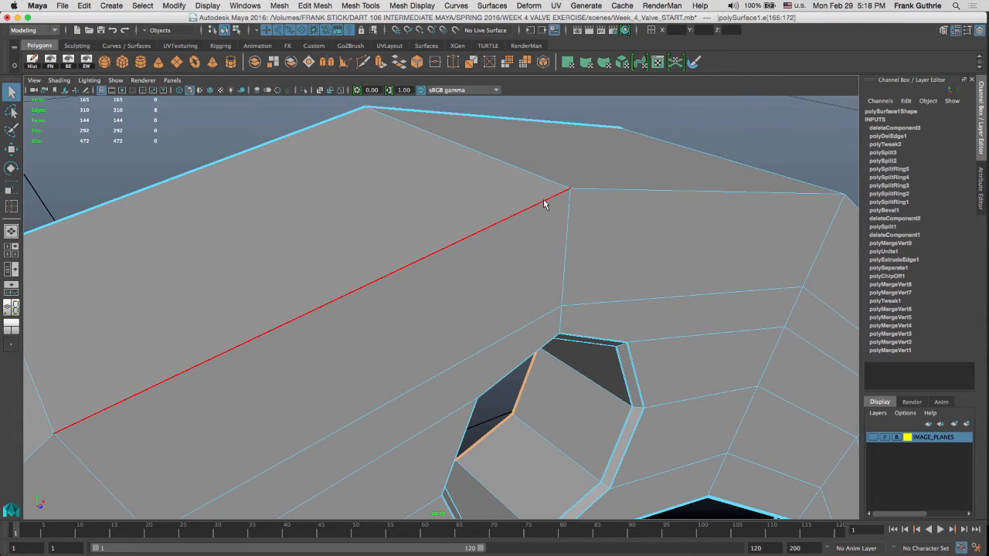
{"action": "double_click", "coordinate": [544, 204]}
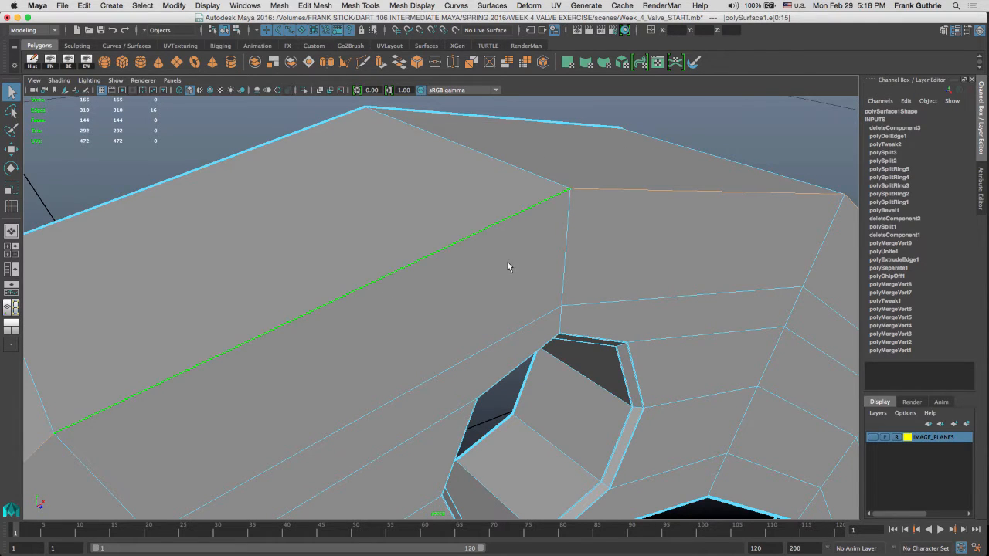
{"action": "left_click", "coordinate": [416, 63]}
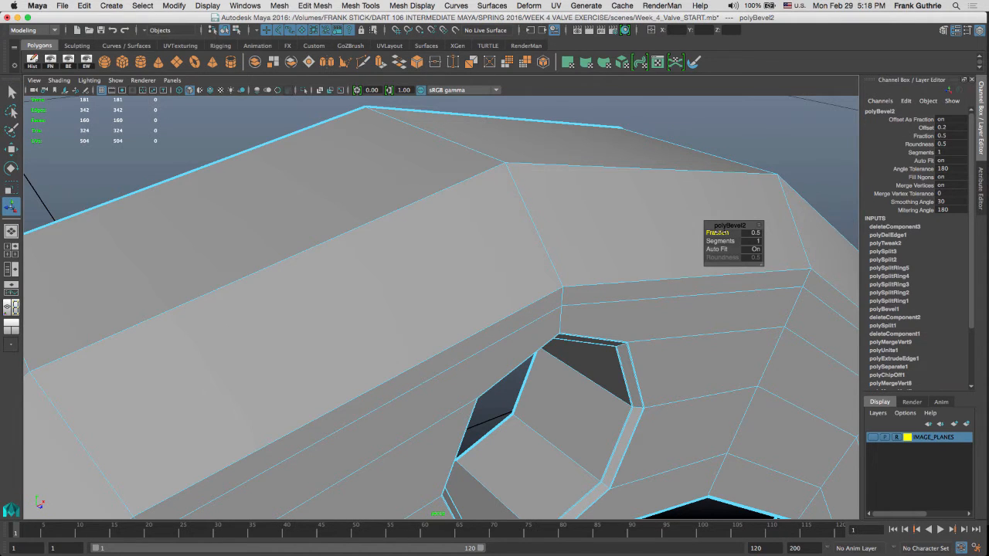
{"action": "left_click_drag", "start_coordinate": [717, 232], "coordinate": [717, 232]}
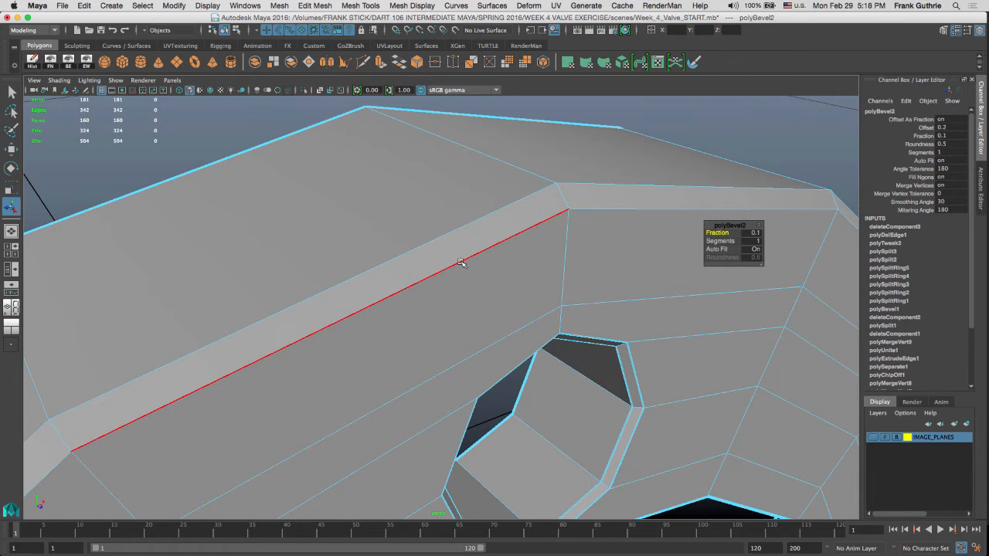
Step: Show the top view in wireframe and examine the new bevel's edge beside the bolt hole's beveled rim
{"action": "key", "text": "space"}
{"action": "left_click_drag", "start_coordinate": [396, 227], "coordinate": [360, 231]}
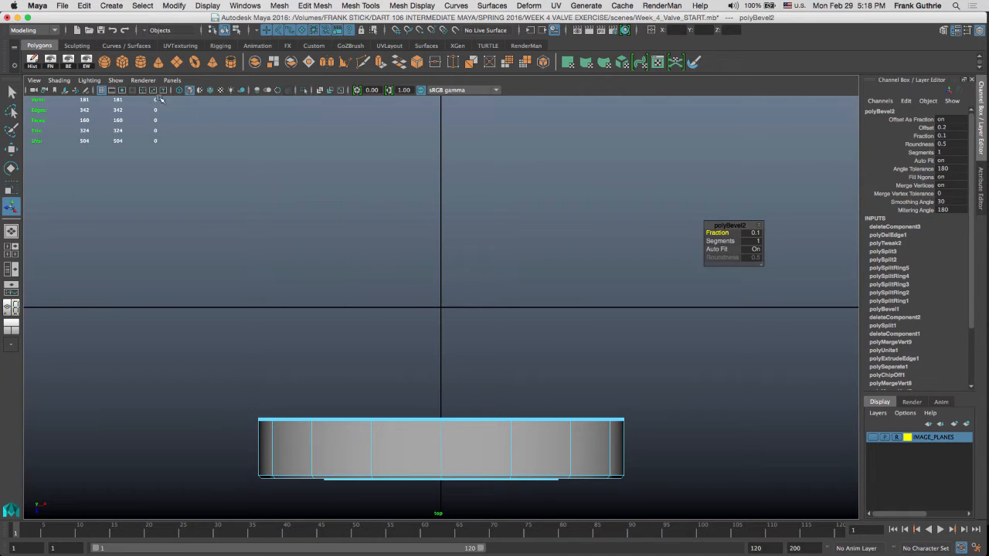
{"action": "key", "text": "4"}
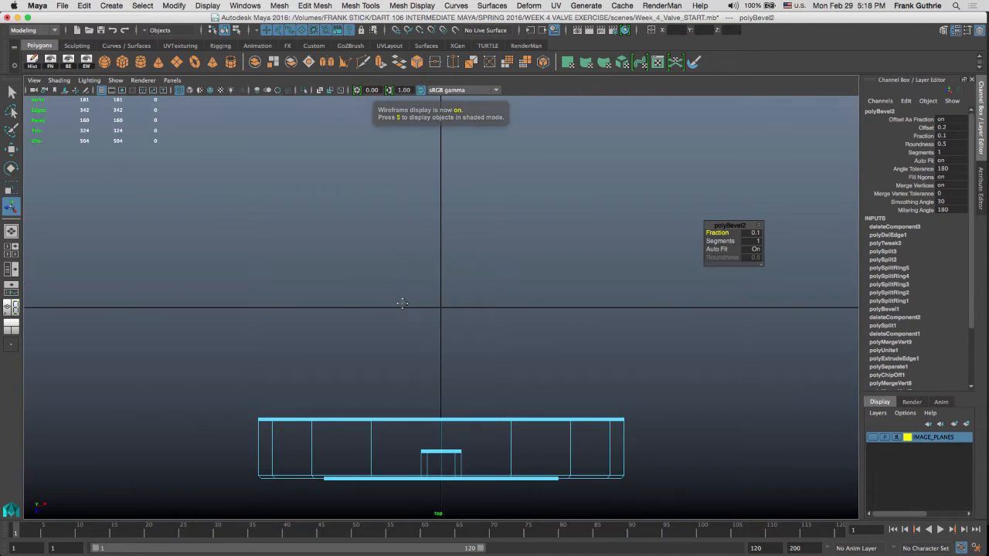
{"action": "middle_click_drag", "start_coordinate": [402, 303], "coordinate": [402, 170], "text": "alt"}
{"action": "left_click_drag", "start_coordinate": [407, 313], "coordinate": [472, 390]}
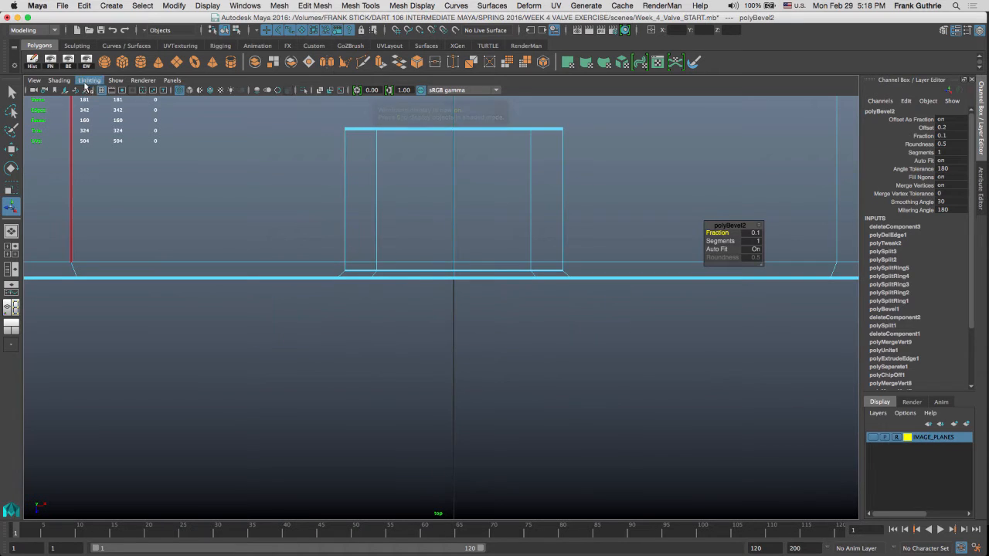
{"action": "left_click", "coordinate": [68, 68]}
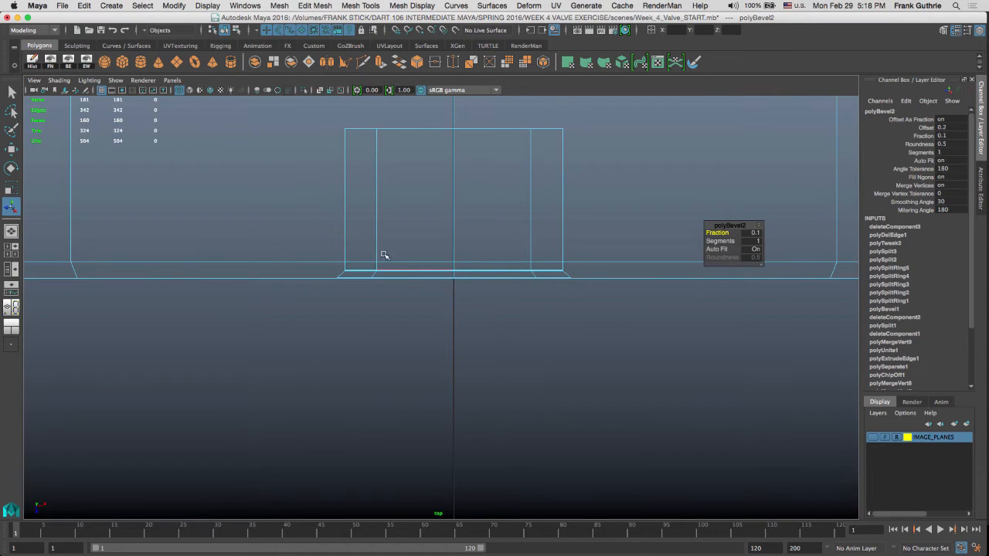
{"action": "mouse_move", "coordinate": [390, 255]}
{"action": "left_mouse_down"}
{"action": "mouse_move", "coordinate": [517, 280]}
{"action": "mouse_move", "coordinate": [460, 268]}
{"action": "left_mouse_up"}
{"action": "right_click_drag", "start_coordinate": [461, 267], "coordinate": [832, 321]}
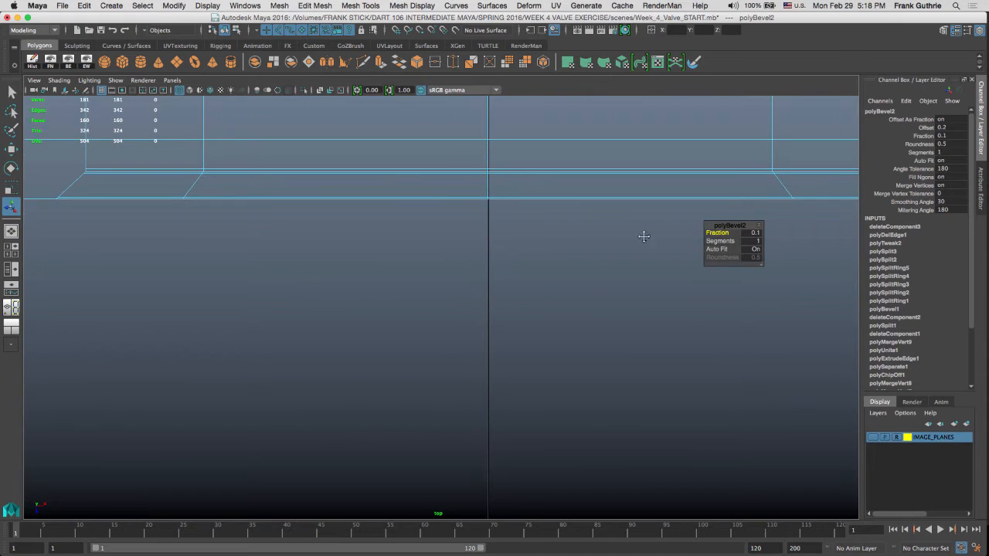
{"action": "middle_click_drag", "start_coordinate": [642, 237], "coordinate": [620, 292], "text": "alt"}
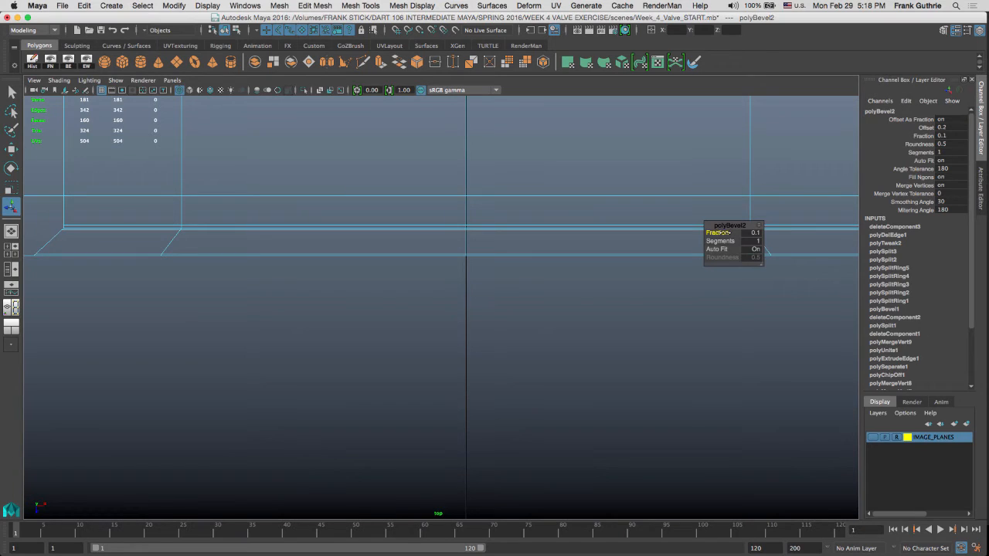
Step: Set the outer rim bevel's fraction to 0.05
{"action": "left_click_drag", "start_coordinate": [717, 233], "coordinate": [727, 233]}
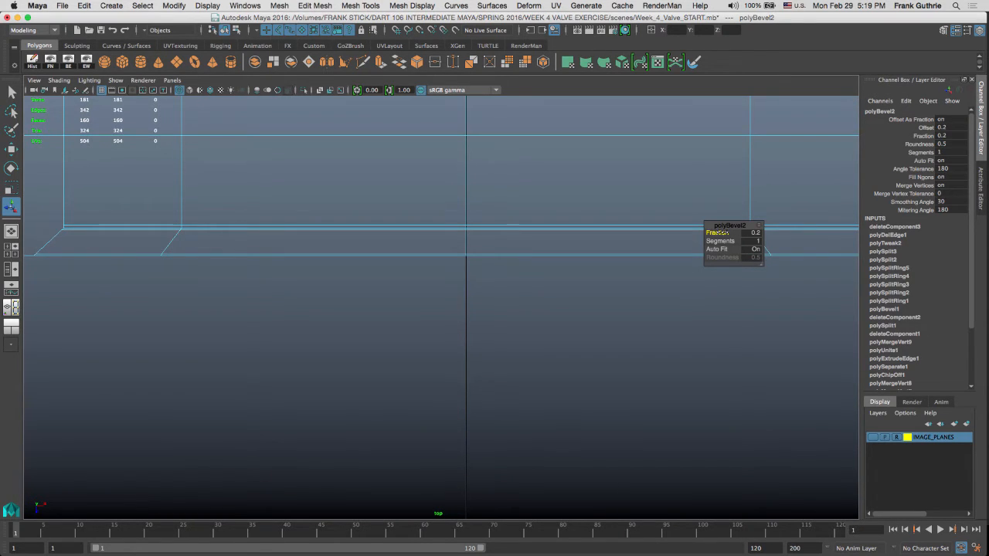
{"action": "left_click", "coordinate": [756, 233]}
{"action": "type", "text": "0.05"}
{"action": "key", "text": "Return"}
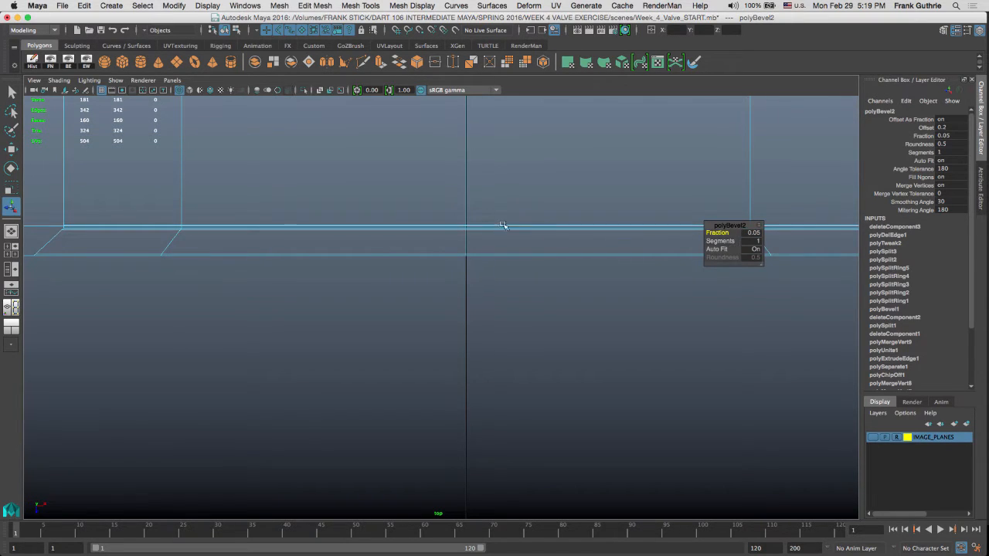
Step: Fine-tune the outer rim bevel's fraction to 0.045 and check its alignment with the bolt hole's inner rim edge
{"action": "middle_click_drag", "start_coordinate": [503, 225], "coordinate": [604, 208], "text": "alt"}
{"action": "middle_click_drag", "start_coordinate": [297, 211], "coordinate": [415, 245], "text": "alt"}
{"action": "right_click_drag", "start_coordinate": [349, 238], "coordinate": [531, 232], "text": "alt"}
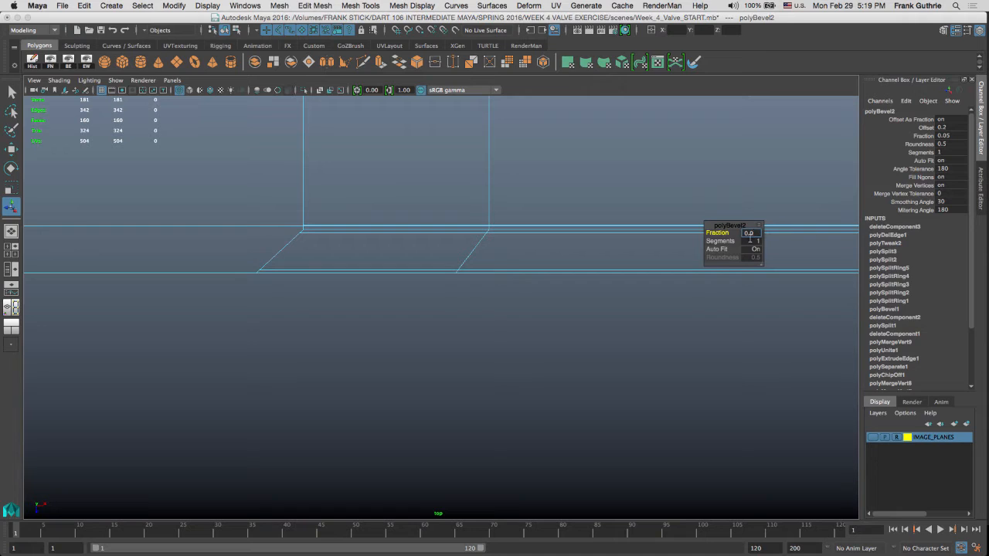
{"action": "left_click_drag", "start_coordinate": [746, 241], "coordinate": [747, 241], "text": "ctrl"}
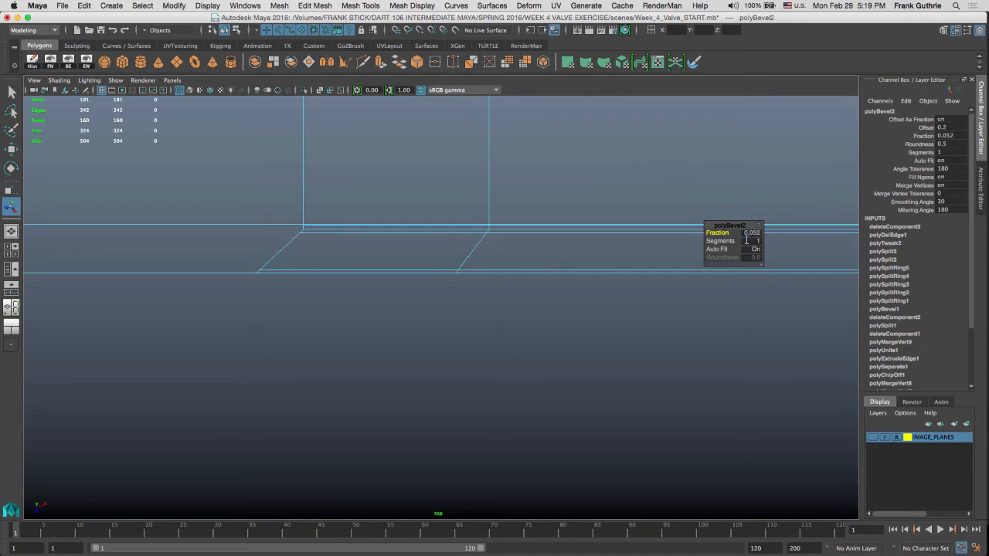
{"action": "double_click", "coordinate": [752, 233]}
{"action": "key", "text": "Return"}
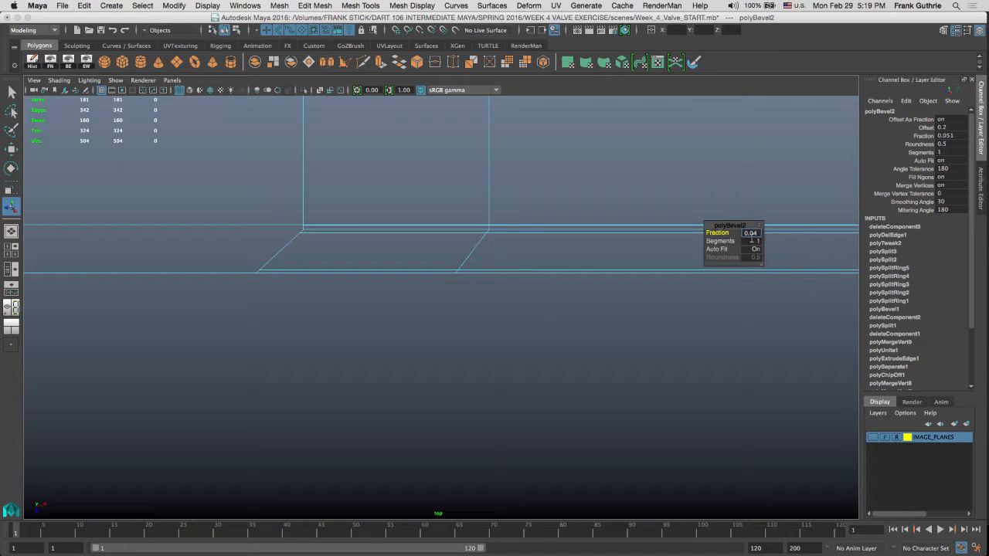
{"action": "key", "text": "Return"}
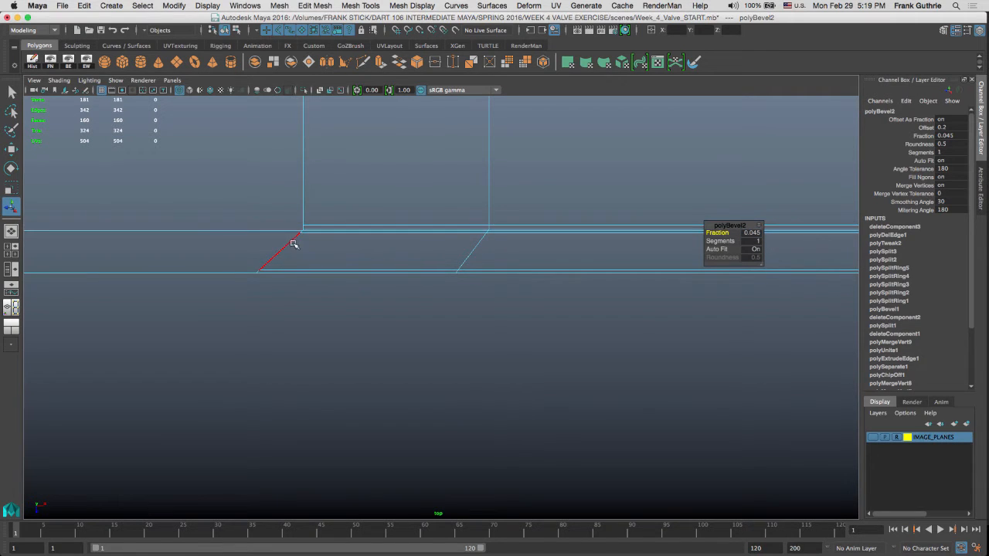
{"action": "middle_click_drag", "start_coordinate": [314, 230], "coordinate": [488, 227], "text": "alt"}
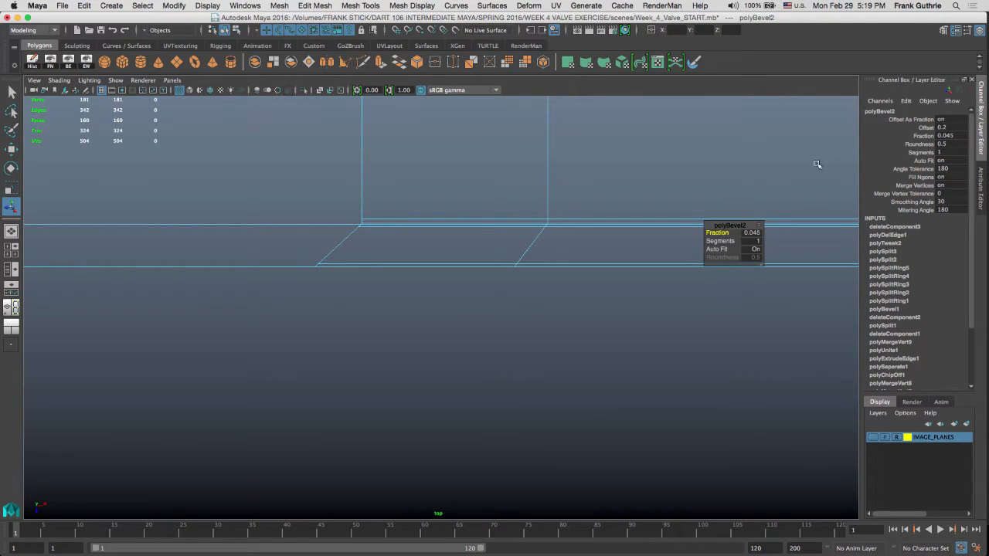
{"action": "middle_click_drag", "start_coordinate": [616, 261], "coordinate": [585, 261], "text": "alt"}
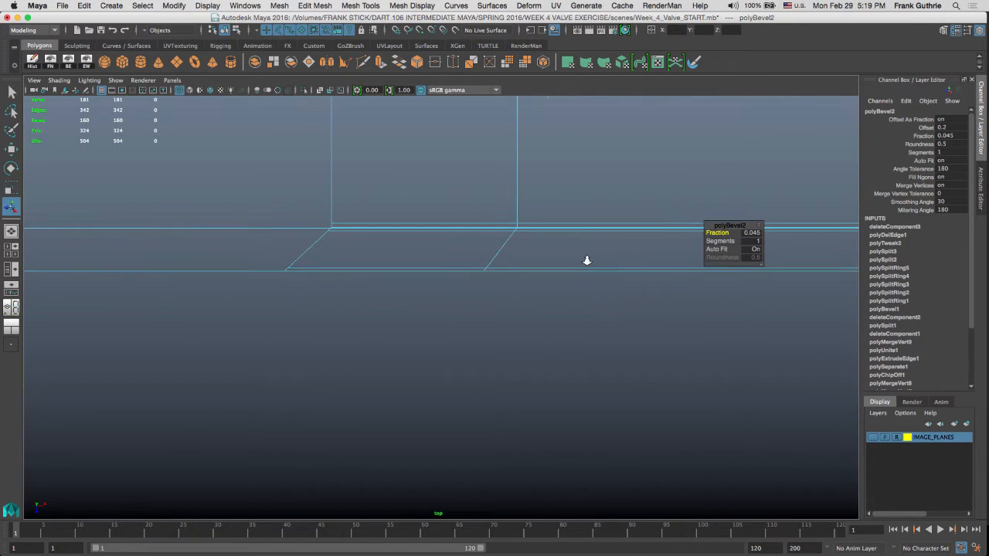
{"action": "right_click_drag", "start_coordinate": [585, 261], "coordinate": [555, 265], "text": "alt"}
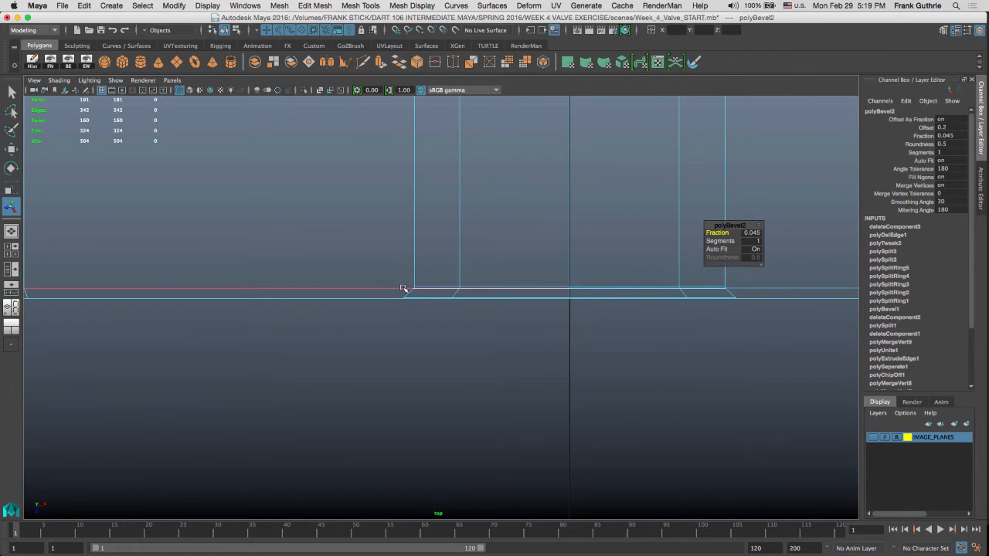
Step: Select the edges around a corner of the outer bevel in the perspective view and display the mesh shaded with textures
{"action": "key", "text": "space"}
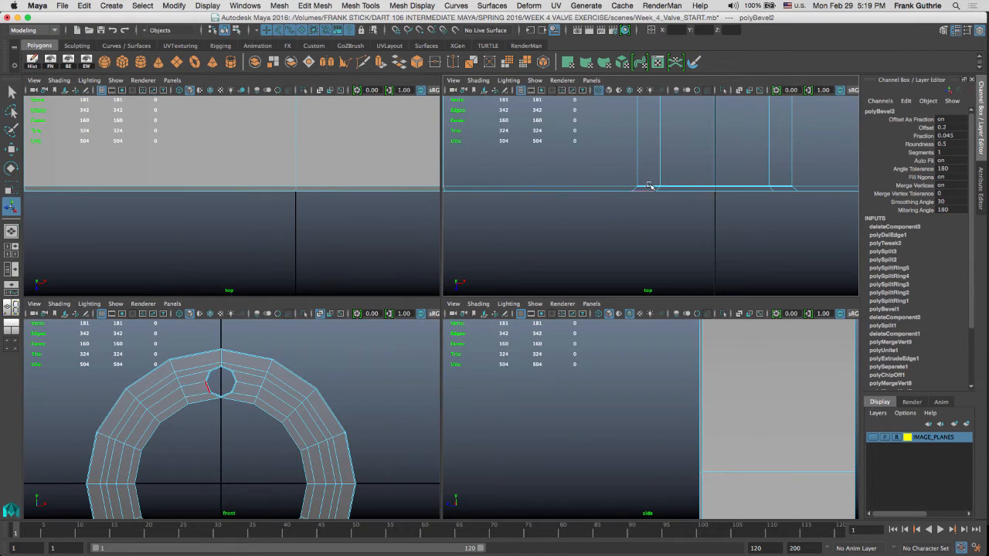
{"action": "key", "text": "space"}
{"action": "left_click_drag", "start_coordinate": [646, 191], "coordinate": [646, 162]}
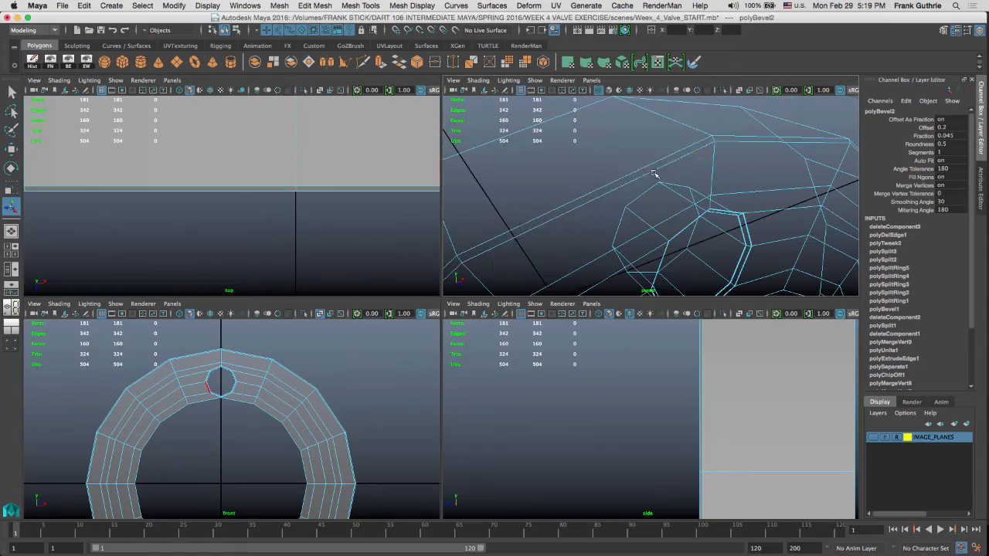
{"action": "key", "text": "space"}
{"action": "left_click_drag", "start_coordinate": [560, 191], "coordinate": [497, 236], "text": "alt"}
{"action": "right_click_drag", "start_coordinate": [497, 236], "coordinate": [673, 269], "text": "alt"}
{"action": "middle_click_drag", "start_coordinate": [603, 229], "coordinate": [557, 246], "text": "alt"}
{"action": "left_click_drag", "start_coordinate": [487, 161], "coordinate": [455, 221]}
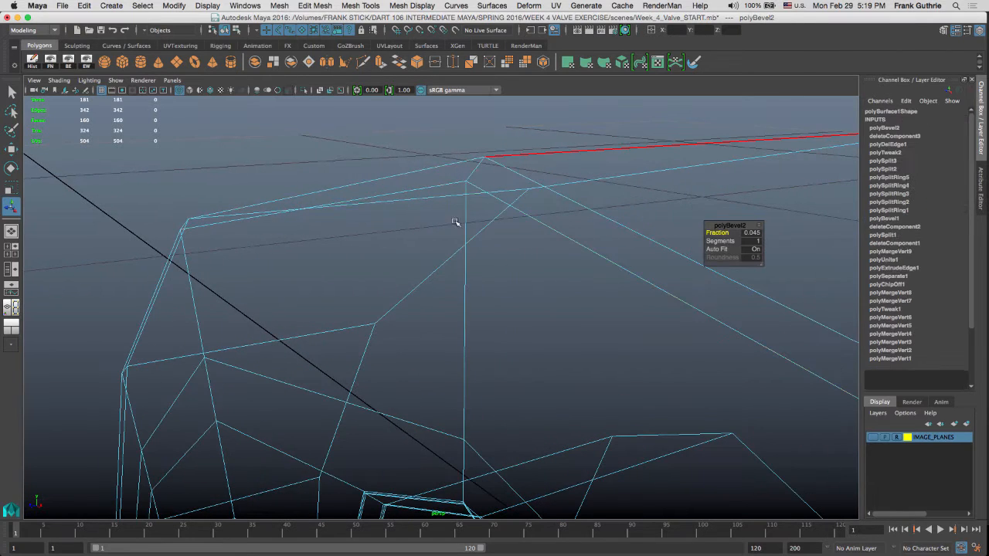
{"action": "right_click_drag", "start_coordinate": [483, 192], "coordinate": [484, 170]}
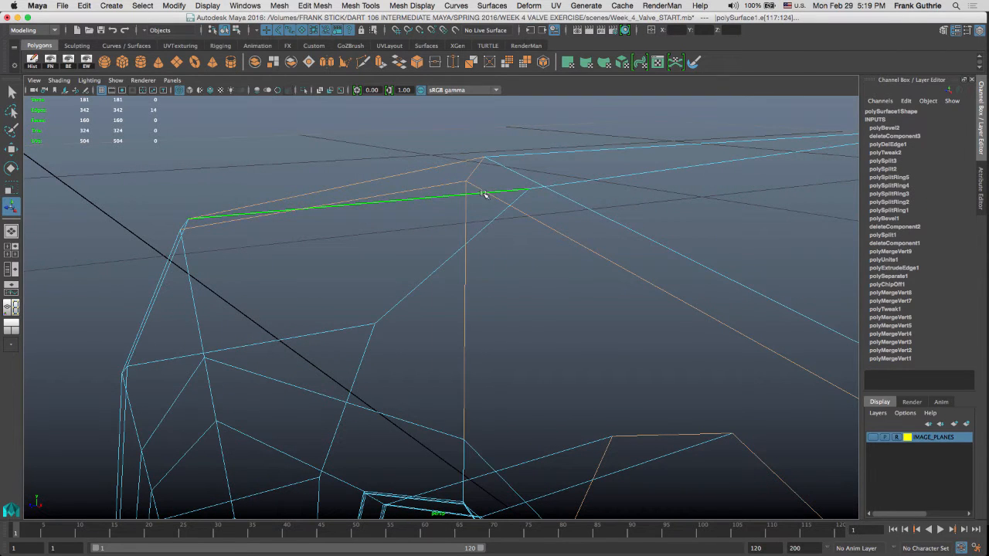
{"action": "key", "text": "6"}
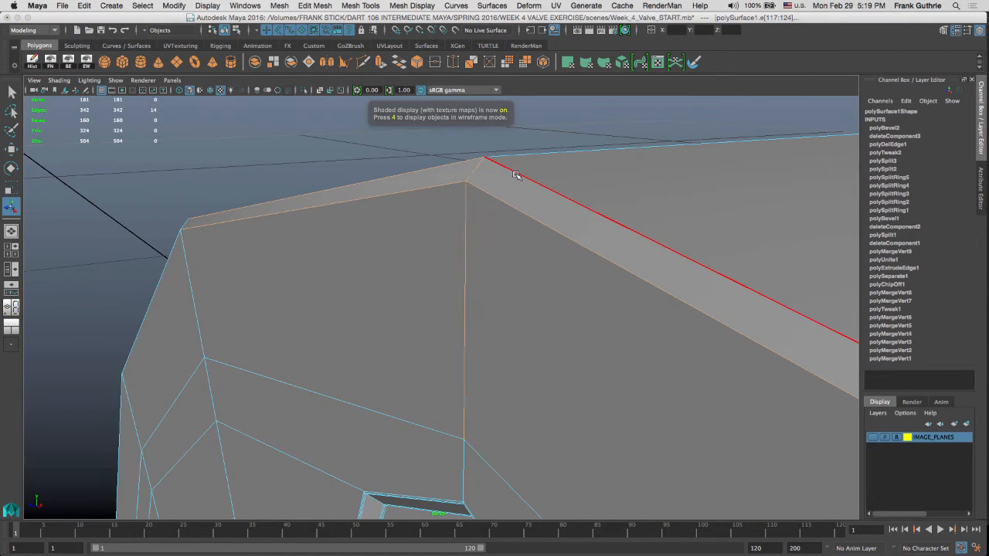
Step: Select the outer bevel's rear edge loop in the wireframe top view and check the selection against the perspective view
{"action": "key", "text": "space"}
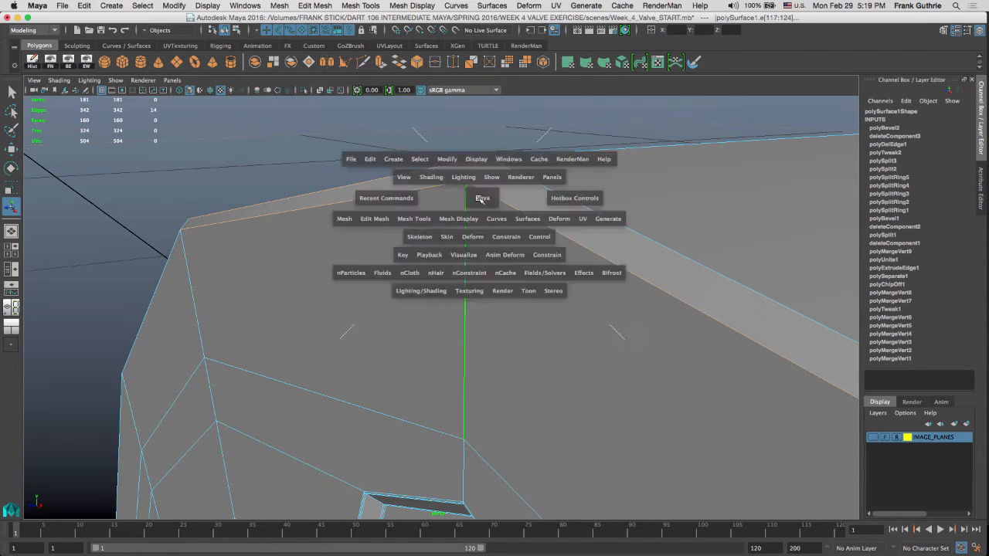
{"action": "key", "text": "space"}
{"action": "key", "text": "4"}
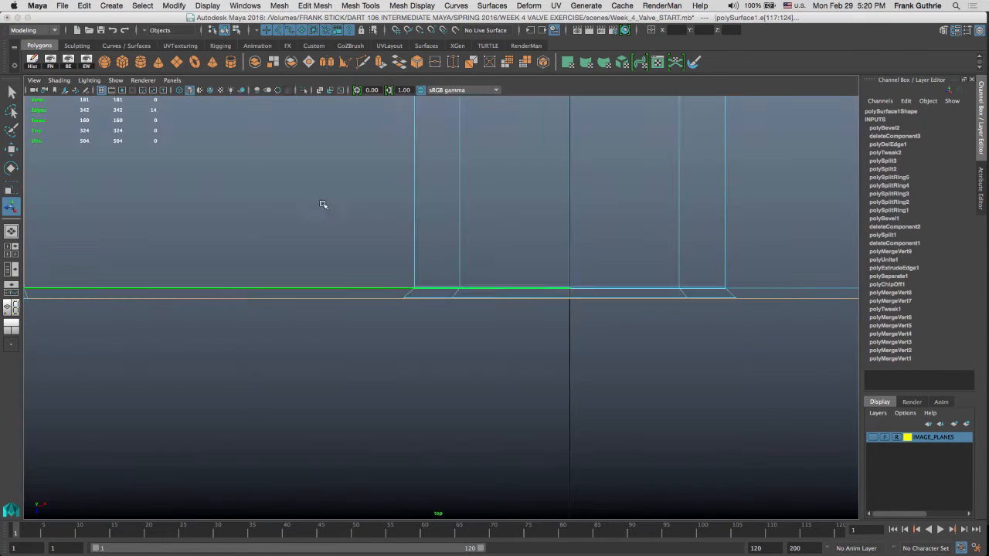
{"action": "middle_click_drag", "start_coordinate": [506, 194], "coordinate": [535, 139], "text": "alt"}
{"action": "right_click_drag", "start_coordinate": [347, 229], "coordinate": [850, 289], "text": "alt"}
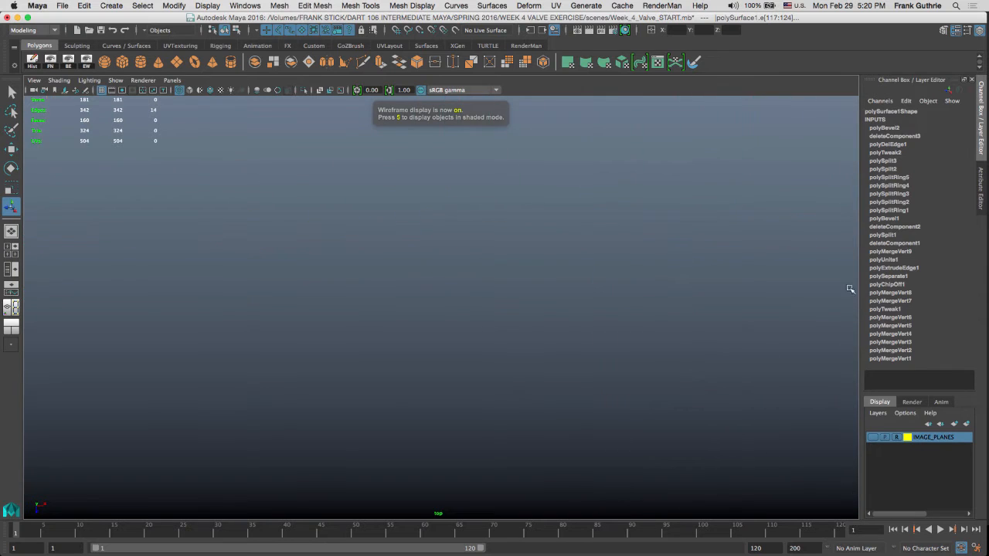
{"action": "middle_click_drag", "start_coordinate": [532, 183], "coordinate": [506, 358], "text": "alt"}
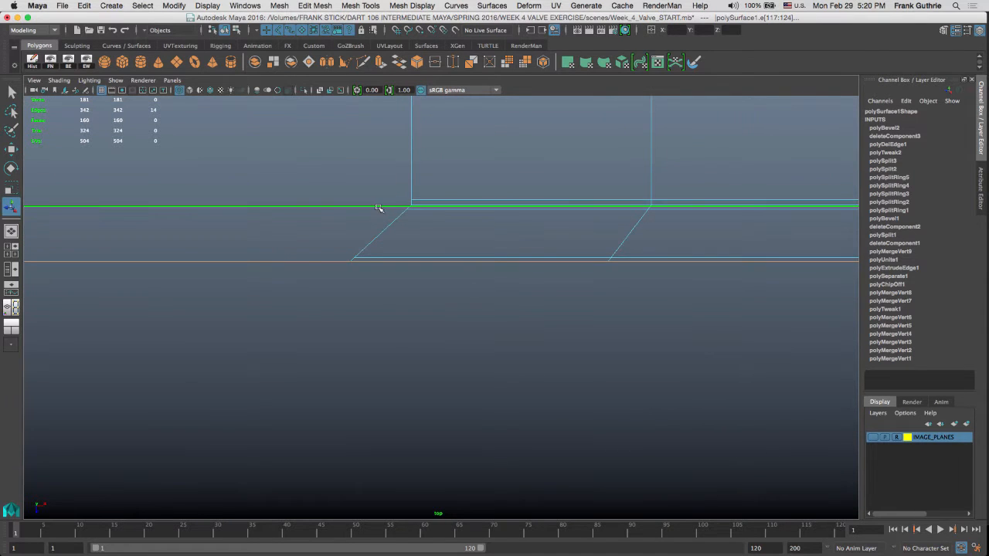
{"action": "left_click", "coordinate": [378, 207], "text": "shift"}
{"action": "key", "text": "space"}
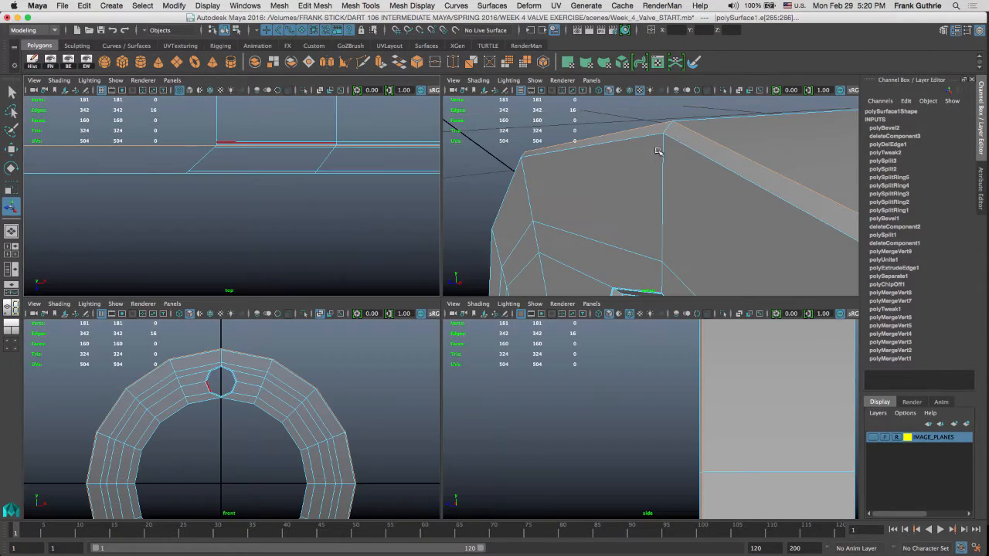
{"action": "right_click_drag", "start_coordinate": [671, 134], "coordinate": [712, 179], "text": "alt"}
{"action": "key", "text": "space"}
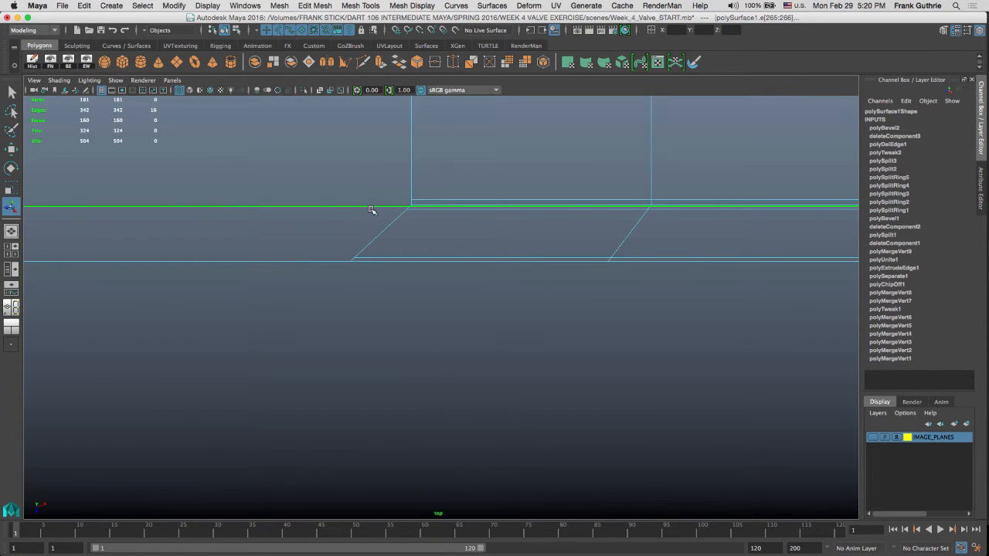
Step: Insert an edge loop on the ring's outer wall close behind the bevel's rear edge with the Insert Edge Loop tool
{"action": "right_click_drag", "start_coordinate": [373, 207], "coordinate": [369, 278], "text": "shift"}
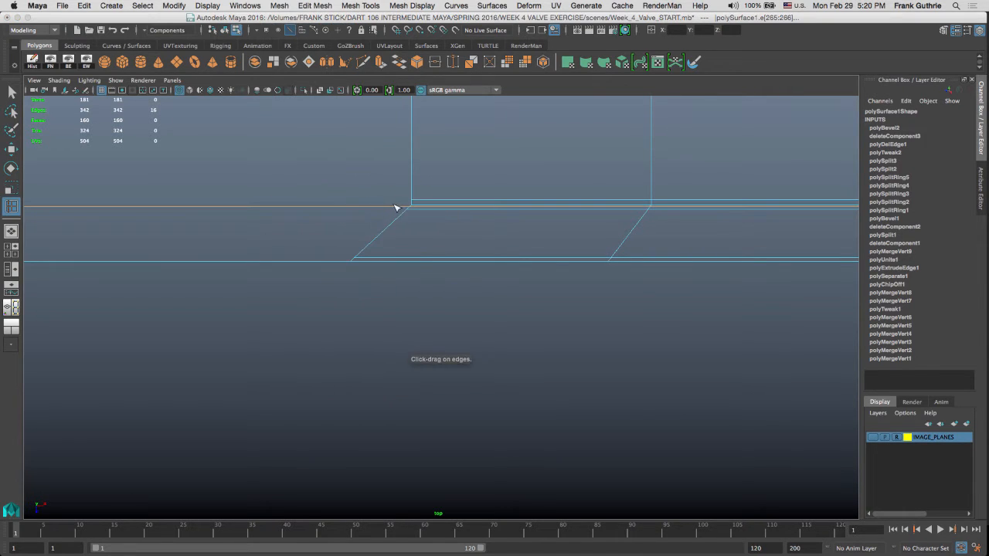
{"action": "middle_click_drag", "start_coordinate": [709, 226], "coordinate": [512, 202], "text": "alt"}
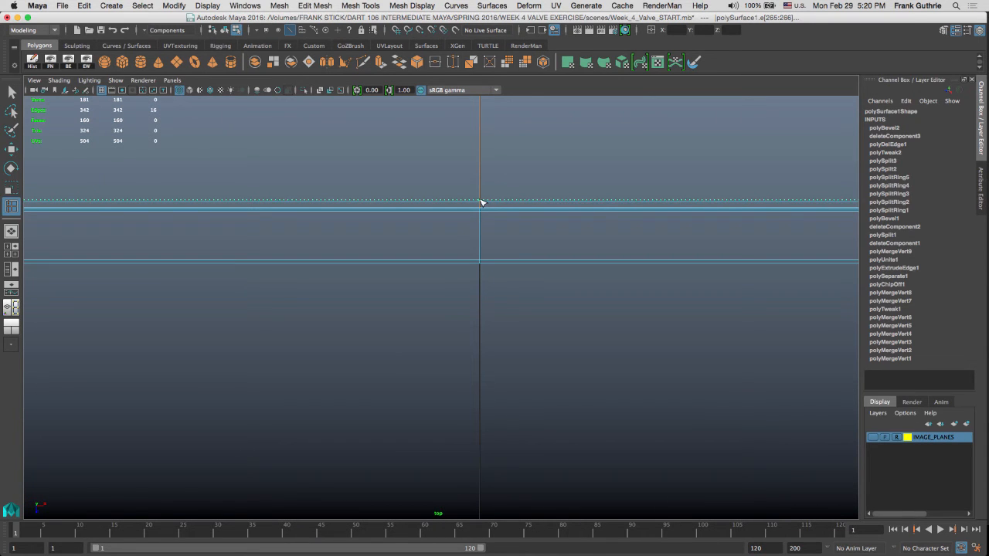
{"action": "left_click", "coordinate": [480, 204]}
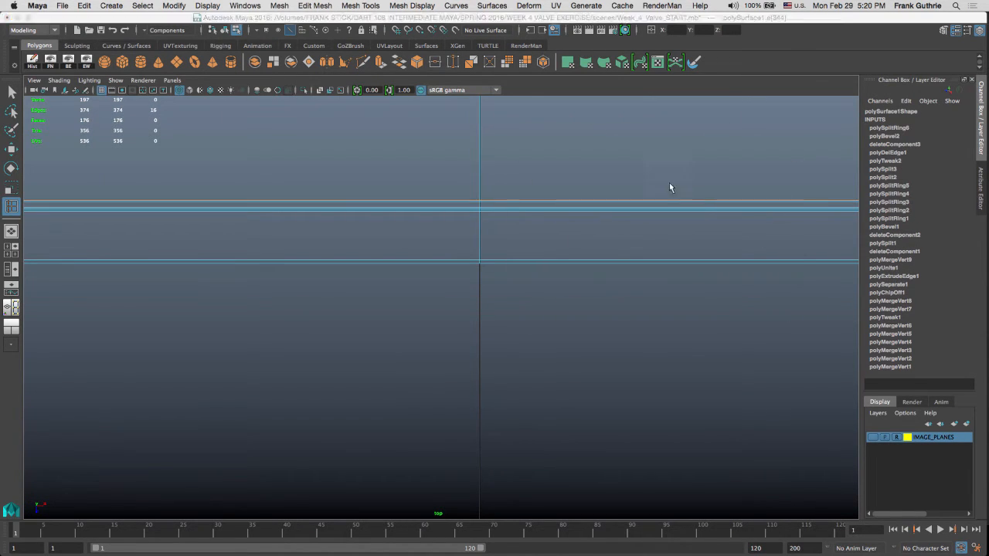
Step: Insert a supporting edge loop on the bevel face close to its rear edge in the perspective view
{"action": "key", "text": "space"}
{"action": "key", "text": "space"}
{"action": "mouse_move", "coordinate": [573, 222]}
{"action": "left_mouse_down", "text": "alt"}
{"action": "mouse_move", "coordinate": [556, 232]}
{"action": "mouse_move", "coordinate": [682, 205]}
{"action": "mouse_move", "coordinate": [517, 209]}
{"action": "mouse_move", "coordinate": [546, 221]}
{"action": "mouse_move", "coordinate": [523, 152]}
{"action": "mouse_move", "coordinate": [530, 214]}
{"action": "mouse_move", "coordinate": [598, 260]}
{"action": "mouse_move", "coordinate": [642, 267]}
{"action": "mouse_move", "coordinate": [521, 216]}
{"action": "mouse_move", "coordinate": [465, 236]}
{"action": "mouse_move", "coordinate": [549, 229]}
{"action": "mouse_move", "coordinate": [580, 214]}
{"action": "left_mouse_up", "text": "alt"}
{"action": "left_click", "coordinate": [456, 236]}
Step: Insert two supporting edge loops in the front view, one on each side of the bevel's front edge
{"action": "middle_click_drag", "start_coordinate": [581, 214], "coordinate": [542, 251], "text": "alt"}
{"action": "key", "text": "space"}
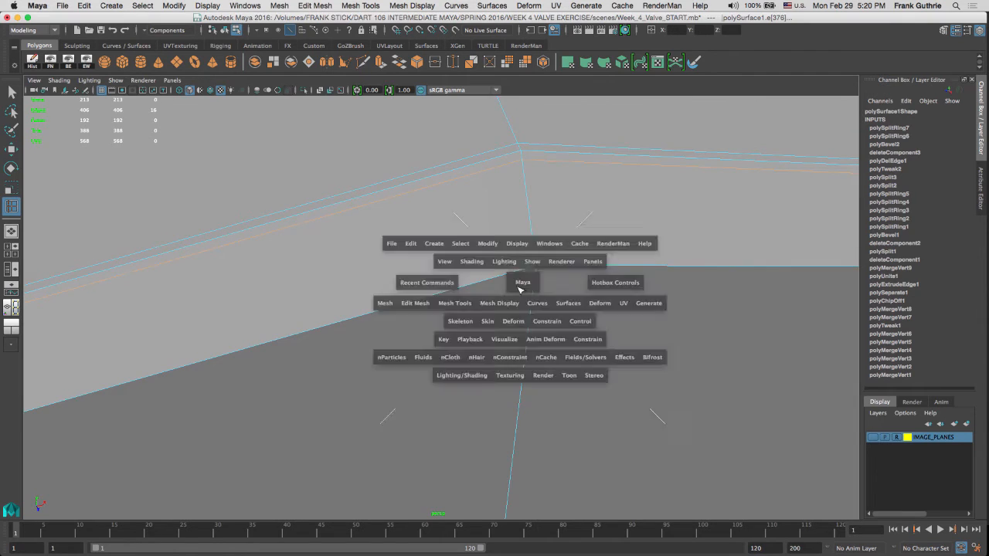
{"action": "key", "text": "space"}
{"action": "left_click_drag", "start_coordinate": [411, 157], "coordinate": [432, 190], "text": "alt"}
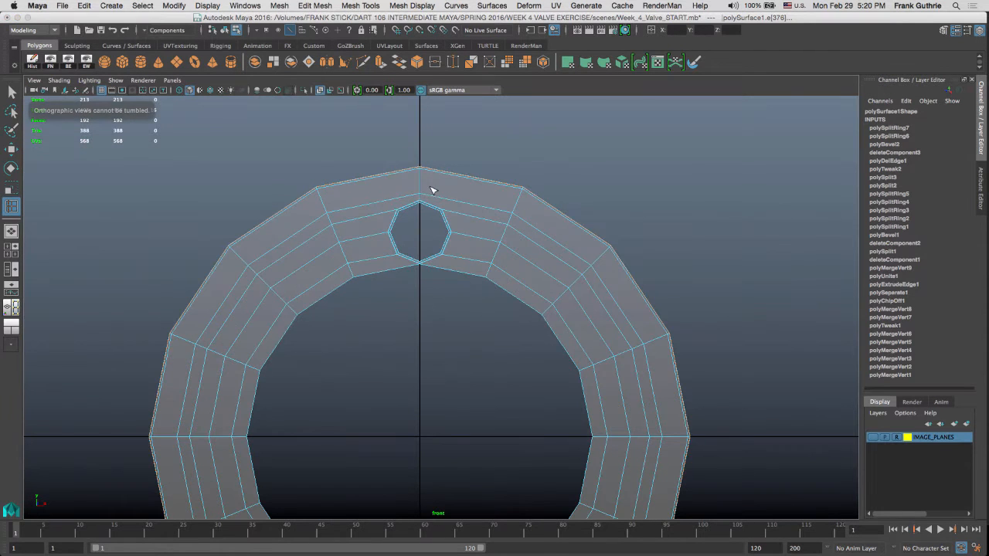
{"action": "scroll", "coordinate": [424, 182], "scroll_direction": "up", "scroll_amount": 5}
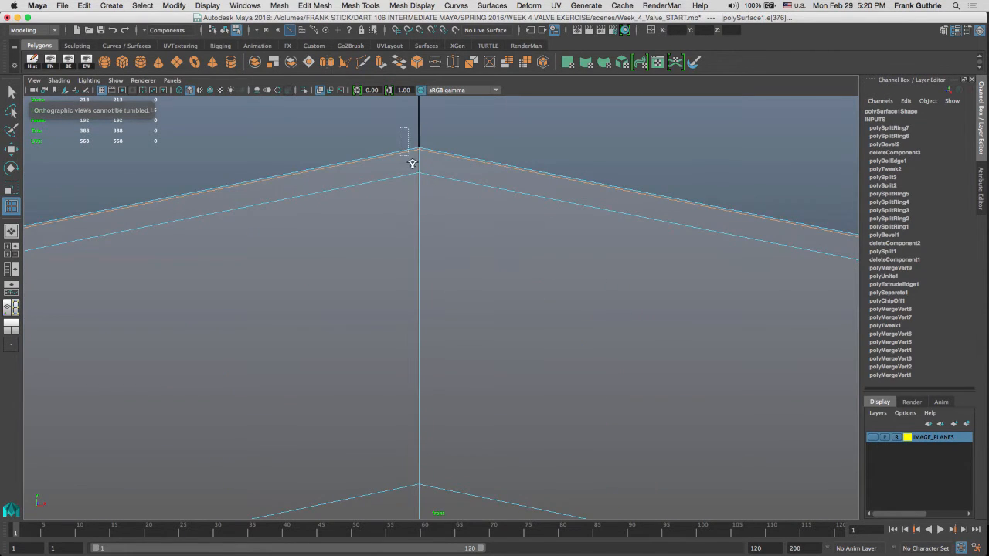
{"action": "scroll", "coordinate": [412, 164], "scroll_direction": "up", "scroll_amount": 3}
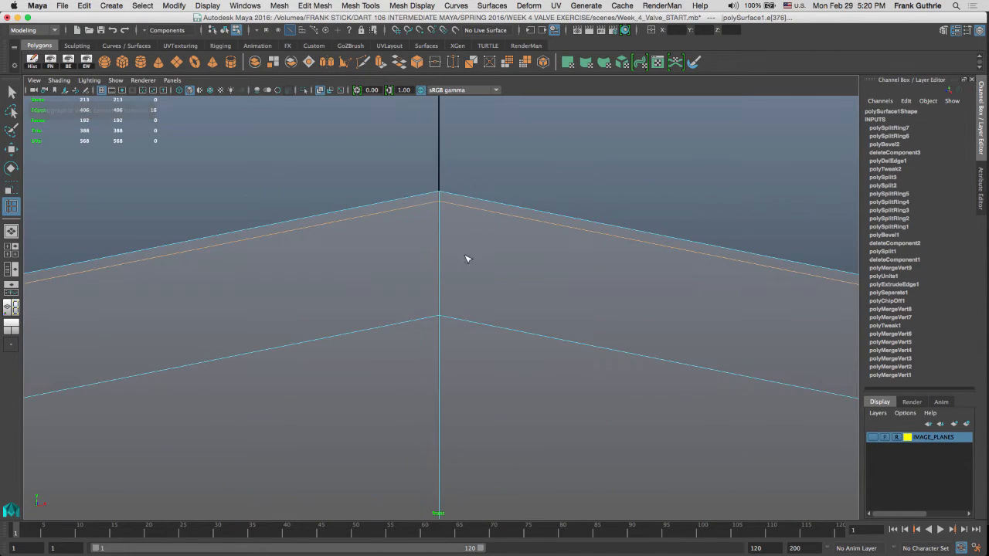
{"action": "left_click", "coordinate": [441, 311]}
{"action": "left_click", "coordinate": [441, 326]}
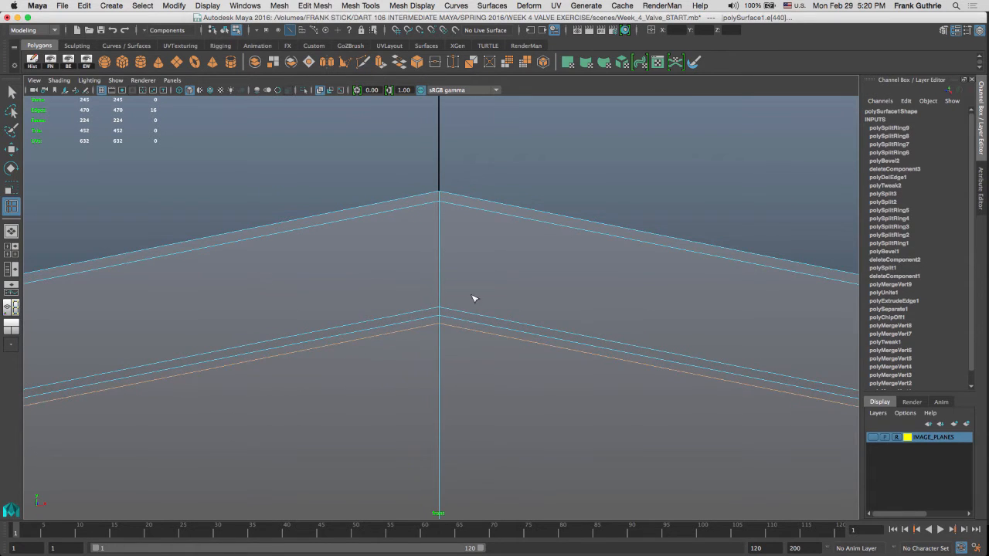
Step: Examine the new support loops around a bevel corner in the perspective view using the Select tool
{"action": "key", "text": "space"}
{"action": "key", "text": "space"}
{"action": "scroll", "coordinate": [592, 260], "scroll_direction": "up", "scroll_amount": 5}
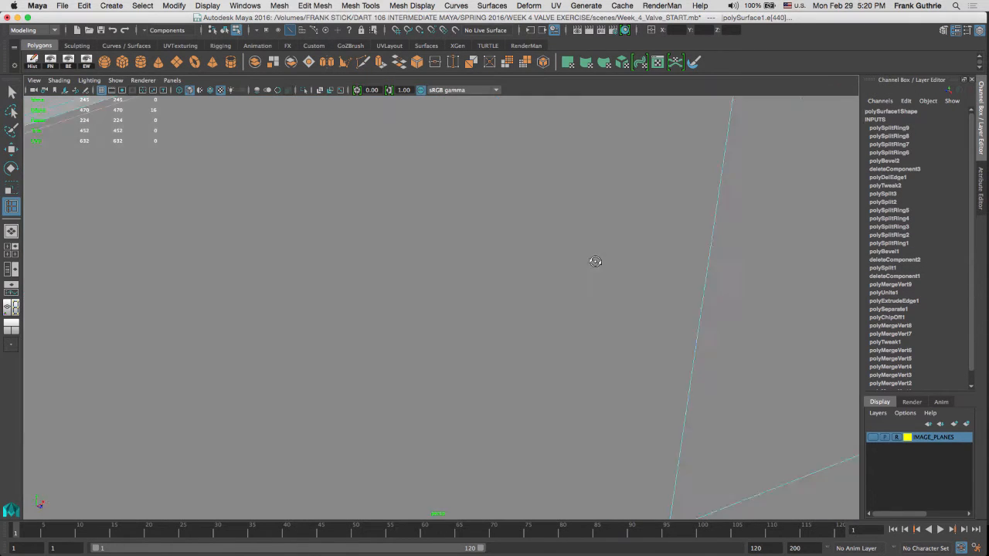
{"action": "scroll", "coordinate": [585, 271], "scroll_direction": "down", "scroll_amount": 3}
{"action": "key", "text": "q"}
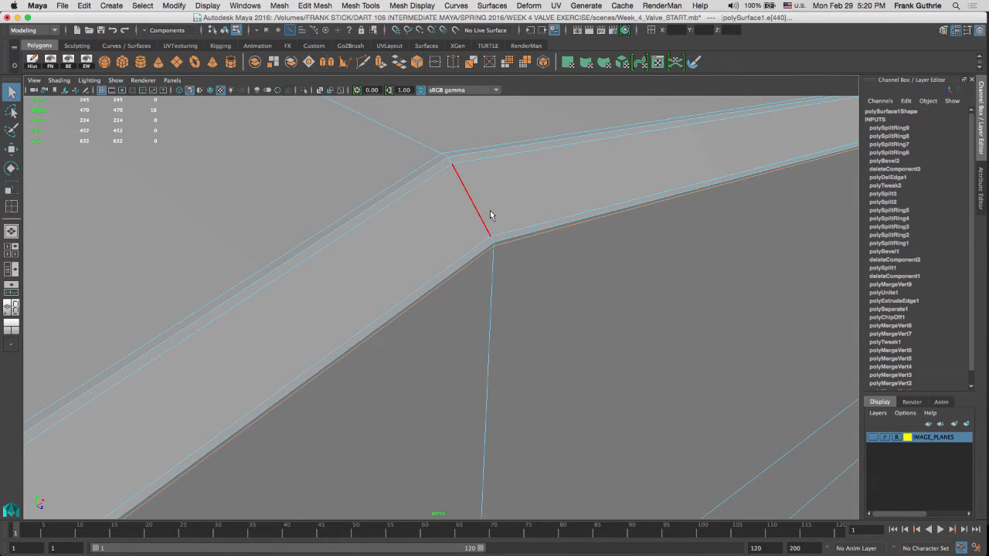
{"action": "right_click", "coordinate": [491, 212]}
{"action": "left_click_drag", "start_coordinate": [491, 210], "coordinate": [494, 162], "text": "alt"}
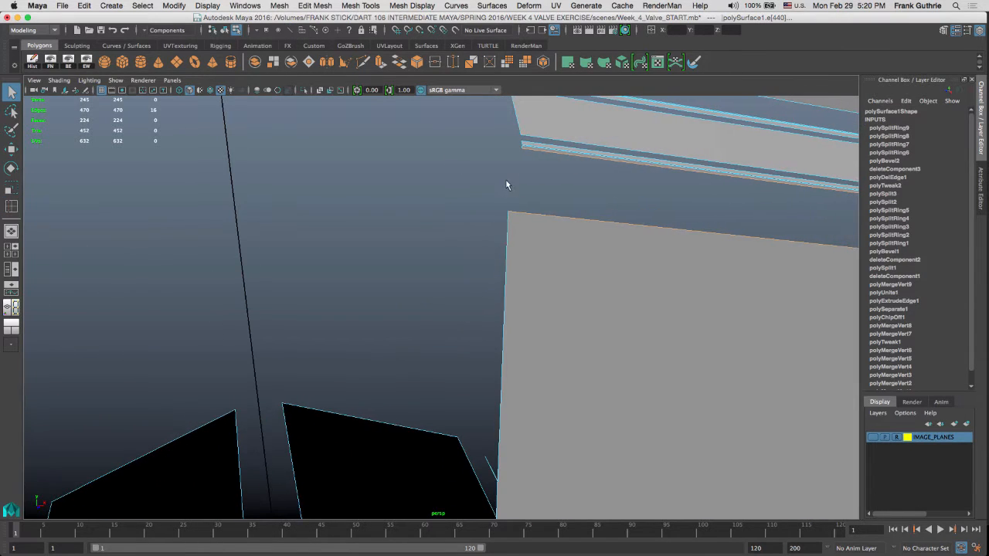
{"action": "right_click_drag", "start_coordinate": [542, 139], "coordinate": [504, 139]}
{"action": "left_click_drag", "start_coordinate": [505, 140], "coordinate": [550, 232], "text": "alt"}
{"action": "left_click_drag", "start_coordinate": [289, 146], "coordinate": [323, 171]}
{"action": "mouse_move", "coordinate": [488, 216]}
{"action": "left_mouse_down", "text": "alt"}
{"action": "mouse_move", "coordinate": [608, 223]}
{"action": "mouse_move", "coordinate": [596, 206]}
{"action": "mouse_move", "coordinate": [548, 223]}
{"action": "mouse_move", "coordinate": [453, 208]}
{"action": "mouse_move", "coordinate": [499, 167]}
{"action": "mouse_move", "coordinate": [472, 194]}
{"action": "mouse_move", "coordinate": [480, 222]}
{"action": "mouse_move", "coordinate": [456, 255]}
{"action": "mouse_move", "coordinate": [474, 252]}
{"action": "mouse_move", "coordinate": [468, 214]}
{"action": "mouse_move", "coordinate": [558, 229]}
{"action": "mouse_move", "coordinate": [490, 193]}
{"action": "mouse_move", "coordinate": [502, 184]}
{"action": "mouse_move", "coordinate": [486, 209]}
{"action": "left_mouse_up", "text": "alt"}
Step: Select the support loop on the ring's front face and slide it slightly farther from the bevel's front edge
{"action": "right_click_drag", "start_coordinate": [278, 234], "coordinate": [279, 203]}
{"action": "left_click", "coordinate": [277, 232]}
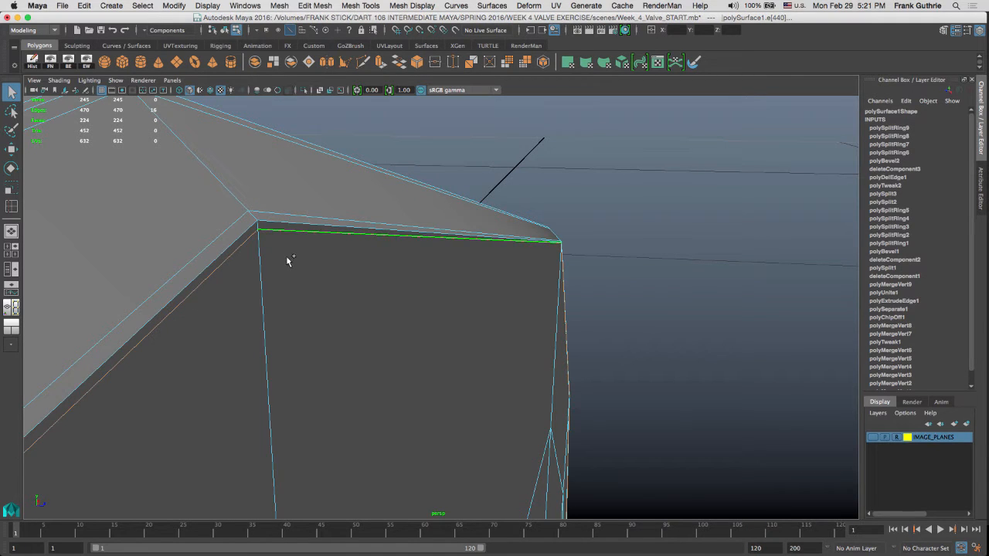
{"action": "right_click_drag", "start_coordinate": [287, 257], "coordinate": [288, 341], "text": "shift"}
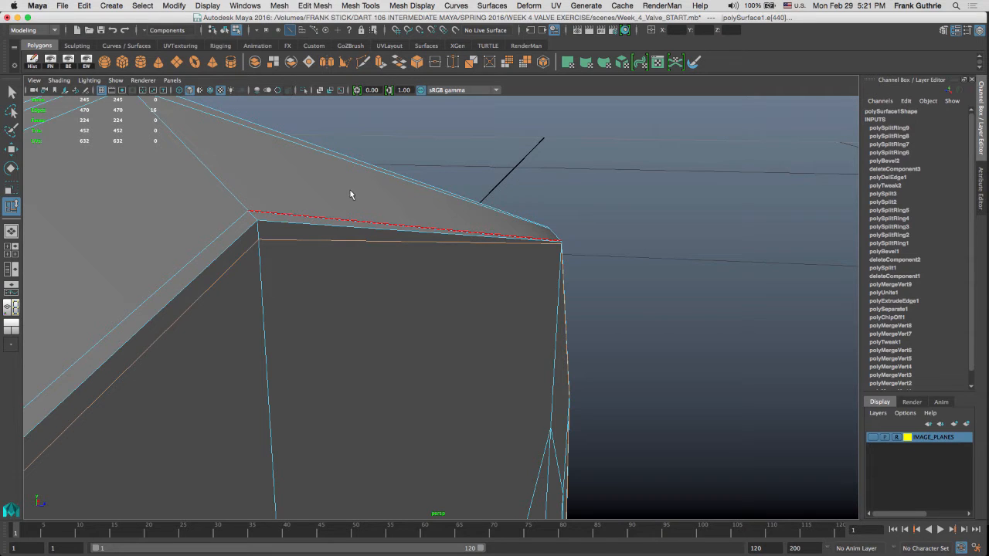
{"action": "scroll", "coordinate": [348, 188], "scroll_direction": "up", "scroll_amount": 5}
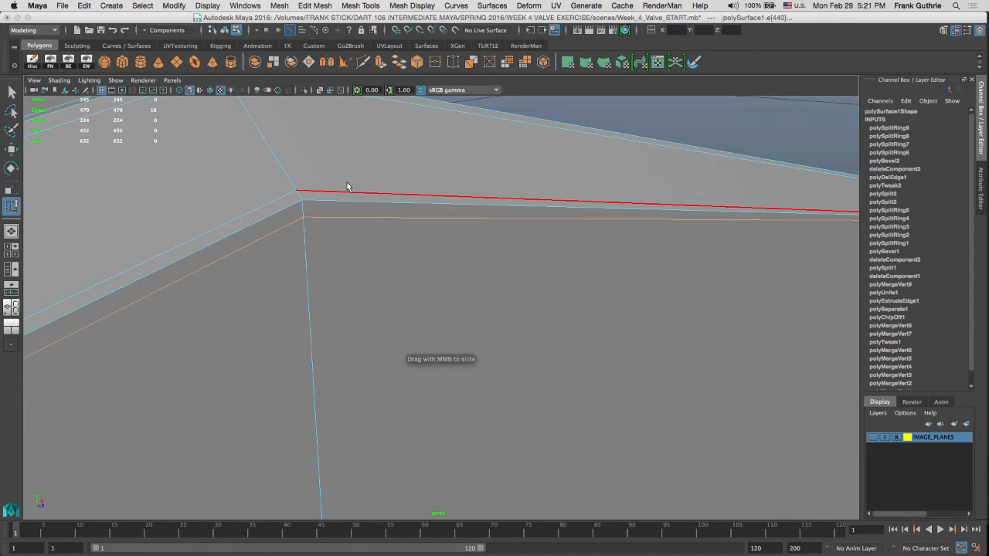
{"action": "left_click_drag", "start_coordinate": [345, 189], "coordinate": [397, 199], "text": "alt"}
Step: Return to object selection and display the flange ring as a smooth mesh preview
{"action": "key", "text": "f"}
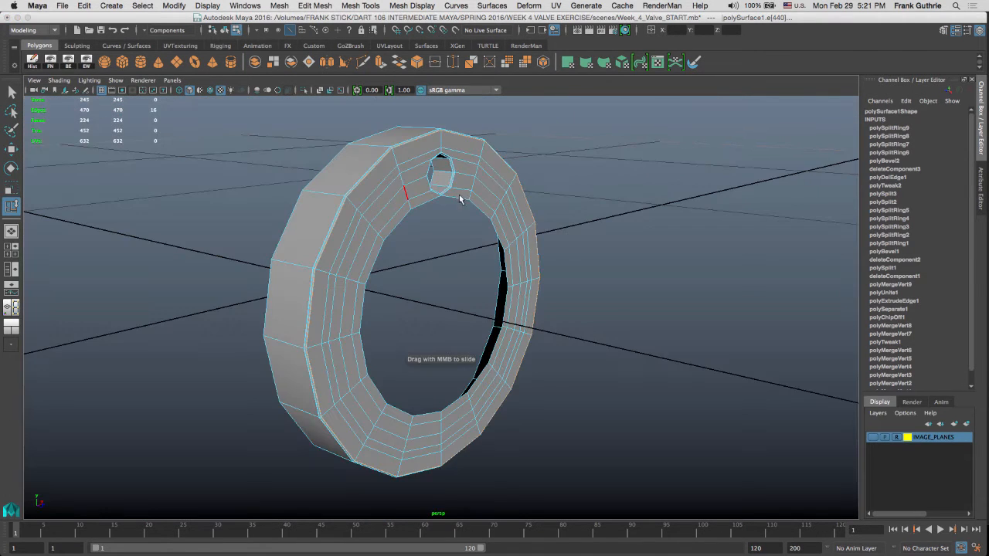
{"action": "left_click_drag", "start_coordinate": [460, 199], "coordinate": [415, 143], "text": "alt"}
{"action": "middle_click_drag", "start_coordinate": [415, 143], "coordinate": [333, 274], "text": "alt"}
{"action": "right_click_drag", "start_coordinate": [335, 254], "coordinate": [578, 253], "text": "alt"}
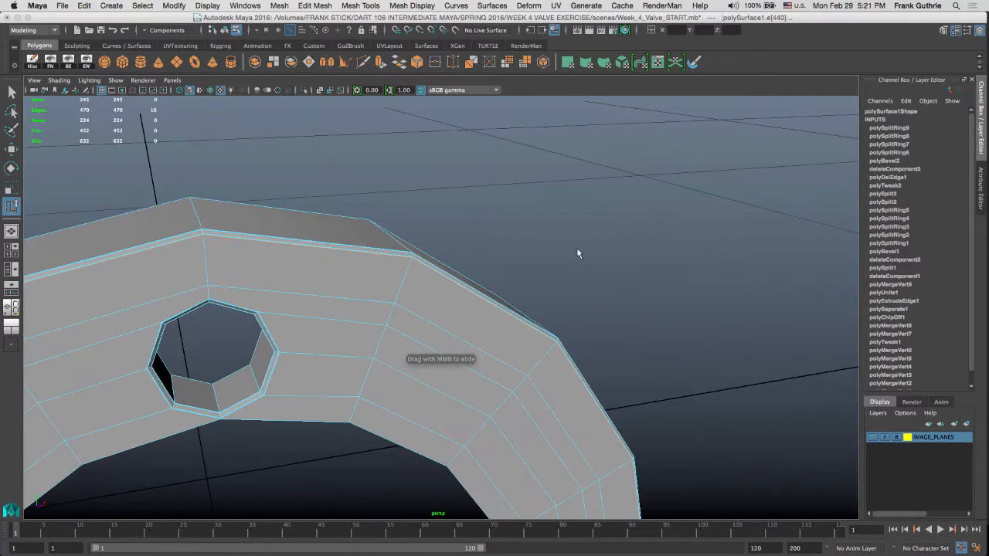
{"action": "mouse_move", "coordinate": [578, 254]}
{"action": "left_mouse_down", "text": "alt"}
{"action": "mouse_move", "coordinate": [415, 237]}
{"action": "mouse_move", "coordinate": [556, 265]}
{"action": "mouse_move", "coordinate": [480, 220]}
{"action": "mouse_move", "coordinate": [492, 265]}
{"action": "mouse_move", "coordinate": [530, 269]}
{"action": "mouse_move", "coordinate": [503, 236]}
{"action": "mouse_move", "coordinate": [564, 241]}
{"action": "left_mouse_up", "text": "alt"}
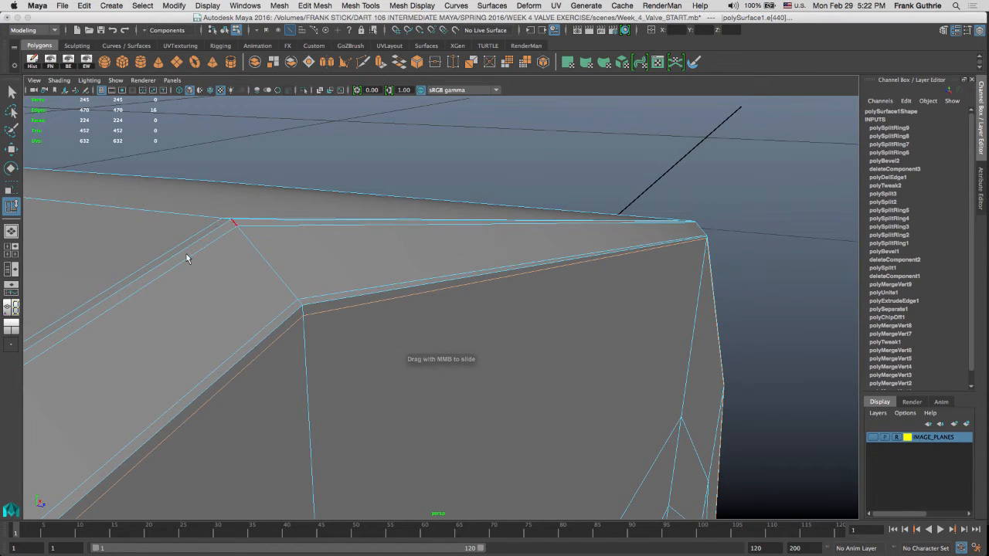
{"action": "right_click_drag", "start_coordinate": [334, 272], "coordinate": [381, 235]}
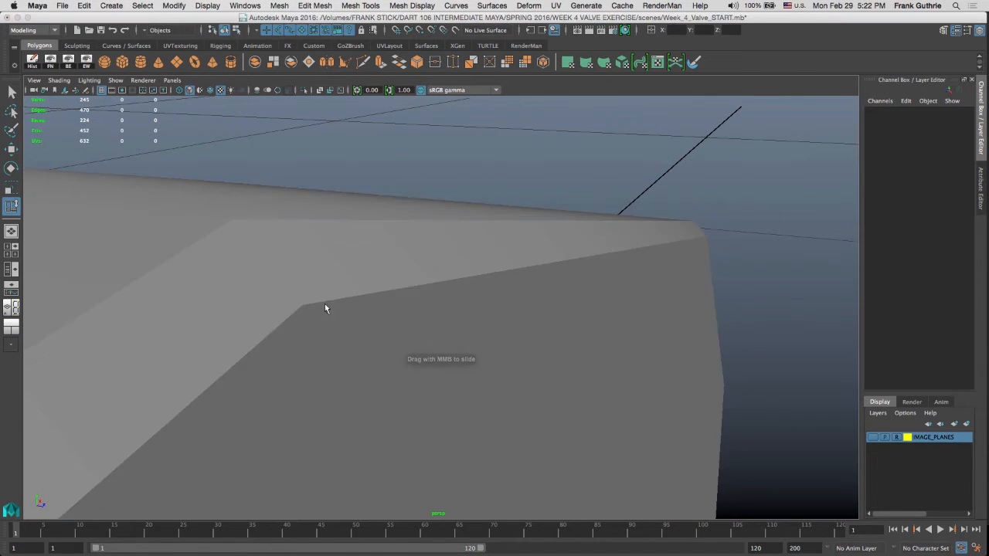
{"action": "left_click", "coordinate": [326, 309]}
{"action": "key", "text": "3"}
{"action": "left_click", "coordinate": [493, 176]}
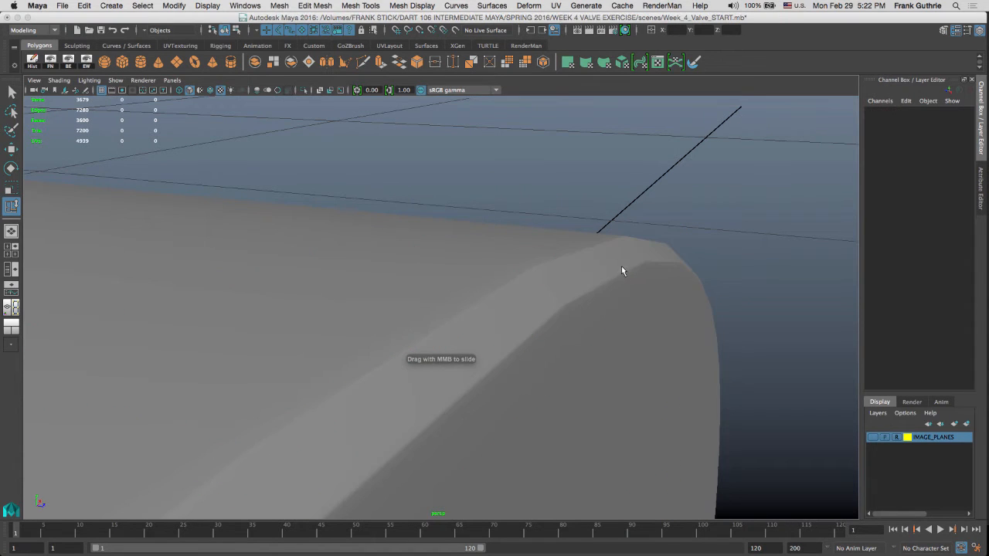
Step: Examine the smoothed outer bevel and bolt hole, and compare them with the ring's unsmoothed display
{"action": "left_click_drag", "start_coordinate": [654, 279], "coordinate": [342, 188], "text": "alt"}
{"action": "middle_click_drag", "start_coordinate": [341, 184], "coordinate": [375, 160], "text": "alt"}
{"action": "scroll", "coordinate": [382, 254], "scroll_direction": "up", "scroll_amount": 5}
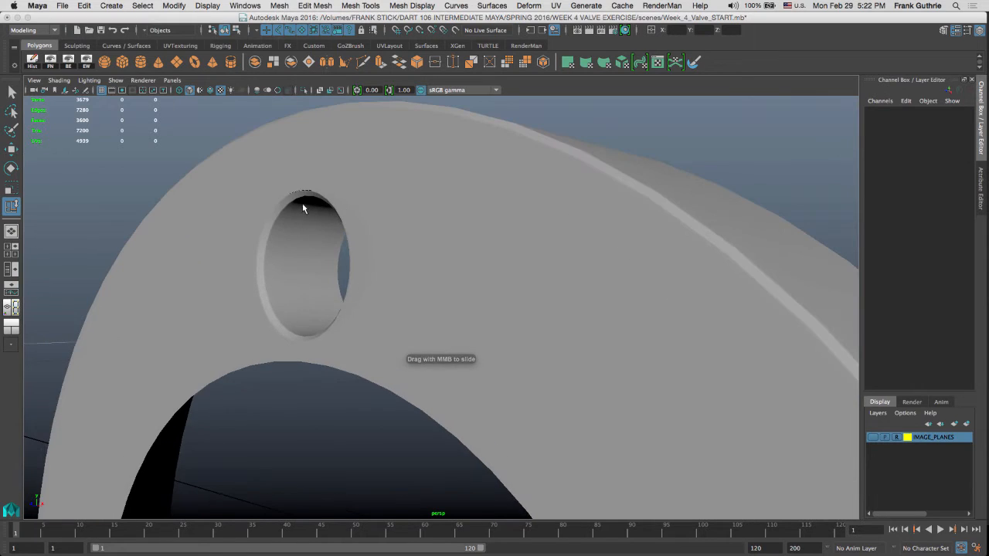
{"action": "left_click_drag", "start_coordinate": [305, 207], "coordinate": [387, 425], "text": "alt"}
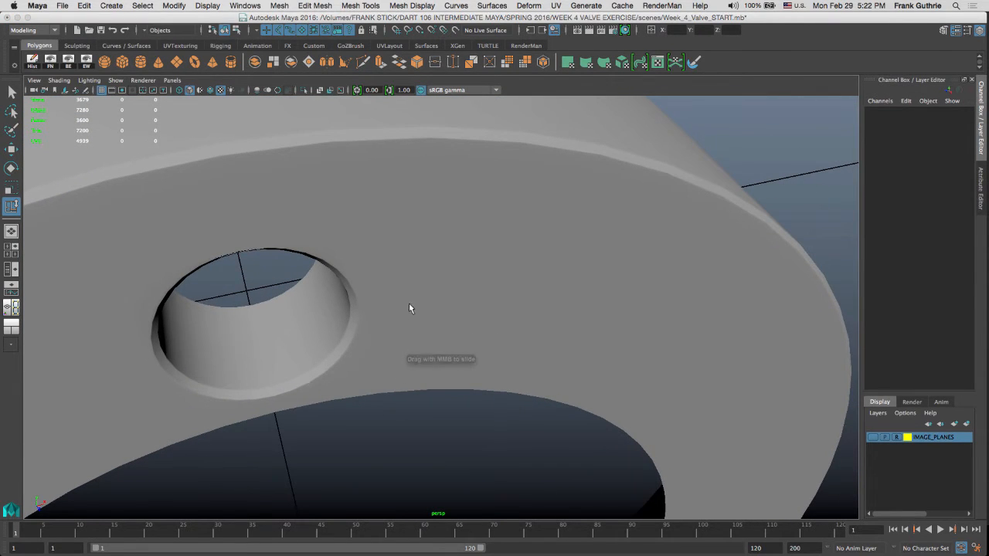
{"action": "left_click_drag", "start_coordinate": [410, 309], "coordinate": [422, 249], "text": "alt"}
{"action": "left_click", "coordinate": [354, 196]}
{"action": "left_click_drag", "start_coordinate": [356, 197], "coordinate": [458, 198], "text": "alt"}
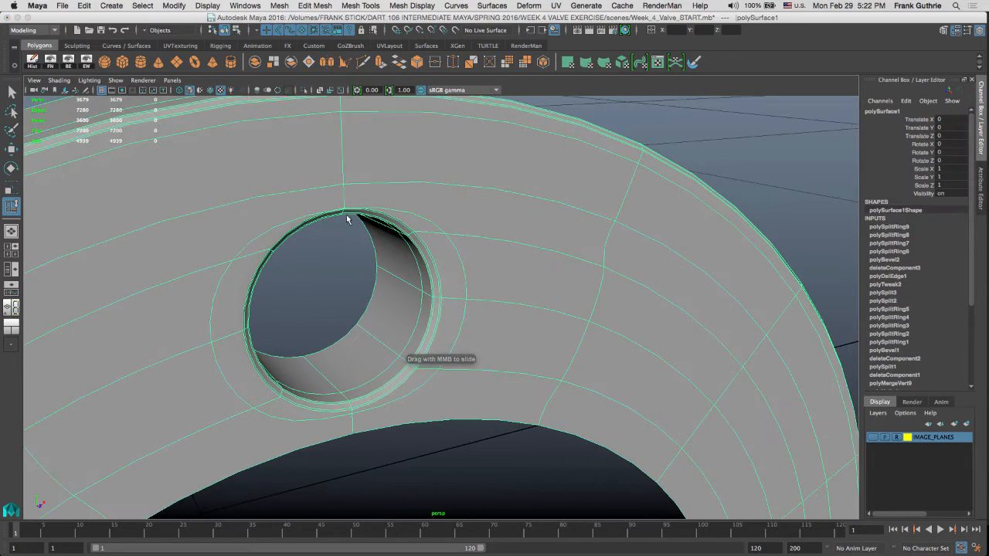
{"action": "middle_click_drag", "start_coordinate": [395, 193], "coordinate": [439, 194], "text": "alt"}
{"action": "key", "text": "1"}
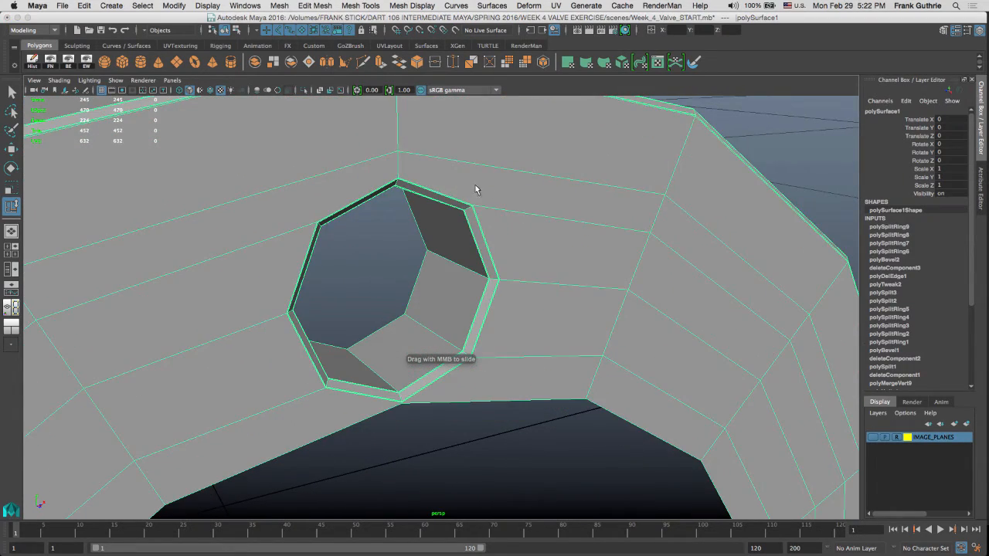
{"action": "left_click_drag", "start_coordinate": [430, 193], "coordinate": [322, 245], "text": "alt"}
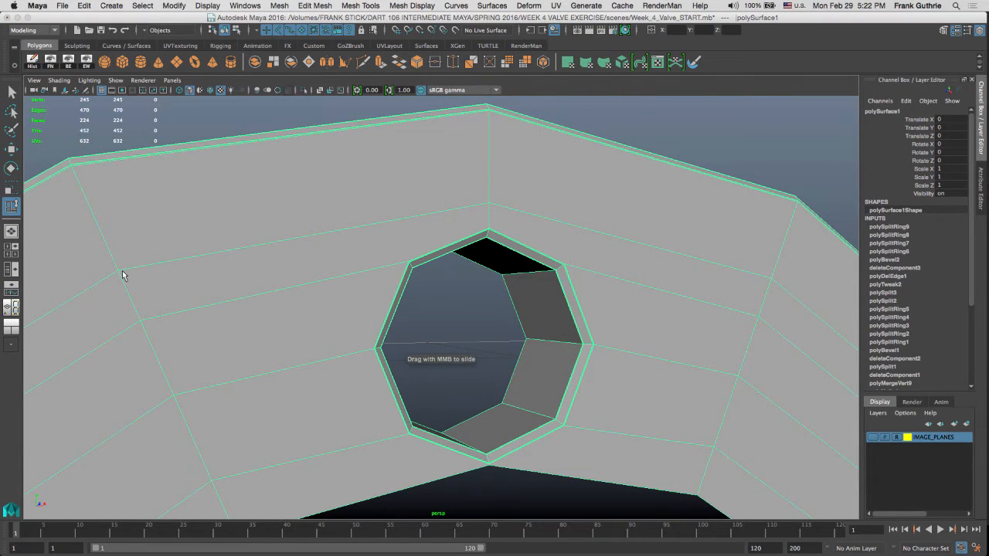
Step: Select the vertex where the loop above the bolt hole meets the neighbouring radial edge, and preview the ring smoothed
{"action": "right_click_drag", "start_coordinate": [118, 275], "coordinate": [74, 258]}
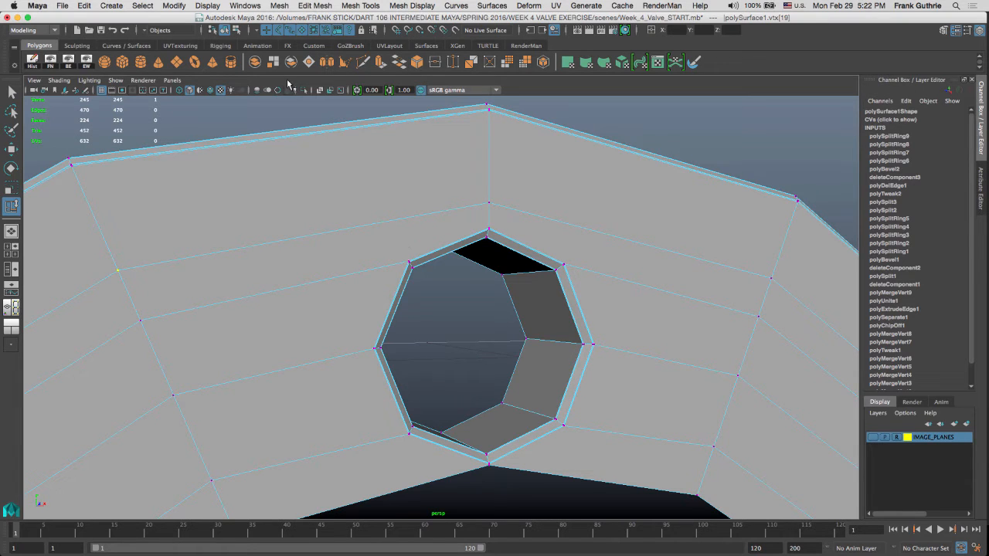
{"action": "right_click_drag", "start_coordinate": [614, 268], "coordinate": [9, 288], "text": "alt"}
{"action": "middle_click_drag", "start_coordinate": [553, 289], "coordinate": [515, 181], "text": "alt"}
{"action": "left_click_drag", "start_coordinate": [515, 182], "coordinate": [411, 192], "text": "alt"}
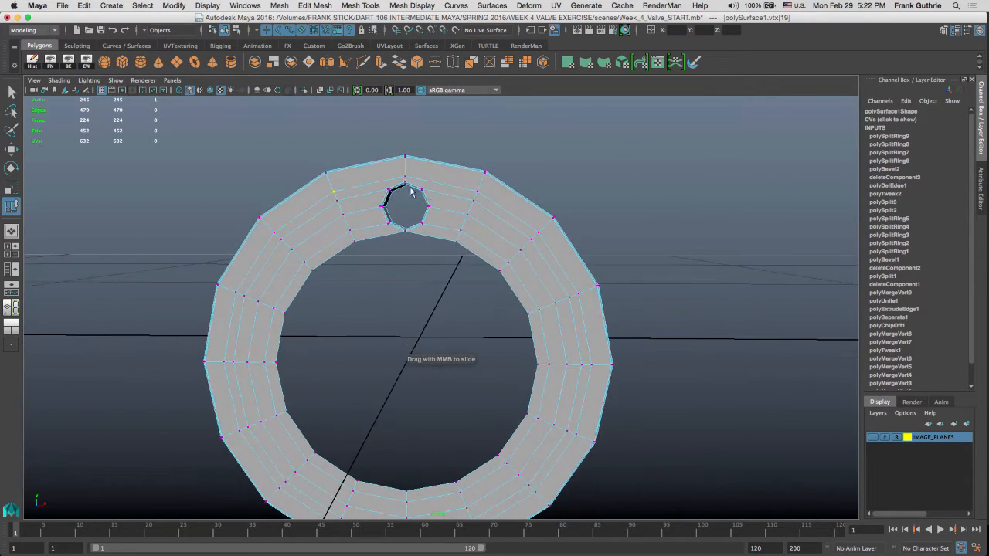
{"action": "key", "text": "3"}
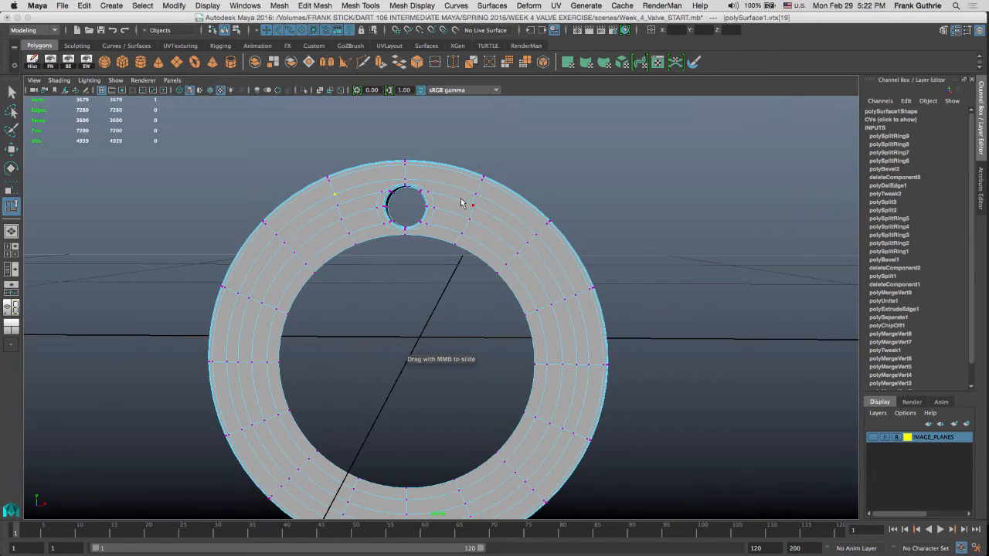
Step: Examine the smoothed edge flow around the bolt hole and outer rim, and return to the unsmoothed display
{"action": "mouse_move", "coordinate": [414, 188]}
{"action": "left_mouse_down", "text": "alt"}
{"action": "mouse_move", "coordinate": [495, 205]}
{"action": "mouse_move", "coordinate": [410, 195]}
{"action": "left_mouse_up", "text": "alt"}
{"action": "scroll", "coordinate": [393, 185], "scroll_direction": "up", "scroll_amount": 5}
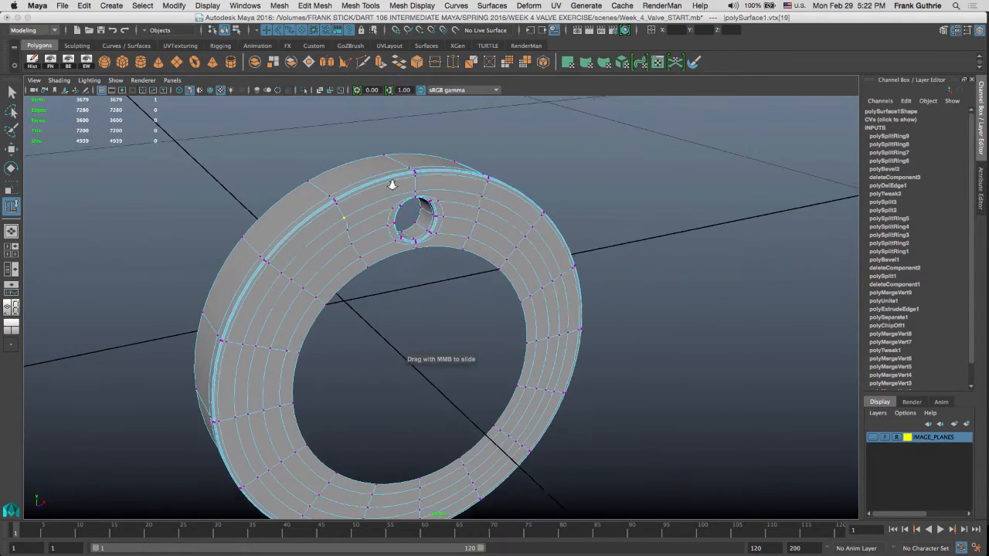
{"action": "left_click_drag", "start_coordinate": [540, 177], "coordinate": [453, 273], "text": "alt"}
{"action": "right_click_drag", "start_coordinate": [453, 273], "coordinate": [574, 263], "text": "alt"}
{"action": "left_click_drag", "start_coordinate": [574, 262], "coordinate": [511, 232], "text": "alt"}
{"action": "key", "text": "1"}
{"action": "left_click_drag", "start_coordinate": [435, 207], "coordinate": [394, 266], "text": "alt"}
{"action": "right_click_drag", "start_coordinate": [321, 214], "coordinate": [438, 230], "text": "alt"}
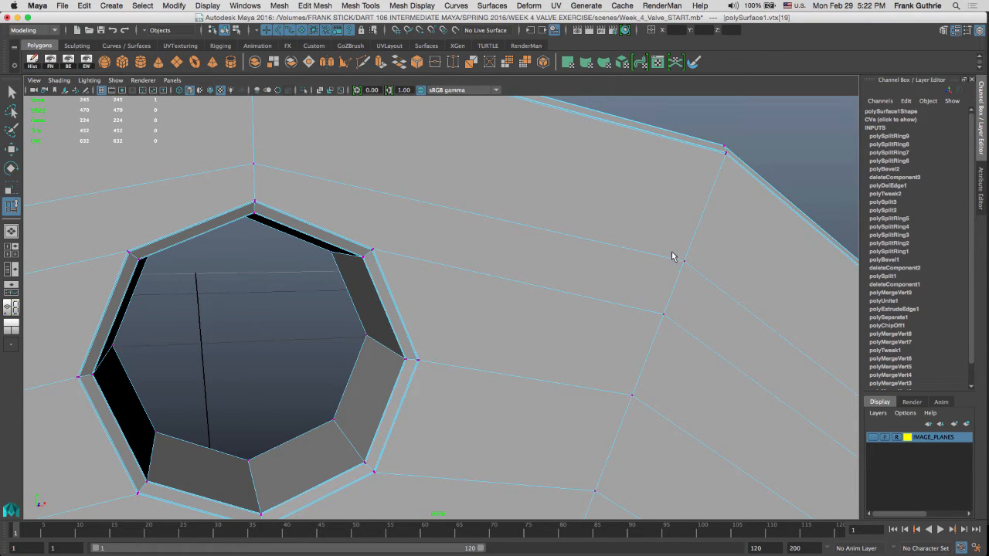
{"action": "right_click_drag", "start_coordinate": [658, 262], "coordinate": [487, 265], "text": "alt"}
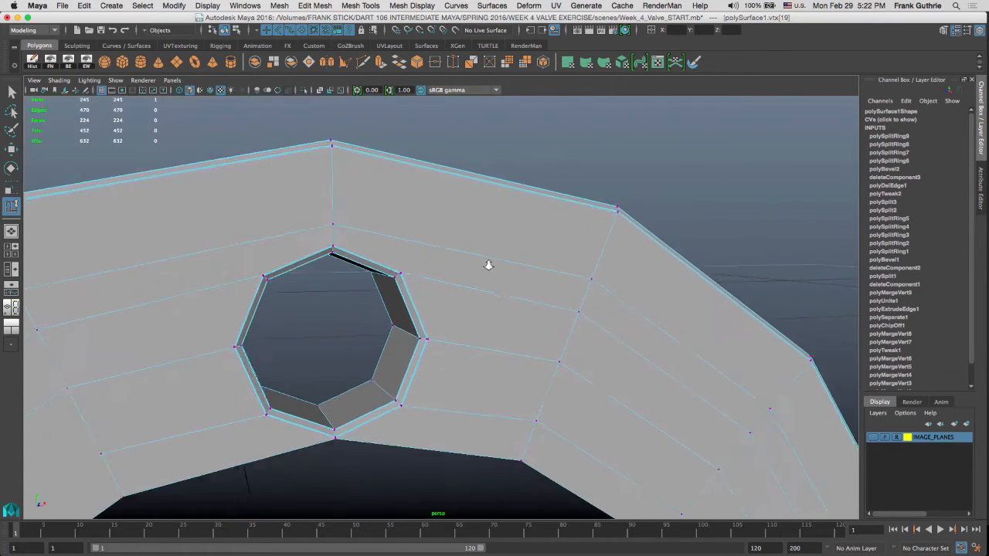
{"action": "middle_click_drag", "start_coordinate": [459, 225], "coordinate": [504, 217], "text": "alt"}
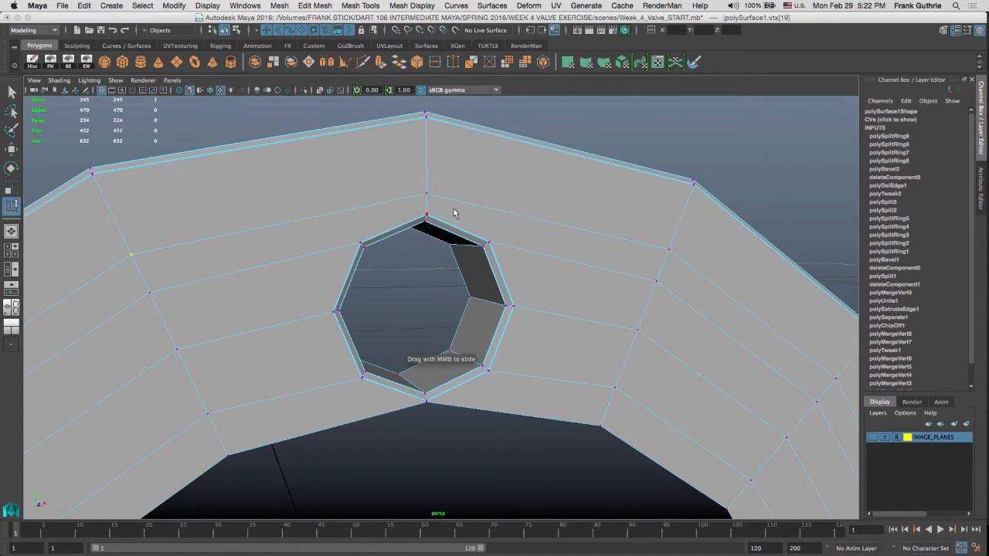
Step: Select the edge loop just above the bolt hole and scale it outward to about midway between the hole and the outer rim
{"action": "right_click_drag", "start_coordinate": [455, 206], "coordinate": [453, 171]}
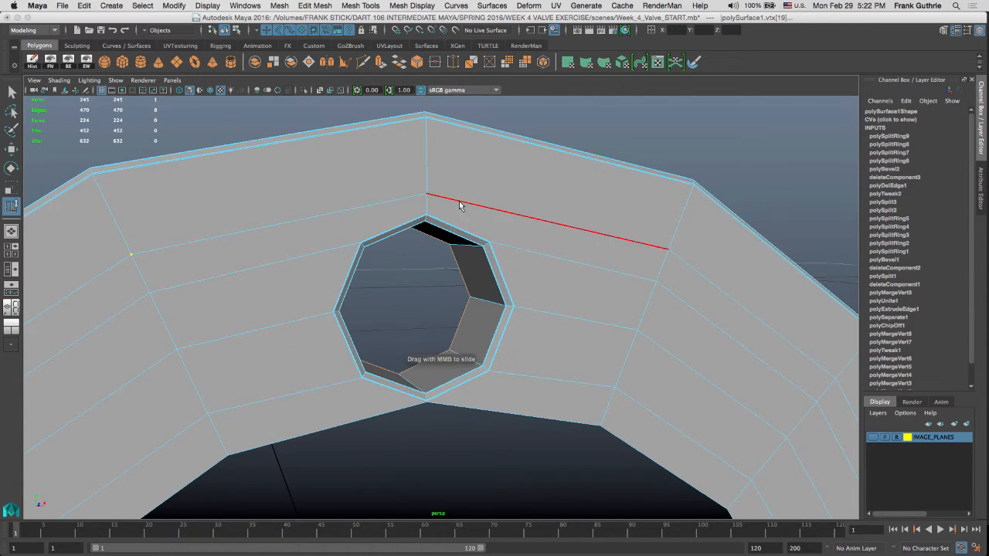
{"action": "left_click", "coordinate": [456, 203]}
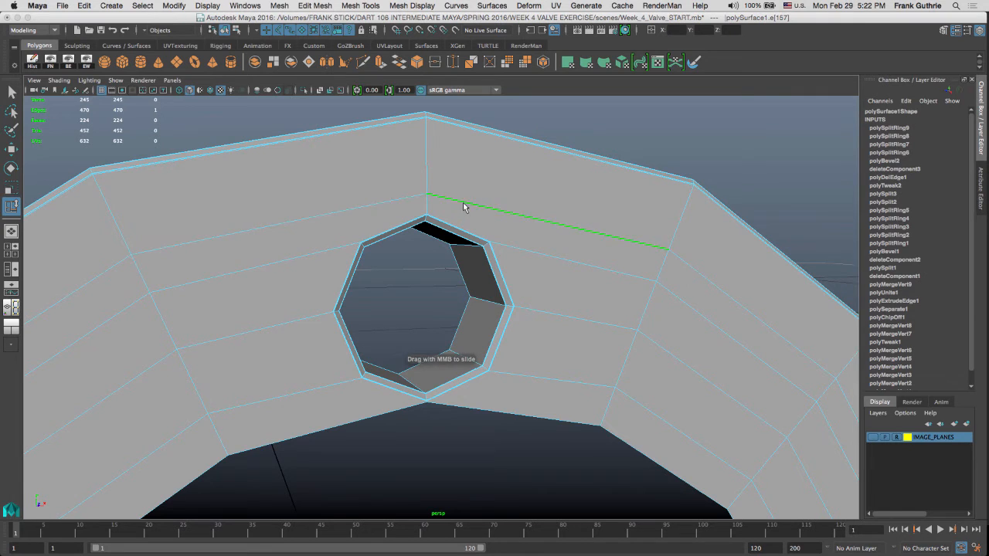
{"action": "double_click", "coordinate": [466, 208]}
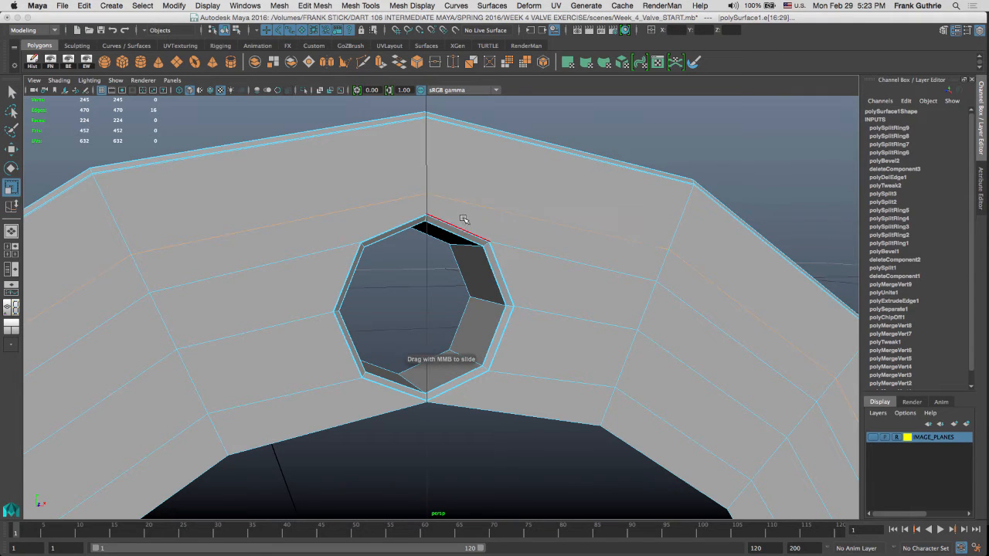
{"action": "left_click_drag", "start_coordinate": [556, 283], "coordinate": [472, 308], "text": "alt"}
{"action": "left_click_drag", "start_coordinate": [434, 443], "coordinate": [395, 428], "text": "alt"}
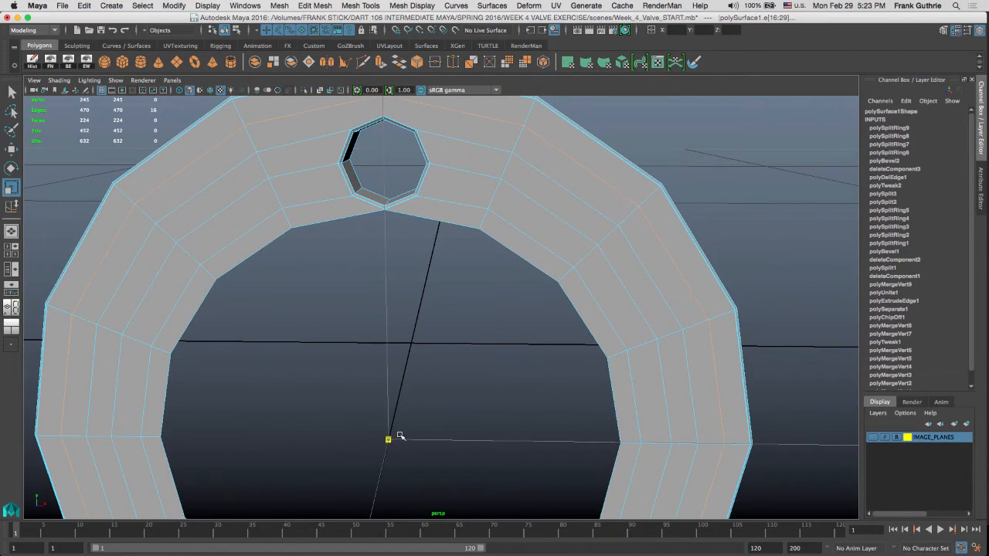
{"action": "left_click_drag", "start_coordinate": [402, 437], "coordinate": [410, 245], "text": "alt"}
{"action": "right_click_drag", "start_coordinate": [410, 245], "coordinate": [626, 266], "text": "alt"}
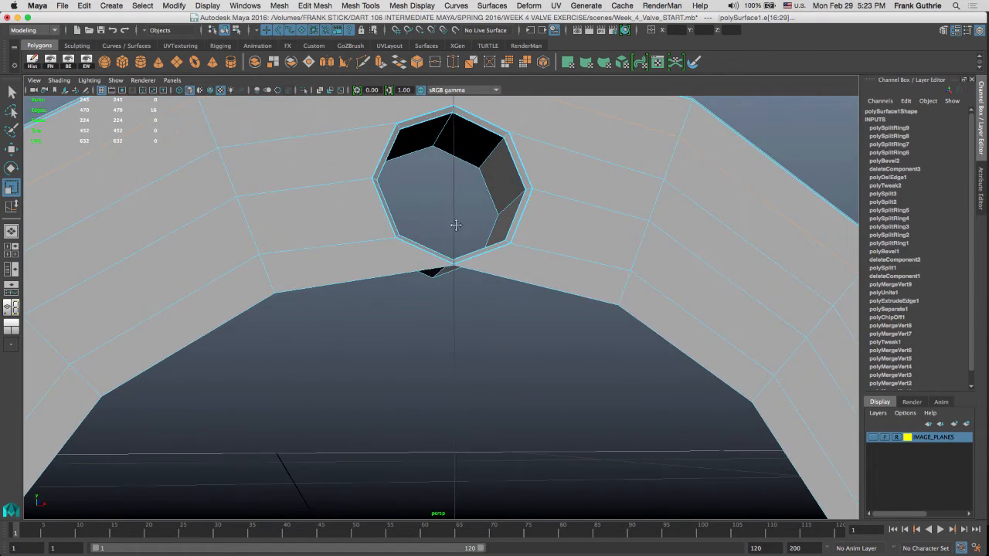
{"action": "middle_click_drag", "start_coordinate": [456, 222], "coordinate": [462, 317], "text": "alt"}
{"action": "left_click_drag", "start_coordinate": [427, 253], "coordinate": [422, 263], "text": "alt"}
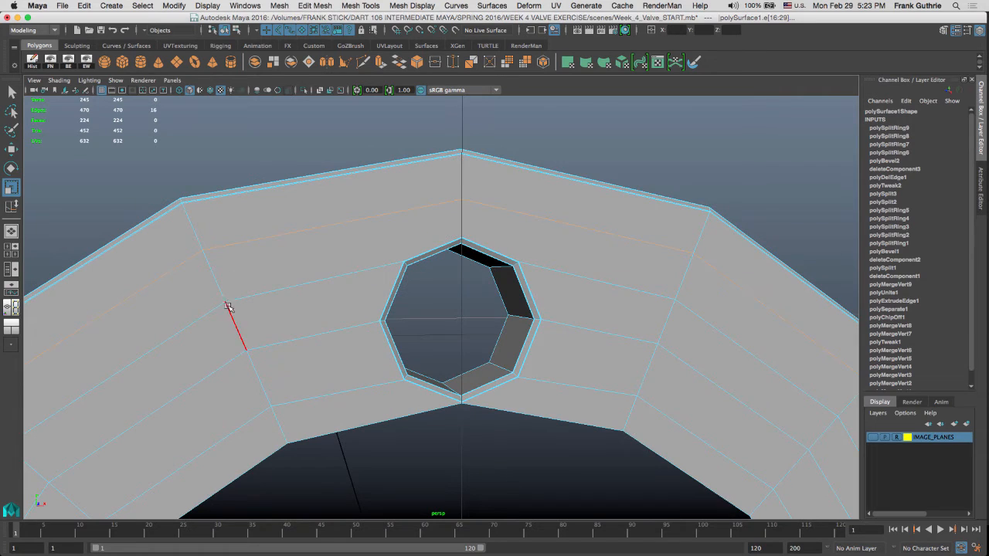
Step: Delete the edges running from the bolt hole's two upper side corners to the neighbouring radial edges
{"action": "left_click", "coordinate": [316, 282]}
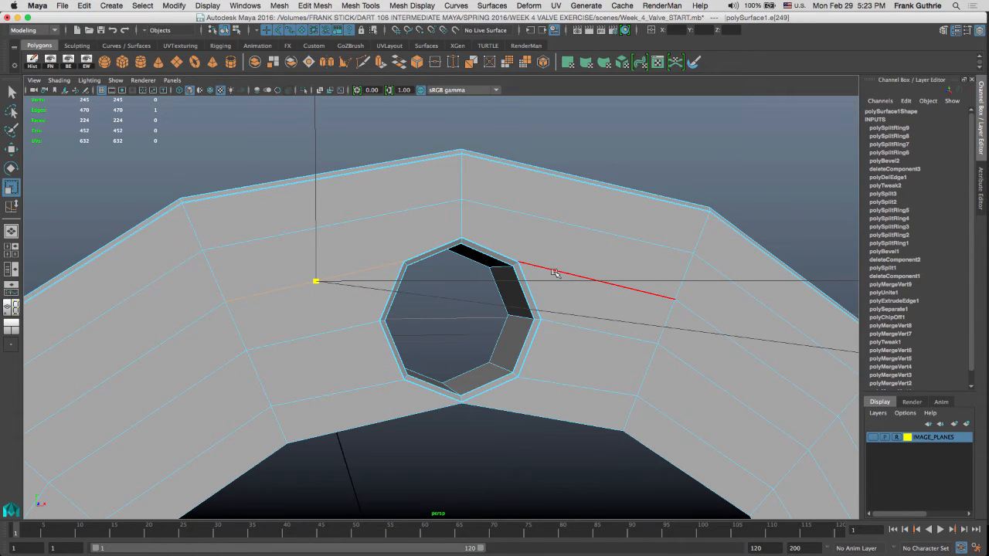
{"action": "key", "text": "minus"}
{"action": "key", "text": "minus"}
{"action": "key", "text": "minus"}
{"action": "key", "text": "minus"}
{"action": "key", "text": "minus"}
{"action": "key", "text": "minus"}
{"action": "key", "text": "minus"}
{"action": "key", "text": "minus"}
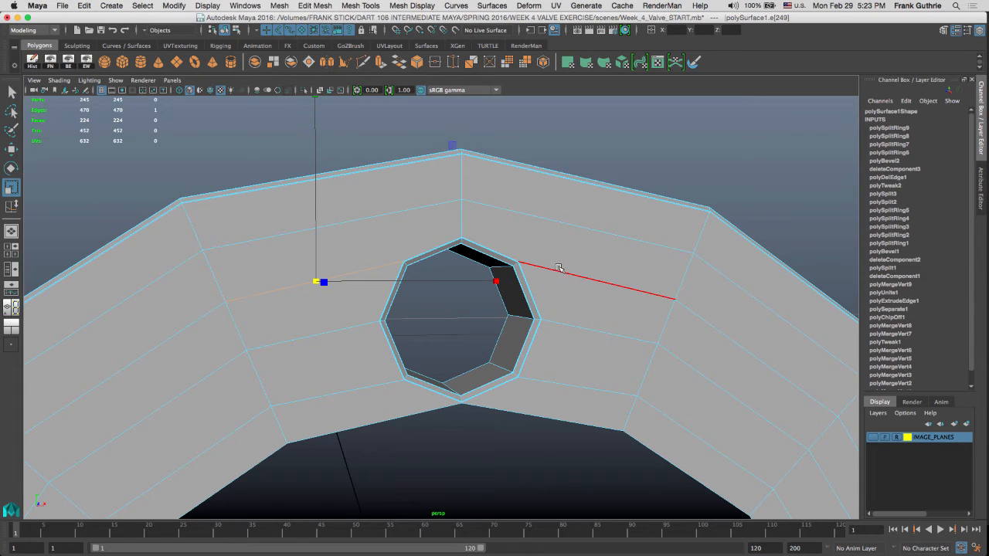
{"action": "left_click_drag", "start_coordinate": [576, 262], "coordinate": [559, 260], "text": "alt"}
{"action": "left_click_drag", "start_coordinate": [558, 260], "coordinate": [562, 299], "text": "shift"}
{"action": "key", "text": "Delete"}
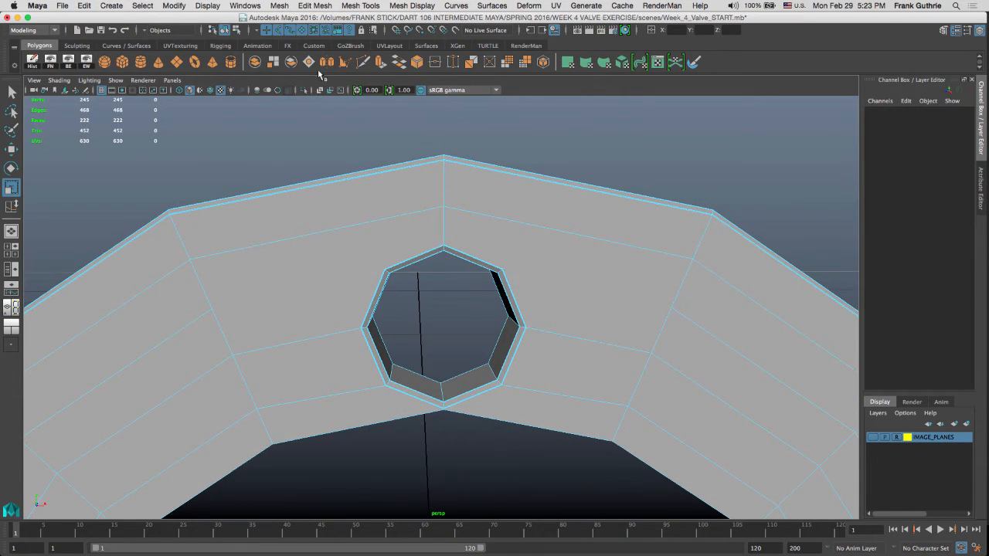
Step: Cut new edges with Multi-Cut from the scaled loop's neighbouring radial vertices to the bolt hole's two upper side corners
{"action": "left_click", "coordinate": [363, 62]}
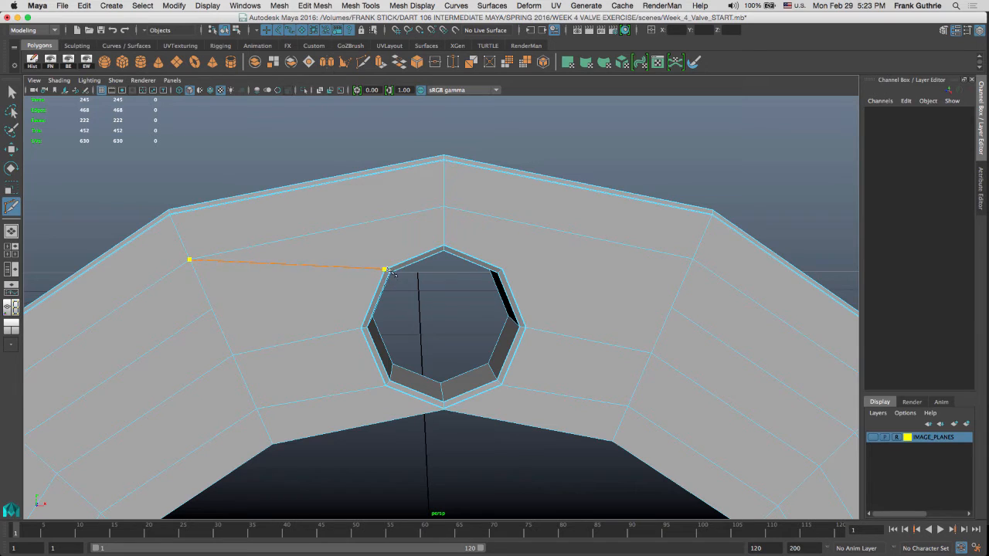
{"action": "left_click", "coordinate": [386, 268]}
{"action": "key", "text": "Return"}
{"action": "left_click", "coordinate": [693, 259]}
{"action": "left_click", "coordinate": [507, 268]}
{"action": "right_click_drag", "start_coordinate": [510, 276], "coordinate": [542, 234]}
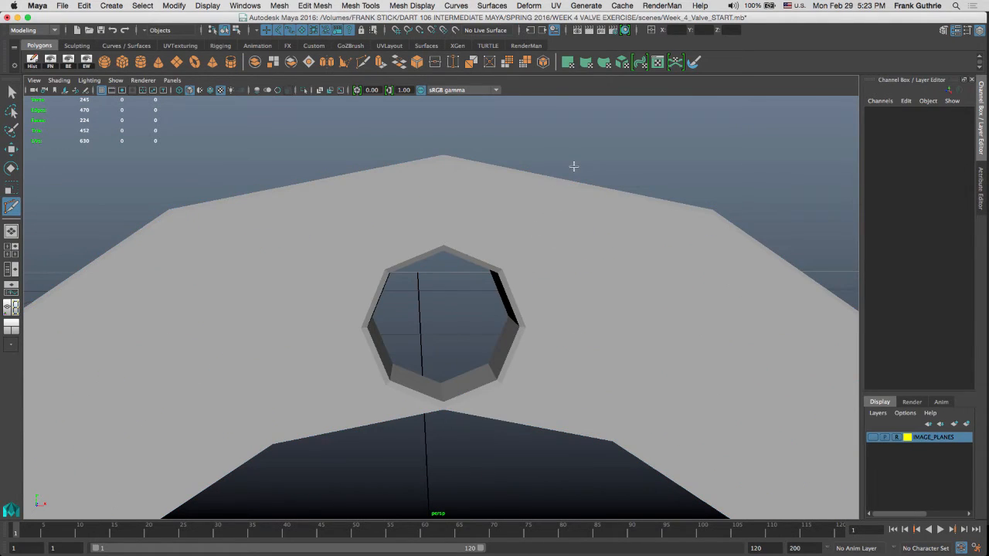
Step: Examine the ring's smooth mesh preview around the rerouted edges above the bolt hole, and return to the unsmoothed display
{"action": "key", "text": "q"}
{"action": "left_click", "coordinate": [500, 258]}
{"action": "key", "text": "3"}
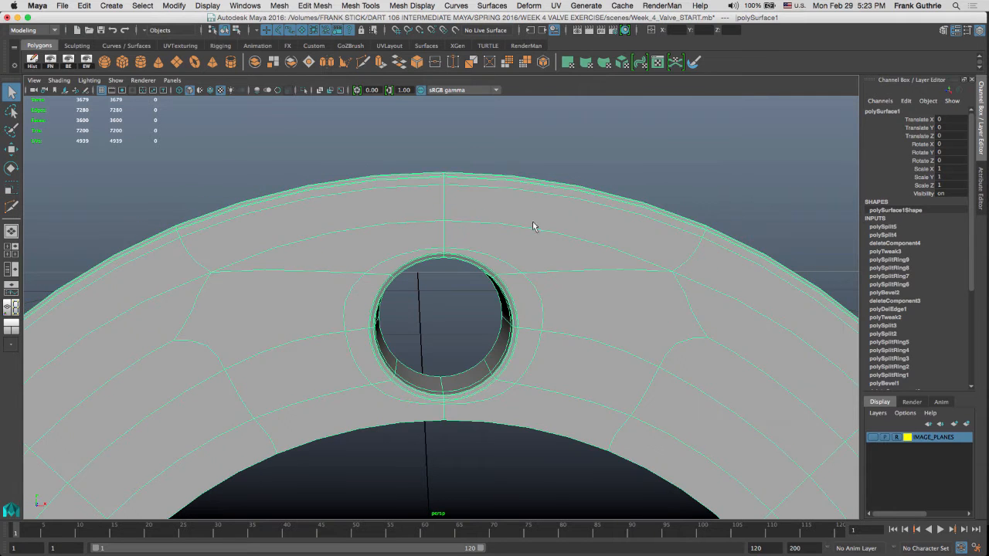
{"action": "left_click", "coordinate": [575, 150]}
{"action": "left_click_drag", "start_coordinate": [514, 263], "coordinate": [557, 244], "text": "alt"}
{"action": "left_click_drag", "start_coordinate": [616, 147], "coordinate": [519, 258]}
{"action": "left_click_drag", "start_coordinate": [583, 240], "coordinate": [562, 258], "text": "alt"}
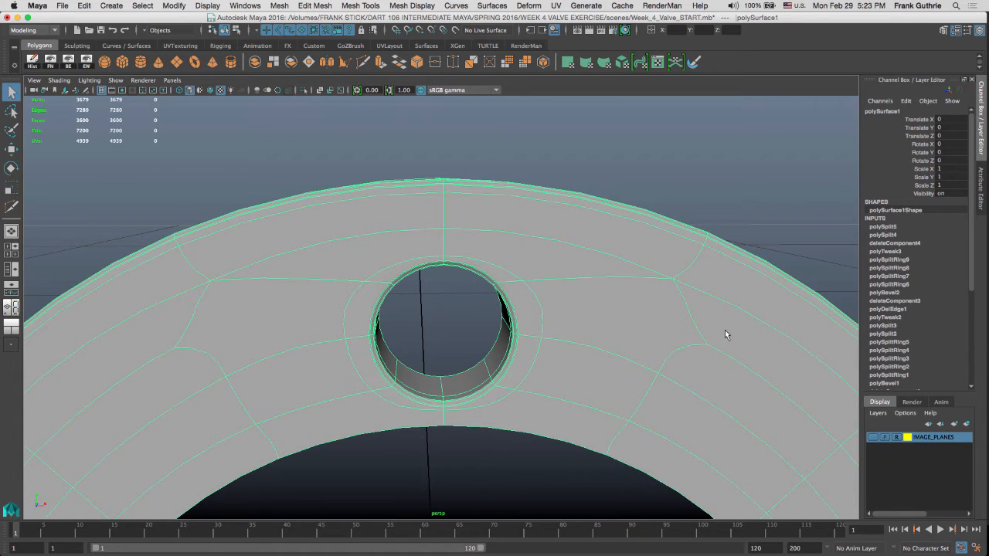
{"action": "key", "text": "1"}
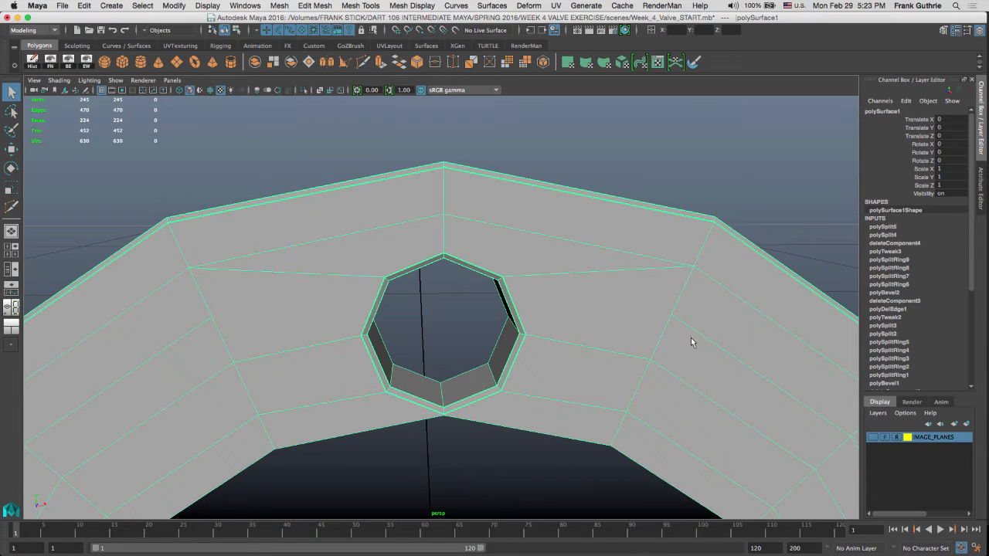
Step: Select the leftover edge loop that ends at the radial edges beside the bolt hole and delete it with Delete Edge
{"action": "right_click_drag", "start_coordinate": [672, 338], "coordinate": [333, 342], "text": "alt"}
{"action": "middle_click_drag", "start_coordinate": [510, 235], "coordinate": [515, 165], "text": "alt"}
{"action": "left_click_drag", "start_coordinate": [516, 165], "coordinate": [546, 226], "text": "alt"}
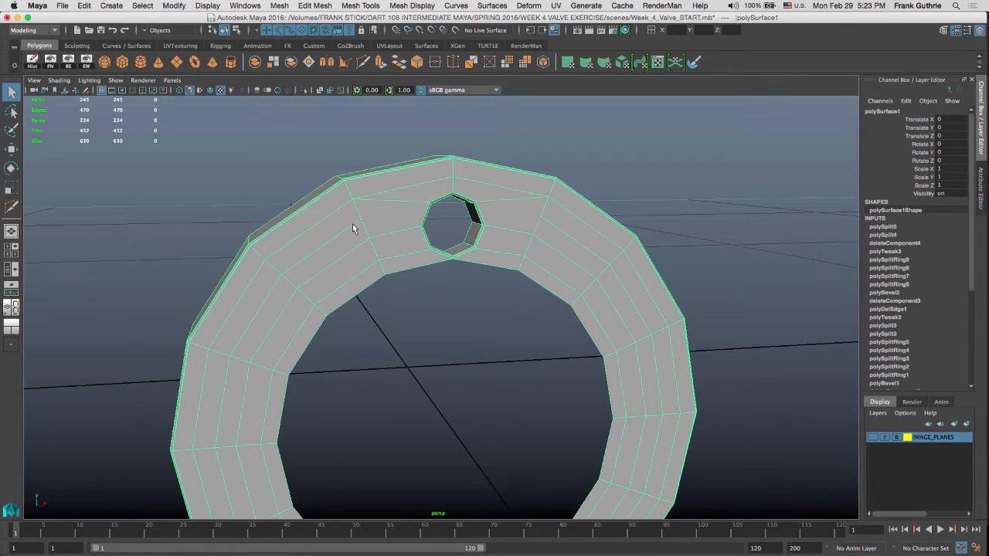
{"action": "left_click_drag", "start_coordinate": [431, 241], "coordinate": [393, 228], "text": "alt"}
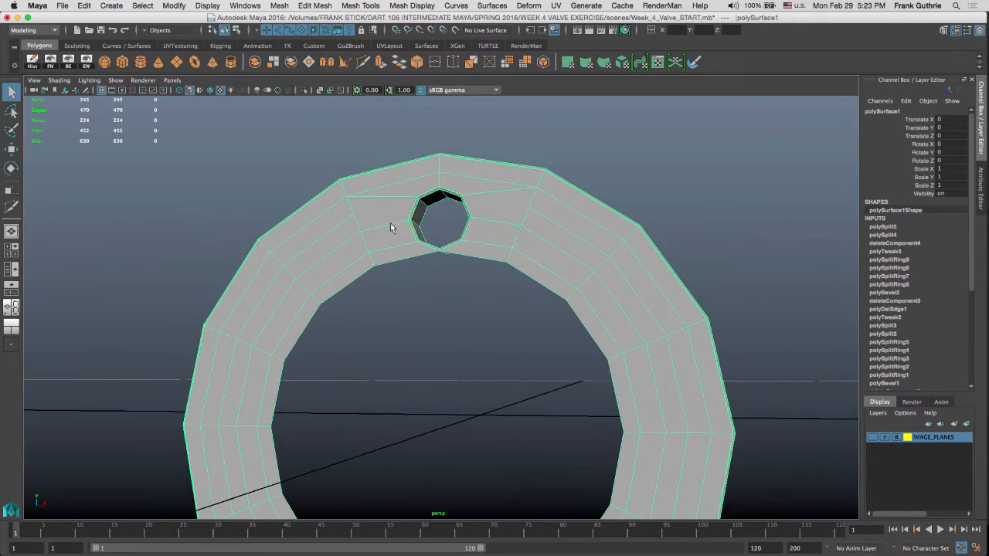
{"action": "right_click_drag", "start_coordinate": [414, 237], "coordinate": [598, 255], "text": "alt"}
{"action": "left_click_drag", "start_coordinate": [597, 255], "coordinate": [471, 224], "text": "alt"}
{"action": "right_click_drag", "start_coordinate": [662, 174], "coordinate": [660, 148]}
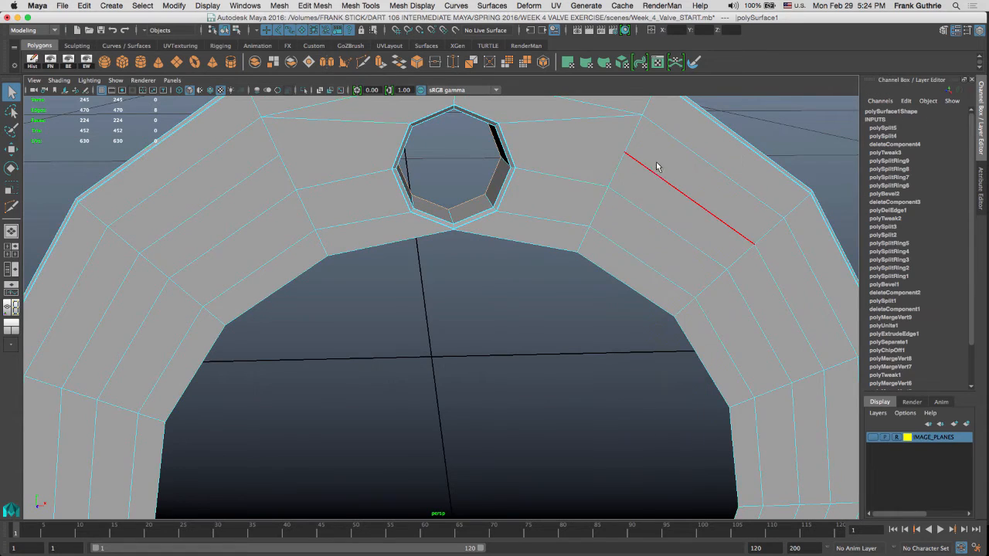
{"action": "left_click", "coordinate": [653, 175]}
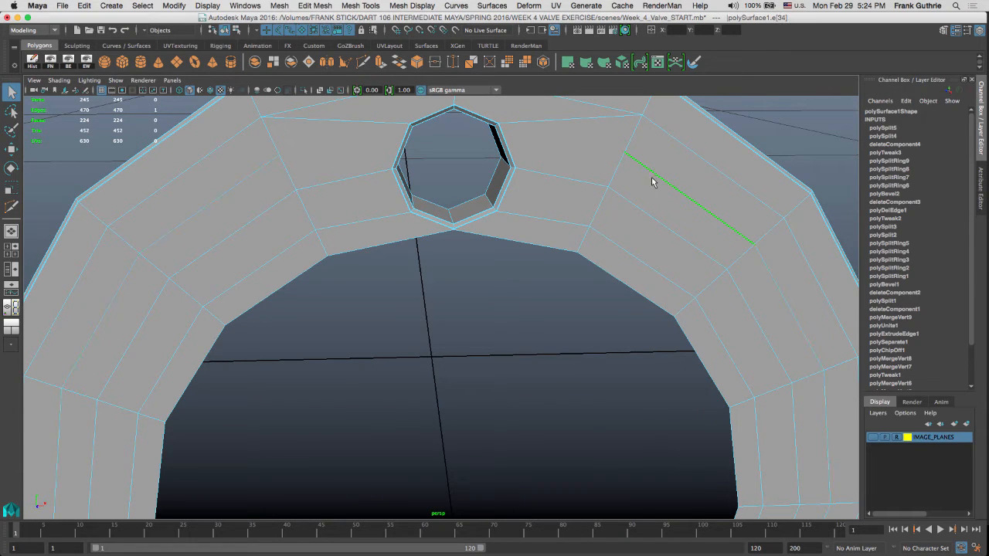
{"action": "double_click", "coordinate": [655, 178]}
{"action": "right_click_drag", "start_coordinate": [644, 188], "coordinate": [610, 201], "text": "shift"}
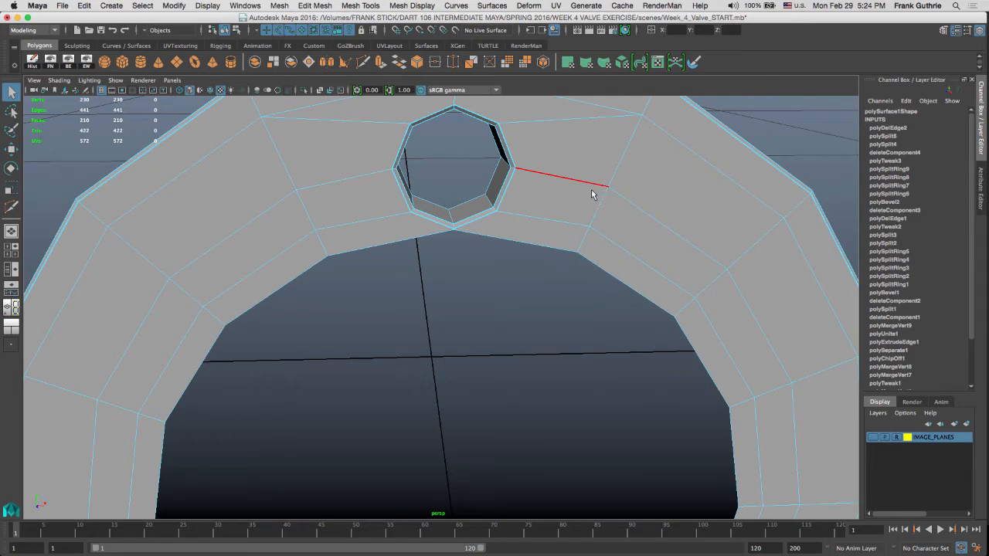
Step: Examine the simplified topology around the bolt hole and outer rim in both the unsmoothed display and the smooth preview
{"action": "left_click_drag", "start_coordinate": [617, 177], "coordinate": [567, 242], "text": "alt"}
{"action": "mouse_move", "coordinate": [567, 236]}
{"action": "right_mouse_down", "text": "alt"}
{"action": "mouse_move", "coordinate": [305, 219]}
{"action": "mouse_move", "coordinate": [291, 238]}
{"action": "right_mouse_up", "text": "alt"}
{"action": "right_click_drag", "start_coordinate": [500, 257], "coordinate": [203, 234], "text": "alt"}
{"action": "right_click_drag", "start_coordinate": [494, 221], "coordinate": [332, 207], "text": "alt"}
{"action": "left_click_drag", "start_coordinate": [472, 128], "coordinate": [432, 200], "text": "alt"}
{"action": "right_click_drag", "start_coordinate": [432, 200], "coordinate": [629, 205], "text": "alt"}
{"action": "middle_click_drag", "start_coordinate": [357, 144], "coordinate": [369, 256], "text": "alt"}
{"action": "right_click_drag", "start_coordinate": [369, 256], "coordinate": [468, 251], "text": "alt"}
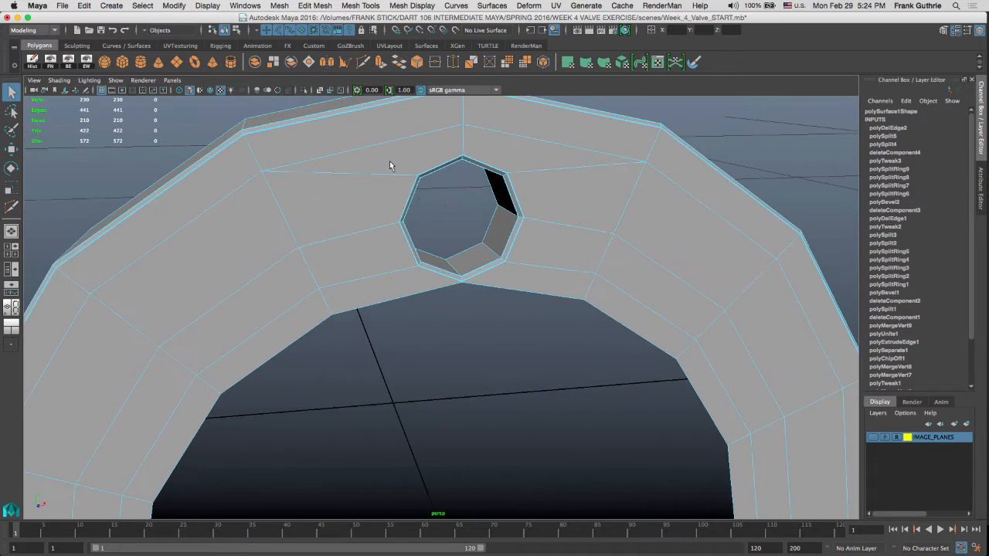
{"action": "middle_click_drag", "start_coordinate": [391, 163], "coordinate": [410, 219], "text": "alt"}
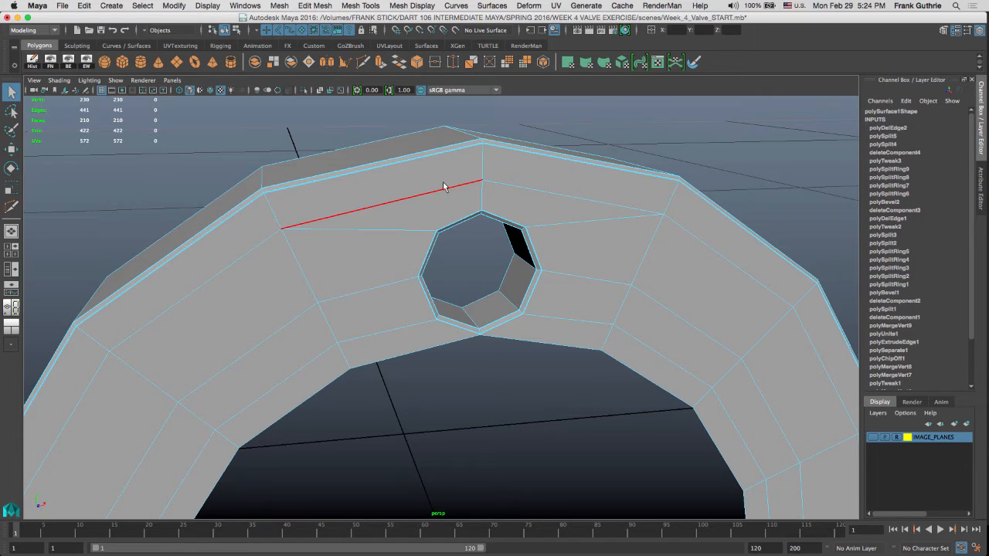
{"action": "key", "text": "3"}
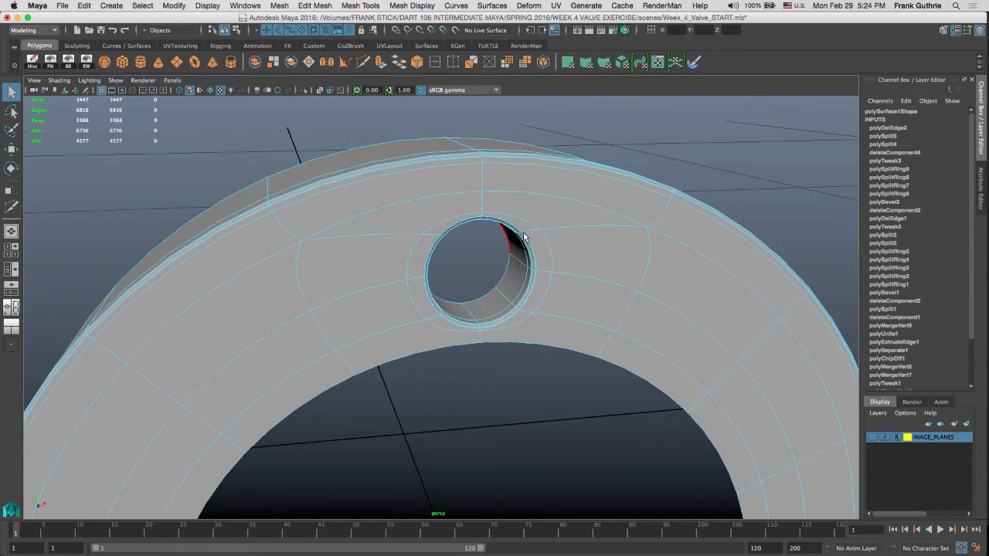
{"action": "key", "text": "1"}
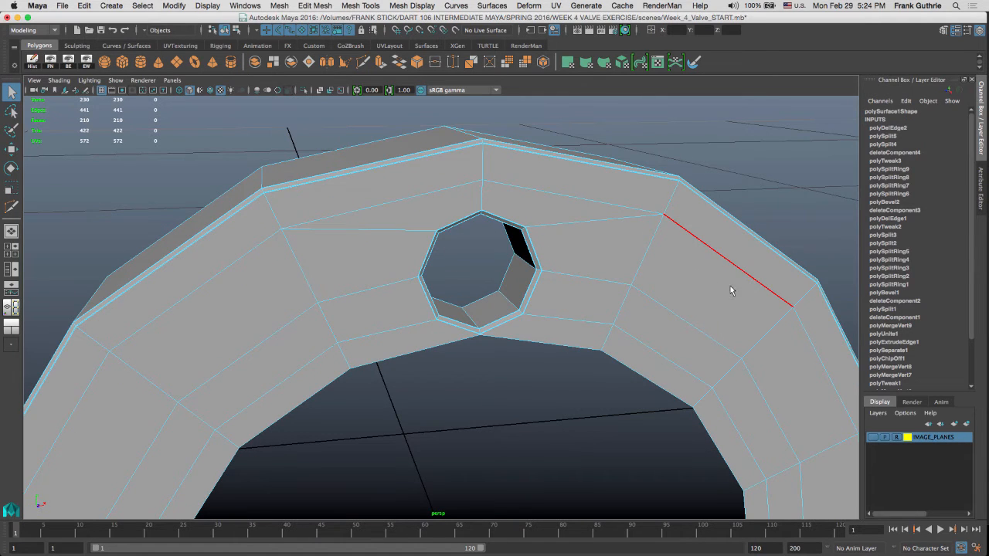
Step: Delete all the ring's faces except the two radial segments surrounding the bolt hole
{"action": "right_click_drag", "start_coordinate": [732, 291], "coordinate": [283, 247], "text": "alt"}
{"action": "middle_click_drag", "start_coordinate": [501, 235], "coordinate": [490, 166], "text": "alt"}
{"action": "mouse_move", "coordinate": [520, 223]}
{"action": "left_mouse_down", "text": "alt"}
{"action": "mouse_move", "coordinate": [508, 221]}
{"action": "mouse_move", "coordinate": [515, 225]}
{"action": "left_mouse_up", "text": "alt"}
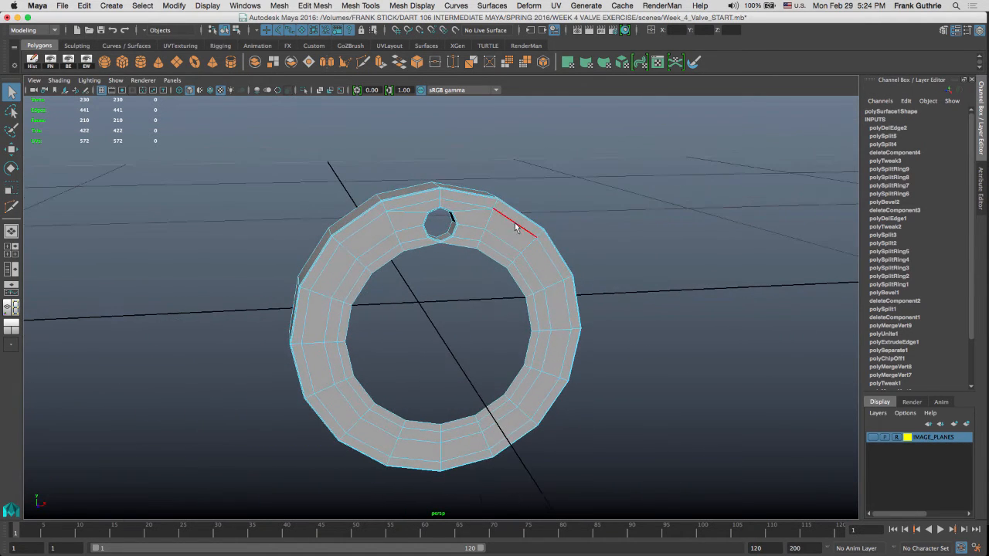
{"action": "right_click_drag", "start_coordinate": [516, 224], "coordinate": [514, 256]}
{"action": "left_click_drag", "start_coordinate": [516, 192], "coordinate": [617, 410]}
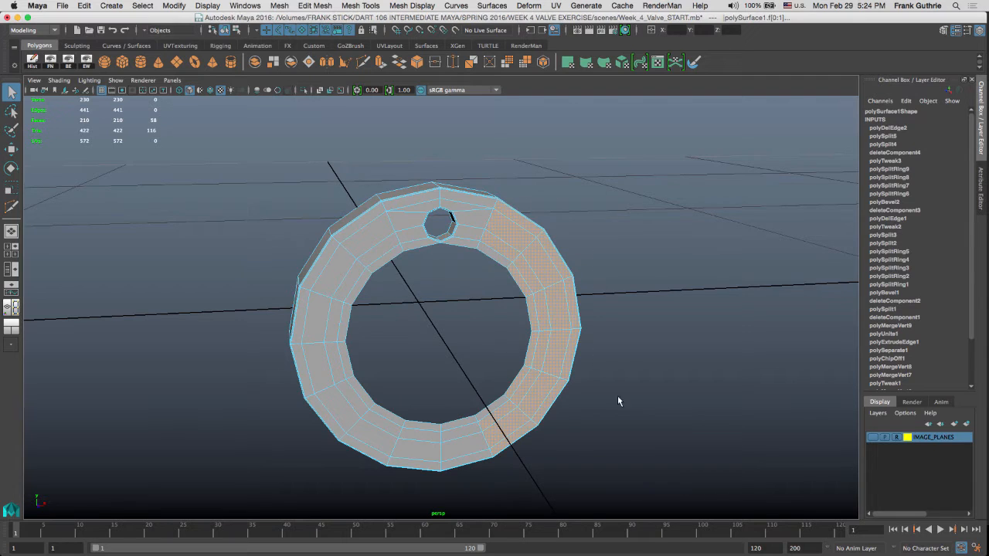
{"action": "key", "text": "Delete"}
{"action": "left_click_drag", "start_coordinate": [608, 299], "coordinate": [183, 519]}
{"action": "key", "text": "Delete"}
{"action": "left_click_drag", "start_coordinate": [378, 207], "coordinate": [242, 333]}
{"action": "key", "text": "Delete"}
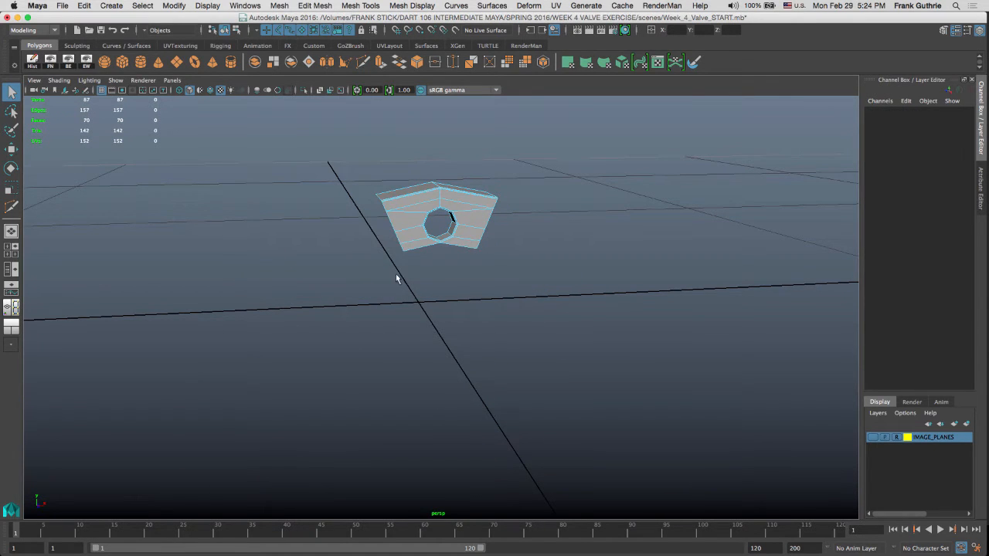
Step: Select the vertices at the bolt hole's lower tip, where it nearly meets the ring's inner edge, and frame them
{"action": "left_click_drag", "start_coordinate": [400, 252], "coordinate": [403, 207], "text": "alt"}
{"action": "right_click_drag", "start_coordinate": [403, 207], "coordinate": [434, 195], "text": "alt"}
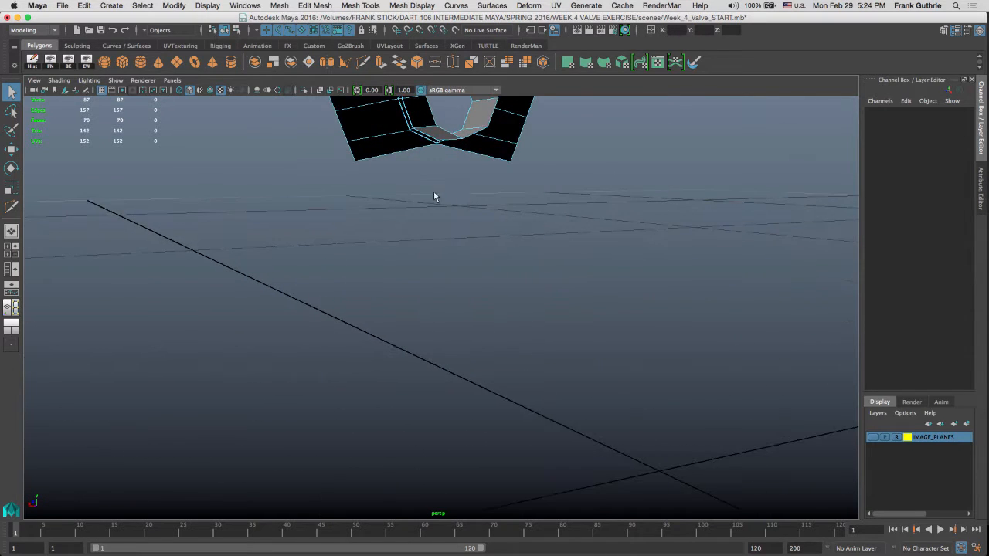
{"action": "left_click_drag", "start_coordinate": [434, 194], "coordinate": [640, 214], "text": "alt"}
{"action": "middle_click_drag", "start_coordinate": [499, 208], "coordinate": [523, 313], "text": "alt"}
{"action": "left_click_drag", "start_coordinate": [429, 235], "coordinate": [460, 213], "text": "alt"}
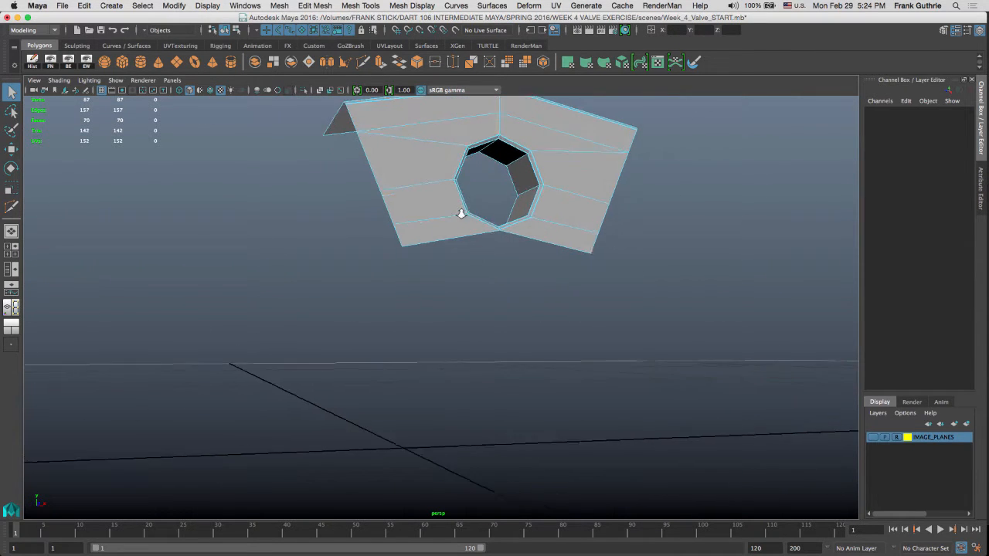
{"action": "right_click_drag", "start_coordinate": [460, 212], "coordinate": [591, 211], "text": "alt"}
{"action": "middle_click_drag", "start_coordinate": [591, 211], "coordinate": [527, 298], "text": "alt"}
{"action": "right_click_drag", "start_coordinate": [396, 253], "coordinate": [669, 271], "text": "alt"}
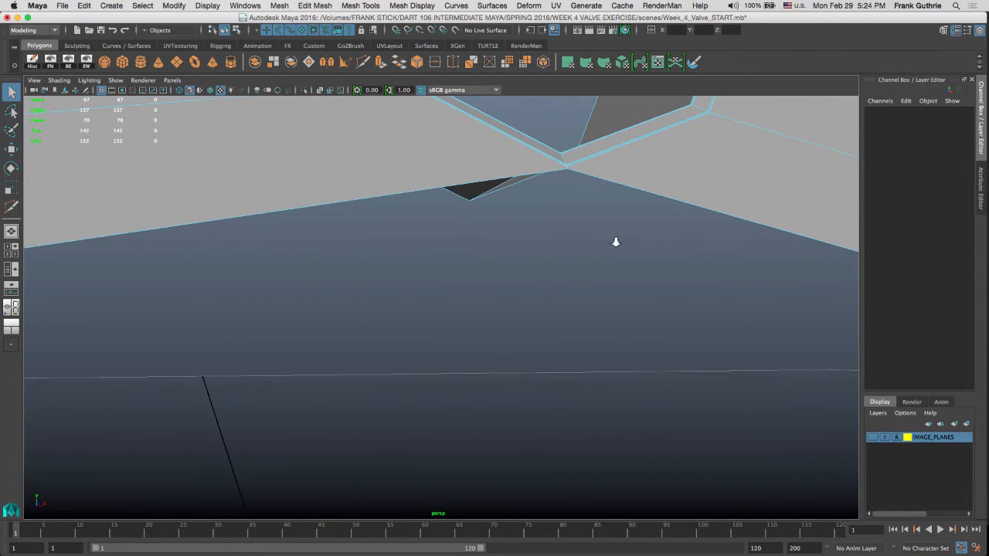
{"action": "right_click_drag", "start_coordinate": [616, 243], "coordinate": [517, 231], "text": "alt"}
{"action": "left_click_drag", "start_coordinate": [550, 193], "coordinate": [580, 208], "text": "alt"}
{"action": "right_click_drag", "start_coordinate": [580, 208], "coordinate": [433, 234], "text": "alt"}
{"action": "middle_click_drag", "start_coordinate": [551, 216], "coordinate": [493, 278], "text": "alt"}
{"action": "left_click_drag", "start_coordinate": [501, 226], "coordinate": [565, 222], "text": "alt"}
{"action": "right_click_drag", "start_coordinate": [565, 221], "coordinate": [180, 214], "text": "alt"}
{"action": "right_click_drag", "start_coordinate": [483, 247], "coordinate": [437, 251]}
{"action": "left_click", "coordinate": [435, 301]}
{"action": "key", "text": "f"}
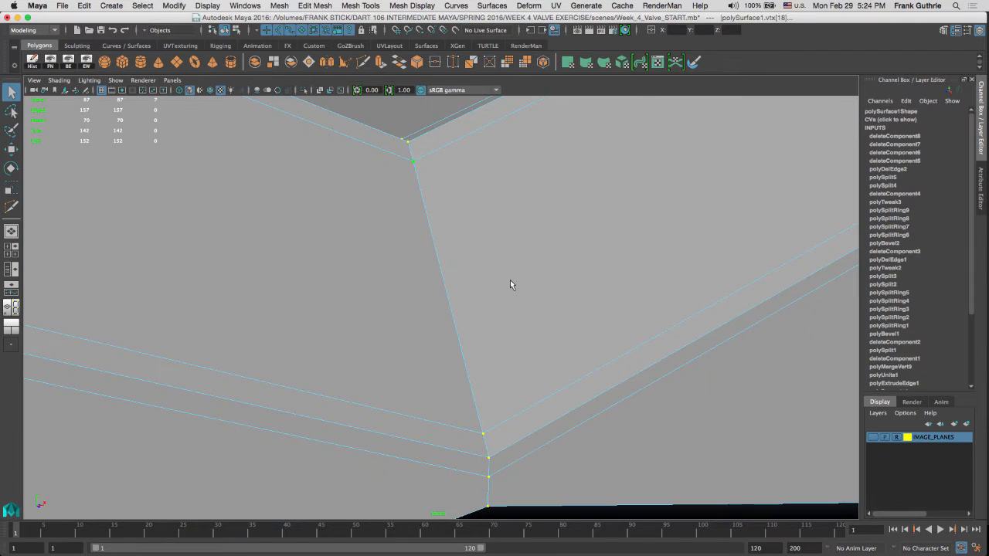
Step: Snap the ring's inner-edge vertex below the bolt hole onto the lowest vertex of the hole's outer border
{"action": "left_click_drag", "start_coordinate": [532, 308], "coordinate": [536, 285], "text": "alt"}
{"action": "right_click_drag", "start_coordinate": [577, 294], "coordinate": [452, 287], "text": "alt"}
{"action": "right_click_drag", "start_coordinate": [452, 322], "coordinate": [551, 325], "text": "alt"}
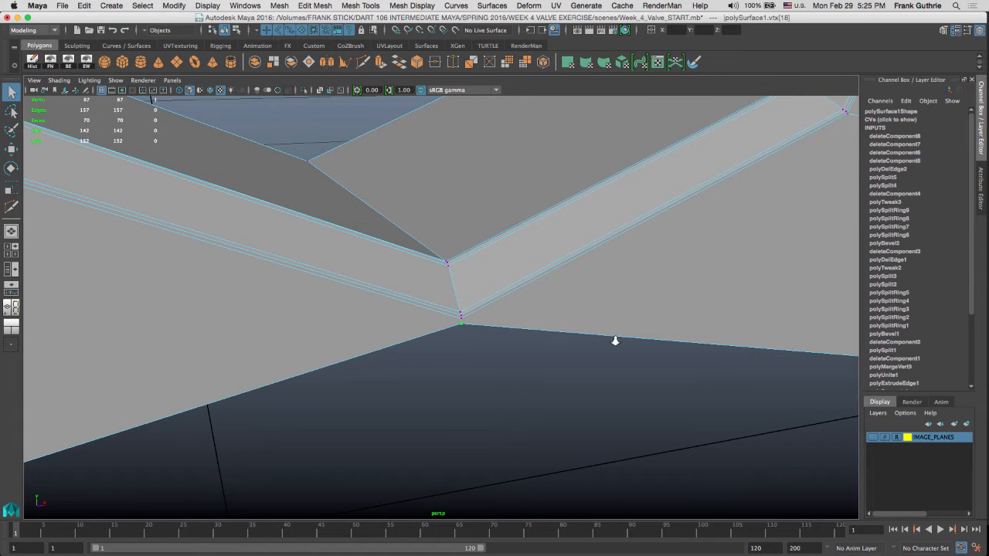
{"action": "mouse_move", "coordinate": [614, 338]}
{"action": "right_mouse_down", "text": "alt"}
{"action": "mouse_move", "coordinate": [433, 327]}
{"action": "mouse_move", "coordinate": [309, 349]}
{"action": "mouse_move", "coordinate": [454, 325]}
{"action": "mouse_move", "coordinate": [978, 364]}
{"action": "right_mouse_up", "text": "alt"}
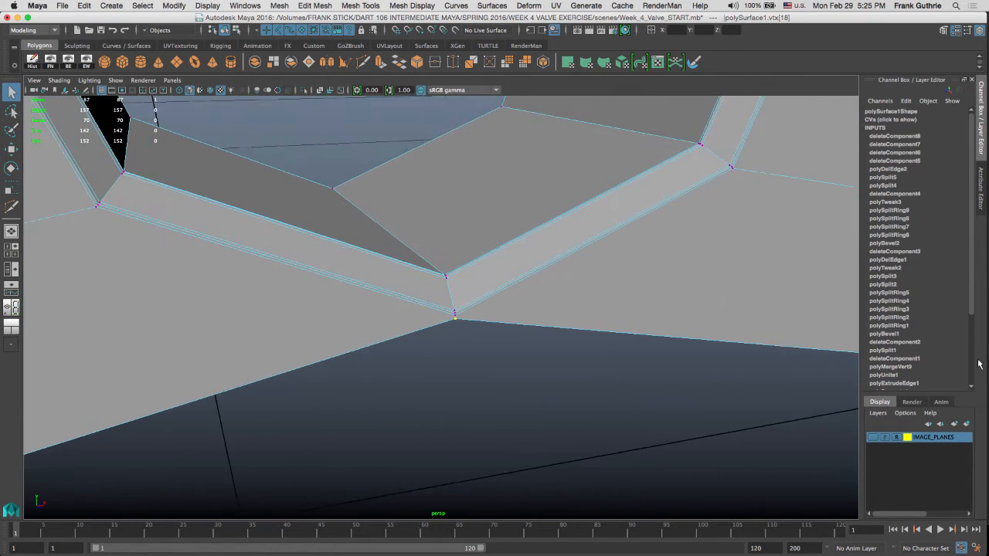
{"action": "right_click_drag", "start_coordinate": [449, 294], "coordinate": [885, 334], "text": "alt"}
{"action": "right_click_drag", "start_coordinate": [502, 343], "coordinate": [746, 318], "text": "alt"}
{"action": "left_click_drag", "start_coordinate": [503, 289], "coordinate": [564, 291], "text": "alt"}
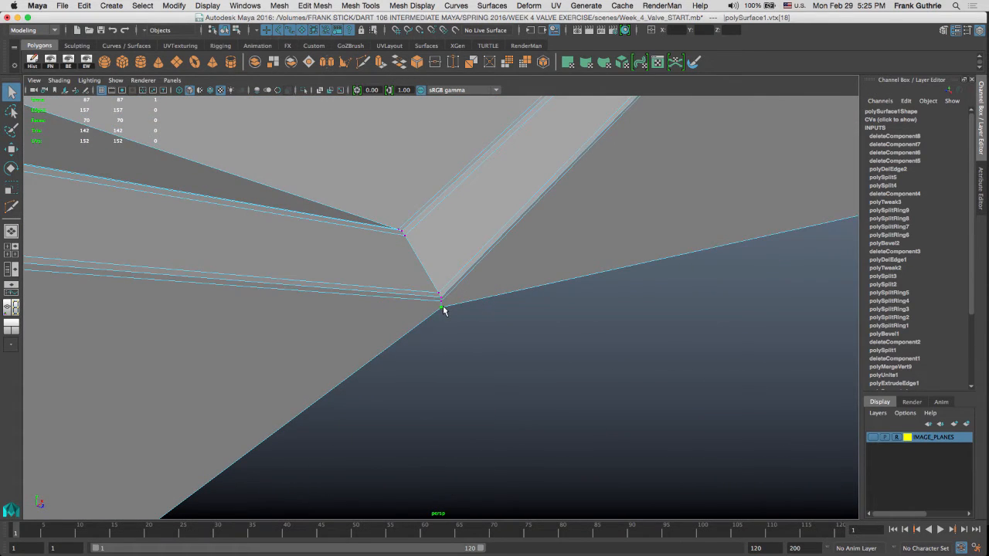
{"action": "key", "text": "w"}
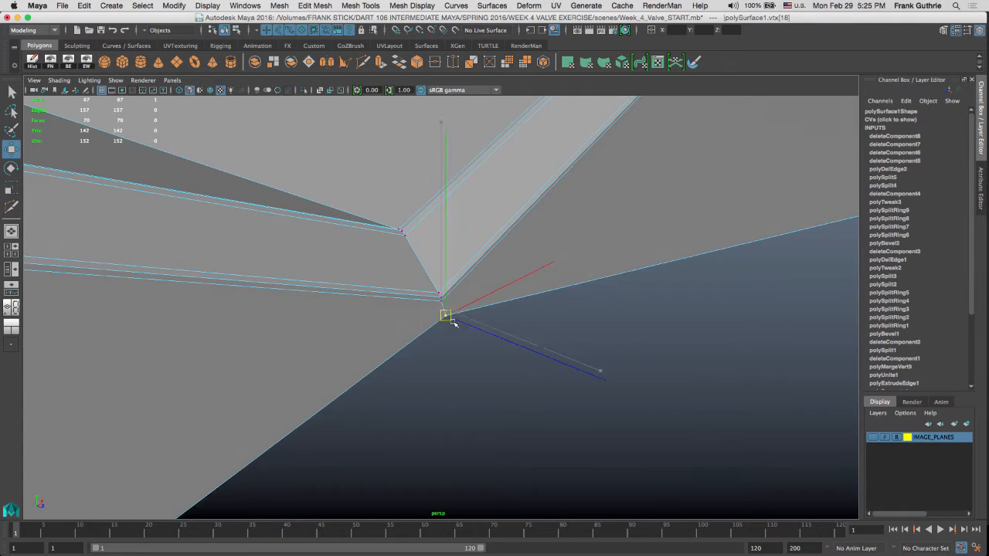
{"action": "left_click_drag", "start_coordinate": [448, 313], "coordinate": [498, 324]}
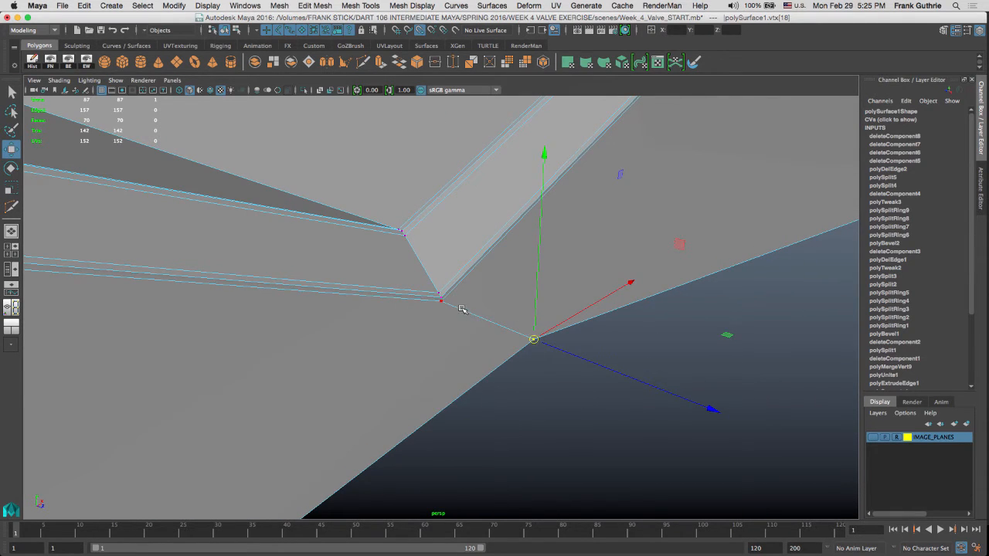
{"action": "middle_click_drag", "start_coordinate": [455, 307], "coordinate": [448, 303]}
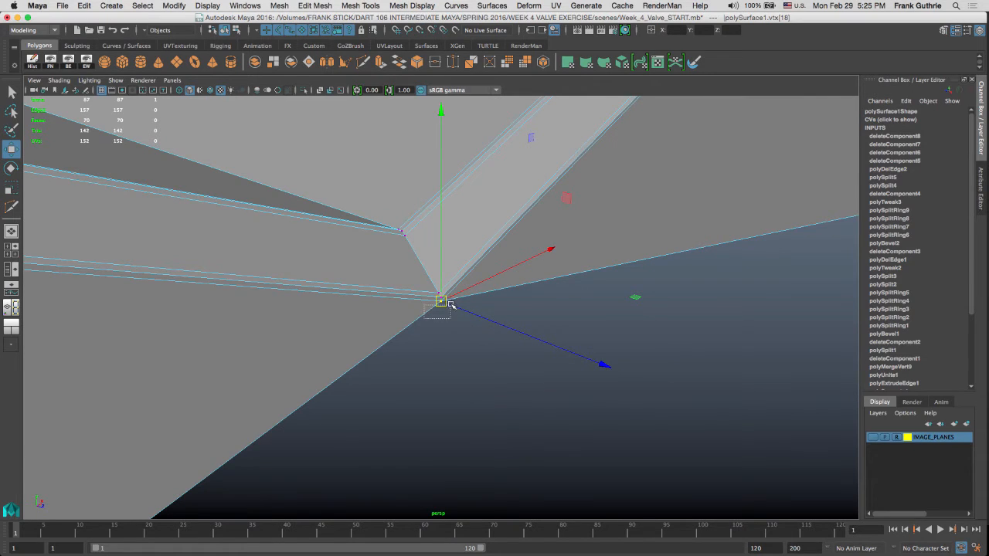
Step: Select the coincident vertices at the bolt hole's lower tip and merge them with Merge to Center
{"action": "left_click_drag", "start_coordinate": [452, 300], "coordinate": [452, 300]}
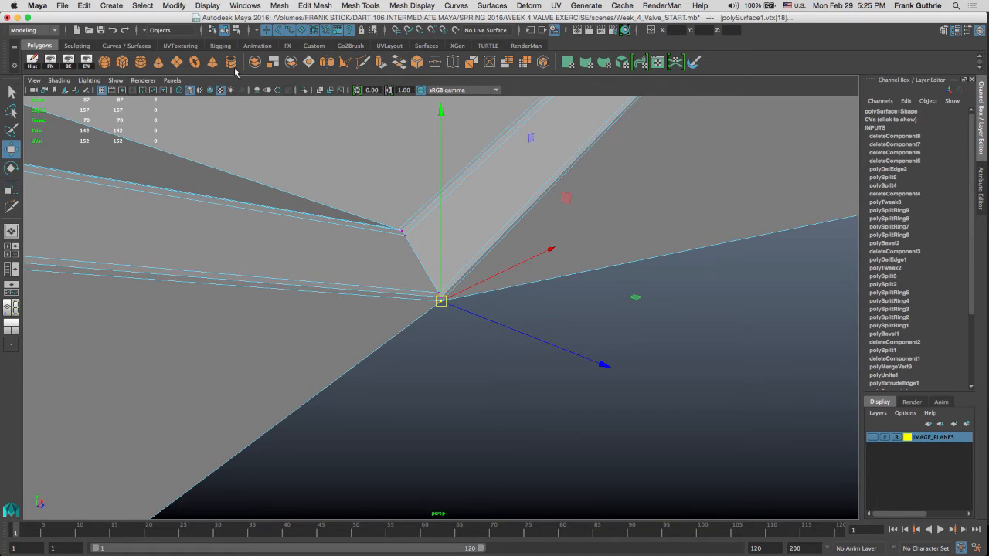
{"action": "left_click", "coordinate": [314, 7]}
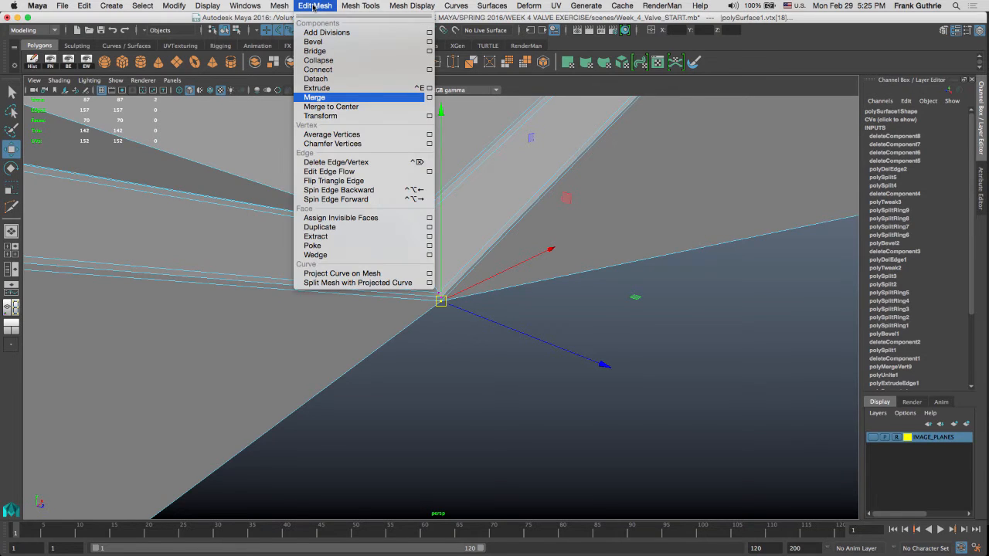
{"action": "left_click", "coordinate": [320, 106]}
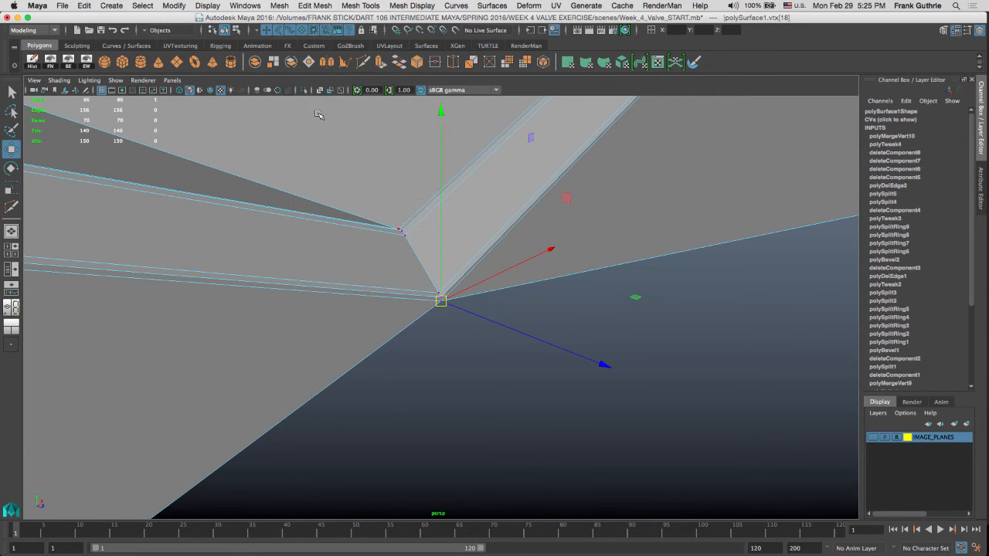
Step: Select the segment's two inner border edges that meet below the bolt hole and extrude them
{"action": "right_click_drag", "start_coordinate": [627, 284], "coordinate": [115, 296], "text": "alt"}
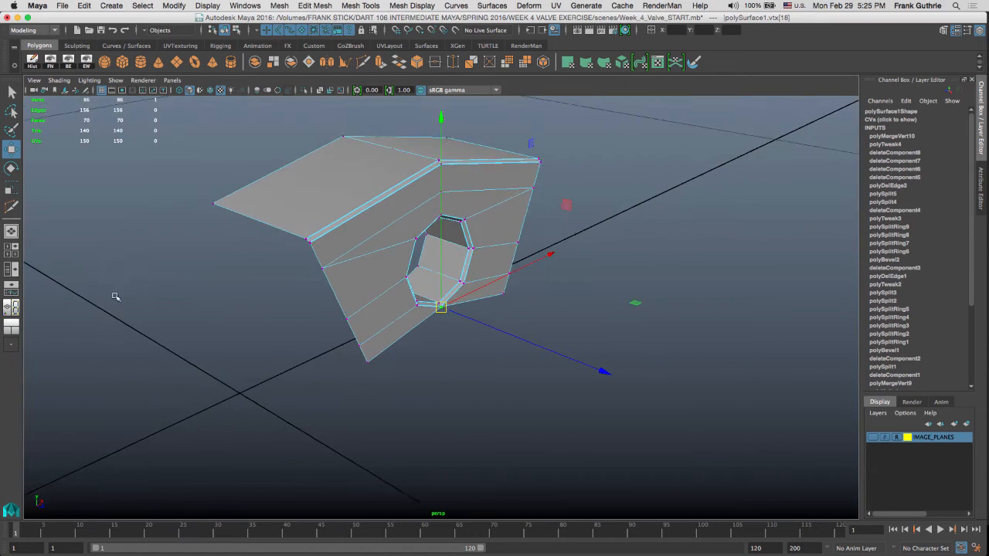
{"action": "left_click_drag", "start_coordinate": [115, 296], "coordinate": [373, 312], "text": "alt"}
{"action": "right_click_drag", "start_coordinate": [373, 311], "coordinate": [561, 323], "text": "alt"}
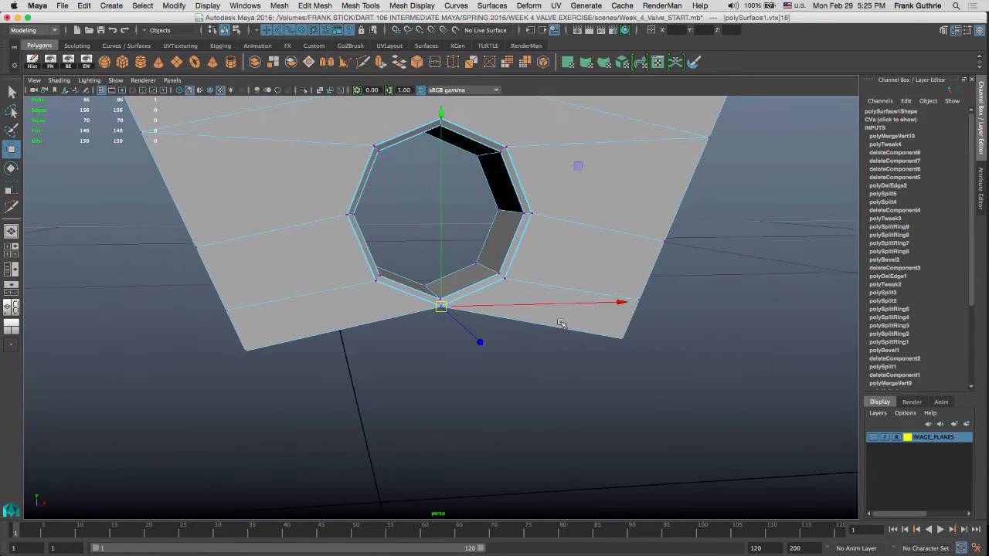
{"action": "right_click_drag", "start_coordinate": [357, 321], "coordinate": [358, 221]}
{"action": "left_click", "coordinate": [344, 329]}
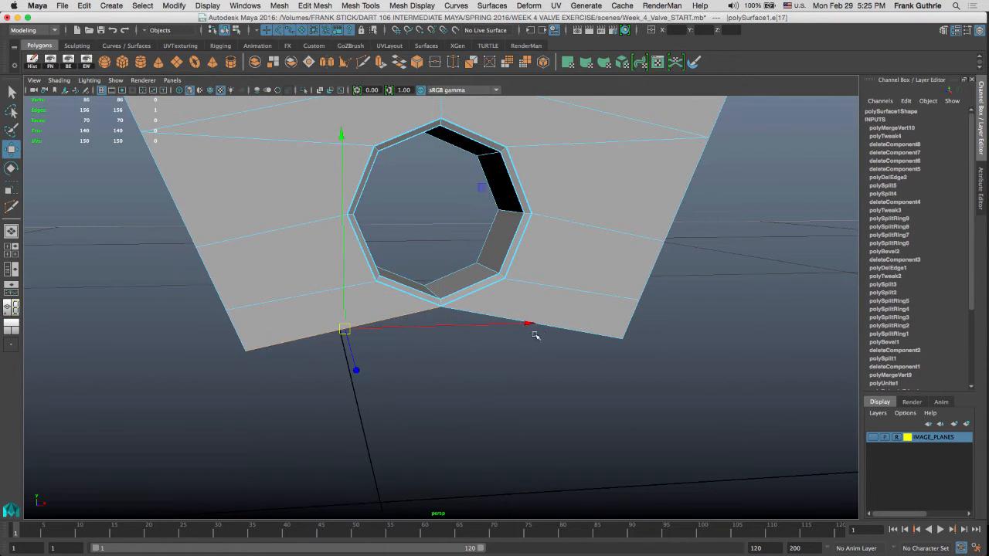
{"action": "left_click", "coordinate": [534, 335], "text": "shift"}
{"action": "key", "text": "e"}
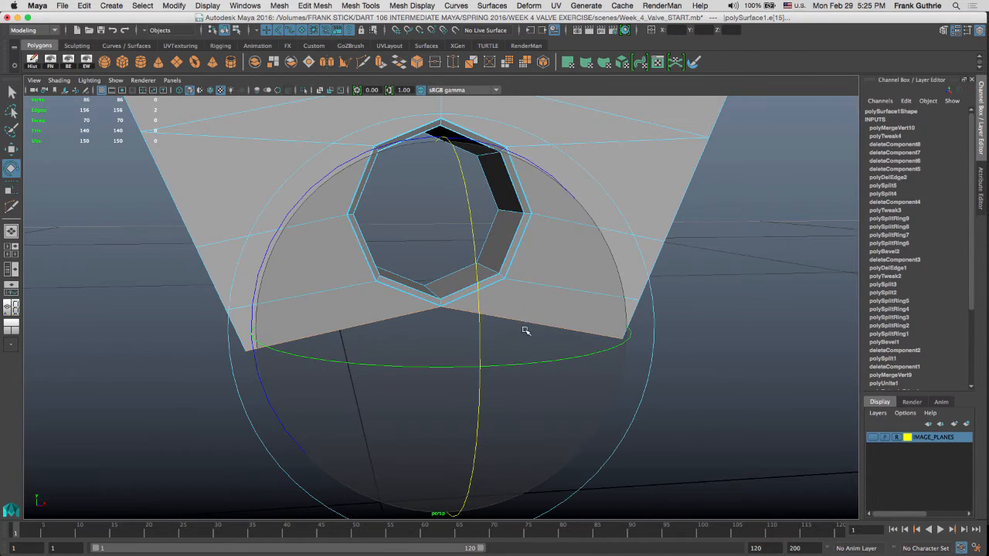
{"action": "key", "text": "q"}
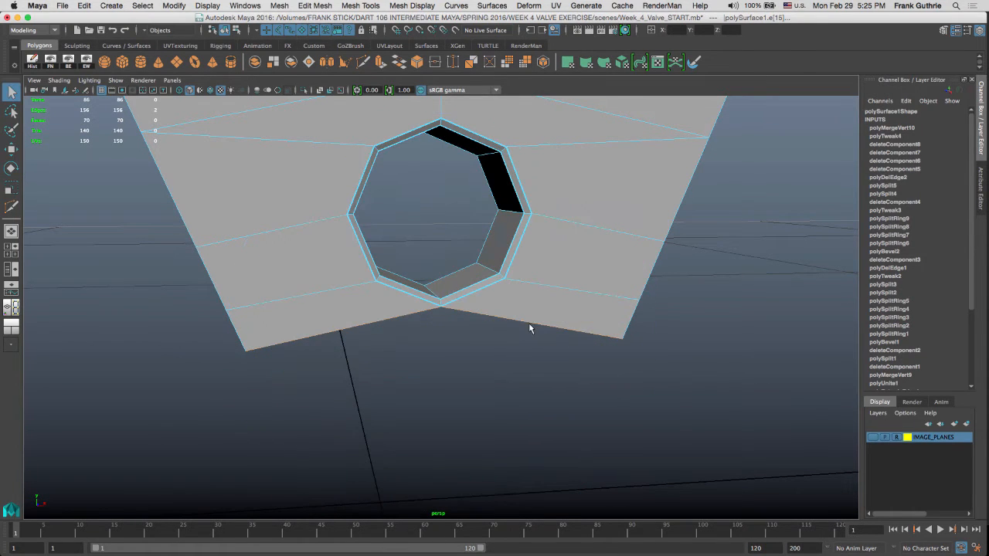
{"action": "right_click_drag", "start_coordinate": [528, 315], "coordinate": [530, 341], "text": "shift"}
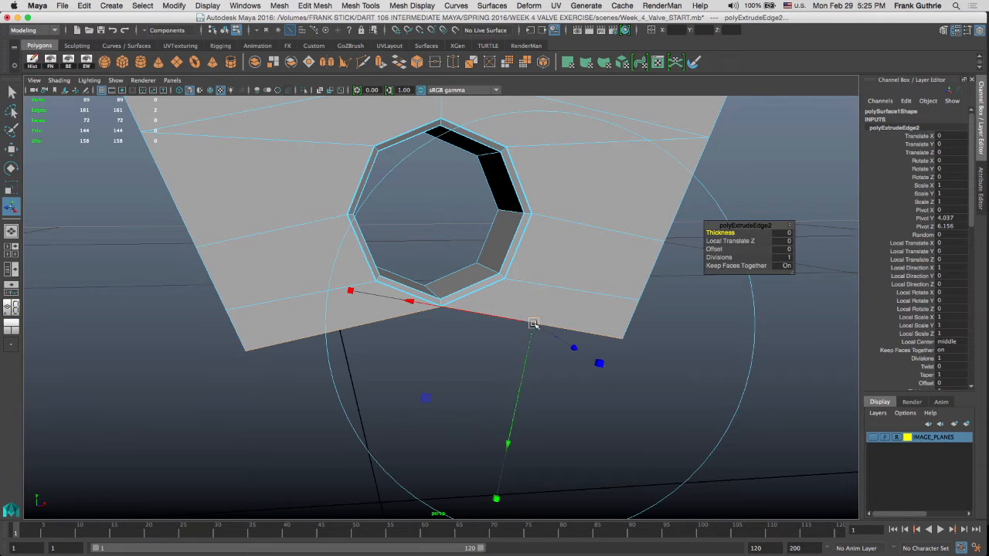
Step: Try offsetting the extruded edges inward by 0.305 in local Y and check the strip in perspective
{"action": "left_click_drag", "start_coordinate": [508, 442], "coordinate": [497, 476]}
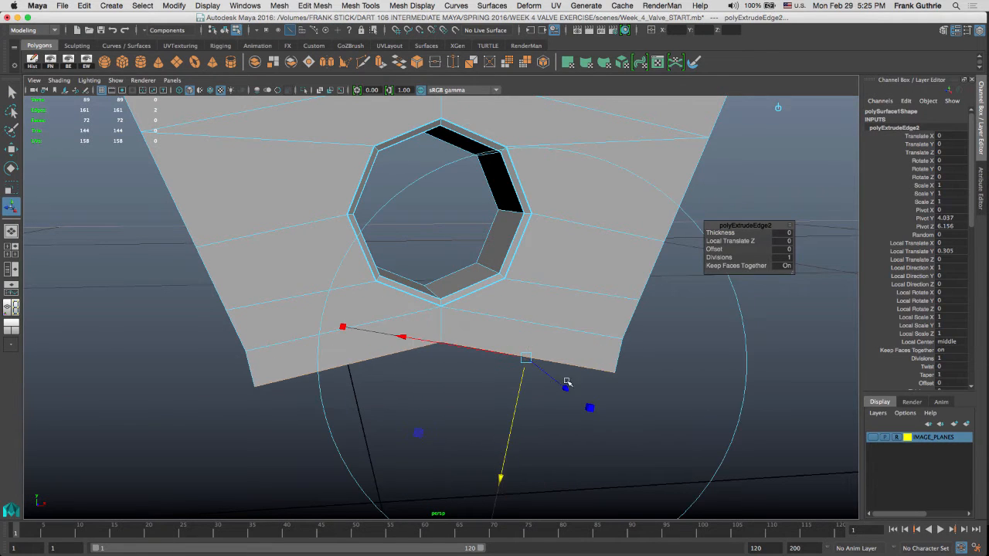
{"action": "right_click_drag", "start_coordinate": [568, 374], "coordinate": [441, 233], "text": "alt"}
{"action": "left_click_drag", "start_coordinate": [442, 233], "coordinate": [399, 461], "text": "alt"}
{"action": "key", "text": "ctrl+z"}
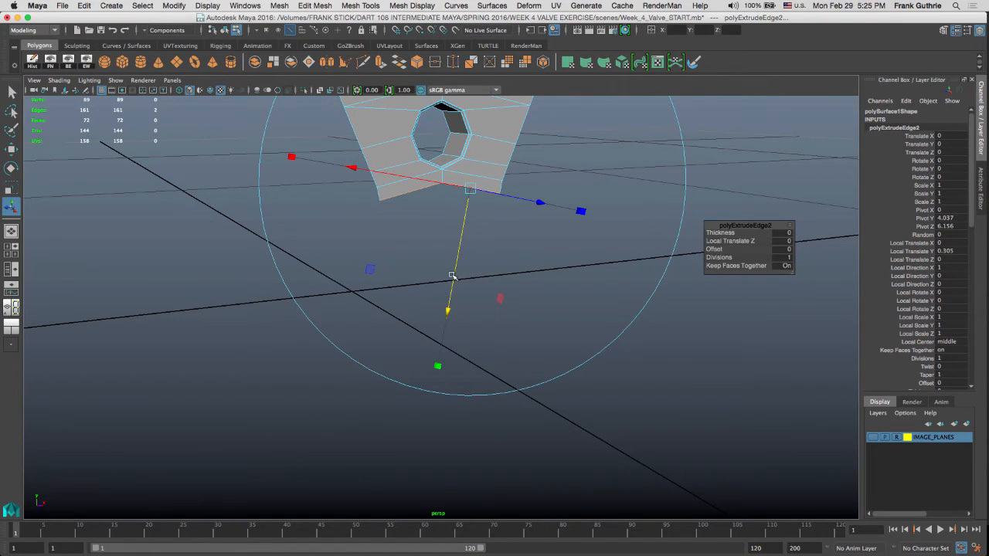
Step: Undo the inward offset and, in the front view, snap the extruded edges' scale pivot to the ring's center at the grid origin
{"action": "key", "text": "space"}
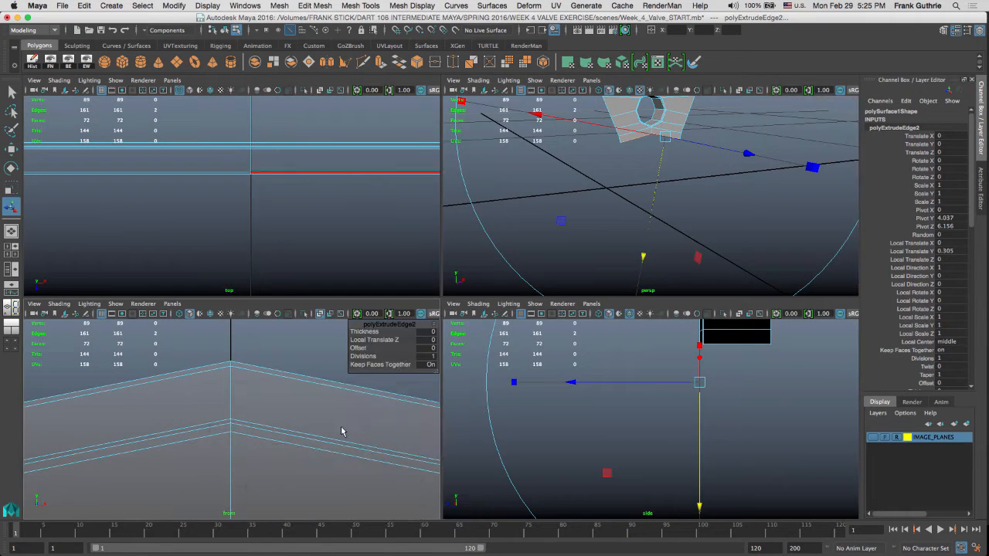
{"action": "key", "text": "space"}
{"action": "right_click_drag", "start_coordinate": [575, 303], "coordinate": [533, 244], "text": "alt"}
{"action": "middle_click_drag", "start_coordinate": [533, 245], "coordinate": [518, 278], "text": "alt"}
{"action": "key", "text": "r"}
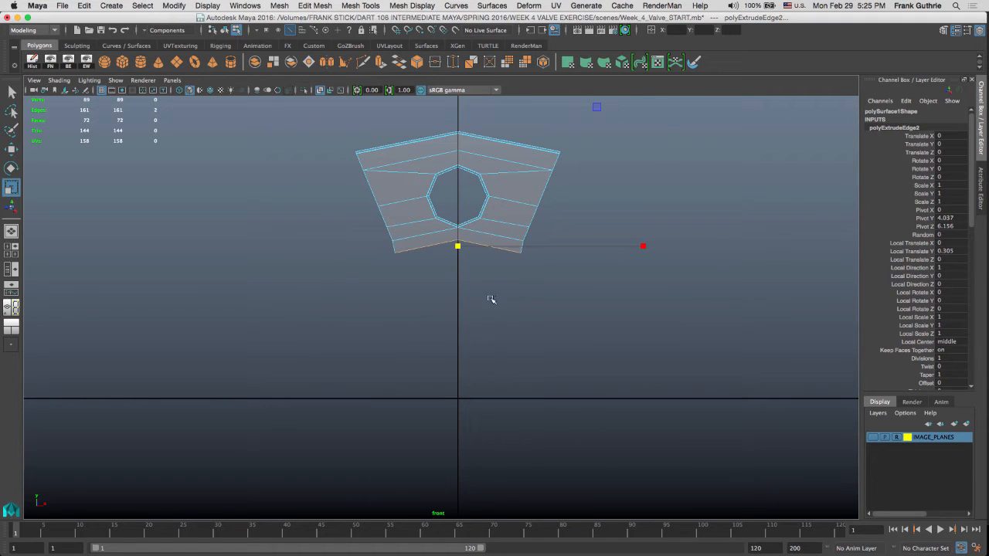
{"action": "key", "text": "super+z"}
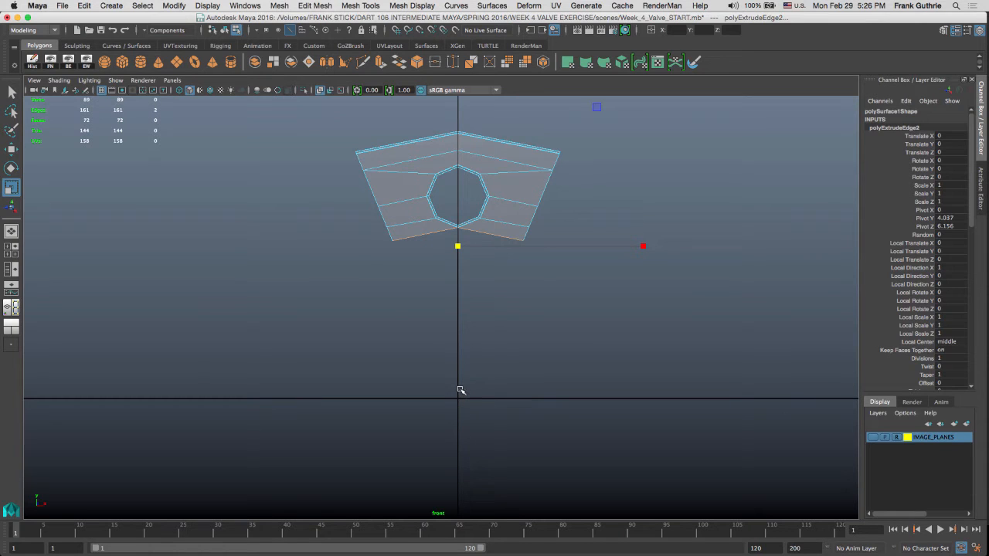
{"action": "key", "text": "d"}
{"action": "middle_click_drag", "start_coordinate": [505, 288], "coordinate": [508, 330], "text": "alt"}
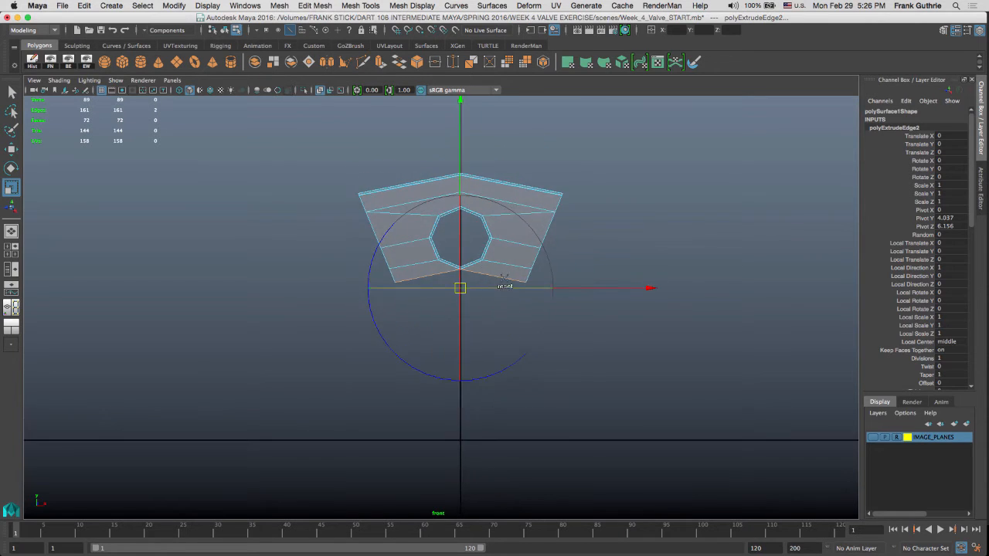
{"action": "key", "text": "v"}
{"action": "left_click_drag", "start_coordinate": [461, 174], "coordinate": [509, 416]}
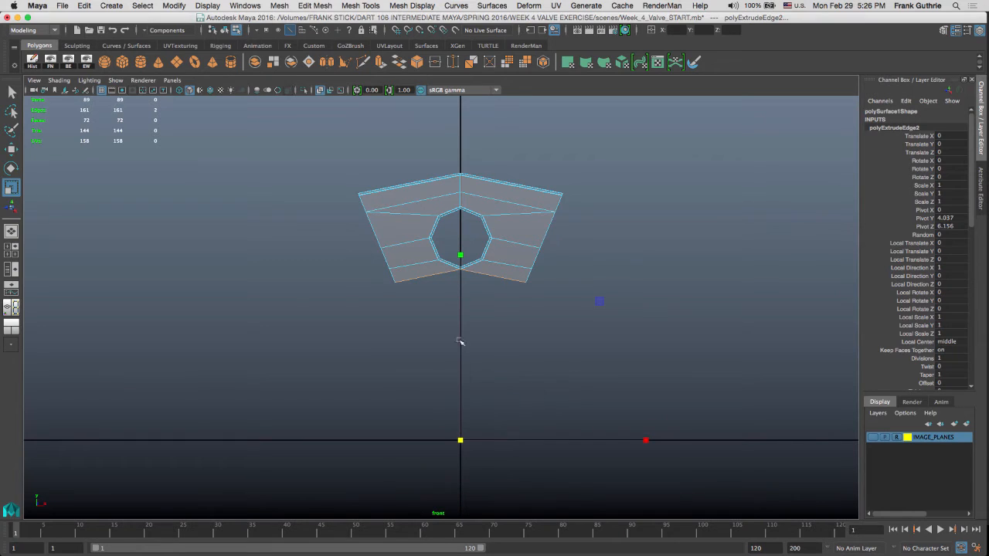
Step: Try scaling the extruded edges uniformly almost all the way to the ring's center, and undo the scaling
{"action": "key", "text": "space"}
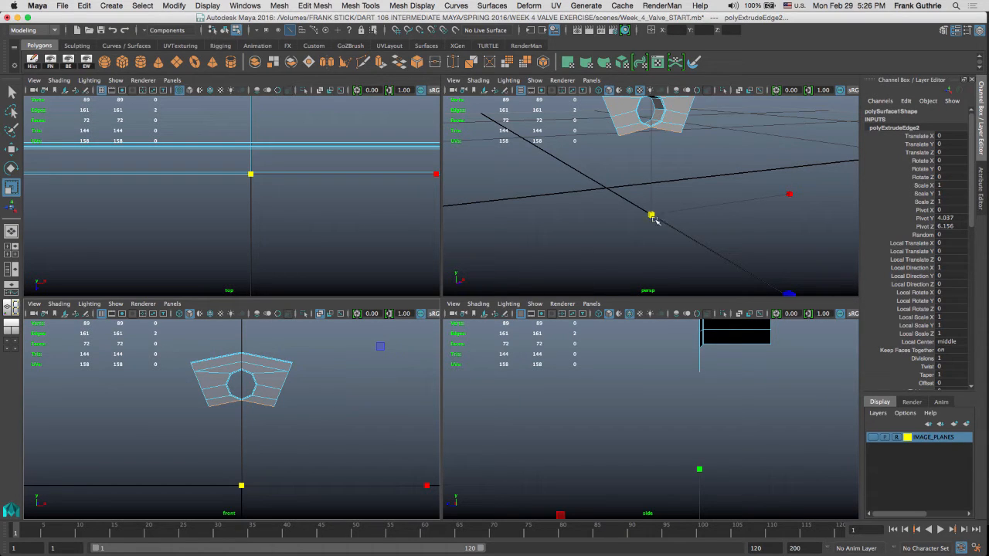
{"action": "left_click_drag", "start_coordinate": [651, 214], "coordinate": [568, 206]}
{"action": "key", "text": "space"}
{"action": "key", "text": "space"}
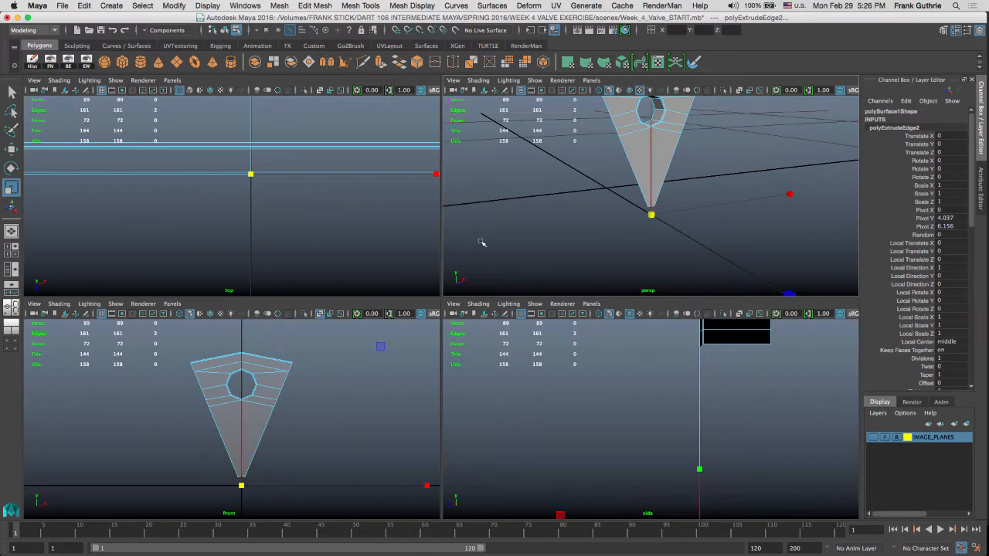
{"action": "key", "text": "space"}
{"action": "key", "text": "f"}
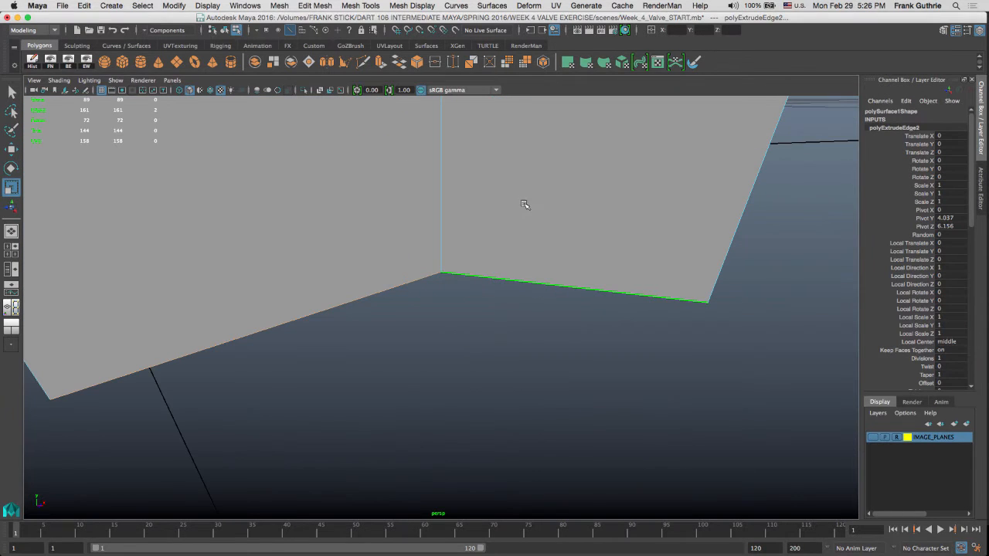
{"action": "key", "text": "ctrl+z"}
{"action": "key", "text": "ctrl+z"}
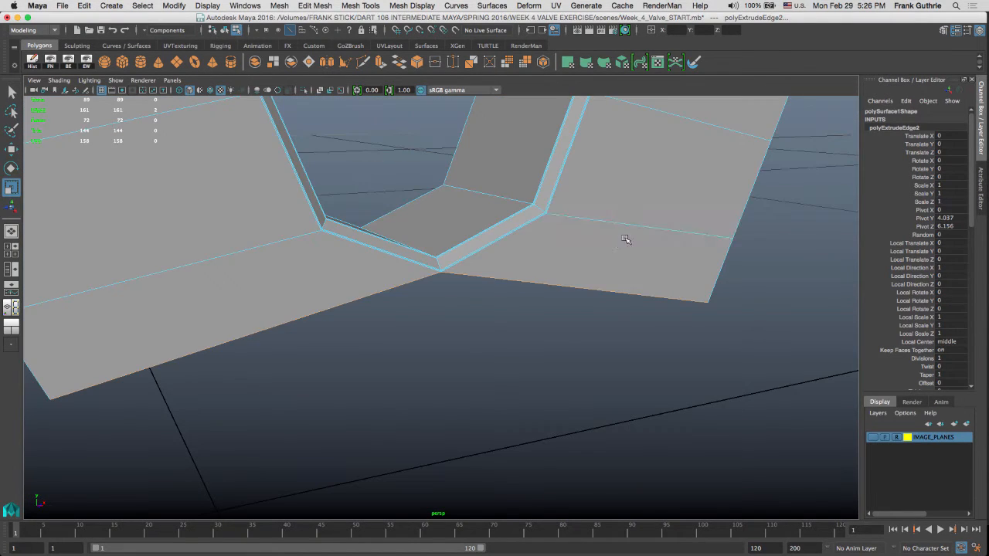
Step: Scale the extruded edges slightly toward the ring's center to form a narrow strip of faces below the bolt hole
{"action": "mouse_move", "coordinate": [623, 238]}
{"action": "left_mouse_down", "text": "alt"}
{"action": "mouse_move", "coordinate": [642, 221]}
{"action": "mouse_move", "coordinate": [639, 232]}
{"action": "left_mouse_up", "text": "alt"}
{"action": "middle_click_drag", "start_coordinate": [638, 233], "coordinate": [625, 237]}
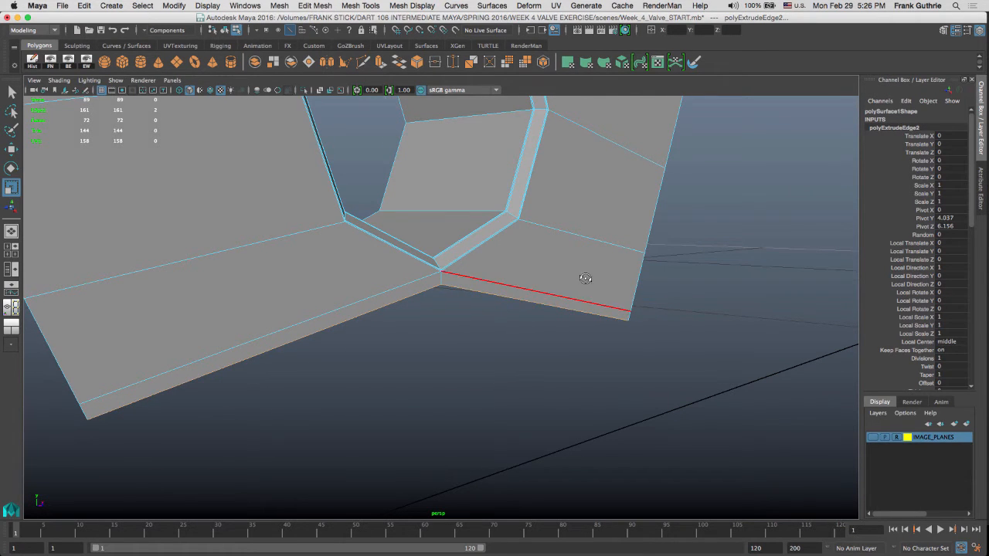
{"action": "left_click_drag", "start_coordinate": [585, 276], "coordinate": [439, 308], "text": "alt"}
Step: Maximize the side view and make the IMAGE_PLANES layer visible as reference for the flange profile
{"action": "key", "text": "space"}
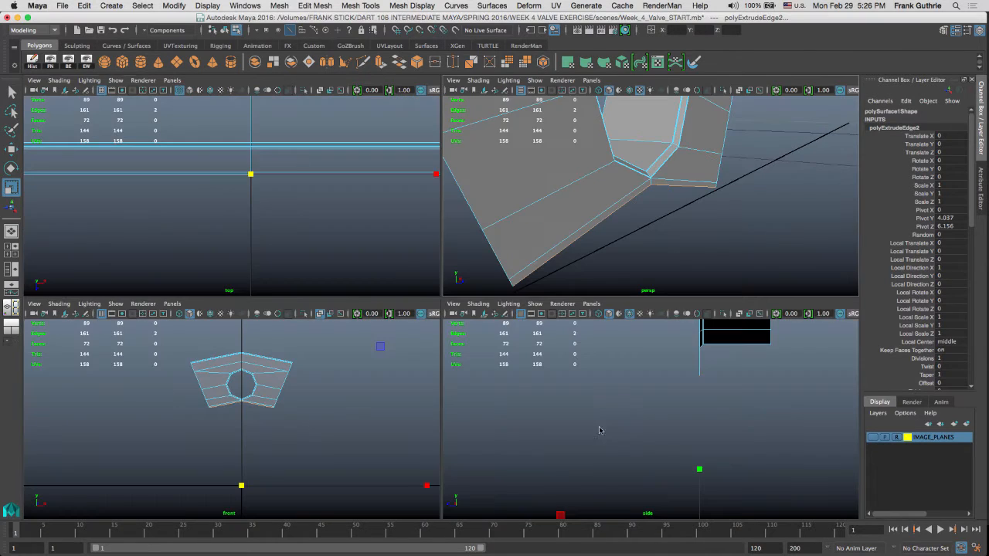
{"action": "key", "text": "space"}
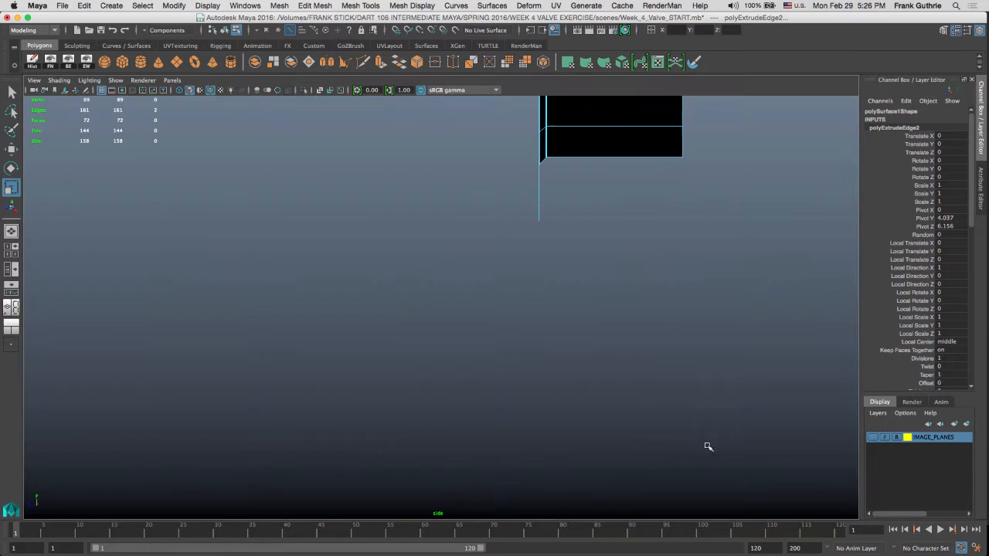
{"action": "left_click", "coordinate": [873, 437]}
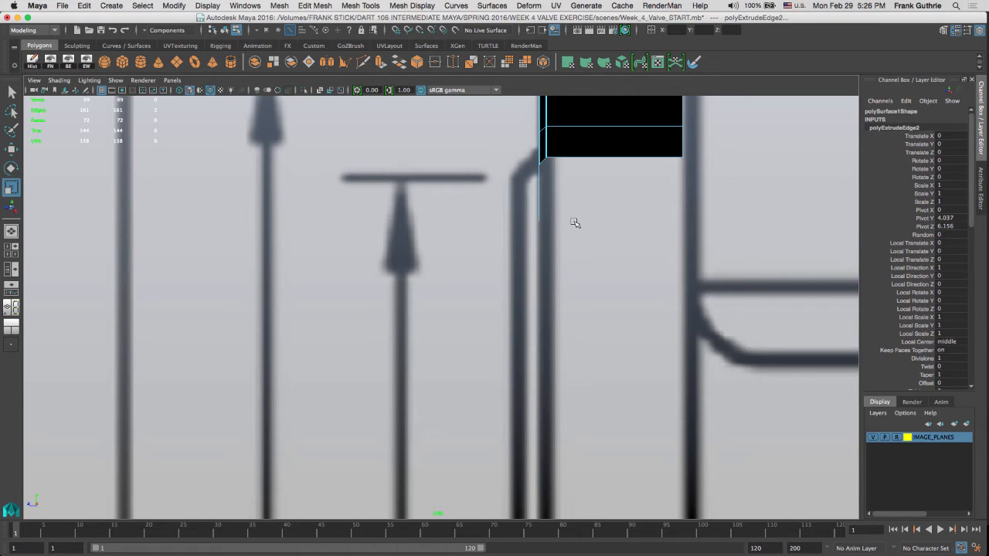
Step: Extrude the strip's inner edges 0.204 in local Z to match the raised lip in the side drawing, and check the result in perspective
{"action": "key", "text": "ctrl+e"}
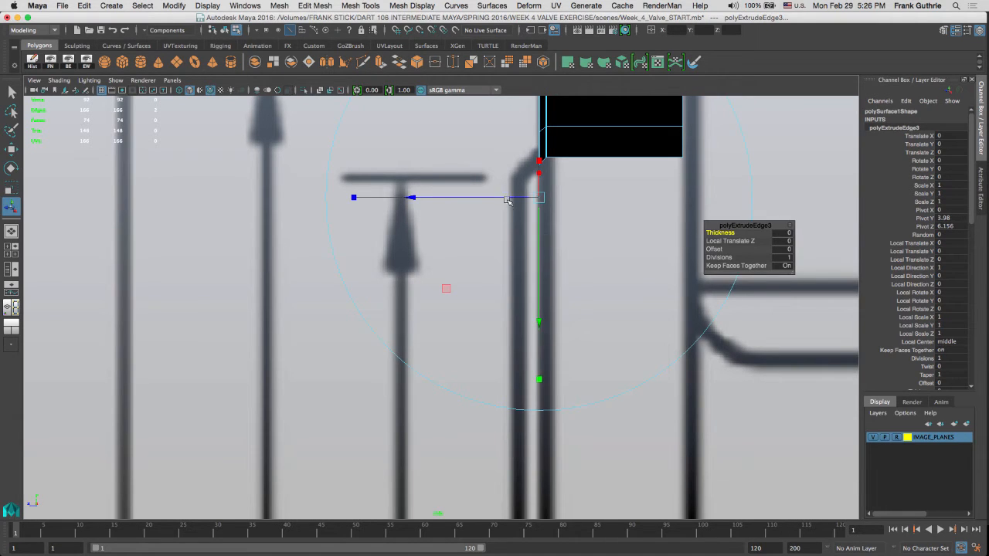
{"action": "left_click_drag", "start_coordinate": [511, 198], "coordinate": [478, 198]}
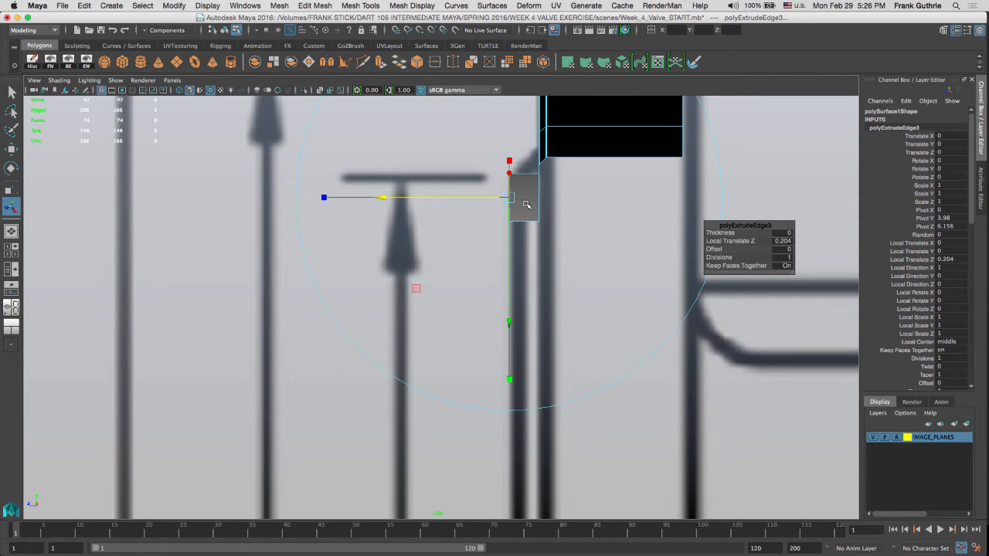
{"action": "middle_click_drag", "start_coordinate": [595, 157], "coordinate": [551, 312], "text": "alt"}
{"action": "middle_click_drag", "start_coordinate": [574, 204], "coordinate": [575, 272], "text": "alt"}
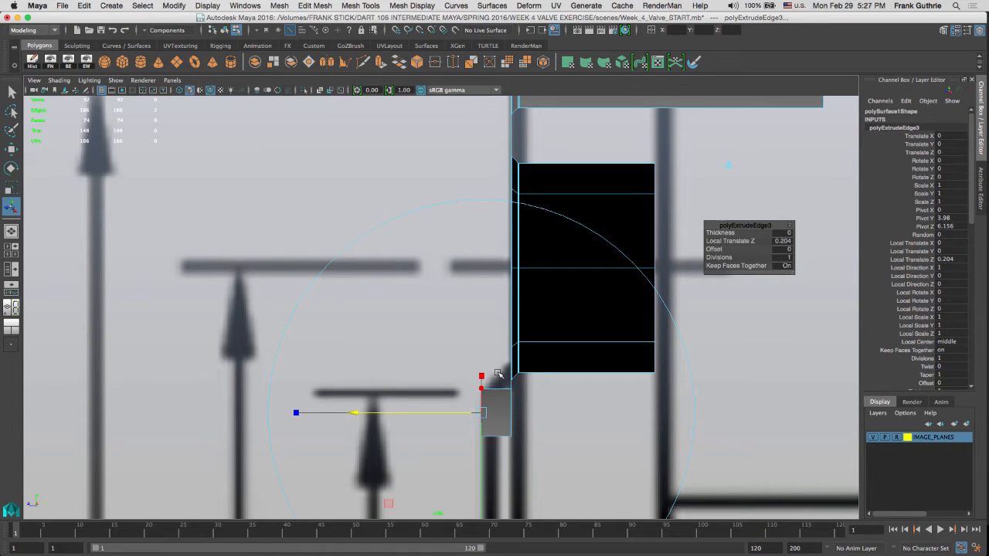
{"action": "key", "text": "space"}
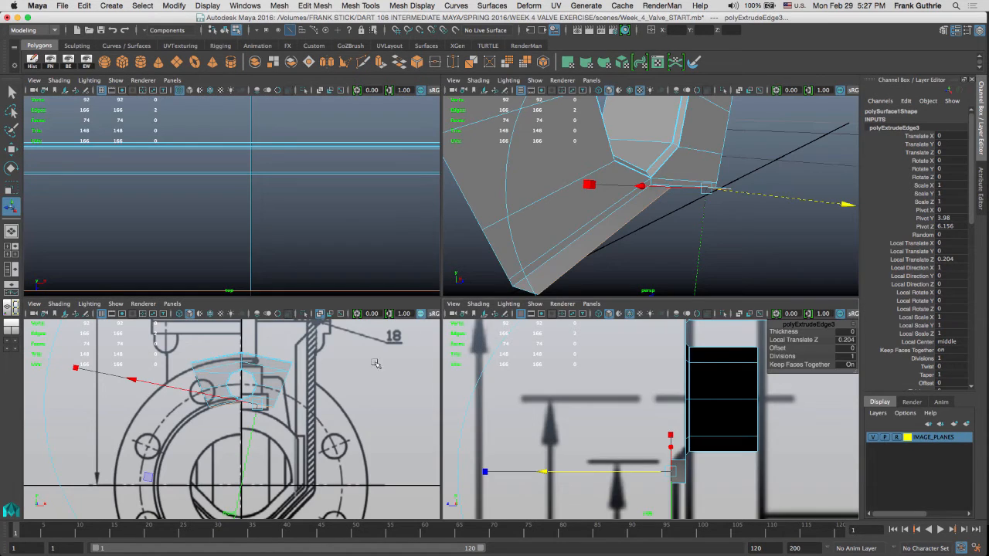
{"action": "key", "text": "space"}
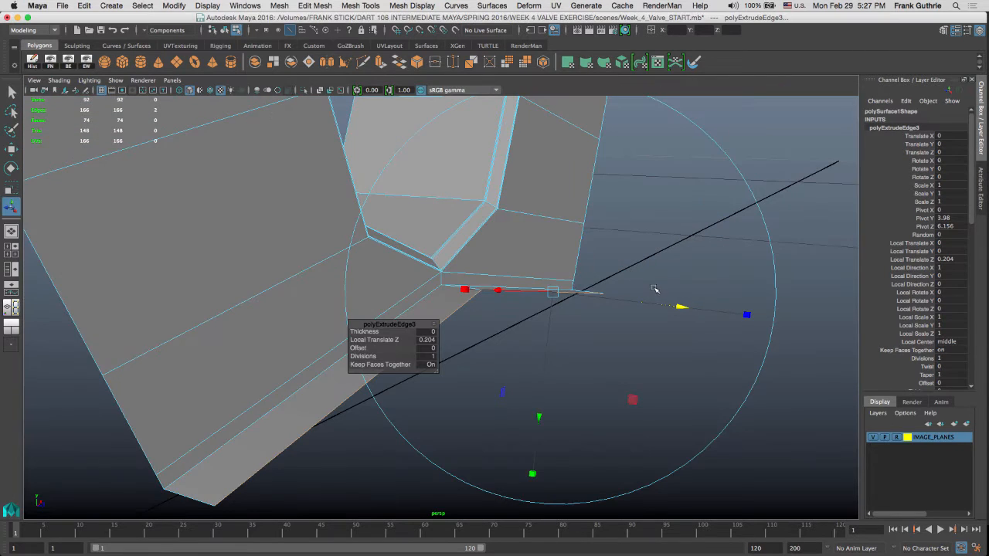
Step: Extrude the raised lip's inner edges again and move the scale pivot down to the ring's center
{"action": "right_click_drag", "start_coordinate": [652, 279], "coordinate": [463, 264], "text": "alt"}
{"action": "left_click_drag", "start_coordinate": [464, 265], "coordinate": [474, 345], "text": "alt"}
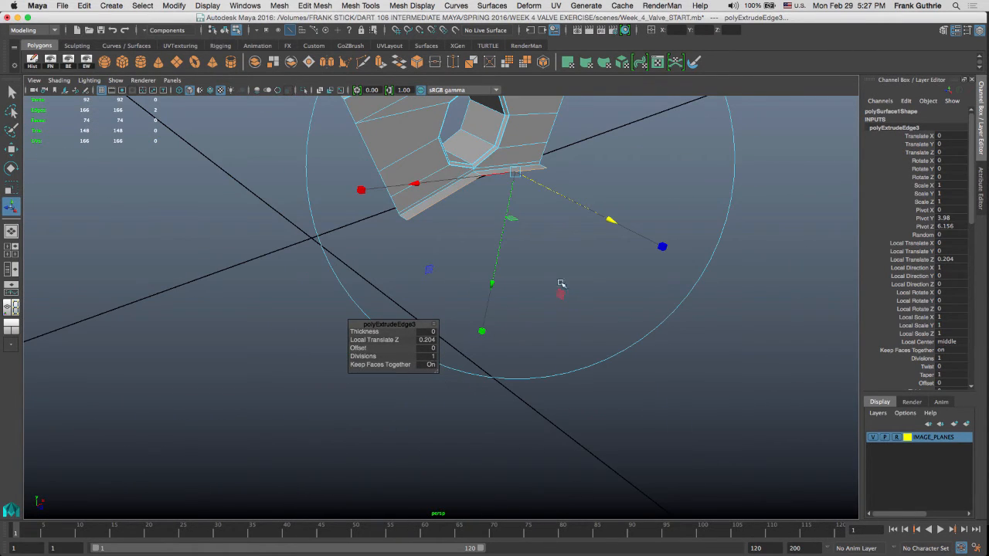
{"action": "left_click_drag", "start_coordinate": [562, 285], "coordinate": [414, 202], "text": "alt"}
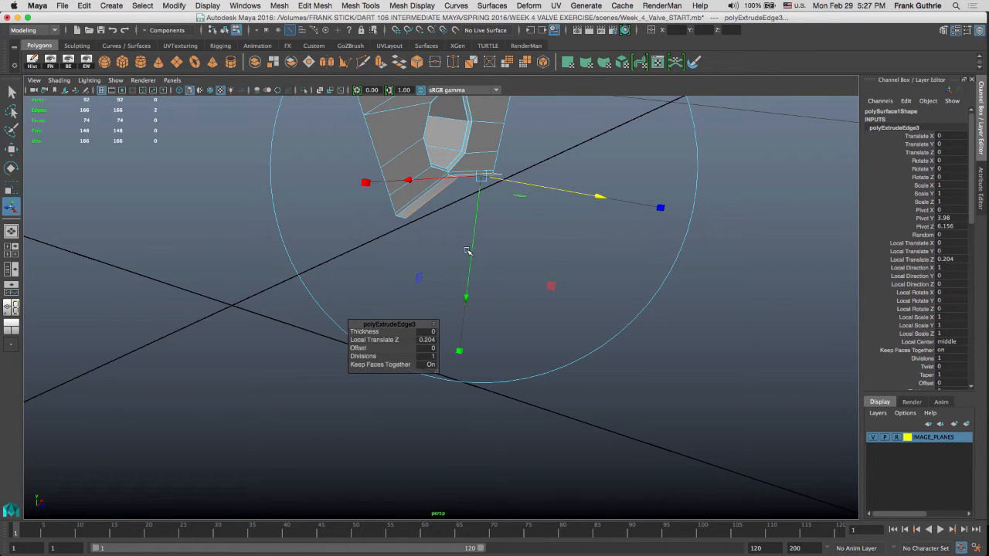
{"action": "key", "text": "ctrl+e"}
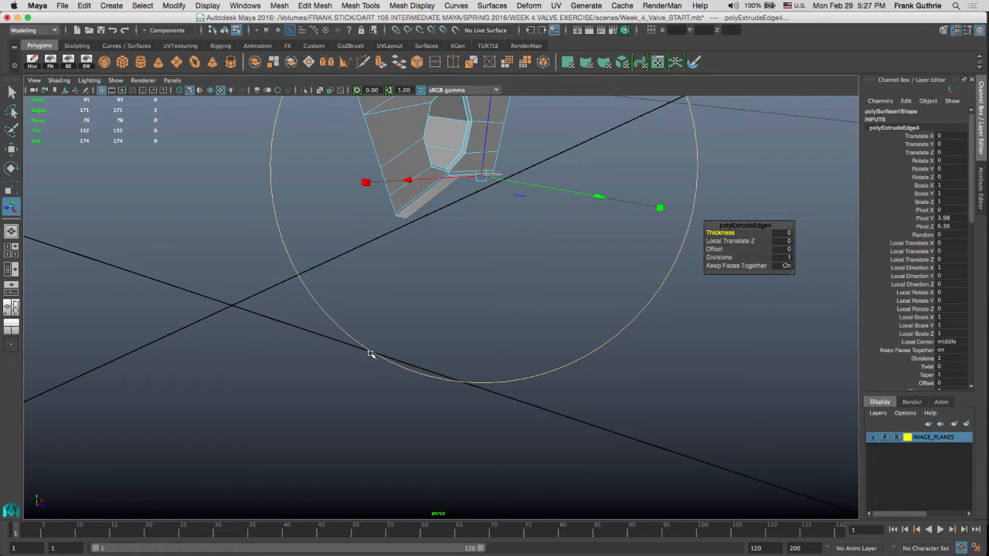
{"action": "key", "text": "r"}
{"action": "key", "text": "e"}
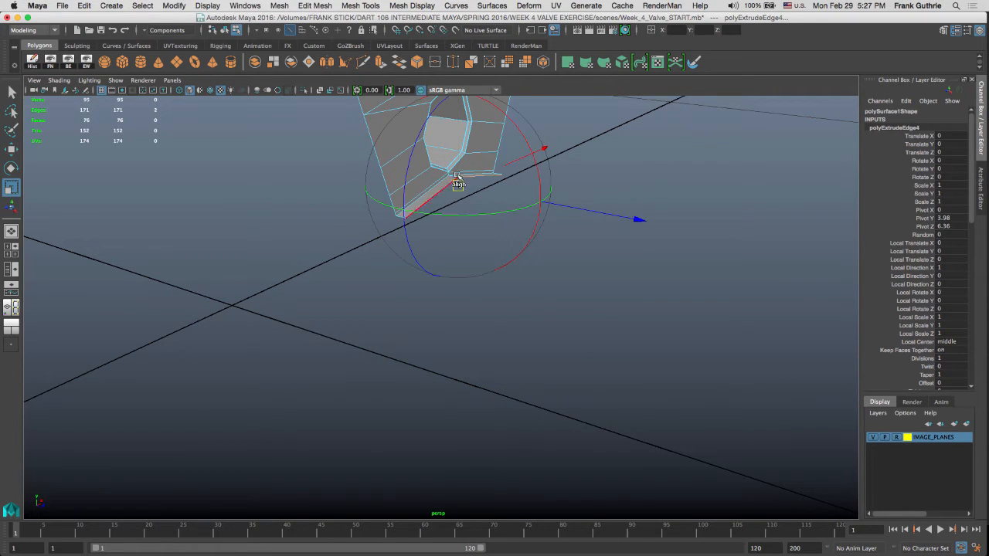
{"action": "key", "text": "f"}
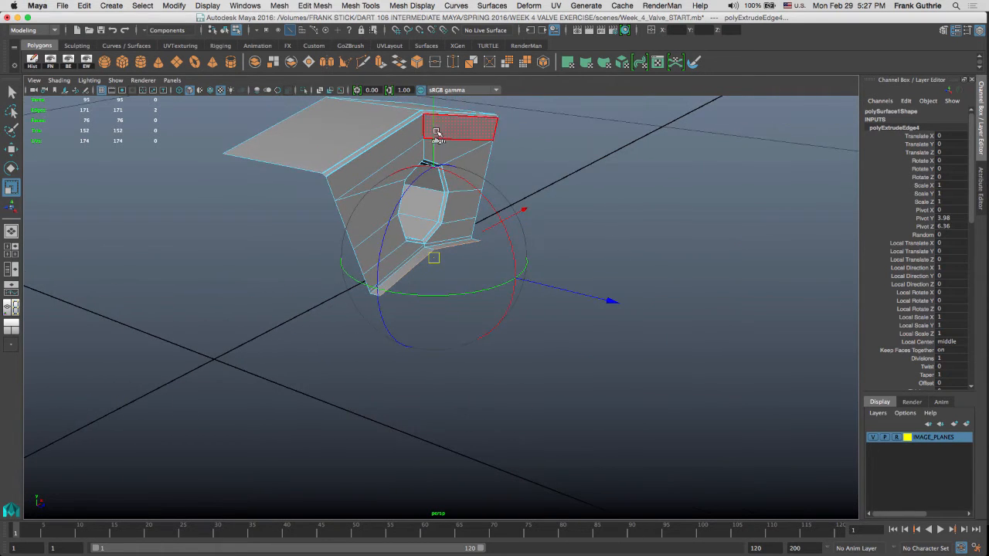
{"action": "left_click", "coordinate": [446, 143]}
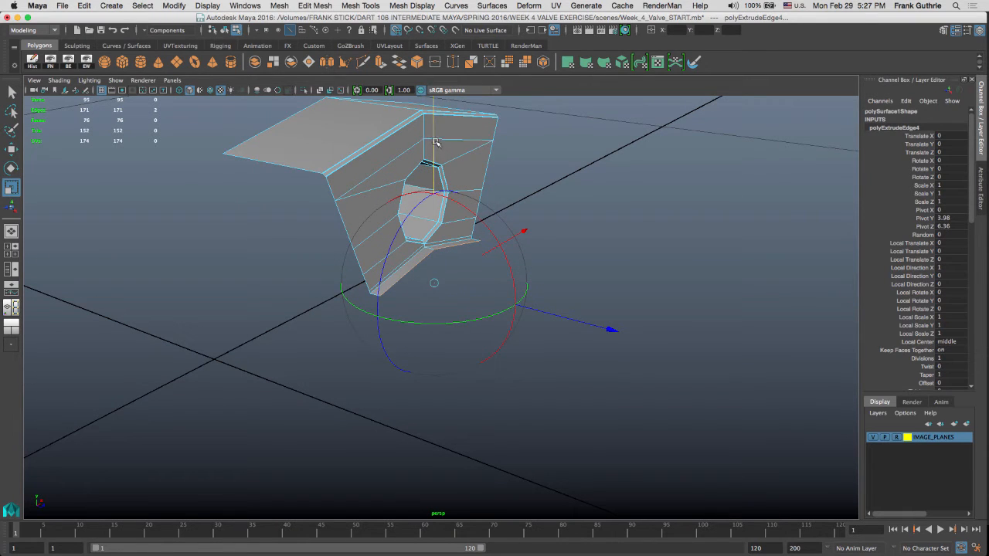
{"action": "left_click_drag", "start_coordinate": [436, 144], "coordinate": [452, 422]}
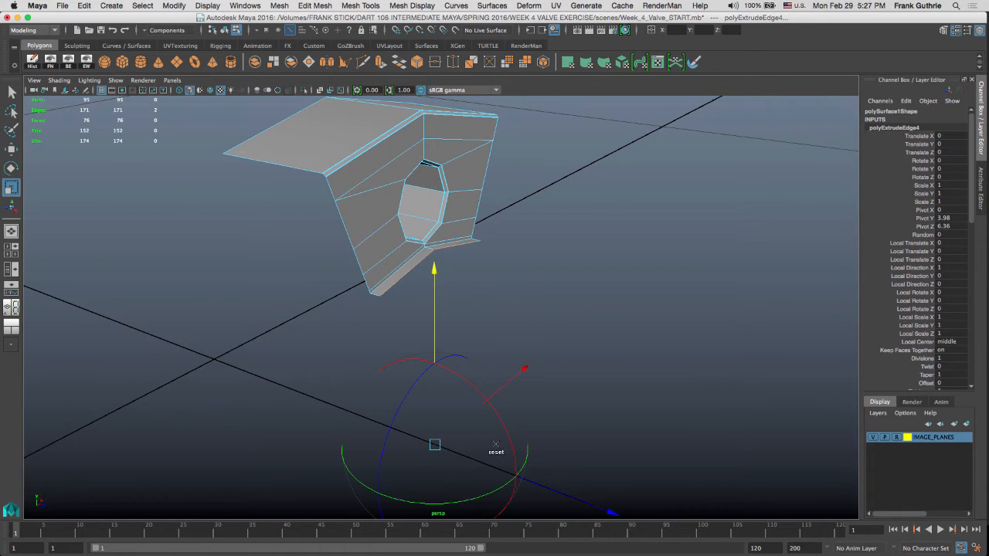
Step: Scale the extruded edges toward the ring's center until they meet the inner opening circle in the front drawing
{"action": "key", "text": "r"}
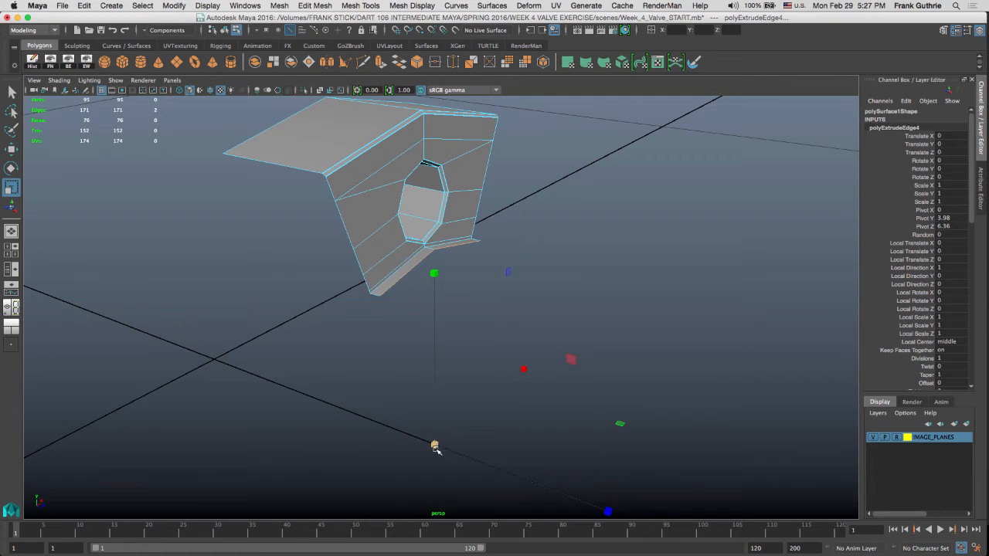
{"action": "left_click_drag", "start_coordinate": [434, 443], "coordinate": [382, 448]}
{"action": "key", "text": "space"}
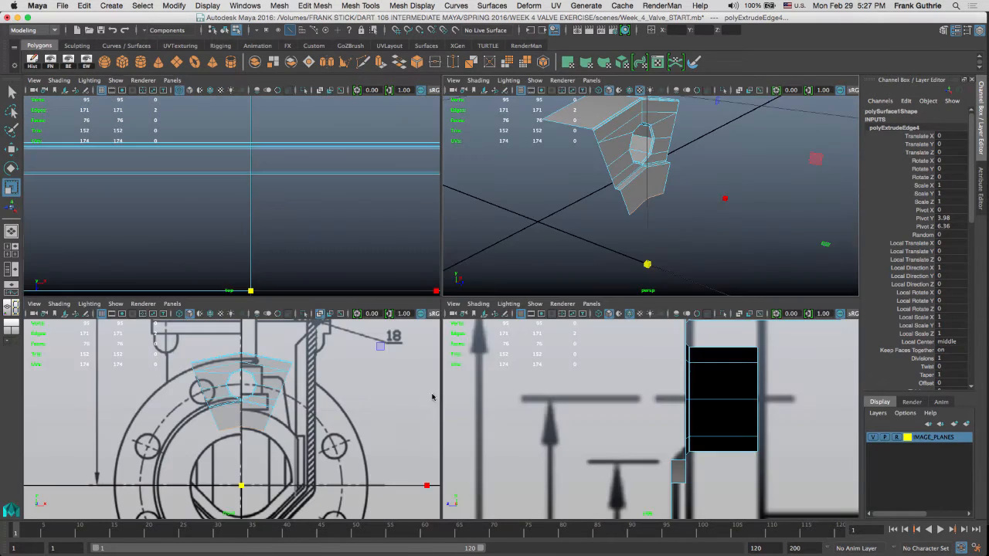
{"action": "key", "text": "space"}
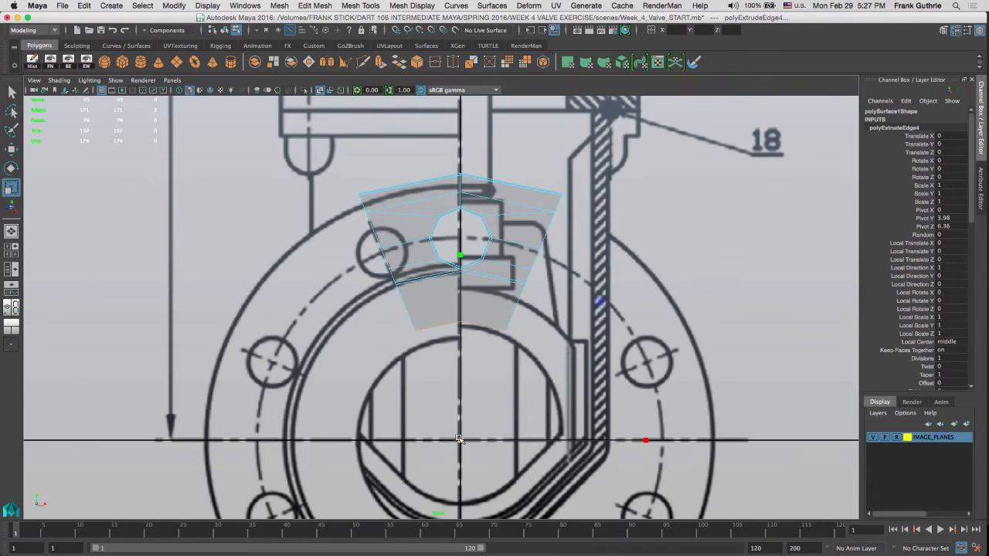
{"action": "left_click_drag", "start_coordinate": [456, 442], "coordinate": [439, 442]}
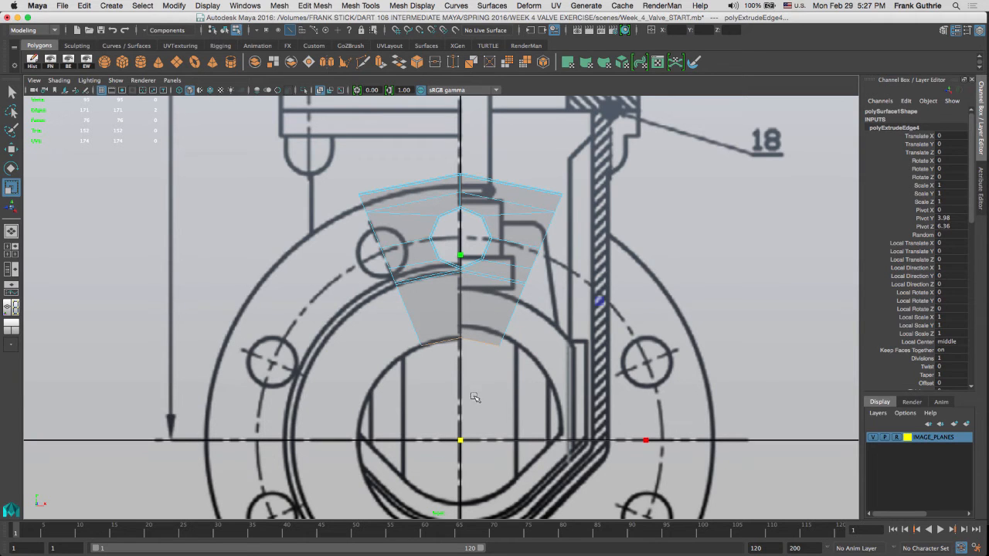
{"action": "key", "text": "space"}
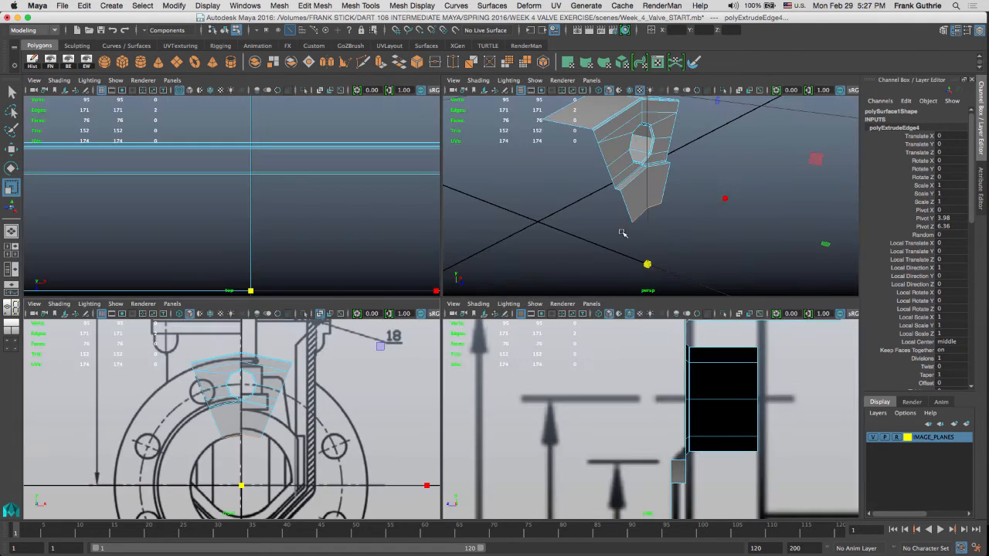
{"action": "key", "text": "space"}
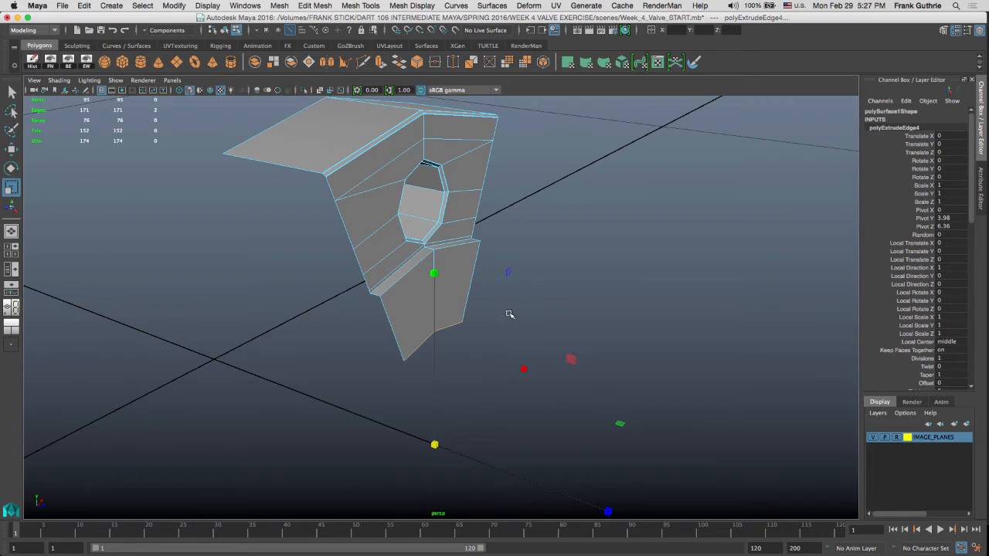
Step: Extrude the segment's innermost edges backward with a local Z of -1.386 and snap them in depth to the bolt hole's rear edge
{"action": "key", "text": "ctrl+e"}
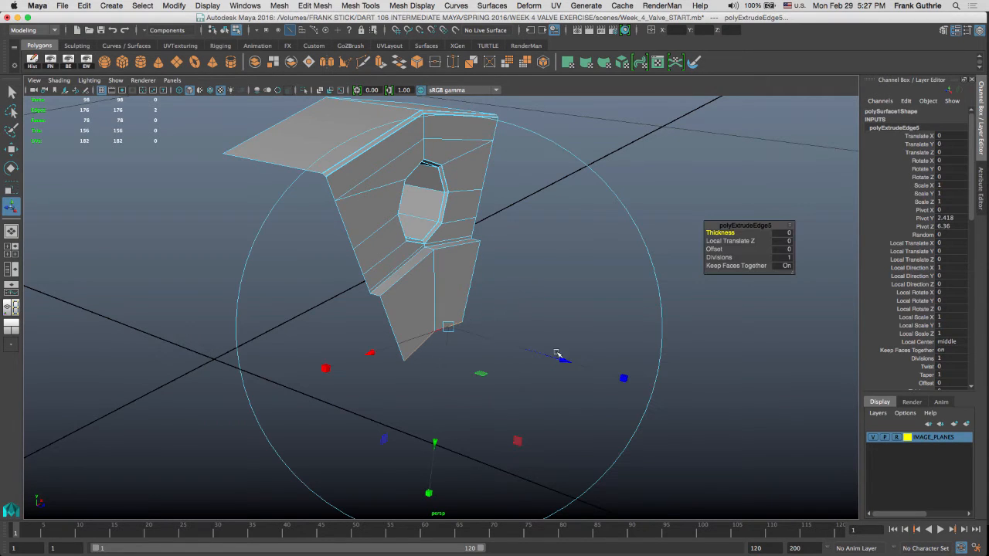
{"action": "left_click_drag", "start_coordinate": [564, 361], "coordinate": [499, 320]}
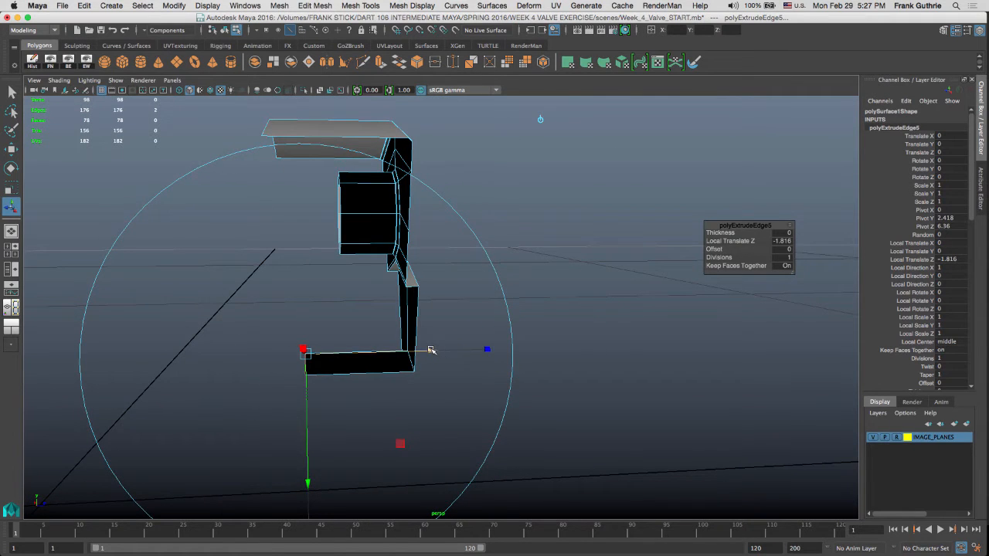
{"action": "left_click_drag", "start_coordinate": [432, 350], "coordinate": [453, 348]}
{"action": "key", "text": "w"}
{"action": "left_click_drag", "start_coordinate": [515, 353], "coordinate": [540, 352]}
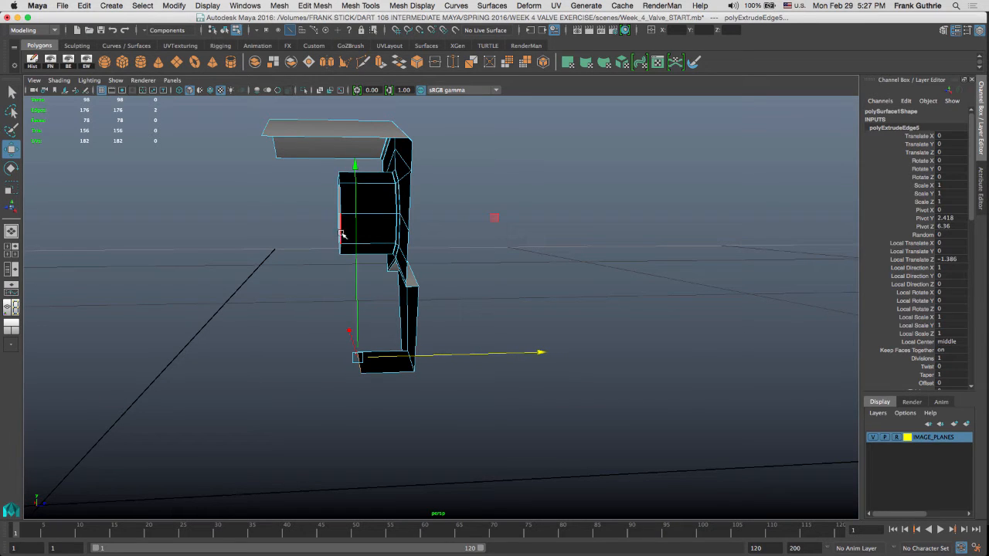
{"action": "key", "text": "v"}
{"action": "key", "text": "v"}
{"action": "middle_click_drag", "start_coordinate": [347, 221], "coordinate": [337, 172]}
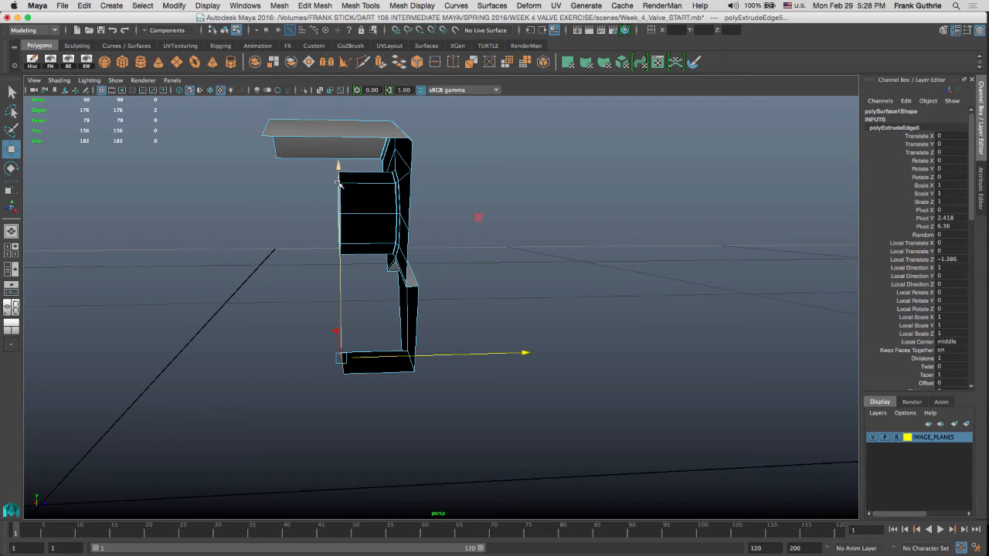
Step: Select the rear vertices of the segment's outer rim and snap them in depth to the bolt hole's rear edge
{"action": "mouse_move", "coordinate": [383, 214]}
{"action": "left_mouse_down", "text": "alt"}
{"action": "mouse_move", "coordinate": [466, 218]}
{"action": "mouse_move", "coordinate": [379, 213]}
{"action": "mouse_move", "coordinate": [384, 203]}
{"action": "left_mouse_up", "text": "alt"}
{"action": "left_click", "coordinate": [321, 134]}
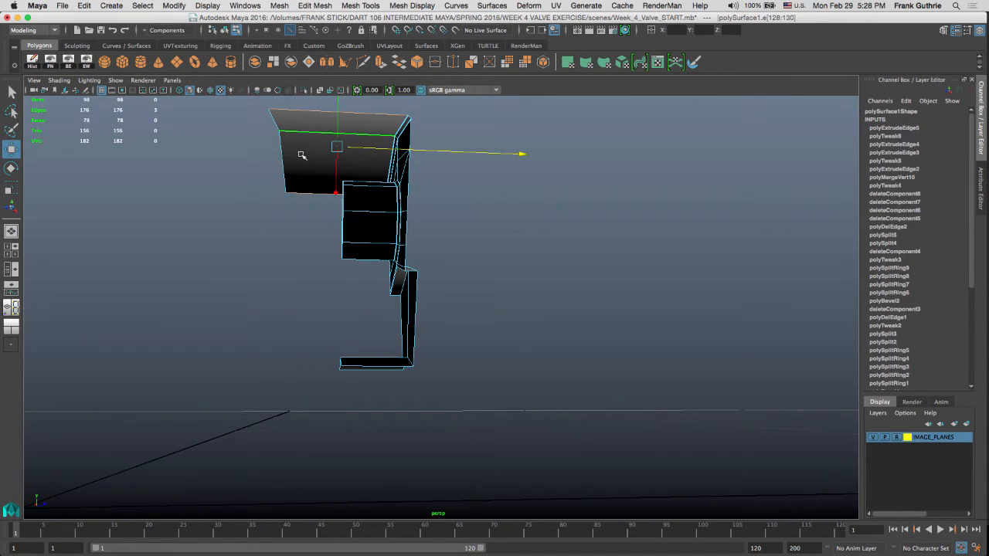
{"action": "right_click_drag", "start_coordinate": [302, 154], "coordinate": [255, 158]}
{"action": "left_click_drag", "start_coordinate": [265, 100], "coordinate": [309, 254]}
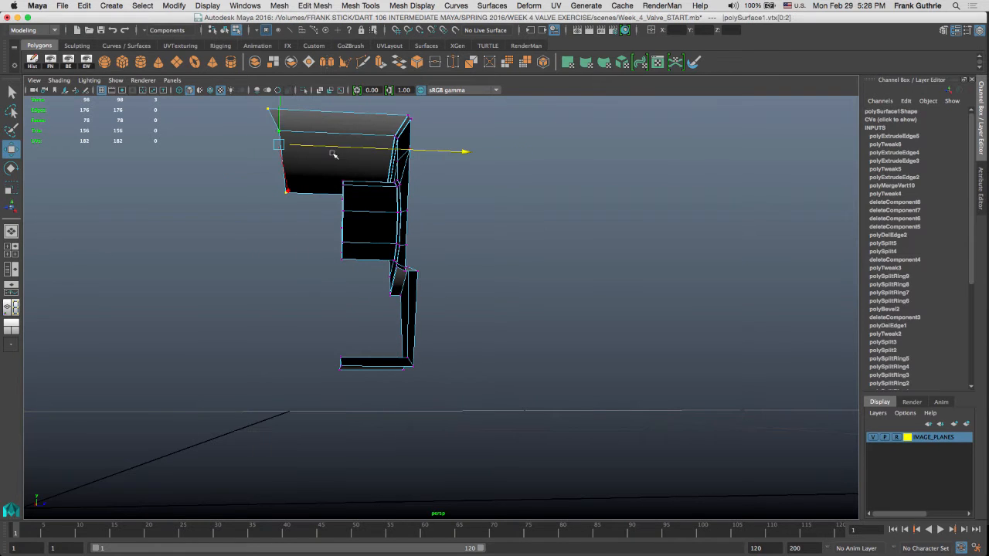
{"action": "left_click_drag", "start_coordinate": [337, 147], "coordinate": [318, 145]}
{"action": "key", "text": "v"}
{"action": "middle_click_drag", "start_coordinate": [338, 201], "coordinate": [349, 195]}
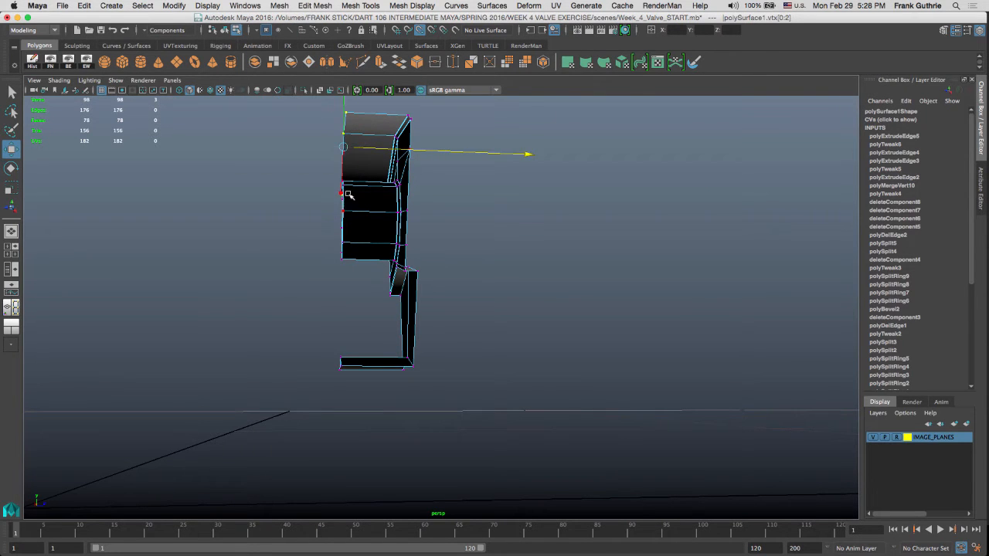
Step: Undo the last tweak and place the scale pivot of the raised lip's three front-edge vertices at the ring's center
{"action": "left_click_drag", "start_coordinate": [587, 269], "coordinate": [430, 312], "text": "alt"}
{"action": "mouse_move", "coordinate": [479, 264]}
{"action": "left_mouse_down", "text": "alt"}
{"action": "mouse_move", "coordinate": [410, 253]}
{"action": "mouse_move", "coordinate": [440, 265]}
{"action": "mouse_move", "coordinate": [458, 250]}
{"action": "mouse_move", "coordinate": [470, 313]}
{"action": "mouse_move", "coordinate": [467, 269]}
{"action": "left_mouse_up", "text": "alt"}
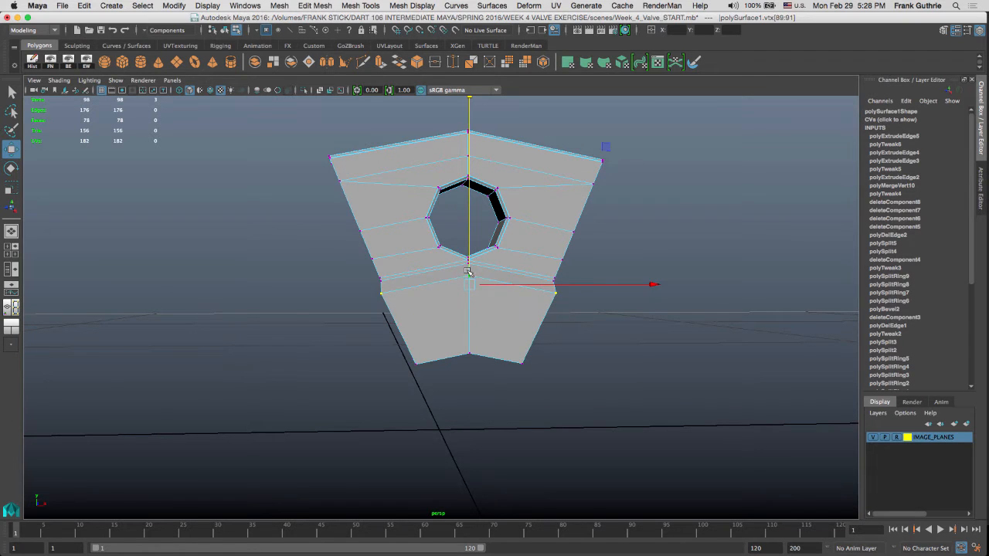
{"action": "key", "text": "super+z"}
{"action": "left_click_drag", "start_coordinate": [451, 309], "coordinate": [521, 315], "text": "alt"}
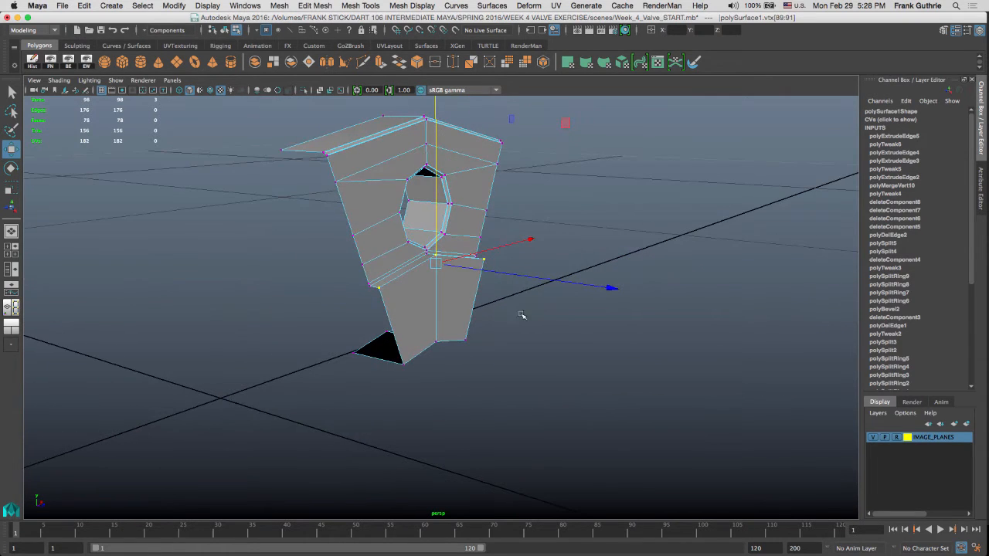
{"action": "key", "text": "r"}
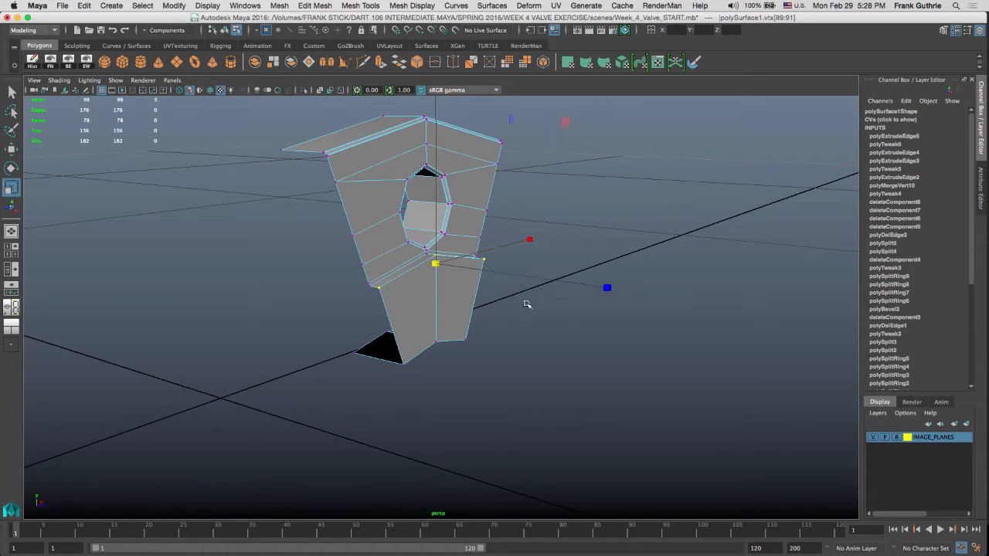
{"action": "left_click_drag", "start_coordinate": [576, 316], "coordinate": [471, 300], "text": "alt"}
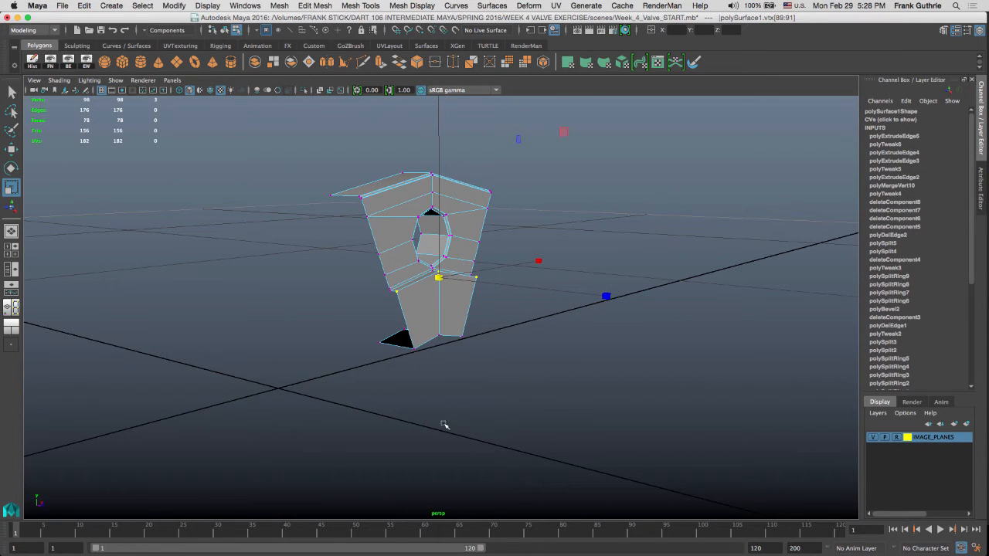
{"action": "key", "text": "e"}
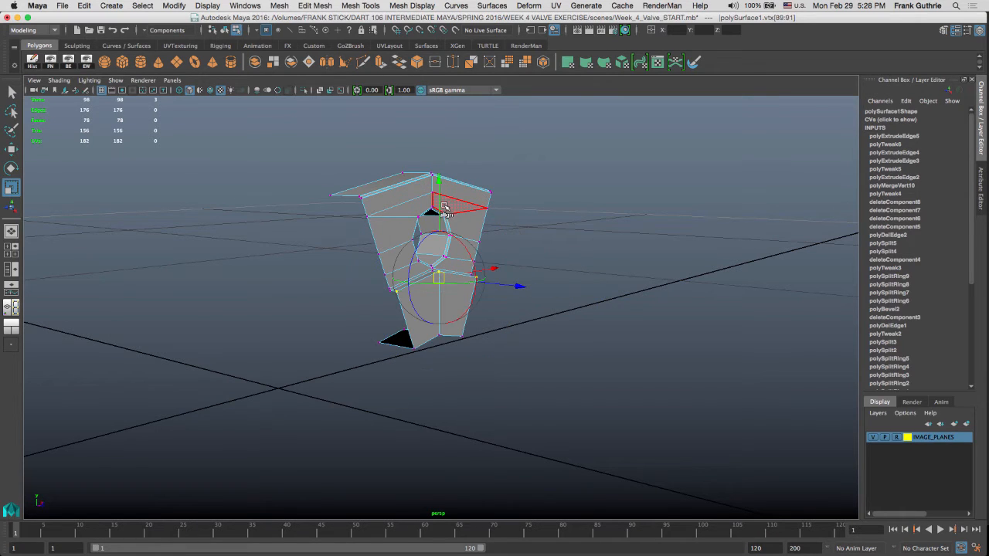
{"action": "left_click_drag", "start_coordinate": [438, 184], "coordinate": [456, 416]}
{"action": "key", "text": "x"}
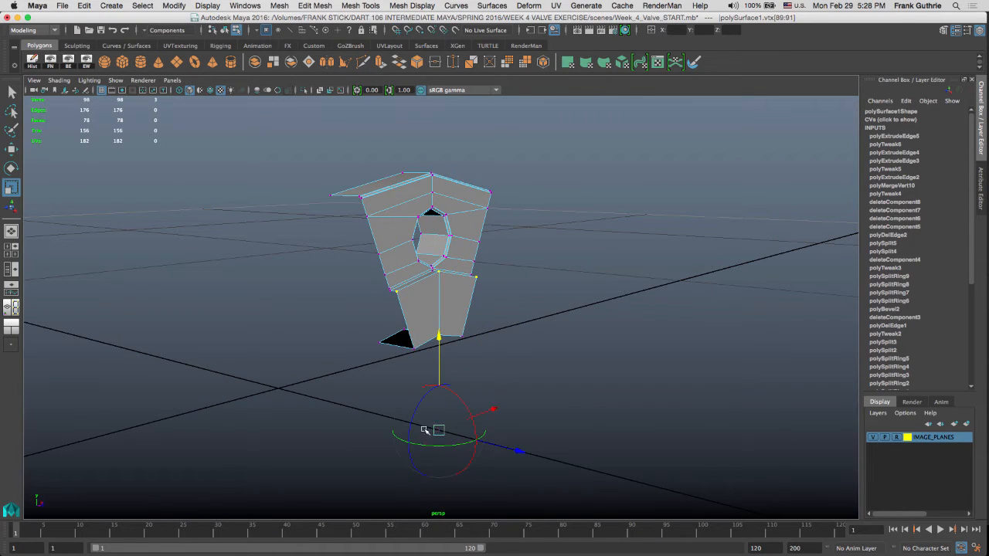
{"action": "key", "text": "d"}
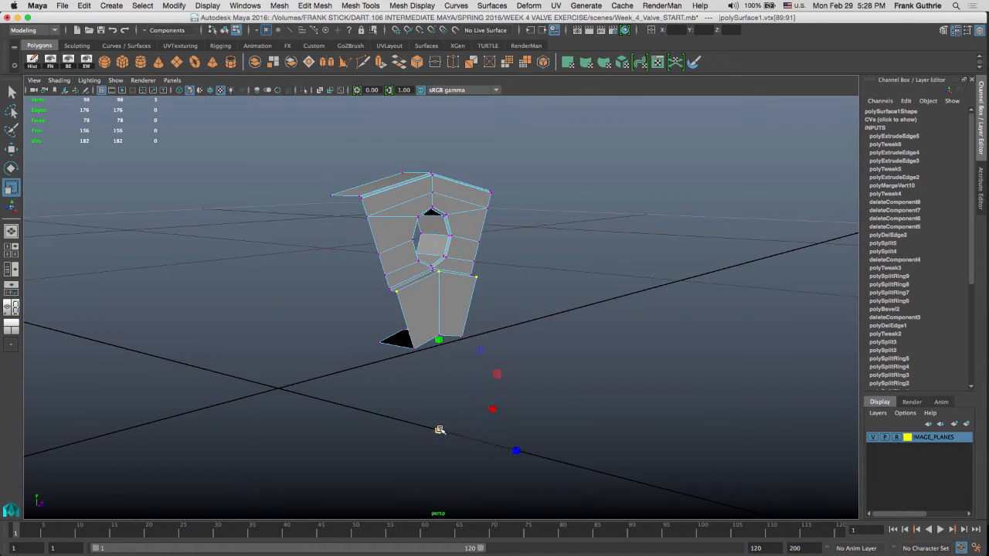
Step: Scale the lip's front-edge vertices toward the ring's center to form a slope, matching the front and side drawings
{"action": "key", "text": "space"}
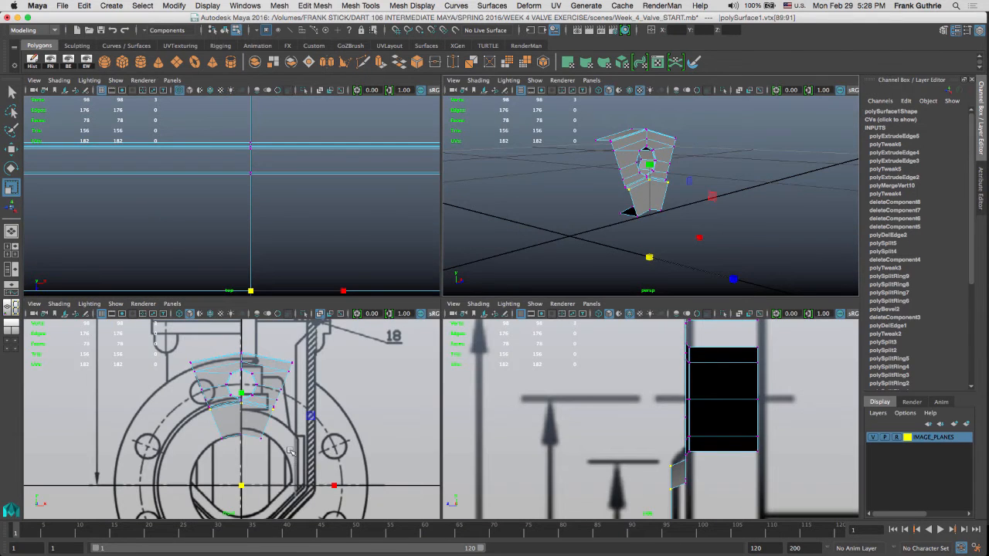
{"action": "key", "text": "space"}
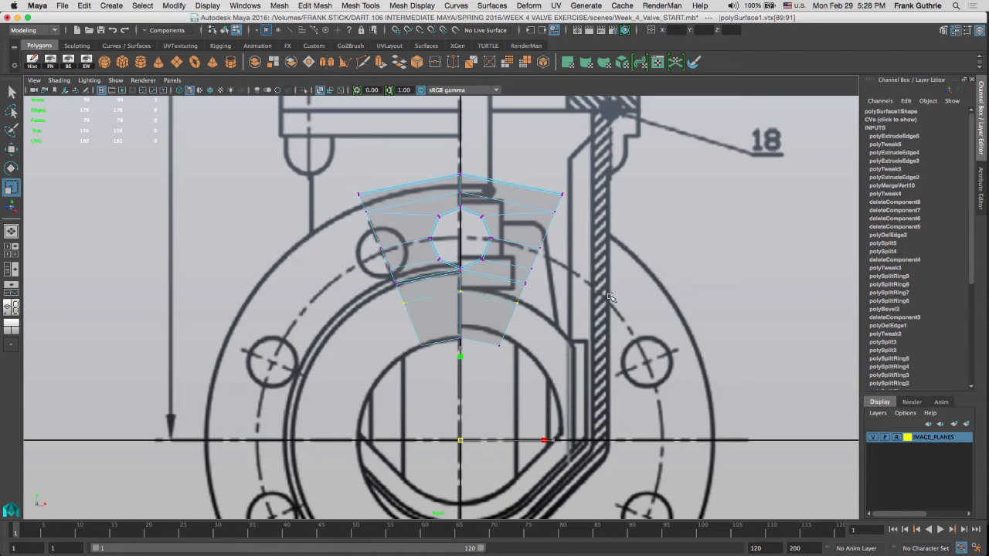
{"action": "mouse_move", "coordinate": [611, 297]}
{"action": "middle_mouse_down"}
{"action": "mouse_move", "coordinate": [580, 305]}
{"action": "mouse_move", "coordinate": [625, 303]}
{"action": "mouse_move", "coordinate": [607, 306]}
{"action": "middle_mouse_up"}
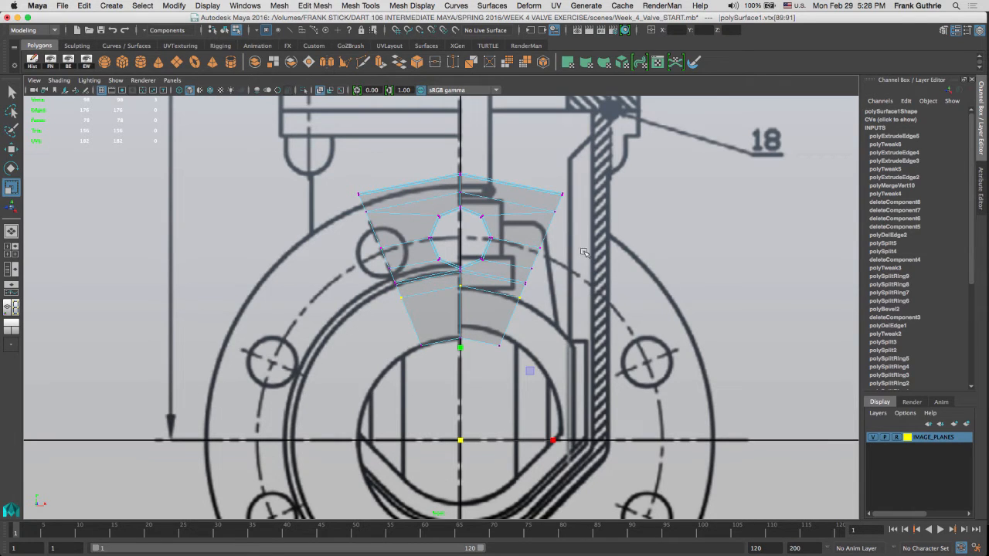
{"action": "key", "text": "space"}
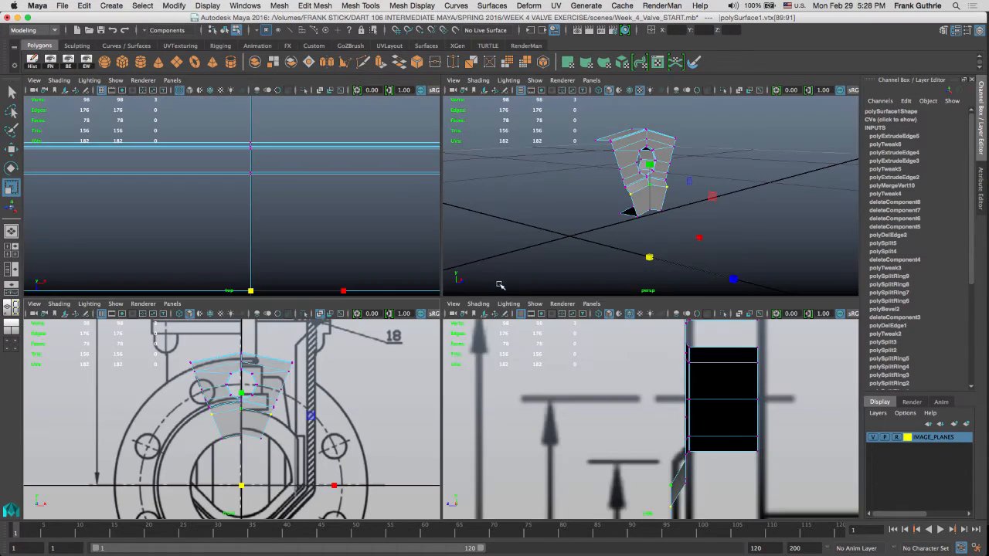
{"action": "key", "text": "space"}
{"action": "middle_click_drag", "start_coordinate": [576, 298], "coordinate": [599, 291]}
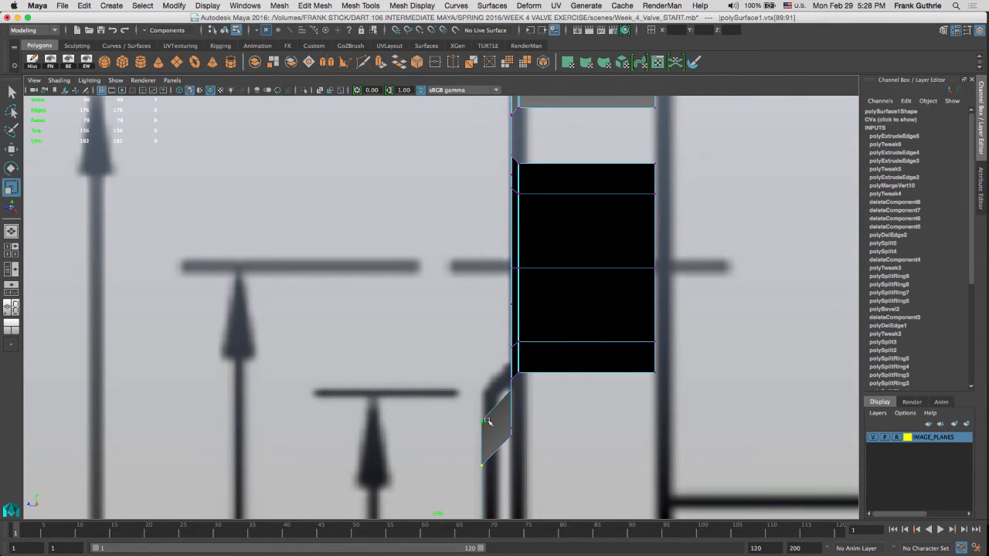
Step: Inspect the sloped lip up close in perspective with the smooth mesh preview turned on
{"action": "key", "text": "space"}
{"action": "key", "text": "space"}
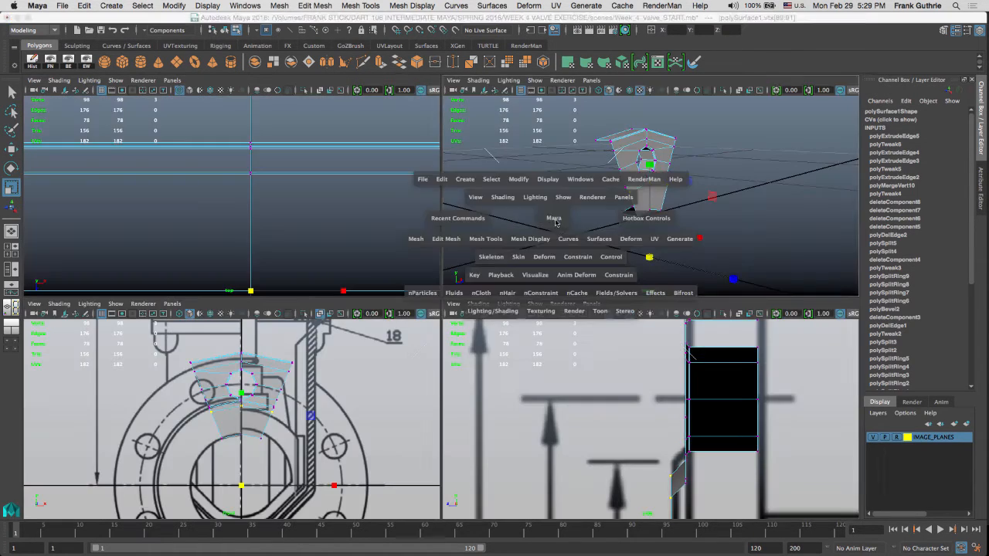
{"action": "key", "text": "q"}
{"action": "left_click_drag", "start_coordinate": [508, 274], "coordinate": [379, 280], "text": "alt"}
{"action": "right_click_drag", "start_coordinate": [380, 280], "coordinate": [799, 319], "text": "alt"}
{"action": "left_click_drag", "start_coordinate": [541, 174], "coordinate": [539, 205], "text": "alt"}
{"action": "middle_click_drag", "start_coordinate": [539, 206], "coordinate": [601, 268], "text": "alt"}
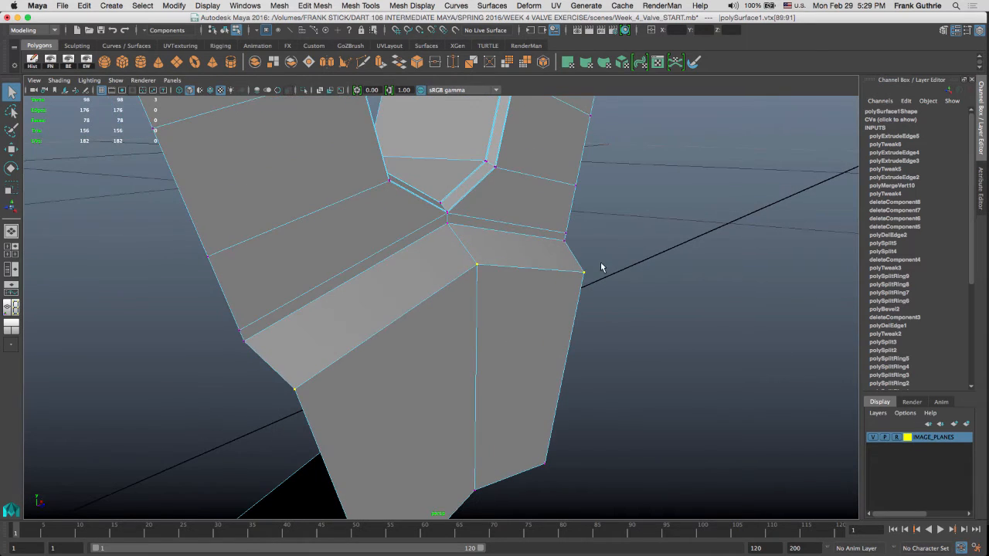
{"action": "key", "text": "3"}
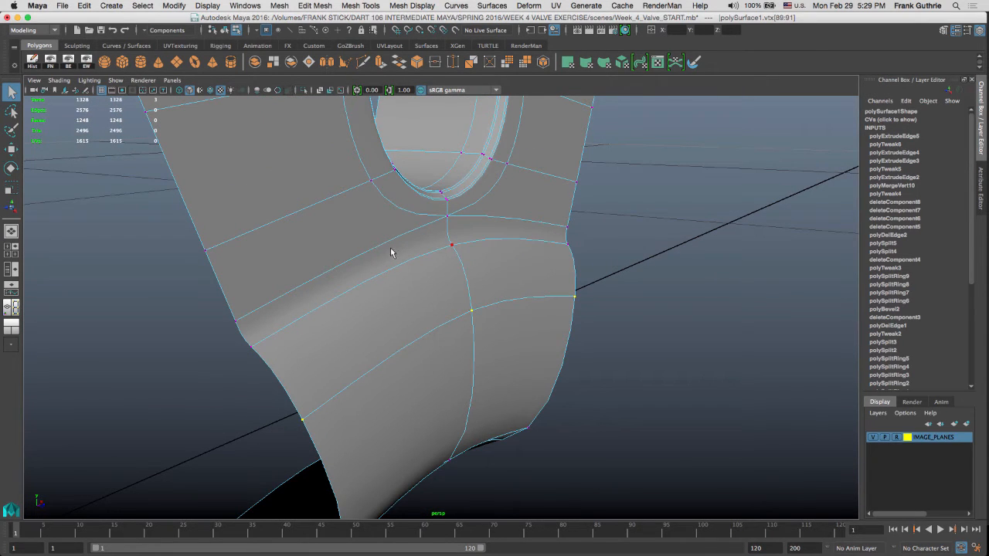
Step: Turn off the smooth preview and insert an edge loop on the flat face just above the lip slope's upper edge
{"action": "key", "text": "1"}
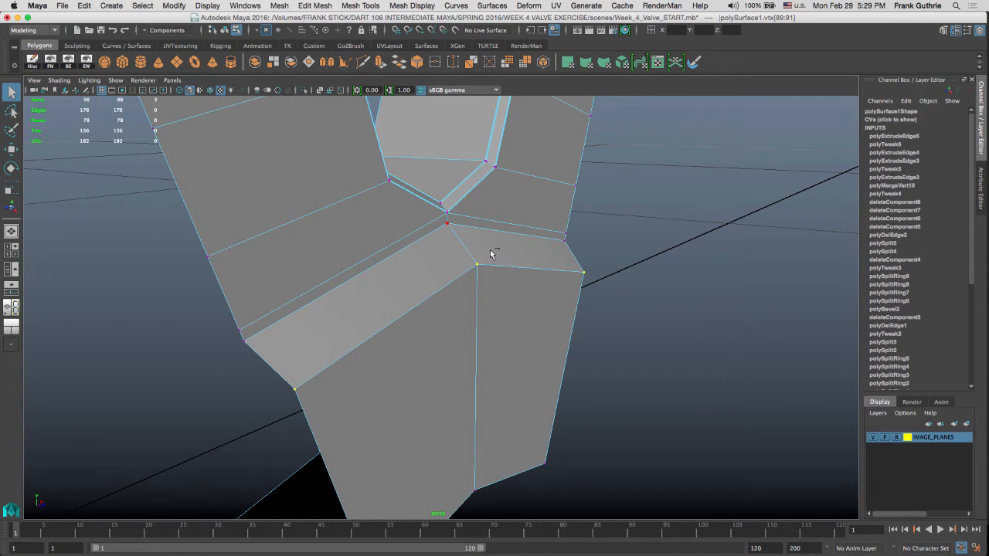
{"action": "right_click_drag", "start_coordinate": [488, 255], "coordinate": [479, 220]}
{"action": "left_click", "coordinate": [456, 236]}
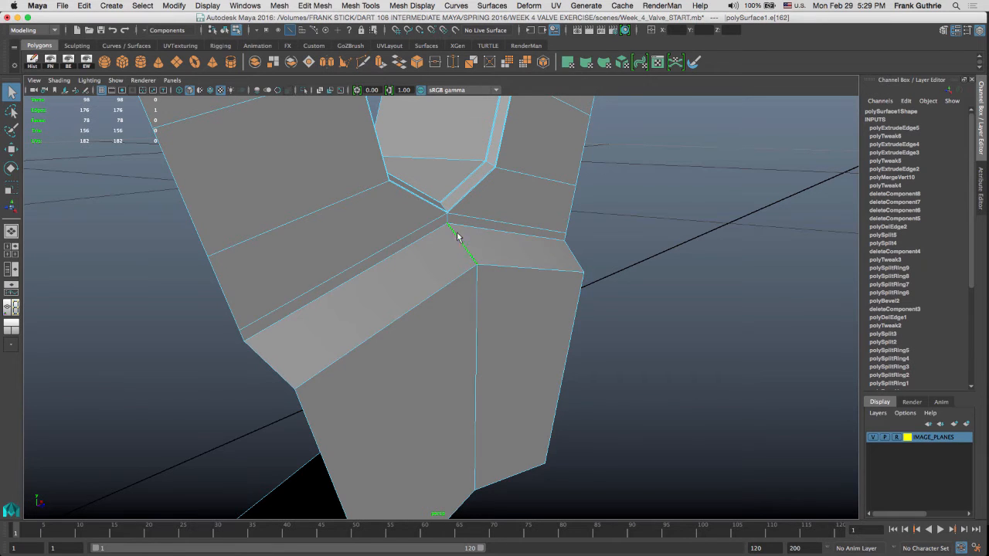
{"action": "right_click_drag", "start_coordinate": [459, 235], "coordinate": [614, 268], "text": "alt"}
{"action": "left_click_drag", "start_coordinate": [433, 176], "coordinate": [517, 217], "text": "alt"}
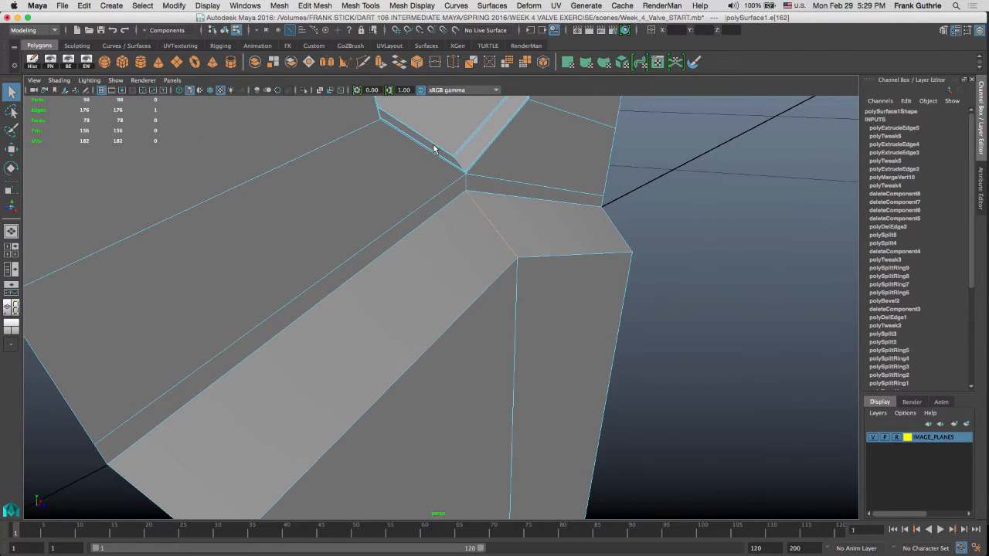
{"action": "middle_click_drag", "start_coordinate": [502, 164], "coordinate": [423, 191], "text": "alt"}
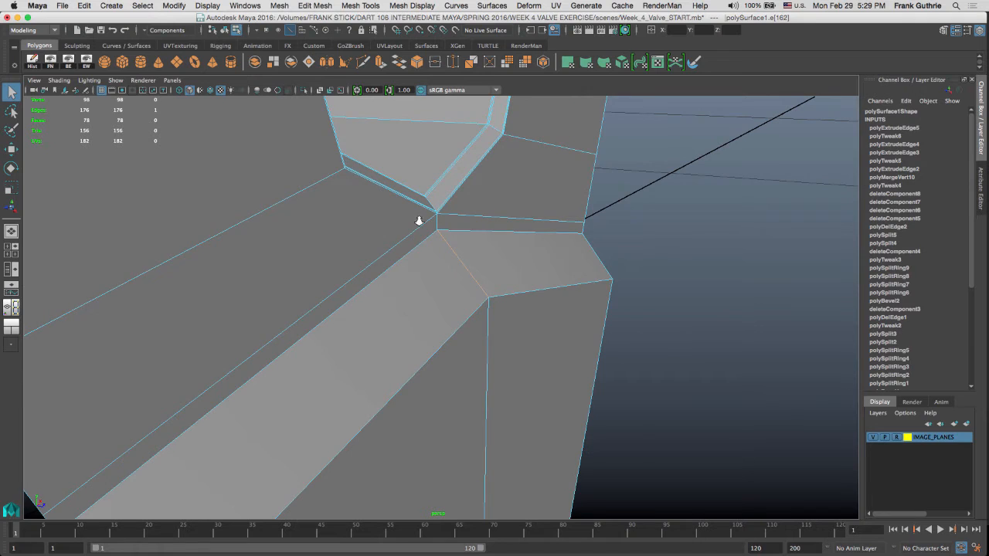
{"action": "right_click_drag", "start_coordinate": [419, 221], "coordinate": [620, 228], "text": "alt"}
{"action": "middle_click_drag", "start_coordinate": [478, 196], "coordinate": [470, 235], "text": "alt"}
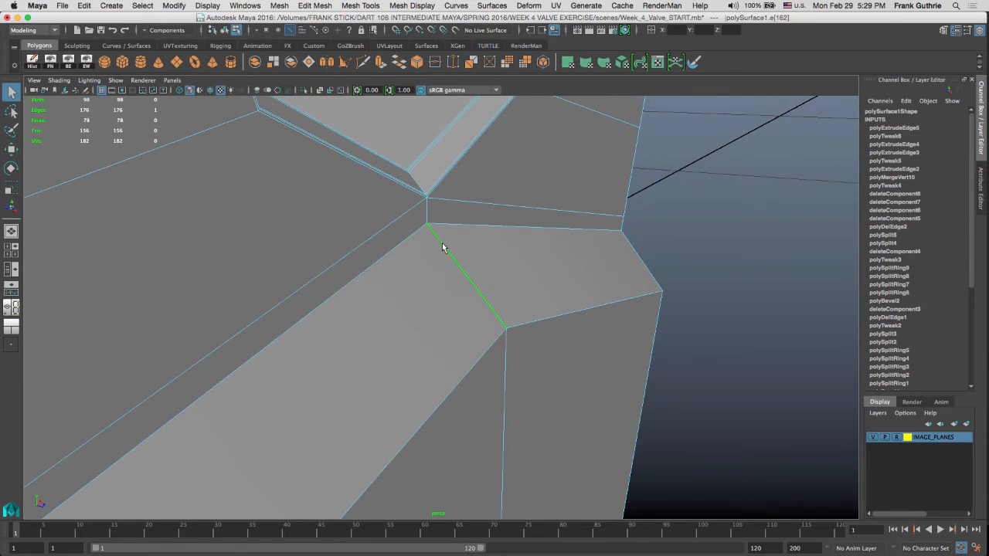
{"action": "right_click_drag", "start_coordinate": [439, 246], "coordinate": [433, 317], "text": "shift"}
{"action": "left_click_drag", "start_coordinate": [430, 222], "coordinate": [429, 222]}
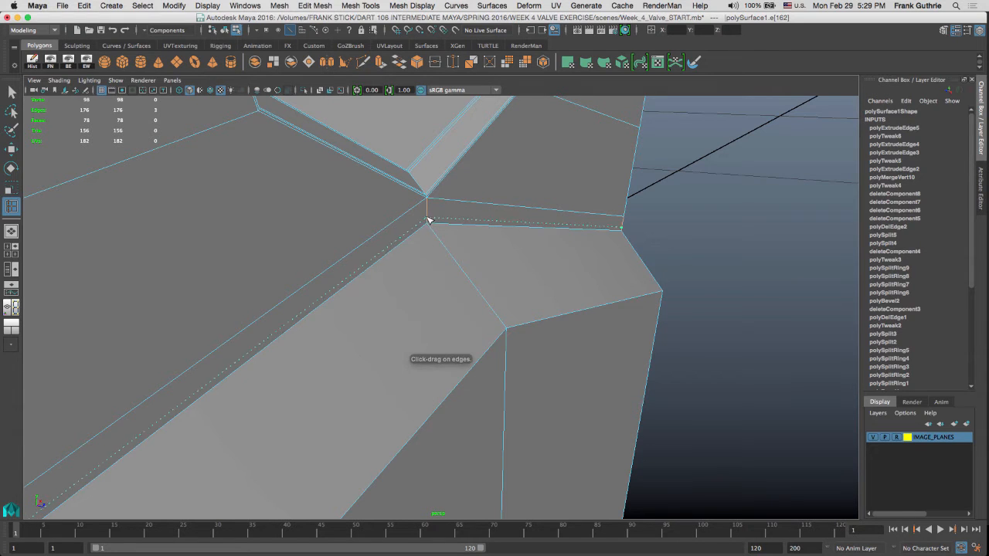
{"action": "left_click_drag", "start_coordinate": [429, 221], "coordinate": [390, 178]}
Step: Insert a supporting edge loop on the lip's slope just below its upper edge
{"action": "middle_click_drag", "start_coordinate": [556, 243], "coordinate": [317, 193], "text": "alt"}
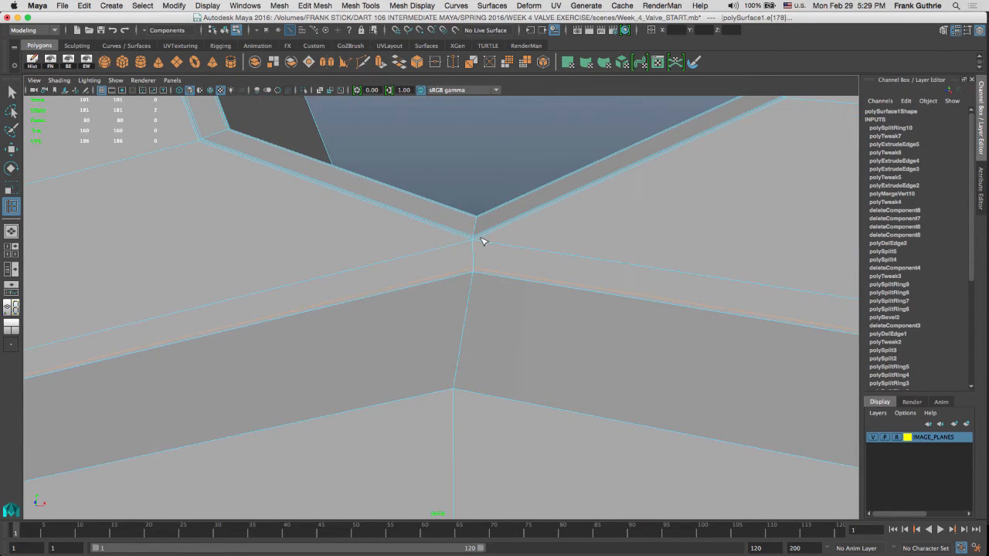
{"action": "left_click_drag", "start_coordinate": [508, 262], "coordinate": [463, 281], "text": "alt"}
{"action": "left_click_drag", "start_coordinate": [584, 249], "coordinate": [581, 258], "text": "alt"}
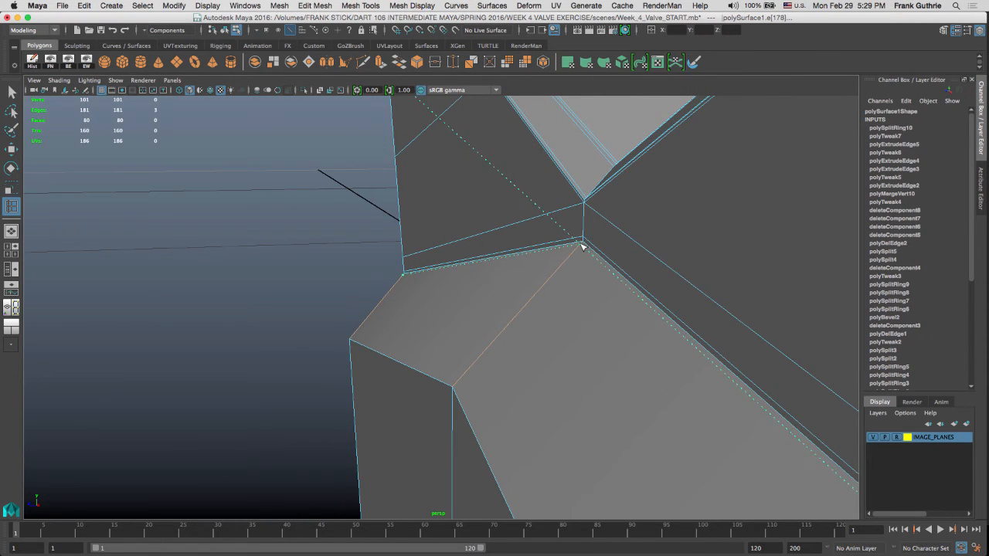
{"action": "left_click", "coordinate": [584, 246]}
Step: Insert two supporting edge loops tightly above and below the lip slope's lower edge, and leave the loop tool
{"action": "left_click_drag", "start_coordinate": [584, 245], "coordinate": [447, 259], "text": "alt"}
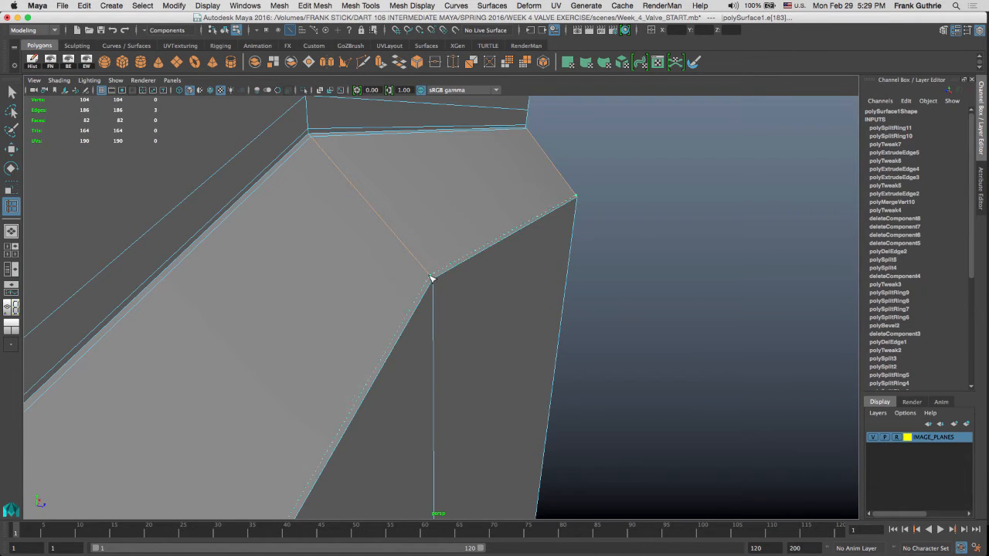
{"action": "left_click", "coordinate": [432, 279]}
{"action": "left_click_drag", "start_coordinate": [435, 289], "coordinate": [463, 316], "text": "alt"}
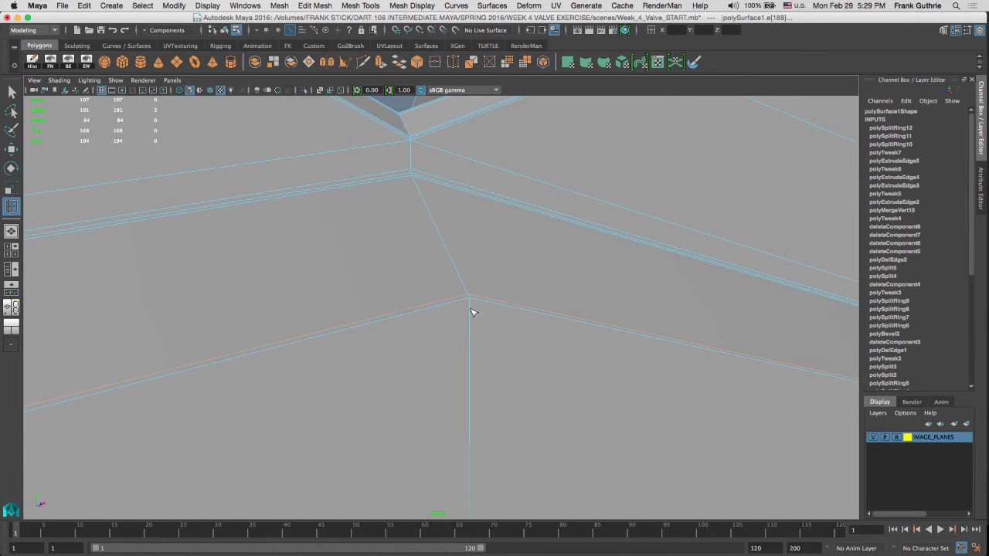
{"action": "left_click", "coordinate": [473, 305]}
{"action": "left_click_drag", "start_coordinate": [504, 287], "coordinate": [528, 296], "text": "alt"}
{"action": "key", "text": "q"}
Step: Return to object mode and inspect the sharpened lip slope and bolt hole in the deselected segment with smooth preview on
{"action": "right_click_drag", "start_coordinate": [527, 251], "coordinate": [570, 234]}
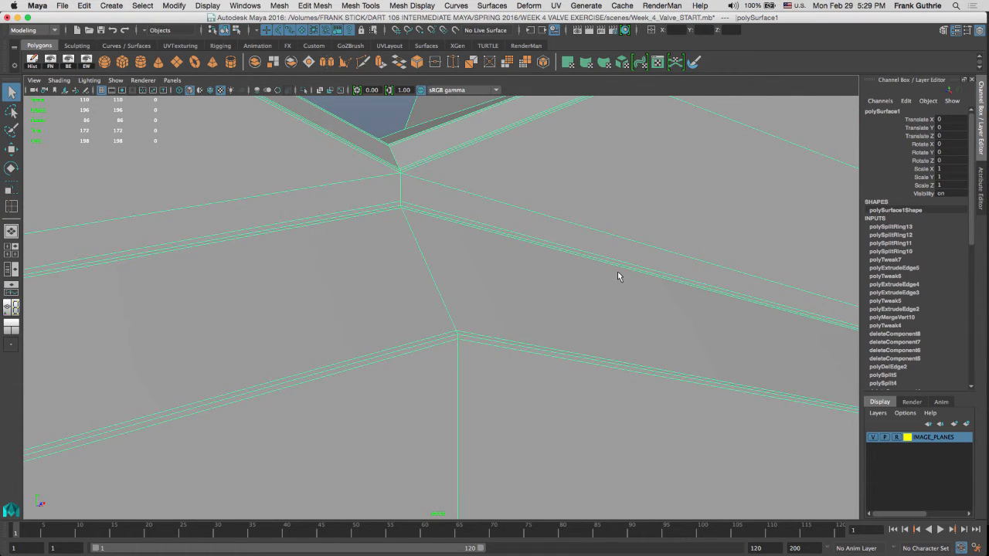
{"action": "key", "text": "3"}
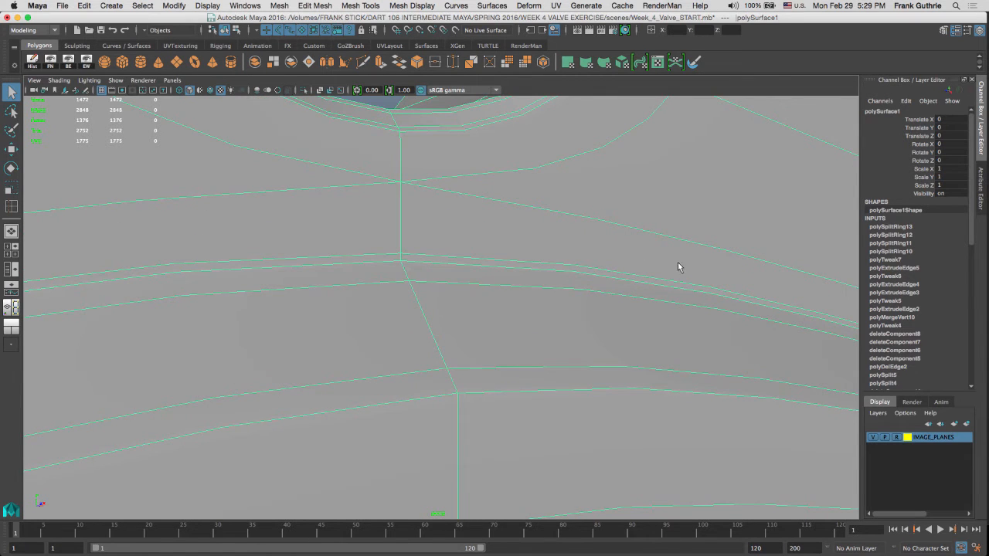
{"action": "right_click_drag", "start_coordinate": [702, 277], "coordinate": [533, 228], "text": "alt"}
{"action": "left_click", "coordinate": [756, 303]}
{"action": "left_click_drag", "start_coordinate": [593, 267], "coordinate": [649, 327], "text": "alt"}
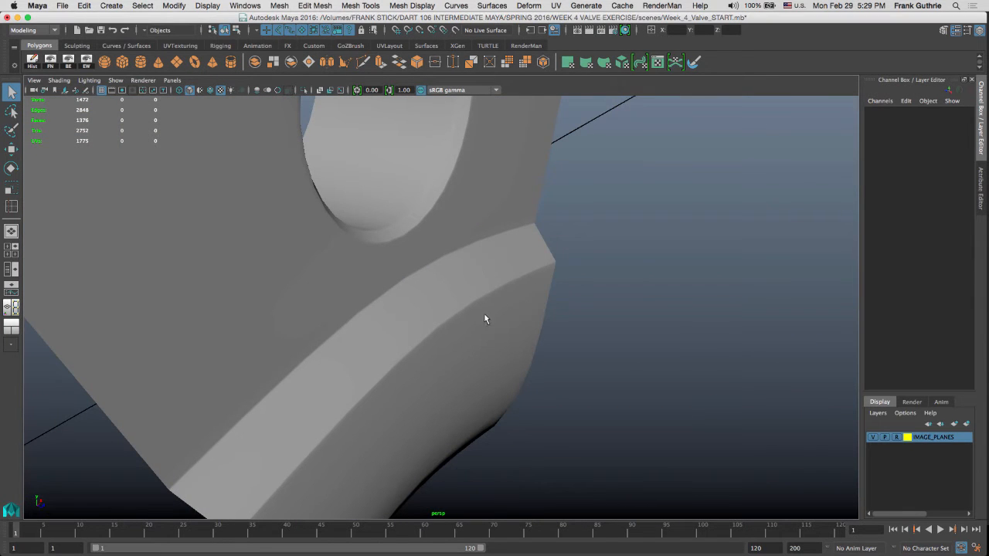
{"action": "mouse_move", "coordinate": [486, 319]}
{"action": "left_mouse_down", "text": "alt"}
{"action": "mouse_move", "coordinate": [490, 163]}
{"action": "mouse_move", "coordinate": [475, 203]}
{"action": "mouse_move", "coordinate": [475, 326]}
{"action": "left_mouse_up", "text": "alt"}
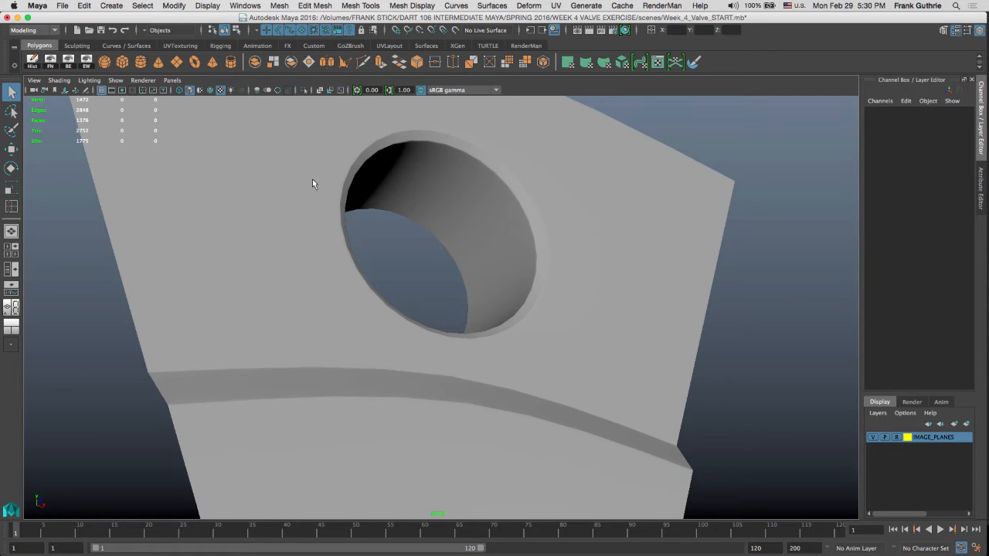
Step: Turn off X-ray display in the front view and frame the segment's bolt hole
{"action": "key", "text": "space"}
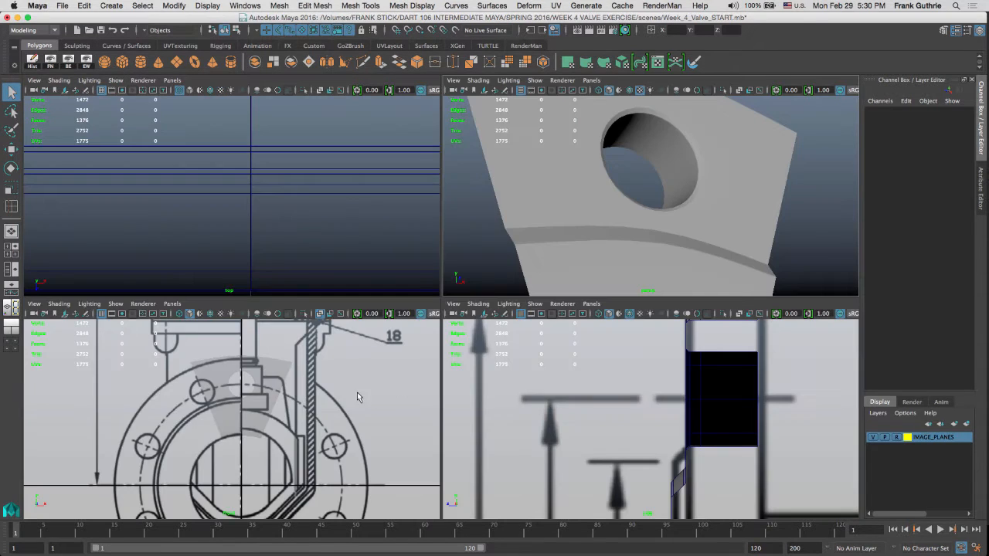
{"action": "key", "text": "space"}
{"action": "mouse_move", "coordinate": [355, 296]}
{"action": "right_mouse_down", "text": "alt"}
{"action": "mouse_move", "coordinate": [817, 332]}
{"action": "mouse_move", "coordinate": [518, 258]}
{"action": "mouse_move", "coordinate": [438, 142]}
{"action": "right_mouse_up", "text": "alt"}
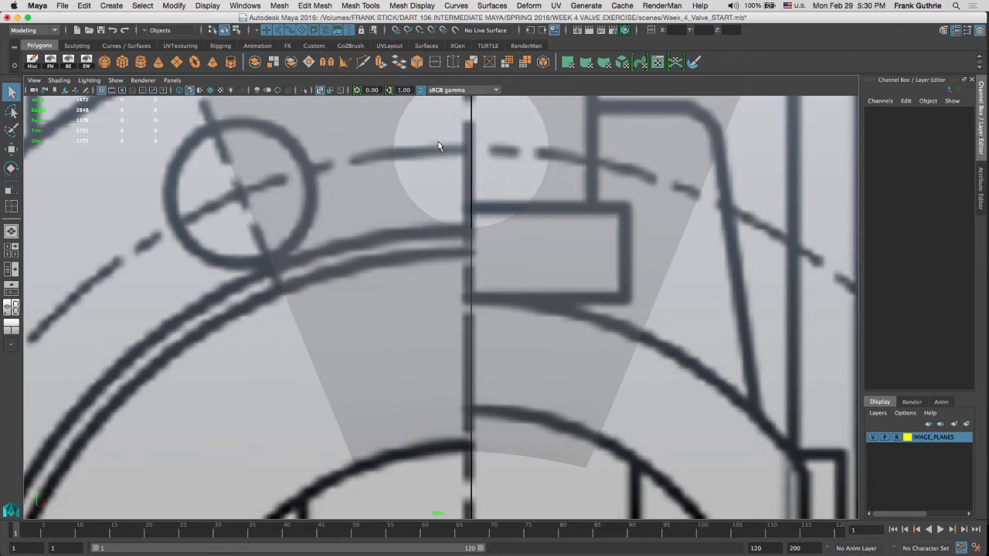
{"action": "left_click", "coordinate": [320, 91]}
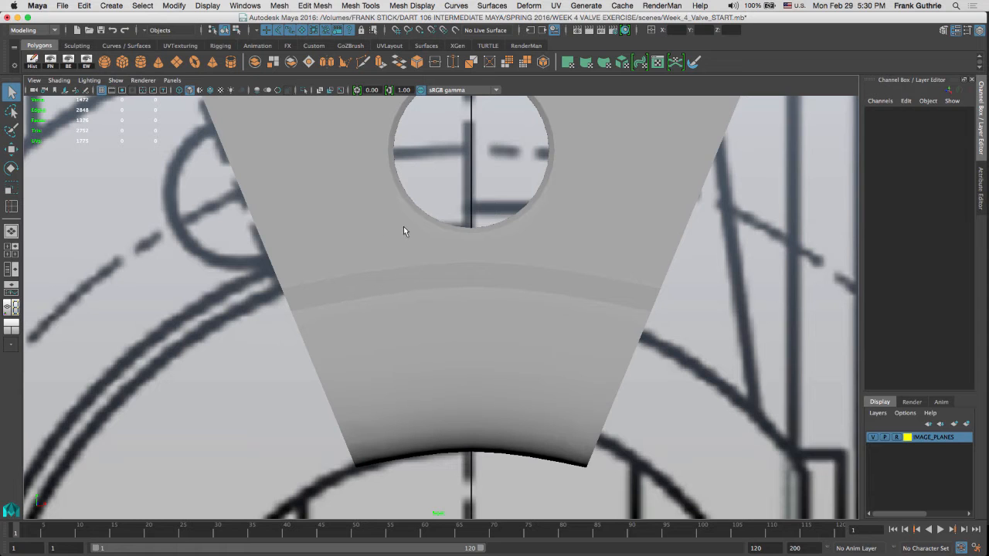
{"action": "middle_click_drag", "start_coordinate": [481, 229], "coordinate": [462, 296], "text": "alt"}
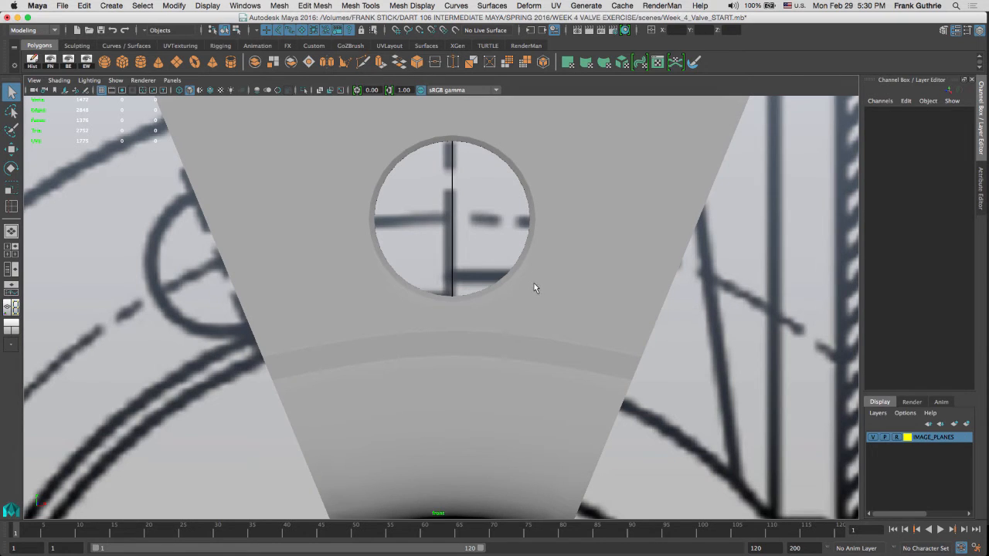
Step: Turn off the smooth preview, select all the bolt hole's vertices, and move them up slightly away from the lip
{"action": "right_click_drag", "start_coordinate": [534, 282], "coordinate": [480, 250]}
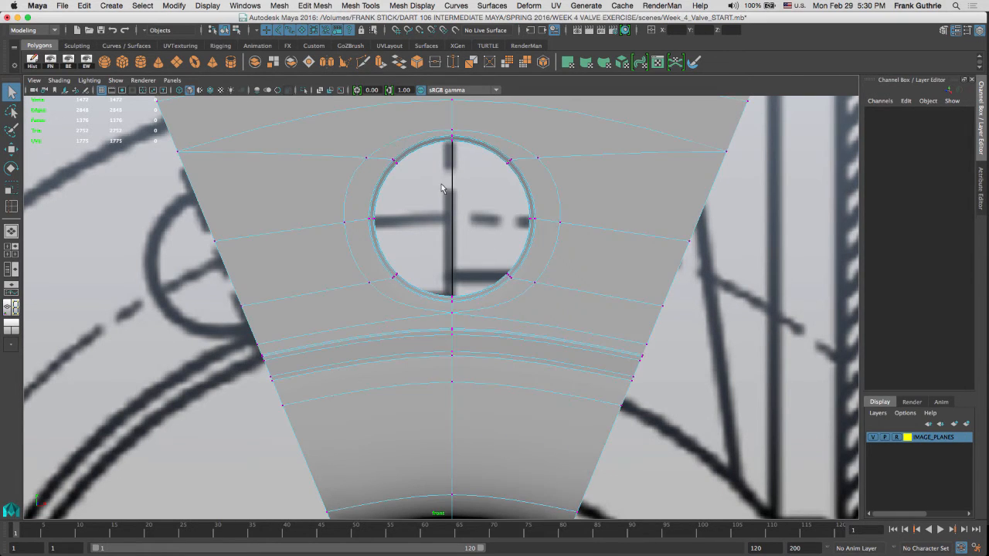
{"action": "key", "text": "1"}
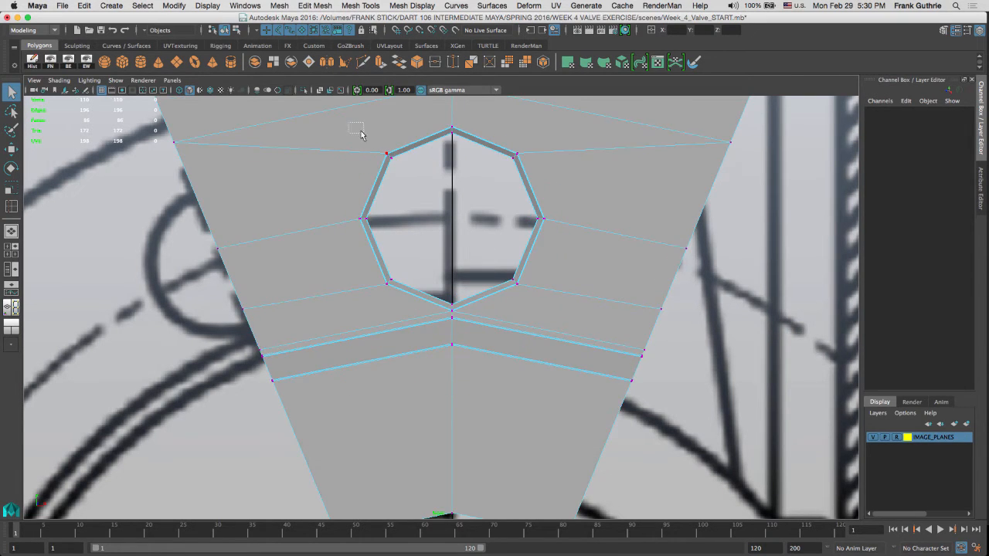
{"action": "left_click_drag", "start_coordinate": [360, 135], "coordinate": [572, 312]}
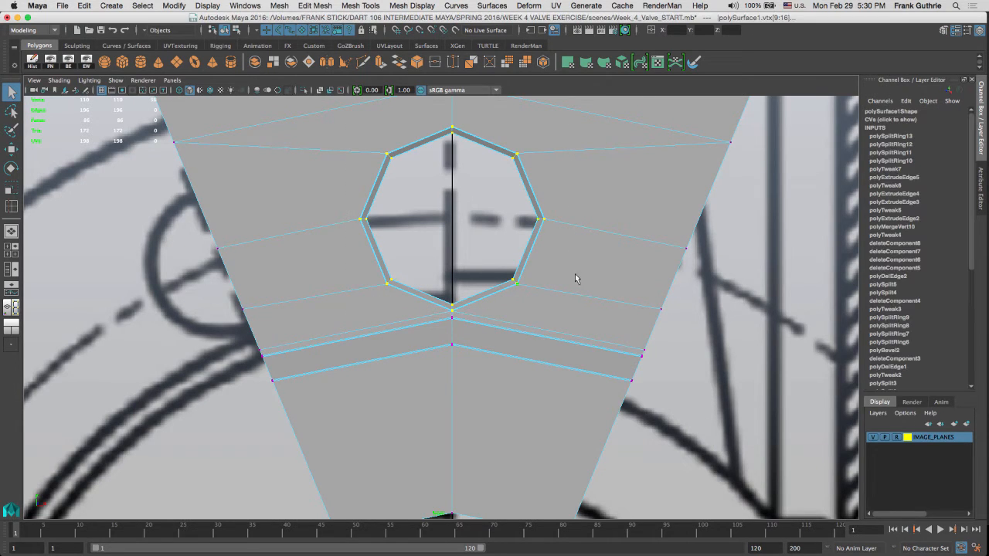
{"action": "key", "text": "w"}
{"action": "left_click_drag", "start_coordinate": [452, 204], "coordinate": [450, 194]}
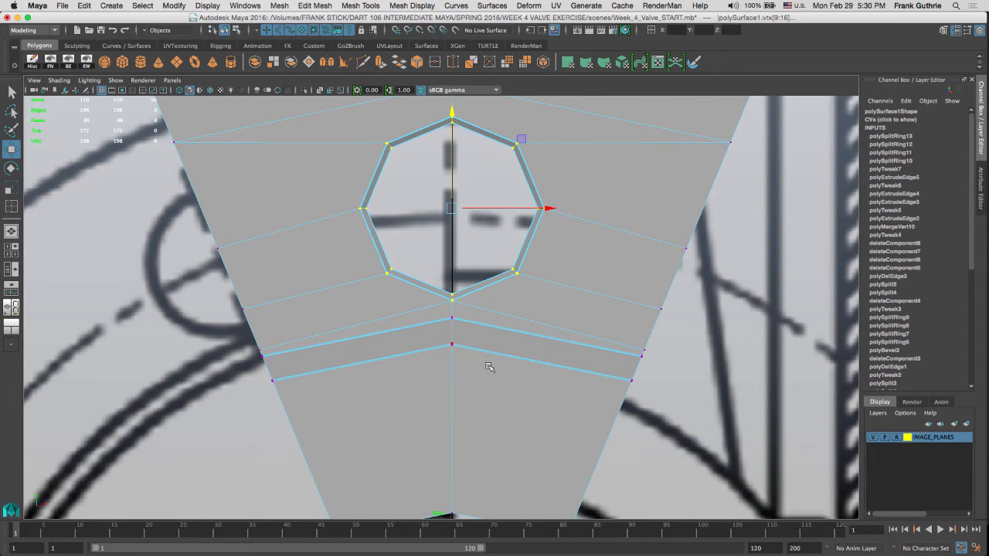
Step: Select all vertices of the lip's slope and the segment's inner bore edge, including those at the rear
{"action": "middle_click_drag", "start_coordinate": [501, 249], "coordinate": [461, 202], "text": "alt"}
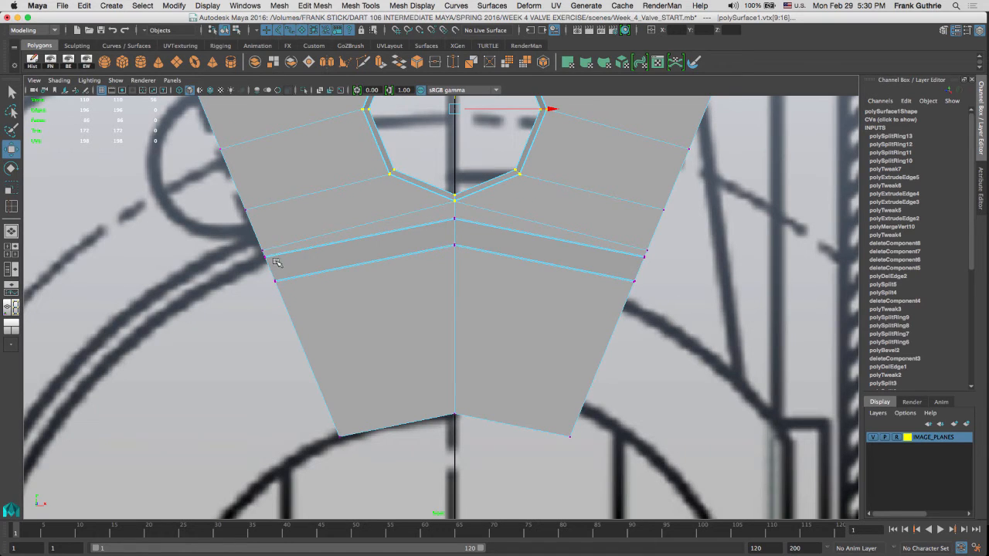
{"action": "left_click_drag", "start_coordinate": [252, 297], "coordinate": [289, 255]}
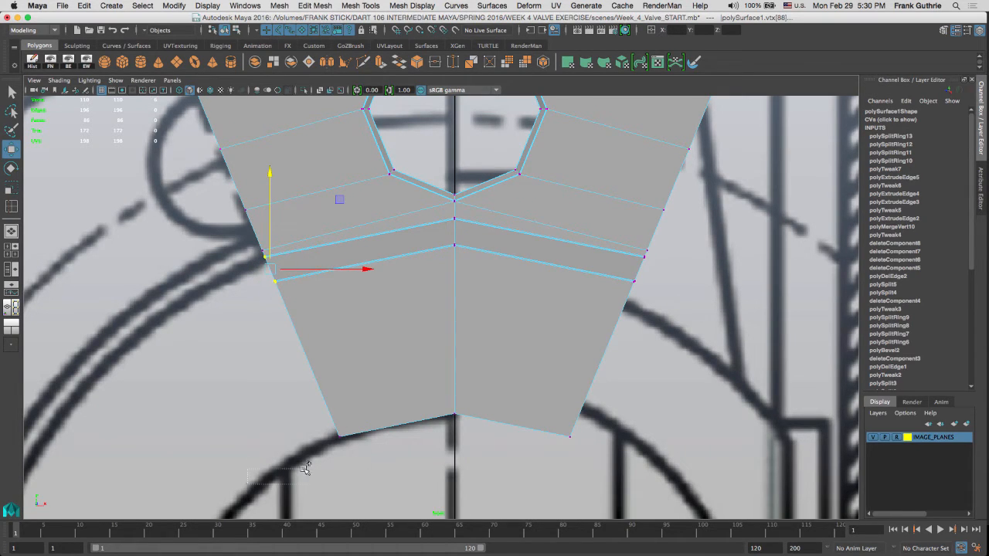
{"action": "left_click_drag", "start_coordinate": [300, 469], "coordinate": [614, 403], "text": "shift"}
{"action": "left_click_drag", "start_coordinate": [470, 267], "coordinate": [459, 216], "text": "shift"}
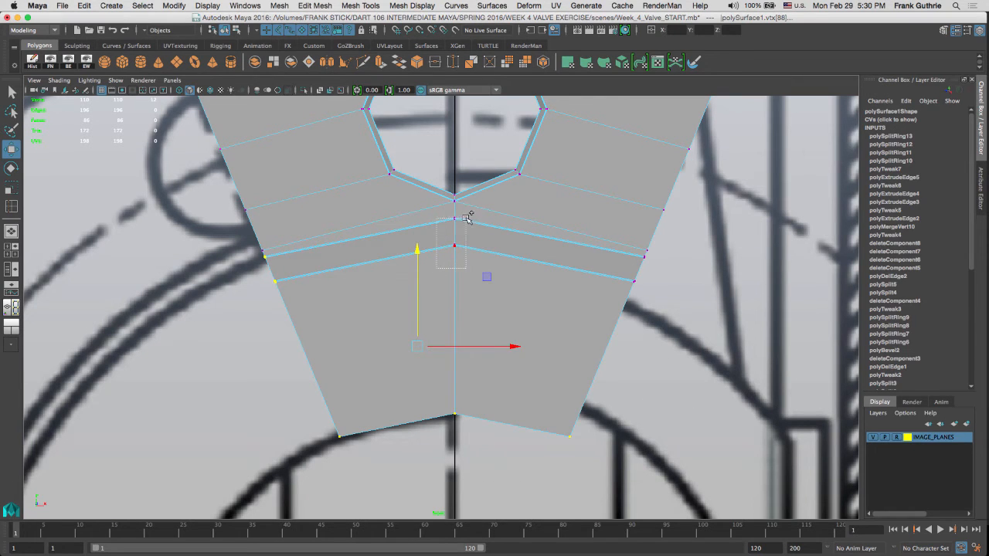
{"action": "left_click_drag", "start_coordinate": [602, 296], "coordinate": [657, 254], "text": "shift"}
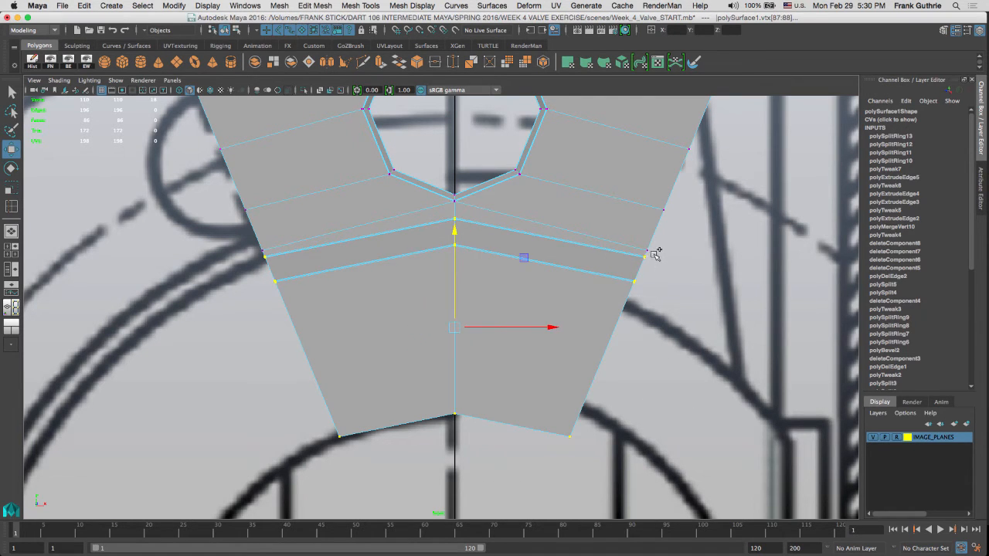
{"action": "key", "text": "space"}
{"action": "key", "text": "space"}
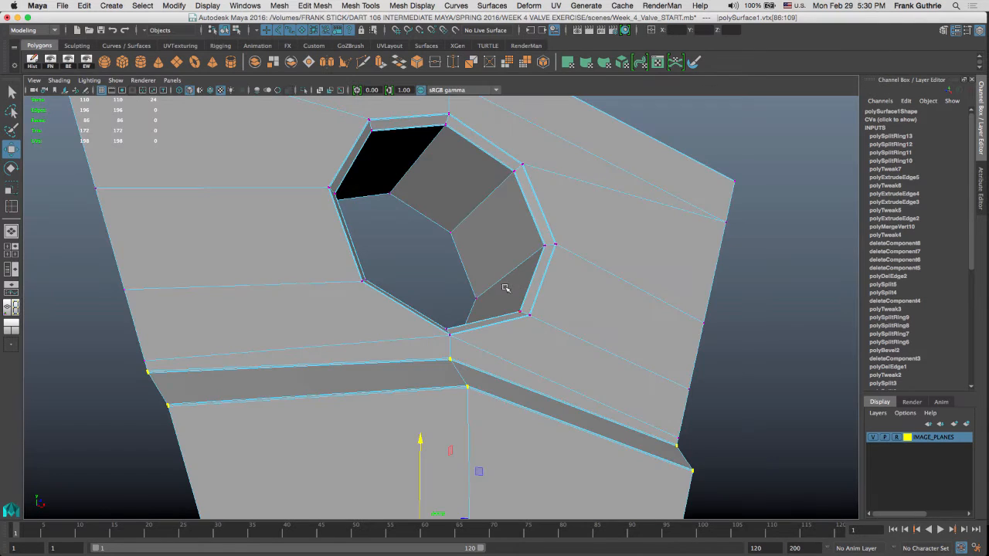
{"action": "left_click_drag", "start_coordinate": [512, 292], "coordinate": [485, 207], "text": "shift"}
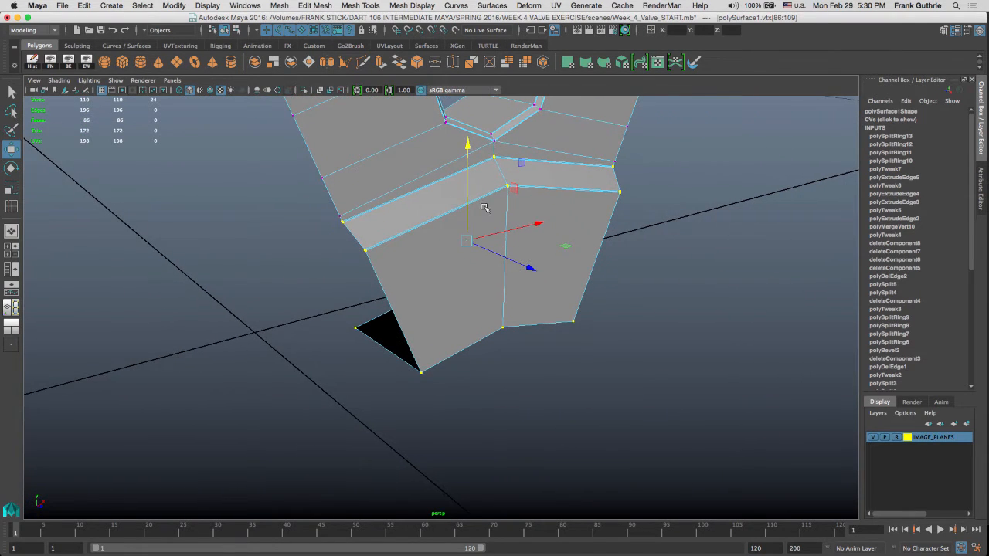
Step: Try to scale the selected lip and bore vertices from a pivot snapped to the ring's center
{"action": "key", "text": "r"}
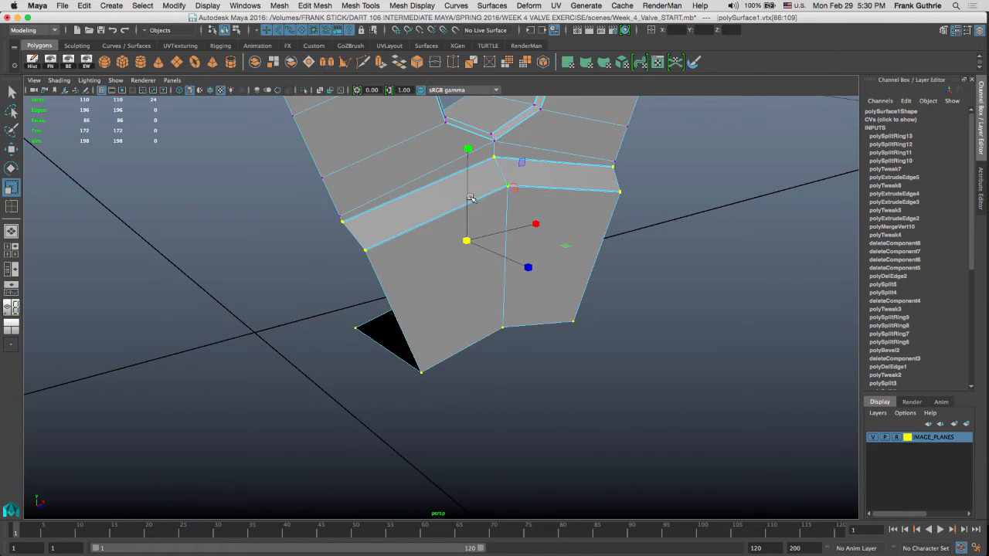
{"action": "key", "text": "e"}
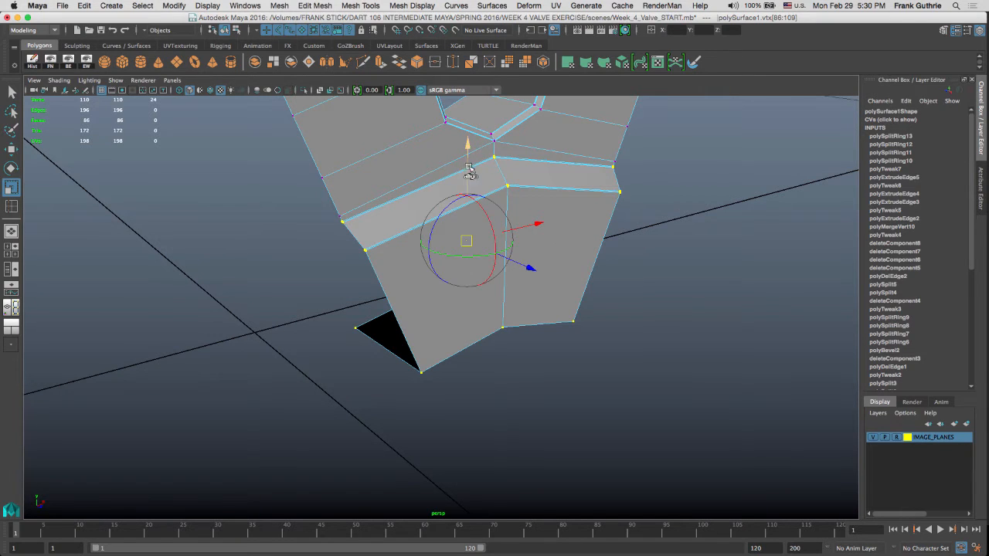
{"action": "key", "text": "x"}
{"action": "left_click_drag", "start_coordinate": [468, 147], "coordinate": [481, 504]}
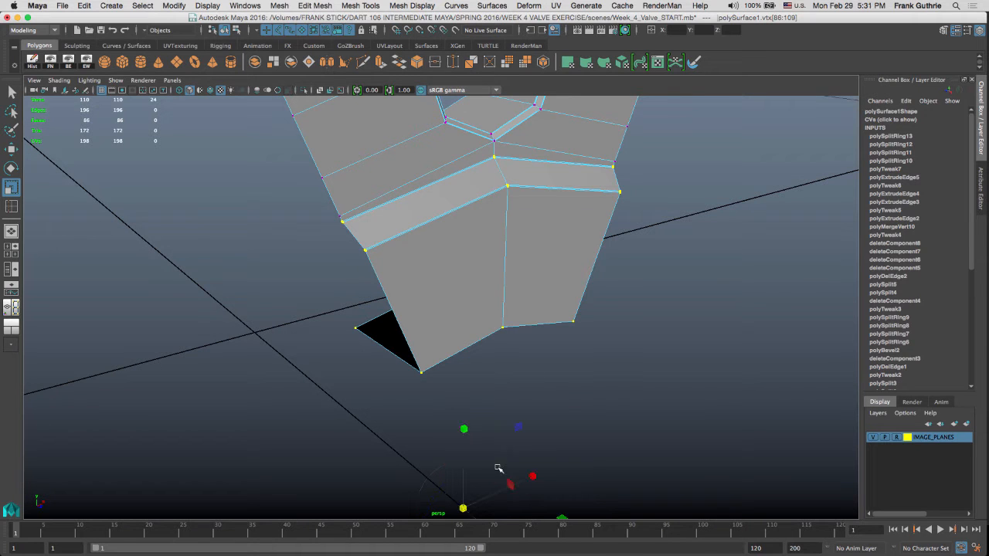
{"action": "left_click_drag", "start_coordinate": [499, 442], "coordinate": [508, 360], "text": "alt"}
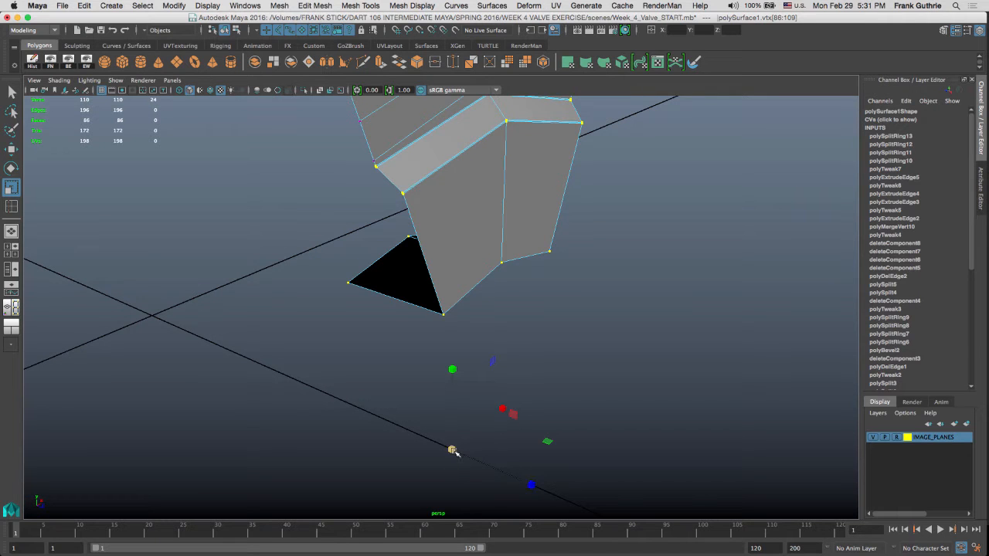
{"action": "left_click_drag", "start_coordinate": [454, 452], "coordinate": [442, 405], "text": "alt"}
{"action": "key", "text": "super+z"}
Step: Add the two side vertices just above the lip's slope to the selected lip and bore vertices
{"action": "middle_click_drag", "start_coordinate": [501, 283], "coordinate": [500, 352], "text": "alt"}
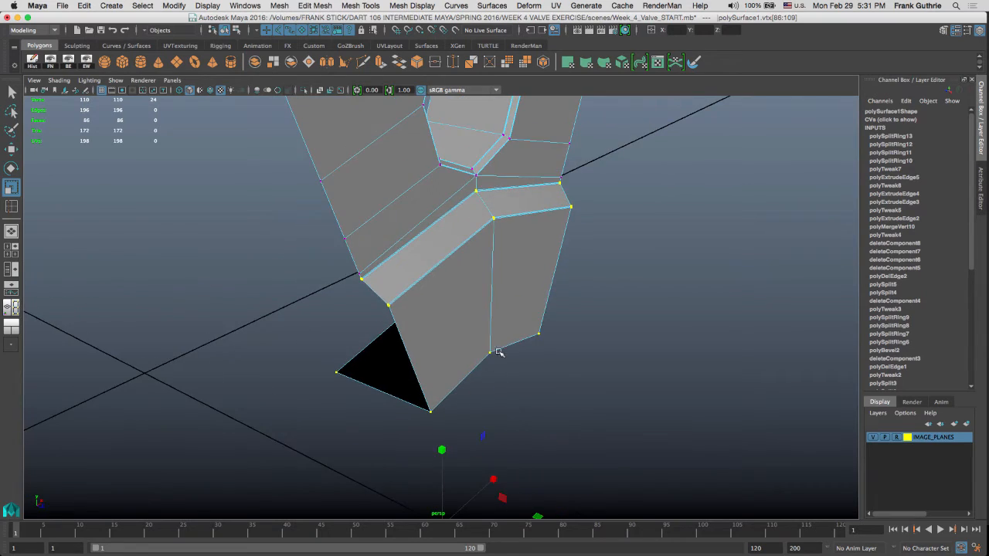
{"action": "left_click_drag", "start_coordinate": [498, 352], "coordinate": [364, 238], "text": "alt"}
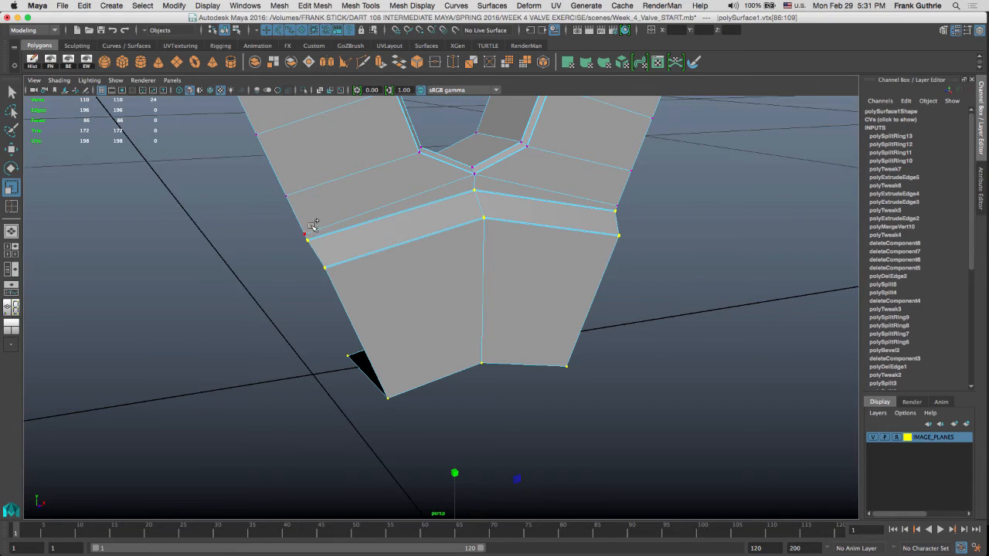
{"action": "left_click", "coordinate": [306, 235], "text": "shift"}
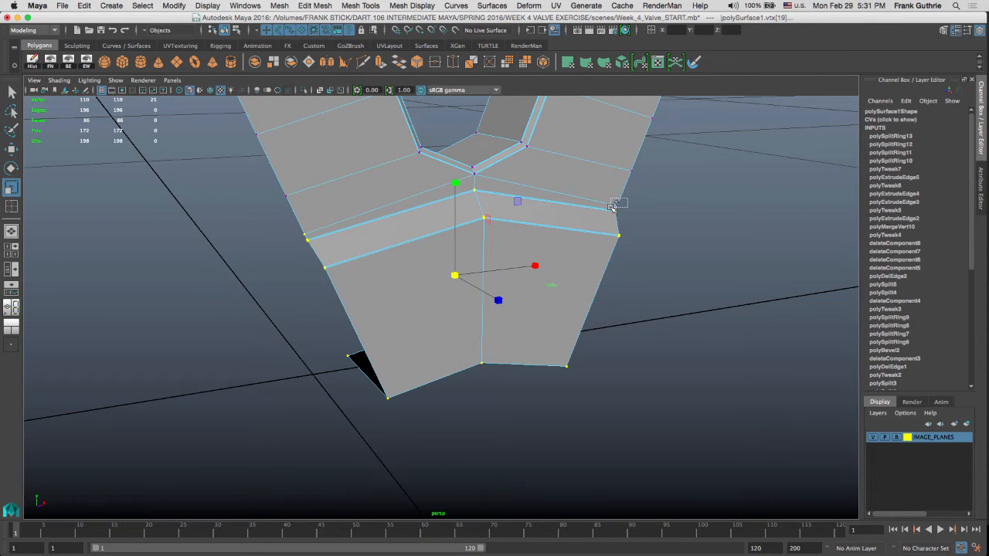
{"action": "left_click", "coordinate": [612, 206], "text": "shift"}
Step: Snap the scale pivot of the extended lip and bore selection vertically to the ring's center
{"action": "left_click_drag", "start_coordinate": [587, 212], "coordinate": [434, 210], "text": "alt"}
{"action": "key", "text": "d"}
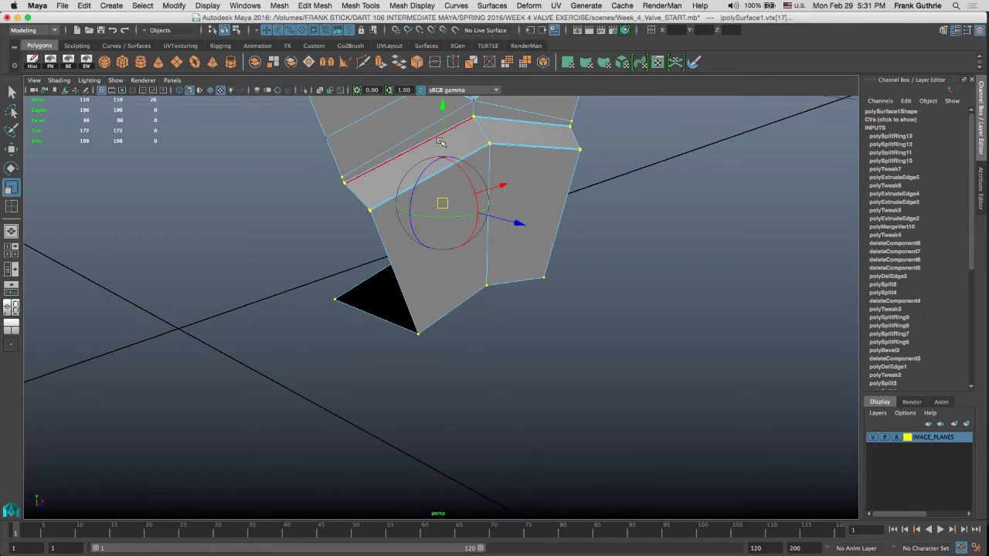
{"action": "key", "text": "x"}
{"action": "left_click_drag", "start_coordinate": [443, 109], "coordinate": [446, 386]}
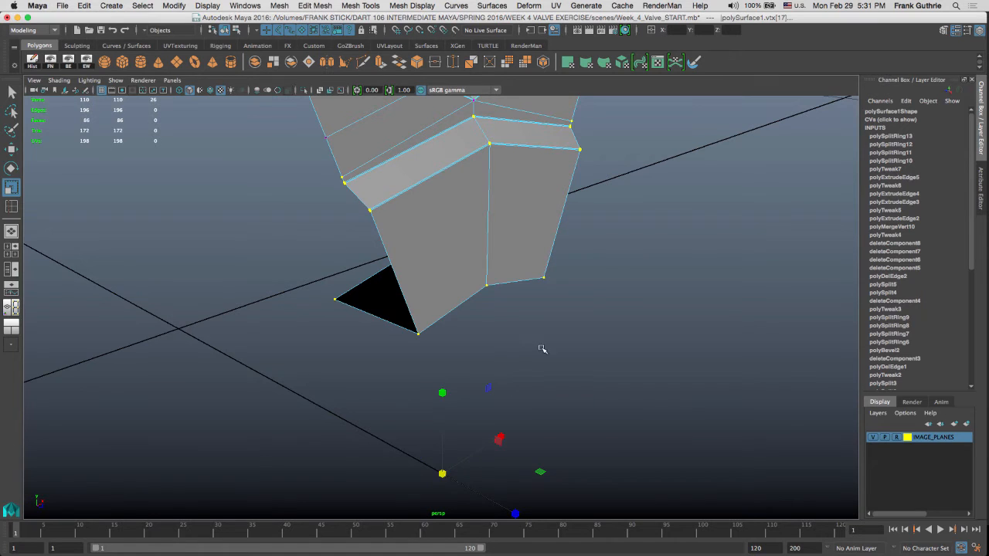
{"action": "left_click_drag", "start_coordinate": [542, 350], "coordinate": [517, 394], "text": "alt"}
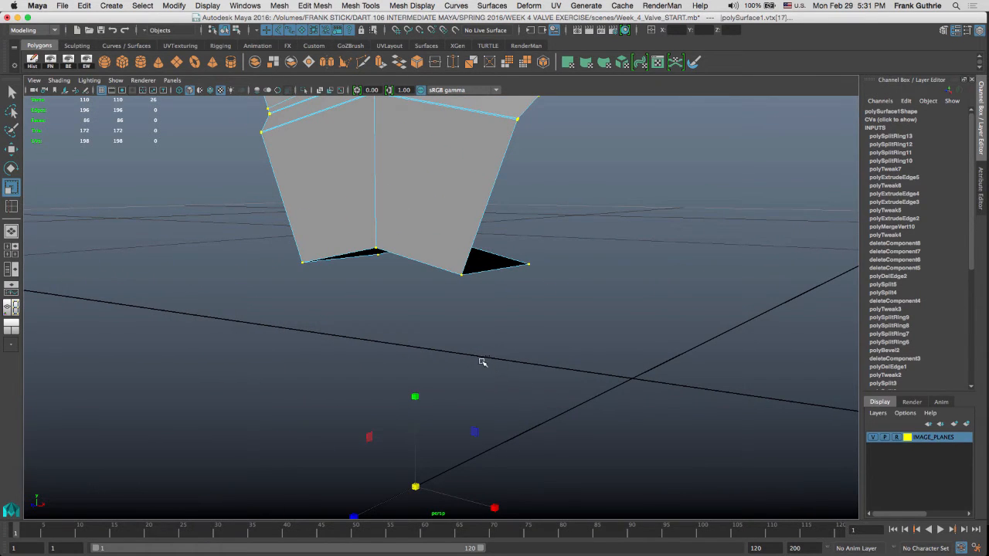
{"action": "left_click_drag", "start_coordinate": [482, 362], "coordinate": [485, 265], "text": "alt"}
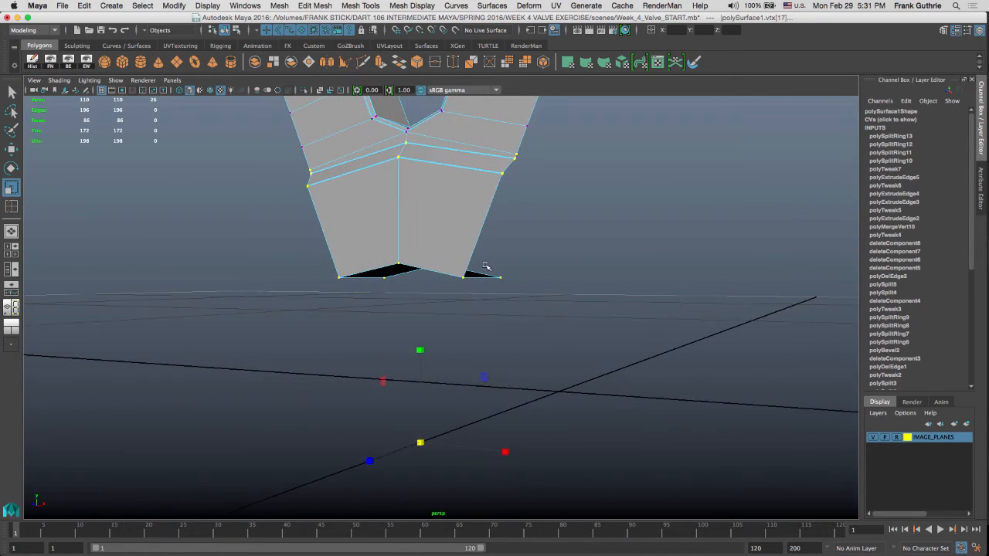
Step: Remove the lowest vertices from the selection and snap the scale pivot of the remaining band vertices to the grid origin
{"action": "left_click_drag", "start_coordinate": [556, 232], "coordinate": [325, 315], "text": "ctrl"}
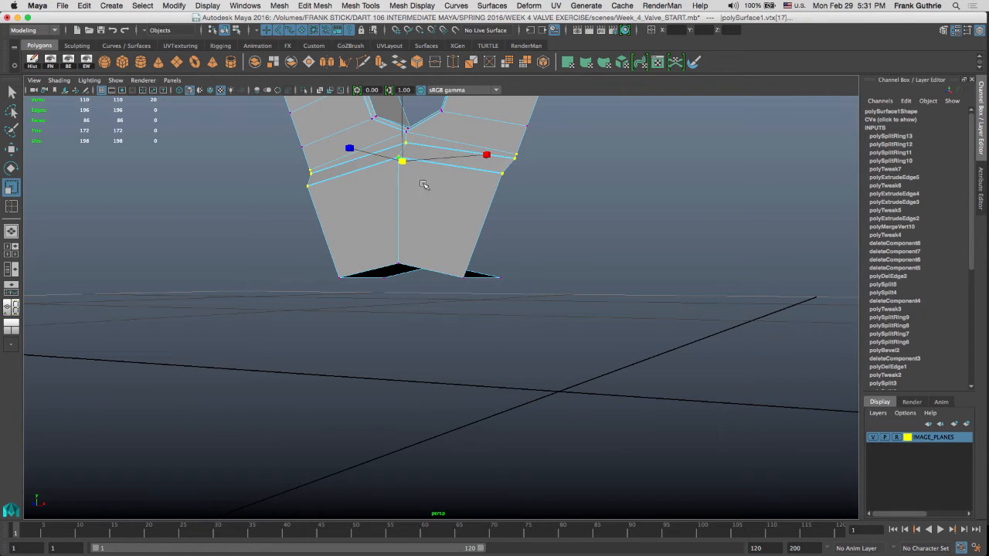
{"action": "key", "text": "d"}
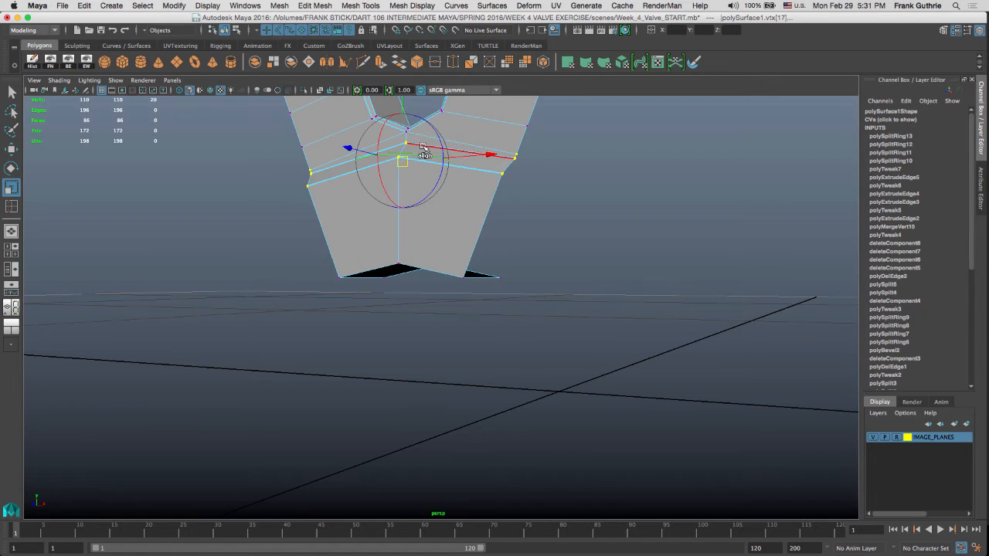
{"action": "middle_click_drag", "start_coordinate": [431, 151], "coordinate": [418, 187], "text": "alt"}
{"action": "left_click_drag", "start_coordinate": [417, 148], "coordinate": [427, 170], "text": "alt"}
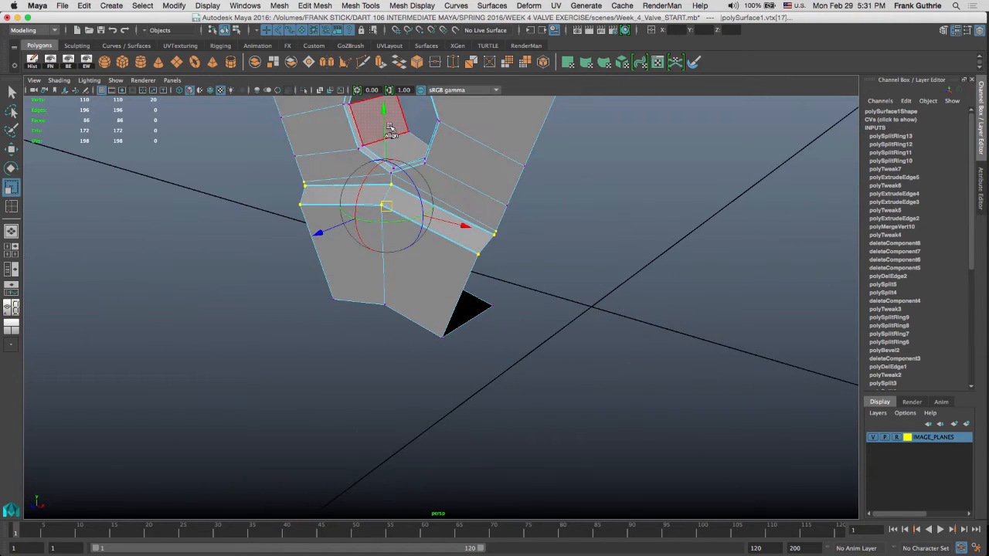
{"action": "key", "text": "x"}
{"action": "left_click_drag", "start_coordinate": [384, 121], "coordinate": [418, 424]}
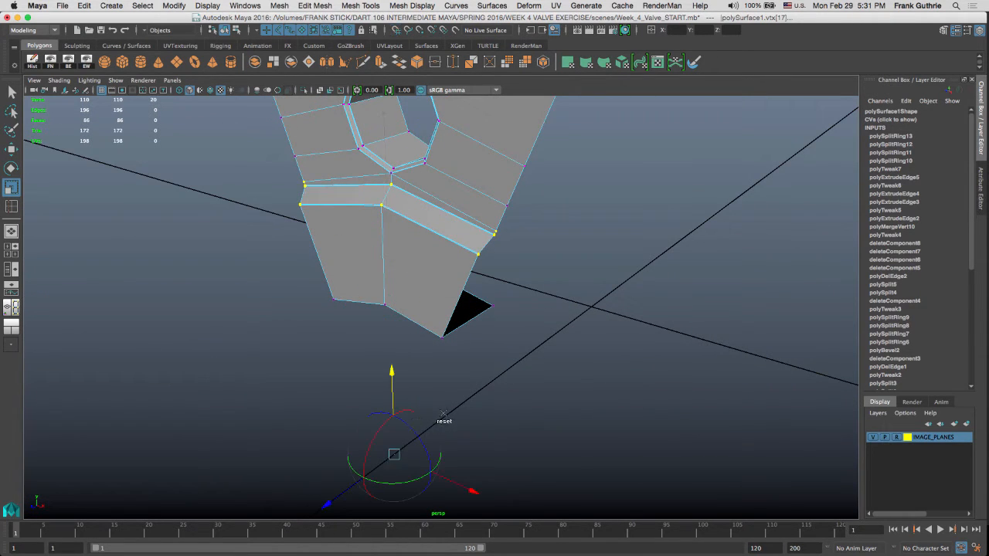
{"action": "key", "text": "d"}
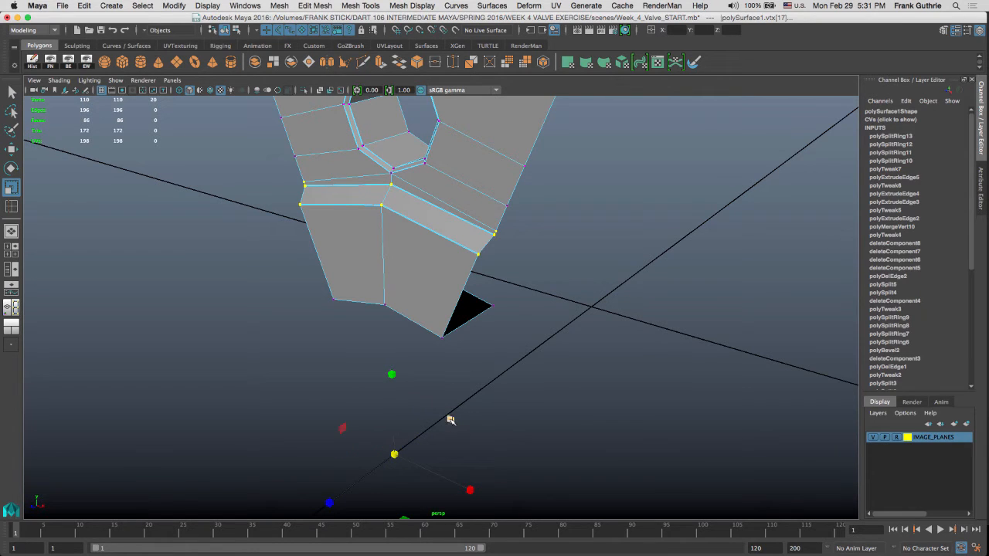
Step: Scale the selected band vertices about the grid origin in the front view so the band sits just below the hole's rim
{"action": "left_click_drag", "start_coordinate": [451, 419], "coordinate": [450, 417]}
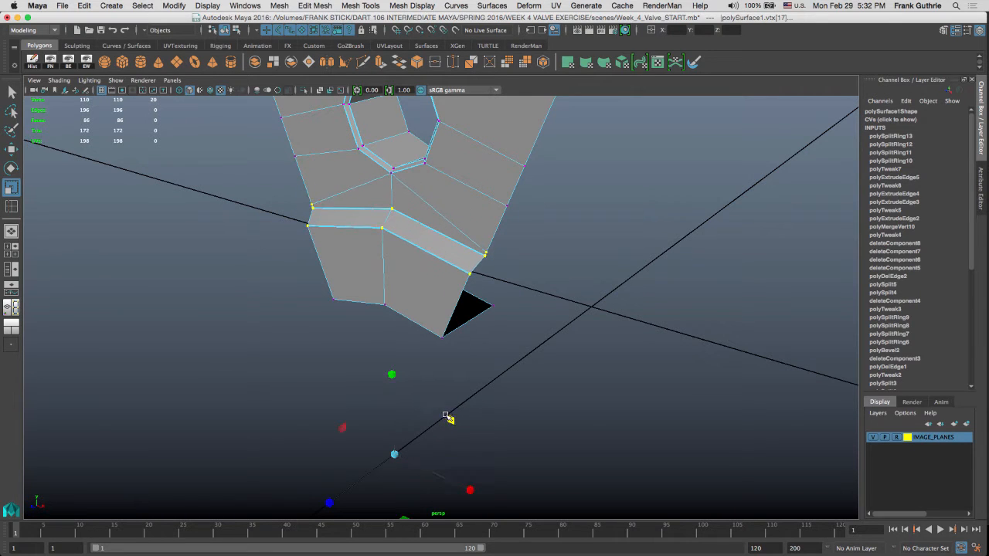
{"action": "key", "text": "space"}
{"action": "key", "text": "space"}
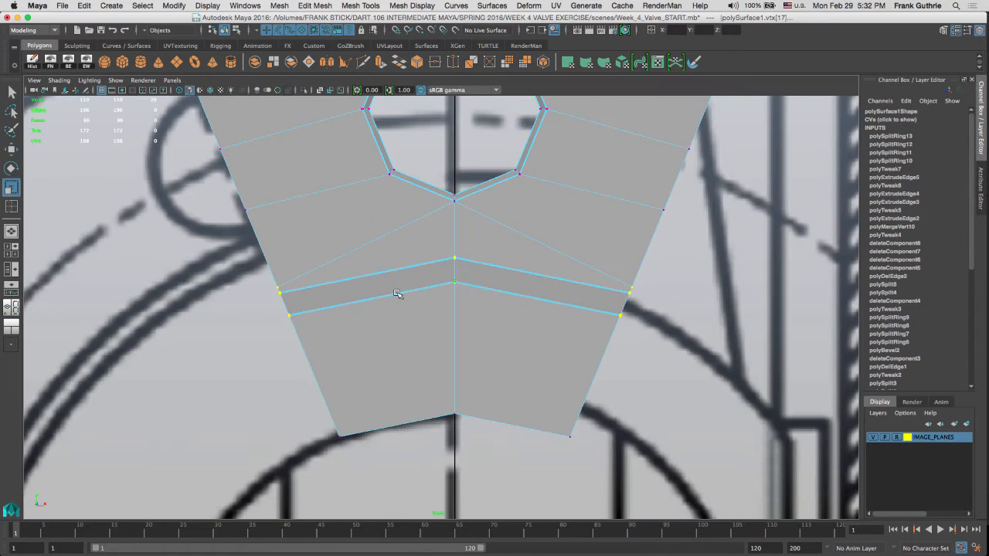
{"action": "middle_click_drag", "start_coordinate": [517, 233], "coordinate": [529, 226]}
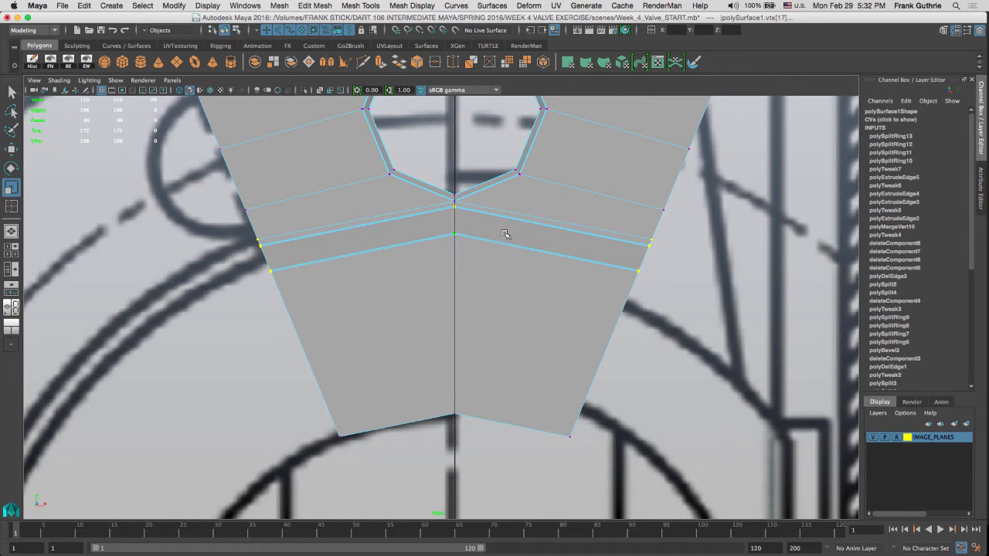
{"action": "middle_click_drag", "start_coordinate": [506, 233], "coordinate": [508, 236]}
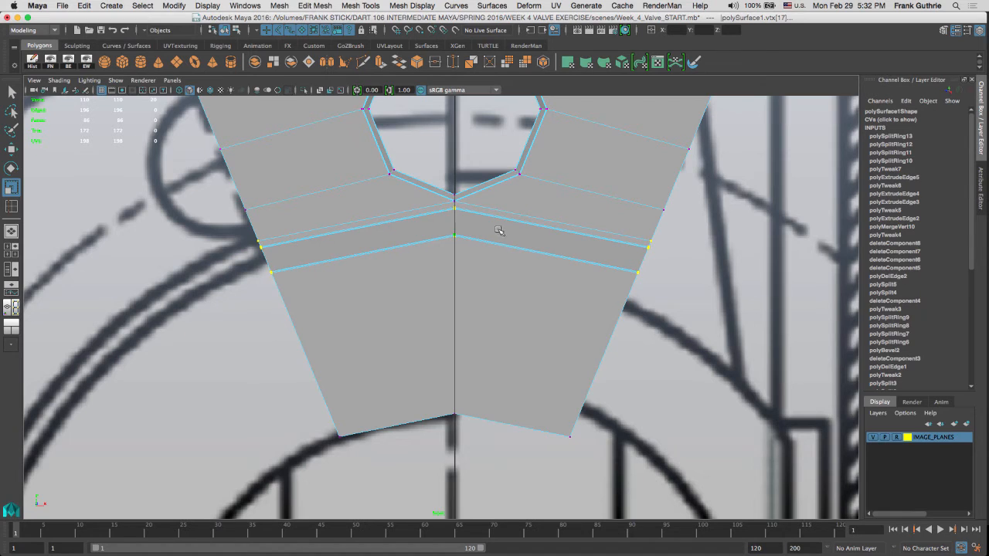
{"action": "right_click_drag", "start_coordinate": [495, 229], "coordinate": [690, 256], "text": "alt"}
{"action": "middle_click_drag", "start_coordinate": [561, 184], "coordinate": [513, 254], "text": "alt"}
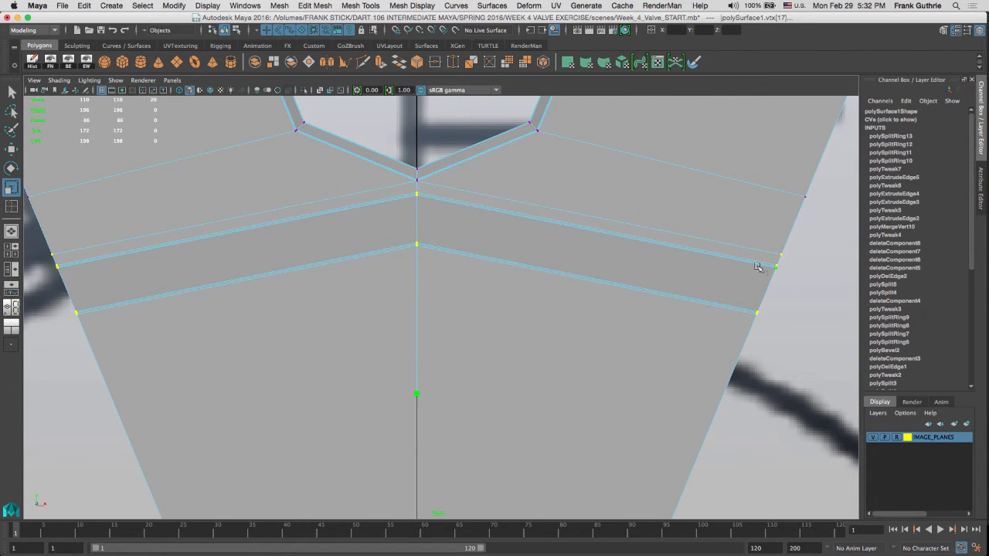
{"action": "middle_click_drag", "start_coordinate": [549, 251], "coordinate": [548, 251]}
{"action": "key", "text": "space"}
{"action": "key", "text": "space"}
{"action": "key", "text": "q"}
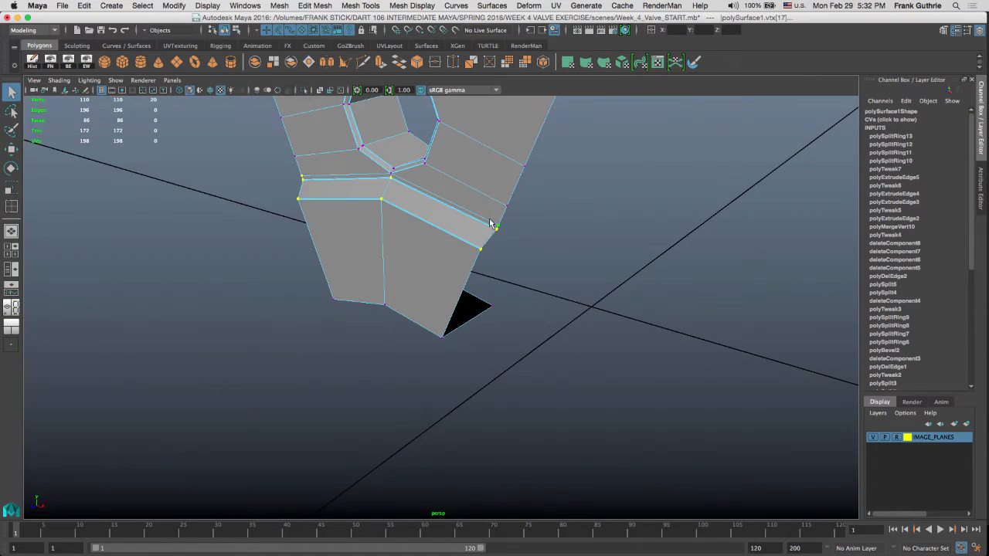
Step: Return the mesh to object mode, check the stepped band from several angles and save the scene
{"action": "right_click_drag", "start_coordinate": [490, 223], "coordinate": [530, 208]}
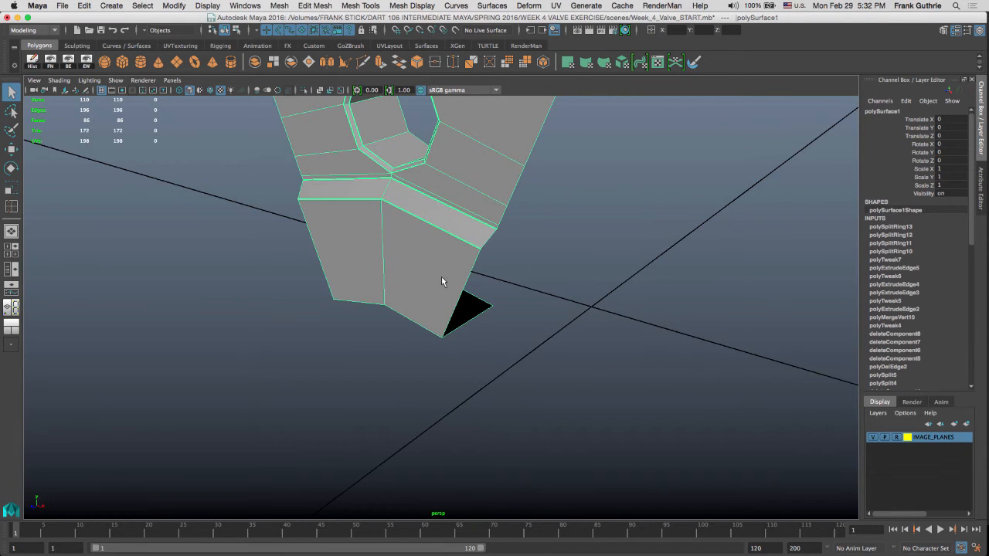
{"action": "left_click_drag", "start_coordinate": [441, 277], "coordinate": [552, 287], "text": "alt"}
{"action": "left_click_drag", "start_coordinate": [508, 239], "coordinate": [490, 208], "text": "alt"}
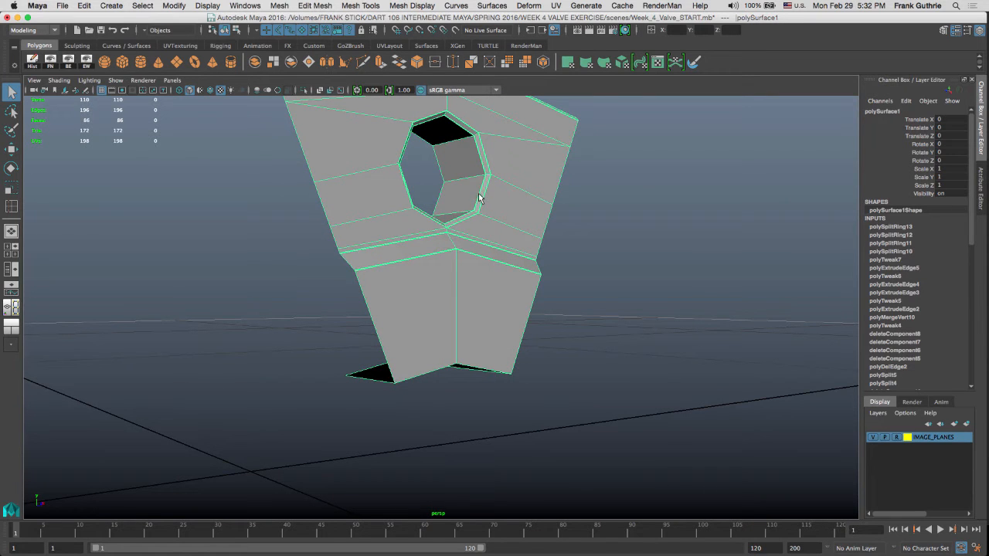
{"action": "left_click_drag", "start_coordinate": [490, 187], "coordinate": [482, 159], "text": "alt"}
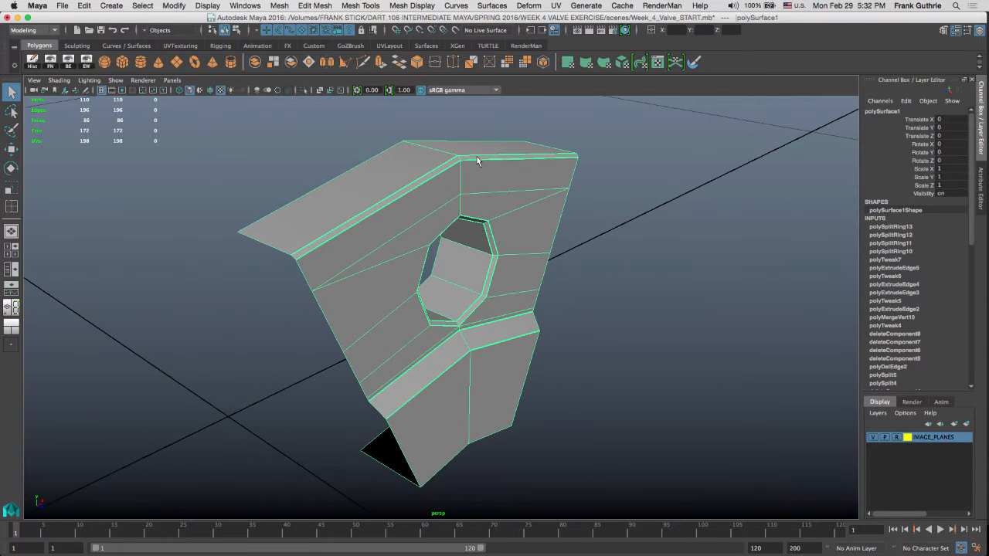
{"action": "left_click_drag", "start_coordinate": [494, 287], "coordinate": [453, 407], "text": "alt"}
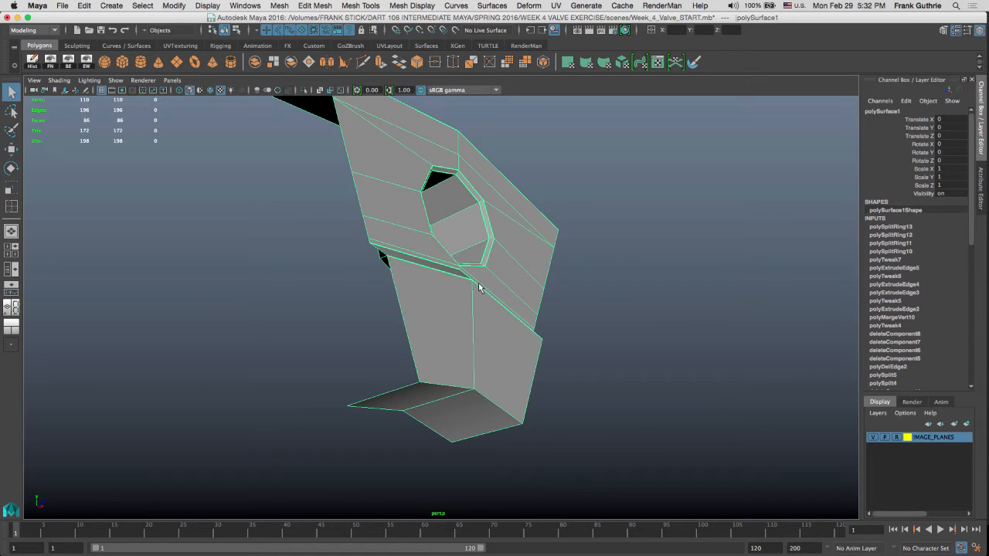
{"action": "key", "text": "super+s"}
Step: Bevel the two edges where the front faces meet the underside, with a fraction of 0.1
{"action": "left_click_drag", "start_coordinate": [483, 288], "coordinate": [366, 257], "text": "alt"}
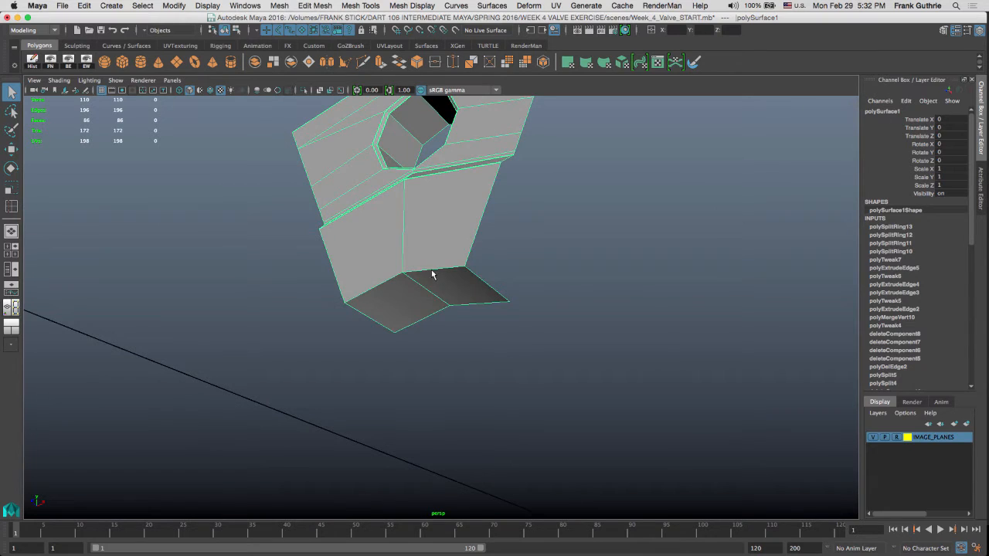
{"action": "right_click_drag", "start_coordinate": [433, 251], "coordinate": [433, 223]}
{"action": "left_click", "coordinate": [389, 284]}
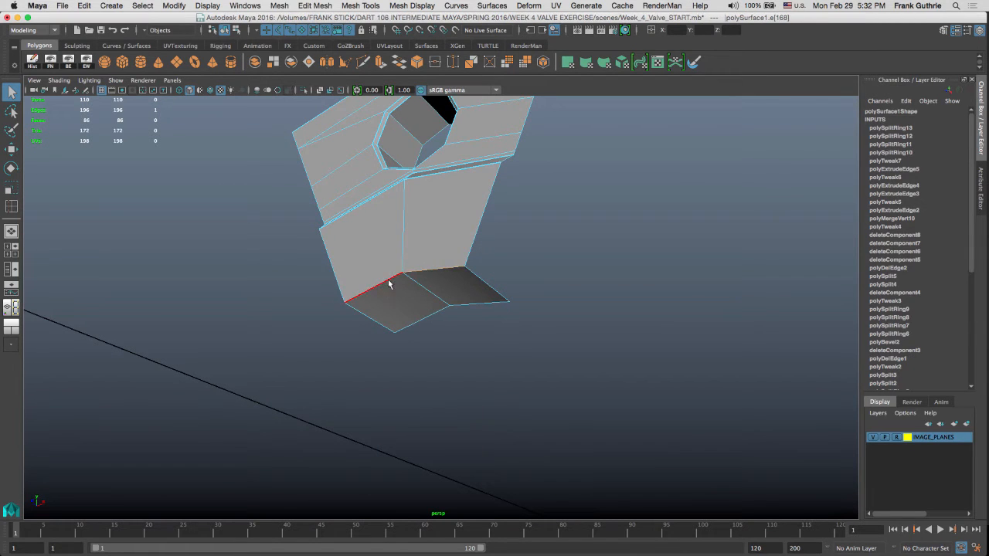
{"action": "left_click", "coordinate": [373, 302], "text": "shift"}
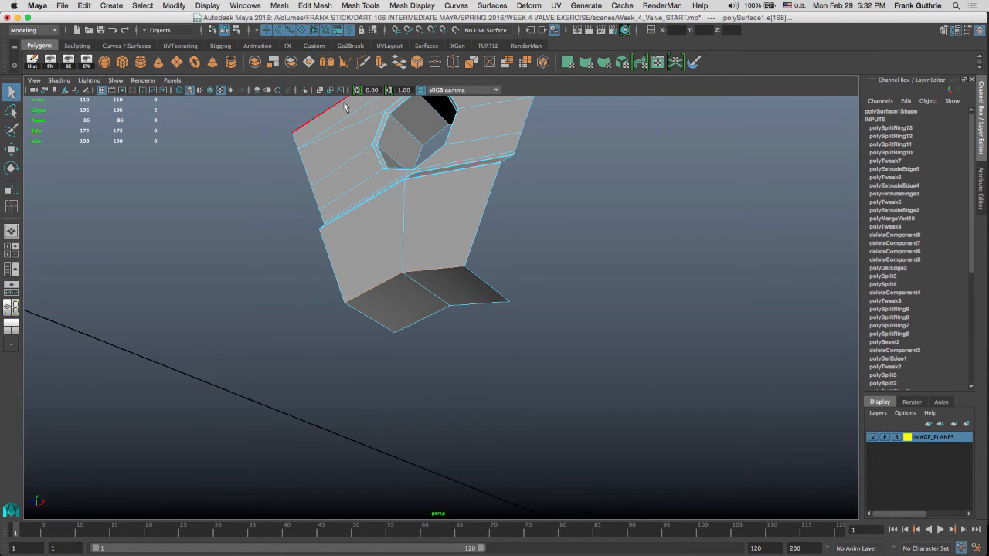
{"action": "left_click", "coordinate": [417, 62]}
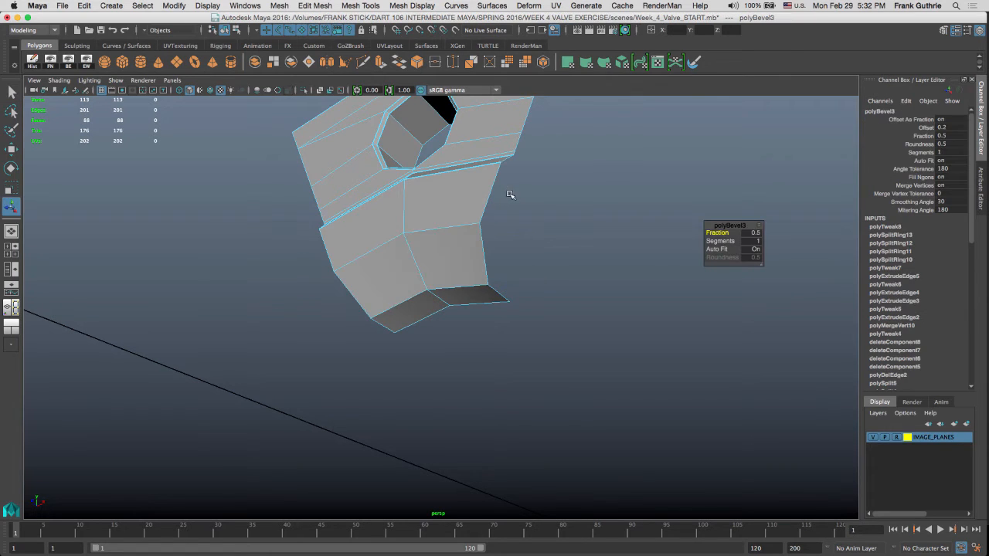
{"action": "left_click_drag", "start_coordinate": [719, 233], "coordinate": [594, 214]}
{"action": "left_click_drag", "start_coordinate": [717, 232], "coordinate": [720, 232]}
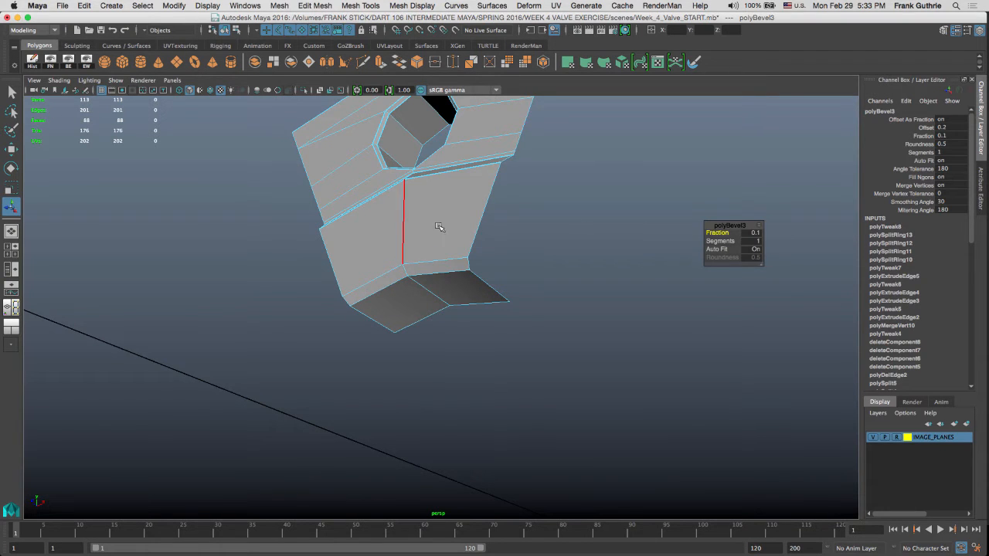
Step: Compare the bottom bevel with the hole's rim bevel in the top view and set its fraction to 0.045
{"action": "left_click_drag", "start_coordinate": [458, 207], "coordinate": [450, 213], "text": "alt"}
{"action": "key", "text": "space"}
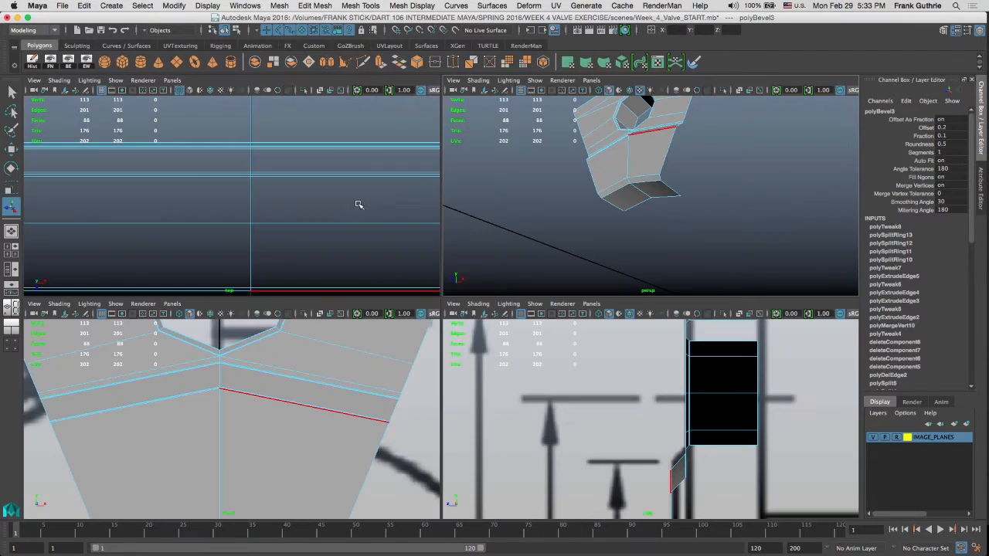
{"action": "key", "text": "space"}
{"action": "key", "text": "a"}
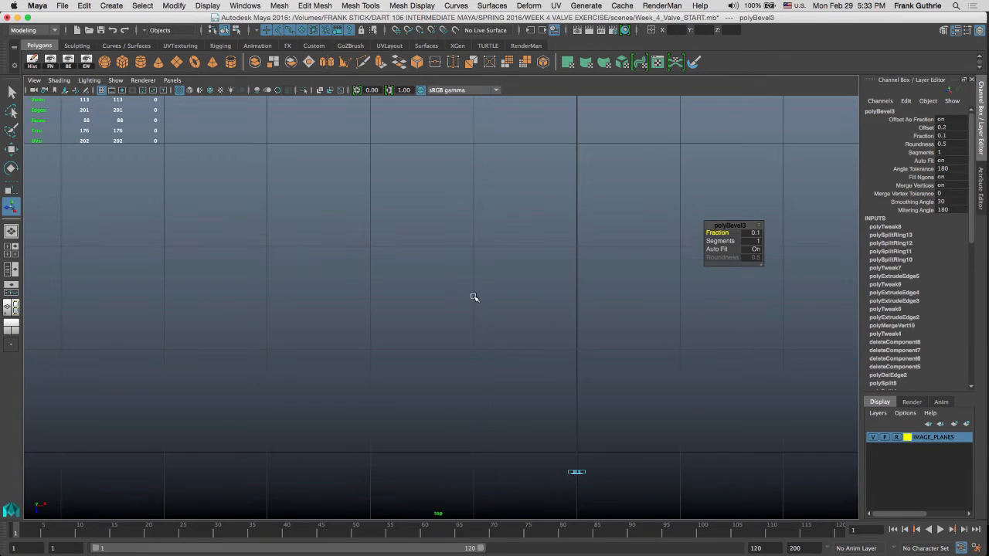
{"action": "right_click_drag", "start_coordinate": [546, 287], "coordinate": [29, 311], "text": "alt"}
{"action": "middle_click_drag", "start_coordinate": [556, 302], "coordinate": [501, 212], "text": "alt"}
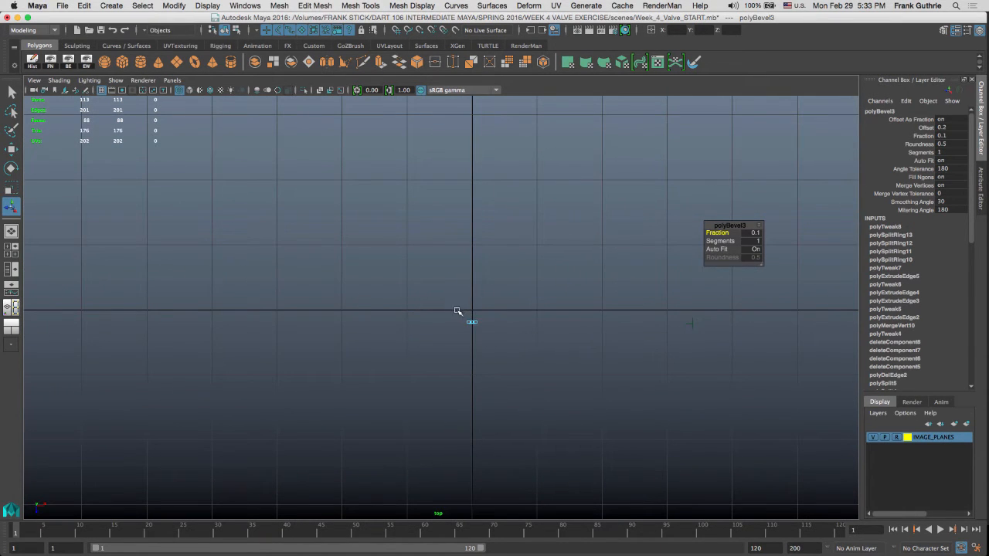
{"action": "scroll", "coordinate": [456, 312], "scroll_direction": "up", "scroll_amount": 10}
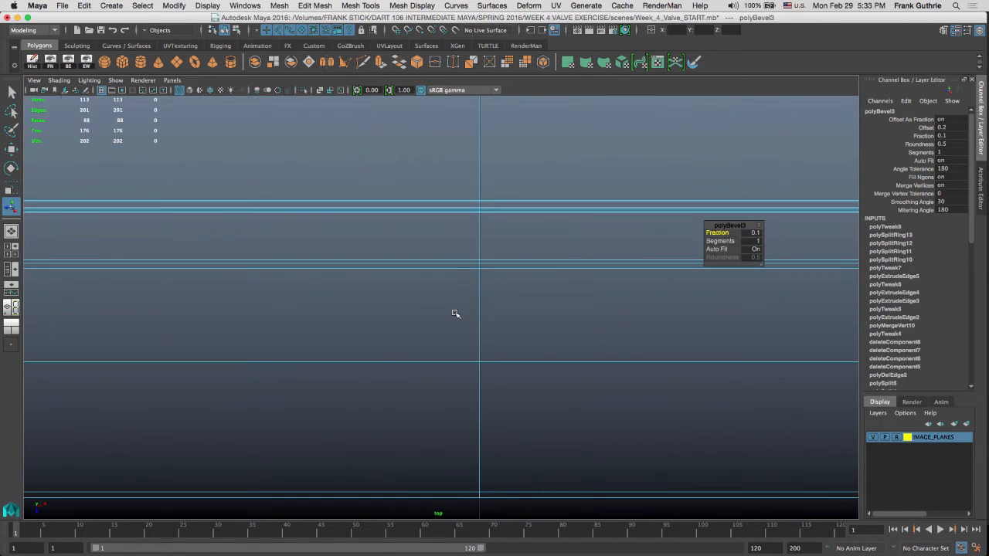
{"action": "middle_click_drag", "start_coordinate": [497, 319], "coordinate": [487, 64], "text": "alt"}
{"action": "middle_click_drag", "start_coordinate": [559, 335], "coordinate": [541, 355], "text": "alt"}
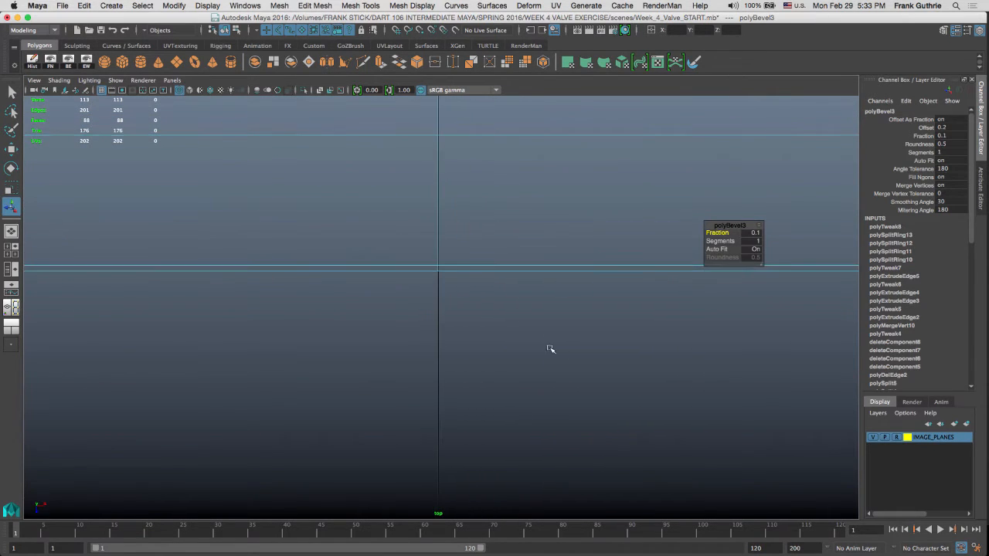
{"action": "right_click_drag", "start_coordinate": [558, 322], "coordinate": [521, 313], "text": "alt"}
{"action": "middle_click_drag", "start_coordinate": [543, 283], "coordinate": [583, 354], "text": "alt"}
{"action": "left_click_drag", "start_coordinate": [717, 233], "coordinate": [717, 235]}
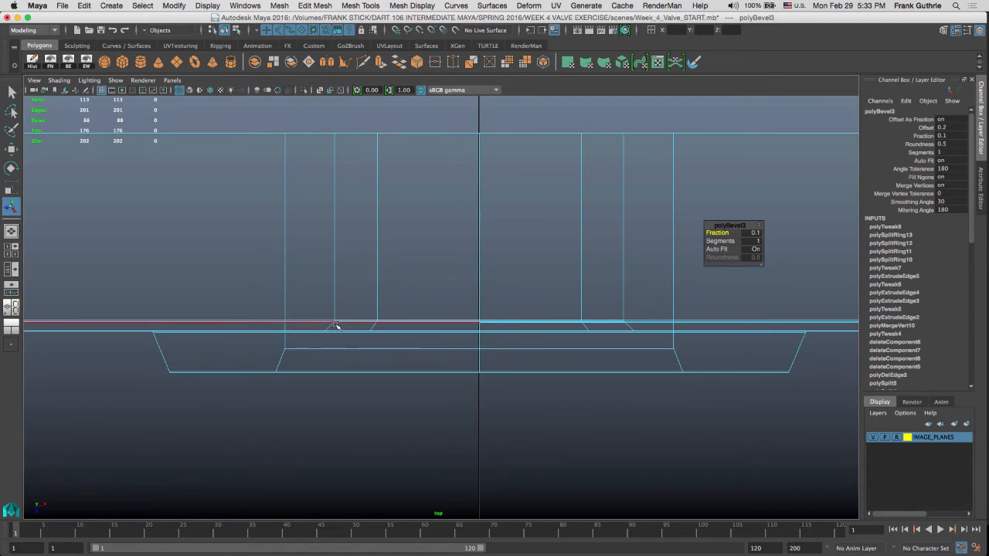
{"action": "middle_click_drag", "start_coordinate": [359, 257], "coordinate": [370, 233], "text": "alt"}
{"action": "left_click", "coordinate": [755, 233]}
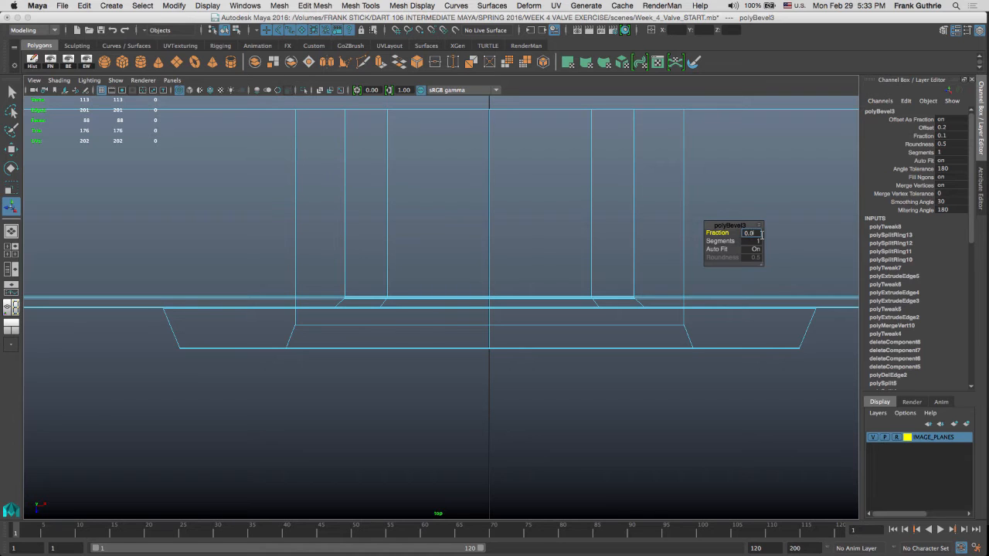
{"action": "key", "text": "Return"}
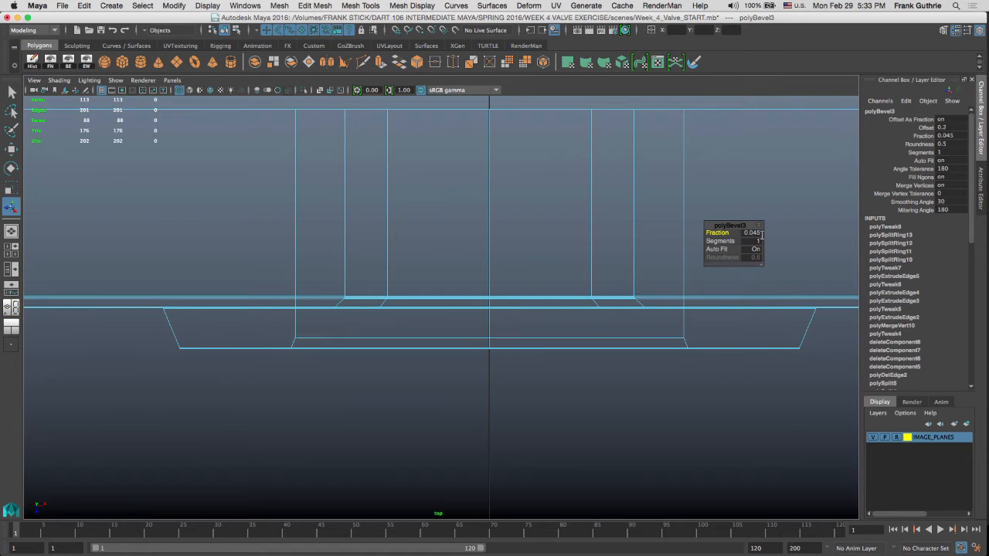
{"action": "middle_click_drag", "start_coordinate": [419, 260], "coordinate": [449, 236], "text": "alt"}
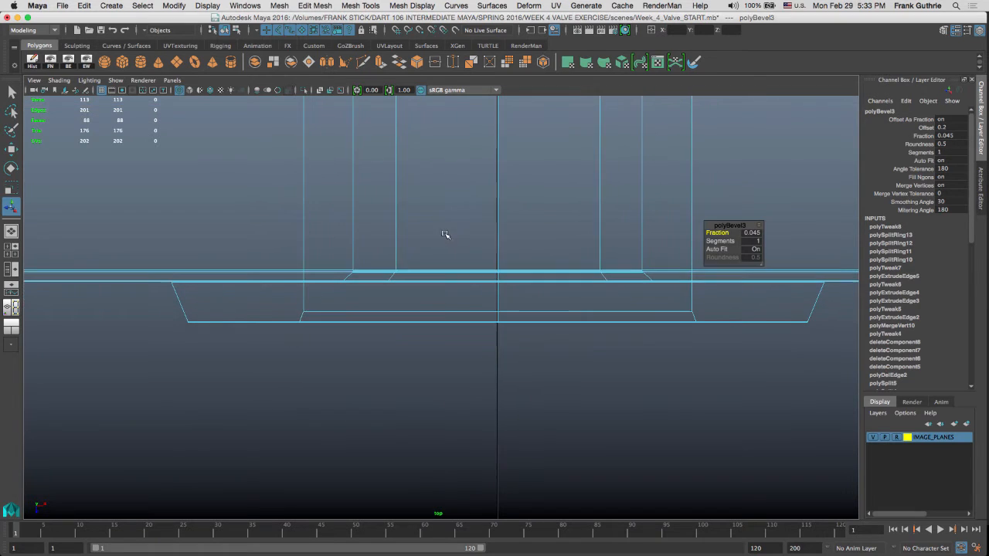
Step: Inspect the bottom bevel up close in the perspective view, around its centre corner
{"action": "key", "text": "space"}
{"action": "key", "text": "space"}
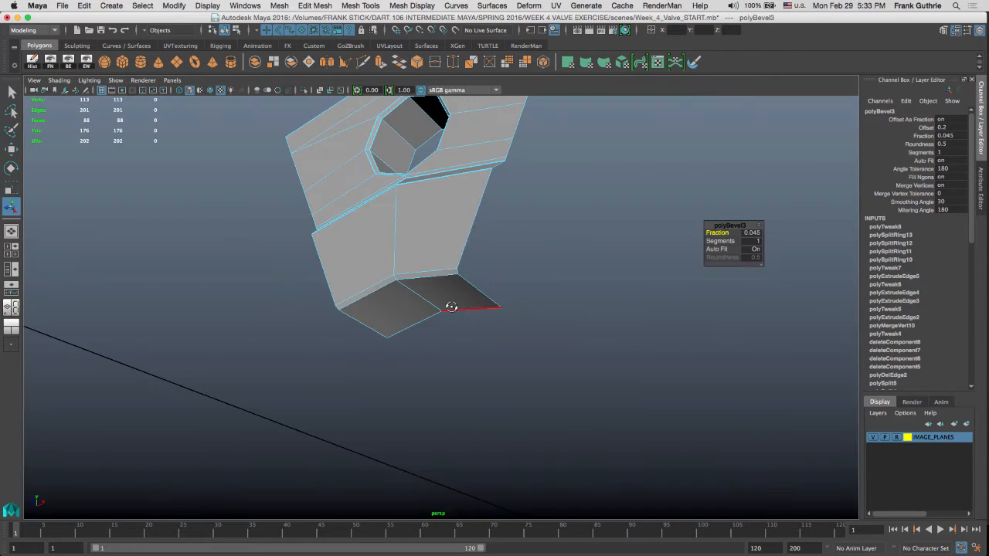
{"action": "left_click_drag", "start_coordinate": [452, 305], "coordinate": [499, 281], "text": "alt"}
{"action": "right_click_drag", "start_coordinate": [499, 281], "coordinate": [629, 263], "text": "alt"}
{"action": "middle_click_drag", "start_coordinate": [523, 228], "coordinate": [508, 261], "text": "alt"}
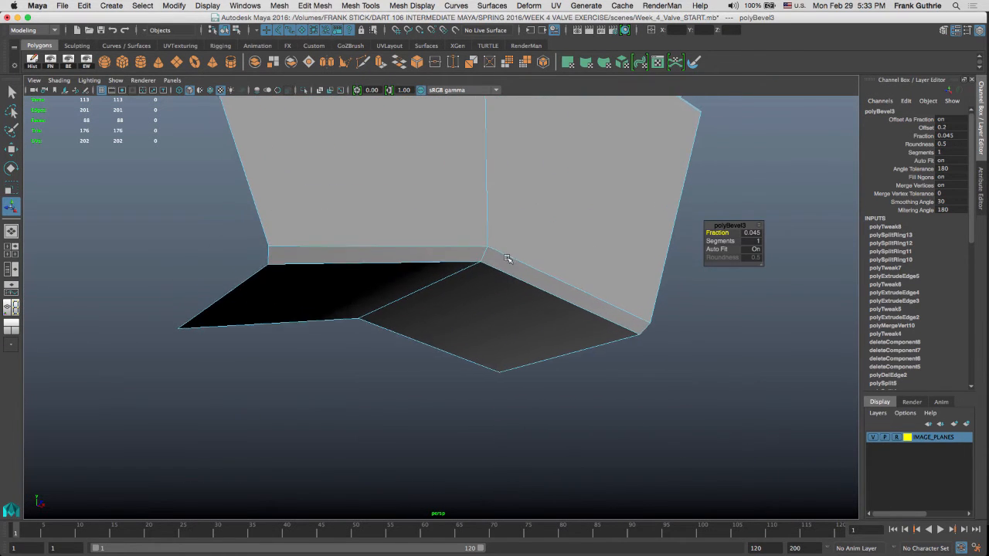
{"action": "right_click_drag", "start_coordinate": [507, 261], "coordinate": [693, 281], "text": "alt"}
{"action": "left_click_drag", "start_coordinate": [558, 219], "coordinate": [499, 228], "text": "alt"}
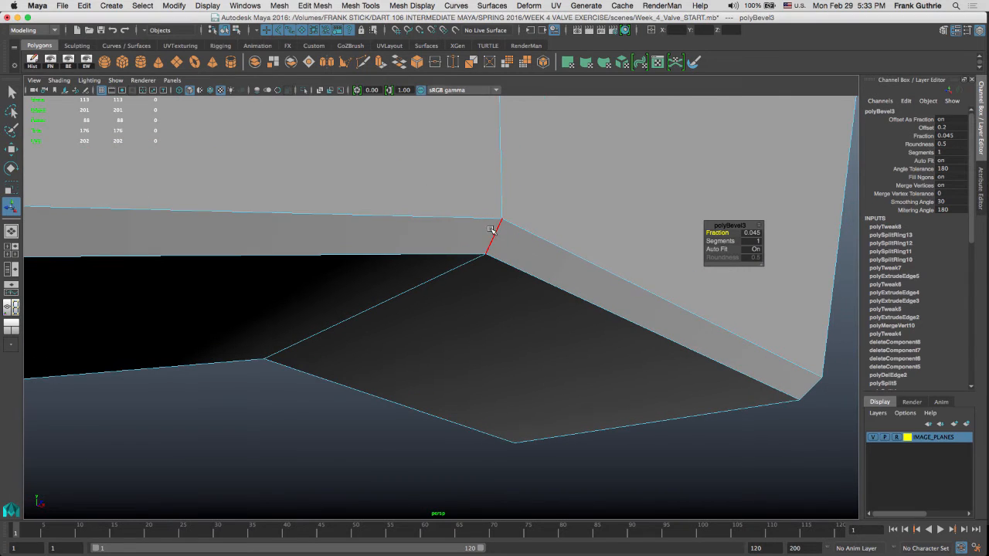
Step: Return the mesh to object mode and insert a horizontal edge loop on the front faces just above the bottom bevel, working in the front view
{"action": "key", "text": "q"}
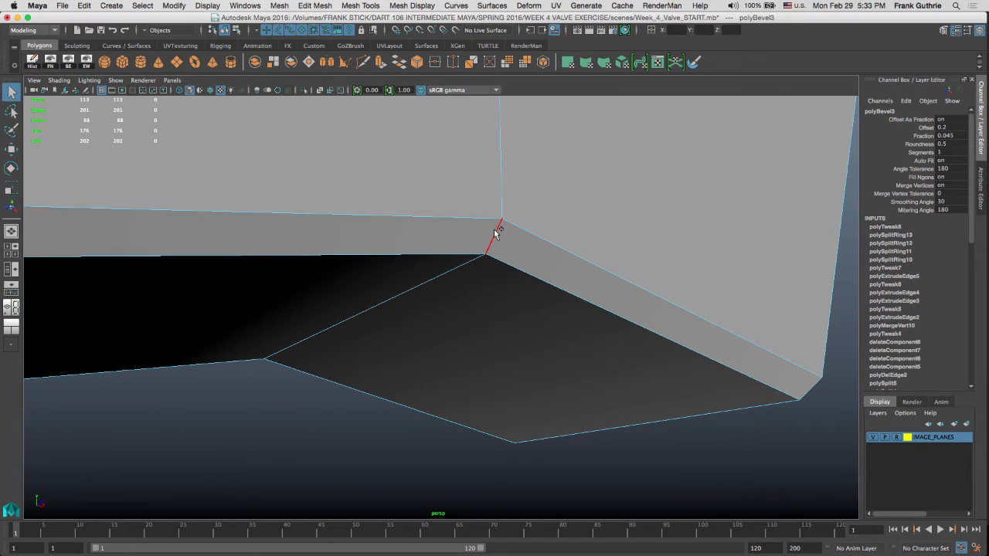
{"action": "right_click_drag", "start_coordinate": [497, 232], "coordinate": [534, 211]}
{"action": "left_click", "coordinate": [467, 271]}
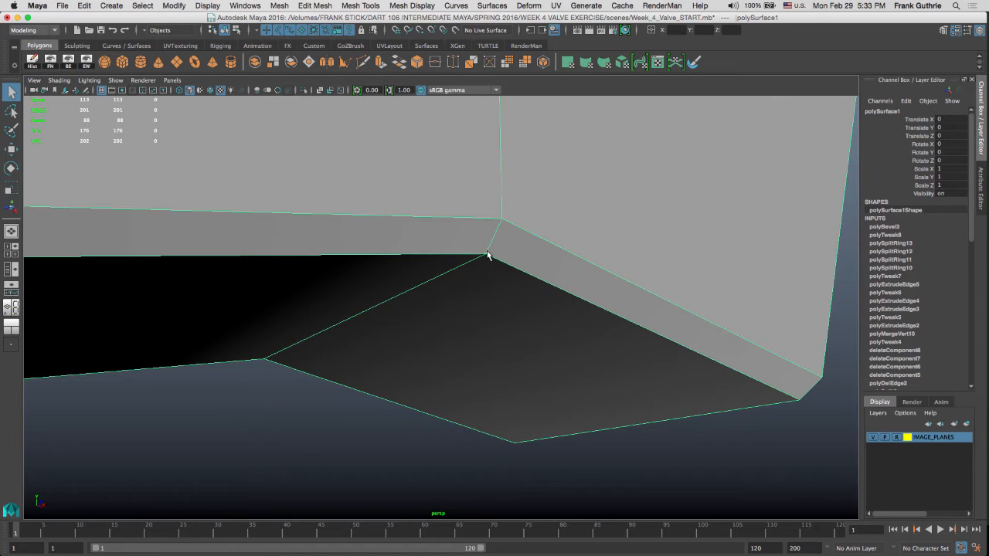
{"action": "right_click_drag", "start_coordinate": [490, 251], "coordinate": [482, 296]}
{"action": "key", "text": "space"}
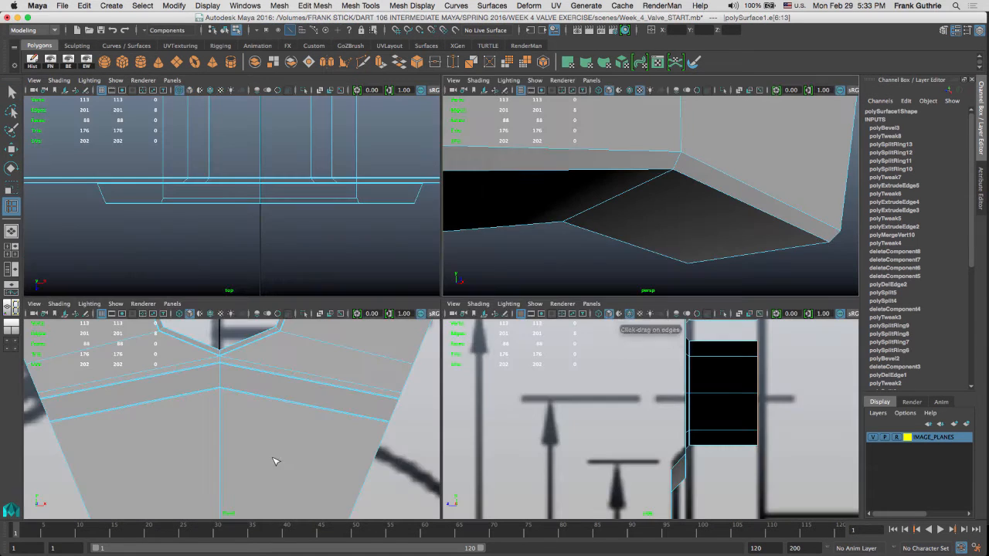
{"action": "key", "text": "space"}
{"action": "middle_click_drag", "start_coordinate": [356, 316], "coordinate": [375, 163], "text": "alt"}
{"action": "middle_click_drag", "start_coordinate": [495, 210], "coordinate": [492, 276], "text": "alt"}
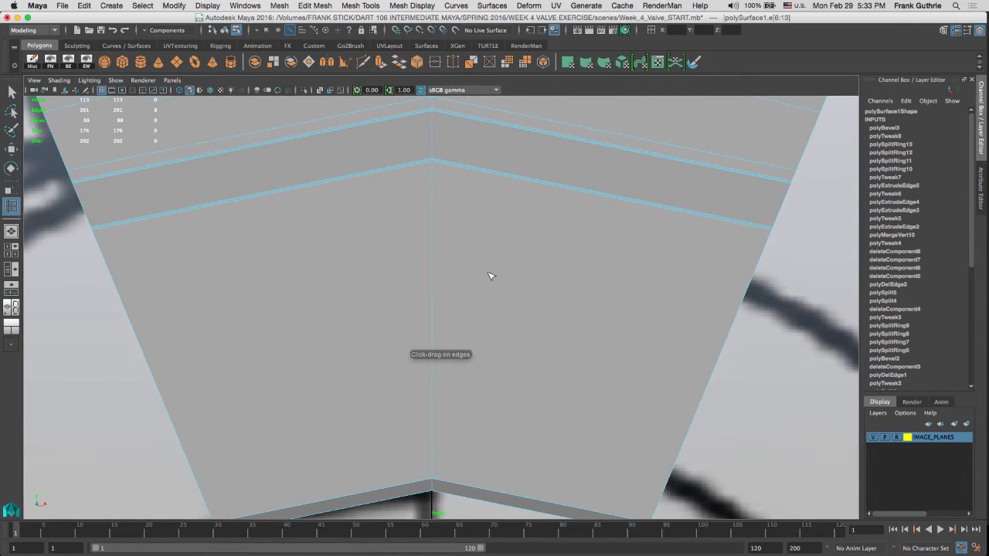
{"action": "middle_click_drag", "start_coordinate": [470, 201], "coordinate": [466, 194], "text": "alt"}
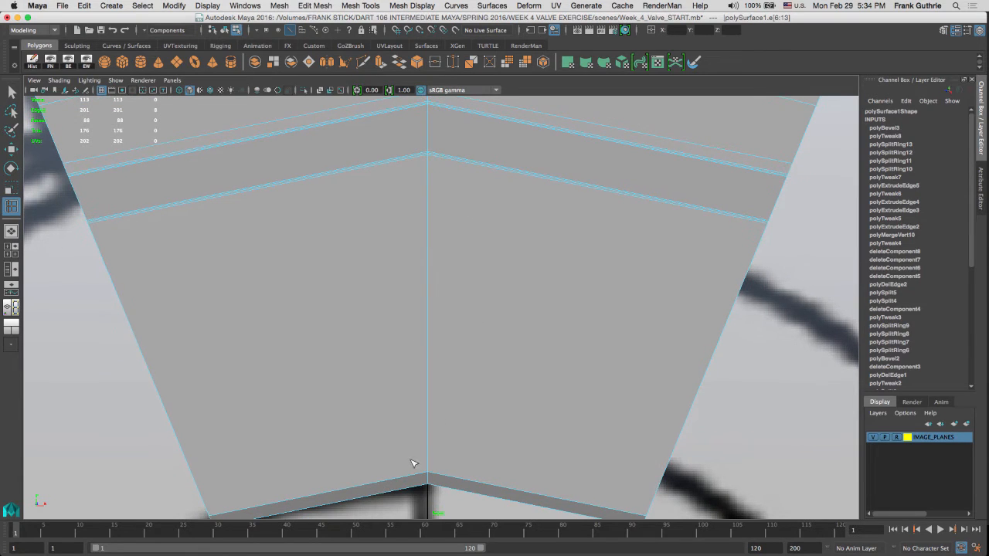
{"action": "left_click", "coordinate": [429, 459]}
{"action": "left_click", "coordinate": [431, 474]}
Step: Undo the new edge loop and reinsert it closer to the bottom bevel's upper edge
{"action": "middle_click_drag", "start_coordinate": [451, 426], "coordinate": [479, 313], "text": "alt"}
{"action": "middle_click_drag", "start_coordinate": [365, 323], "coordinate": [321, 193], "text": "alt"}
{"action": "right_click_drag", "start_coordinate": [517, 252], "coordinate": [979, 404], "text": "alt"}
{"action": "middle_click_drag", "start_coordinate": [378, 129], "coordinate": [466, 314], "text": "alt"}
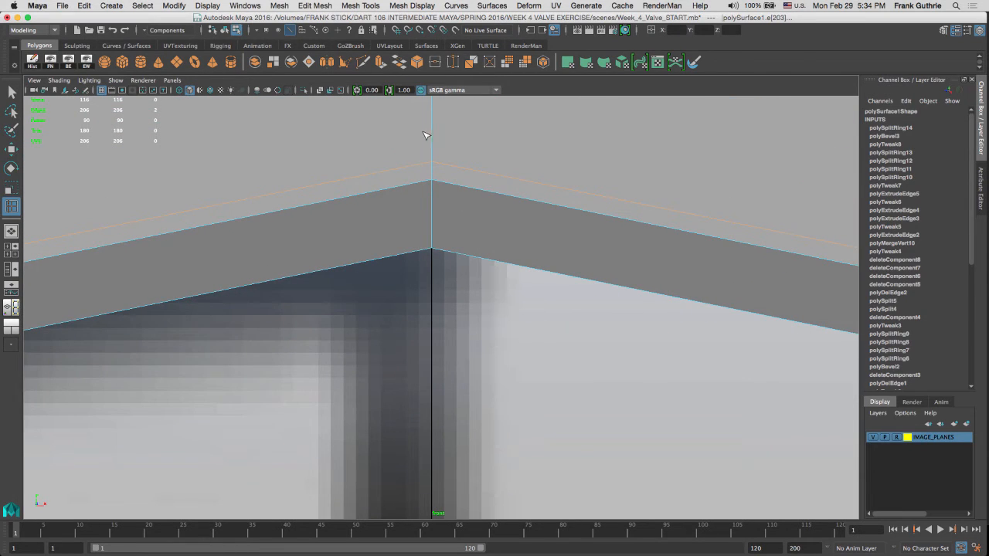
{"action": "key", "text": "ctrl+z"}
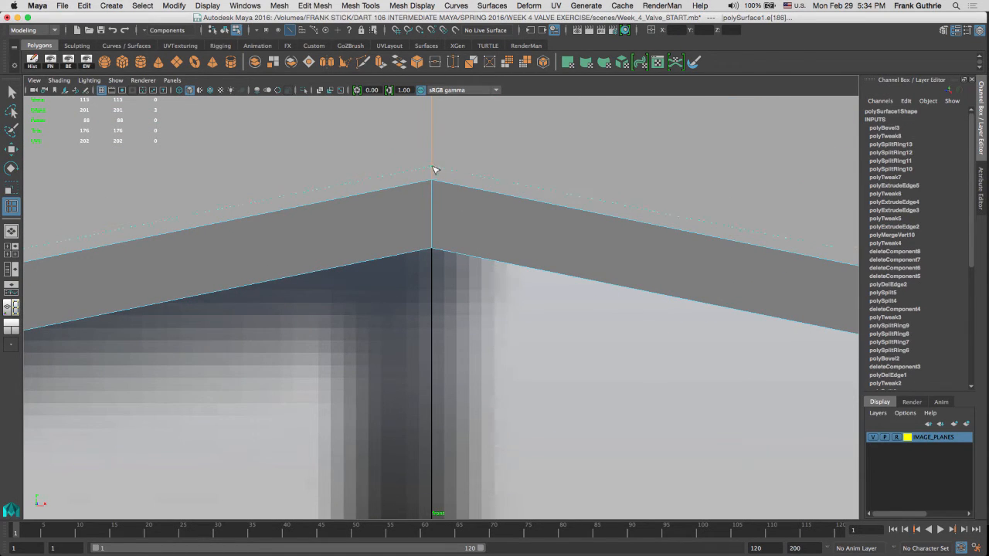
{"action": "left_click", "coordinate": [433, 175]}
Step: Insert supporting edge loops along both edges inside the bottom bevel and one on the underside right beside it
{"action": "key", "text": "space"}
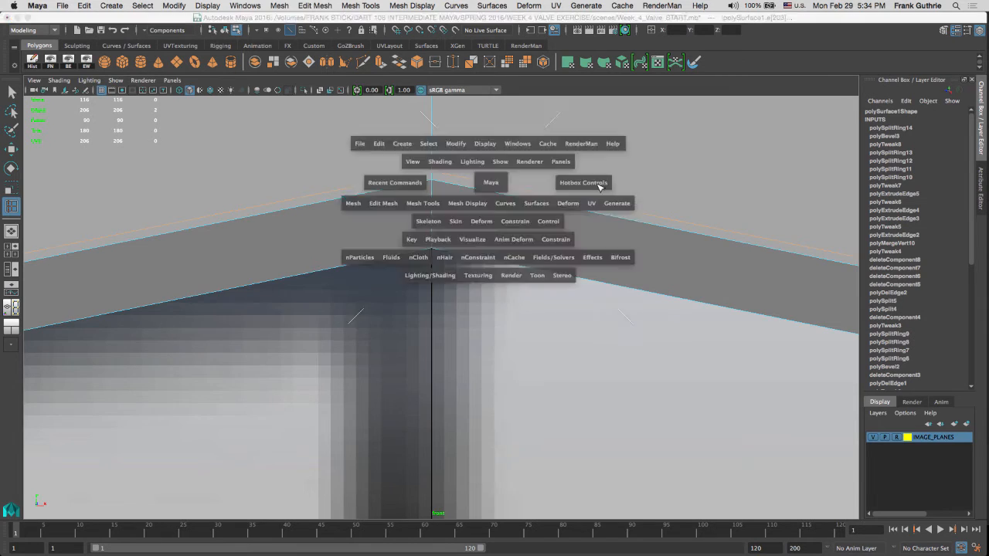
{"action": "key", "text": "space"}
{"action": "left_click_drag", "start_coordinate": [505, 200], "coordinate": [620, 393], "text": "alt"}
{"action": "left_click", "coordinate": [593, 377]}
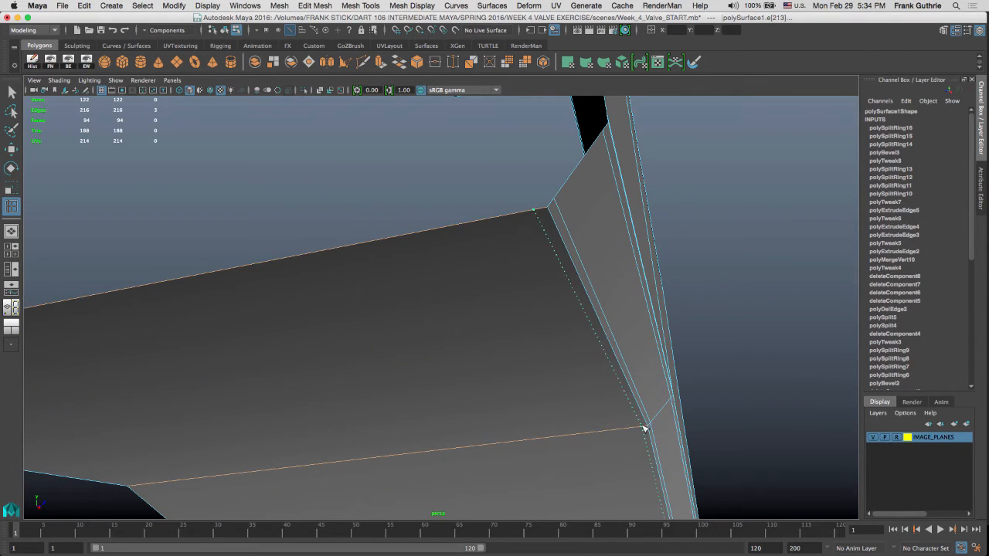
{"action": "left_click_drag", "start_coordinate": [645, 428], "coordinate": [645, 426]}
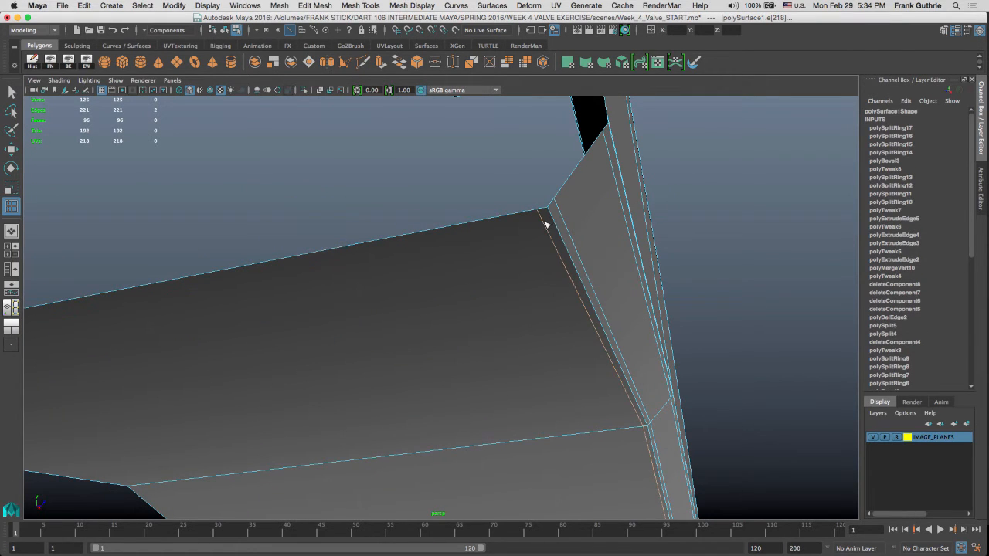
{"action": "left_click_drag", "start_coordinate": [561, 215], "coordinate": [530, 234], "text": "alt"}
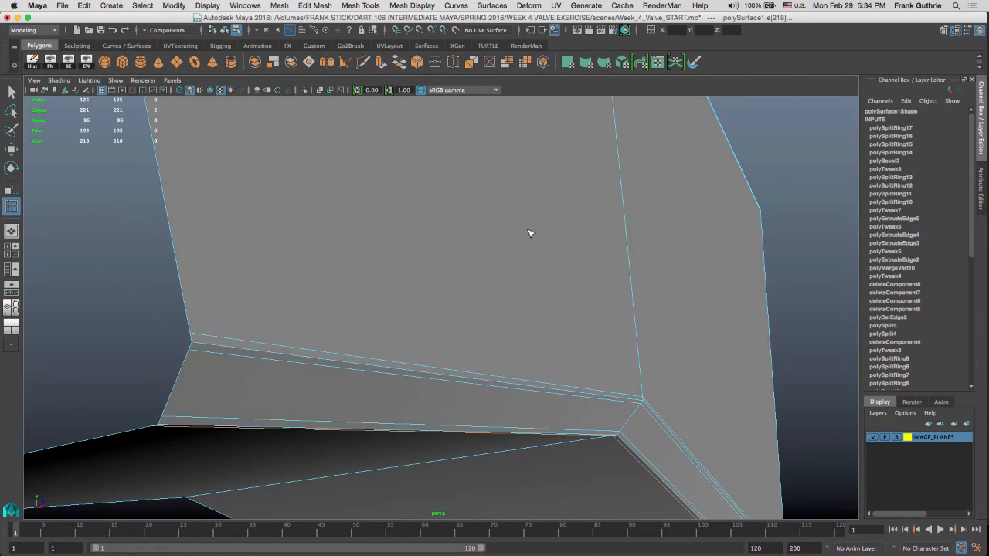
Step: Return the mesh to object mode, turn on its smooth preview and deselect it to check the bottom edge
{"action": "key", "text": "q"}
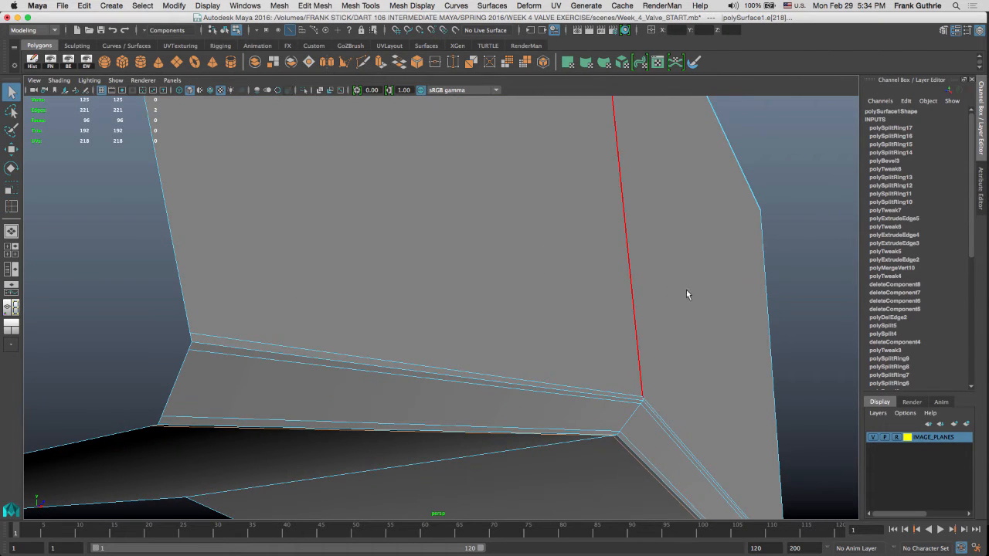
{"action": "left_click_drag", "start_coordinate": [687, 292], "coordinate": [415, 249], "text": "alt"}
{"action": "right_click_drag", "start_coordinate": [558, 276], "coordinate": [600, 249]}
{"action": "key", "text": "3"}
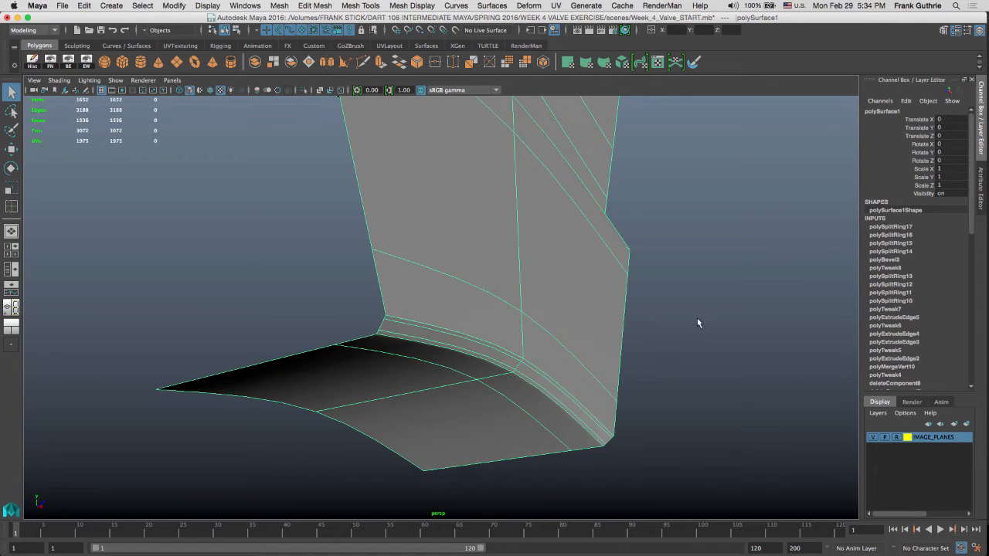
{"action": "left_click", "coordinate": [700, 313]}
{"action": "left_click_drag", "start_coordinate": [700, 305], "coordinate": [525, 296]}
Step: Compare the faceted and smoothed wedge against the reference drawing in the front view
{"action": "key", "text": "space"}
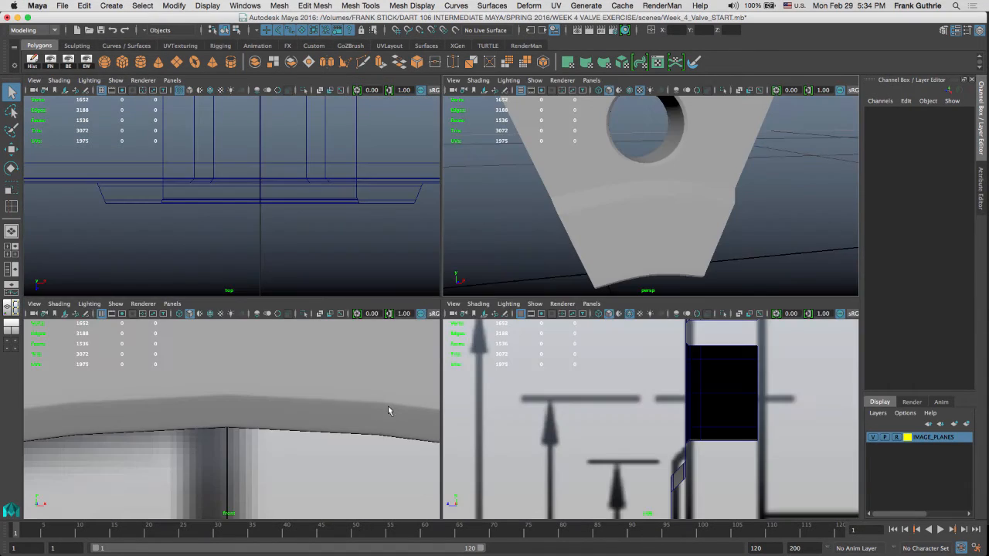
{"action": "key", "text": "space"}
{"action": "key", "text": "f"}
{"action": "right_click_drag", "start_coordinate": [500, 262], "coordinate": [567, 264], "text": "alt"}
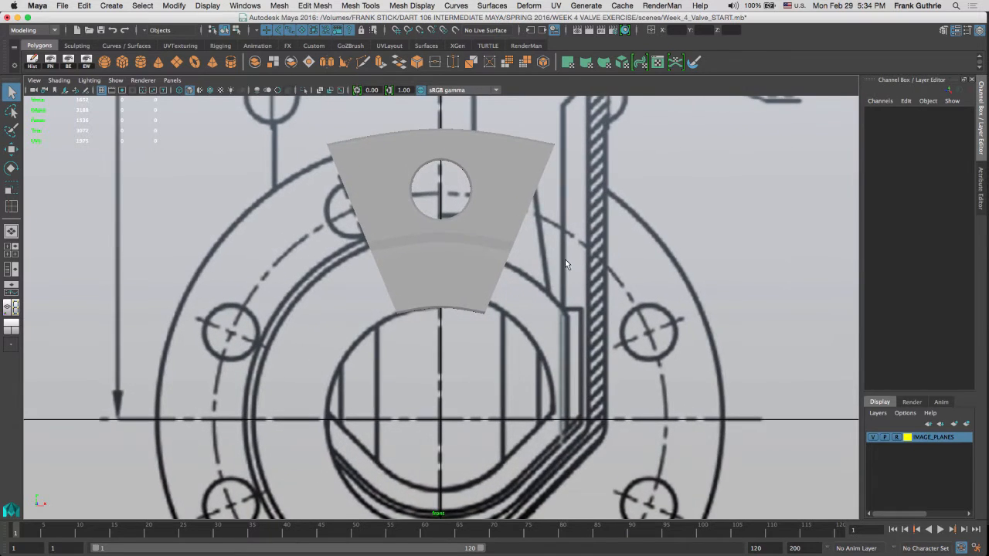
{"action": "middle_click_drag", "start_coordinate": [568, 263], "coordinate": [613, 281], "text": "alt"}
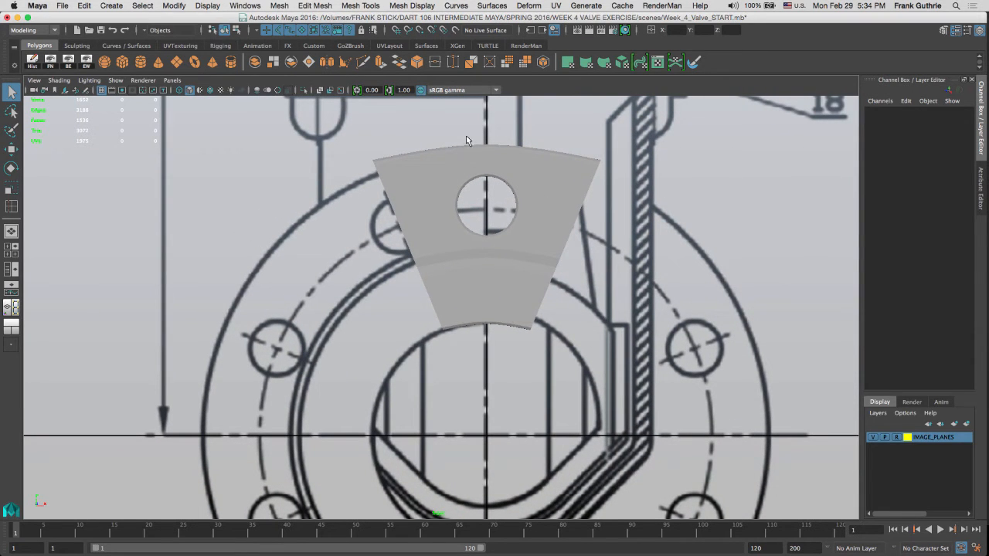
{"action": "left_click", "coordinate": [481, 182]}
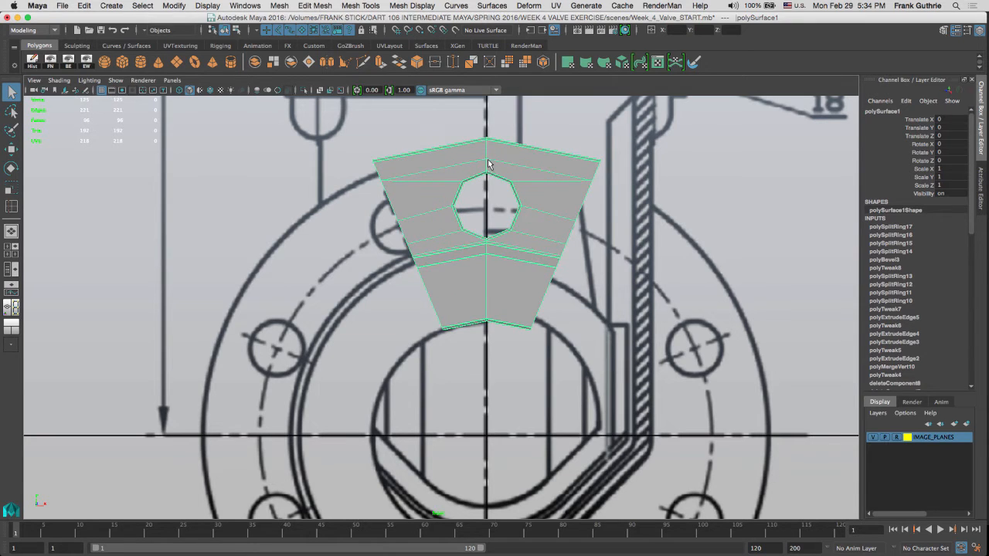
{"action": "key", "text": "1"}
{"action": "key", "text": "3"}
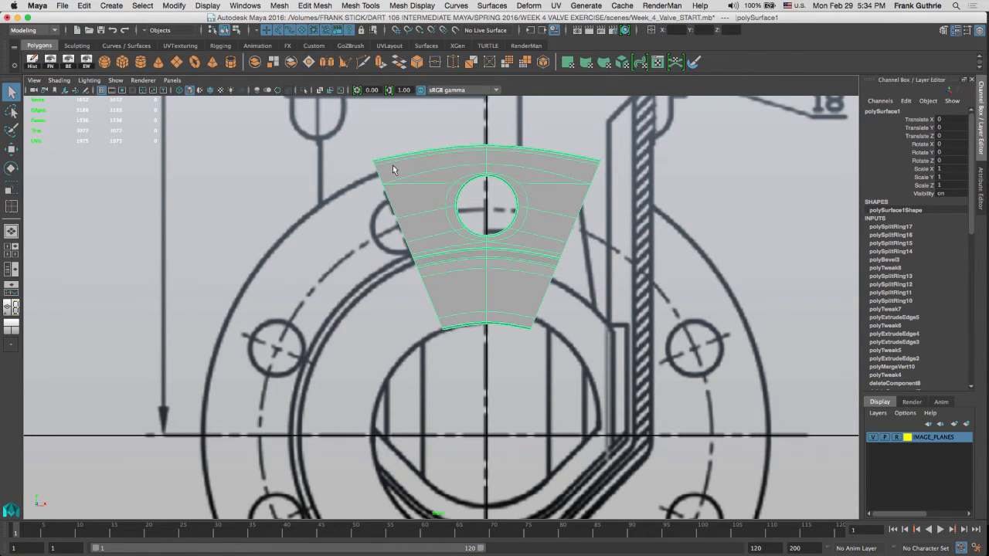
{"action": "middle_click_drag", "start_coordinate": [479, 268], "coordinate": [488, 209], "text": "alt"}
{"action": "left_click_drag", "start_coordinate": [532, 244], "coordinate": [563, 246], "text": "alt"}
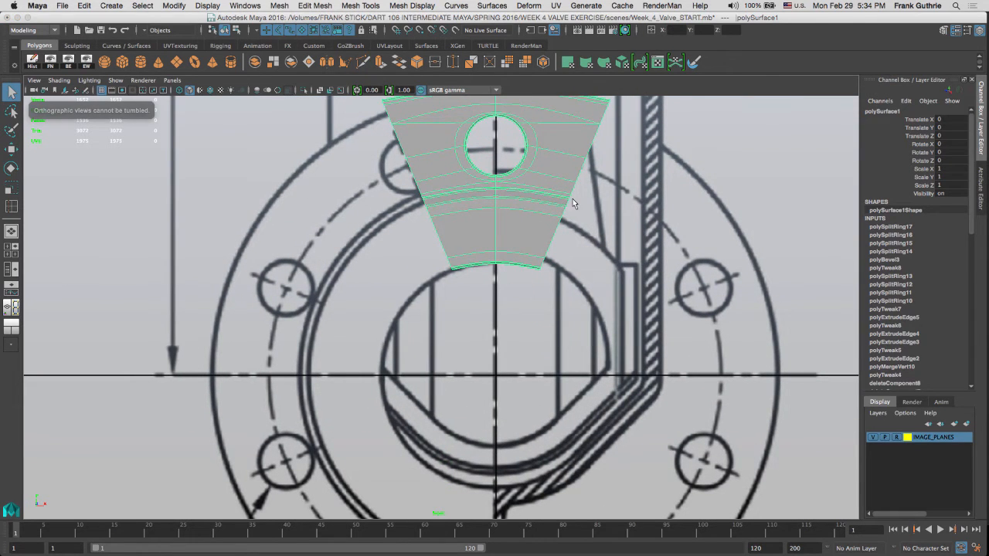
{"action": "middle_click_drag", "start_coordinate": [576, 196], "coordinate": [581, 230], "text": "alt"}
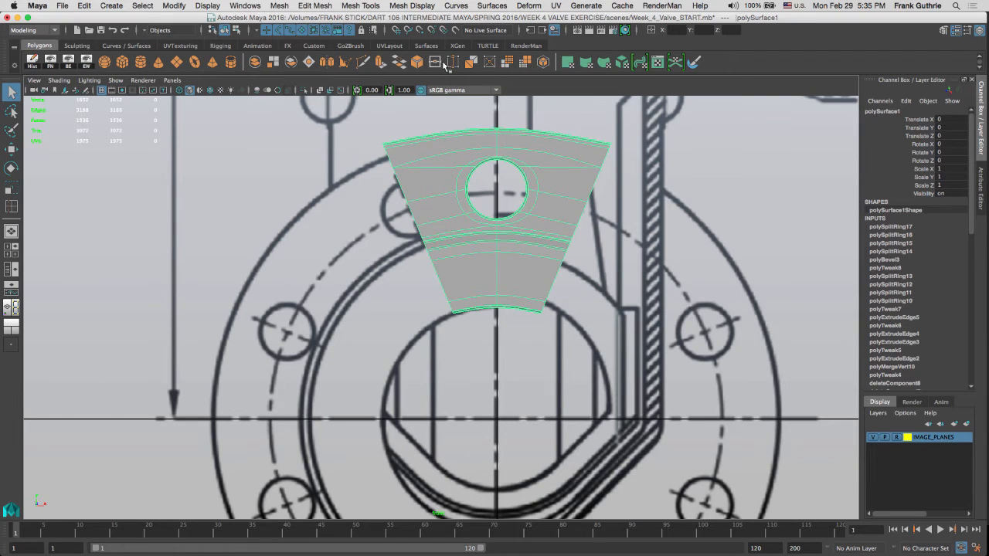
Step: Delete the wedge's construction history and hide the IMAGE_PLANES layer
{"action": "left_click", "coordinate": [314, 46]}
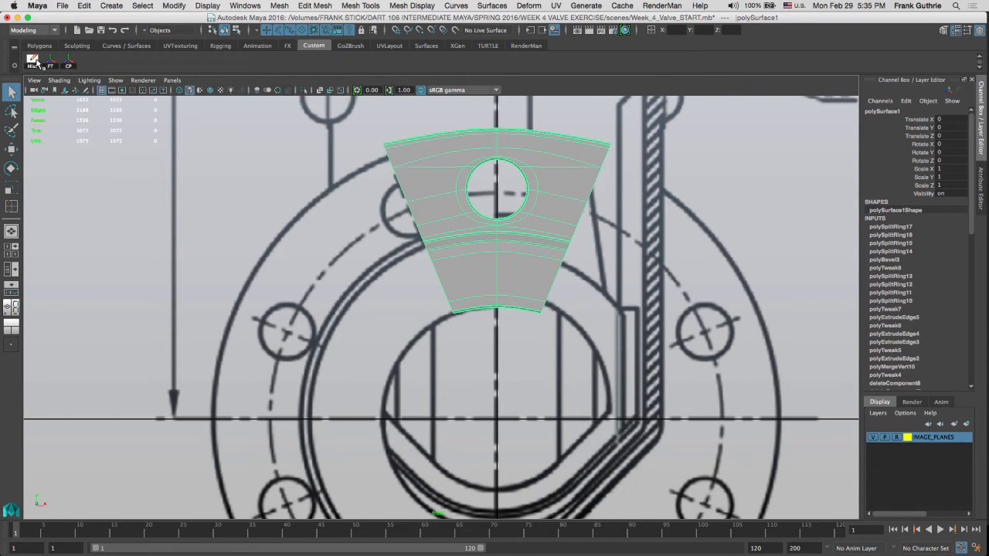
{"action": "left_click", "coordinate": [31, 60]}
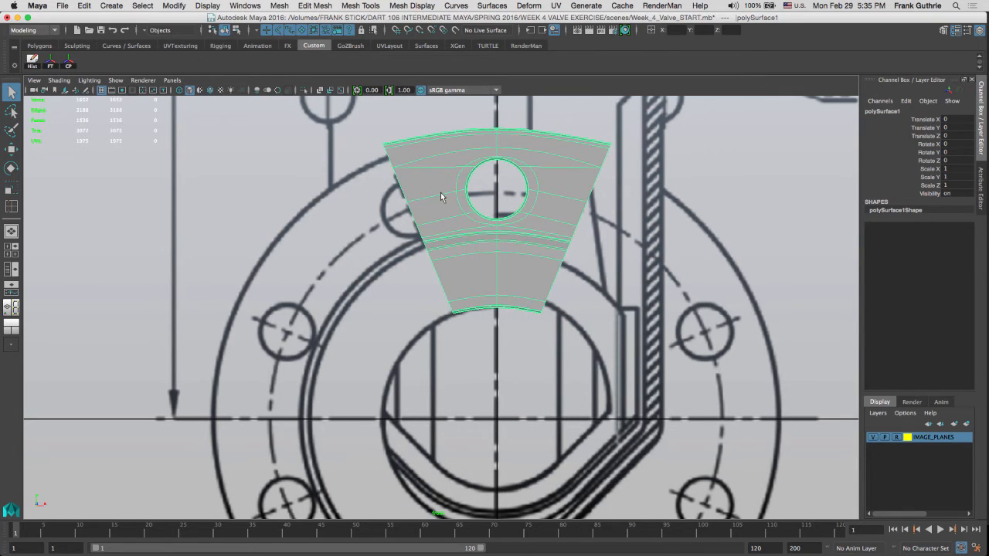
{"action": "key", "text": "w"}
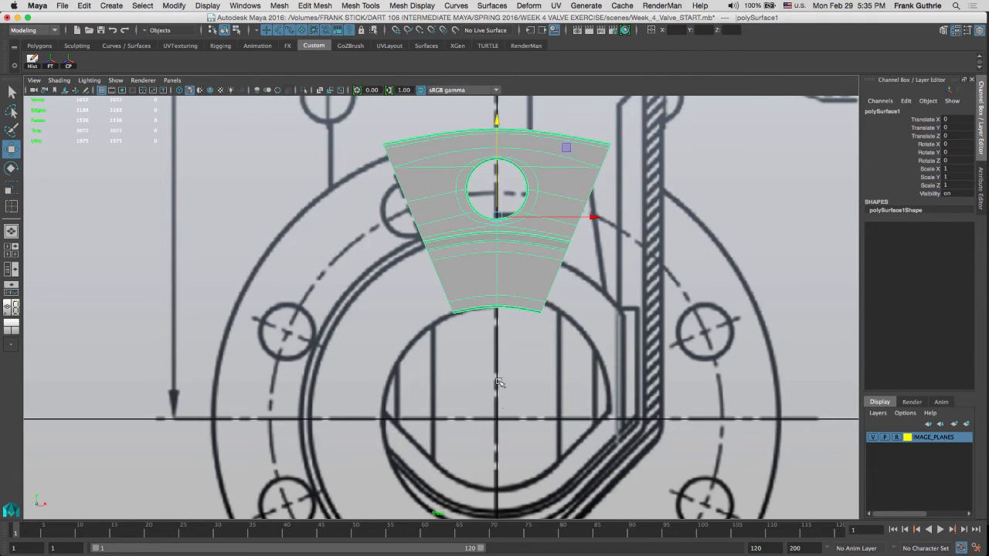
{"action": "left_click", "coordinate": [873, 438]}
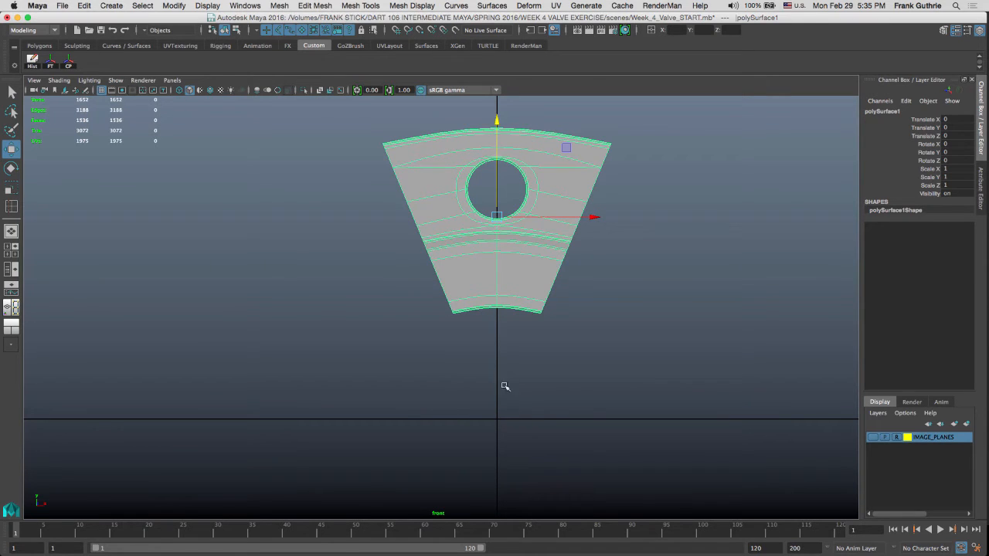
Step: Move the wedge's pivot straight down to the grid origin, snapping it to the grid
{"action": "key", "text": "d"}
{"action": "key", "text": "x"}
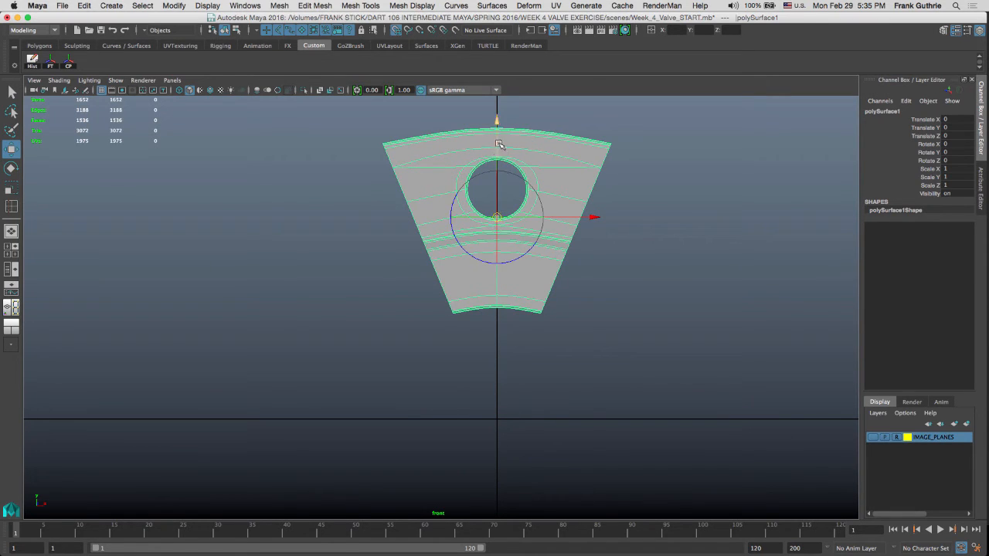
{"action": "left_click_drag", "start_coordinate": [497, 122], "coordinate": [493, 409]}
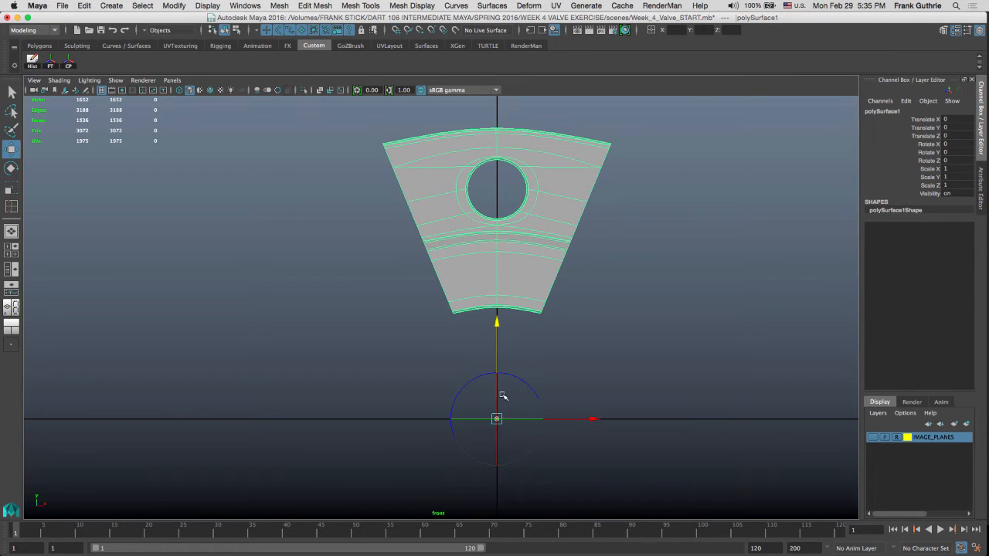
{"action": "key", "text": "d"}
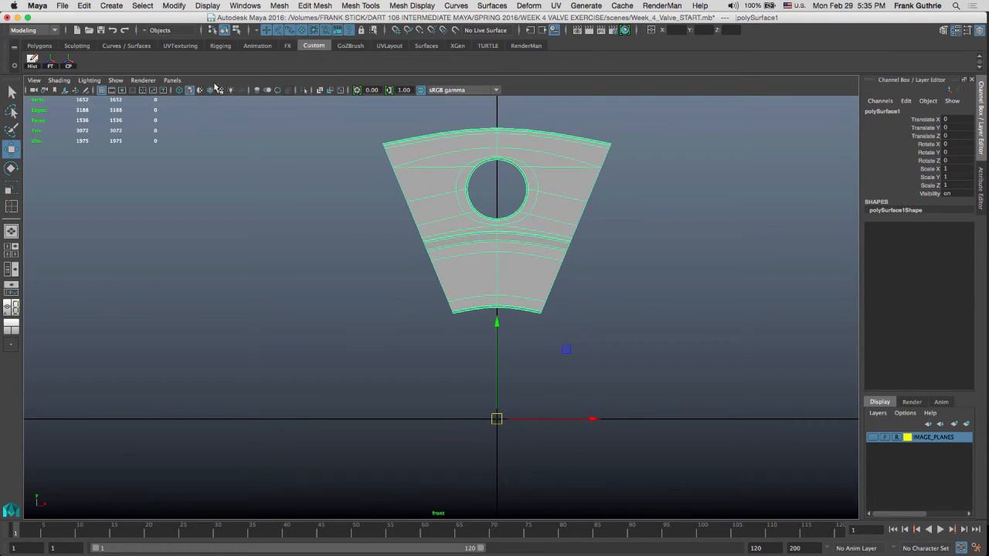
Step: Turn off the wedge's smooth preview and reset the Duplicate Special options to their defaults
{"action": "key", "text": "1"}
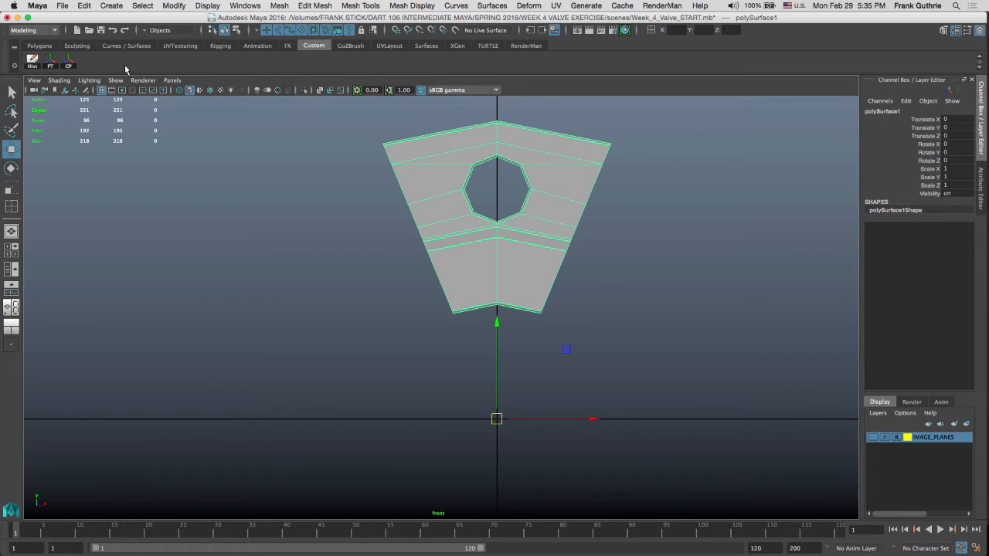
{"action": "left_click", "coordinate": [83, 6]}
{"action": "mouse_move", "coordinate": [62, 6]}
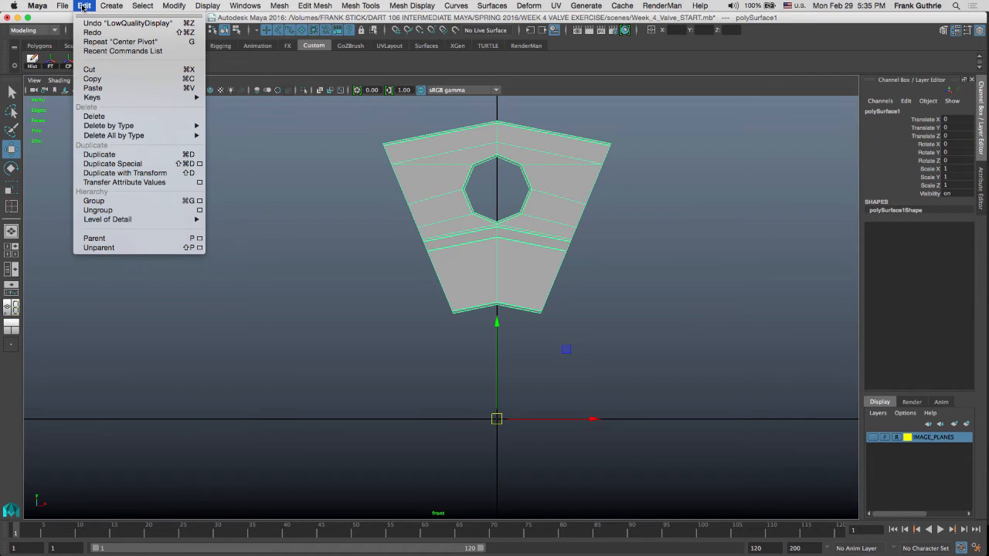
{"action": "left_click", "coordinate": [200, 163]}
{"action": "left_click_drag", "start_coordinate": [436, 185], "coordinate": [200, 122]}
{"action": "left_click", "coordinate": [69, 129]}
{"action": "left_click", "coordinate": [77, 150]}
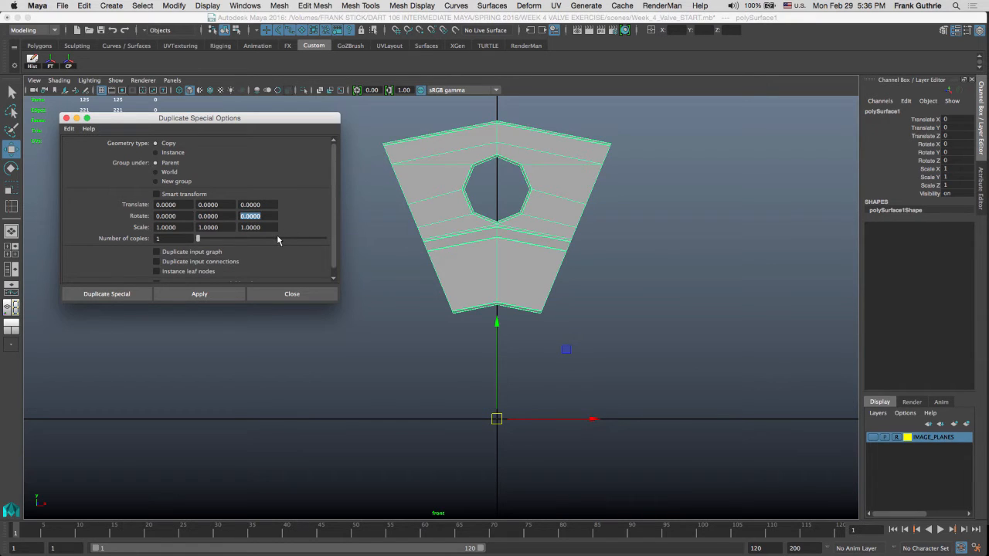
Step: Try a Duplicate Special copy of the wedge rotated 90 degrees in Z, then delete that copy
{"action": "type", "text": "90"}
{"action": "left_click", "coordinate": [201, 296]}
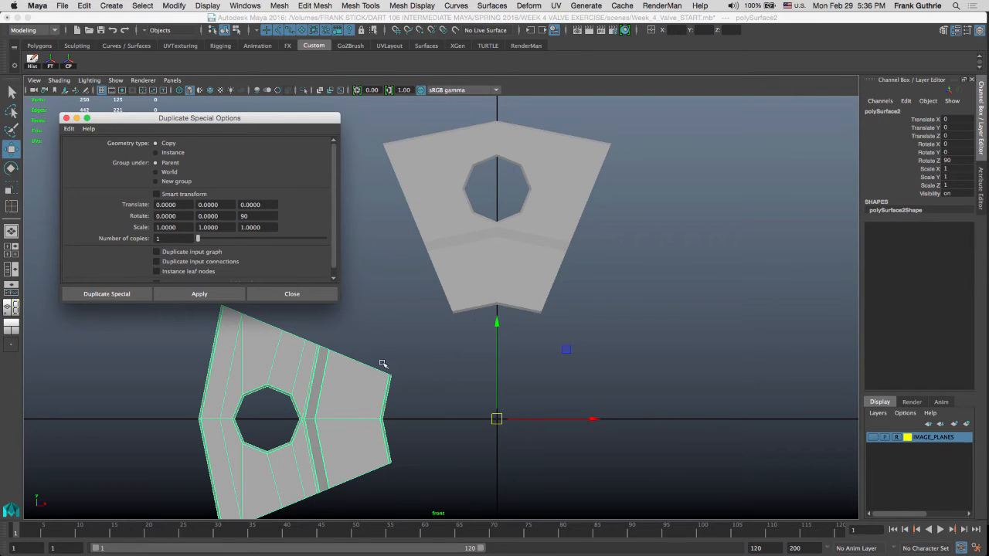
{"action": "left_click", "coordinate": [374, 391]}
{"action": "key", "text": "Delete"}
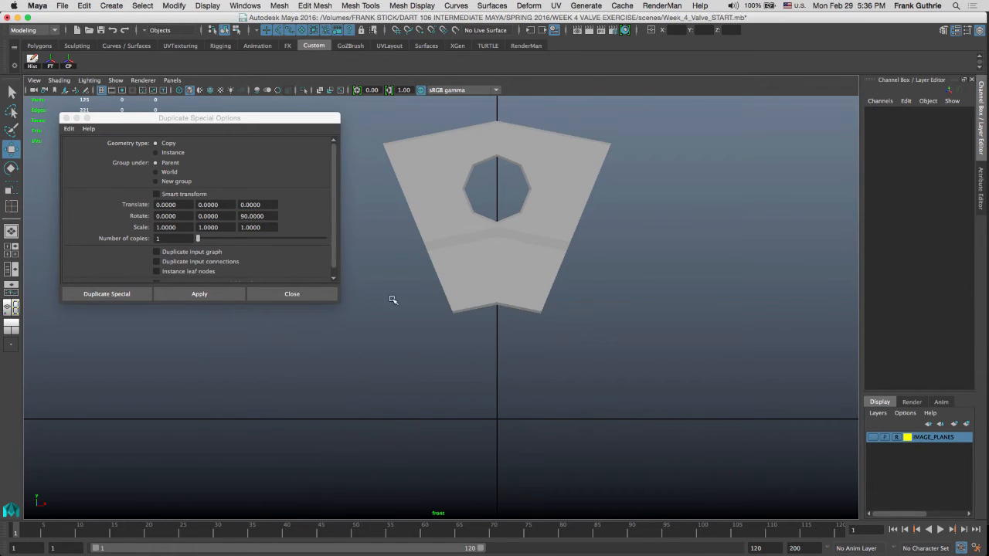
Step: Create a Duplicate Special copy of the wedge rotated 45 degrees in Z and select both segments
{"action": "double_click", "coordinate": [263, 217]}
{"action": "type", "text": "45"}
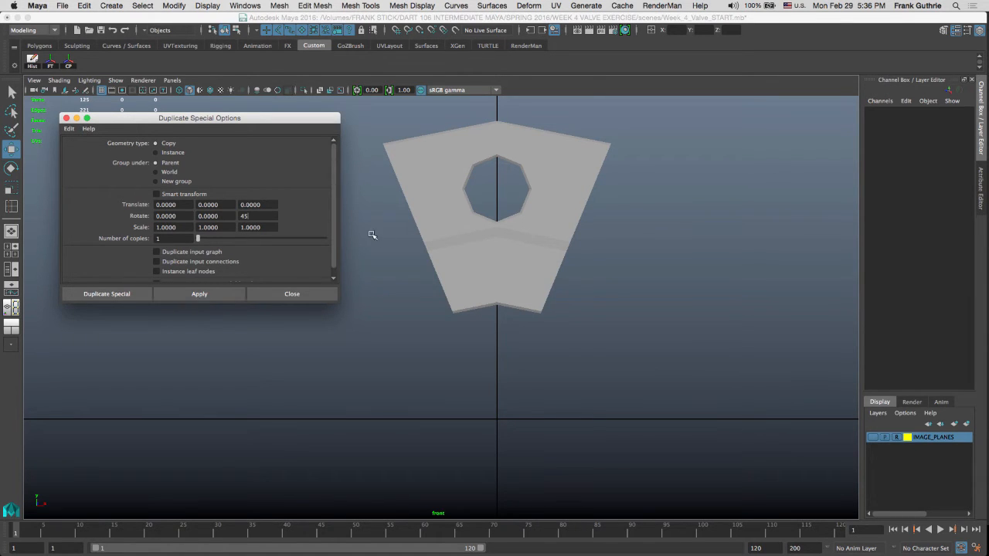
{"action": "left_click", "coordinate": [413, 183]}
{"action": "left_click", "coordinate": [220, 294]}
{"action": "left_click", "coordinate": [220, 294]}
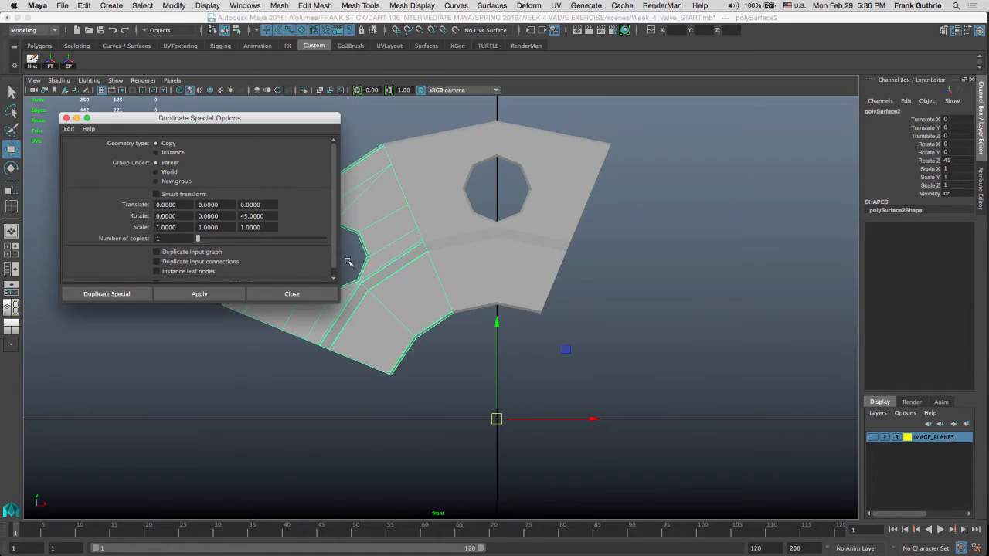
{"action": "left_click_drag", "start_coordinate": [374, 129], "coordinate": [399, 171]}
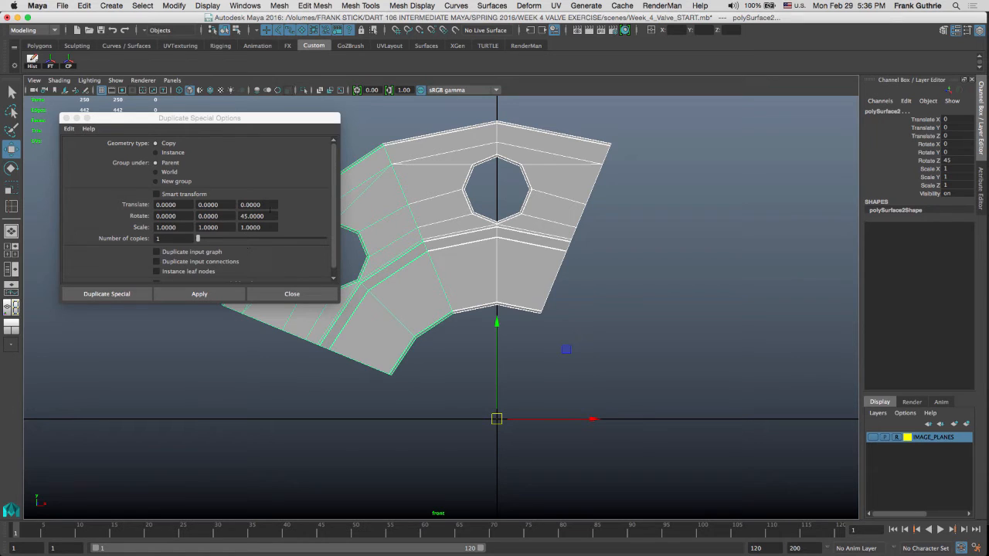
Step: Delete the wedge copy rotated 45 degrees and show the IMAGE_PLANES reference layer
{"action": "scroll", "coordinate": [649, 261], "scroll_direction": "down", "scroll_amount": 4}
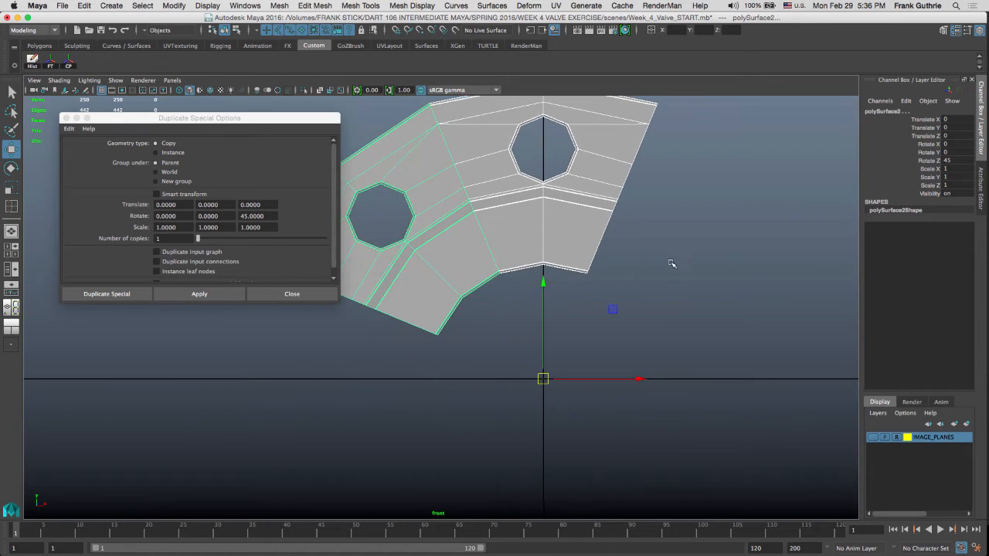
{"action": "middle_click_drag", "start_coordinate": [660, 240], "coordinate": [666, 242], "text": "alt"}
{"action": "left_click_drag", "start_coordinate": [419, 338], "coordinate": [459, 310]}
{"action": "key", "text": "Delete"}
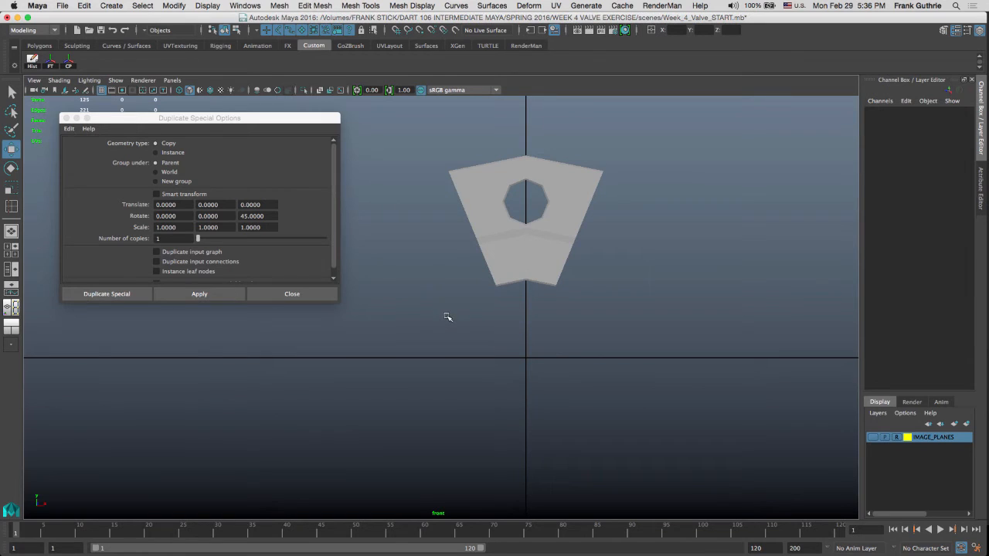
{"action": "left_click", "coordinate": [872, 437]}
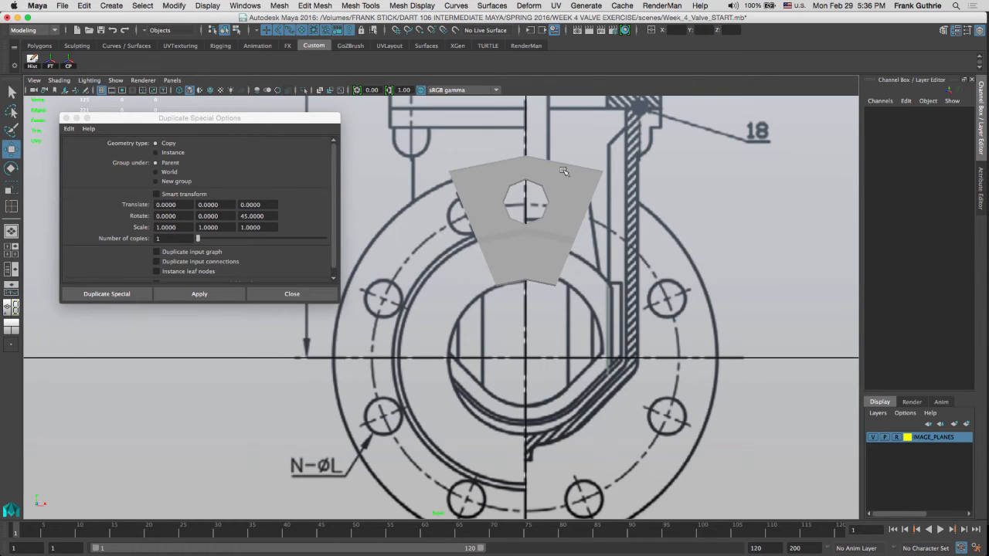
Step: Create seven Duplicate Special copies of the wedge at 45-degree Z rotation increments to complete the ring, and close the options
{"action": "left_click_drag", "start_coordinate": [165, 239], "coordinate": [145, 235]}
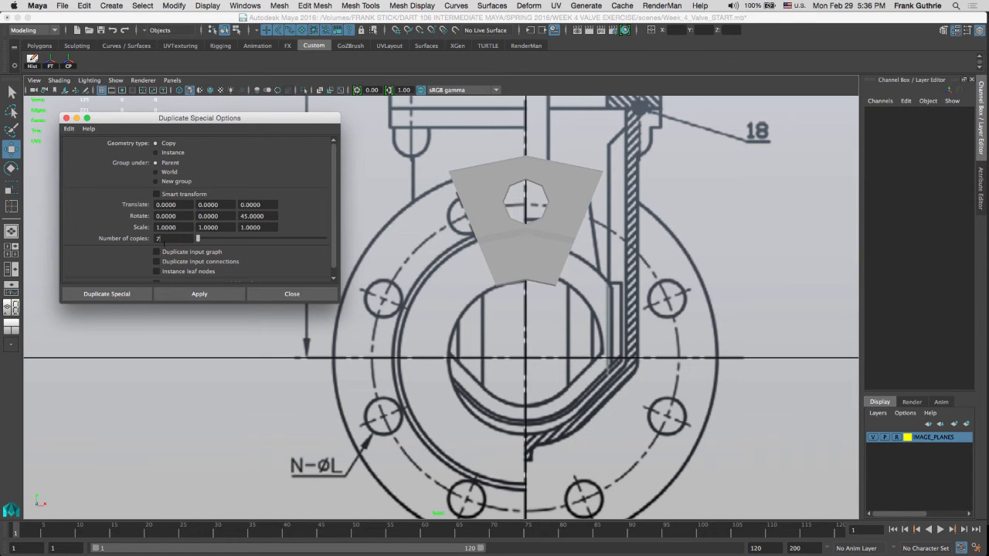
{"action": "left_click", "coordinate": [205, 292]}
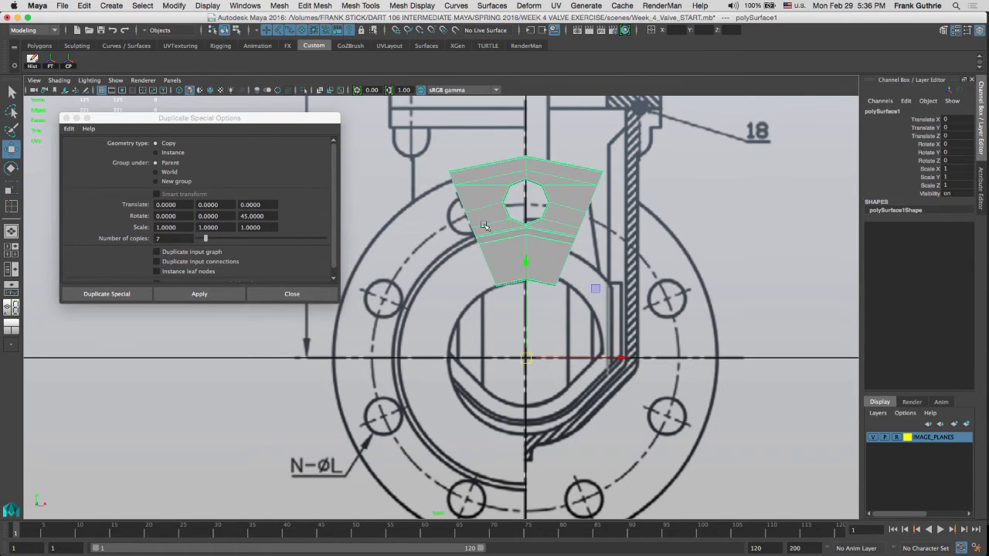
{"action": "left_click", "coordinate": [215, 295]}
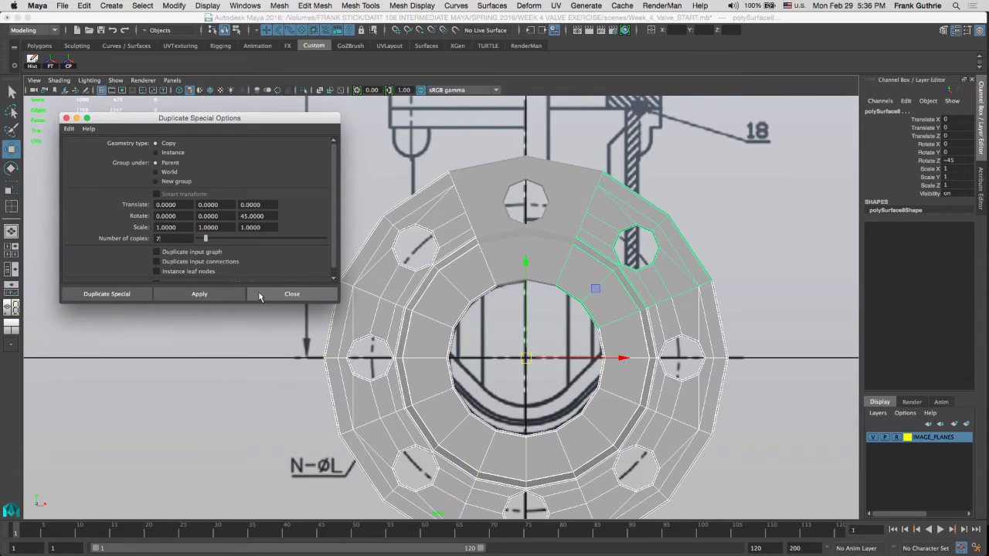
{"action": "left_click", "coordinate": [281, 296]}
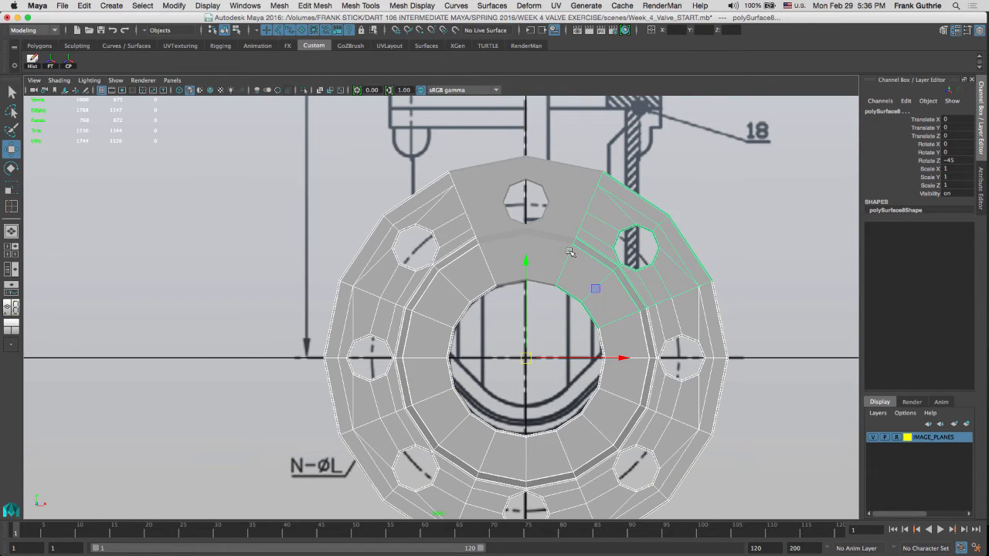
Step: Select all eight ring segments in the perspective view and combine them into a single mesh
{"action": "key", "text": "space"}
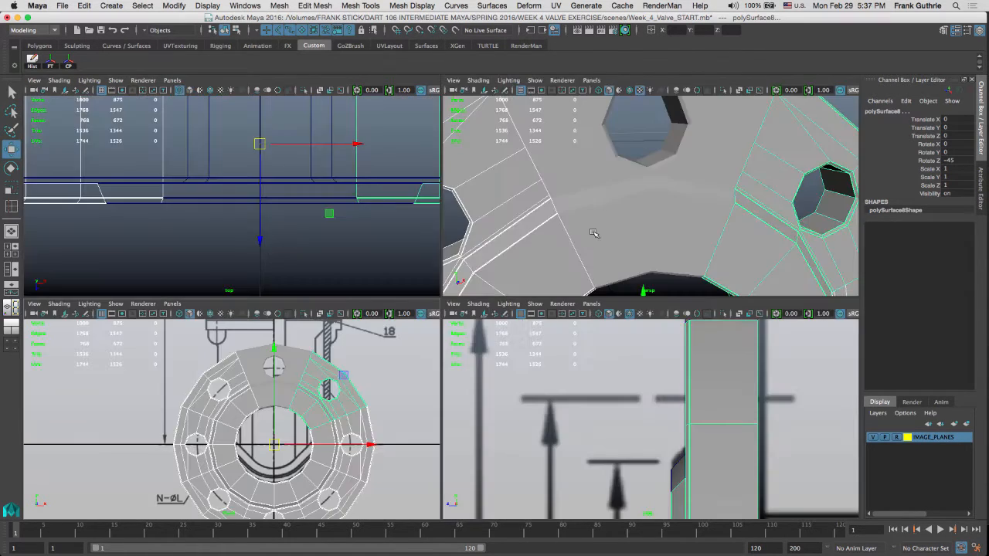
{"action": "key", "text": "space"}
{"action": "right_click_drag", "start_coordinate": [653, 293], "coordinate": [283, 226], "text": "alt"}
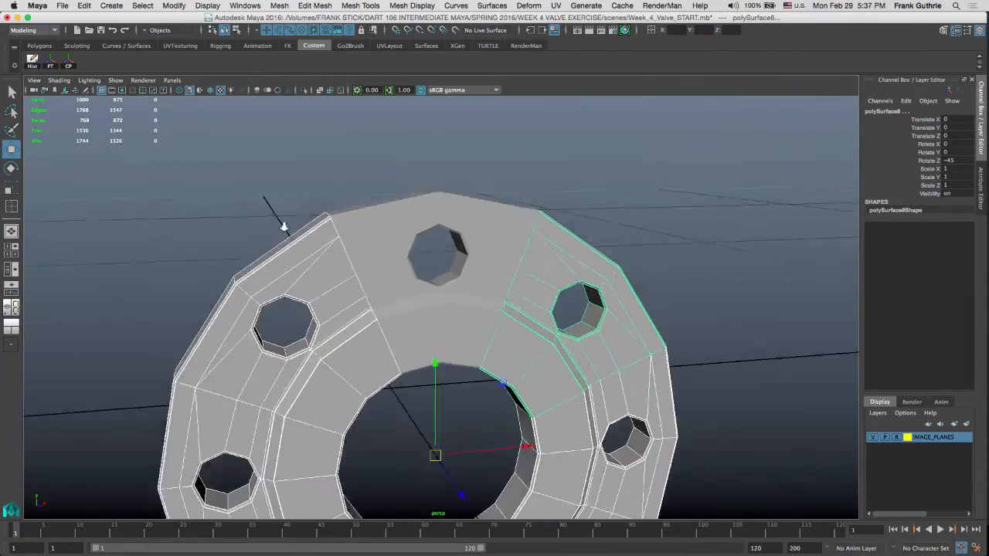
{"action": "left_click_drag", "start_coordinate": [283, 226], "coordinate": [627, 181], "text": "alt"}
{"action": "middle_click_drag", "start_coordinate": [628, 180], "coordinate": [621, 172], "text": "alt"}
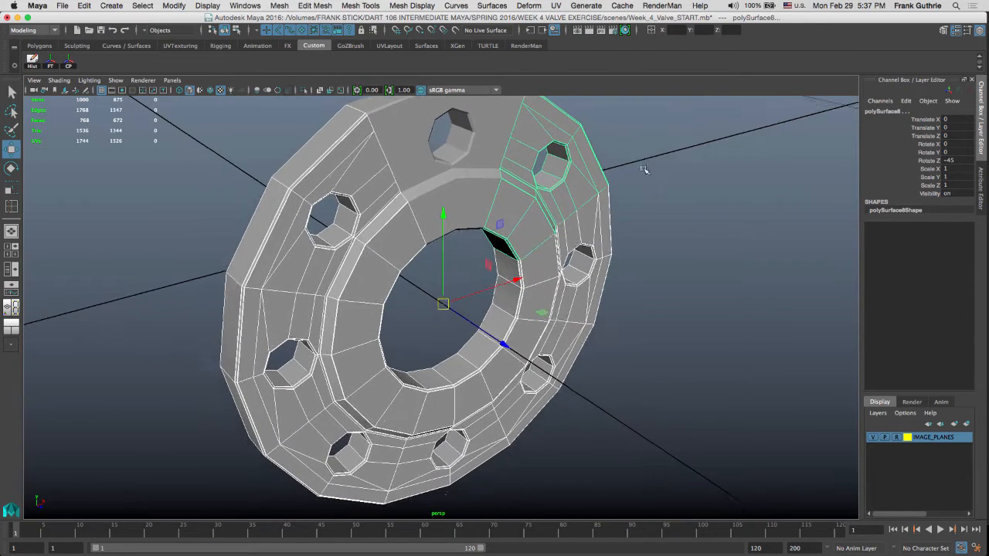
{"action": "right_click_drag", "start_coordinate": [647, 170], "coordinate": [544, 146], "text": "alt"}
{"action": "left_click_drag", "start_coordinate": [699, 139], "coordinate": [257, 457]}
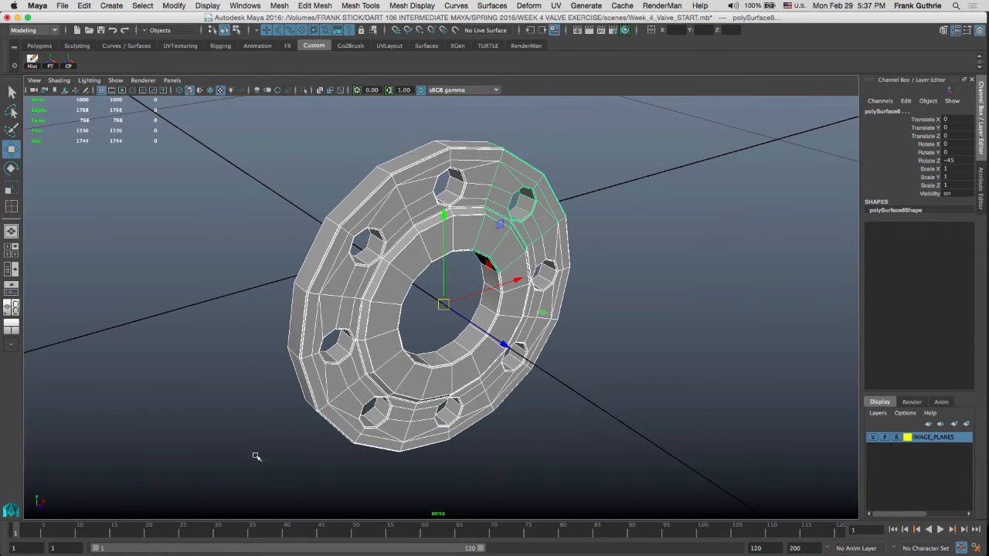
{"action": "left_click", "coordinate": [40, 46]}
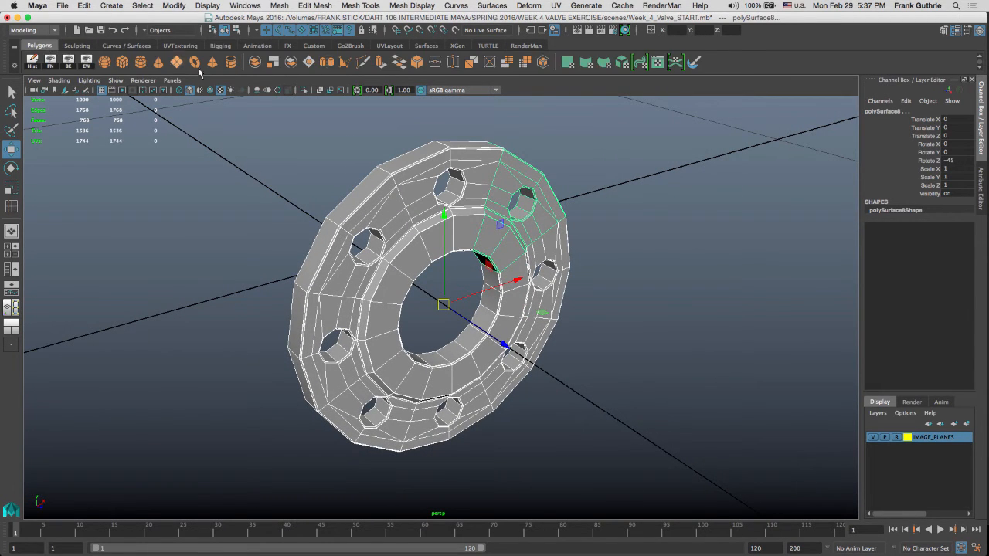
{"action": "left_click", "coordinate": [255, 62]}
{"action": "left_click", "coordinate": [68, 67]}
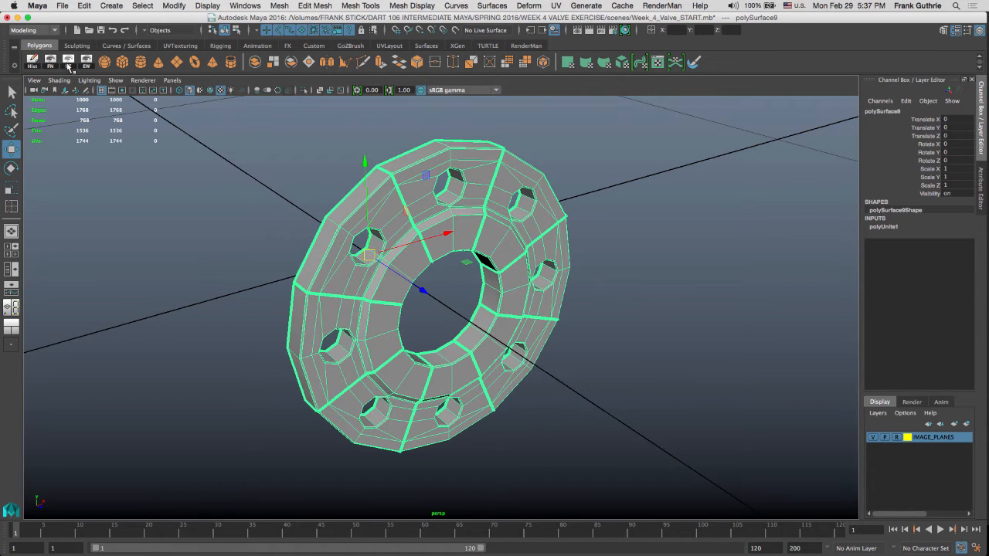
Step: Examine the thick border edges along the seams between the combined ring segments from several angles
{"action": "left_click_drag", "start_coordinate": [466, 218], "coordinate": [332, 197], "text": "alt"}
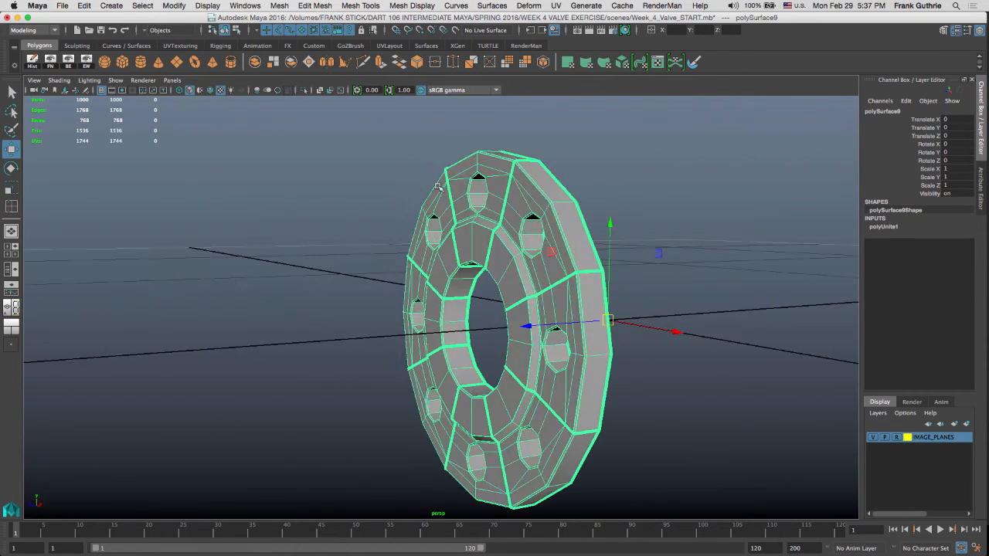
{"action": "right_click_drag", "start_coordinate": [572, 217], "coordinate": [723, 204], "text": "alt"}
{"action": "middle_click_drag", "start_coordinate": [722, 204], "coordinate": [517, 188], "text": "alt"}
{"action": "right_click_drag", "start_coordinate": [517, 187], "coordinate": [621, 196], "text": "alt"}
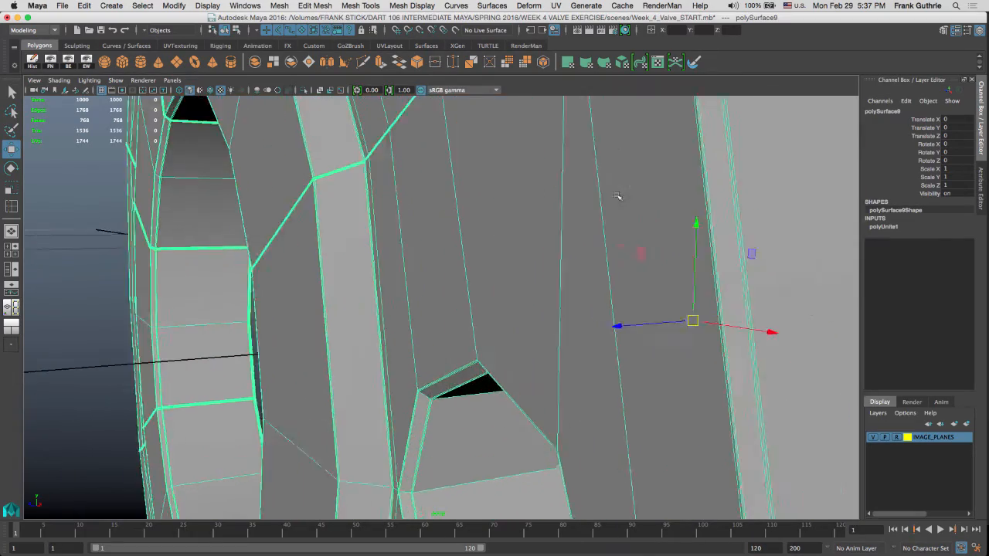
{"action": "left_click_drag", "start_coordinate": [475, 185], "coordinate": [411, 170], "text": "alt"}
{"action": "right_click_drag", "start_coordinate": [410, 170], "coordinate": [657, 182], "text": "alt"}
{"action": "left_click_drag", "start_coordinate": [657, 182], "coordinate": [614, 152], "text": "alt"}
{"action": "middle_click_drag", "start_coordinate": [614, 152], "coordinate": [525, 204], "text": "alt"}
{"action": "left_click_drag", "start_coordinate": [526, 204], "coordinate": [440, 196], "text": "alt"}
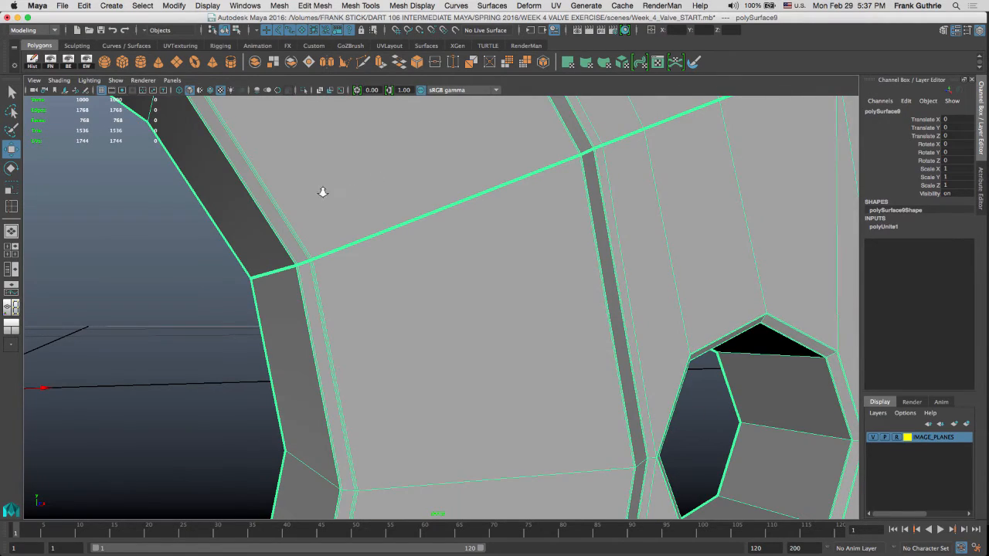
{"action": "left_click_drag", "start_coordinate": [323, 192], "coordinate": [656, 177], "text": "alt"}
Step: Switch the combined ring to vertex mode and select all vertices along one seam, from the outer rim to the inner hole
{"action": "right_click_drag", "start_coordinate": [656, 177], "coordinate": [750, 141]}
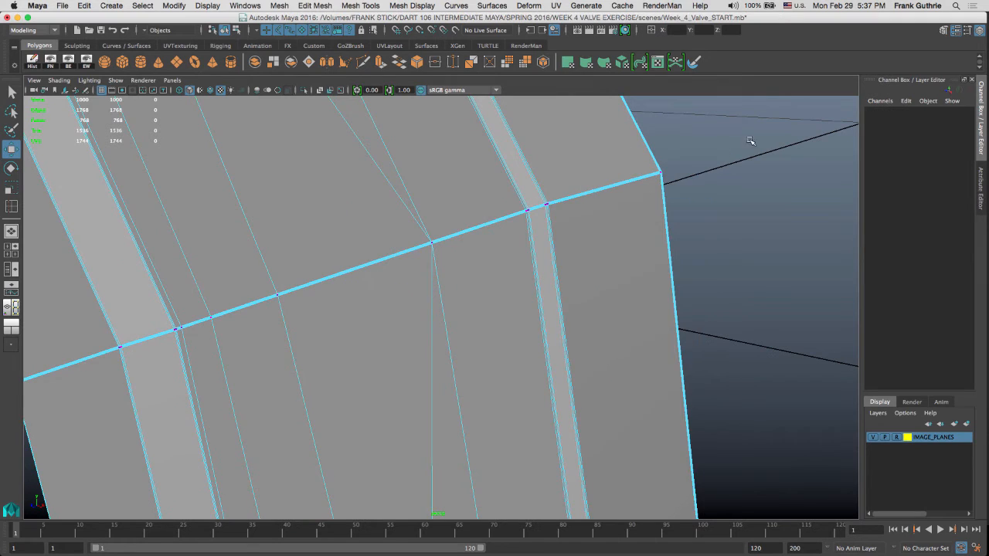
{"action": "left_click_drag", "start_coordinate": [750, 141], "coordinate": [456, 259]}
{"action": "scroll", "coordinate": [638, 212], "scroll_direction": "up", "scroll_amount": 5}
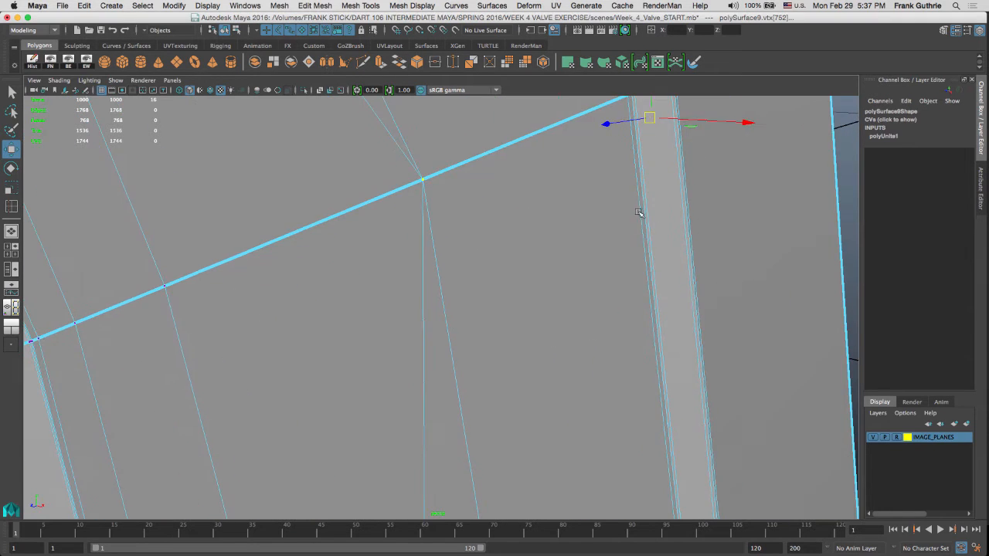
{"action": "left_click_drag", "start_coordinate": [638, 212], "coordinate": [541, 220], "text": "alt"}
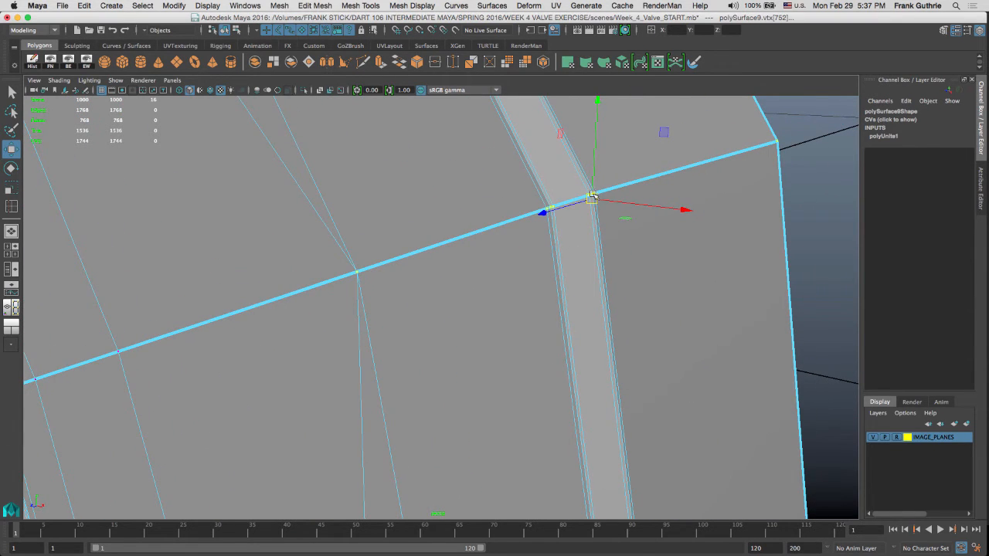
{"action": "left_click_drag", "start_coordinate": [552, 203], "coordinate": [459, 183], "text": "alt"}
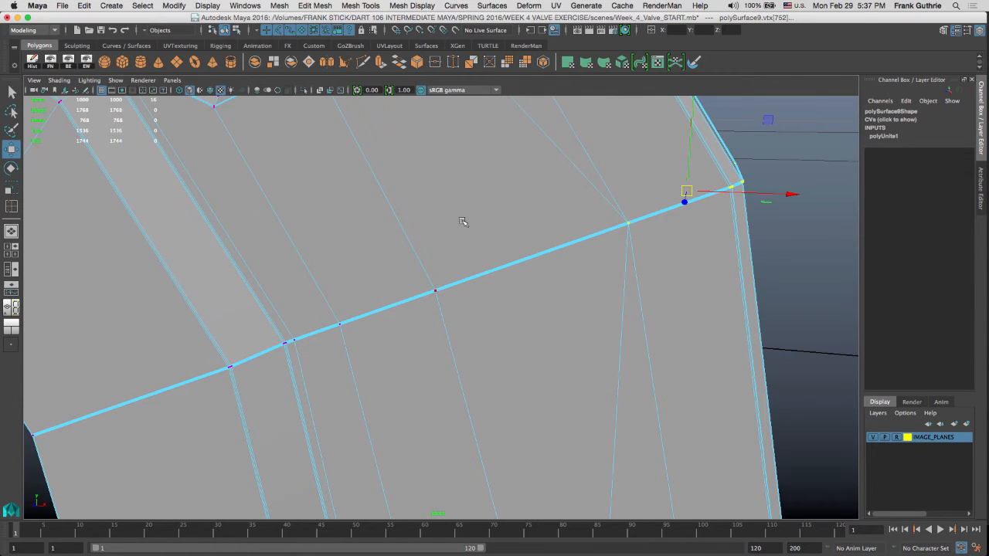
{"action": "left_click_drag", "start_coordinate": [466, 260], "coordinate": [190, 376], "text": "shift"}
{"action": "middle_click_drag", "start_coordinate": [219, 286], "coordinate": [455, 194], "text": "alt"}
{"action": "left_click_drag", "start_coordinate": [455, 194], "coordinate": [303, 292], "text": "alt"}
{"action": "middle_click_drag", "start_coordinate": [478, 182], "coordinate": [401, 223], "text": "alt"}
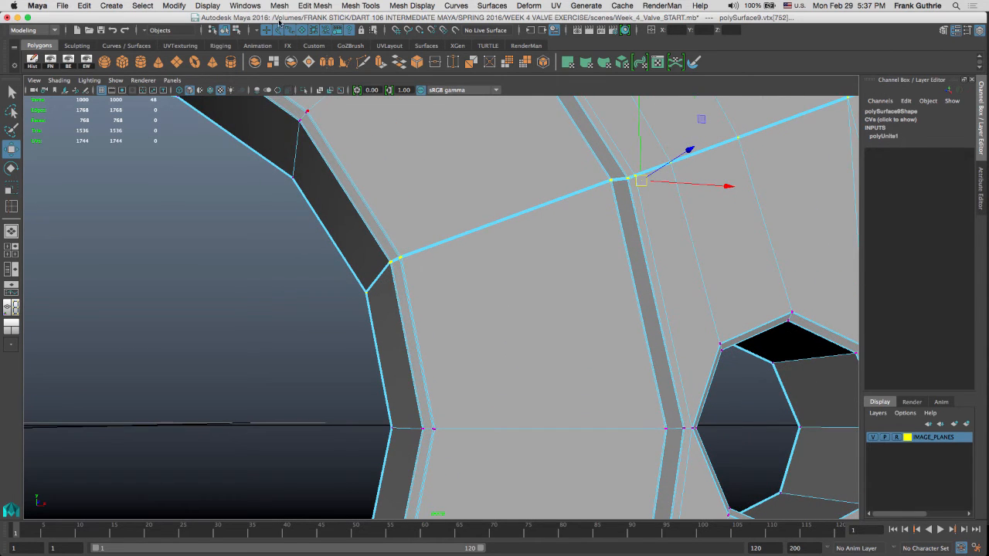
Step: Reset the Merge Vertices options to their defaults and merge the selected seam vertices with a 0.01 threshold
{"action": "left_click", "coordinate": [280, 6]}
{"action": "mouse_move", "coordinate": [309, 7]}
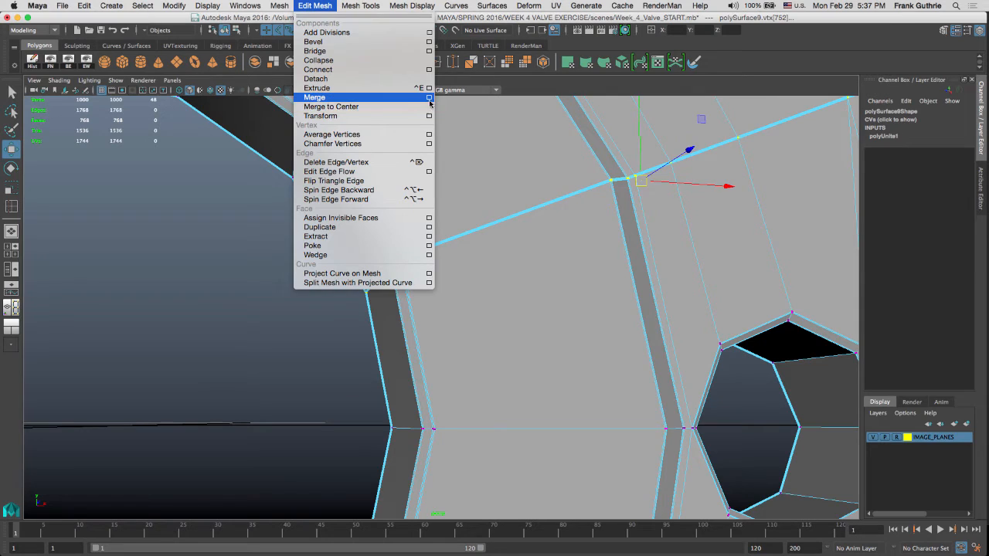
{"action": "left_click", "coordinate": [430, 98]}
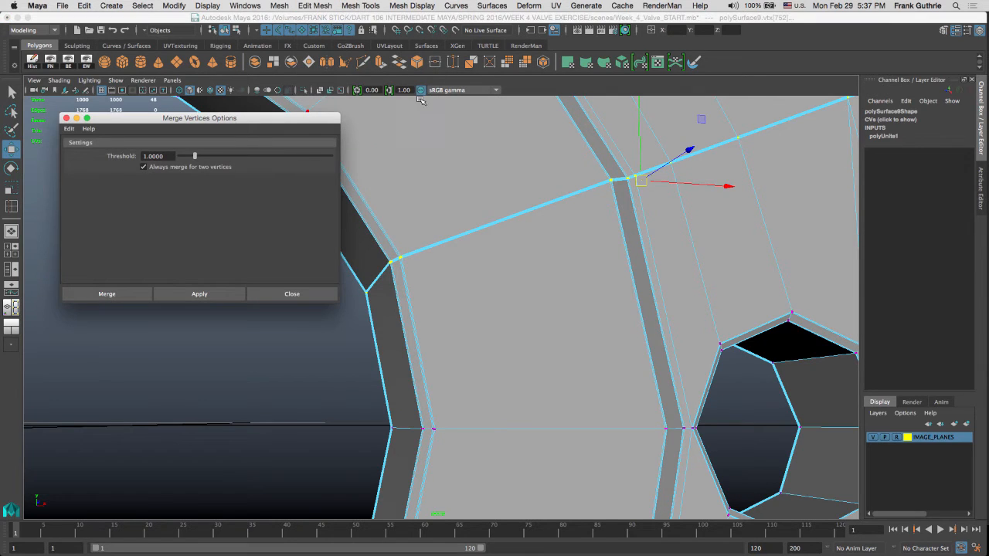
{"action": "left_click", "coordinate": [69, 128]}
{"action": "left_click", "coordinate": [75, 150]}
{"action": "left_click", "coordinate": [219, 297]}
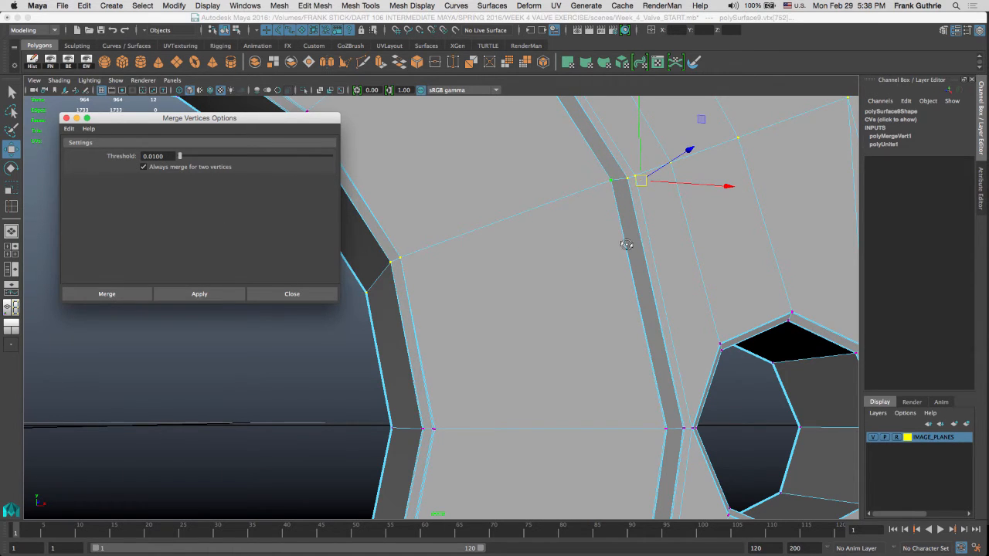
Step: Inspect the bevel vertices on the merged seam and set the merge's distance threshold to 0.001
{"action": "left_click_drag", "start_coordinate": [629, 243], "coordinate": [576, 258], "text": "alt"}
{"action": "right_click_drag", "start_coordinate": [551, 251], "coordinate": [627, 237], "text": "alt"}
{"action": "middle_click_drag", "start_coordinate": [599, 232], "coordinate": [625, 261], "text": "alt"}
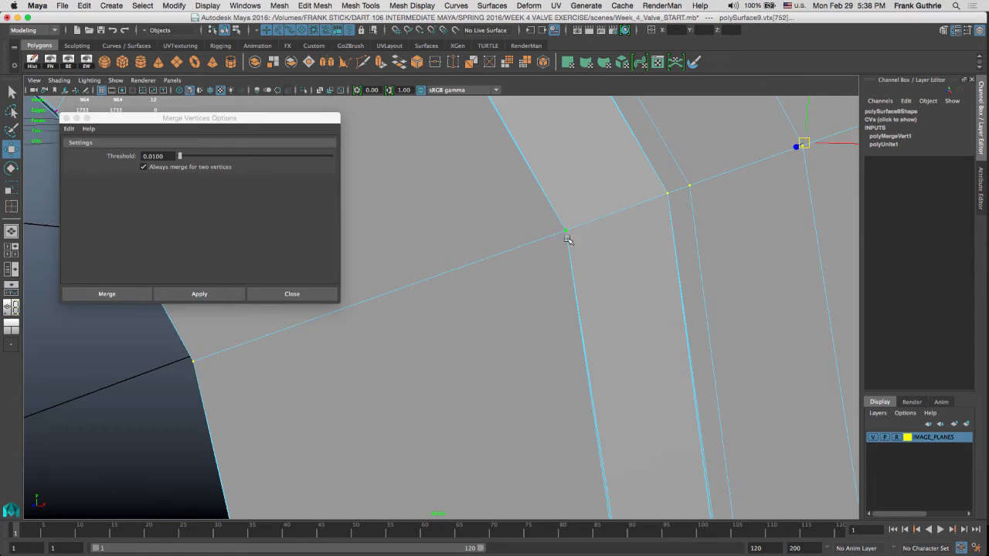
{"action": "middle_click_drag", "start_coordinate": [642, 198], "coordinate": [554, 236], "text": "alt"}
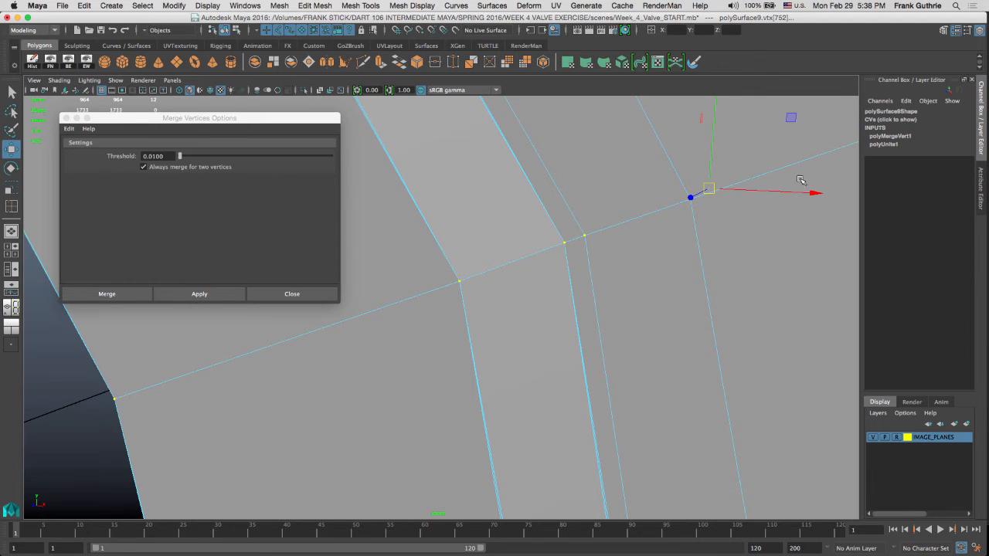
{"action": "left_click", "coordinate": [889, 136]}
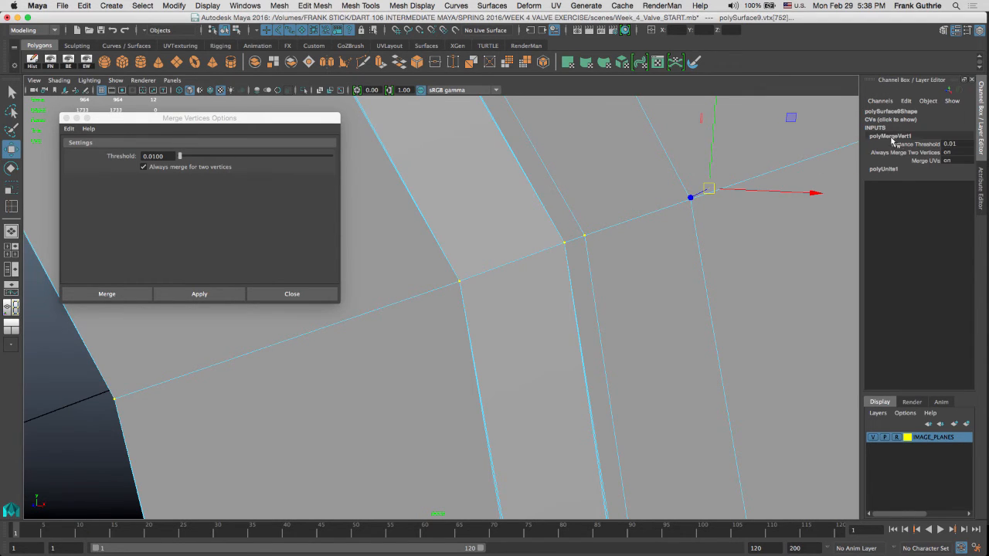
{"action": "double_click", "coordinate": [951, 145]}
{"action": "type", "text": "0.001"}
{"action": "key", "text": "Return"}
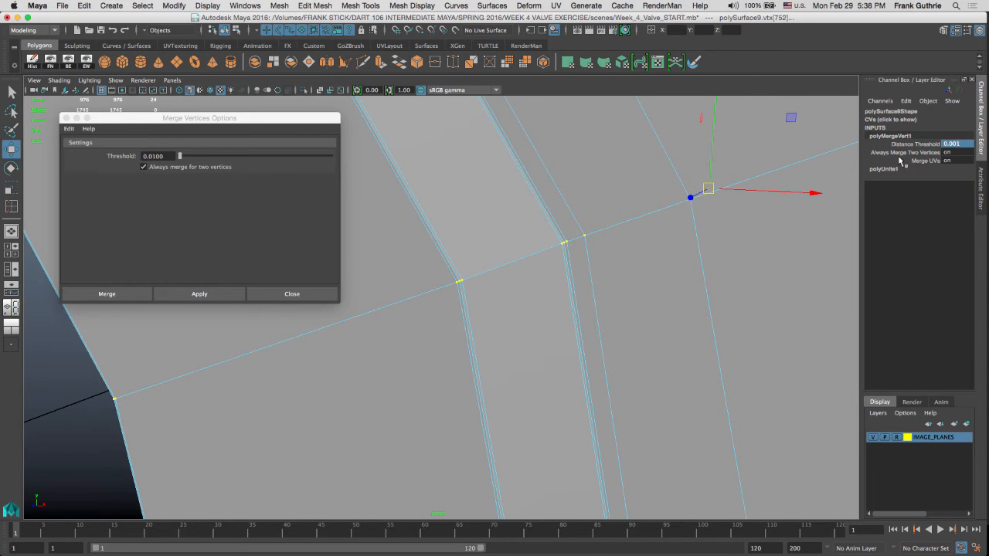
Step: Set the Merge Vertices threshold option to 0.001, apply the merge to the selected seam vertices, and close the options
{"action": "mouse_move", "coordinate": [567, 265]}
{"action": "left_mouse_down", "text": "alt"}
{"action": "mouse_move", "coordinate": [596, 242]}
{"action": "mouse_move", "coordinate": [688, 222]}
{"action": "mouse_move", "coordinate": [632, 228]}
{"action": "mouse_move", "coordinate": [562, 255]}
{"action": "left_mouse_up", "text": "alt"}
{"action": "middle_click_drag", "start_coordinate": [762, 250], "coordinate": [422, 277], "text": "alt"}
{"action": "left_click_drag", "start_coordinate": [607, 265], "coordinate": [605, 235], "text": "alt"}
{"action": "left_click_drag", "start_coordinate": [634, 198], "coordinate": [723, 210], "text": "alt"}
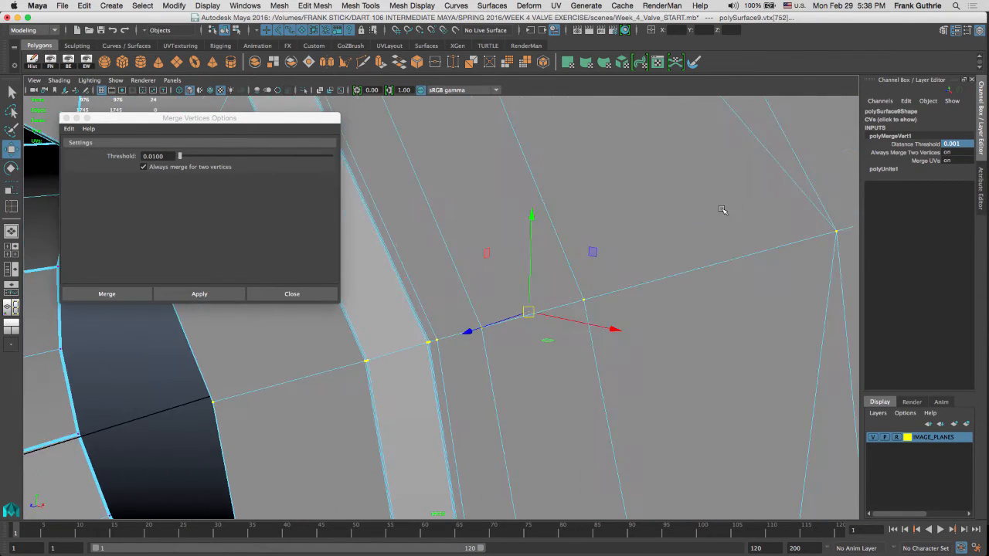
{"action": "left_click", "coordinate": [155, 162]}
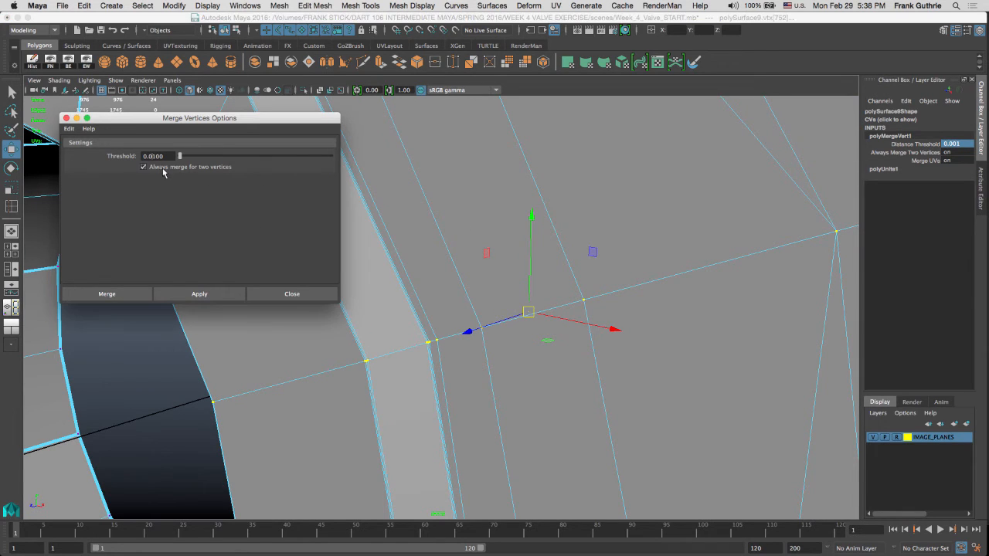
{"action": "left_click", "coordinate": [215, 294]}
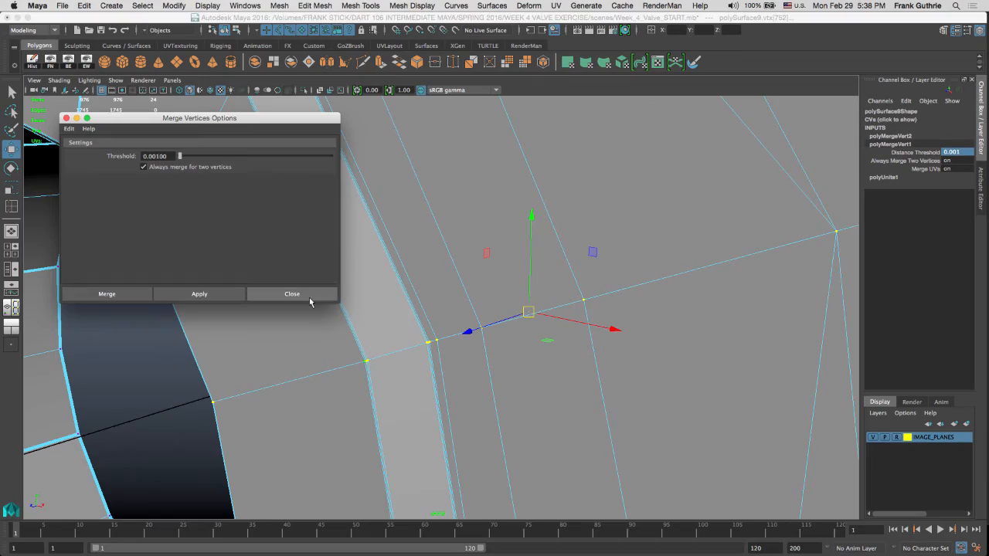
{"action": "left_click", "coordinate": [311, 294]}
Step: Select all vertices along the next unmerged seam, just clockwise of the ring's topmost hole
{"action": "right_click_drag", "start_coordinate": [735, 285], "coordinate": [406, 241], "text": "alt"}
{"action": "left_click_drag", "start_coordinate": [289, 242], "coordinate": [465, 228], "text": "alt"}
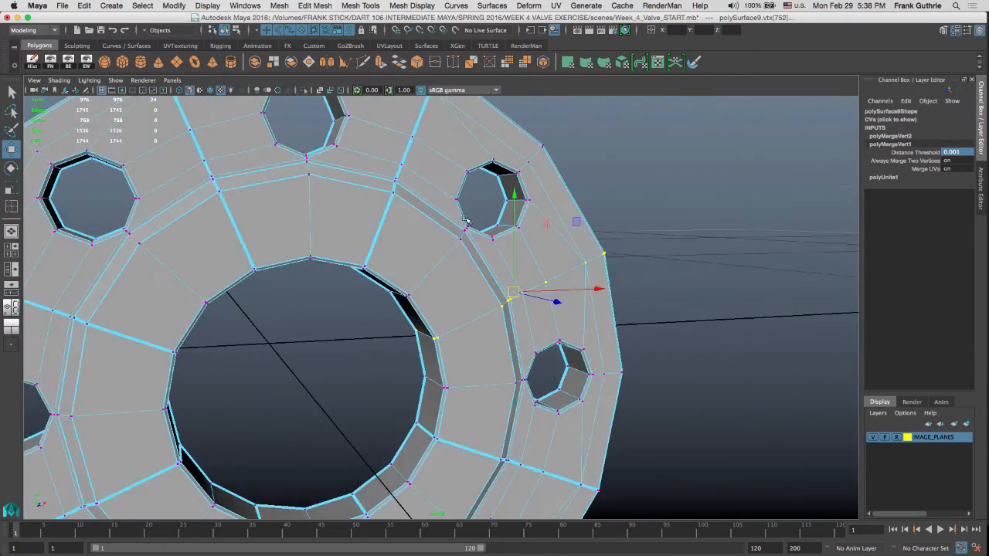
{"action": "middle_click_drag", "start_coordinate": [465, 228], "coordinate": [481, 263], "text": "alt"}
{"action": "left_click_drag", "start_coordinate": [480, 262], "coordinate": [459, 249], "text": "alt"}
{"action": "key", "text": "q"}
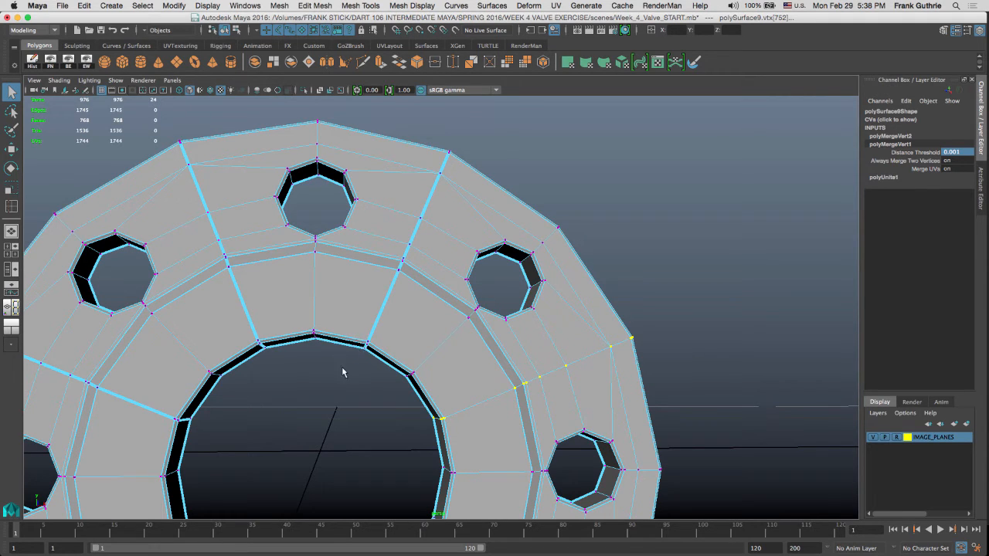
{"action": "left_click", "coordinate": [379, 325]}
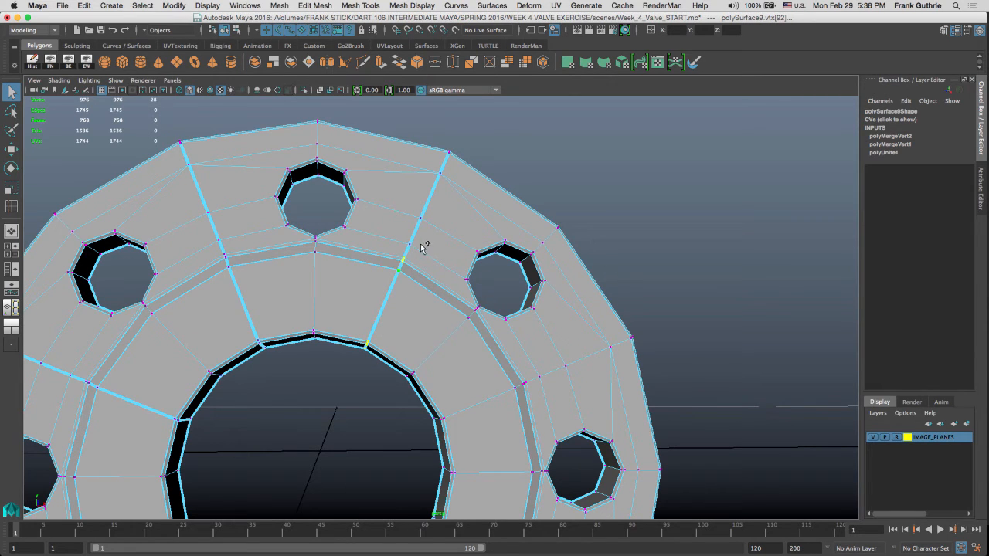
{"action": "left_click_drag", "start_coordinate": [389, 265], "coordinate": [464, 128]}
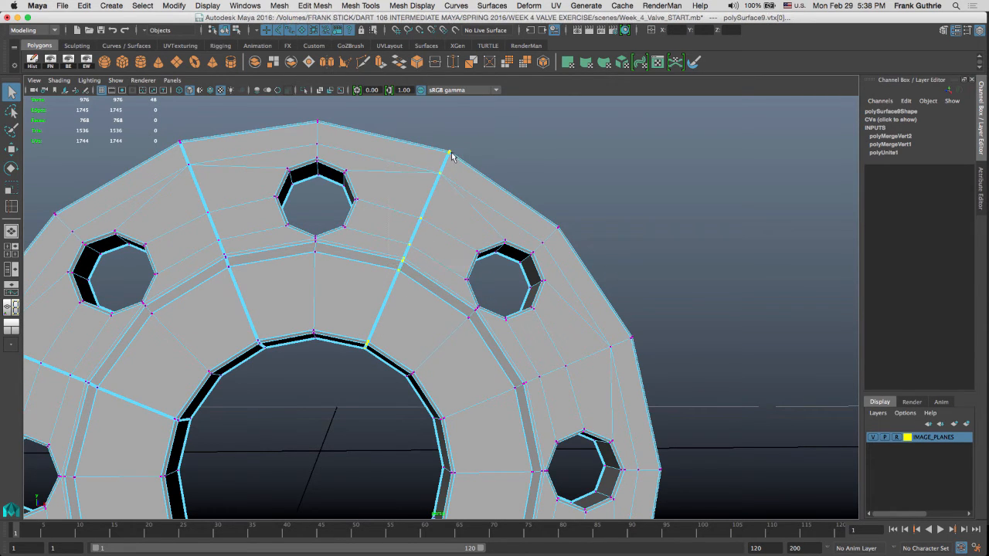
Step: Merge the selected seam vertices and all vertices along the seam counterclockwise of the topmost hole, including its leftover unmerged vertex
{"action": "key", "text": "g"}
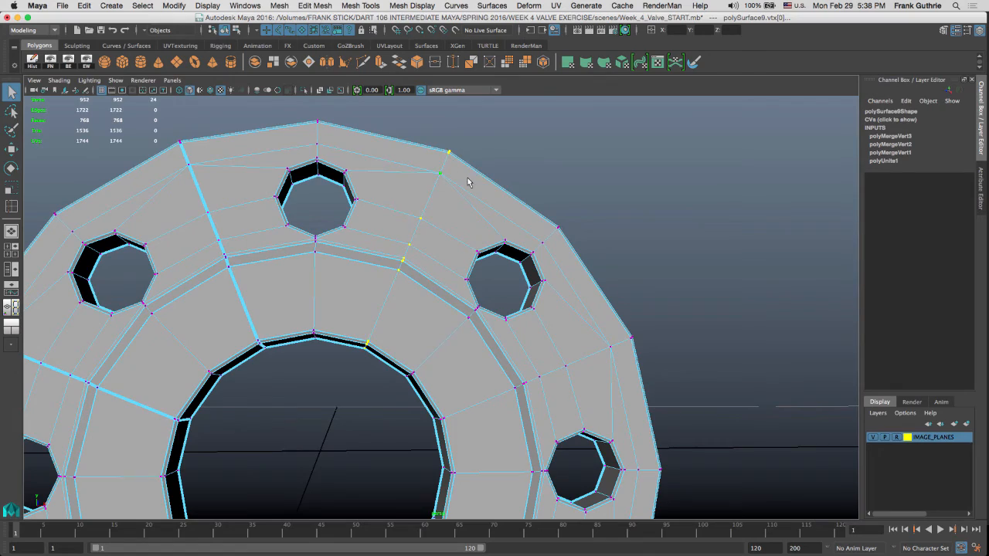
{"action": "left_click_drag", "start_coordinate": [467, 182], "coordinate": [360, 185], "text": "alt"}
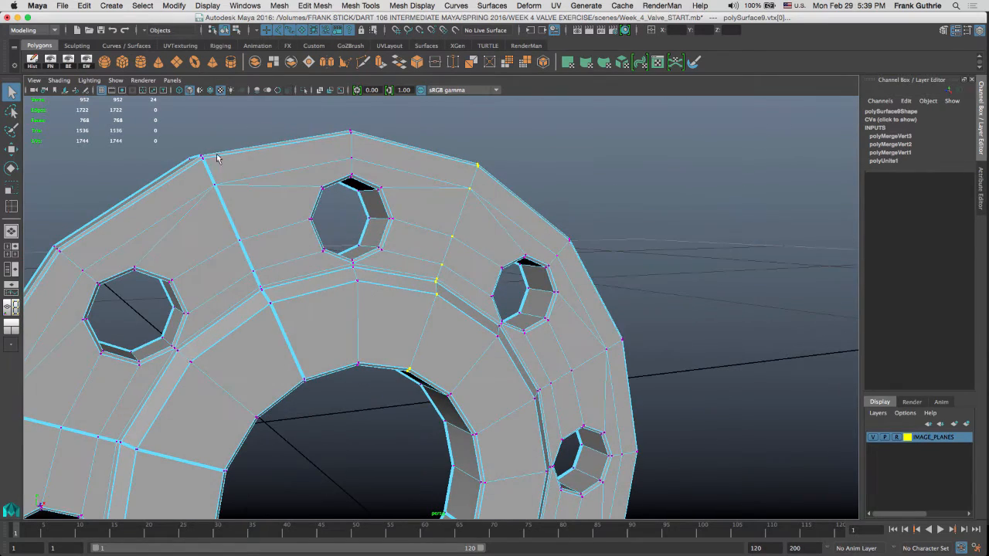
{"action": "left_click_drag", "start_coordinate": [164, 132], "coordinate": [316, 404]}
{"action": "key", "text": "g"}
{"action": "left_click_drag", "start_coordinate": [224, 217], "coordinate": [245, 251]}
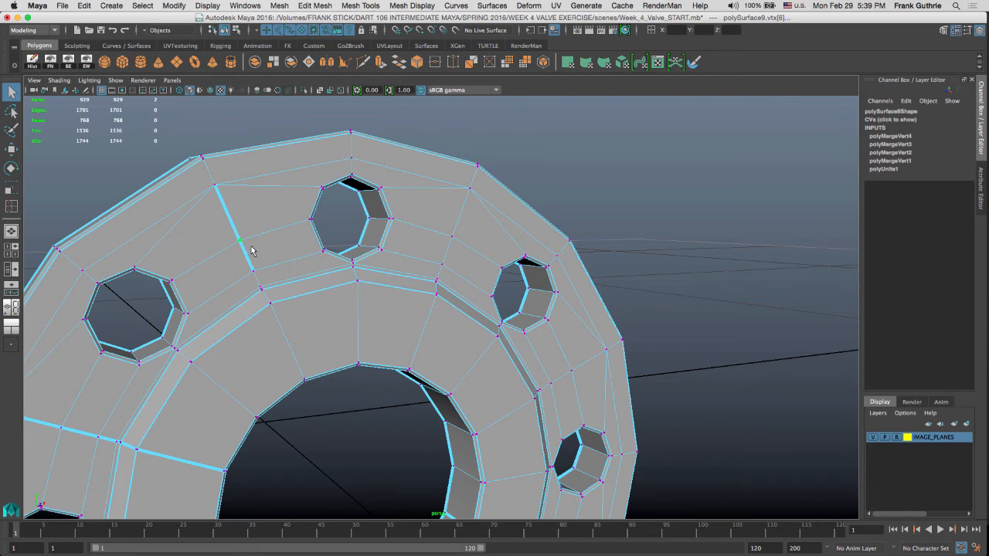
{"action": "key", "text": "g"}
Step: Select all vertices along the three unmerged seams in the ring's lower half and merge them
{"action": "left_click_drag", "start_coordinate": [362, 238], "coordinate": [651, 508], "text": "alt"}
{"action": "left_click_drag", "start_coordinate": [351, 339], "coordinate": [351, 339], "text": "shift"}
{"action": "left_click_drag", "start_coordinate": [379, 294], "coordinate": [314, 427], "text": "shift"}
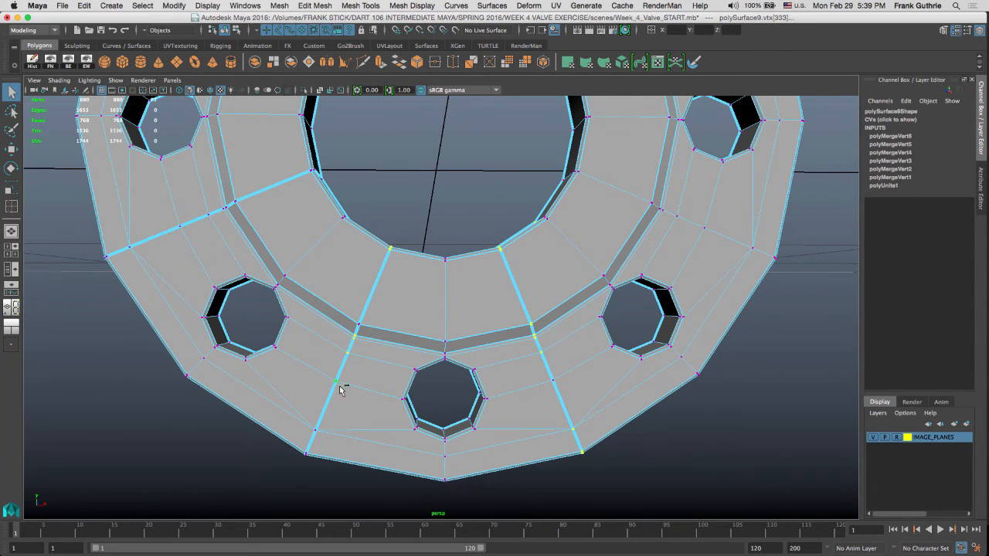
{"action": "left_click_drag", "start_coordinate": [340, 389], "coordinate": [288, 473], "text": "shift"}
{"action": "left_click_drag", "start_coordinate": [352, 160], "coordinate": [78, 305], "text": "shift"}
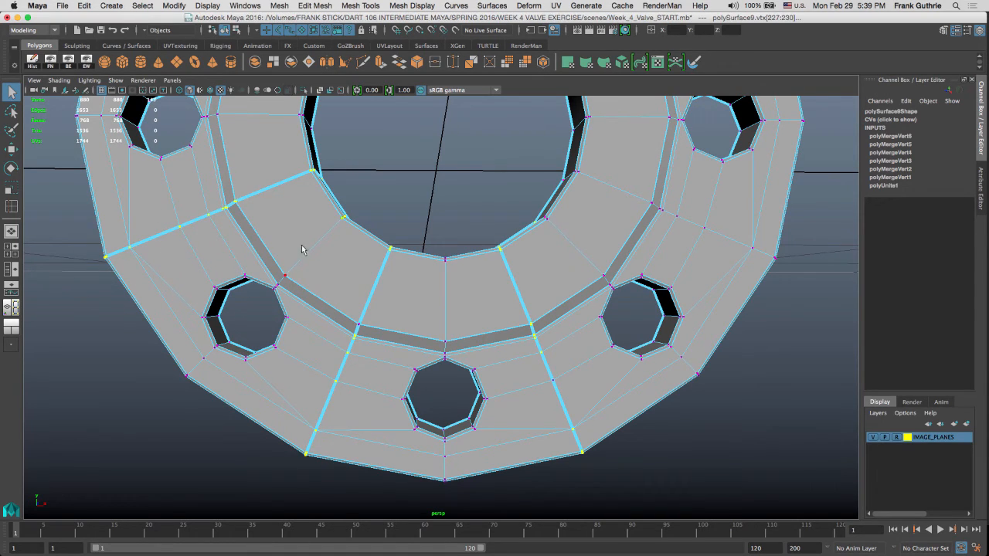
{"action": "left_click_drag", "start_coordinate": [333, 240], "coordinate": [468, 229], "text": "alt"}
{"action": "left_click_drag", "start_coordinate": [574, 238], "coordinate": [569, 219], "text": "alt"}
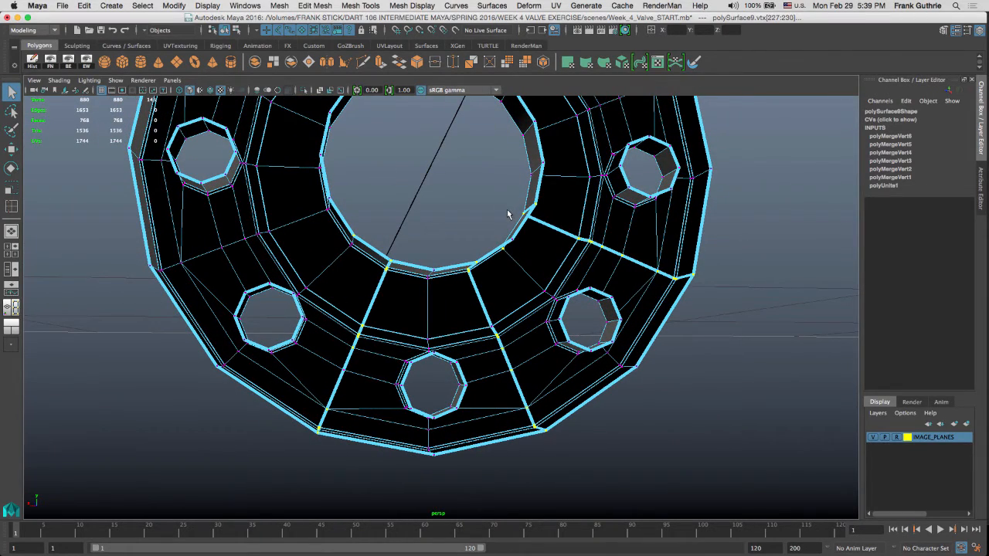
{"action": "key", "text": "g"}
Step: Merge the leftover open vertices on the two seams beside the bottommost hole, and select the whole ring in object mode
{"action": "left_click", "coordinate": [331, 377]}
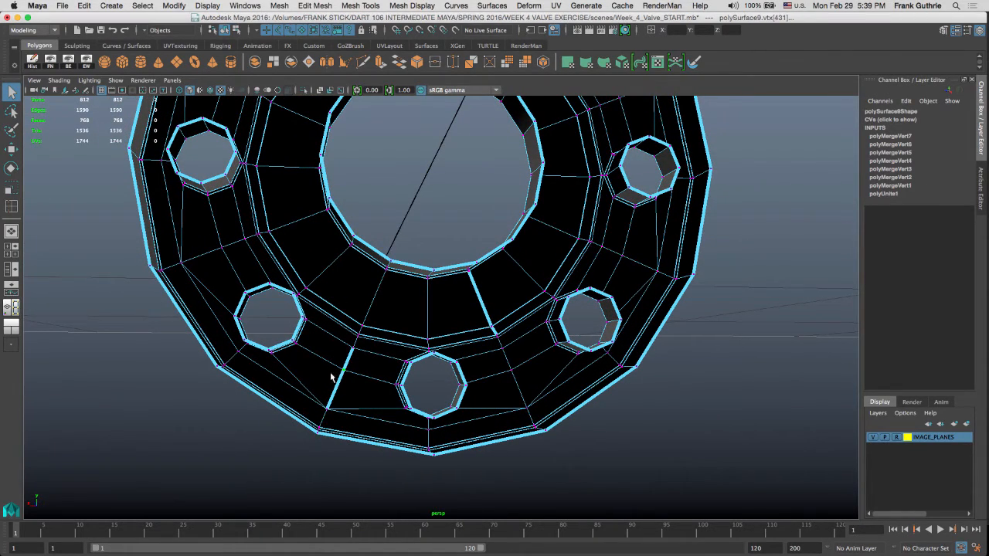
{"action": "key", "text": "g"}
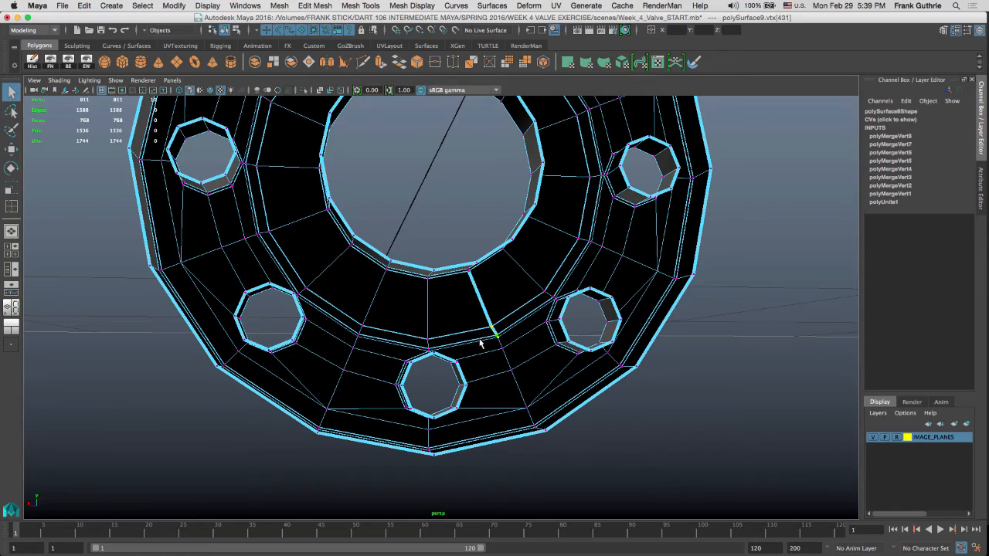
{"action": "key", "text": "g"}
{"action": "mouse_move", "coordinate": [541, 338]}
{"action": "left_mouse_down", "text": "alt"}
{"action": "mouse_move", "coordinate": [557, 183]}
{"action": "mouse_move", "coordinate": [580, 286]}
{"action": "mouse_move", "coordinate": [587, 206]}
{"action": "mouse_move", "coordinate": [499, 190]}
{"action": "left_mouse_up", "text": "alt"}
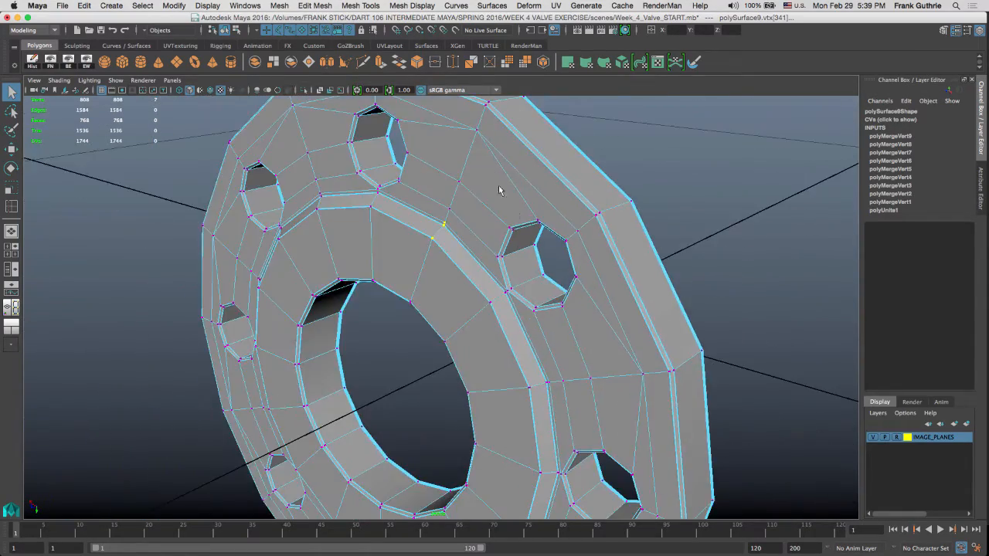
{"action": "right_click_drag", "start_coordinate": [565, 217], "coordinate": [601, 195]}
{"action": "left_click", "coordinate": [484, 268]}
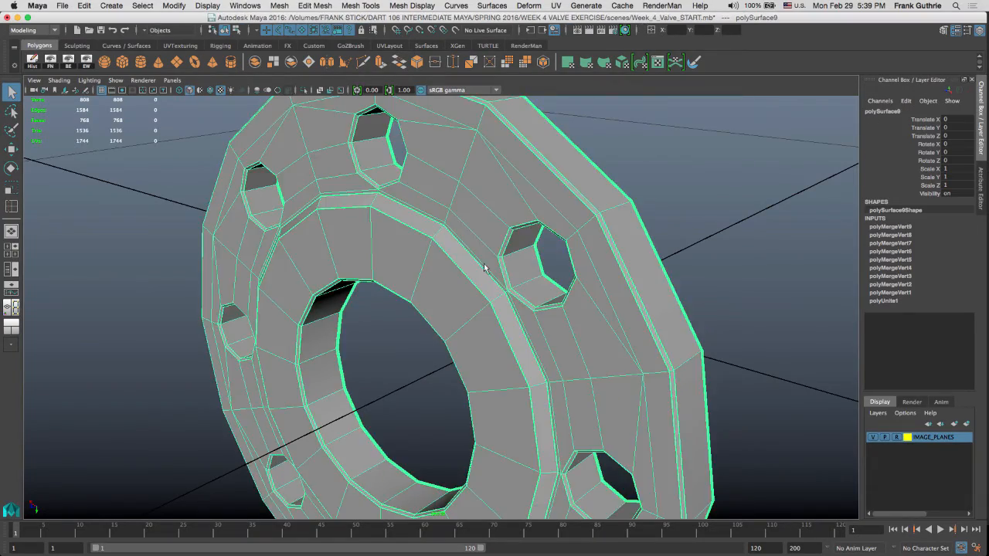
Step: Examine the merged seams and raised bevel on the ring's face, and display the ring with smooth mesh preview
{"action": "left_click_drag", "start_coordinate": [484, 267], "coordinate": [580, 247], "text": "alt"}
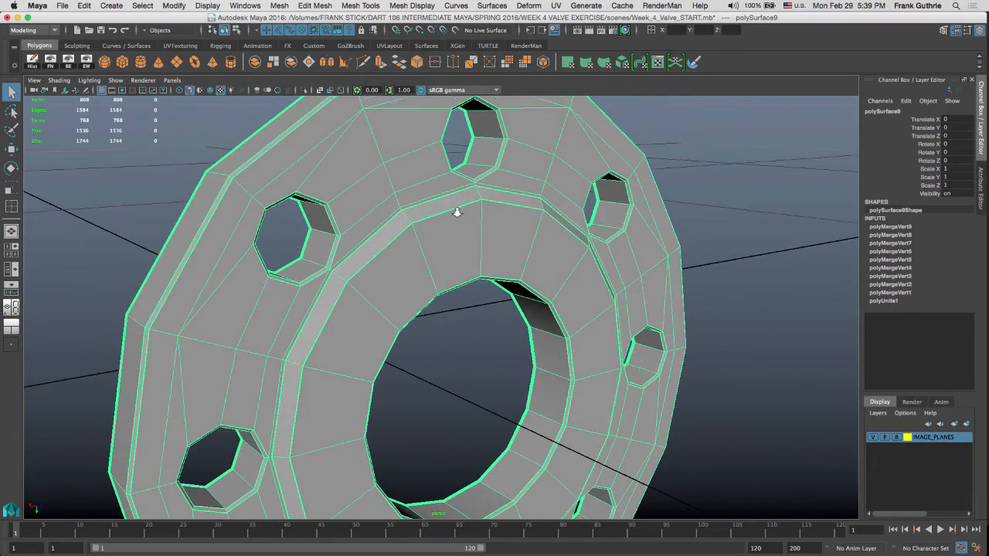
{"action": "right_click_drag", "start_coordinate": [458, 212], "coordinate": [646, 173], "text": "alt"}
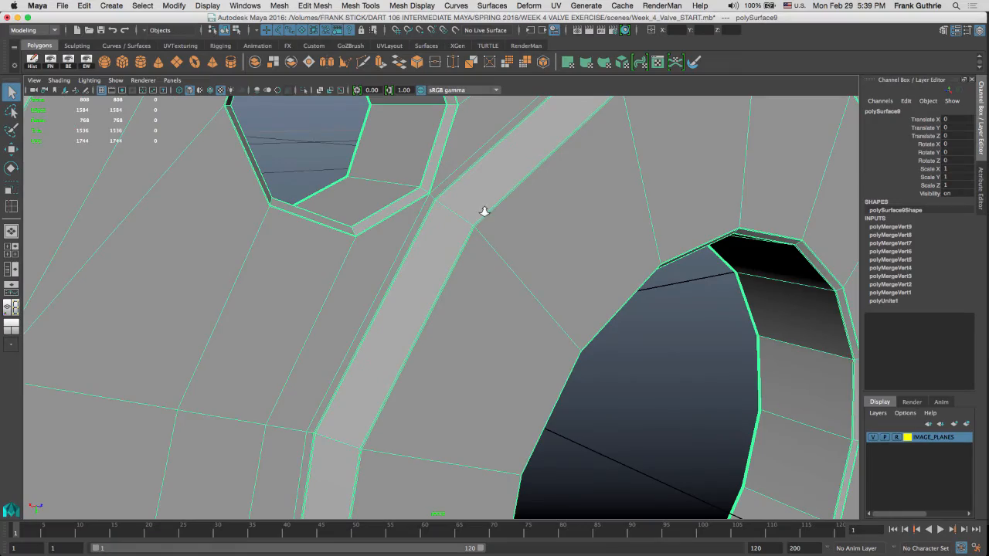
{"action": "right_click_drag", "start_coordinate": [484, 211], "coordinate": [236, 214], "text": "alt"}
{"action": "left_click_drag", "start_coordinate": [237, 214], "coordinate": [437, 190], "text": "alt"}
{"action": "left_click_drag", "start_coordinate": [603, 219], "coordinate": [502, 198], "text": "alt"}
{"action": "middle_click_drag", "start_coordinate": [502, 198], "coordinate": [574, 151], "text": "alt"}
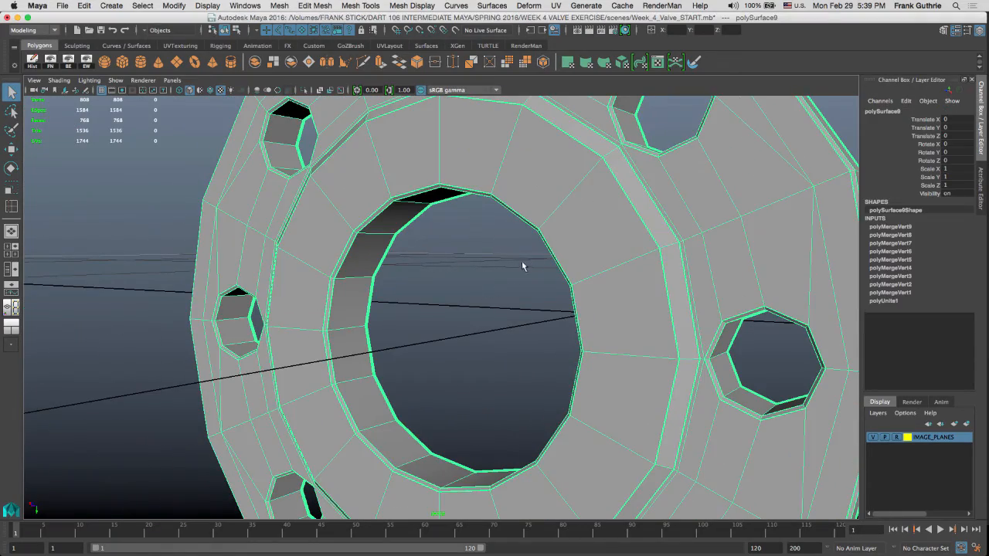
{"action": "key", "text": "3"}
{"action": "left_click", "coordinate": [474, 270]}
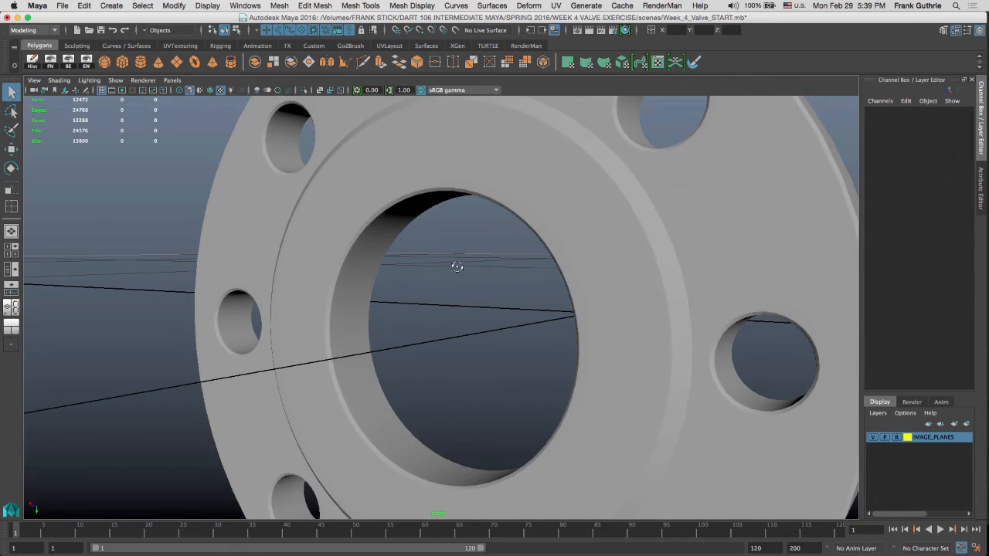
Step: Inspect the smoothed ring's bore, bevel and bolt holes from several angles, and return it to unsmoothed display
{"action": "left_click_drag", "start_coordinate": [455, 270], "coordinate": [538, 313], "text": "alt"}
{"action": "right_click_drag", "start_coordinate": [572, 247], "coordinate": [420, 232], "text": "alt"}
{"action": "left_click_drag", "start_coordinate": [526, 241], "coordinate": [391, 241], "text": "alt"}
{"action": "middle_click_drag", "start_coordinate": [413, 225], "coordinate": [385, 165], "text": "alt"}
{"action": "right_click_drag", "start_coordinate": [433, 222], "coordinate": [609, 232], "text": "alt"}
{"action": "middle_click_drag", "start_coordinate": [558, 204], "coordinate": [566, 167], "text": "alt"}
{"action": "middle_click_drag", "start_coordinate": [555, 251], "coordinate": [573, 153], "text": "alt"}
{"action": "left_click_drag", "start_coordinate": [609, 238], "coordinate": [666, 224]}
{"action": "key", "text": "1"}
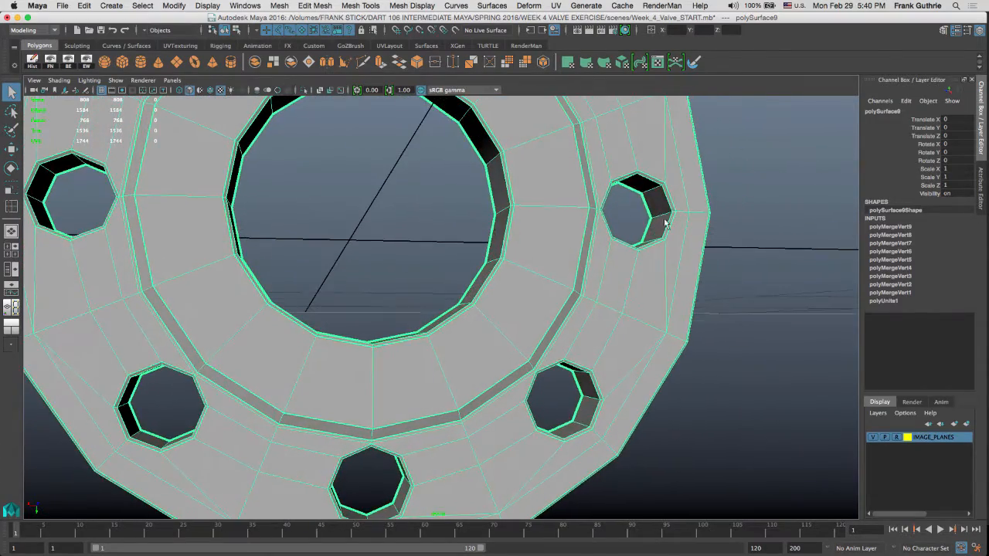
Step: Examine the unsmoothed ring's overall shape, comparing its plain shaded surface with its selected wireframe
{"action": "left_click", "coordinate": [450, 238]}
{"action": "right_click_drag", "start_coordinate": [506, 234], "coordinate": [393, 229], "text": "alt"}
{"action": "left_click_drag", "start_coordinate": [393, 229], "coordinate": [391, 267], "text": "alt"}
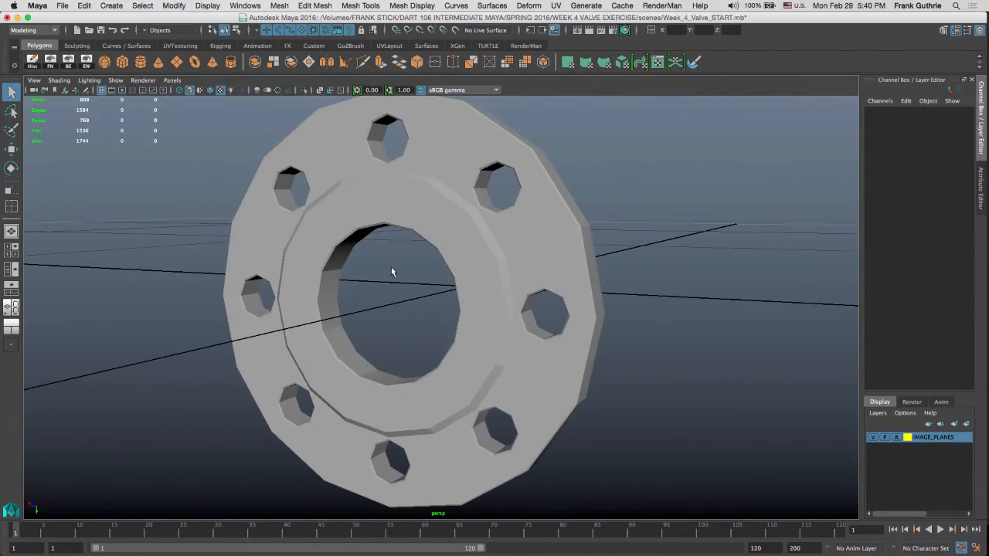
{"action": "left_click", "coordinate": [452, 241]}
{"action": "left_click_drag", "start_coordinate": [452, 241], "coordinate": [469, 224], "text": "alt"}
{"action": "right_click_drag", "start_coordinate": [469, 224], "coordinate": [525, 253], "text": "alt"}
{"action": "left_click_drag", "start_coordinate": [526, 253], "coordinate": [526, 236], "text": "alt"}
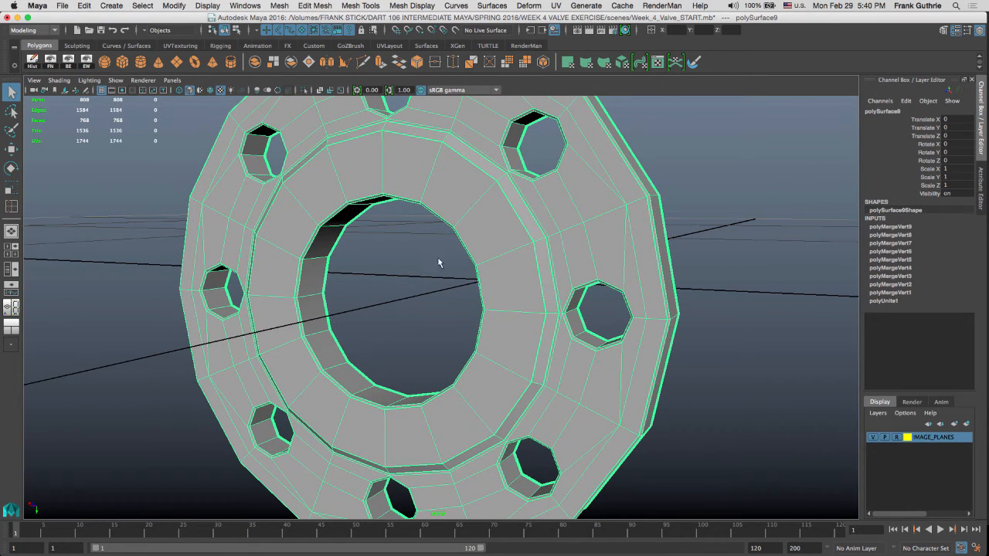
{"action": "left_click", "coordinate": [682, 183]}
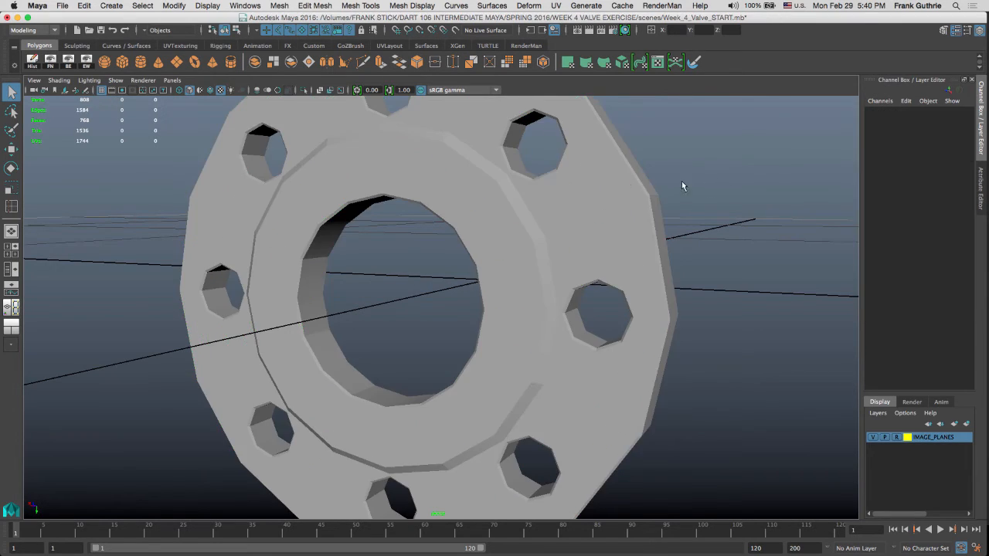
Step: Inspect the unsmoothed ring's edge flow around the upper bolt holes and raised inner bevel up close
{"action": "left_click_drag", "start_coordinate": [528, 182], "coordinate": [554, 223], "text": "alt"}
{"action": "left_click", "coordinate": [581, 240]}
{"action": "right_click_drag", "start_coordinate": [554, 223], "coordinate": [638, 236], "text": "alt"}
{"action": "middle_click_drag", "start_coordinate": [639, 237], "coordinate": [545, 323], "text": "alt"}
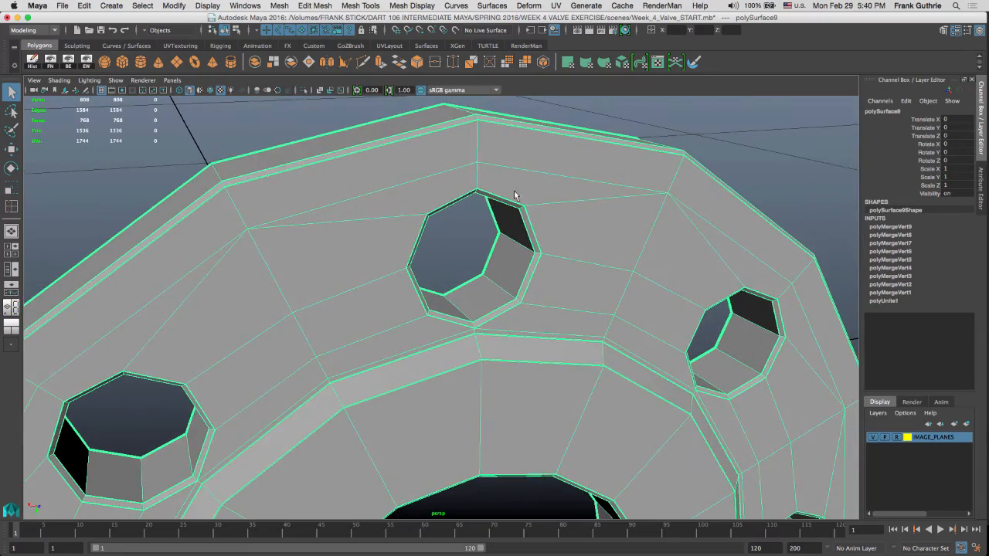
{"action": "left_click_drag", "start_coordinate": [484, 149], "coordinate": [597, 169], "text": "alt"}
{"action": "middle_click_drag", "start_coordinate": [600, 220], "coordinate": [467, 159], "text": "alt"}
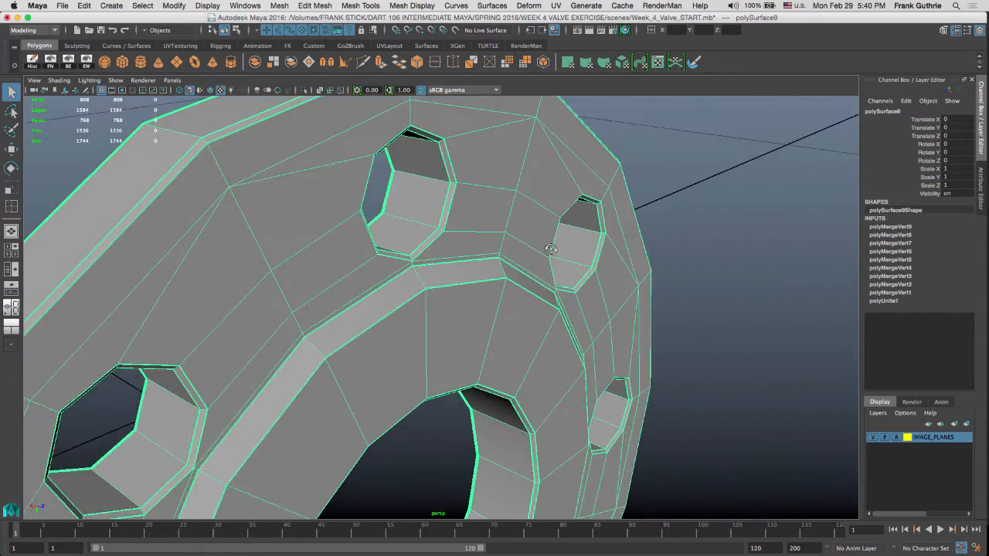
{"action": "left_click_drag", "start_coordinate": [551, 250], "coordinate": [538, 230], "text": "alt"}
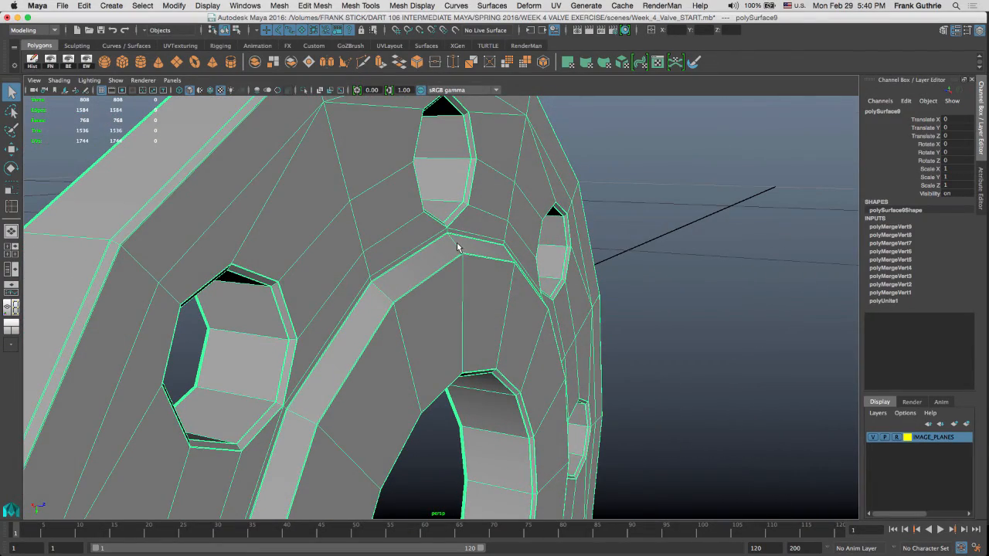
Step: Turn on smooth mesh preview for the ring and inspect its bolt holes, outer rim and open back
{"action": "key", "text": "3"}
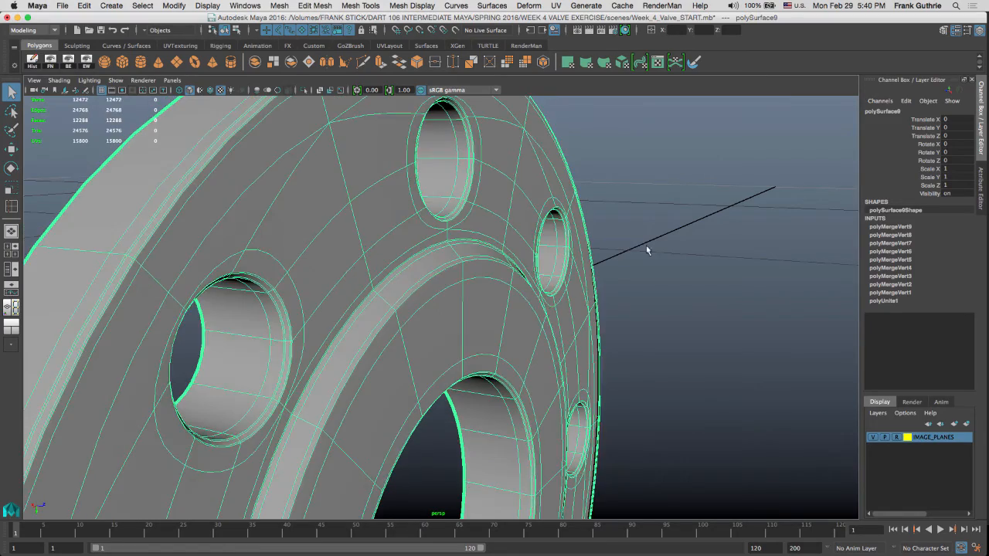
{"action": "left_click", "coordinate": [653, 255]}
{"action": "scroll", "coordinate": [627, 262], "scroll_direction": "up", "scroll_amount": 5}
{"action": "left_click", "coordinate": [625, 282]}
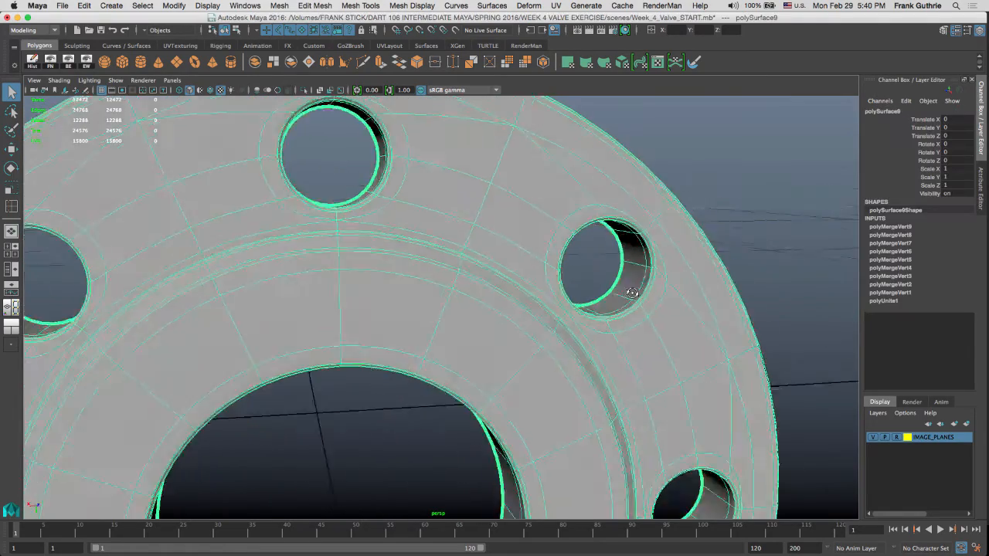
{"action": "left_click_drag", "start_coordinate": [625, 282], "coordinate": [651, 296], "text": "alt"}
{"action": "left_click_drag", "start_coordinate": [509, 251], "coordinate": [574, 261], "text": "alt"}
{"action": "middle_click_drag", "start_coordinate": [560, 266], "coordinate": [496, 230], "text": "alt"}
{"action": "left_click", "coordinate": [687, 203]}
{"action": "left_click_drag", "start_coordinate": [687, 203], "coordinate": [626, 233], "text": "alt"}
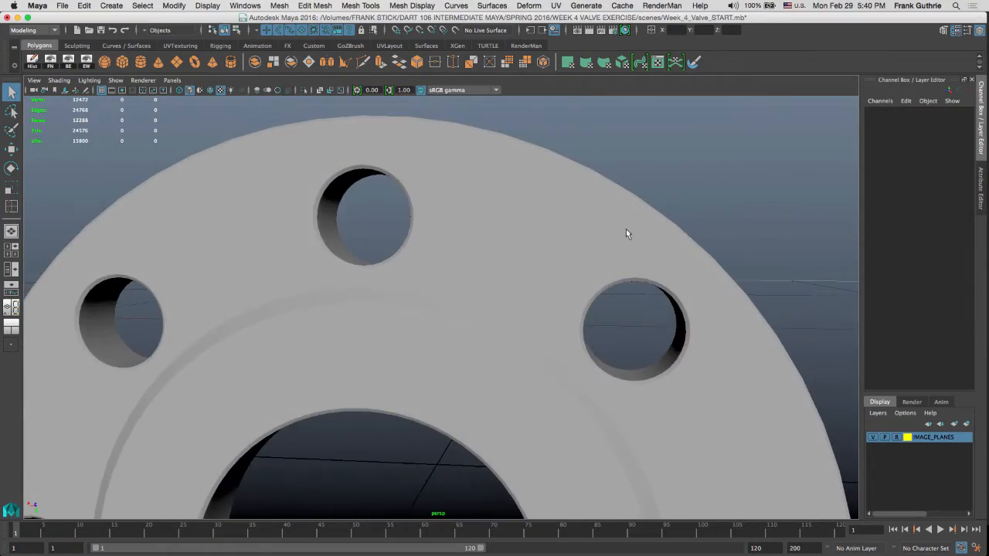
{"action": "left_click_drag", "start_coordinate": [401, 242], "coordinate": [480, 251], "text": "alt"}
{"action": "left_click", "coordinate": [456, 312]}
{"action": "left_click_drag", "start_coordinate": [456, 313], "coordinate": [445, 263], "text": "alt"}
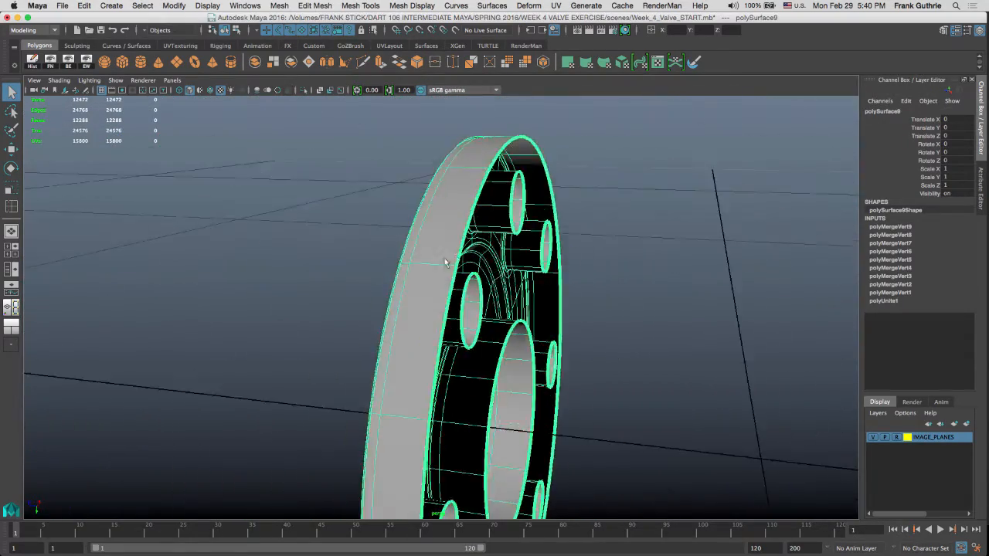
Step: Compare the smoothed ring's profile with the valve flange in the side view's reference drawing
{"action": "key", "text": "space"}
{"action": "key", "text": "space"}
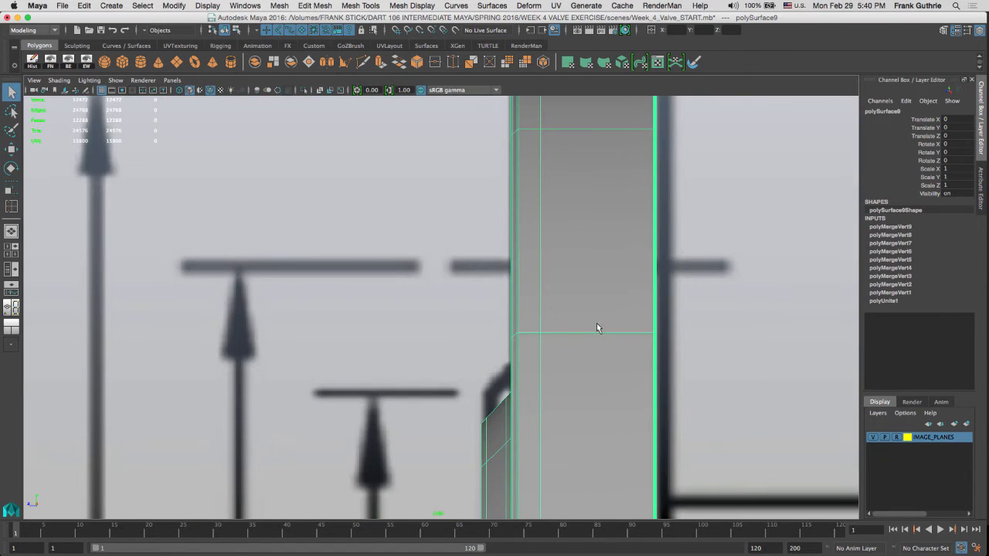
{"action": "right_click_drag", "start_coordinate": [639, 312], "coordinate": [521, 191], "text": "alt"}
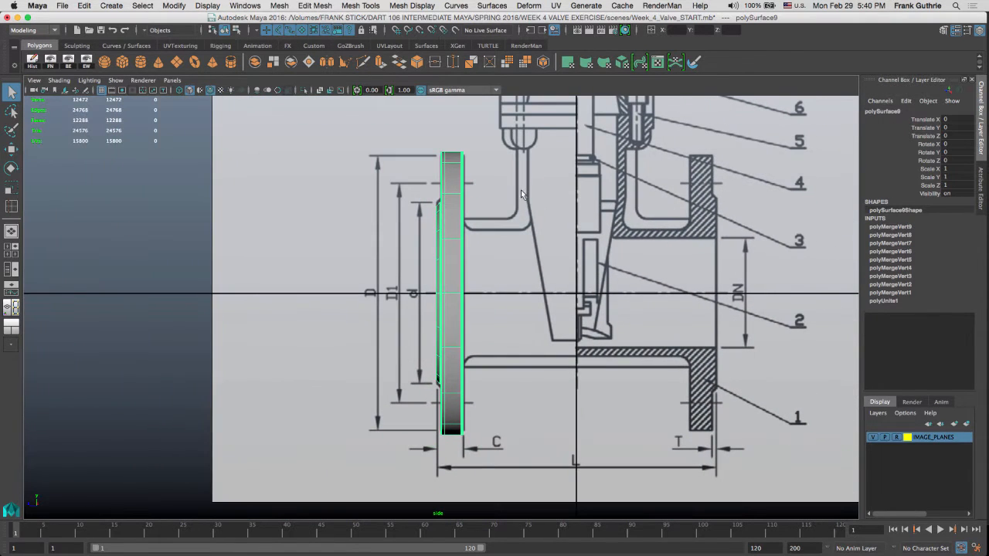
{"action": "right_click_drag", "start_coordinate": [461, 257], "coordinate": [495, 209], "text": "alt"}
{"action": "middle_click_drag", "start_coordinate": [455, 158], "coordinate": [460, 210], "text": "alt"}
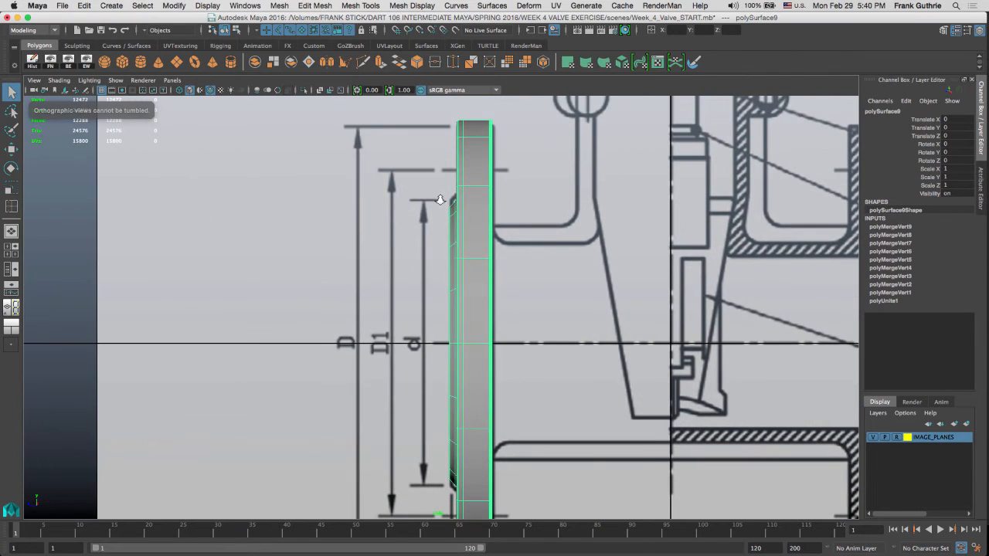
{"action": "right_click_drag", "start_coordinate": [440, 200], "coordinate": [693, 246], "text": "alt"}
{"action": "middle_click_drag", "start_coordinate": [563, 254], "coordinate": [567, 360], "text": "alt"}
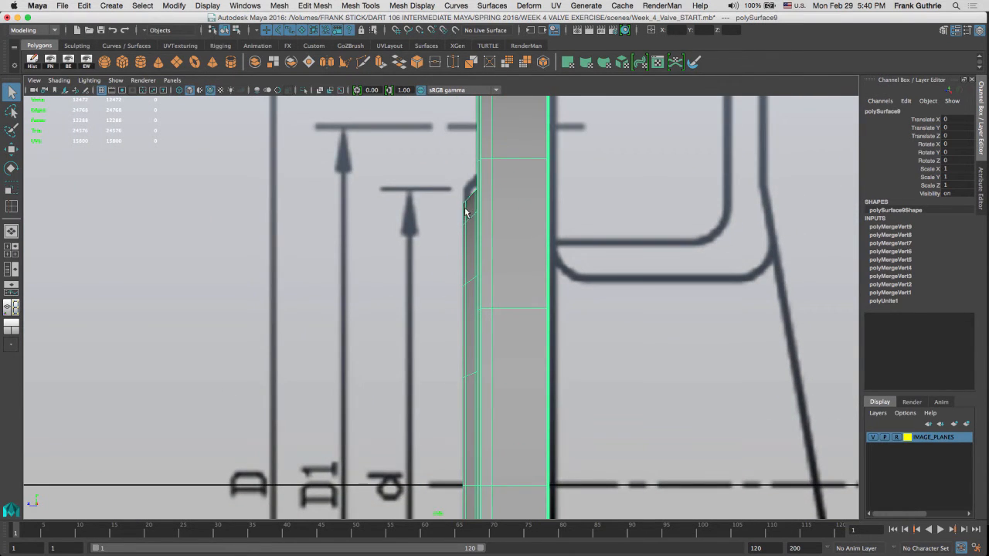
Step: Show the ring in the front view with X-ray shading and compare its outline and holes with the reference drawing
{"action": "key", "text": "space"}
{"action": "key", "text": "space"}
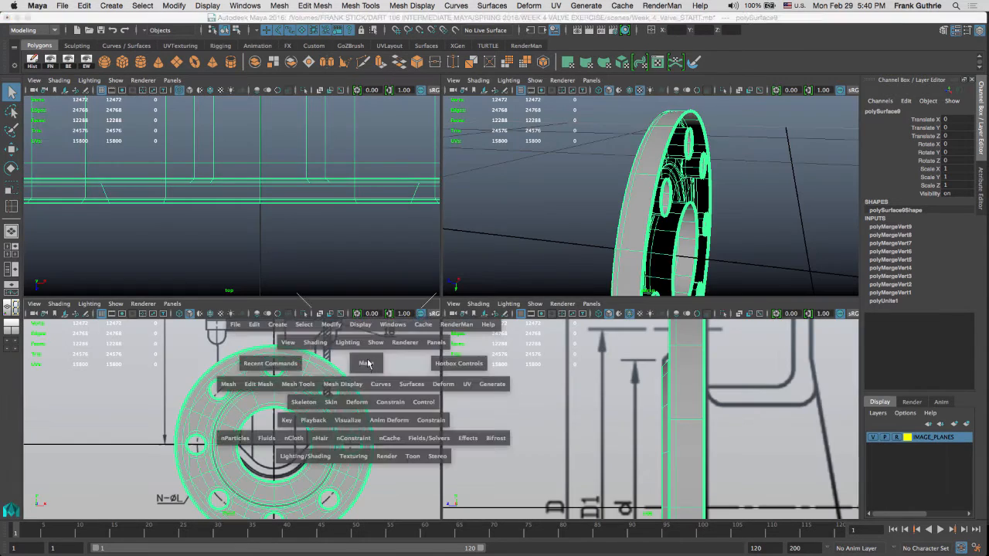
{"action": "right_click_drag", "start_coordinate": [446, 252], "coordinate": [626, 197], "text": "alt"}
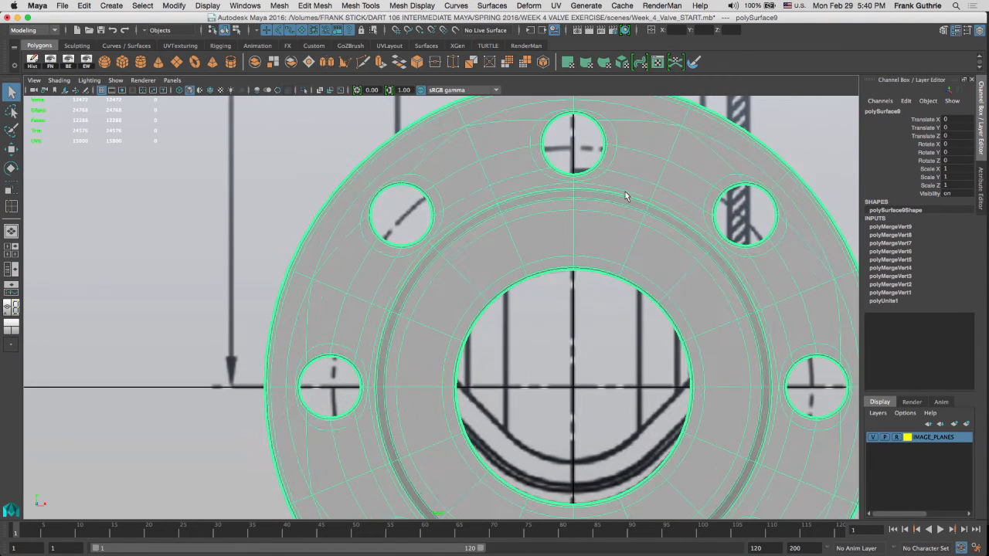
{"action": "left_click", "coordinate": [320, 91]}
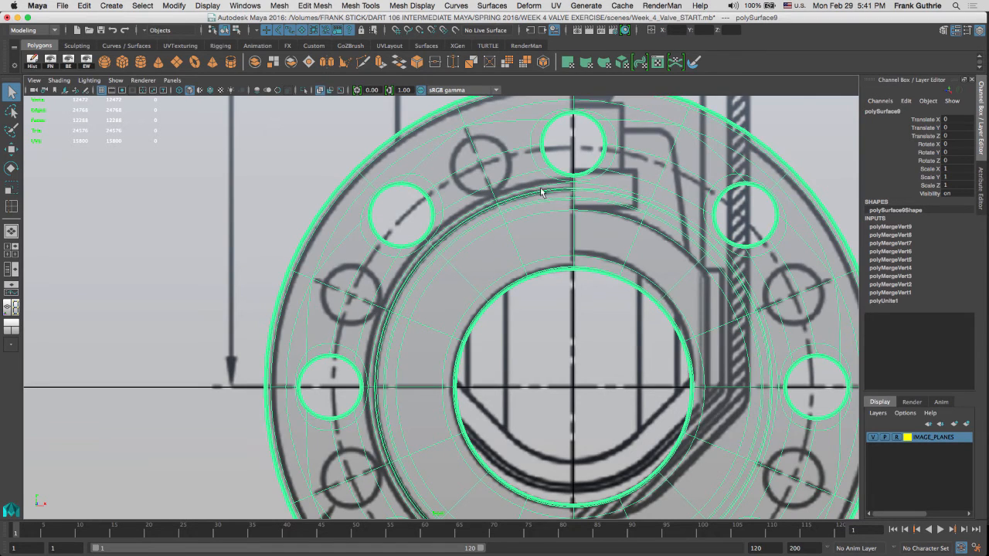
{"action": "middle_click_drag", "start_coordinate": [555, 189], "coordinate": [298, 243], "text": "alt"}
{"action": "middle_click_drag", "start_coordinate": [576, 212], "coordinate": [563, 151], "text": "alt"}
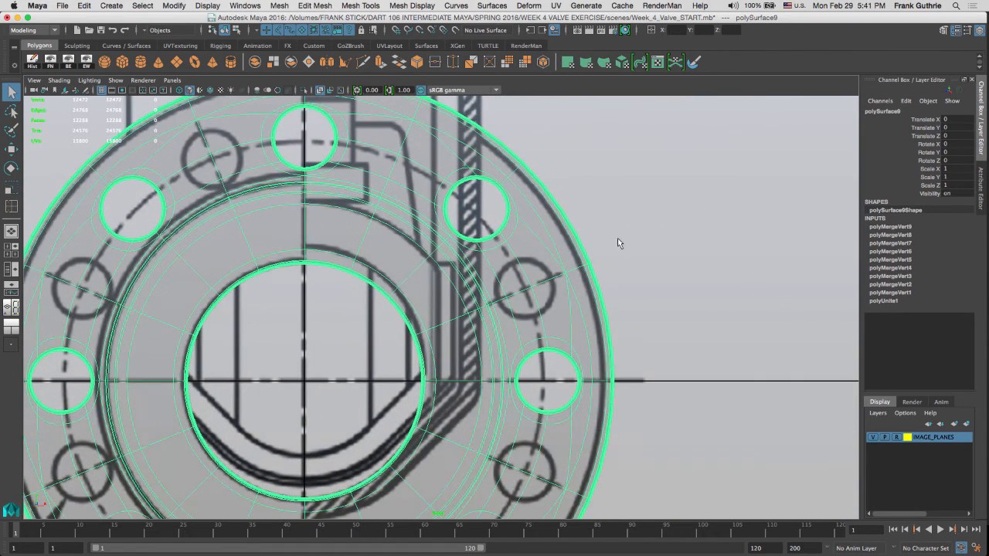
{"action": "middle_click_drag", "start_coordinate": [608, 226], "coordinate": [727, 300], "text": "alt"}
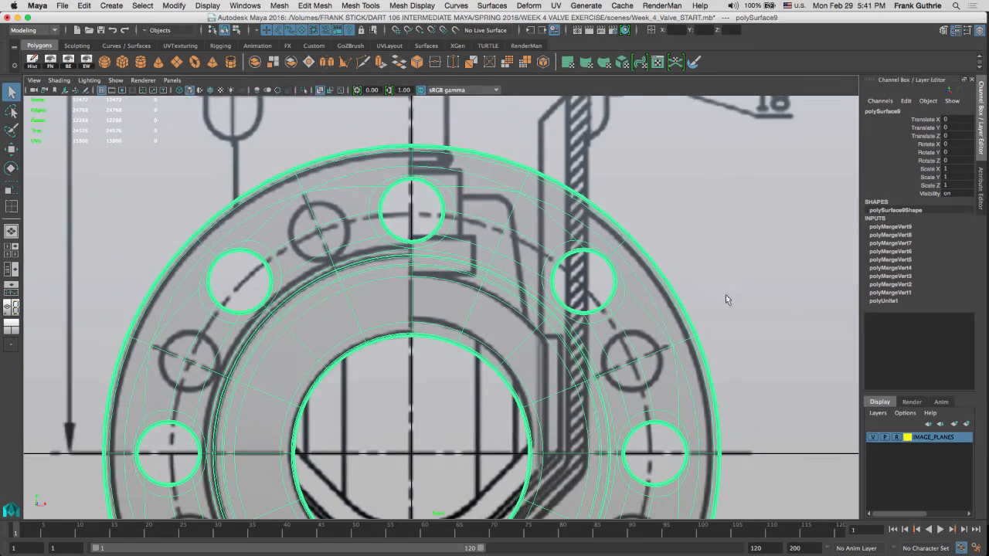
{"action": "middle_click_drag", "start_coordinate": [551, 245], "coordinate": [610, 200], "text": "alt"}
{"action": "middle_click_drag", "start_coordinate": [428, 193], "coordinate": [510, 245], "text": "alt"}
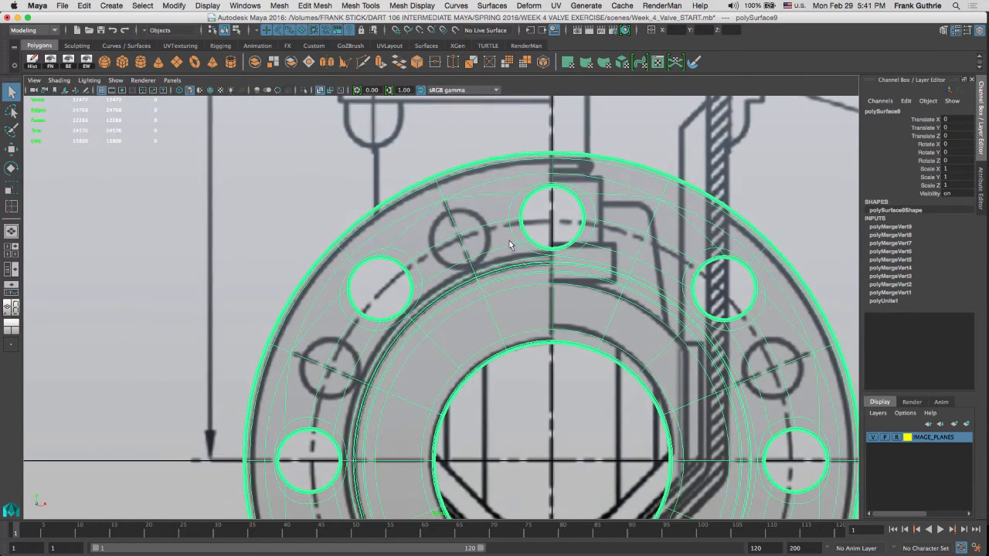
Step: Show the ring's upper outer rim up close in perspective view and switch to edge selection
{"action": "key", "text": "space"}
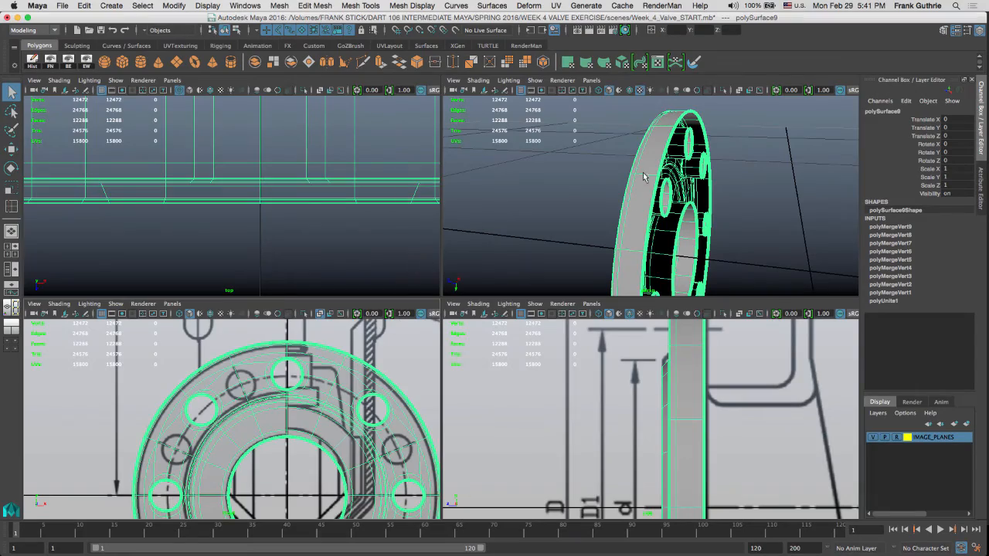
{"action": "key", "text": "space"}
{"action": "left_click_drag", "start_coordinate": [476, 205], "coordinate": [556, 207], "text": "alt"}
{"action": "right_click_drag", "start_coordinate": [556, 207], "coordinate": [712, 230], "text": "alt"}
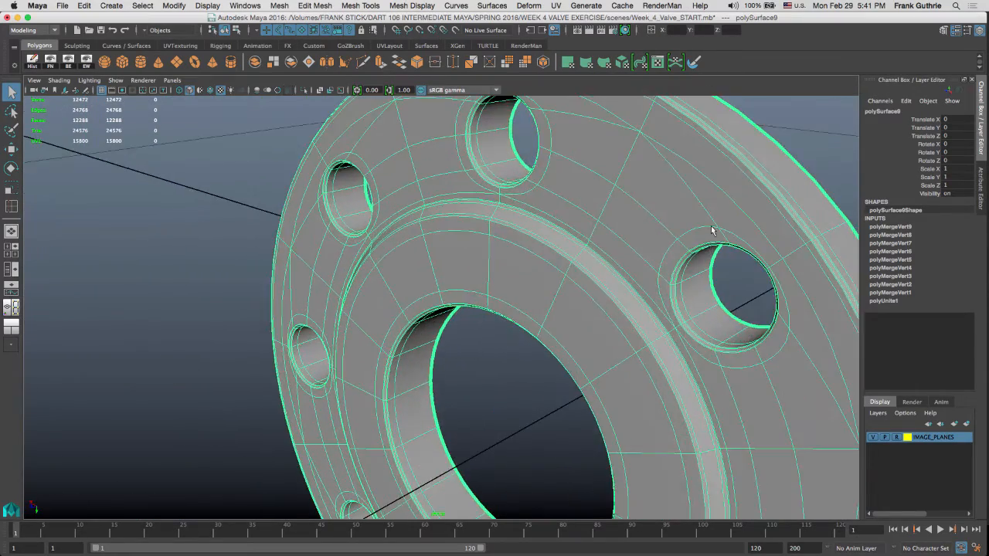
{"action": "left_click_drag", "start_coordinate": [713, 231], "coordinate": [513, 236], "text": "alt"}
{"action": "right_click_drag", "start_coordinate": [490, 232], "coordinate": [486, 207]}
{"action": "double_click", "coordinate": [481, 186]}
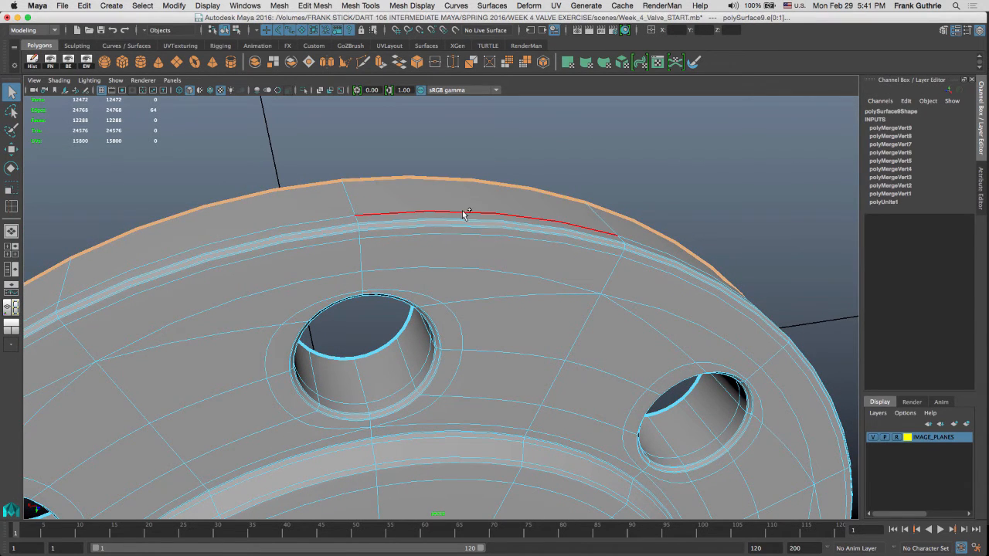
{"action": "double_click", "coordinate": [463, 211], "text": "shift"}
{"action": "double_click", "coordinate": [466, 221], "text": "shift"}
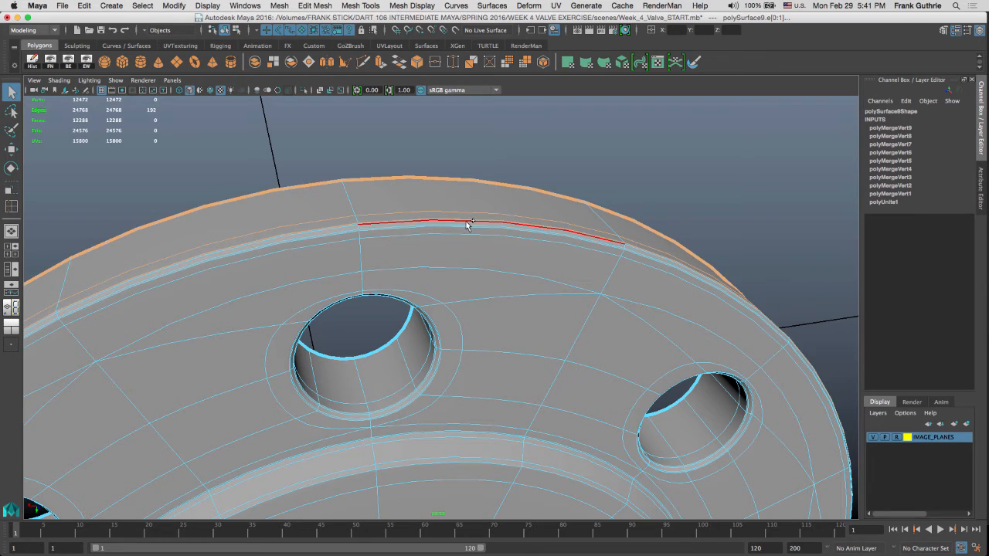
{"action": "double_click", "coordinate": [466, 221], "text": "shift"}
{"action": "double_click", "coordinate": [458, 224], "text": "shift"}
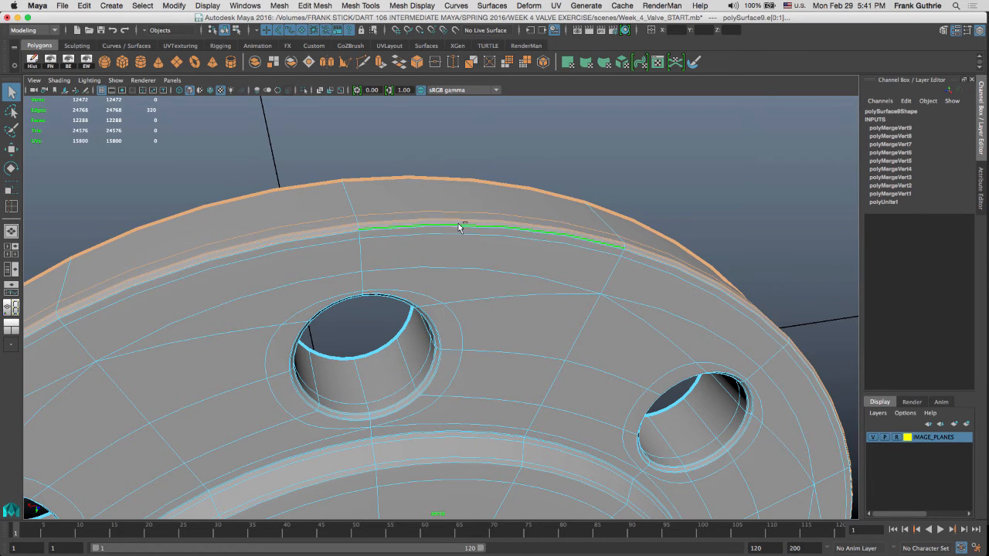
{"action": "double_click", "coordinate": [461, 230], "text": "shift"}
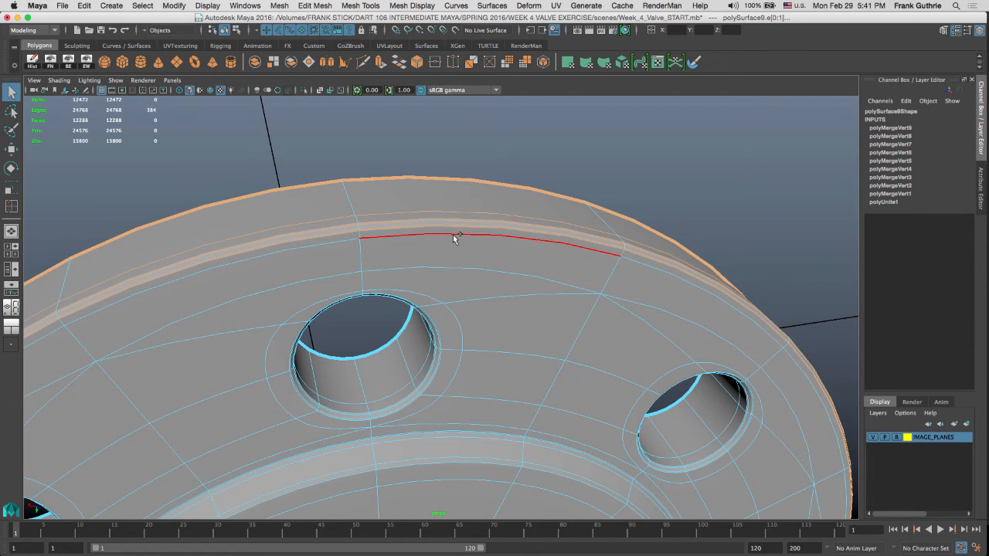
{"action": "left_click", "coordinate": [462, 149]}
Step: Select the edges across one section of the outer rim and extend them around the ring with Contiguous Edges
{"action": "left_click_drag", "start_coordinate": [450, 212], "coordinate": [449, 241]}
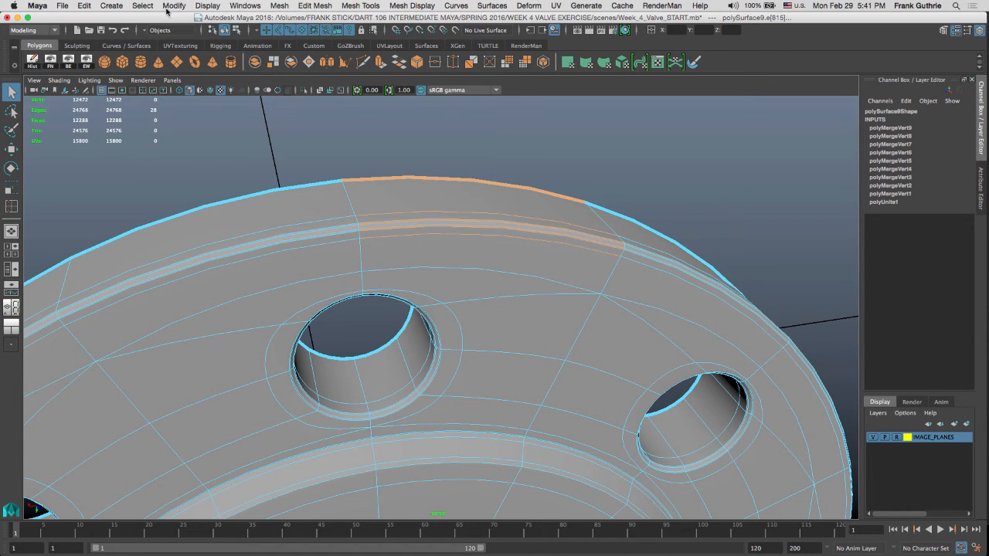
{"action": "left_click", "coordinate": [142, 6]}
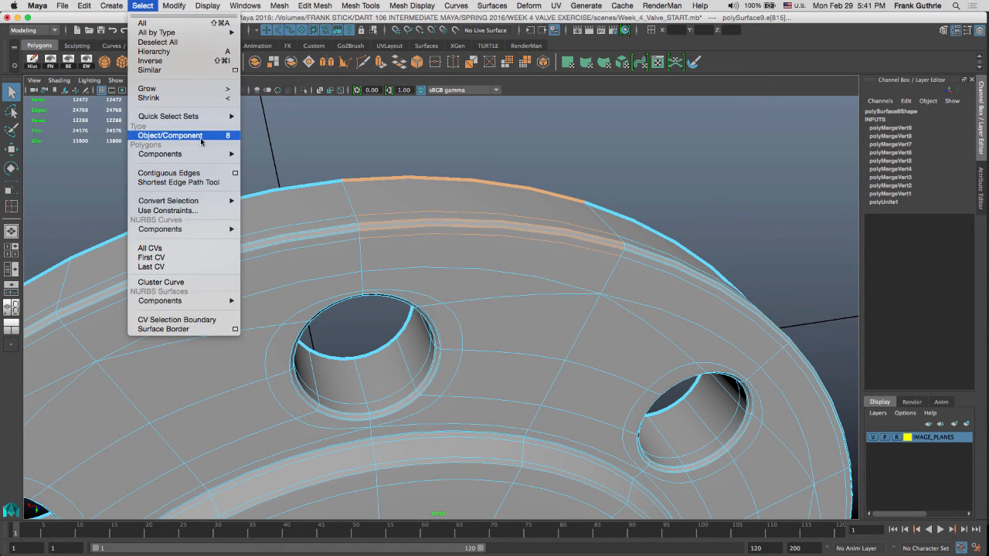
{"action": "left_click", "coordinate": [196, 177]}
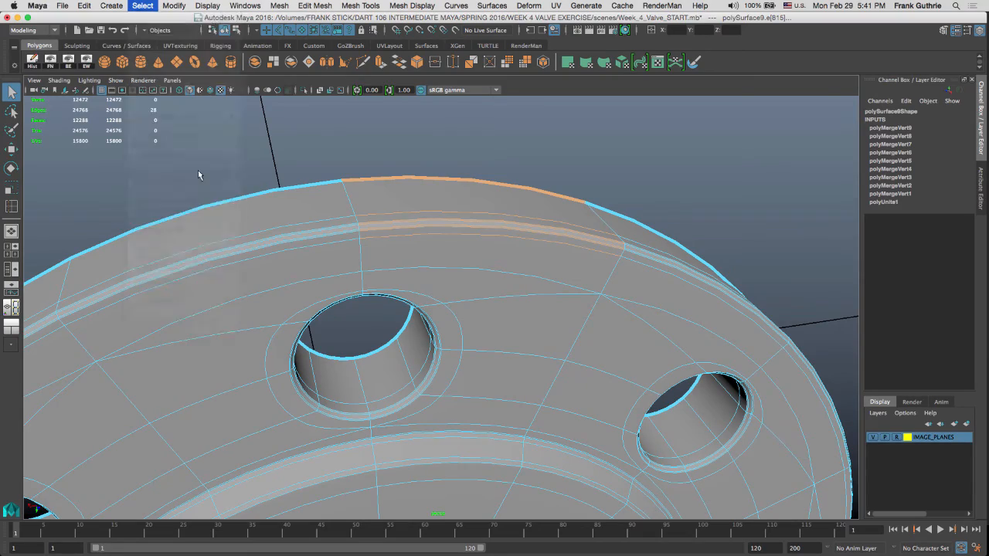
{"action": "left_click_drag", "start_coordinate": [456, 243], "coordinate": [546, 248], "text": "alt"}
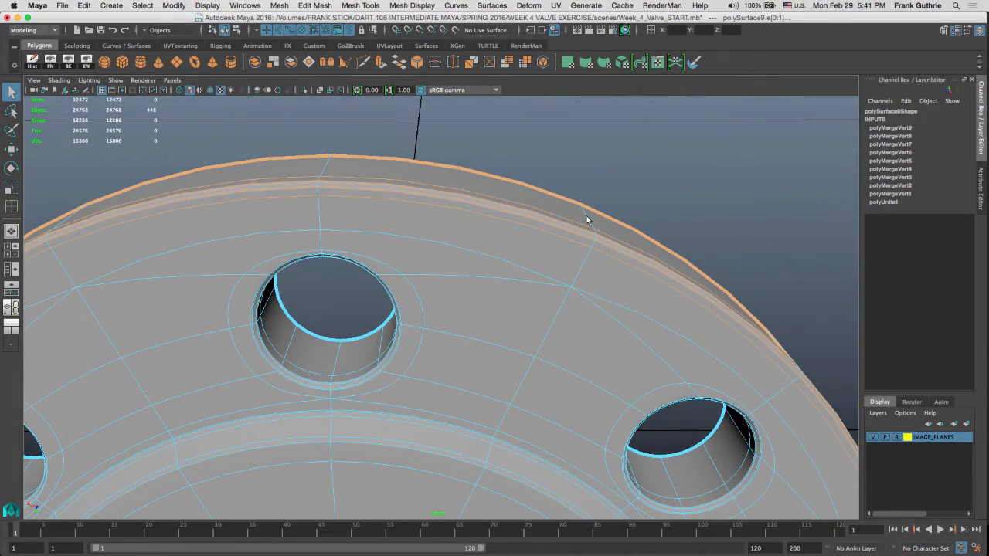
Step: Scale the selected outer rim loops uniformly in the front view to match the flange outline in the reference drawing
{"action": "key", "text": "space"}
{"action": "key", "text": "space"}
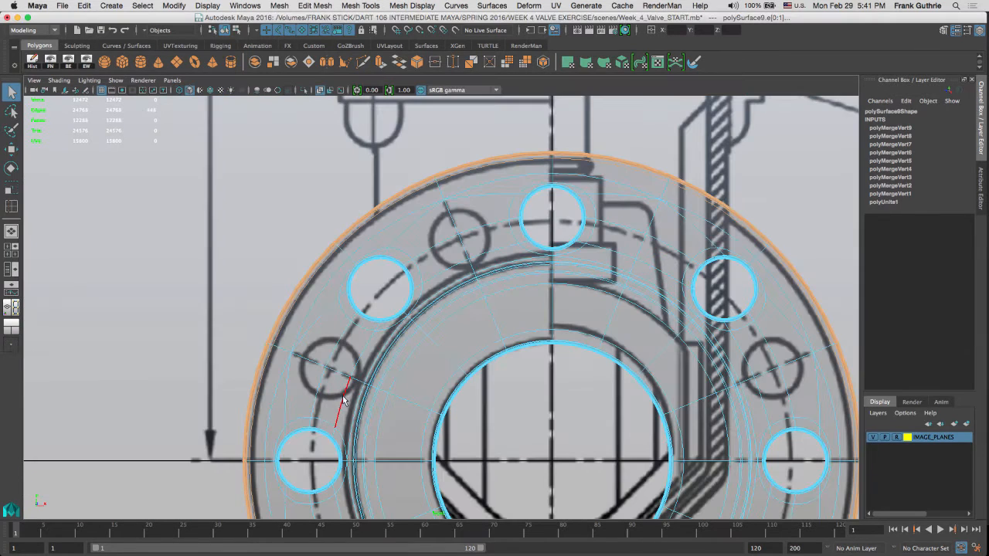
{"action": "key", "text": "r"}
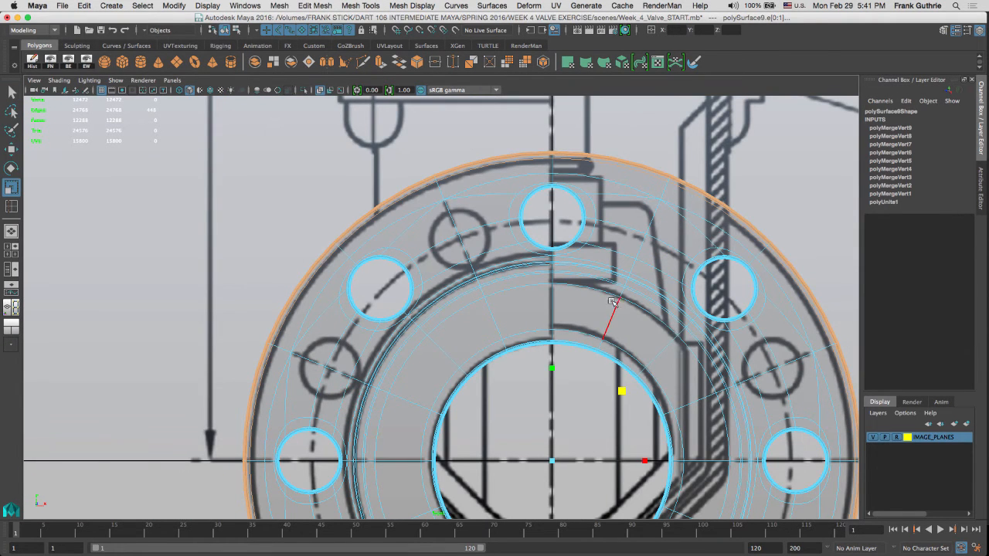
{"action": "middle_click_drag", "start_coordinate": [626, 389], "coordinate": [596, 334], "text": "alt"}
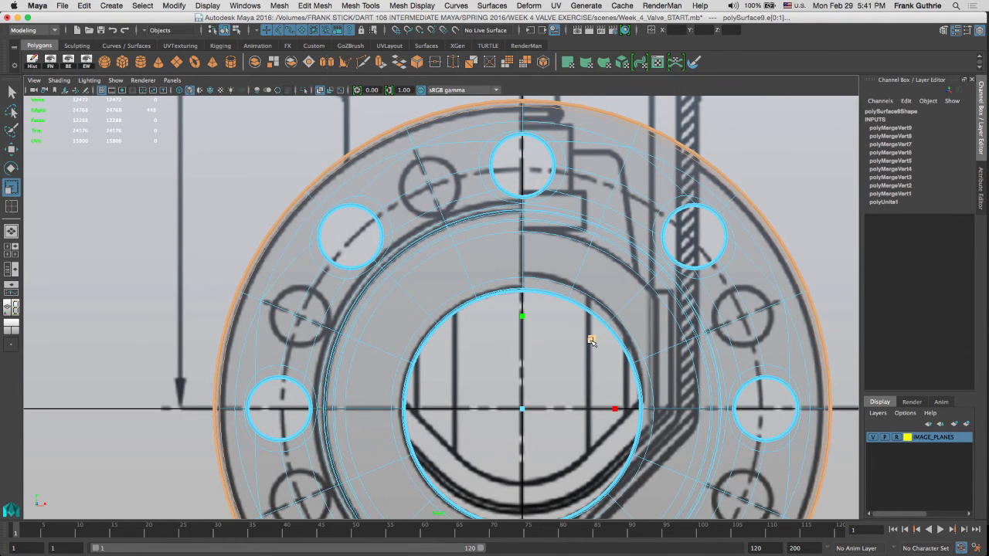
{"action": "key", "text": "space"}
{"action": "left_click_drag", "start_coordinate": [649, 245], "coordinate": [776, 184], "text": "alt"}
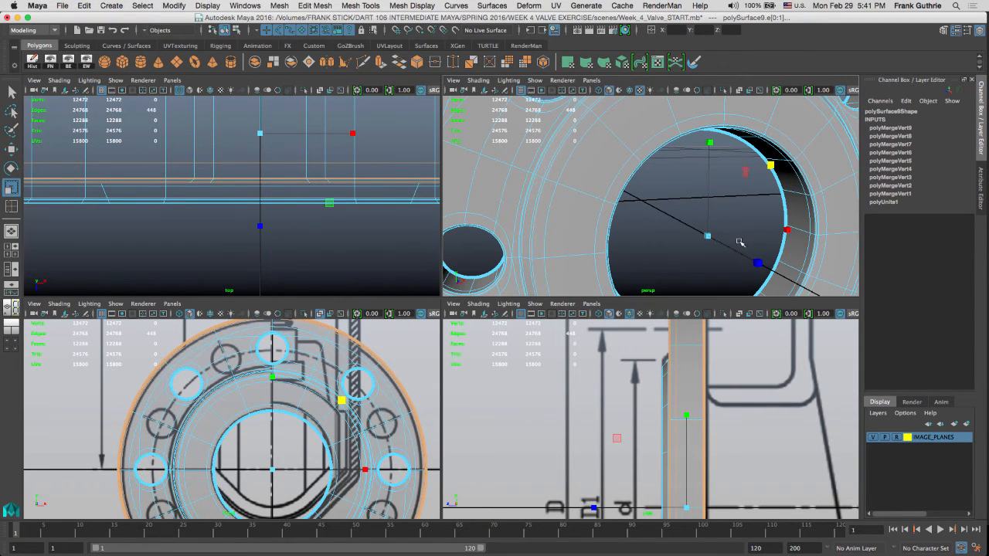
{"action": "key", "text": "space"}
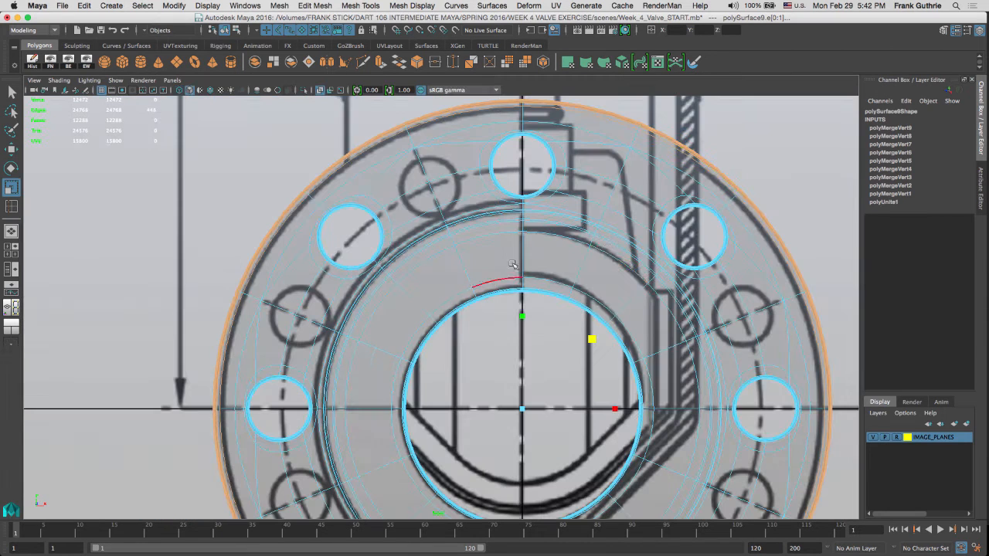
{"action": "left_click", "coordinate": [592, 340]}
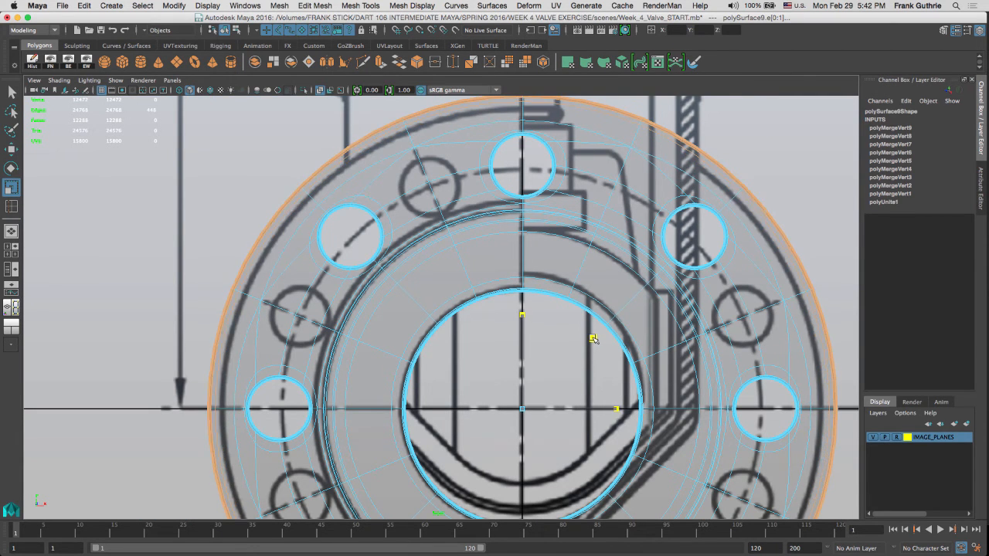
{"action": "key", "text": "equal"}
{"action": "key", "text": "equal"}
{"action": "key", "text": "equal"}
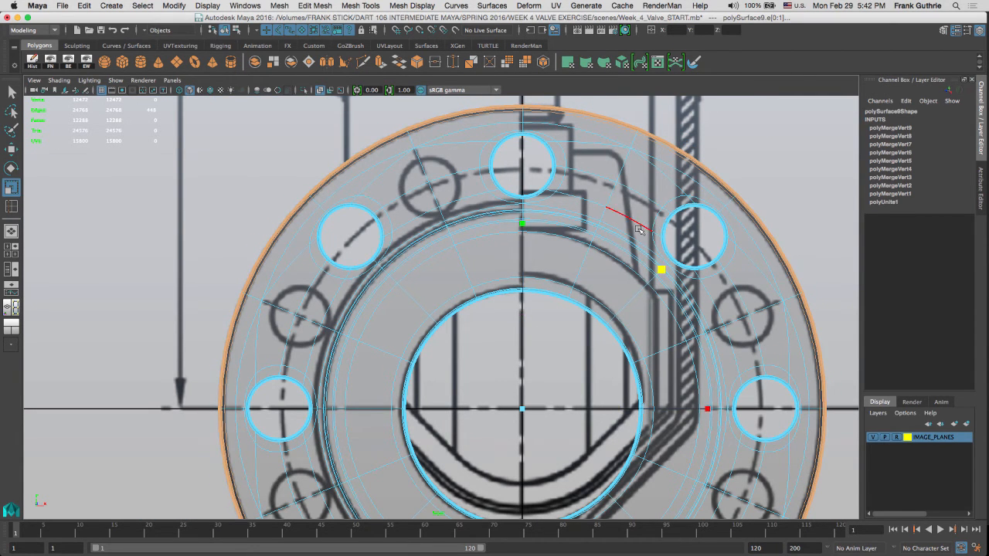
{"action": "mouse_move", "coordinate": [655, 206]}
{"action": "middle_mouse_down"}
{"action": "mouse_move", "coordinate": [635, 211]}
{"action": "mouse_move", "coordinate": [651, 205]}
{"action": "middle_mouse_up"}
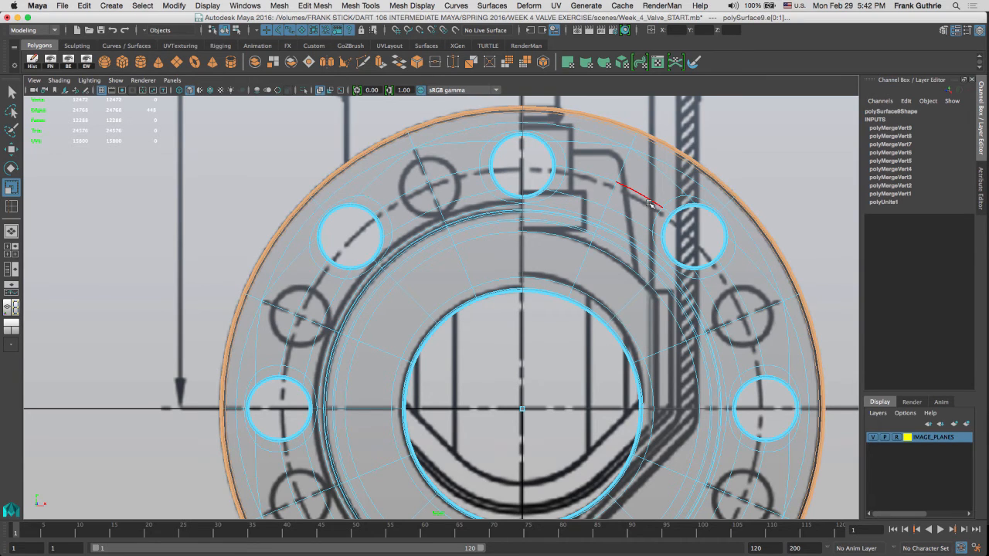
{"action": "middle_click_drag", "start_coordinate": [649, 203], "coordinate": [653, 199]}
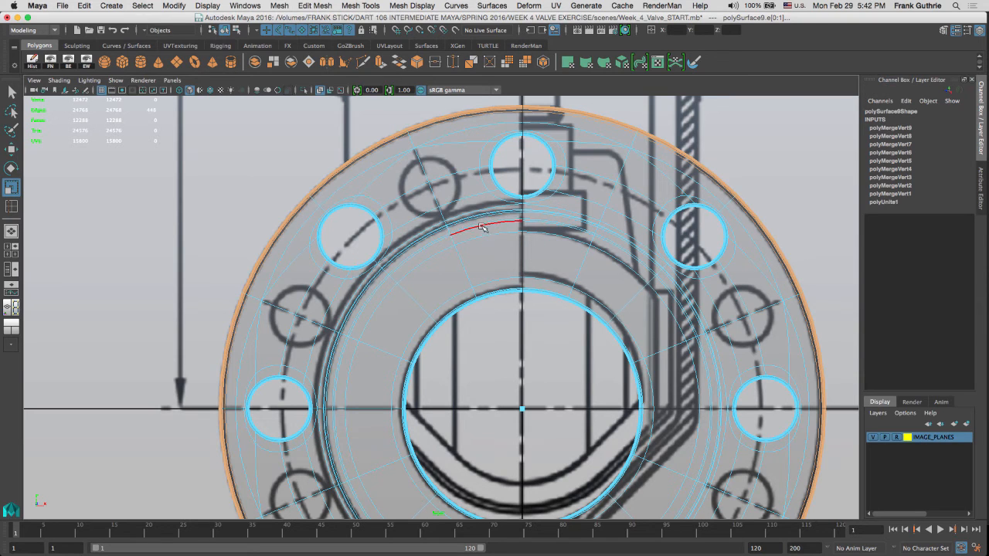
Step: Show the raised inner bevel up close in perspective view and switch from the Scale tool to the Select tool
{"action": "key", "text": "space"}
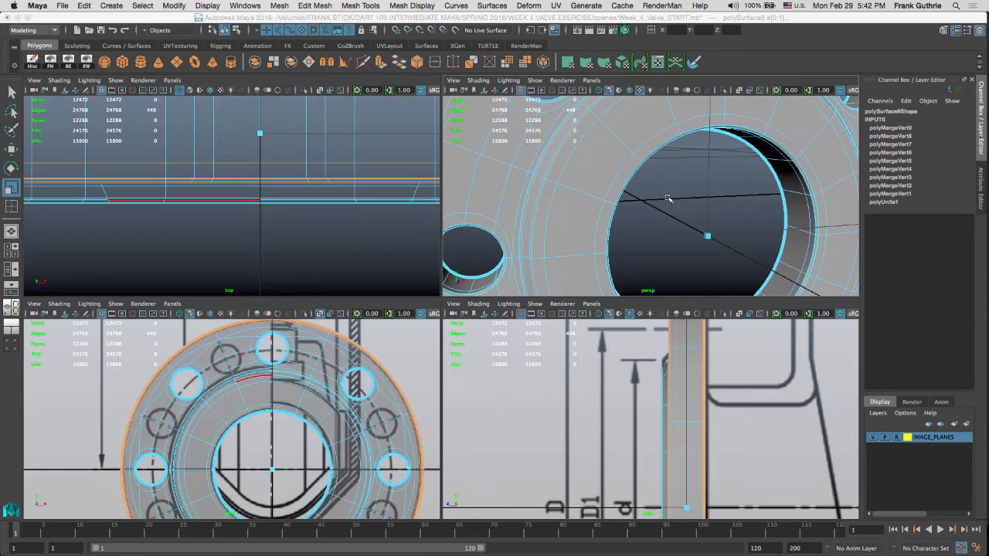
{"action": "key", "text": "space"}
{"action": "right_click_drag", "start_coordinate": [616, 256], "coordinate": [537, 232], "text": "alt"}
{"action": "left_click_drag", "start_coordinate": [536, 232], "coordinate": [569, 195], "text": "alt"}
{"action": "right_click_drag", "start_coordinate": [432, 176], "coordinate": [468, 188], "text": "alt"}
{"action": "left_click_drag", "start_coordinate": [468, 187], "coordinate": [375, 173], "text": "alt"}
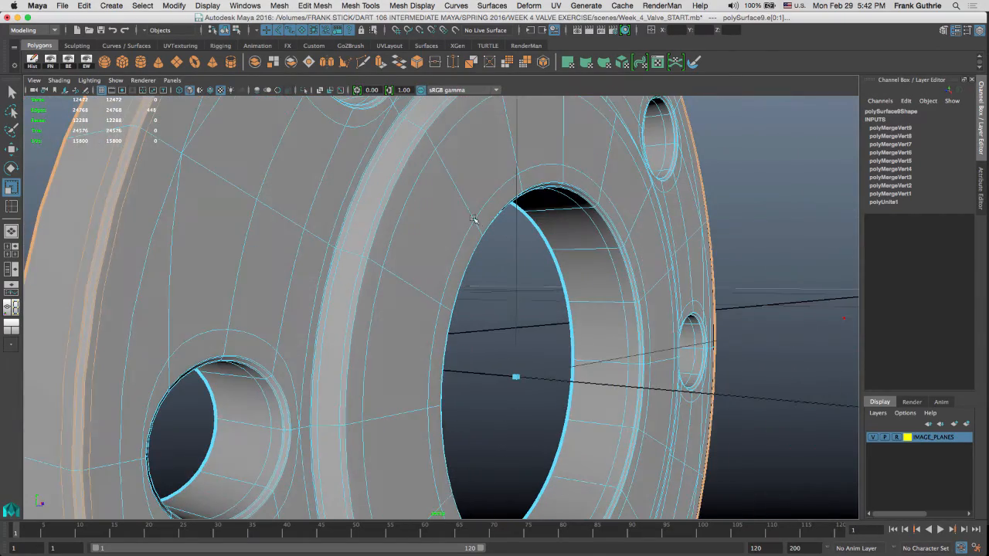
{"action": "left_click", "coordinate": [367, 168]}
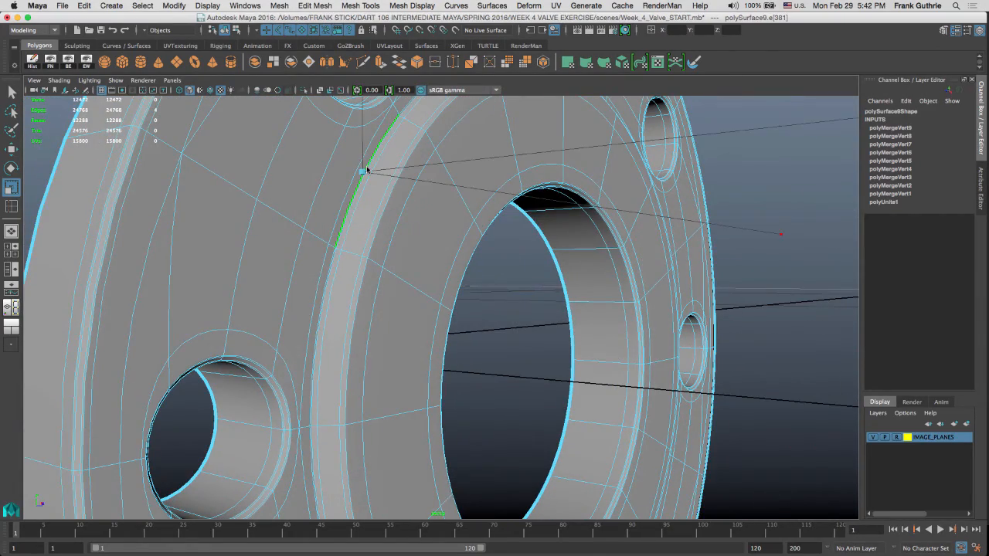
{"action": "key", "text": "q"}
{"action": "middle_click_drag", "start_coordinate": [321, 173], "coordinate": [353, 238], "text": "alt"}
{"action": "right_click_drag", "start_coordinate": [352, 238], "coordinate": [463, 234], "text": "alt"}
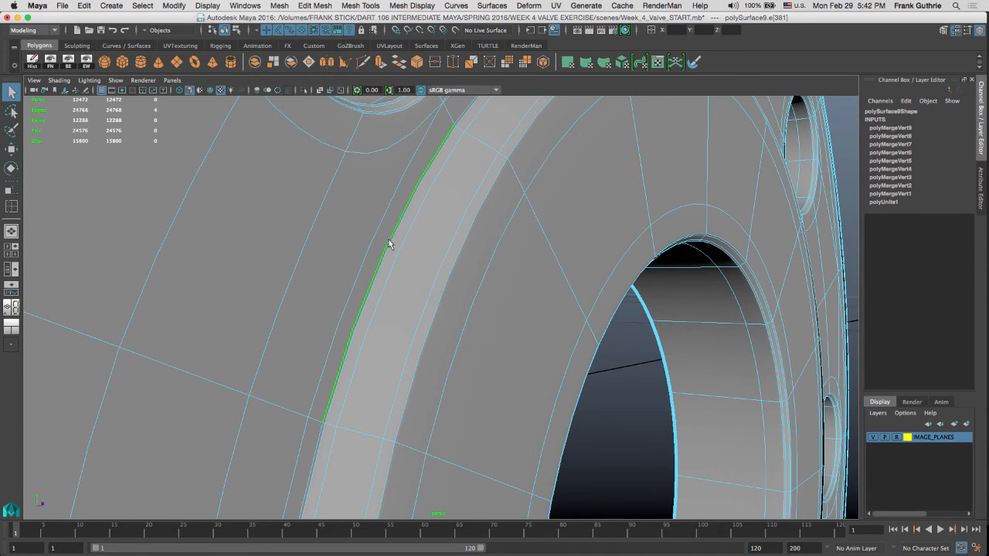
{"action": "left_click_drag", "start_coordinate": [376, 255], "coordinate": [474, 320]}
{"action": "left_click_drag", "start_coordinate": [632, 321], "coordinate": [522, 301], "text": "alt"}
{"action": "left_click", "coordinate": [470, 334]}
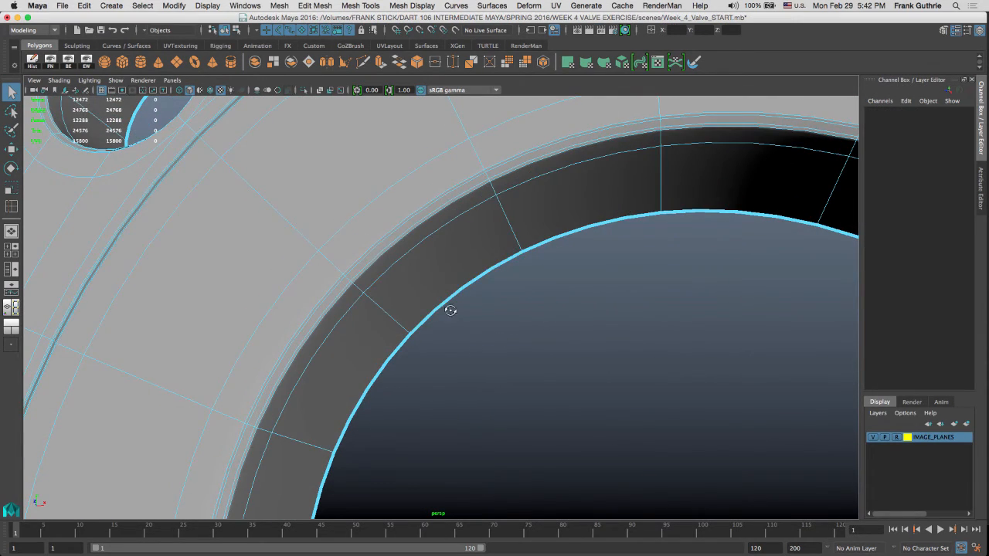
Step: Select the edges across one section of the raised inner bevel and extend them around the ring with Contiguous Edges
{"action": "left_click_drag", "start_coordinate": [448, 309], "coordinate": [332, 204], "text": "alt"}
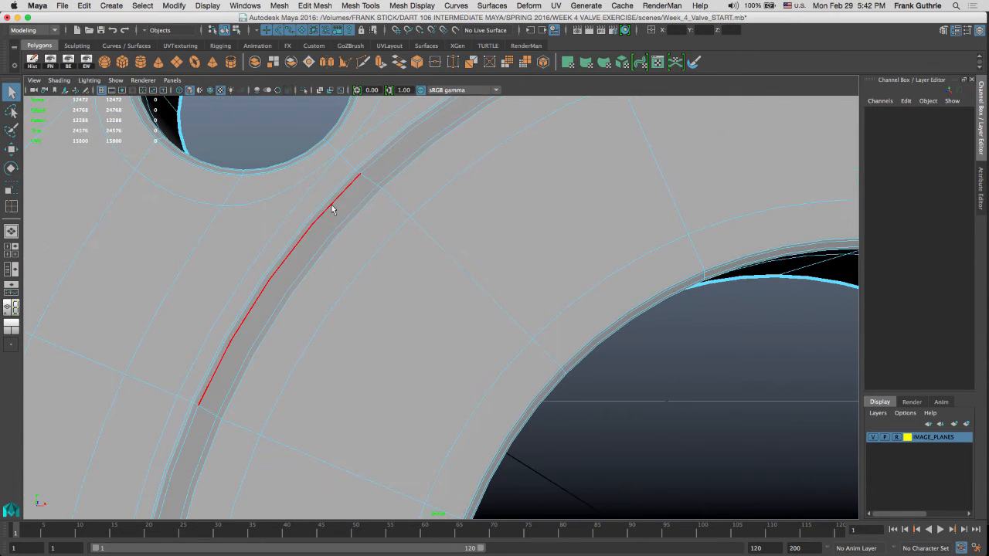
{"action": "left_click_drag", "start_coordinate": [330, 296], "coordinate": [360, 276]}
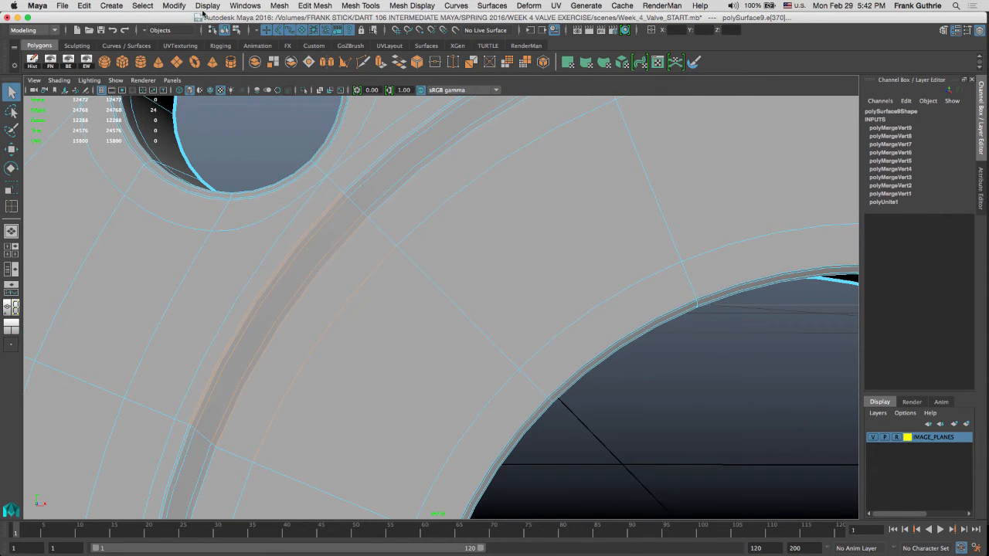
{"action": "left_click", "coordinate": [143, 7]}
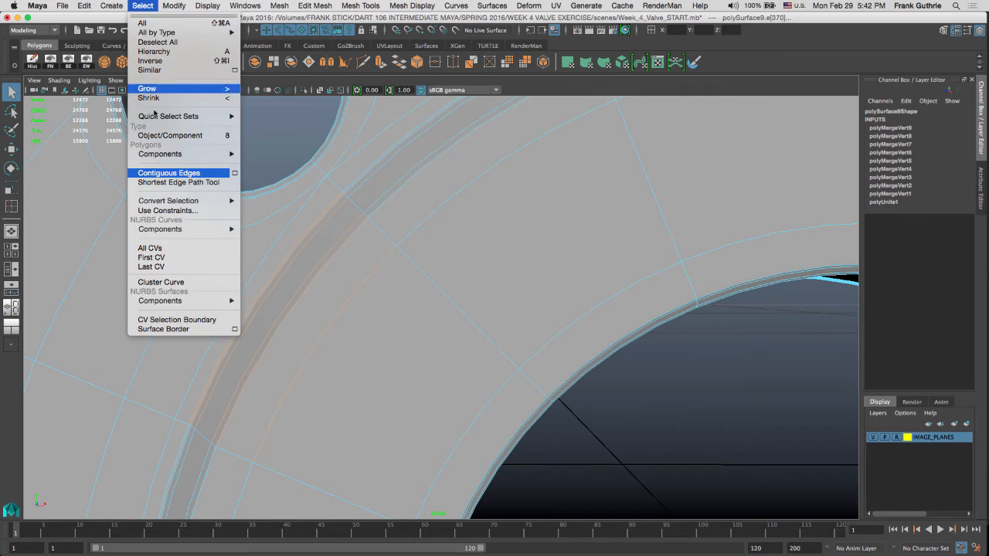
{"action": "left_click", "coordinate": [168, 174]}
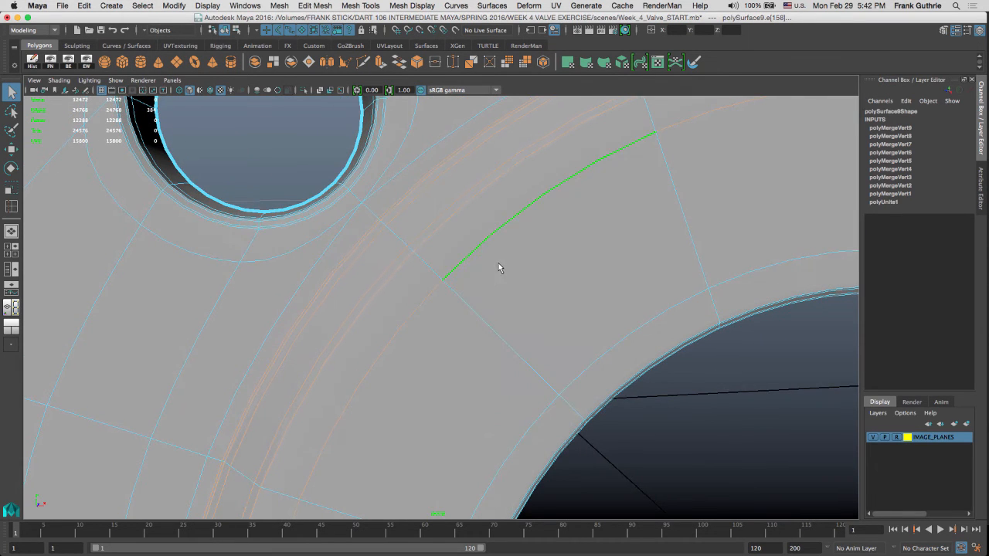
Step: Scale the selected inner bevel loops uniformly outward, slightly closer to the bolt holes
{"action": "key", "text": "r"}
{"action": "middle_click_drag", "start_coordinate": [755, 384], "coordinate": [580, 280], "text": "alt"}
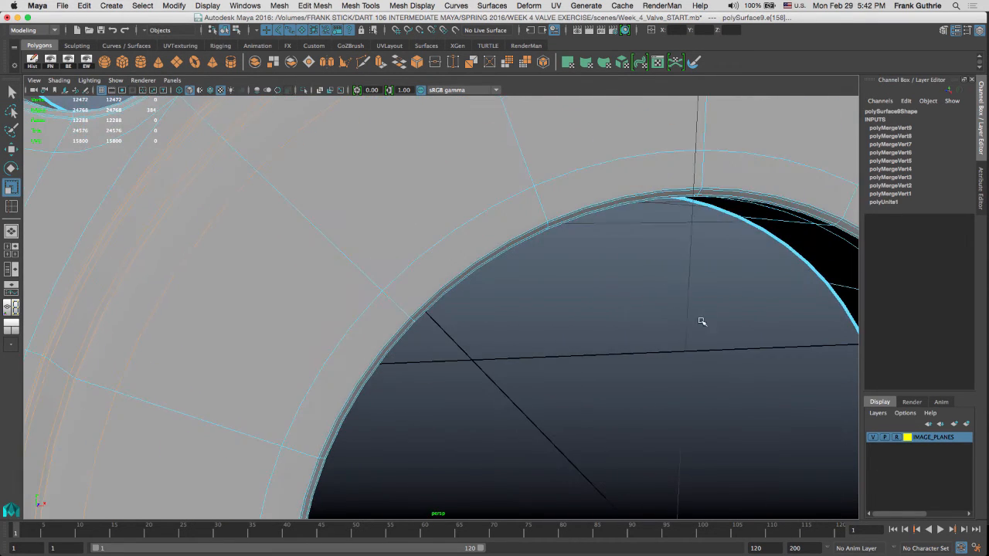
{"action": "right_click_drag", "start_coordinate": [703, 326], "coordinate": [451, 289], "text": "ctrl"}
{"action": "key", "text": "minus"}
{"action": "key", "text": "minus"}
{"action": "key", "text": "minus"}
{"action": "left_click_drag", "start_coordinate": [685, 337], "coordinate": [720, 327], "text": "alt"}
{"action": "left_click_drag", "start_coordinate": [740, 384], "coordinate": [724, 418], "text": "alt"}
{"action": "key", "text": "equal"}
{"action": "key", "text": "equal"}
{"action": "key", "text": "equal"}
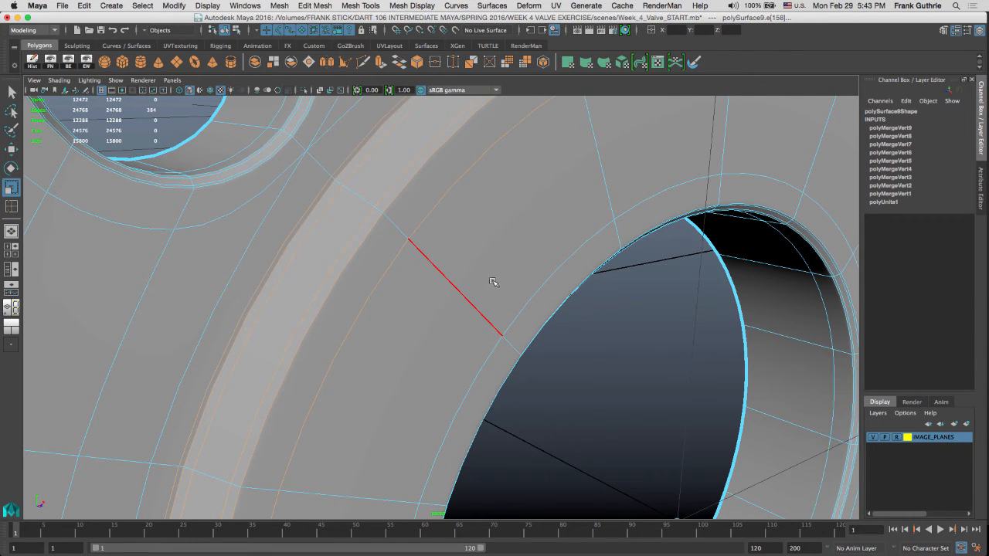
{"action": "middle_click_drag", "start_coordinate": [517, 258], "coordinate": [575, 257]}
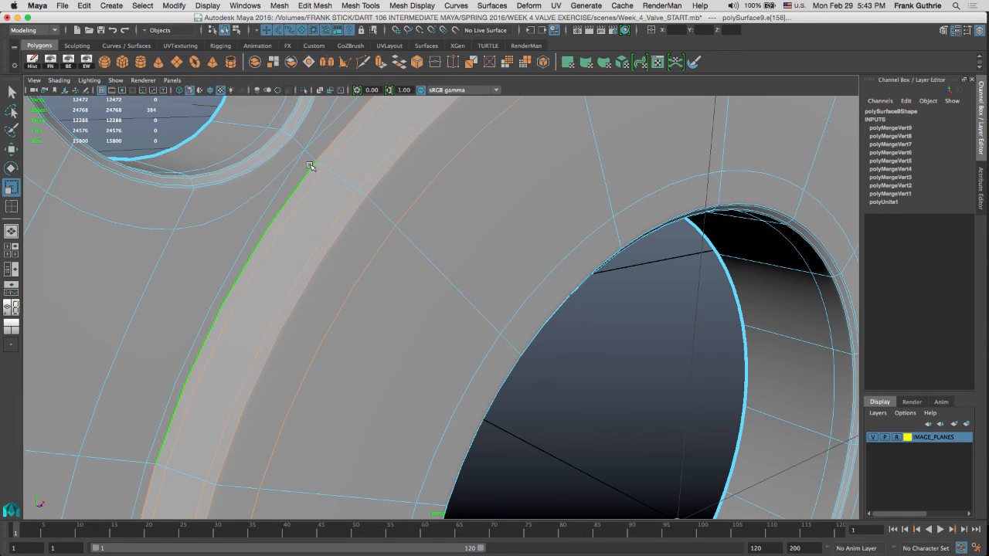
Step: Try to select a single outer edge loop of the inner bevel for scaling, with the smooth preview turned off
{"action": "key", "text": "q"}
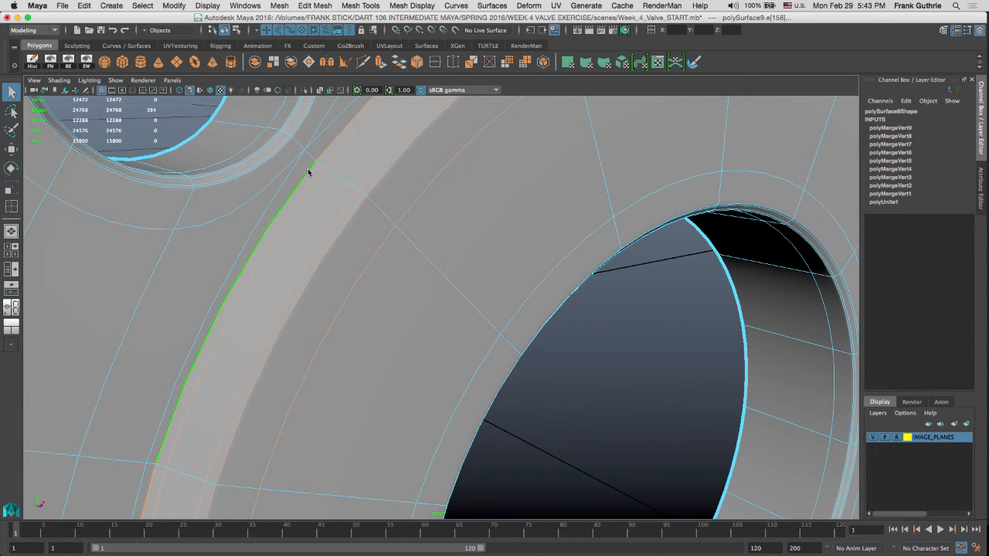
{"action": "double_click", "coordinate": [308, 172]}
{"action": "key", "text": "y"}
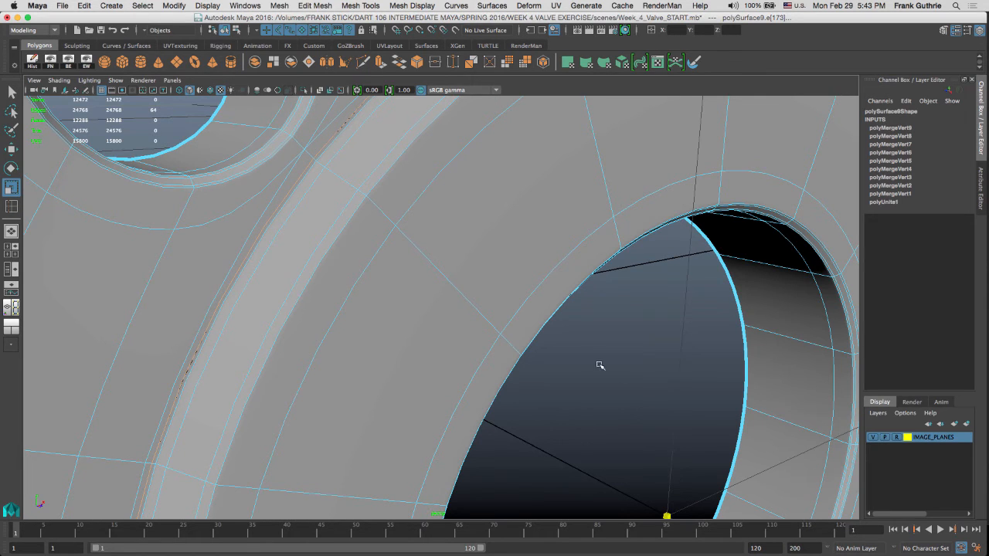
{"action": "left_click_drag", "start_coordinate": [579, 326], "coordinate": [608, 404], "text": "alt"}
{"action": "key", "text": "1"}
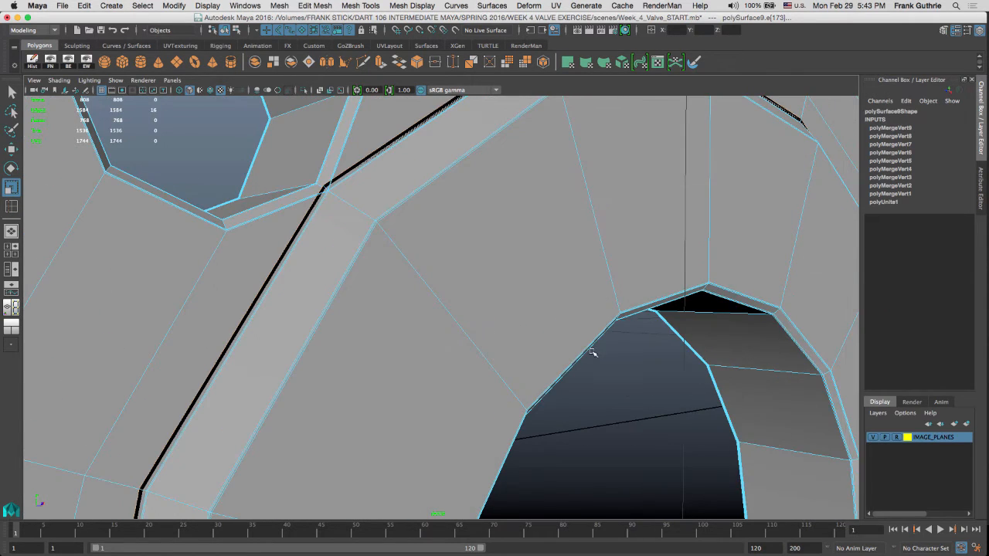
{"action": "middle_click_drag", "start_coordinate": [531, 322], "coordinate": [576, 379], "text": "alt"}
{"action": "right_click_drag", "start_coordinate": [492, 302], "coordinate": [671, 339], "text": "alt"}
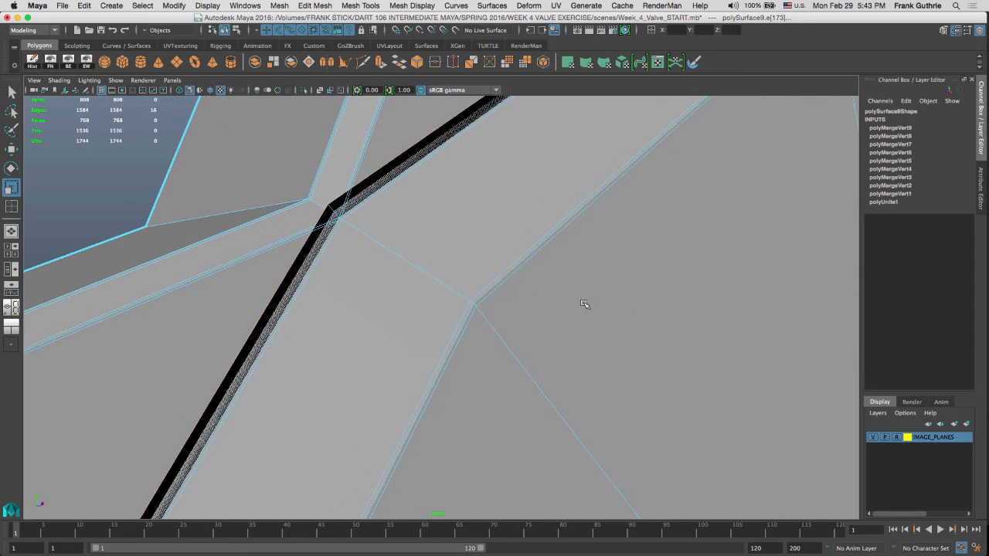
{"action": "middle_click_drag", "start_coordinate": [589, 295], "coordinate": [572, 299]}
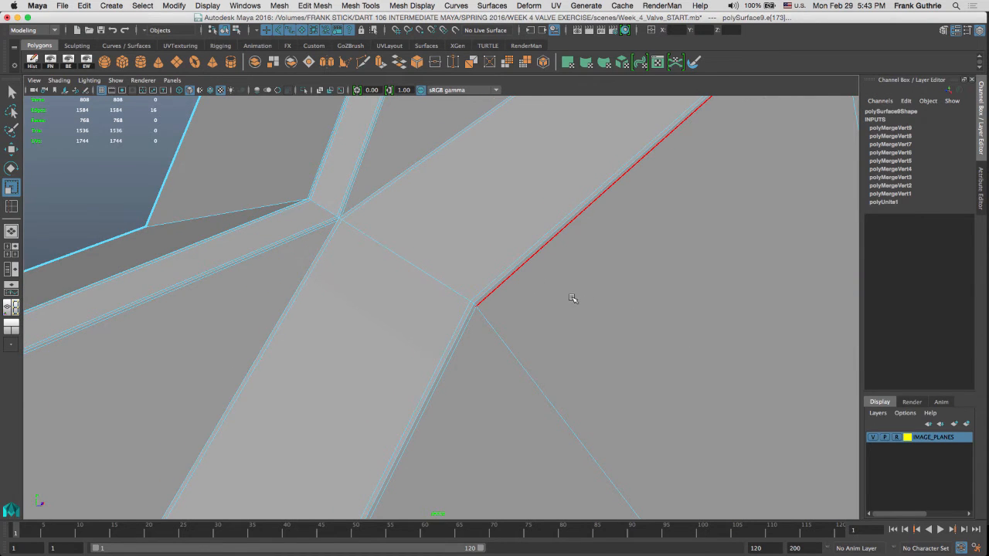
Step: Undo back to the full inner bevel loop selection as it was before the last scaling
{"action": "key", "text": "super+z"}
{"action": "key", "text": "super+z"}
{"action": "key", "text": "super+z"}
{"action": "key", "text": "super+z"}
{"action": "key", "text": "super+z"}
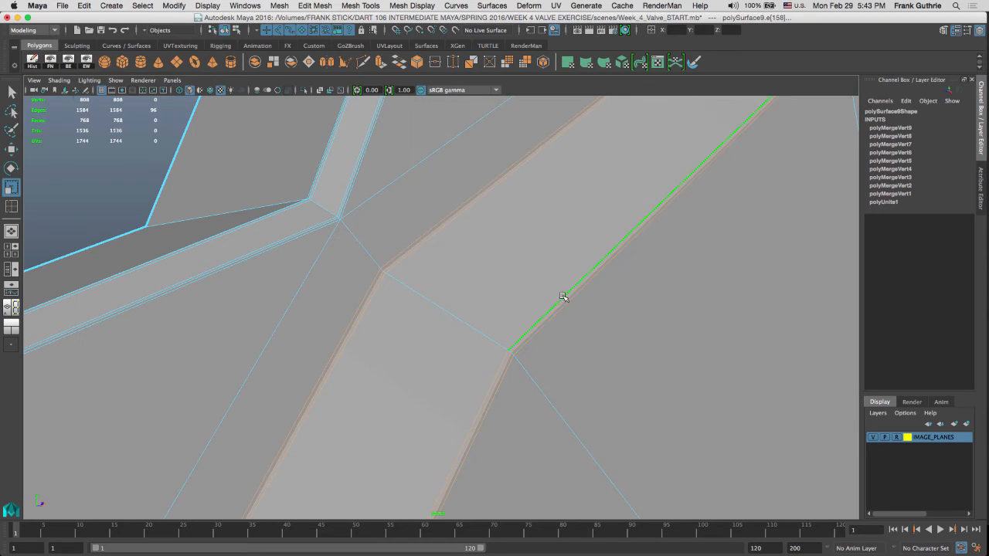
Step: Scale the selected inner bevel loops slightly outward in the XY plane, toward the bolt holes
{"action": "right_click_drag", "start_coordinate": [690, 325], "coordinate": [459, 283], "text": "alt"}
{"action": "left_click_drag", "start_coordinate": [575, 322], "coordinate": [576, 257], "text": "alt"}
{"action": "scroll", "coordinate": [585, 293], "scroll_direction": "up", "scroll_amount": 4}
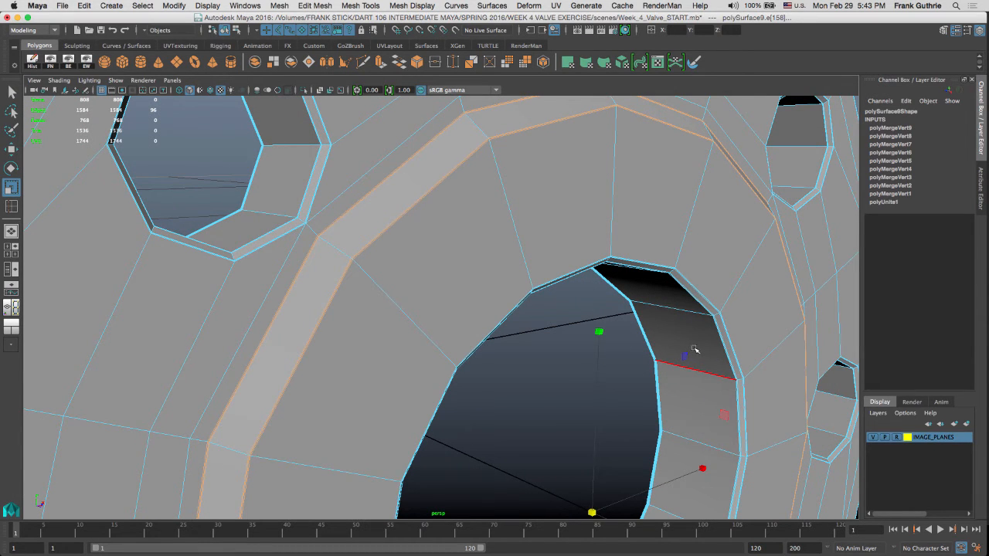
{"action": "left_click_drag", "start_coordinate": [685, 356], "coordinate": [686, 356]}
Step: Return the ring to object mode, turn on its smooth preview and deselect it to examine the shape in perspective
{"action": "key", "text": "q"}
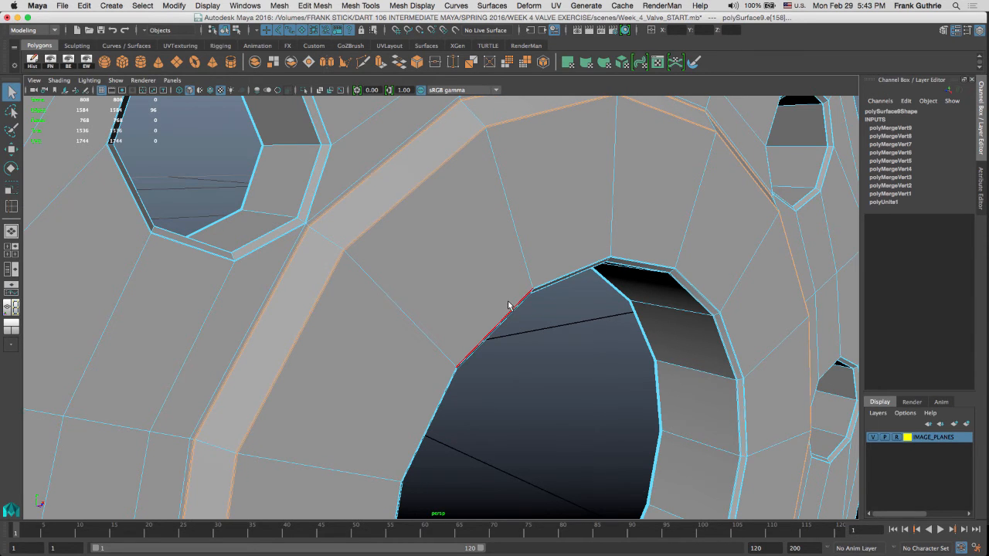
{"action": "right_click_drag", "start_coordinate": [509, 249], "coordinate": [571, 225]}
{"action": "left_click", "coordinate": [559, 280]}
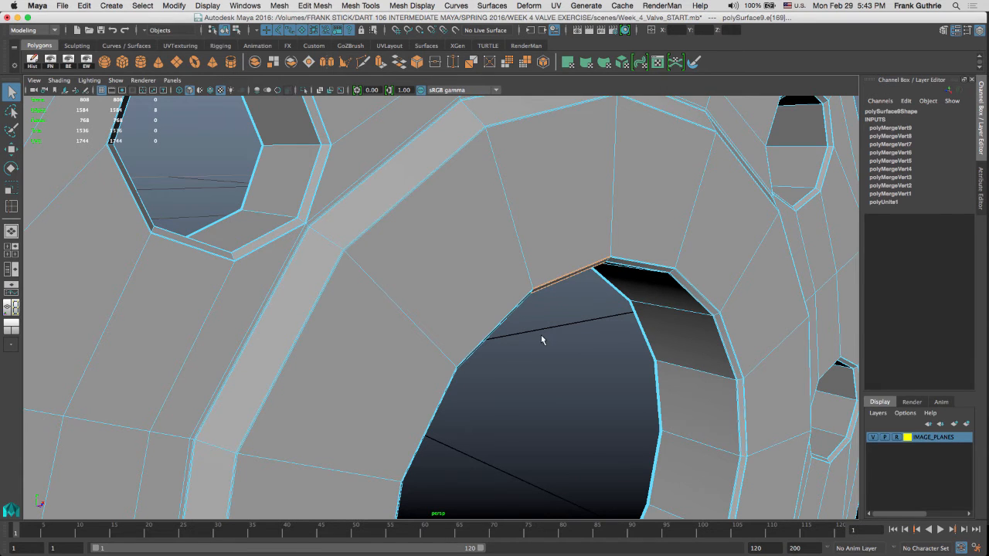
{"action": "right_click_drag", "start_coordinate": [520, 286], "coordinate": [565, 236]}
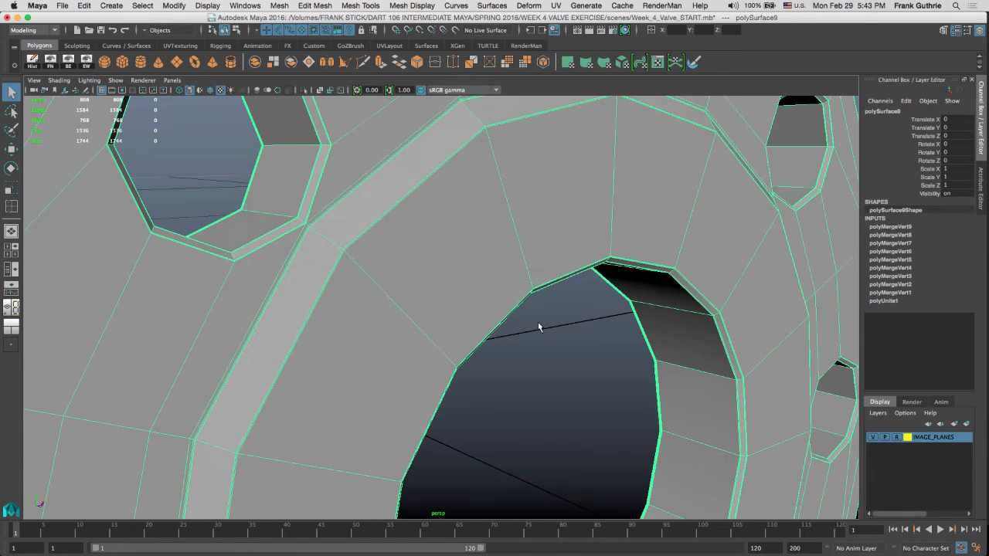
{"action": "key", "text": "3"}
{"action": "left_click", "coordinate": [572, 379]}
{"action": "left_click_drag", "start_coordinate": [655, 369], "coordinate": [479, 340], "text": "alt"}
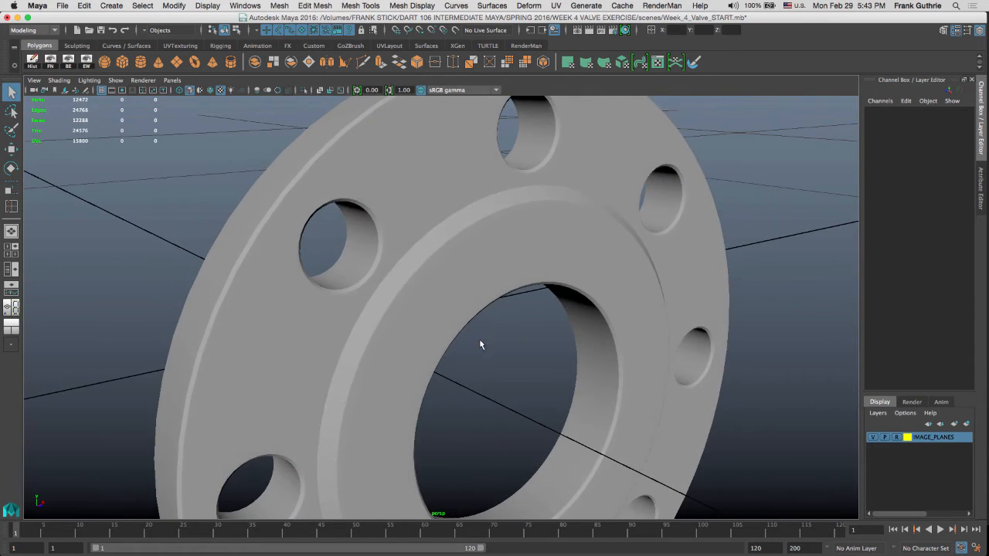
Step: Select the smoothed ring in the front view and compare it with the reference drawing
{"action": "key", "text": "space"}
{"action": "key", "text": "space"}
{"action": "left_click", "coordinate": [395, 290]}
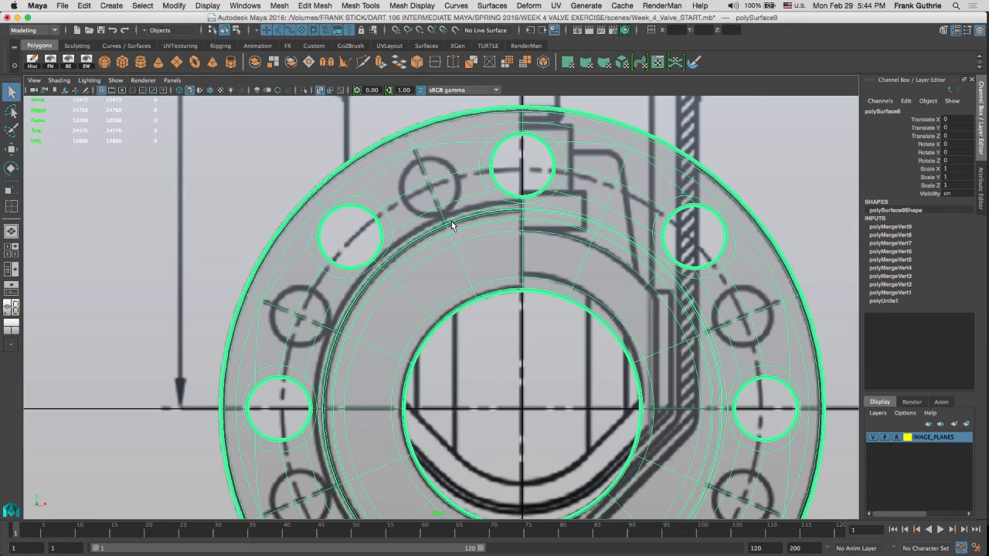
Step: Examine the ring edge-on in the perspective view and turn off its smooth preview
{"action": "key", "text": "space"}
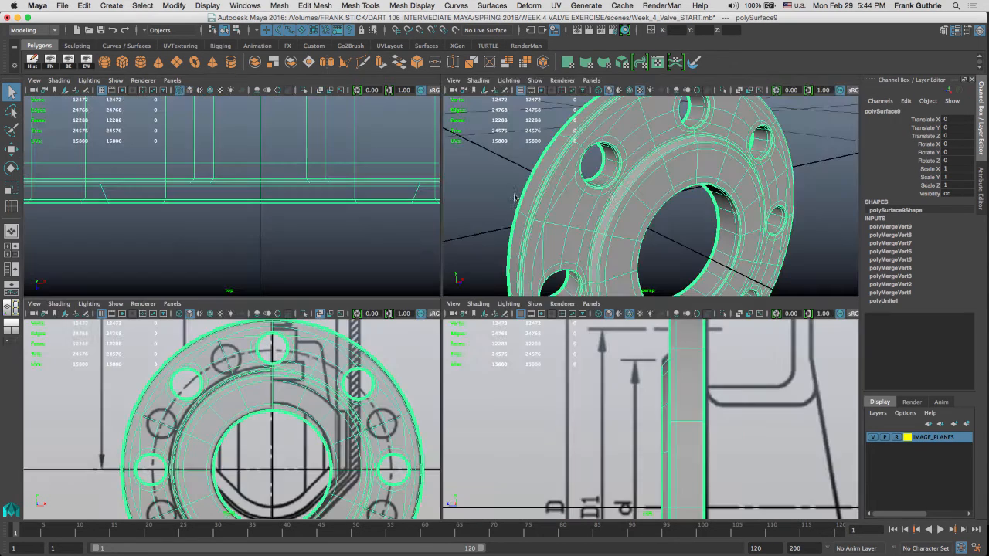
{"action": "key", "text": "space"}
{"action": "left_click", "coordinate": [789, 293]}
{"action": "left_click_drag", "start_coordinate": [789, 292], "coordinate": [672, 289], "text": "alt"}
{"action": "right_click_drag", "start_coordinate": [672, 289], "coordinate": [425, 245], "text": "alt"}
{"action": "left_click_drag", "start_coordinate": [526, 267], "coordinate": [507, 287], "text": "alt"}
{"action": "left_click", "coordinate": [425, 283]}
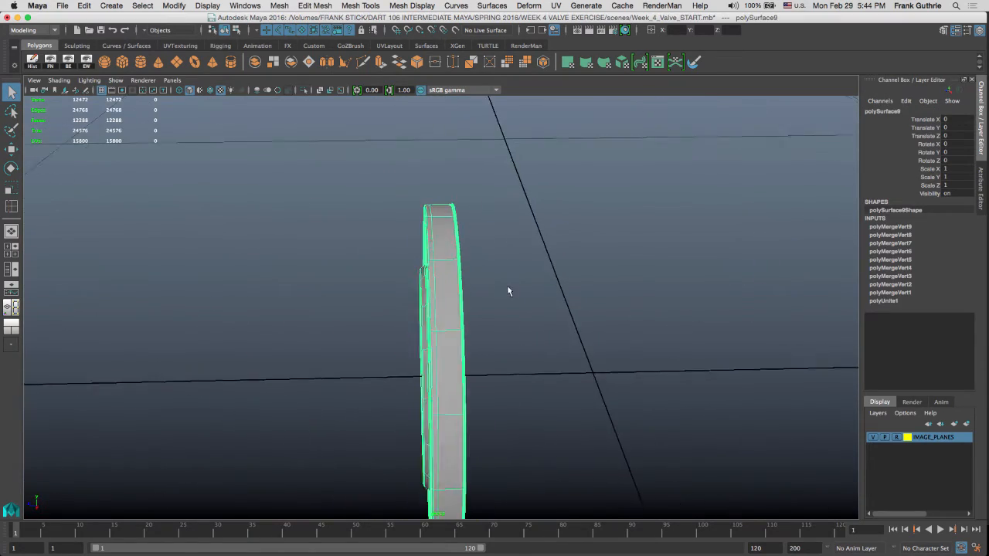
{"action": "right_click_drag", "start_coordinate": [493, 238], "coordinate": [566, 238], "text": "alt"}
{"action": "key", "text": "1"}
{"action": "left_click_drag", "start_coordinate": [548, 199], "coordinate": [540, 187], "text": "alt"}
Step: In the side view, move the ring's back-face vertices along Z toward its front, reducing the flange to about half its thickness
{"action": "key", "text": "space"}
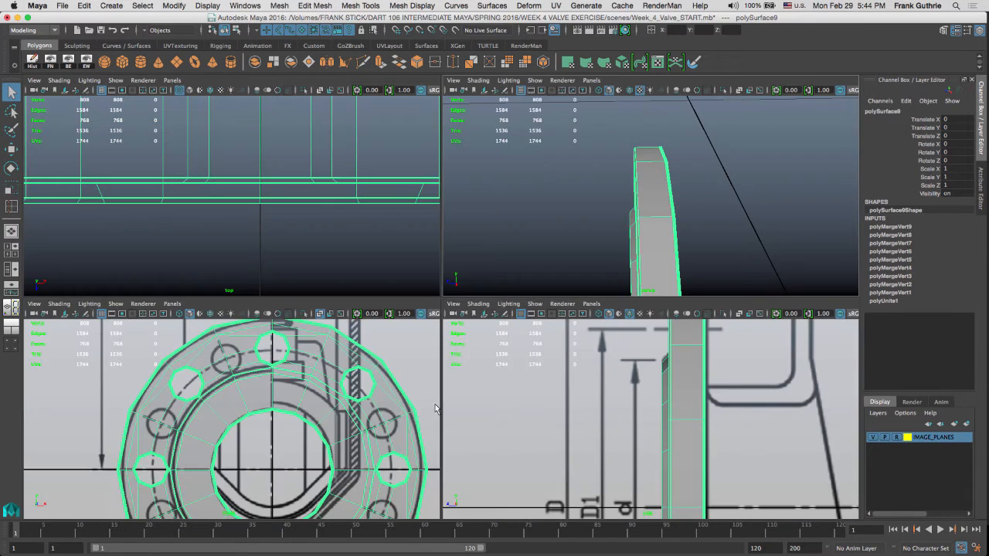
{"action": "key", "text": "space"}
{"action": "right_click_drag", "start_coordinate": [611, 307], "coordinate": [394, 270], "text": "alt"}
{"action": "middle_click_drag", "start_coordinate": [506, 207], "coordinate": [495, 118], "text": "alt"}
{"action": "right_click_drag", "start_coordinate": [465, 184], "coordinate": [421, 181]}
{"action": "left_click_drag", "start_coordinate": [459, 110], "coordinate": [485, 415]}
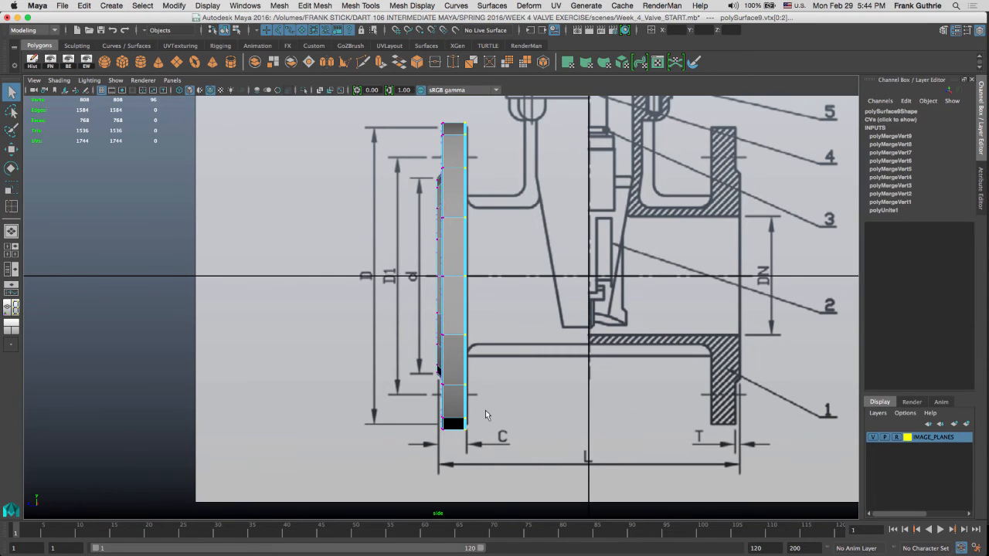
{"action": "key", "text": "w"}
{"action": "mouse_move", "coordinate": [454, 277]}
{"action": "left_mouse_down"}
{"action": "mouse_move", "coordinate": [424, 274]}
{"action": "mouse_move", "coordinate": [441, 272]}
{"action": "left_mouse_up"}
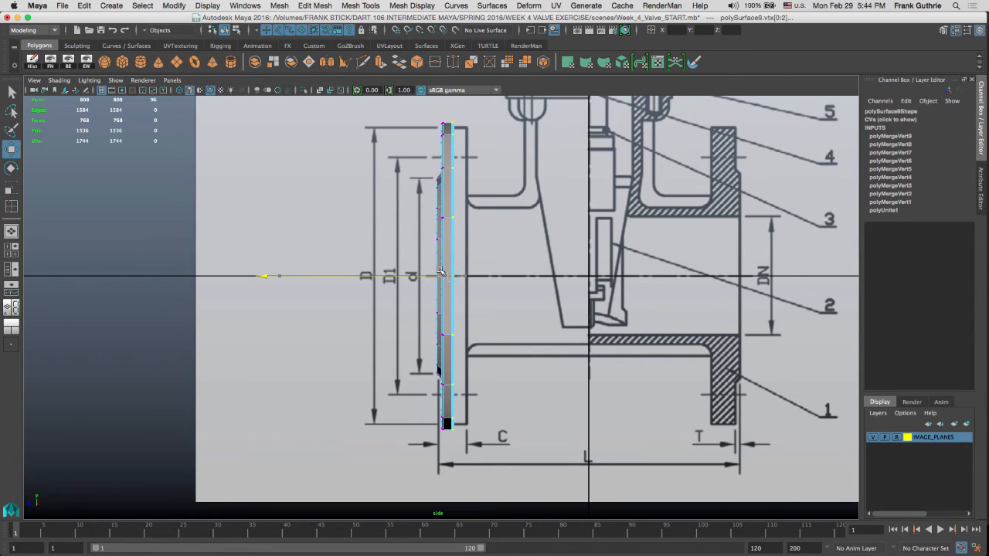
Step: Return the ring to object mode, delete its construction history and center its pivot
{"action": "right_click_drag", "start_coordinate": [435, 198], "coordinate": [424, 224]}
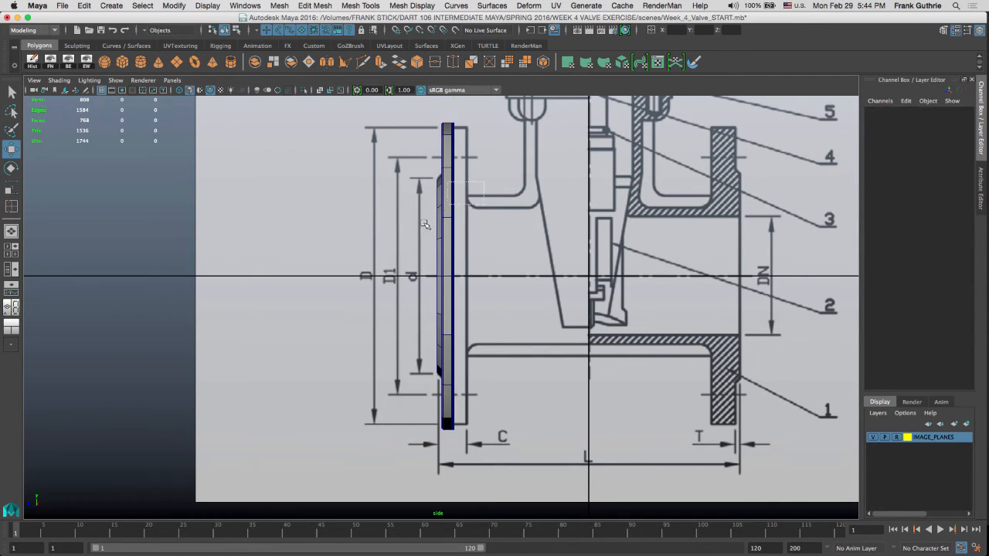
{"action": "left_click", "coordinate": [424, 224]}
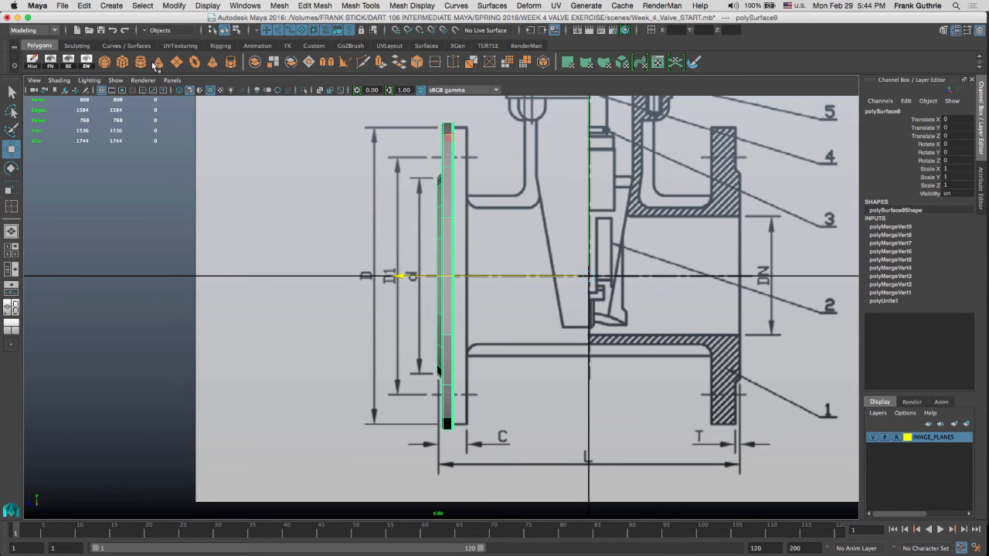
{"action": "left_click", "coordinate": [314, 46]}
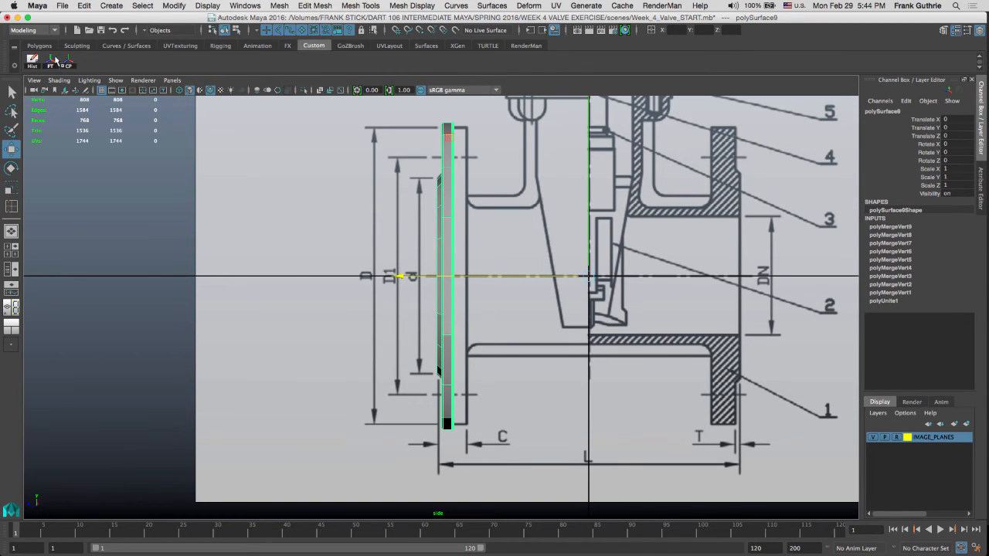
{"action": "left_click", "coordinate": [33, 61]}
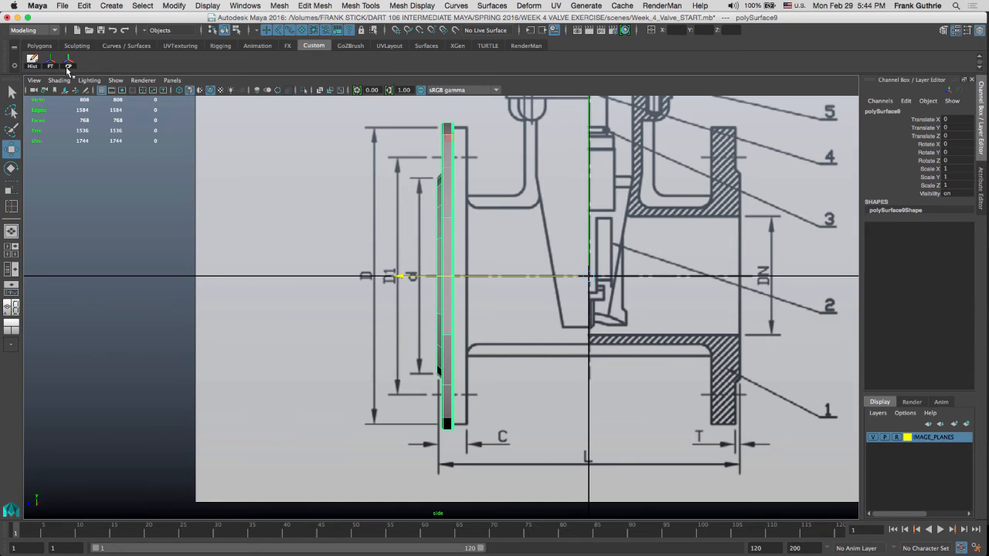
{"action": "left_click", "coordinate": [68, 66]}
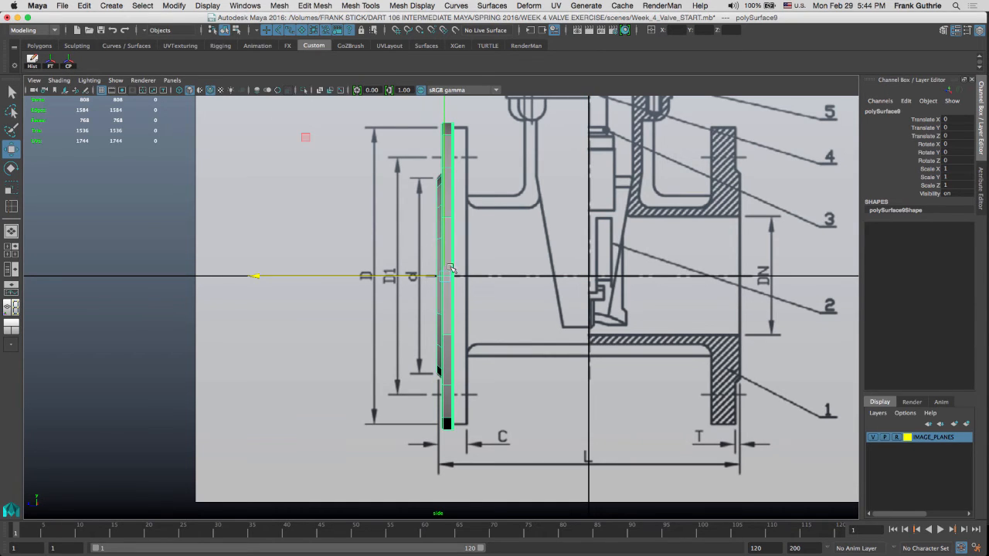
Step: Move the ring's pivot along the center axis and snap it to the flange's flat back face
{"action": "scroll", "coordinate": [423, 274], "scroll_direction": "up", "scroll_amount": 5}
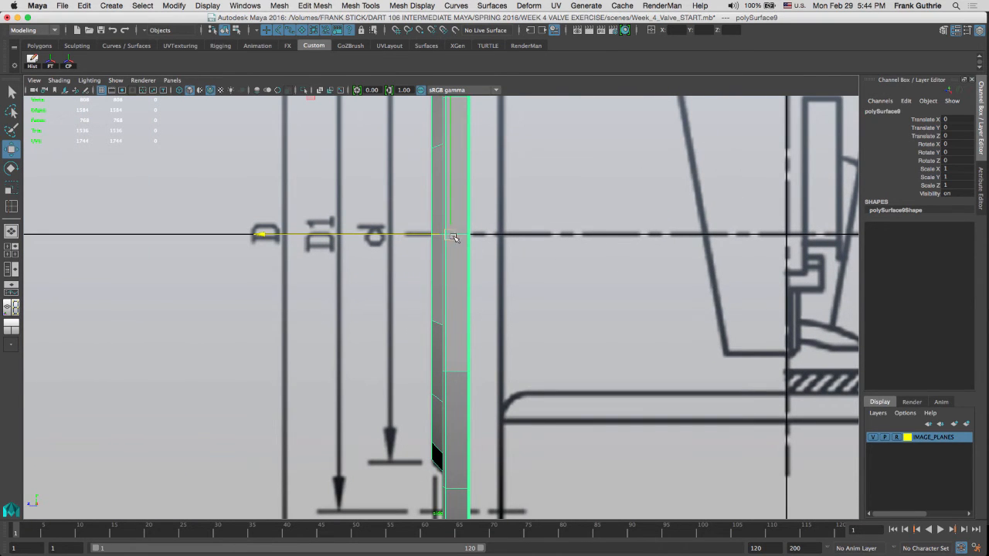
{"action": "key", "text": "e"}
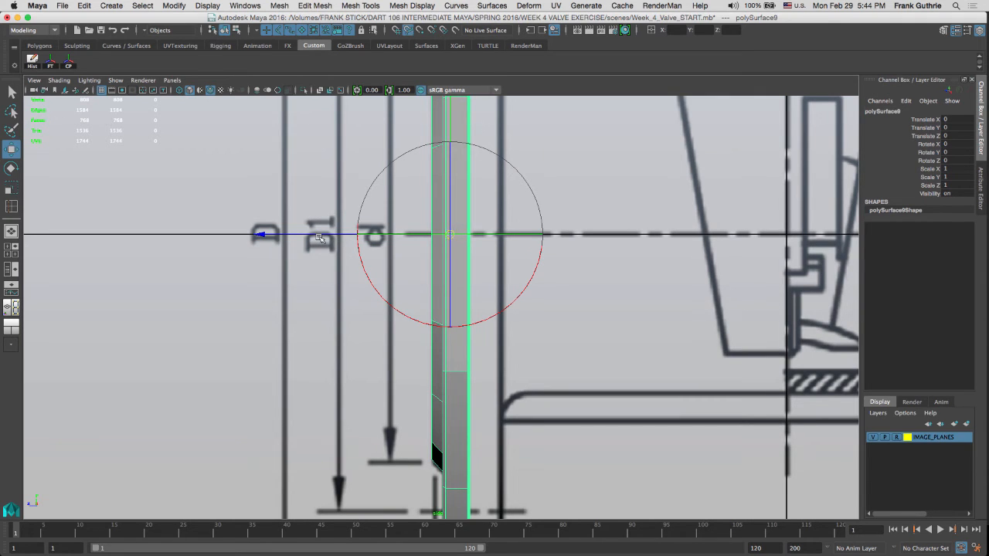
{"action": "left_click_drag", "start_coordinate": [328, 234], "coordinate": [201, 234]}
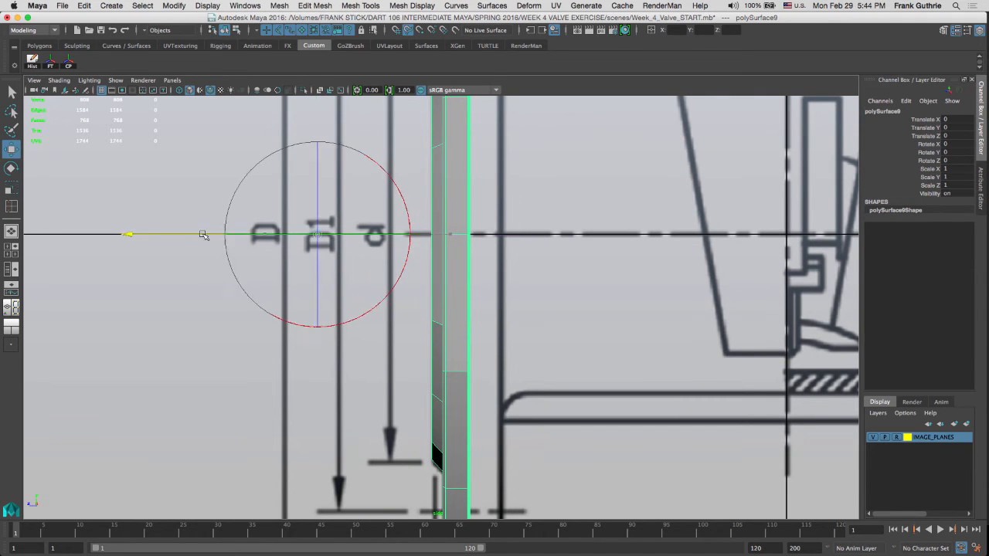
{"action": "left_click", "coordinate": [458, 235]}
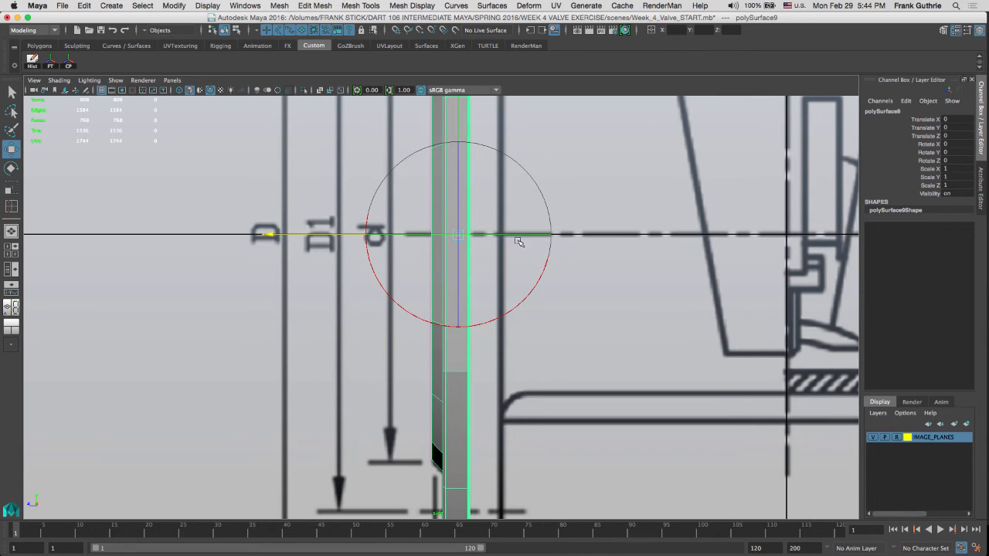
{"action": "left_click", "coordinate": [473, 131]}
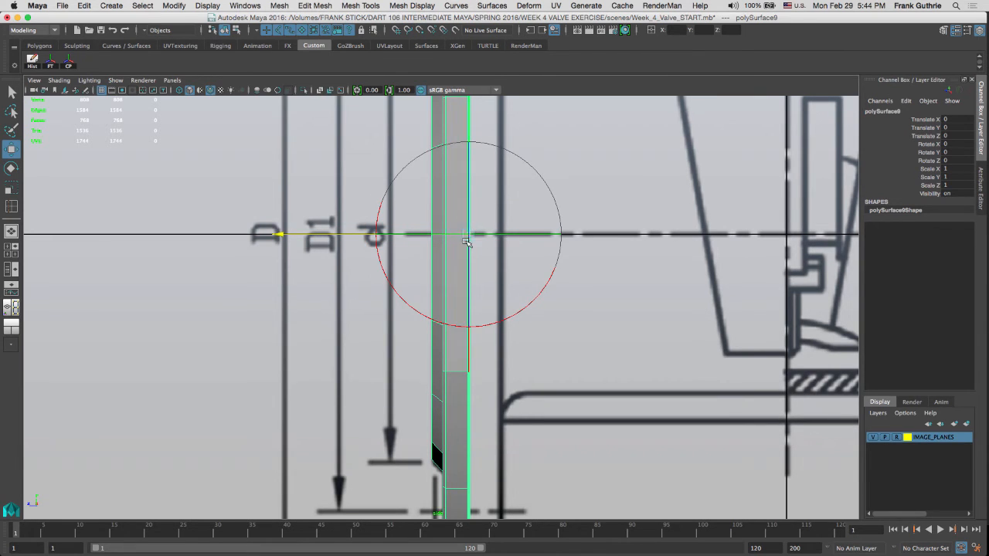
{"action": "key", "text": "d"}
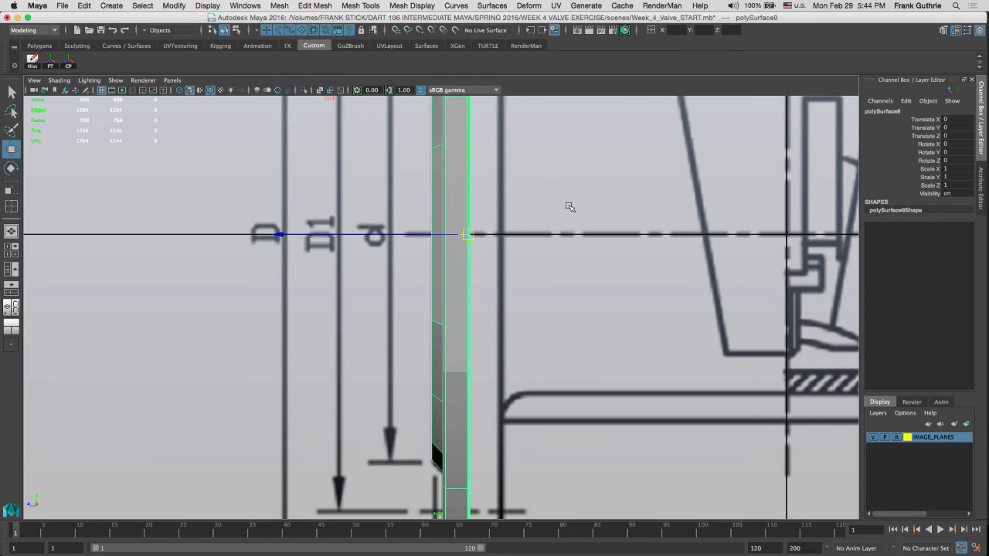
Step: Open the Mirror Geometry options for the selected ring
{"action": "middle_click_drag", "start_coordinate": [544, 232], "coordinate": [513, 386], "text": "alt"}
{"action": "middle_click_drag", "start_coordinate": [470, 190], "coordinate": [462, 250], "text": "alt"}
{"action": "left_click", "coordinate": [40, 46]}
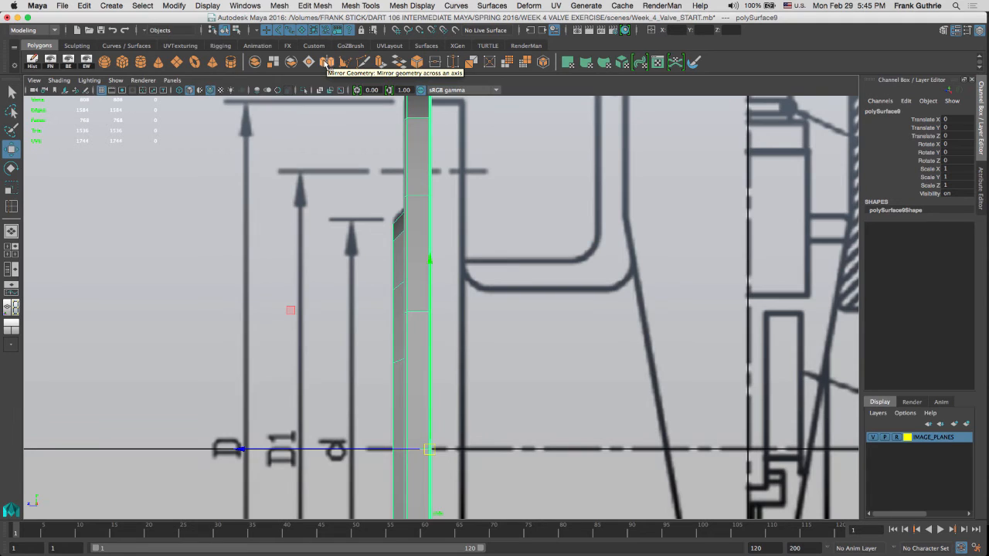
{"action": "left_click", "coordinate": [314, 6]}
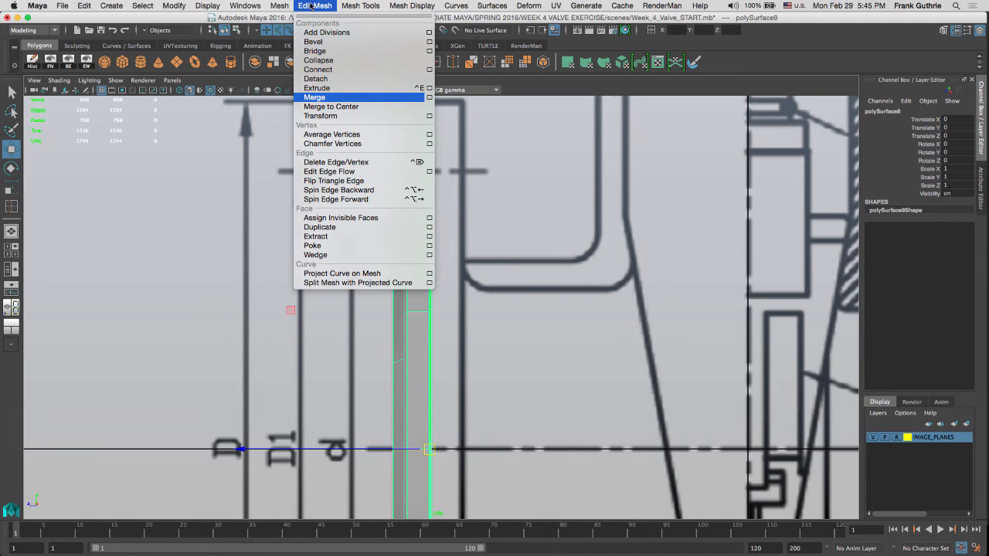
{"action": "mouse_move", "coordinate": [281, 7]}
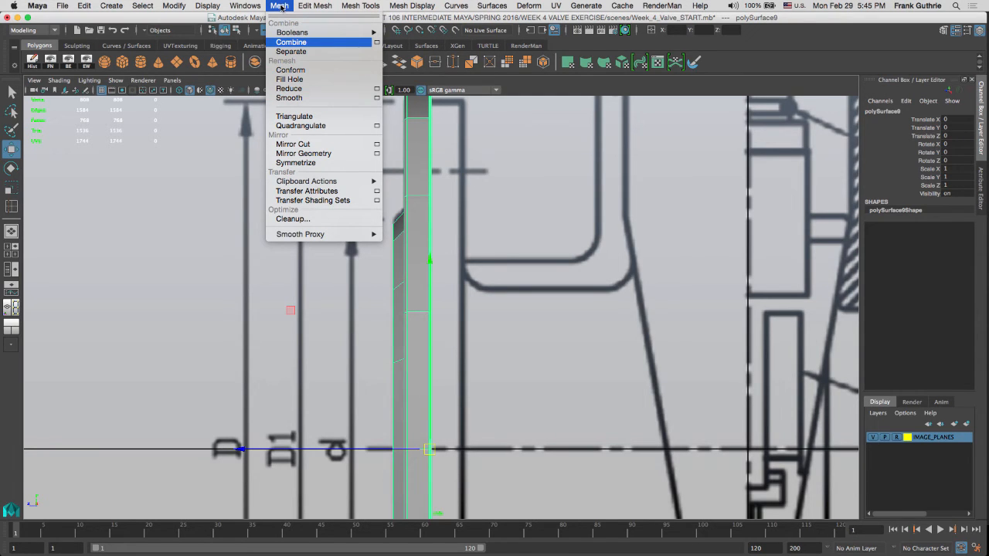
{"action": "left_click", "coordinate": [377, 154]}
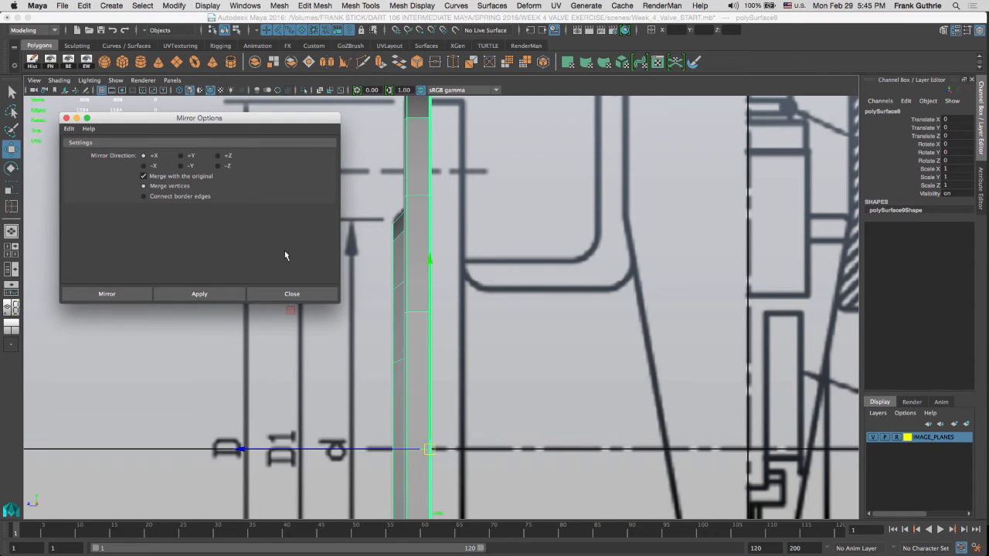
Step: Show the whole ring in the side view and hide the IMAGE_PLANES layer
{"action": "mouse_move", "coordinate": [529, 290]}
{"action": "middle_mouse_down", "text": "alt"}
{"action": "mouse_move", "coordinate": [545, 221]}
{"action": "mouse_move", "coordinate": [596, 182]}
{"action": "middle_mouse_up", "text": "alt"}
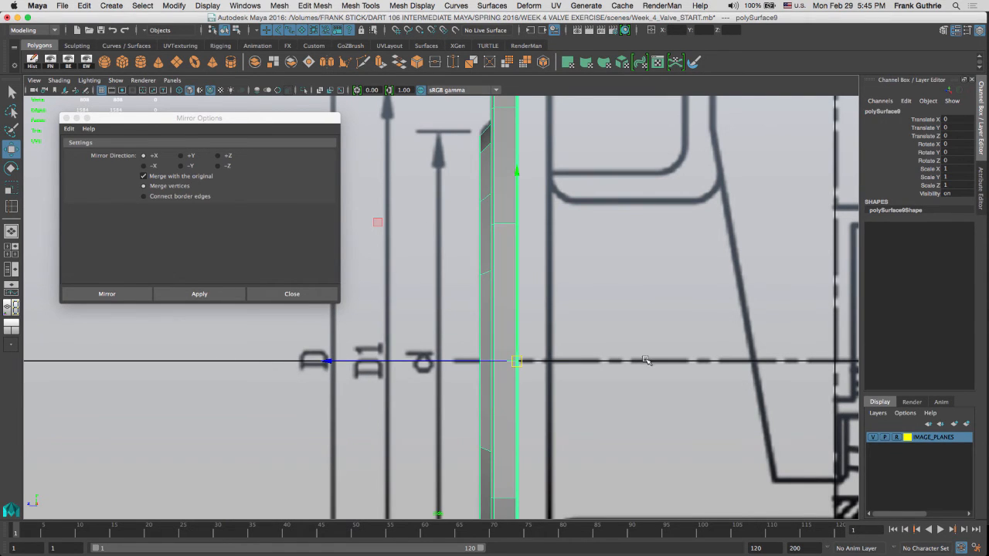
{"action": "right_click_drag", "start_coordinate": [674, 358], "coordinate": [122, 281], "text": "alt"}
{"action": "middle_click_drag", "start_coordinate": [634, 289], "coordinate": [650, 317], "text": "alt"}
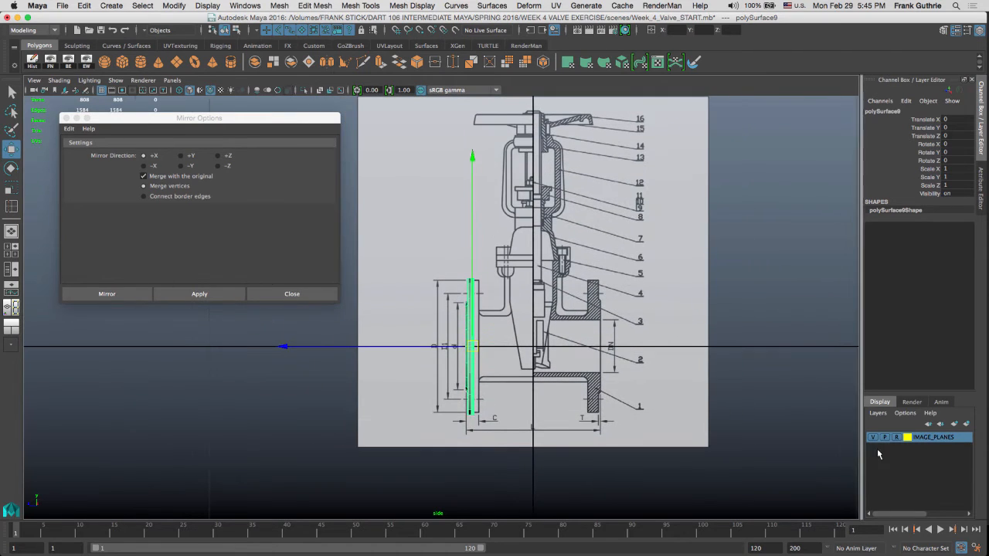
{"action": "left_click", "coordinate": [874, 437]}
{"action": "mouse_move", "coordinate": [603, 261]}
{"action": "middle_mouse_down", "text": "alt"}
{"action": "mouse_move", "coordinate": [641, 267]}
{"action": "mouse_move", "coordinate": [599, 286]}
{"action": "middle_mouse_up", "text": "alt"}
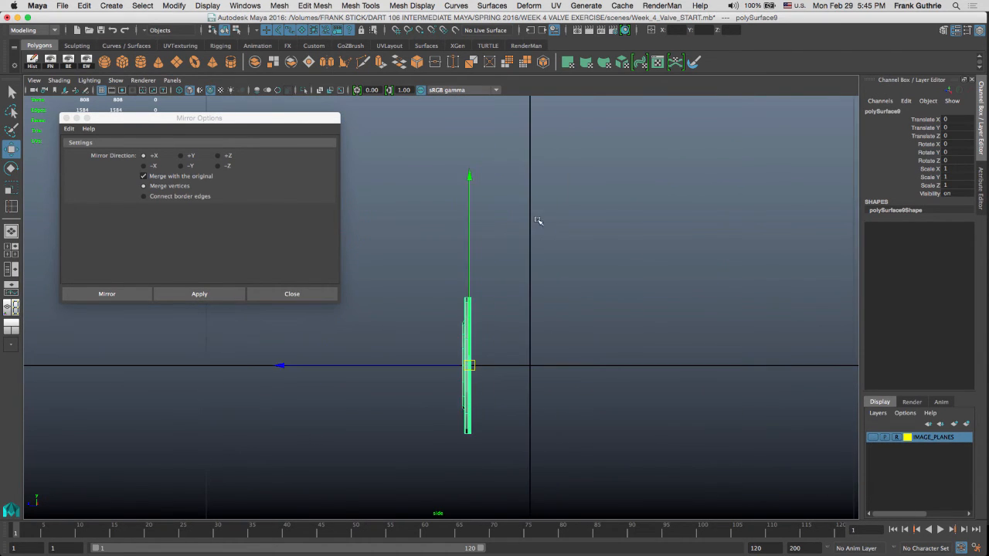
Step: Mirror the ring in the +Z direction, merged with the original using Merge vertices
{"action": "middle_click_drag", "start_coordinate": [540, 222], "coordinate": [529, 150], "text": "alt"}
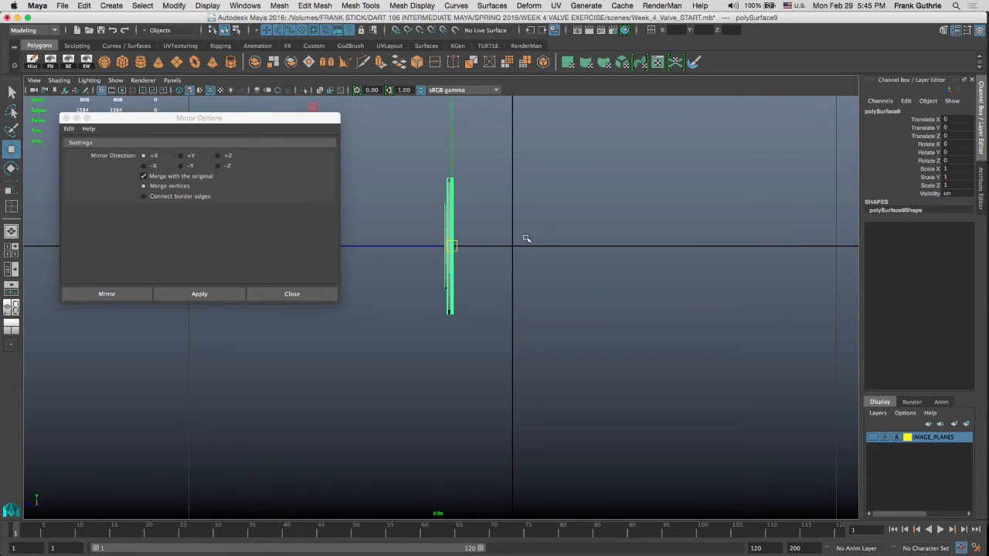
{"action": "middle_click_drag", "start_coordinate": [525, 238], "coordinate": [485, 279], "text": "alt"}
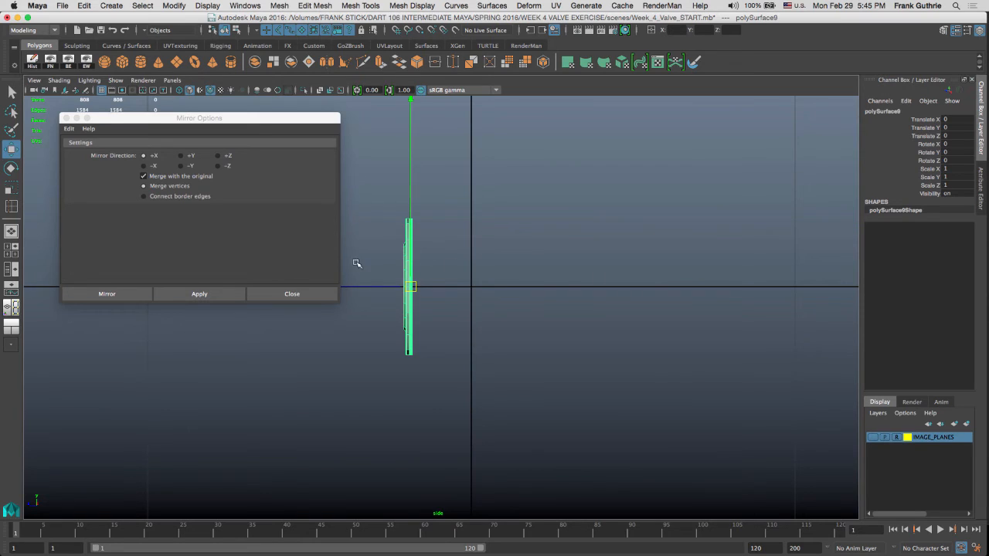
{"action": "left_click", "coordinate": [219, 157]}
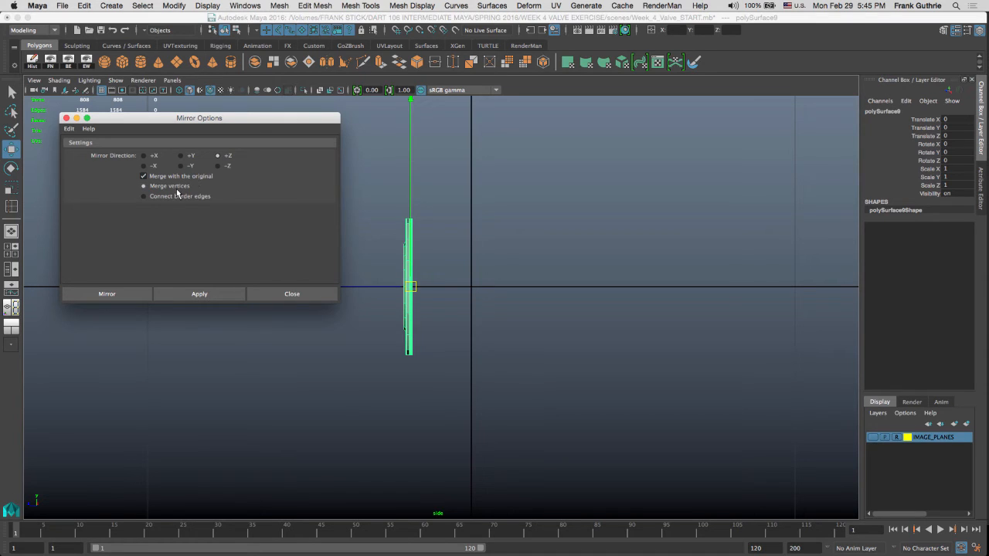
{"action": "left_click", "coordinate": [127, 295]}
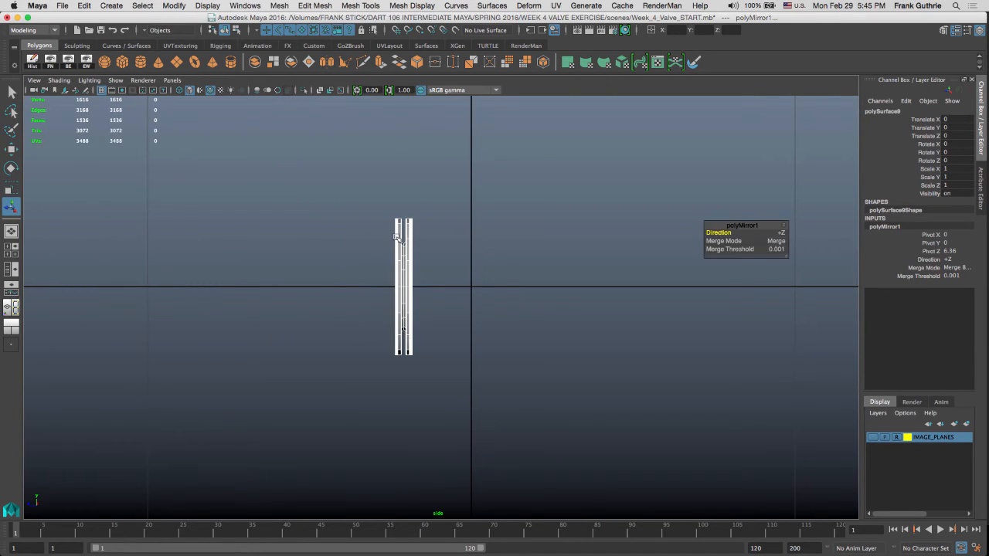
Step: Change the mirror direction to -Z so the ring is mirrored across its flat back face
{"action": "middle_click_drag", "start_coordinate": [498, 237], "coordinate": [489, 316], "text": "alt"}
{"action": "right_click_drag", "start_coordinate": [366, 265], "coordinate": [791, 305], "text": "alt"}
{"action": "middle_click_drag", "start_coordinate": [562, 217], "coordinate": [608, 144], "text": "alt"}
{"action": "left_click", "coordinate": [781, 233]}
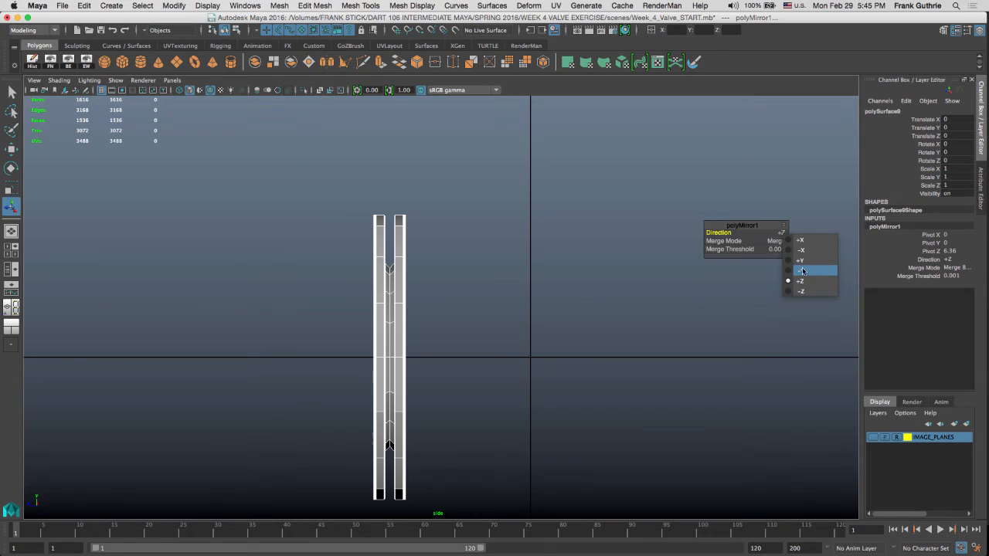
{"action": "left_click", "coordinate": [790, 292]}
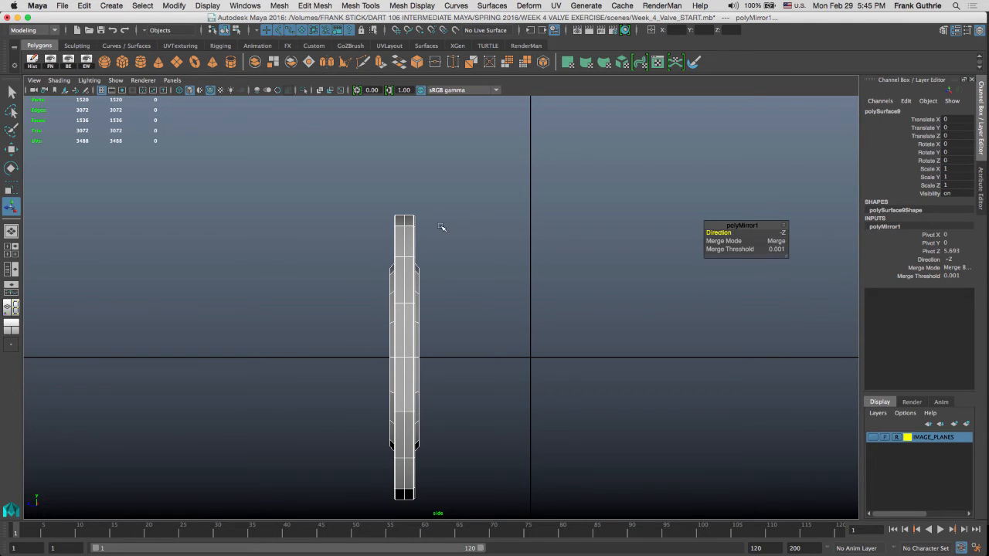
{"action": "scroll", "coordinate": [478, 242], "scroll_direction": "up", "scroll_amount": 5}
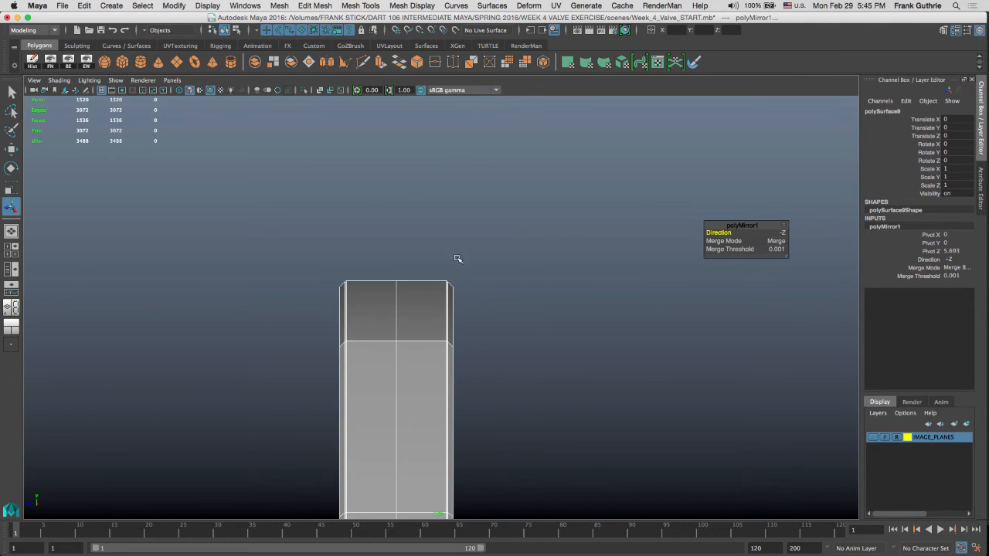
Step: Examine the mirrored flange from several angles in the perspective view, restore the default view and deselect it
{"action": "key", "text": "q"}
{"action": "key", "text": "space"}
{"action": "key", "text": "space"}
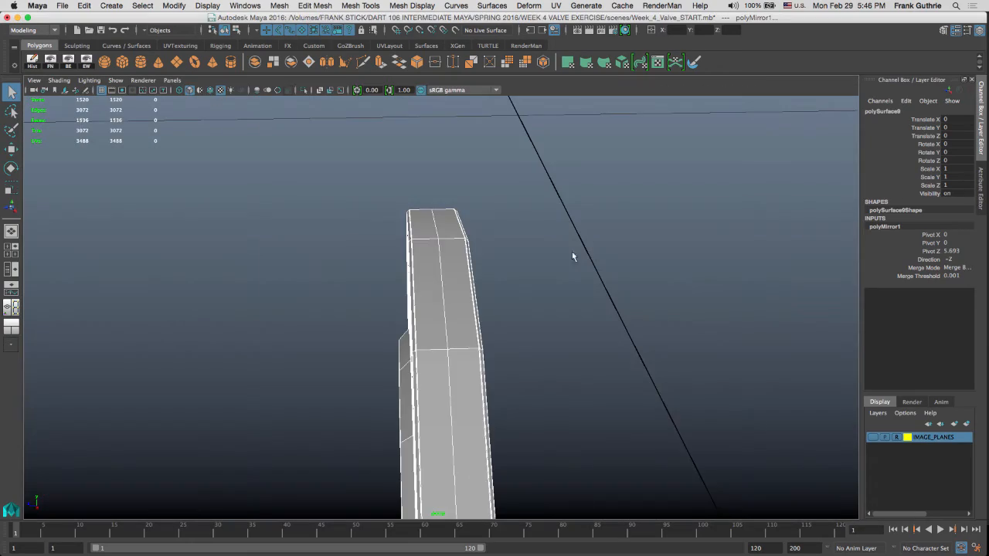
{"action": "left_click_drag", "start_coordinate": [572, 252], "coordinate": [674, 246], "text": "alt"}
{"action": "right_click_drag", "start_coordinate": [674, 246], "coordinate": [194, 188], "text": "alt"}
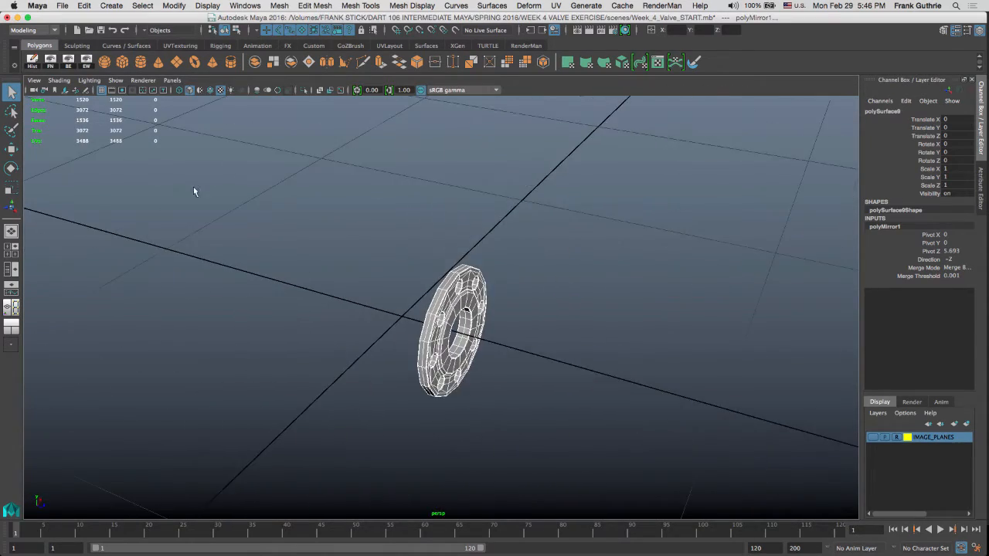
{"action": "left_click_drag", "start_coordinate": [470, 264], "coordinate": [328, 267], "text": "alt"}
{"action": "left_click", "coordinate": [34, 81]}
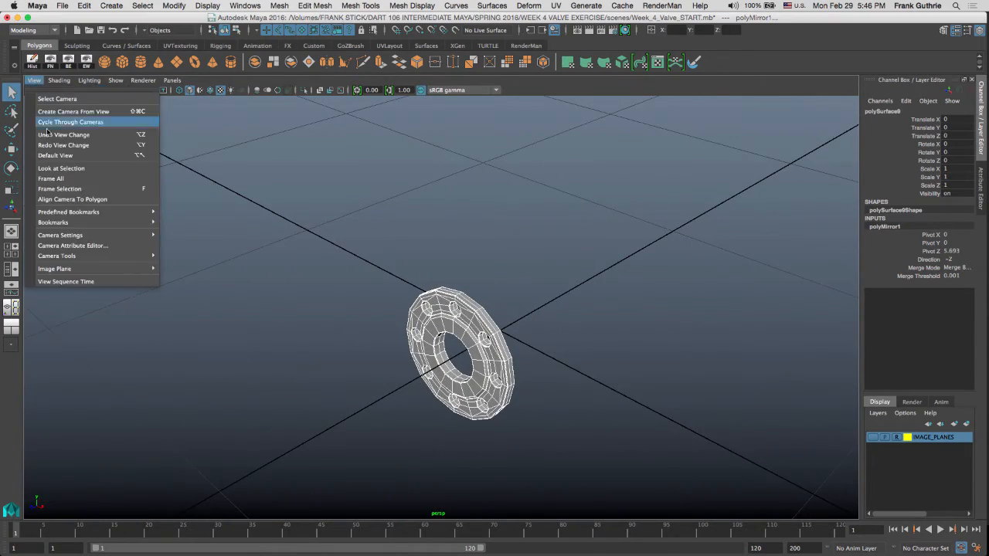
{"action": "left_click", "coordinate": [55, 155]}
{"action": "key", "text": "f"}
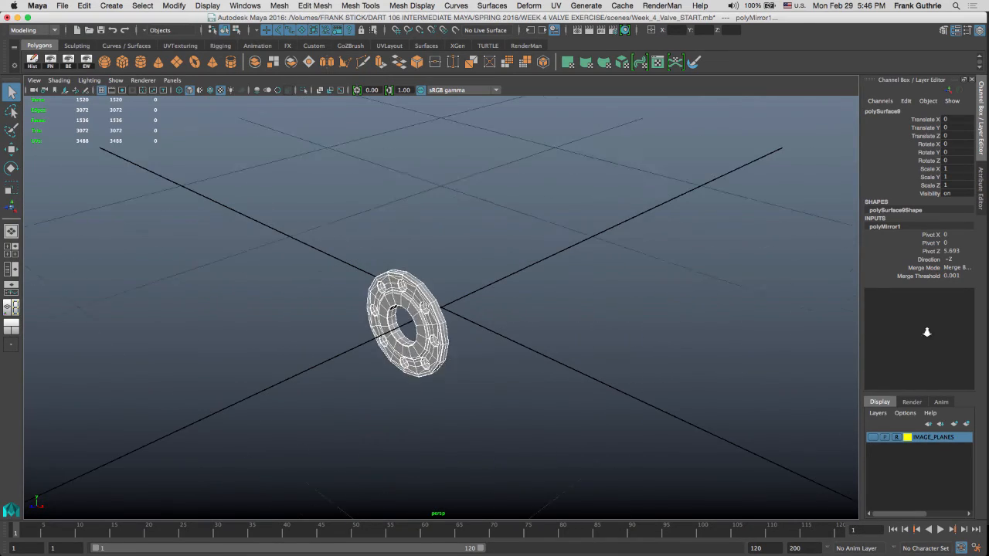
{"action": "left_click_drag", "start_coordinate": [524, 234], "coordinate": [477, 218], "text": "alt"}
{"action": "left_click_drag", "start_coordinate": [463, 225], "coordinate": [540, 220], "text": "alt"}
{"action": "left_click", "coordinate": [490, 208]}
Step: Show the flange against the side reference drawing, select it and turn off its smooth preview
{"action": "key", "text": "space"}
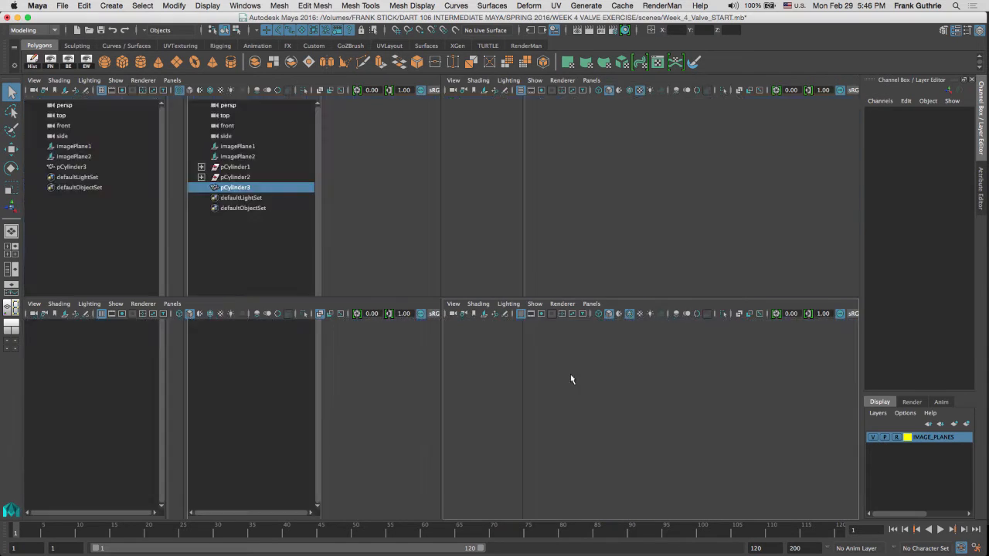
{"action": "key", "text": "space"}
{"action": "right_click_drag", "start_coordinate": [583, 305], "coordinate": [459, 234], "text": "alt"}
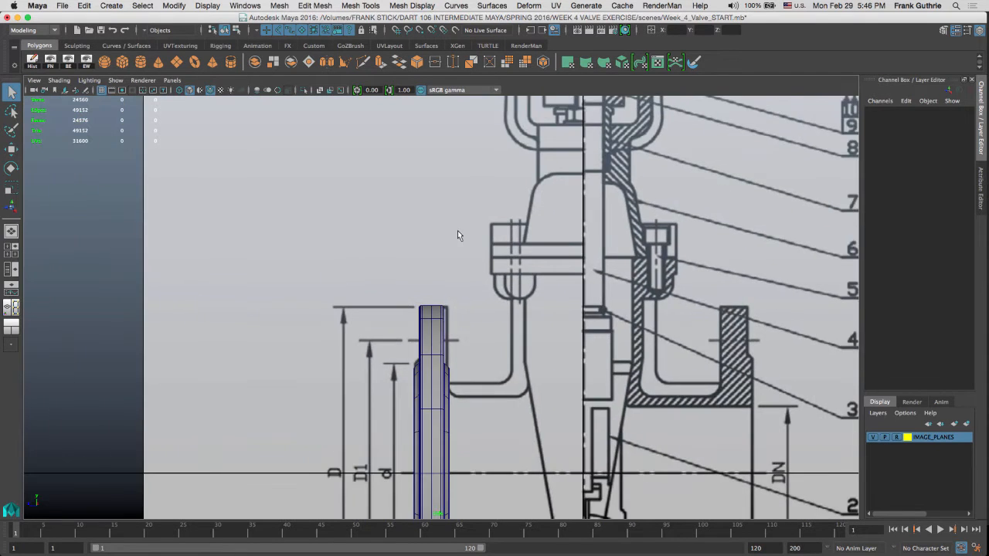
{"action": "mouse_move", "coordinate": [475, 376]}
{"action": "middle_mouse_down", "text": "alt"}
{"action": "mouse_move", "coordinate": [466, 197]}
{"action": "mouse_move", "coordinate": [470, 234]}
{"action": "middle_mouse_up", "text": "alt"}
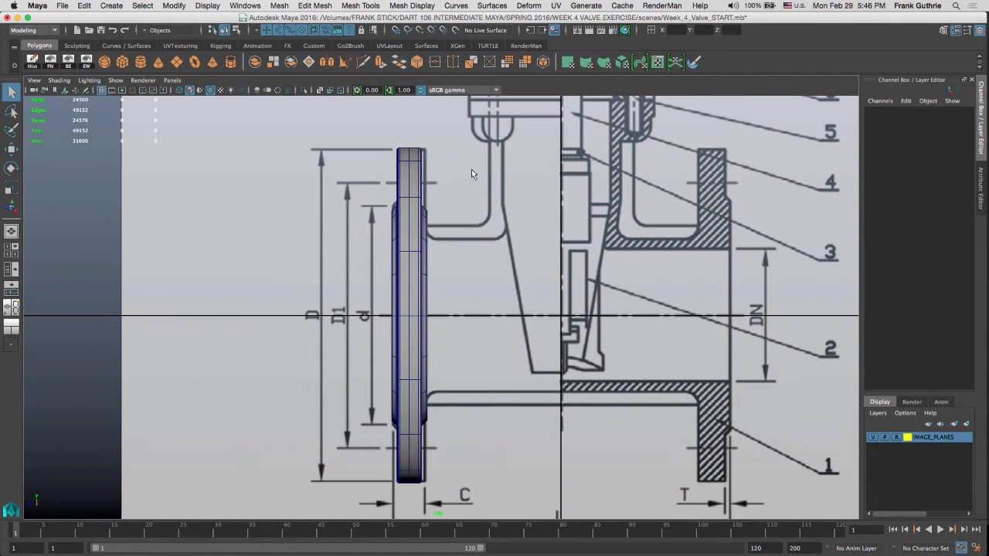
{"action": "left_click", "coordinate": [408, 175]}
{"action": "key", "text": "1"}
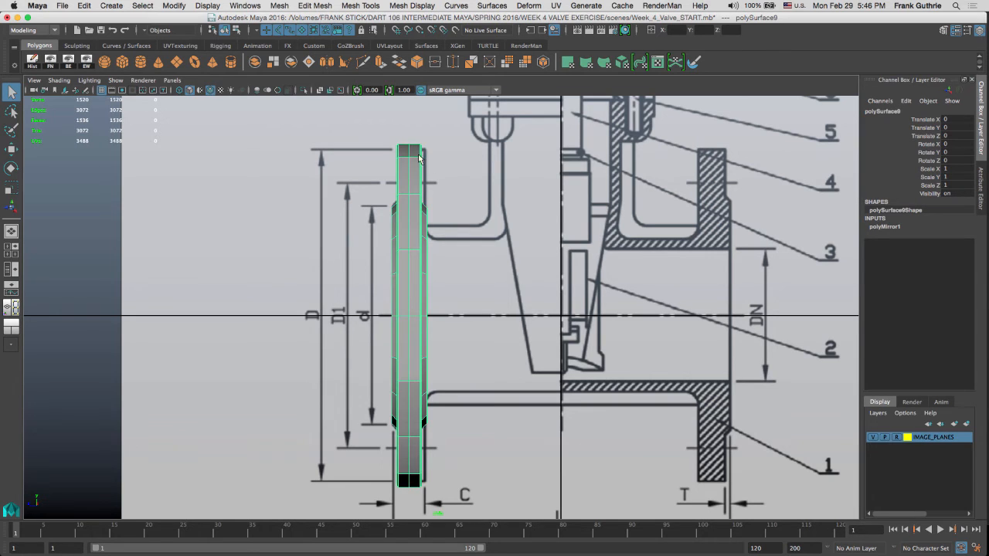
Step: In wireframe, select the vertices of the flange's middle and inner half and move them along Z to match the drawing's thickness
{"action": "key", "text": "4"}
{"action": "right_click_drag", "start_coordinate": [415, 155], "coordinate": [381, 153]}
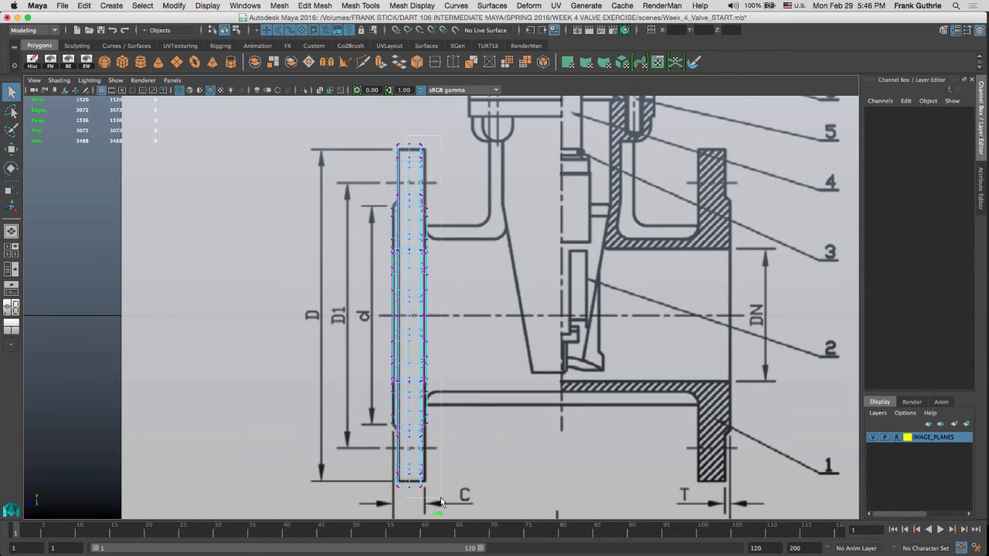
{"action": "key", "text": "w"}
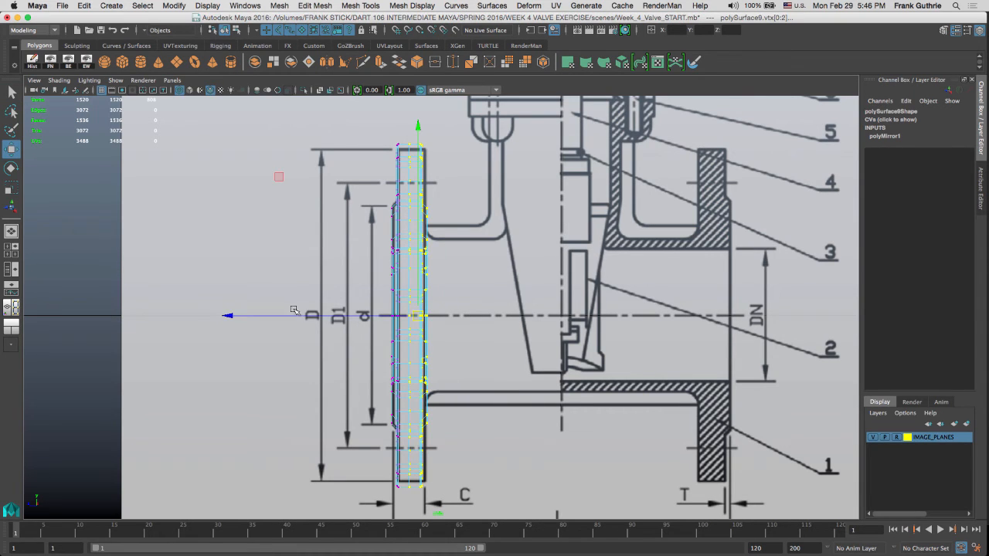
{"action": "left_click_drag", "start_coordinate": [283, 318], "coordinate": [292, 314]}
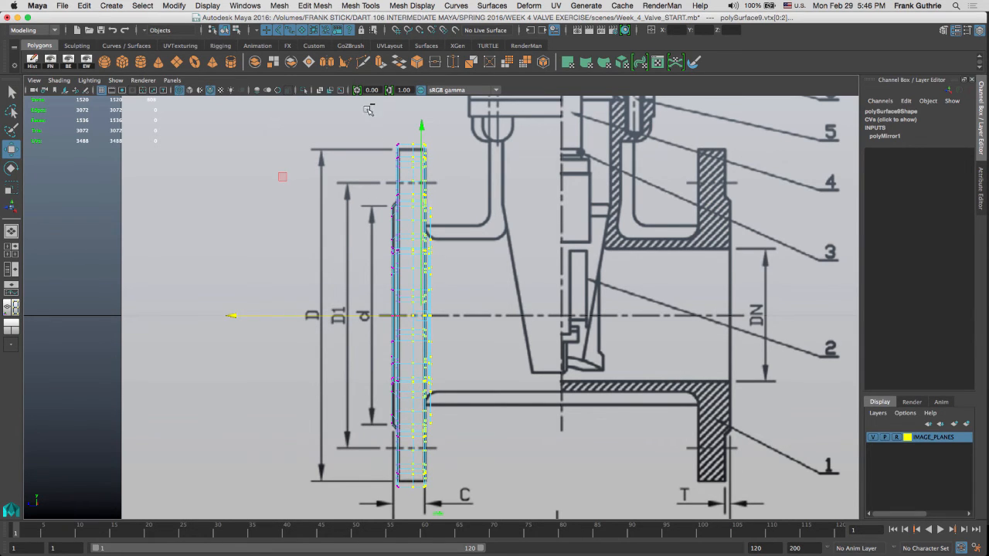
Step: Select the middle edge loop around the flange's outer rim and delete it
{"action": "scroll", "coordinate": [463, 218], "scroll_direction": "up", "scroll_amount": 5}
{"action": "middle_click_drag", "start_coordinate": [486, 197], "coordinate": [489, 195]}
{"action": "right_click_drag", "start_coordinate": [404, 211], "coordinate": [403, 184]}
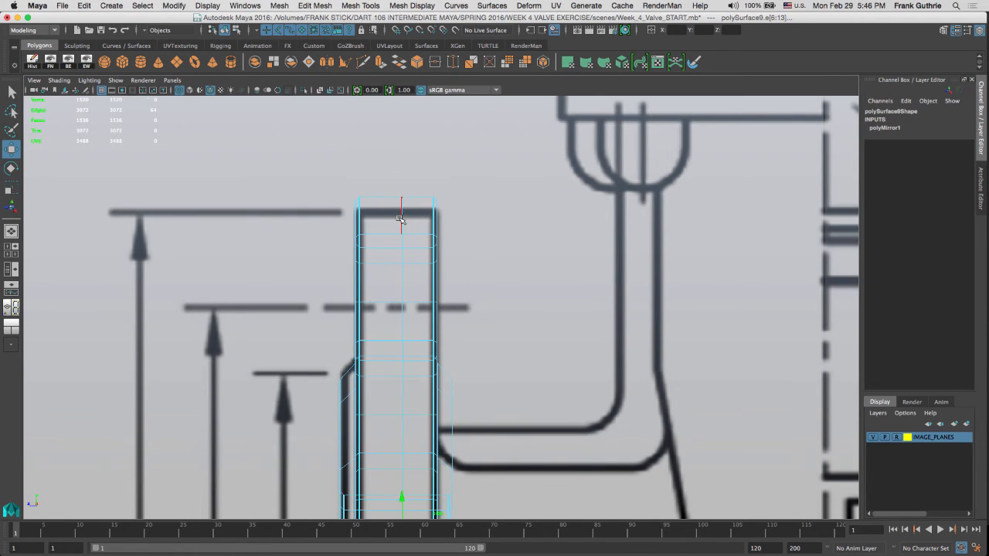
{"action": "left_click", "coordinate": [402, 217]}
{"action": "right_click", "coordinate": [415, 212], "text": "shift"}
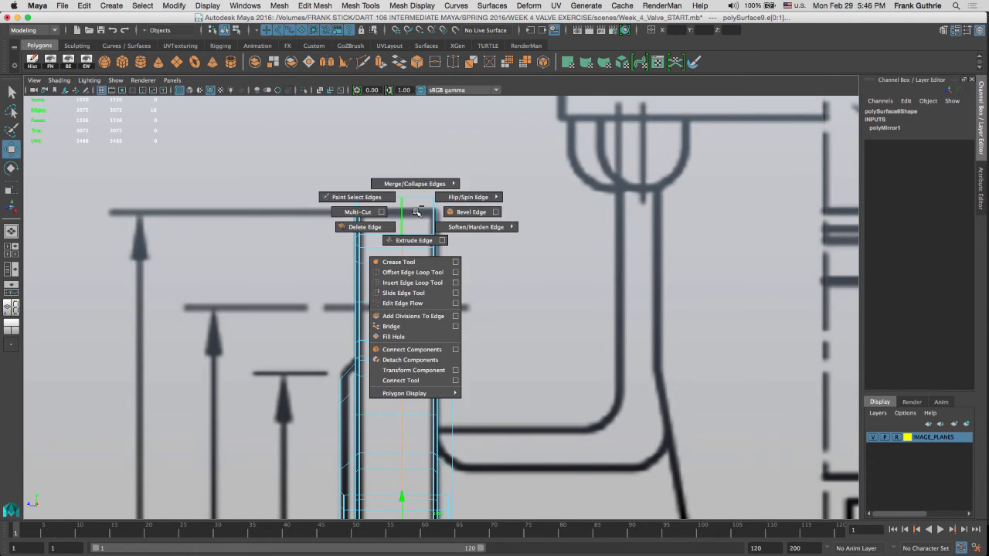
{"action": "left_click", "coordinate": [377, 225]}
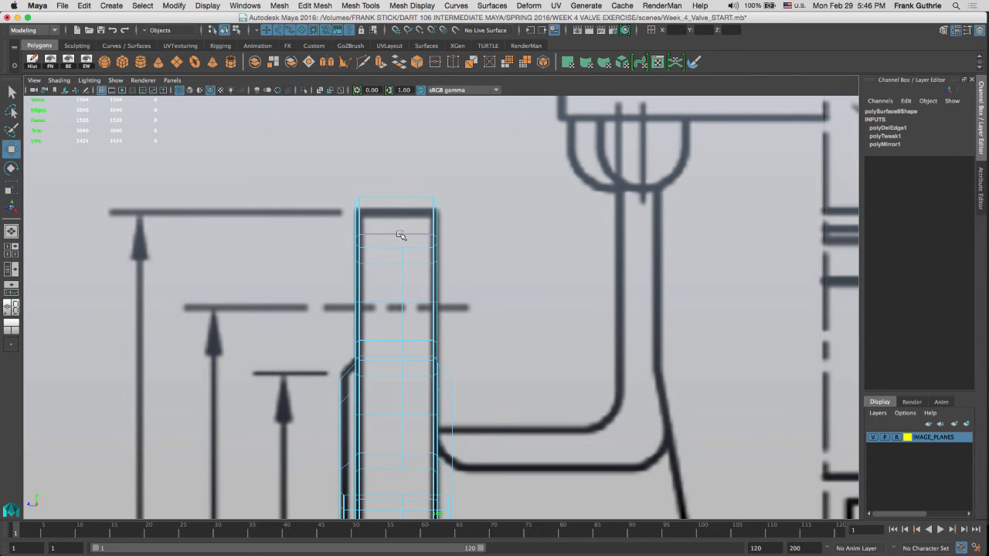
Step: Try deleting the middle edge loop inside the upper bolt hole, inspect the mesh in perspective and undo the deletion
{"action": "double_click", "coordinate": [403, 286]}
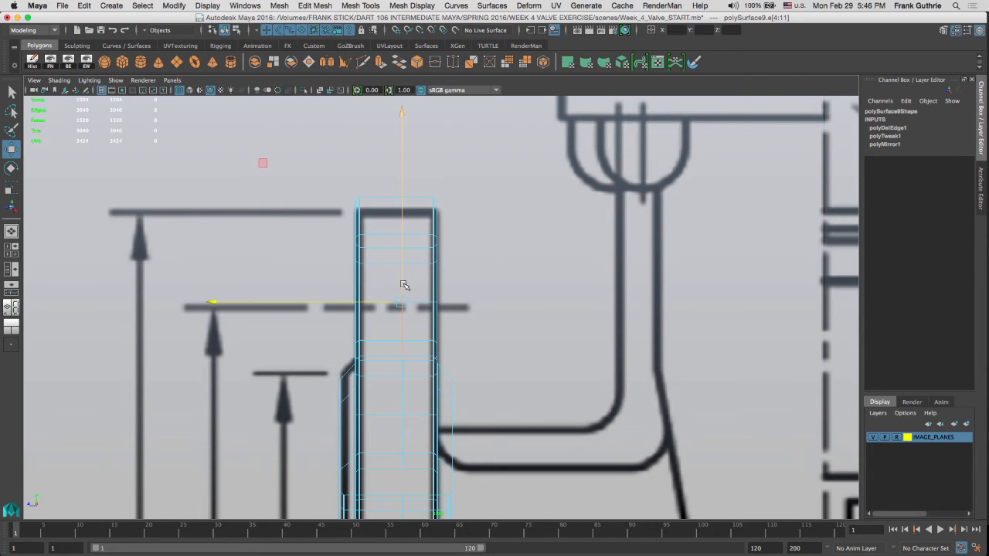
{"action": "key", "text": "ctrl+Delete"}
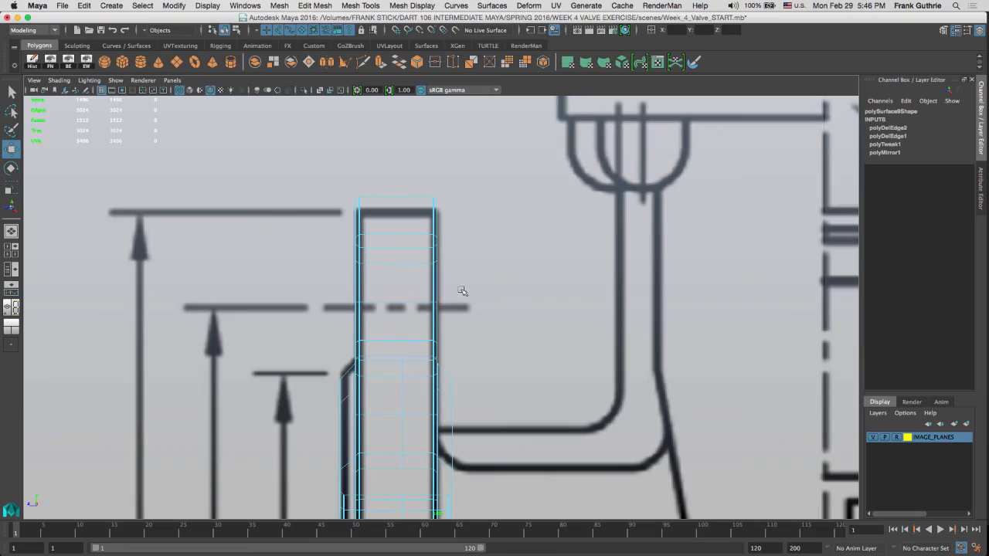
{"action": "key", "text": "space"}
{"action": "key", "text": "space"}
{"action": "left_click_drag", "start_coordinate": [482, 239], "coordinate": [530, 145], "text": "alt"}
{"action": "key", "text": "4"}
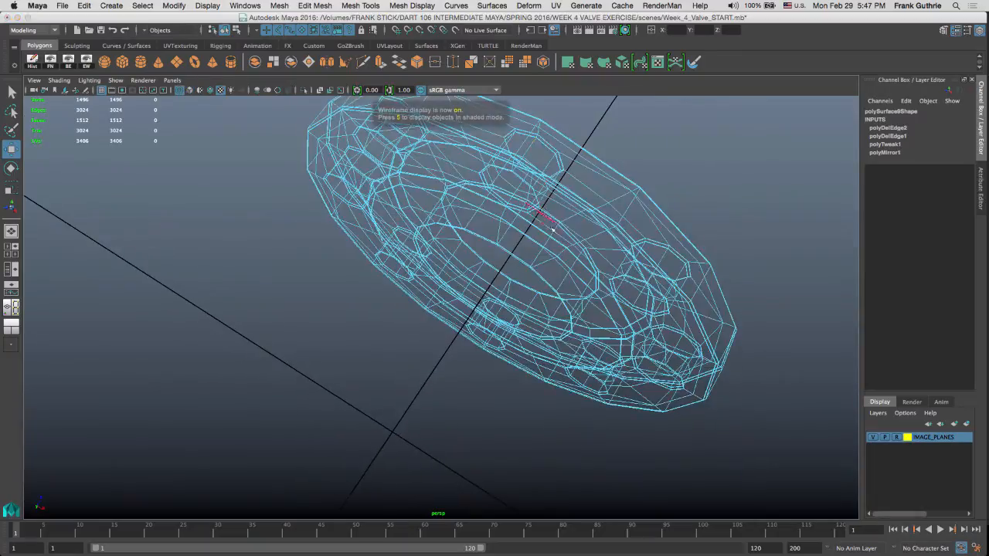
{"action": "mouse_move", "coordinate": [532, 230]}
{"action": "left_mouse_down", "text": "alt"}
{"action": "mouse_move", "coordinate": [574, 214]}
{"action": "mouse_move", "coordinate": [561, 160]}
{"action": "mouse_move", "coordinate": [526, 99]}
{"action": "mouse_move", "coordinate": [430, 97]}
{"action": "mouse_move", "coordinate": [592, 169]}
{"action": "mouse_move", "coordinate": [680, 181]}
{"action": "mouse_move", "coordinate": [397, 198]}
{"action": "mouse_move", "coordinate": [435, 188]}
{"action": "mouse_move", "coordinate": [436, 170]}
{"action": "mouse_move", "coordinate": [455, 177]}
{"action": "mouse_move", "coordinate": [486, 165]}
{"action": "mouse_move", "coordinate": [510, 185]}
{"action": "mouse_move", "coordinate": [477, 172]}
{"action": "mouse_move", "coordinate": [443, 183]}
{"action": "mouse_move", "coordinate": [428, 219]}
{"action": "mouse_move", "coordinate": [451, 267]}
{"action": "mouse_move", "coordinate": [526, 232]}
{"action": "left_mouse_up", "text": "alt"}
{"action": "key", "text": "space"}
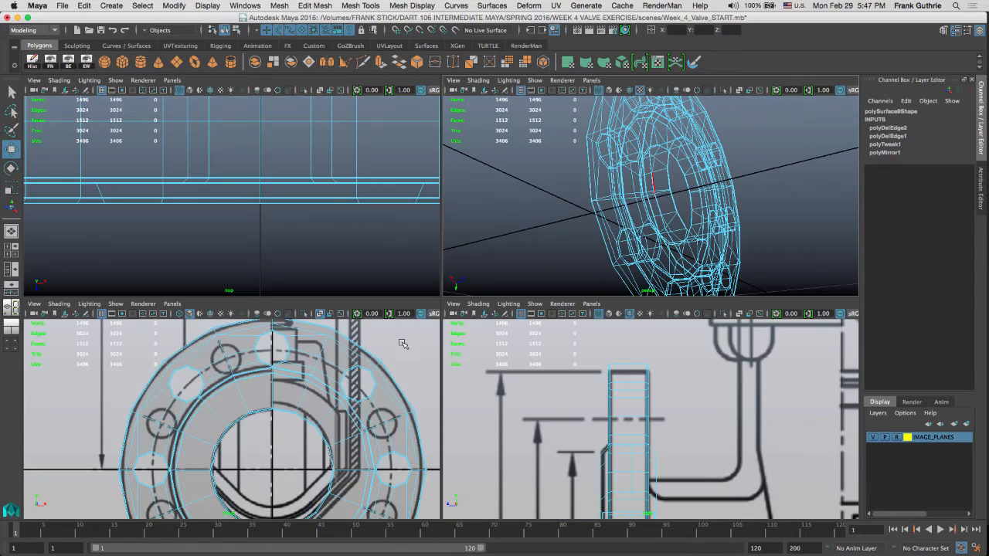
{"action": "key", "text": "space"}
{"action": "key", "text": "ctrl+z"}
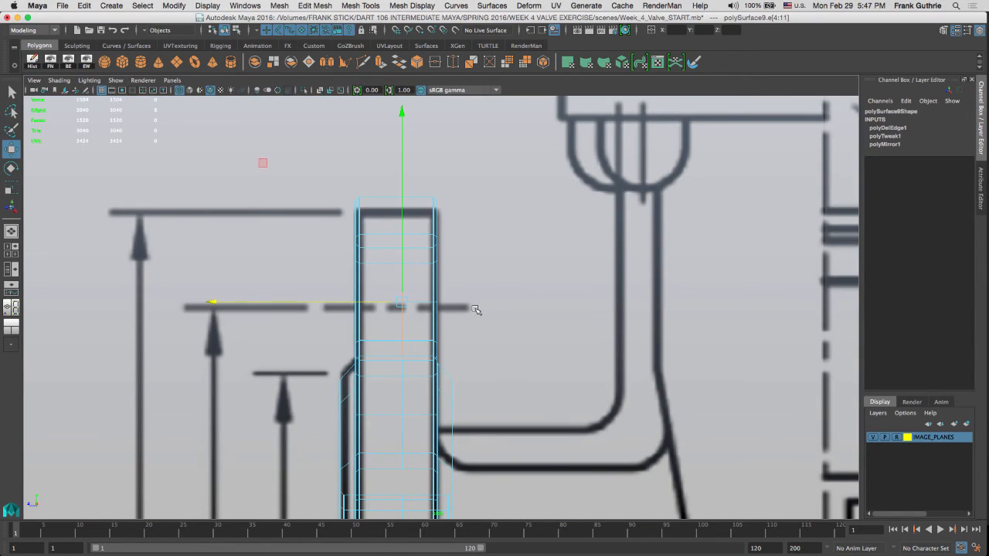
Step: Shade the flange in perspective and set the Insert Edge Loop Tool to multiple edge loops with the number of loops at 0
{"action": "key", "text": "space"}
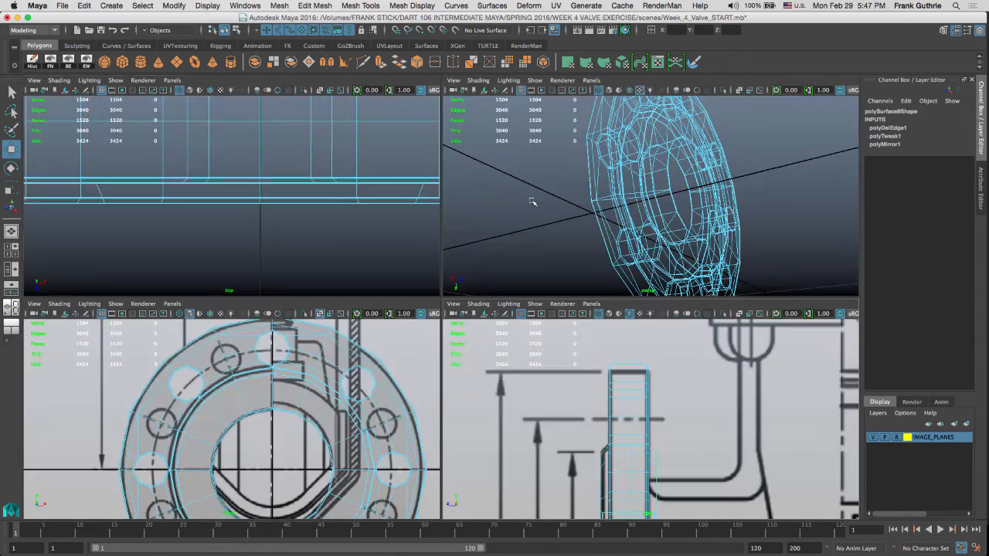
{"action": "key", "text": "5"}
{"action": "key", "text": "space"}
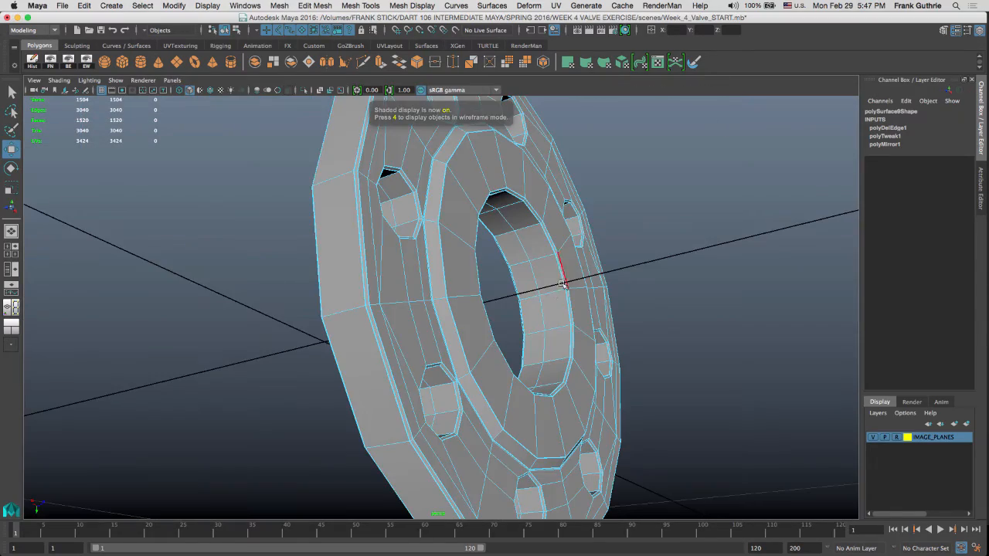
{"action": "left_click_drag", "start_coordinate": [567, 202], "coordinate": [407, 263], "text": "alt"}
{"action": "right_click_drag", "start_coordinate": [408, 263], "coordinate": [559, 284], "text": "alt"}
{"action": "left_click_drag", "start_coordinate": [428, 214], "coordinate": [435, 272], "text": "alt"}
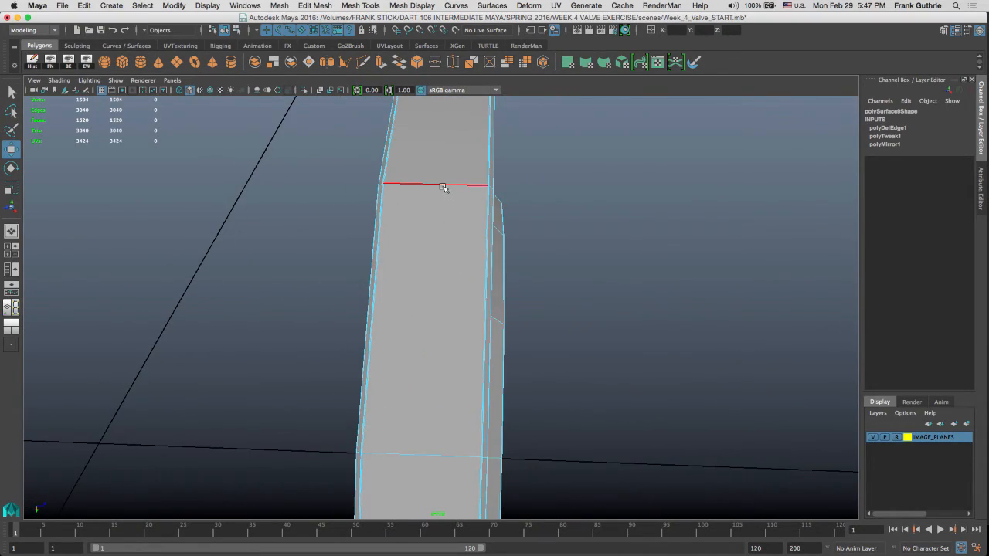
{"action": "left_click", "coordinate": [442, 187]}
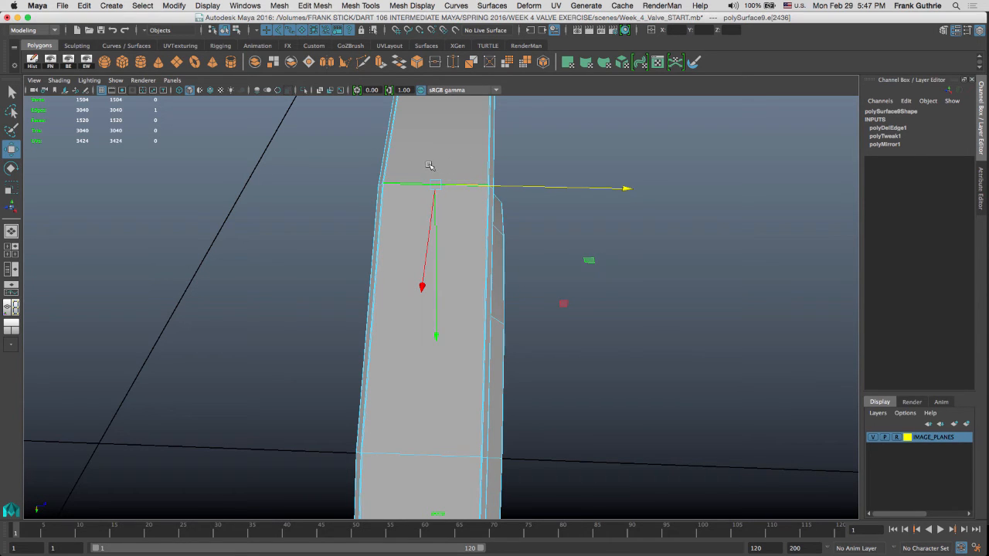
{"action": "right_click_drag", "start_coordinate": [429, 163], "coordinate": [469, 232], "text": "shift"}
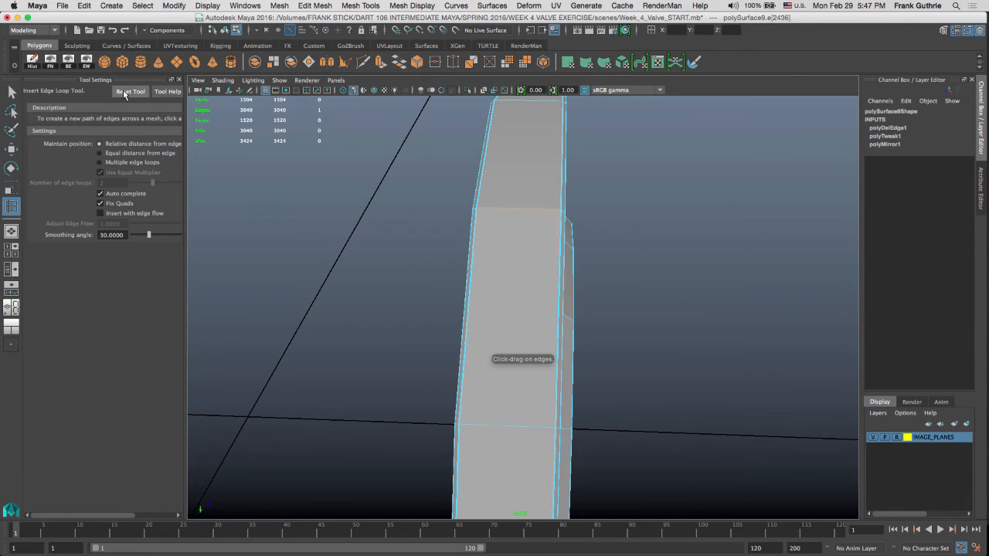
{"action": "left_click", "coordinate": [100, 163]}
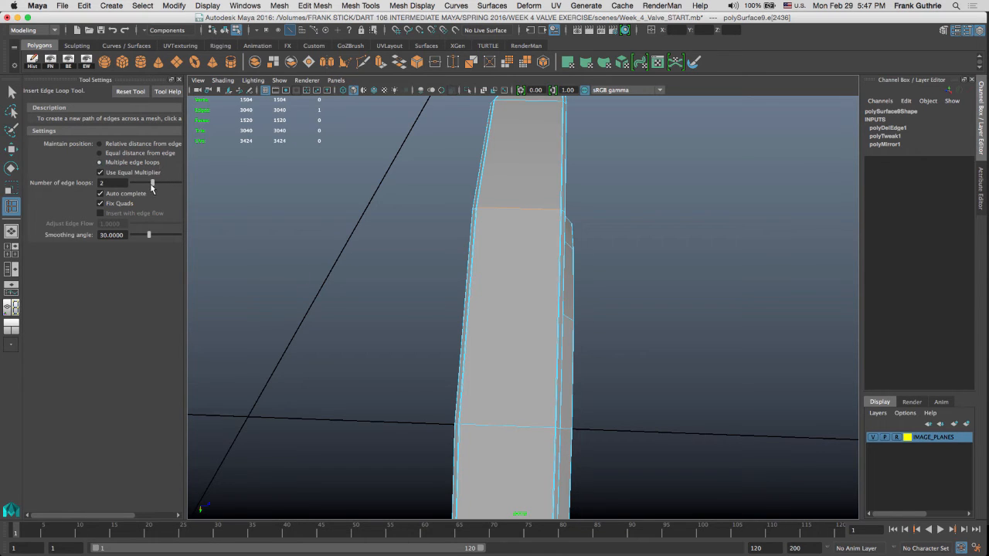
{"action": "left_click_drag", "start_coordinate": [151, 184], "coordinate": [132, 183]}
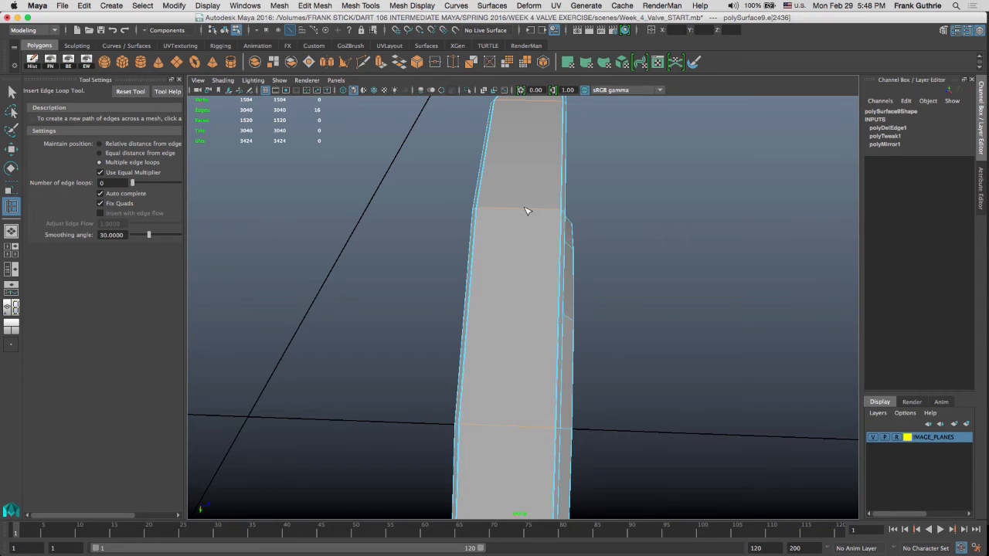
Step: Try to insert an edge loop around the flange's outer rim from one of its cross edges
{"action": "left_click", "coordinate": [522, 210]}
{"action": "right_click_drag", "start_coordinate": [522, 213], "coordinate": [574, 195]}
{"action": "key", "text": "g"}
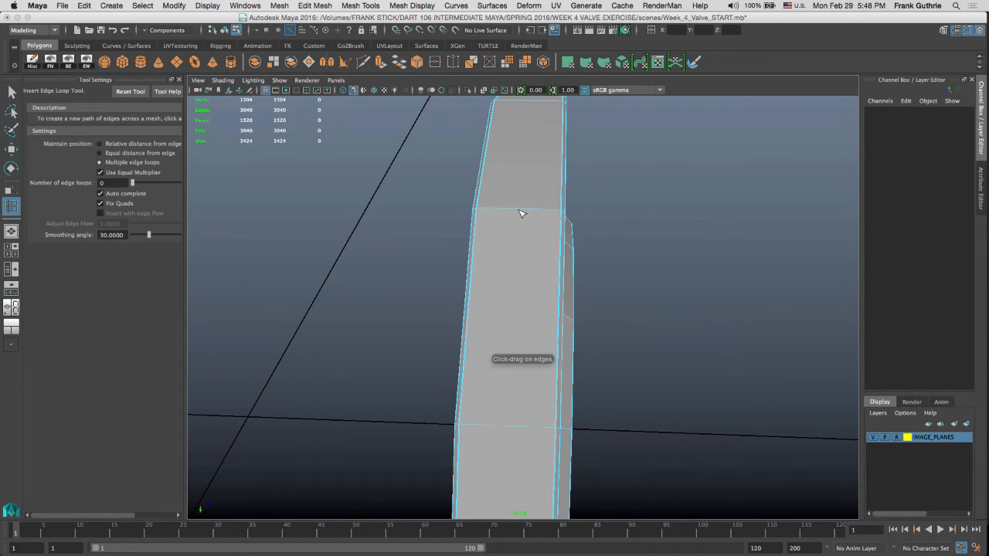
{"action": "left_click", "coordinate": [520, 209]}
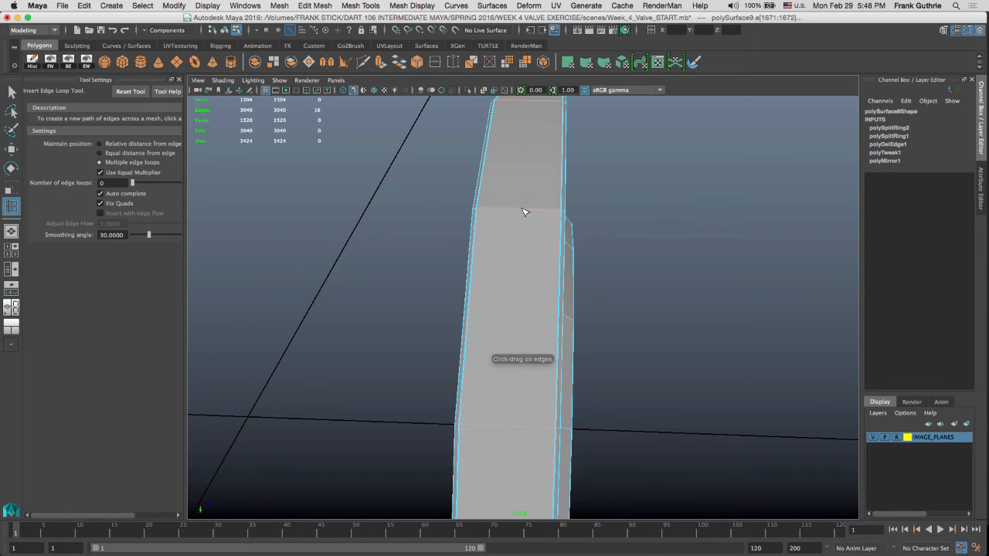
Step: Return the flange to object selection and delete its construction history
{"action": "left_click_drag", "start_coordinate": [616, 223], "coordinate": [588, 189], "text": "alt"}
{"action": "left_click_drag", "start_coordinate": [594, 147], "coordinate": [539, 186], "text": "alt"}
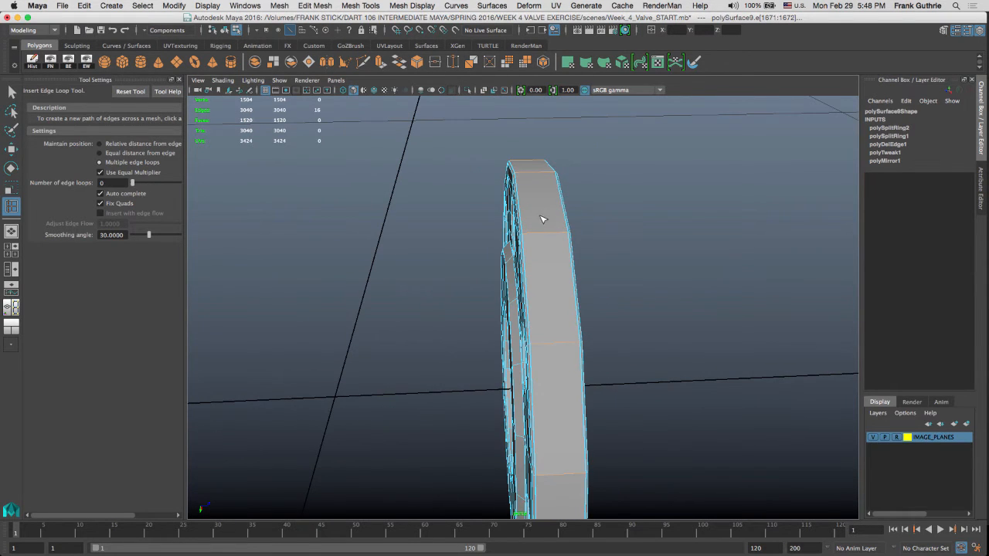
{"action": "key", "text": "q"}
{"action": "right_click_drag", "start_coordinate": [544, 214], "coordinate": [546, 233]}
{"action": "left_click", "coordinate": [33, 62]}
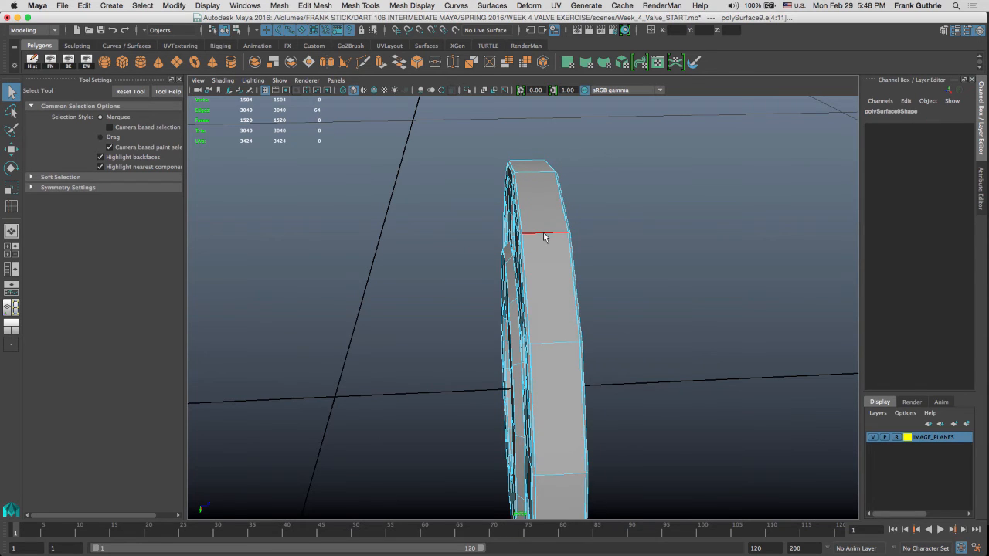
Step: Retry inserting an edge loop across the outer rim from one cross edge and reset the Insert Edge Loop Tool to its defaults
{"action": "left_click", "coordinate": [561, 233]}
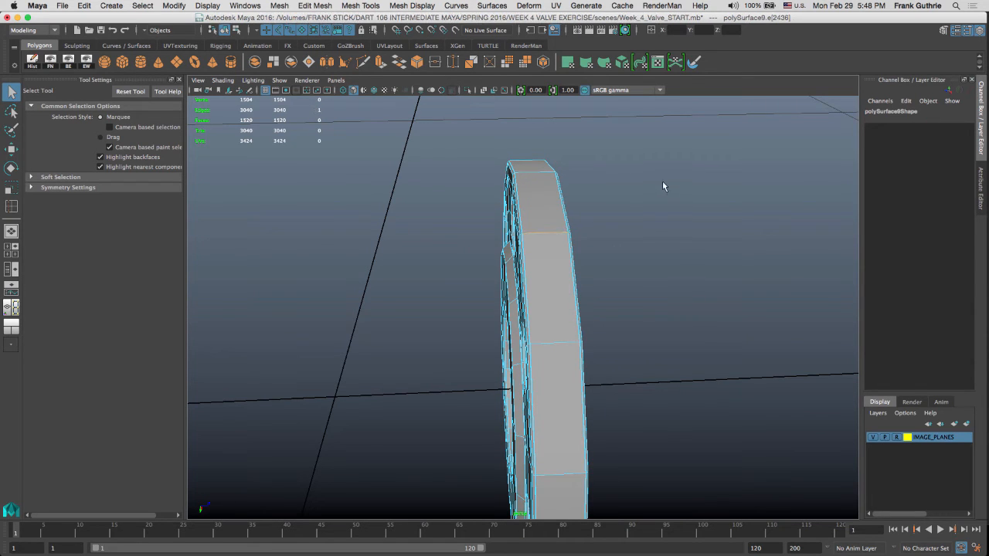
{"action": "key", "text": "y"}
{"action": "left_click", "coordinate": [550, 234]}
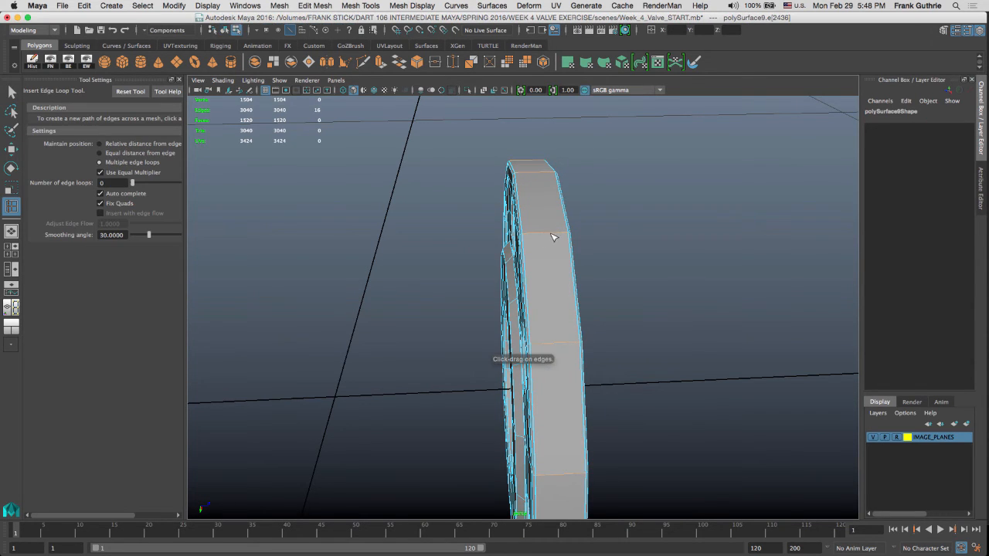
{"action": "left_click", "coordinate": [546, 235]}
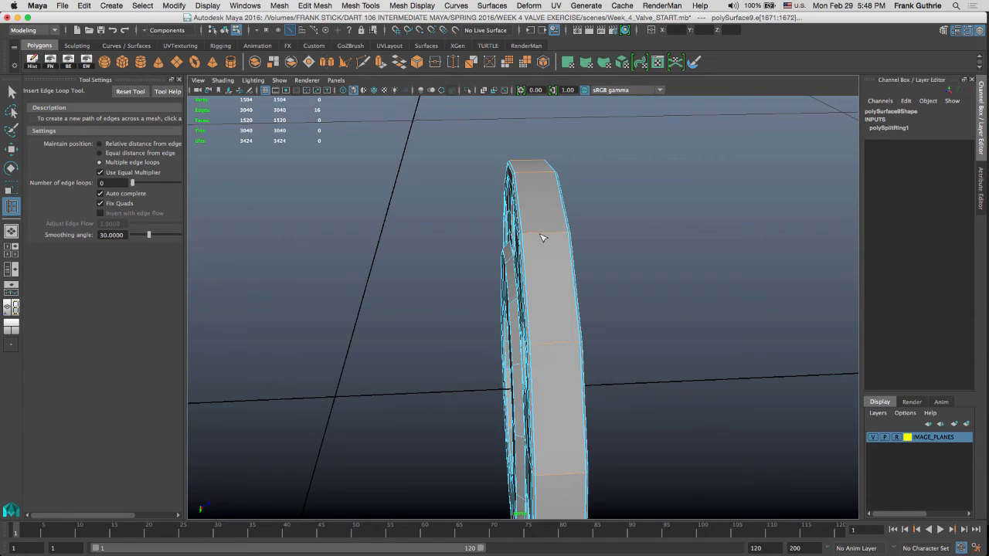
{"action": "left_click", "coordinate": [130, 91]}
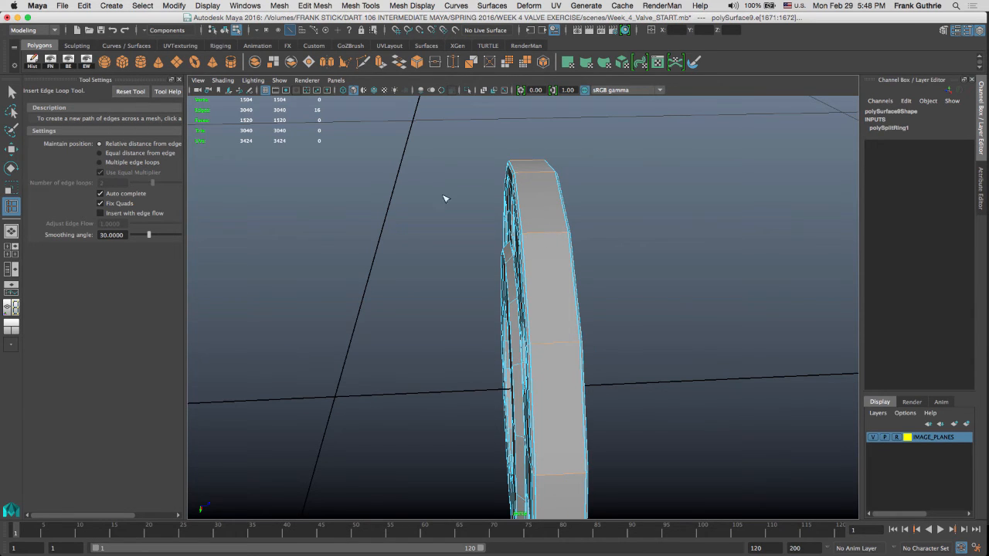
Step: Preview the flange smoothed in object mode, examine its outer rim and return it to the unsmoothed display
{"action": "key", "text": "3"}
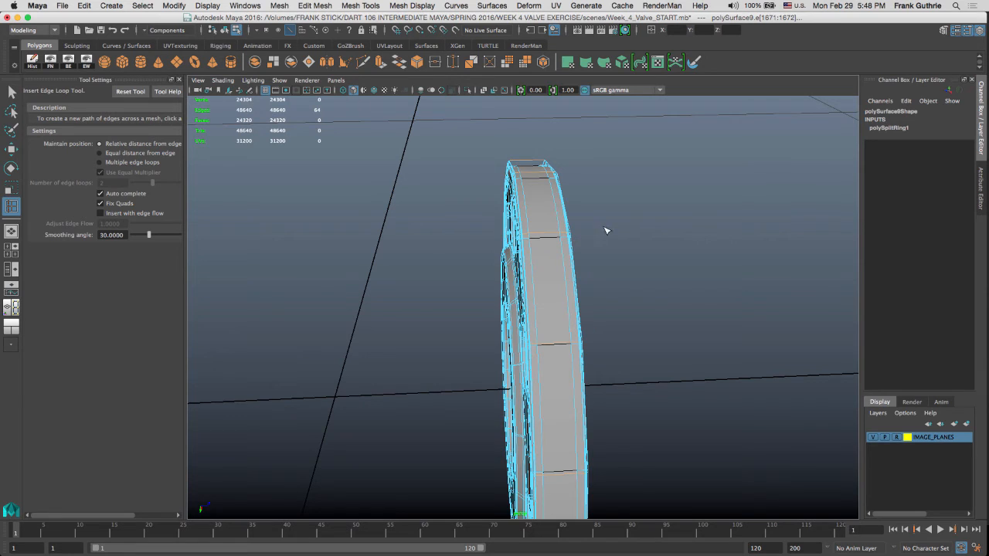
{"action": "key", "text": "q"}
{"action": "right_click_drag", "start_coordinate": [578, 233], "coordinate": [607, 218]}
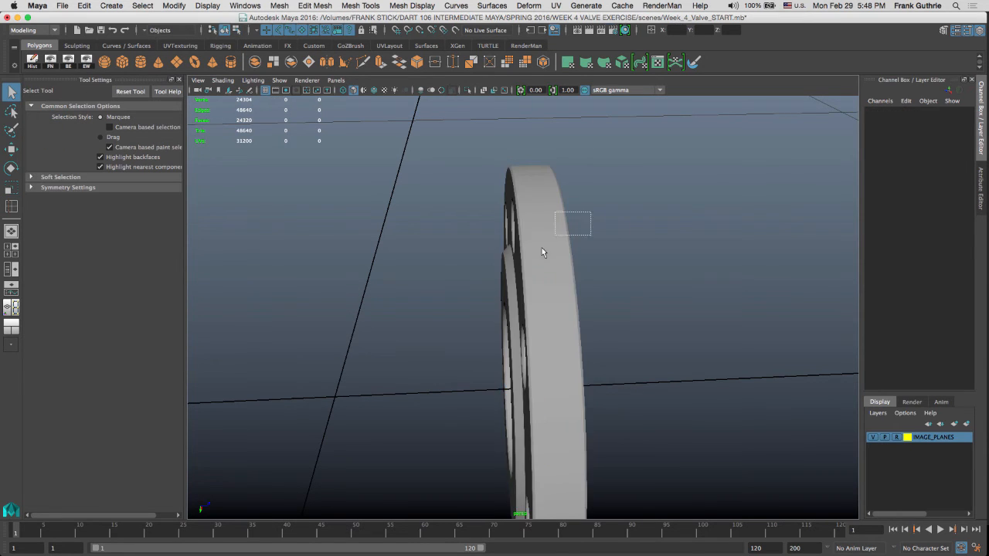
{"action": "left_click", "coordinate": [572, 244]}
{"action": "key", "text": "1"}
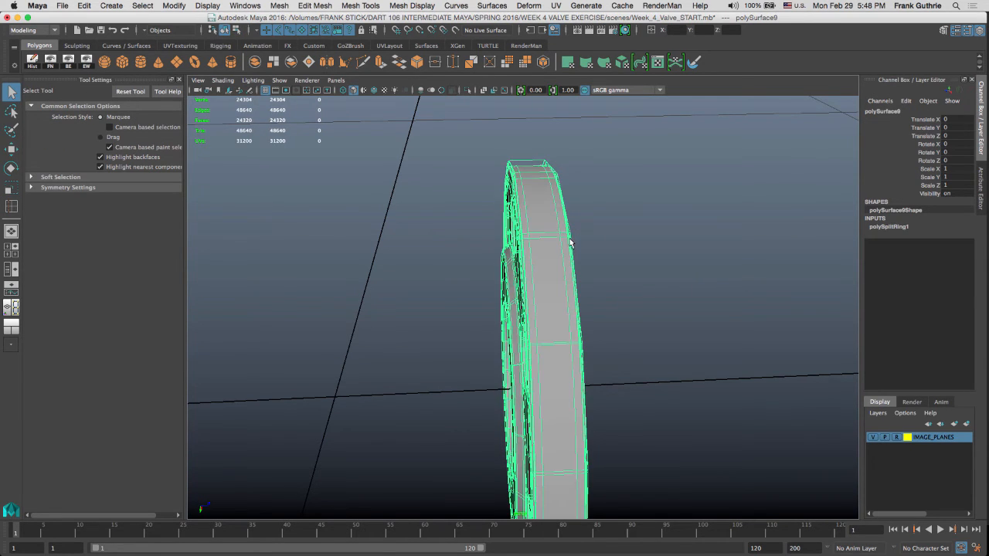
{"action": "key", "text": "3"}
{"action": "left_click", "coordinate": [569, 227]}
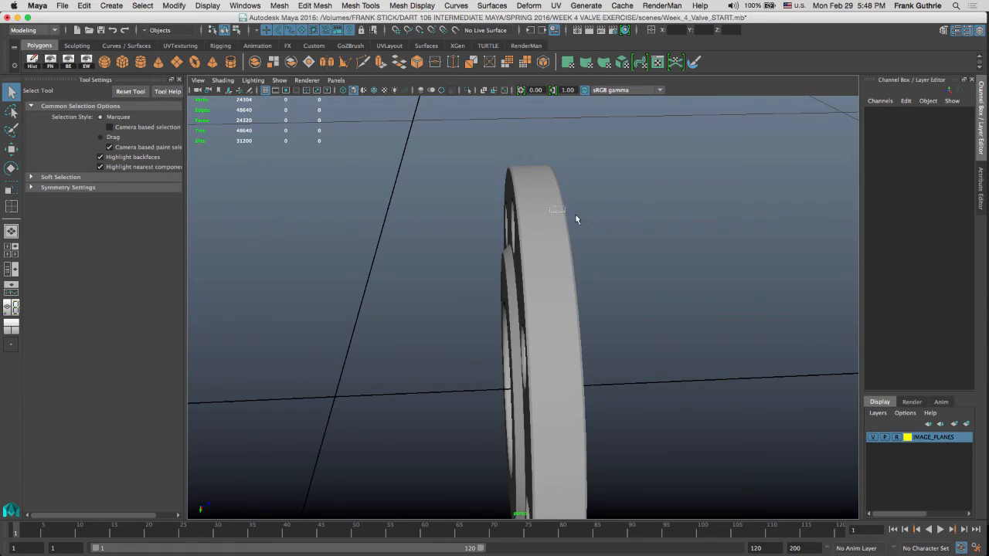
{"action": "left_click_drag", "start_coordinate": [576, 217], "coordinate": [591, 222]}
{"action": "left_click_drag", "start_coordinate": [591, 222], "coordinate": [770, 216], "text": "alt"}
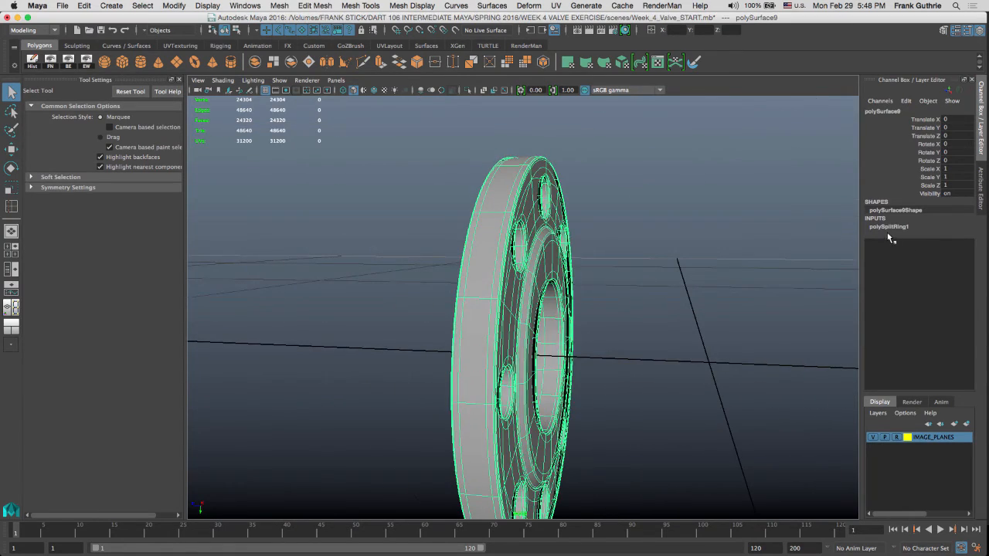
{"action": "middle_click_drag", "start_coordinate": [630, 186], "coordinate": [642, 186], "text": "alt"}
{"action": "left_click_drag", "start_coordinate": [642, 185], "coordinate": [580, 170], "text": "alt"}
{"action": "key", "text": "1"}
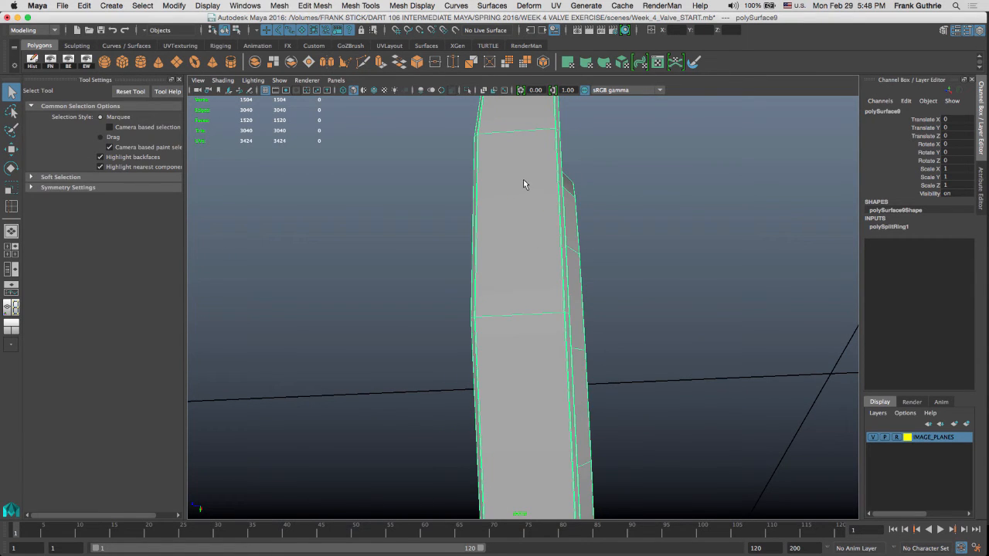
Step: Try inserting an edge loop around the outer rim using relative distance from edge, and undo it
{"action": "right_click_drag", "start_coordinate": [512, 136], "coordinate": [513, 104]}
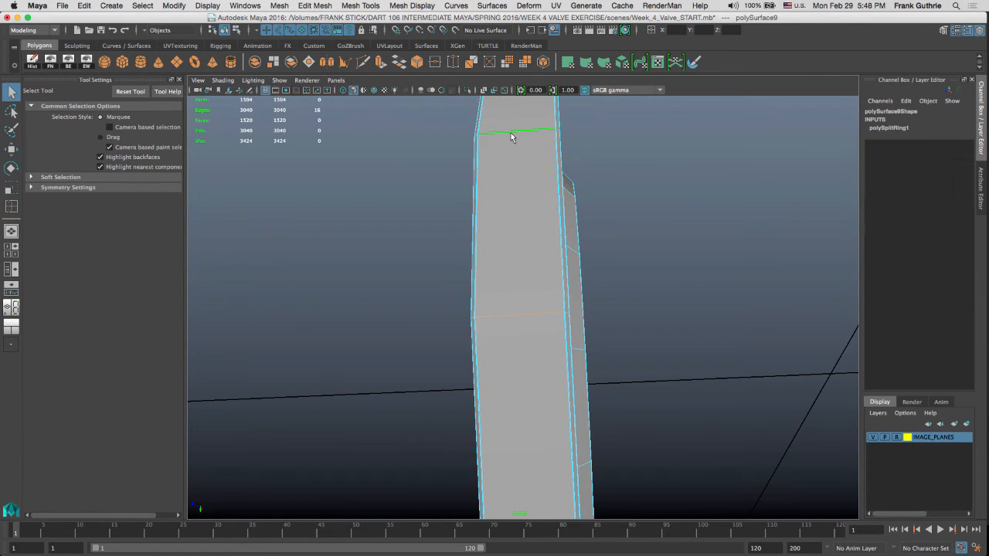
{"action": "left_click", "coordinate": [513, 133]}
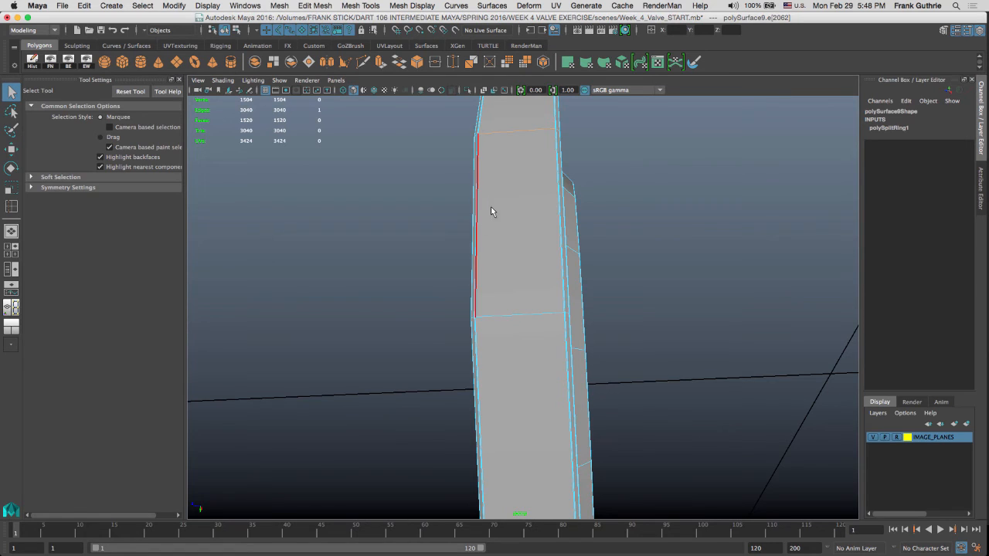
{"action": "key", "text": "g"}
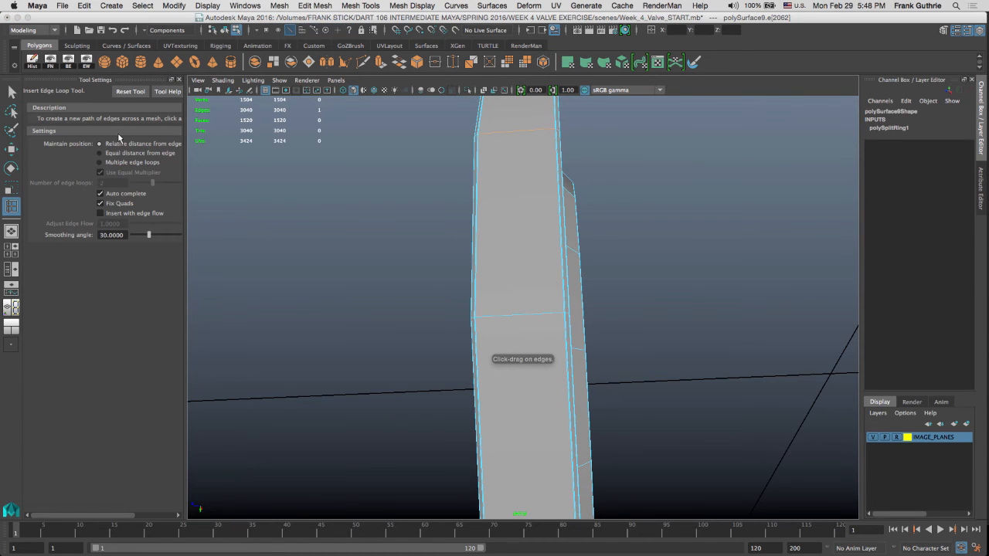
{"action": "left_click", "coordinate": [520, 136]}
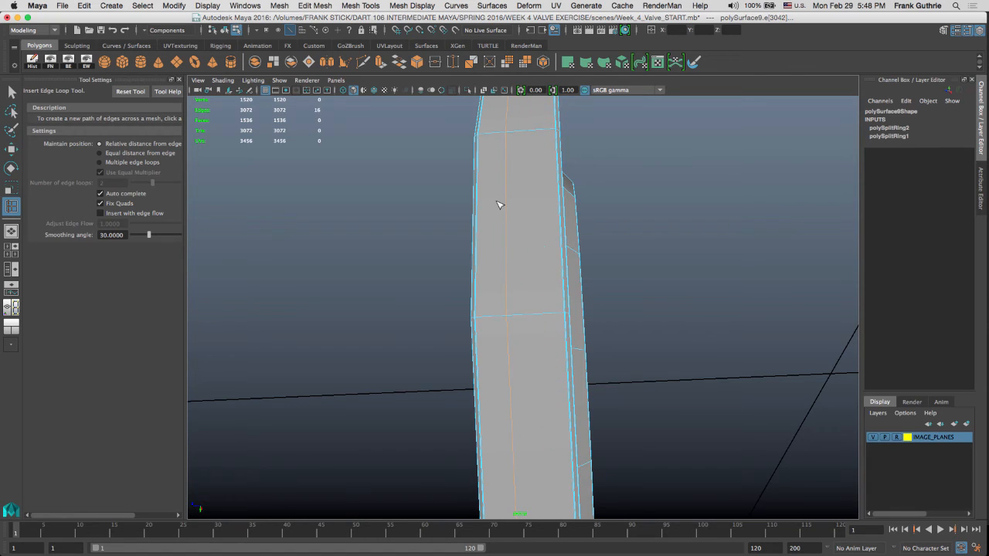
{"action": "key", "text": "ctrl+z"}
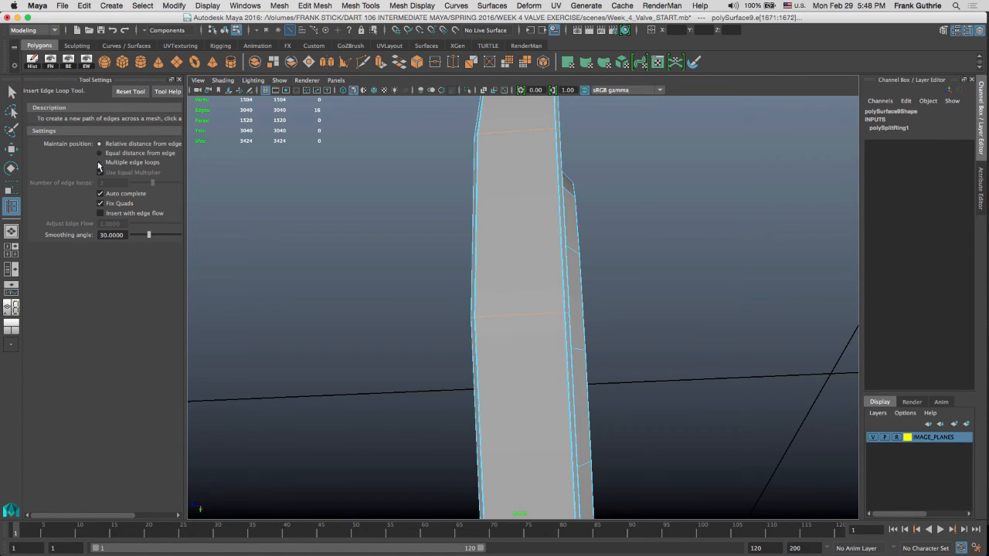
Step: Set the Insert Edge Loop Tool to multiple edge loops with 1 loop and insert a centred loop around the outer rim
{"action": "left_click", "coordinate": [99, 162]}
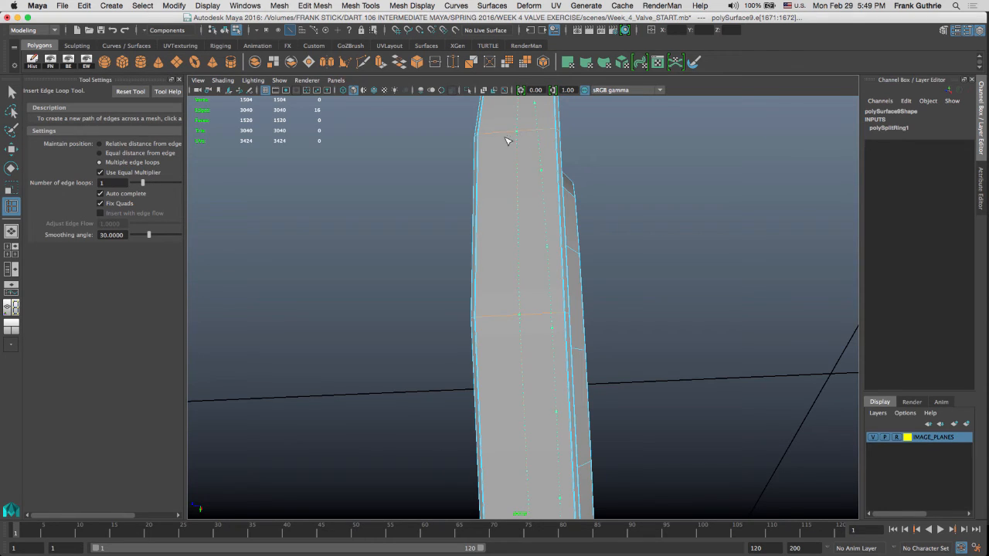
{"action": "left_click", "coordinate": [508, 140]}
{"action": "left_click_drag", "start_coordinate": [548, 181], "coordinate": [544, 211], "text": "alt"}
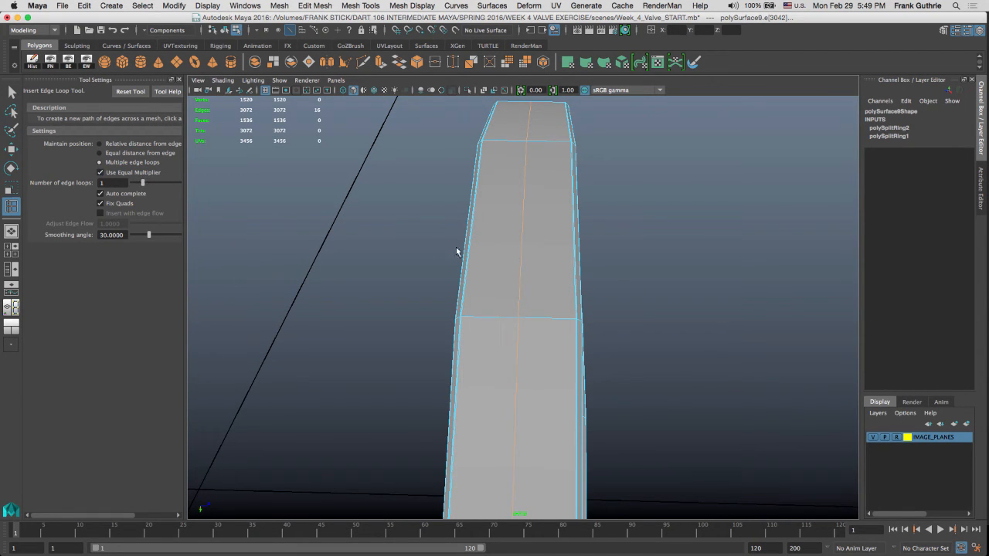
Step: Select the whole flange in object mode and delete the history left by the centred rim loop
{"action": "key", "text": "q"}
{"action": "right_click_drag", "start_coordinate": [523, 245], "coordinate": [585, 221]}
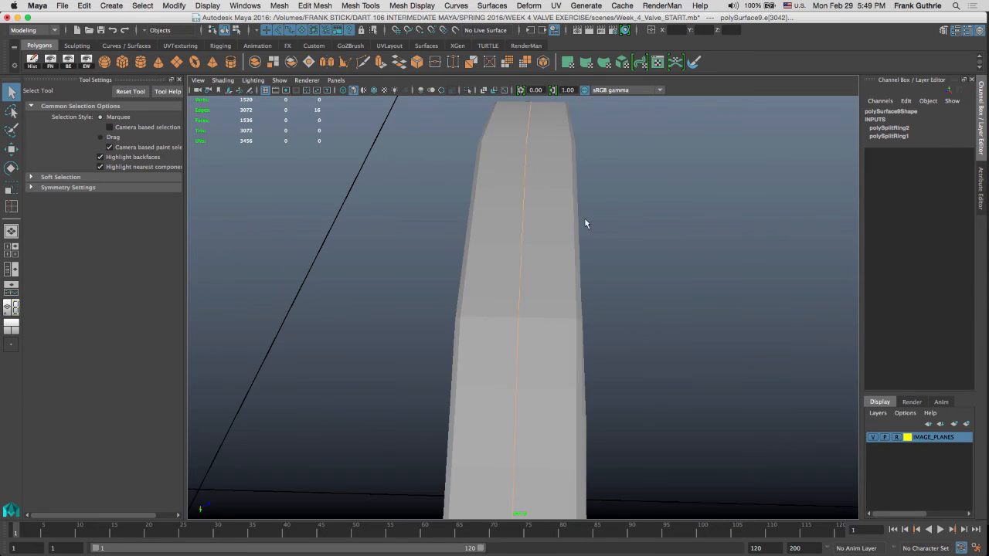
{"action": "left_click", "coordinate": [507, 274]}
{"action": "left_click", "coordinate": [32, 65]}
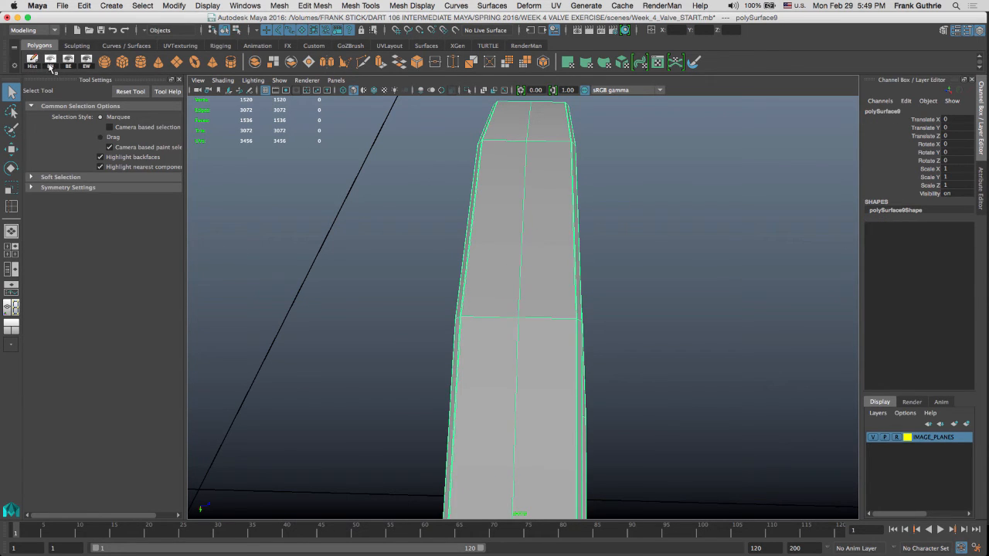
Step: Display the flange's face normals, check their direction around the bolt holes and centre bore, and hide them again
{"action": "left_click", "coordinate": [51, 66]}
{"action": "left_click", "coordinate": [52, 68]}
{"action": "left_click", "coordinate": [51, 68]}
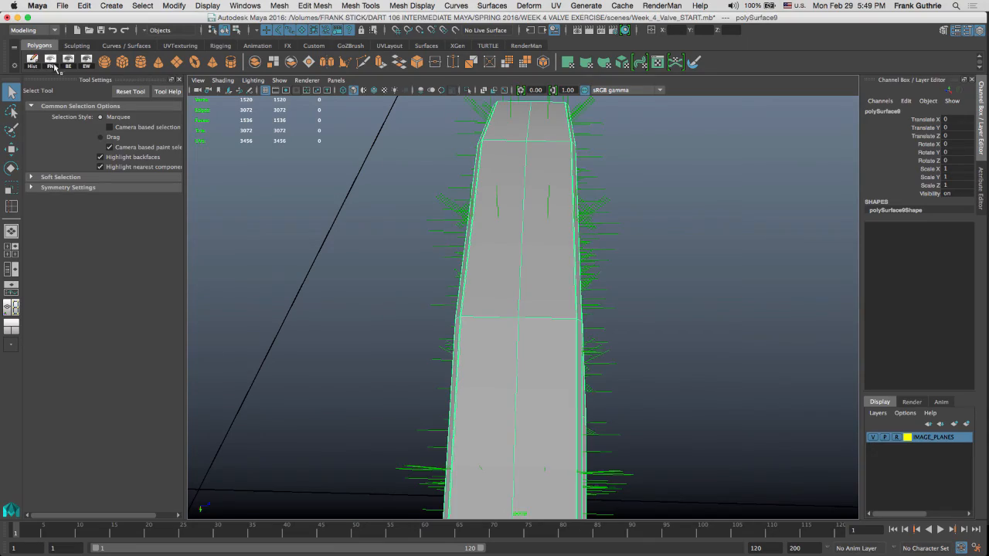
{"action": "left_click_drag", "start_coordinate": [538, 245], "coordinate": [715, 219], "text": "alt"}
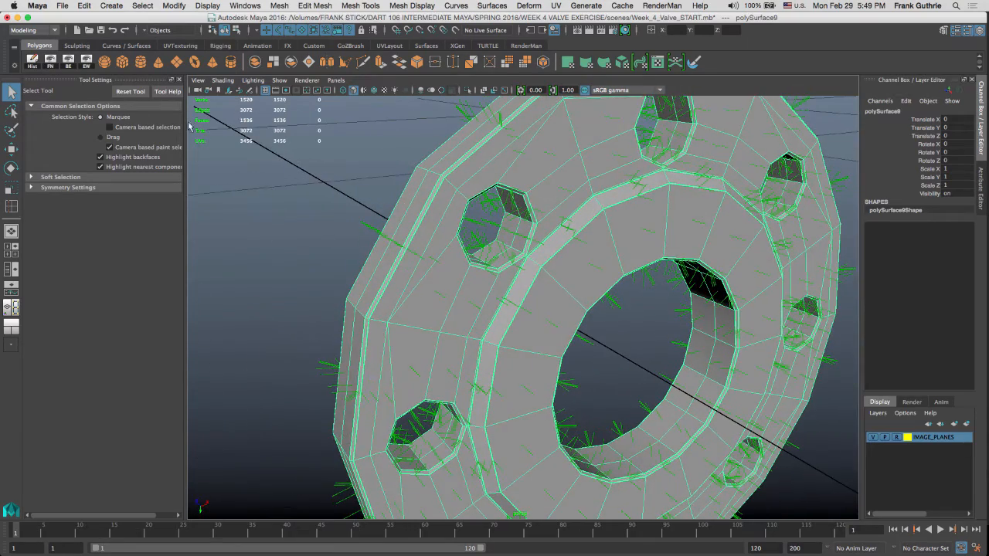
{"action": "left_click", "coordinate": [52, 68]}
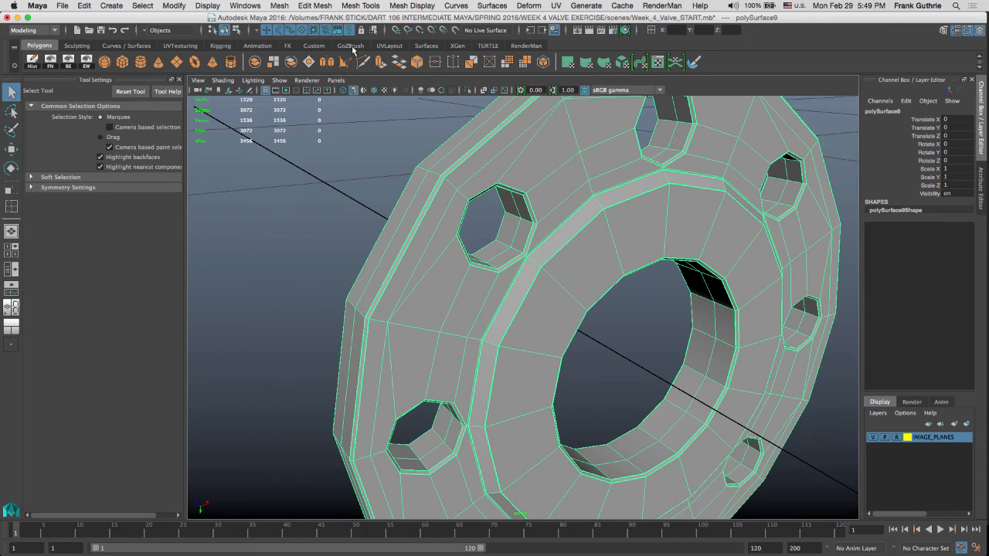
Step: Check the flange's pivot with the Move tool and restore the default perspective view, framed on the flange
{"action": "left_click", "coordinate": [314, 45]}
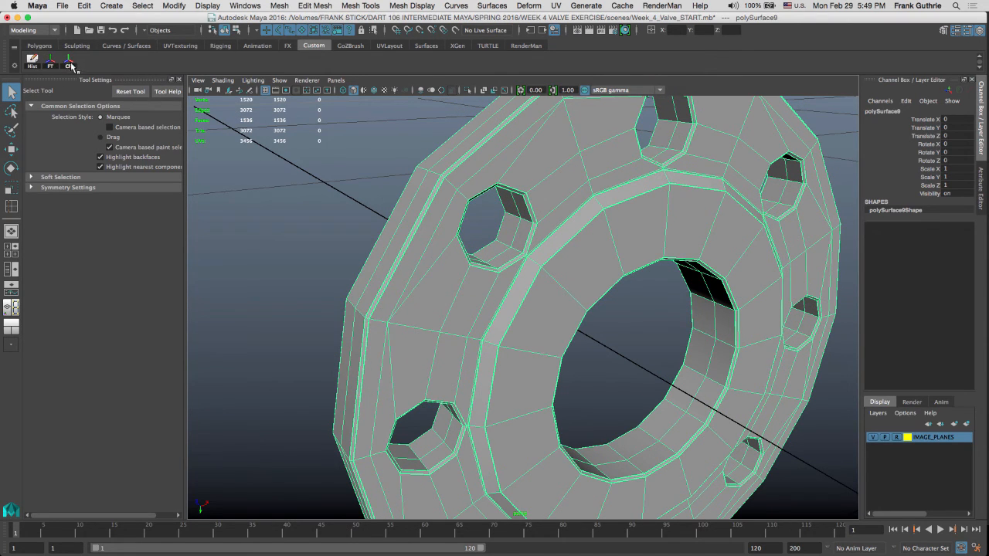
{"action": "key", "text": "w"}
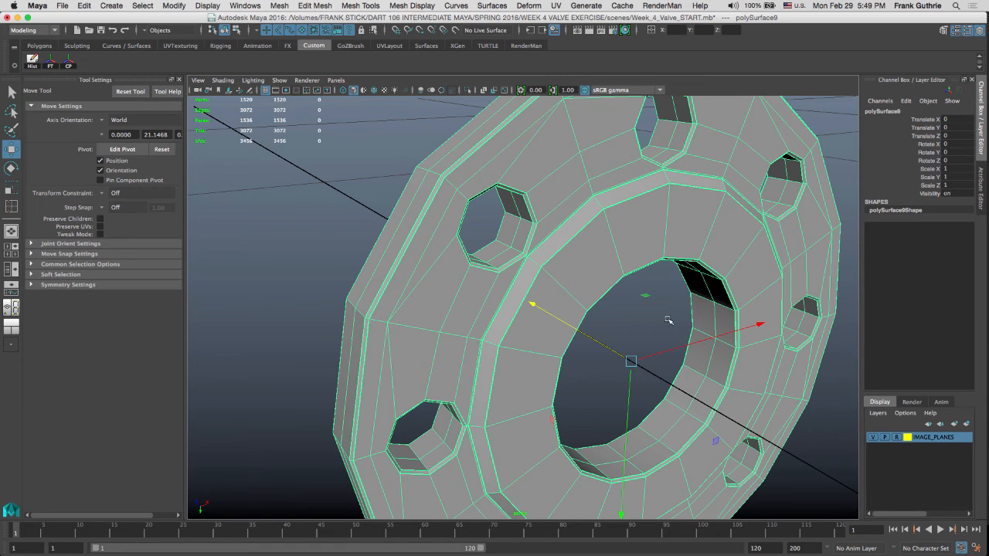
{"action": "left_click", "coordinate": [198, 80]}
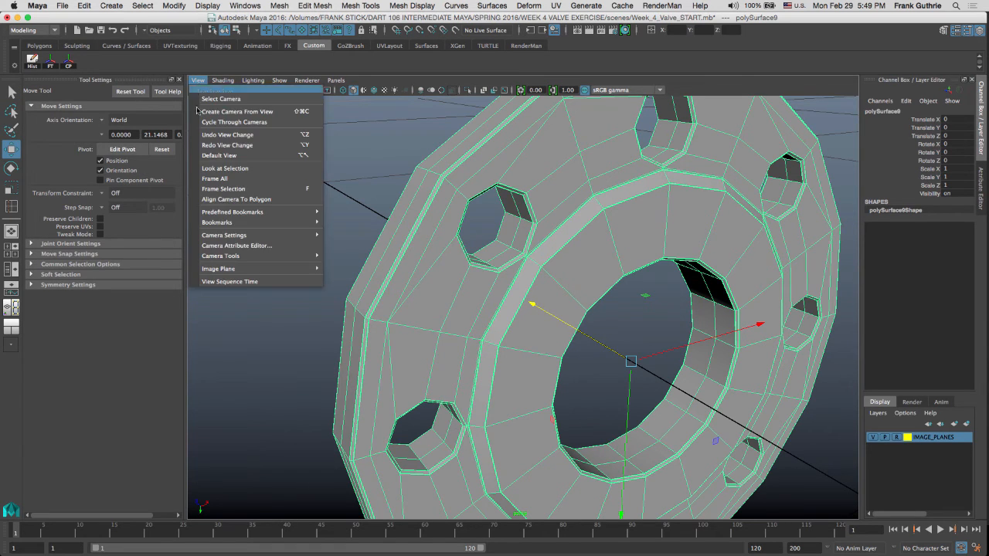
{"action": "left_click", "coordinate": [218, 156]}
{"action": "key", "text": "f"}
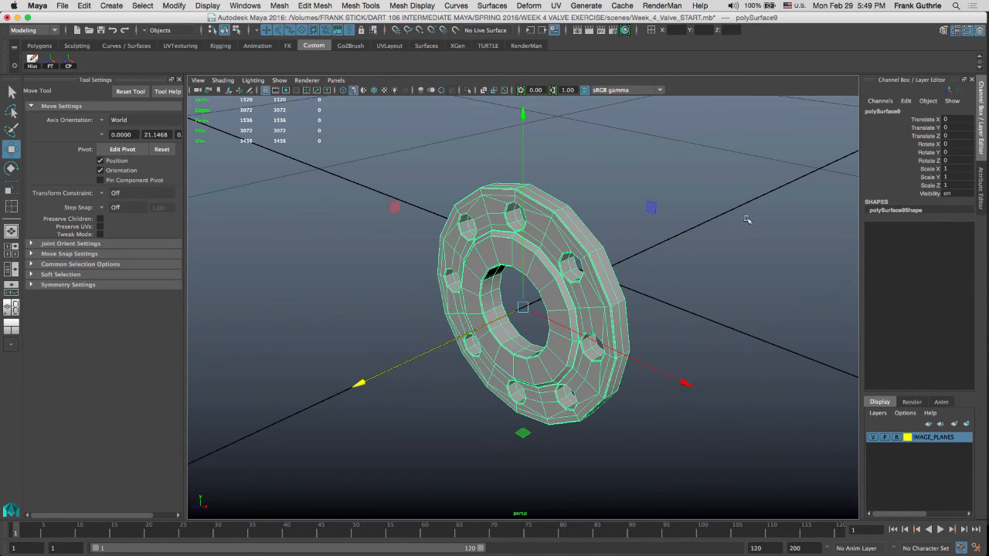
Step: Show the flange in smooth preview, deselect it, close the Tool Settings and examine its front face up close
{"action": "left_click_drag", "start_coordinate": [706, 241], "coordinate": [600, 297]}
{"action": "key", "text": "3"}
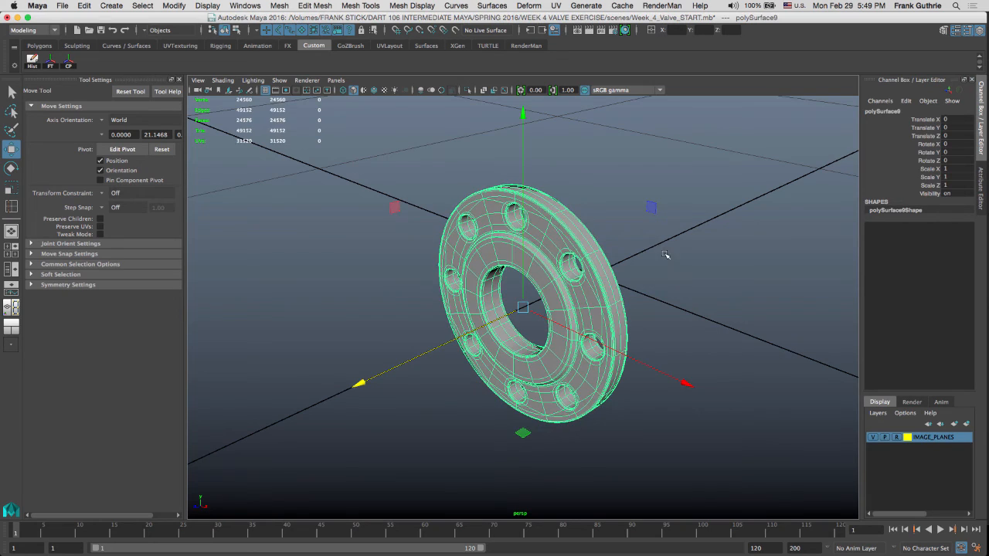
{"action": "left_click_drag", "start_coordinate": [674, 268], "coordinate": [733, 212], "text": "alt"}
{"action": "left_click", "coordinate": [612, 230]}
{"action": "scroll", "coordinate": [783, 208], "scroll_direction": "up", "scroll_amount": 3}
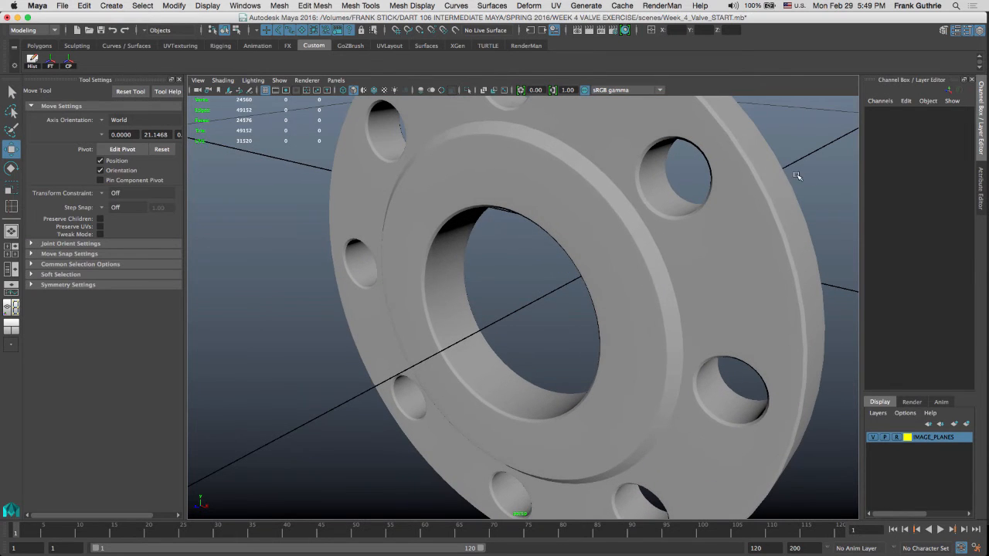
{"action": "left_click", "coordinate": [178, 80]}
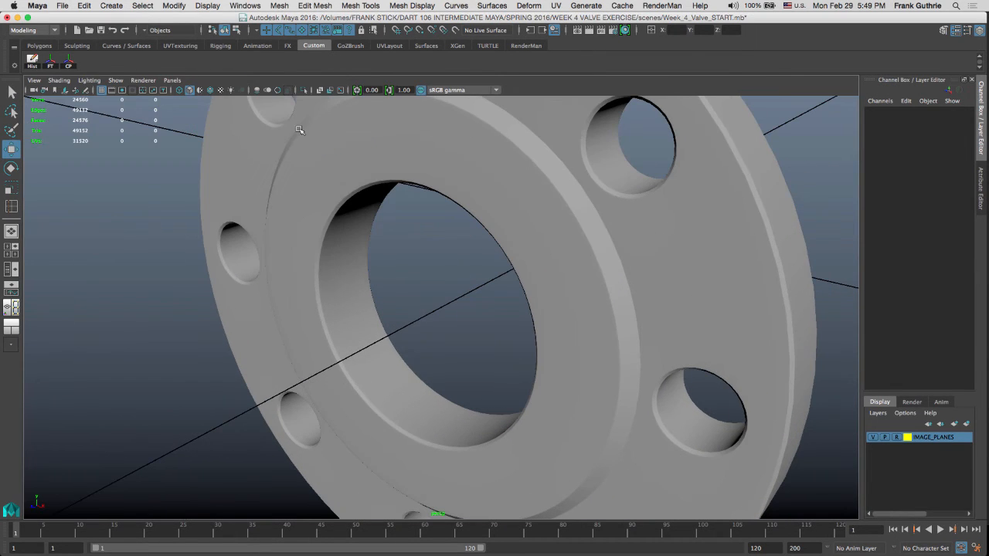
{"action": "scroll", "coordinate": [716, 229], "scroll_direction": "down", "scroll_amount": 6}
Step: Examine the smoothed flange's rim in perspective and enlarge the side view to compare its profile with the reference drawing
{"action": "key", "text": "space"}
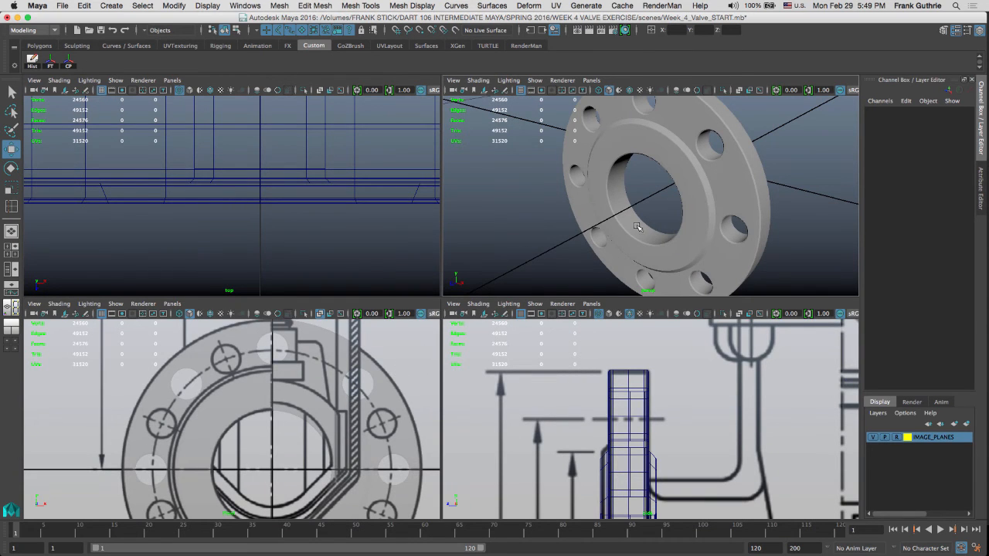
{"action": "key", "text": "space"}
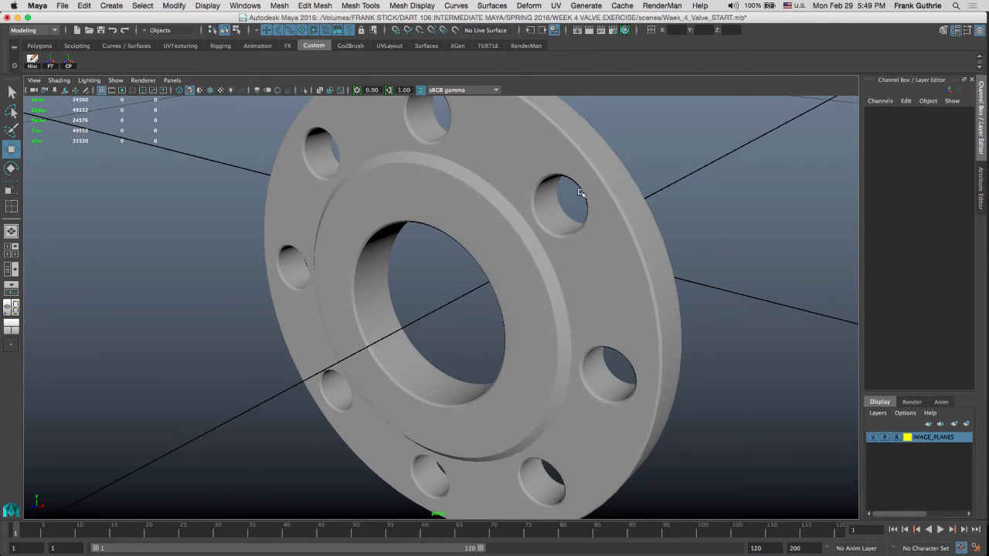
{"action": "left_click_drag", "start_coordinate": [627, 199], "coordinate": [532, 221], "text": "alt"}
{"action": "key", "text": "space"}
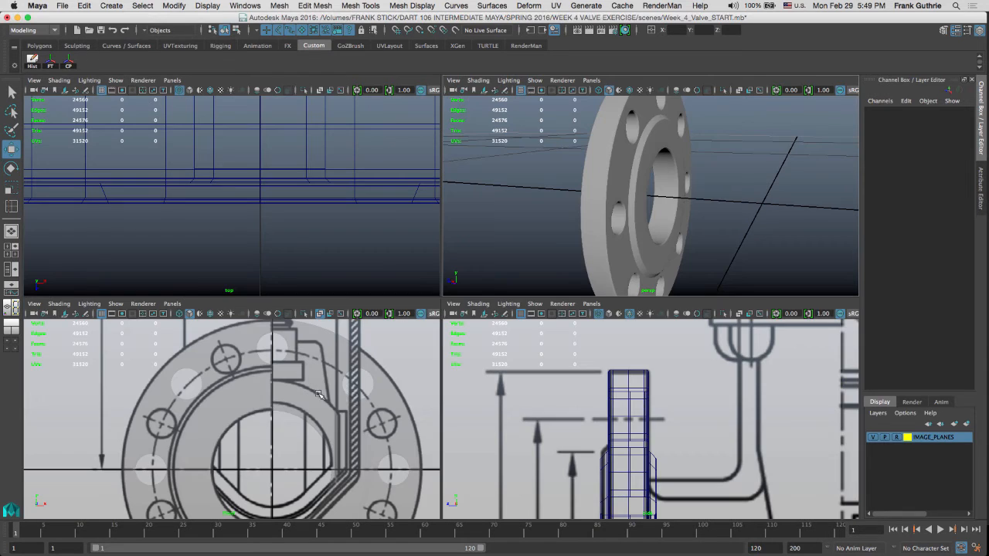
{"action": "key", "text": "space"}
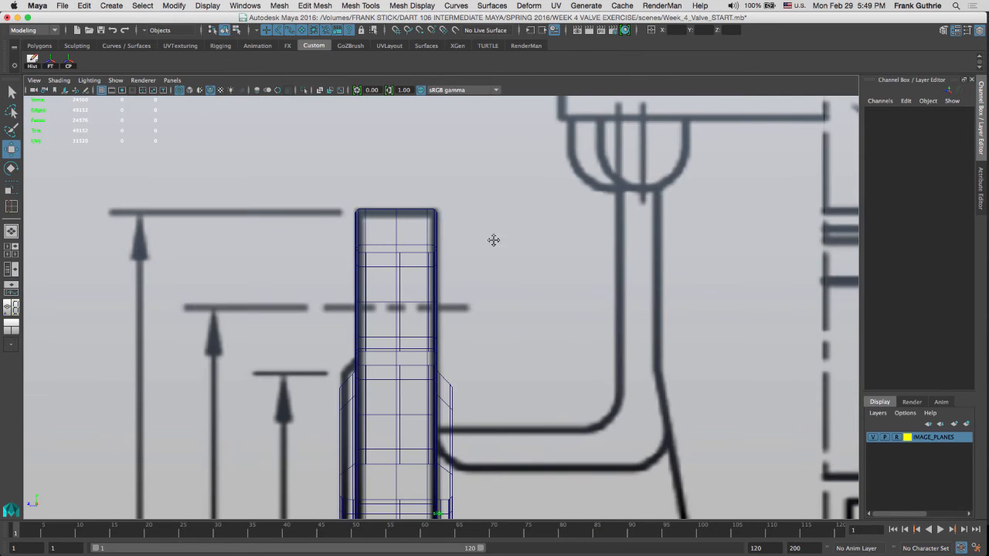
Step: Compare the flange's profile with the side reference, and in perspective select the edge loop encircling the centre bore on the raised face
{"action": "middle_click_drag", "start_coordinate": [494, 241], "coordinate": [495, 118], "text": "alt"}
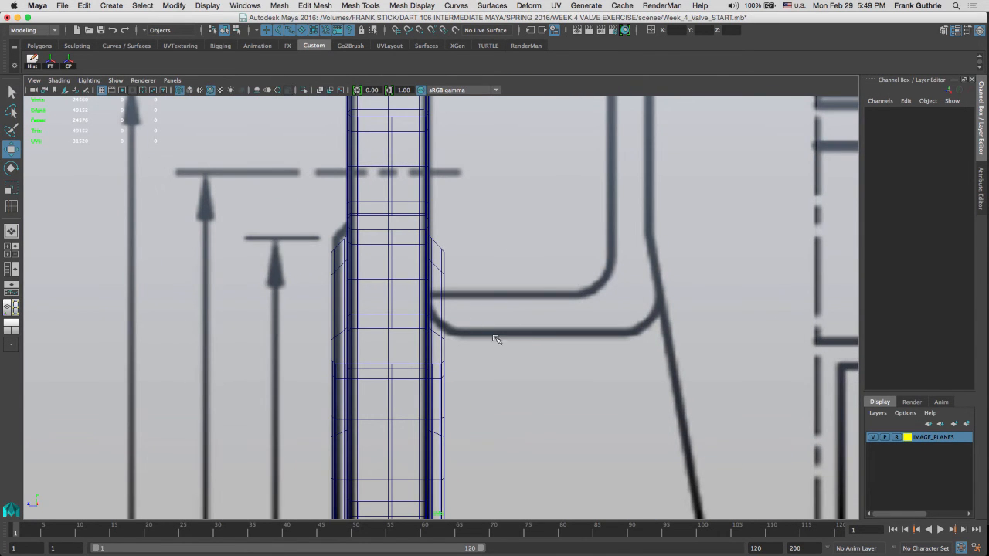
{"action": "key", "text": "space"}
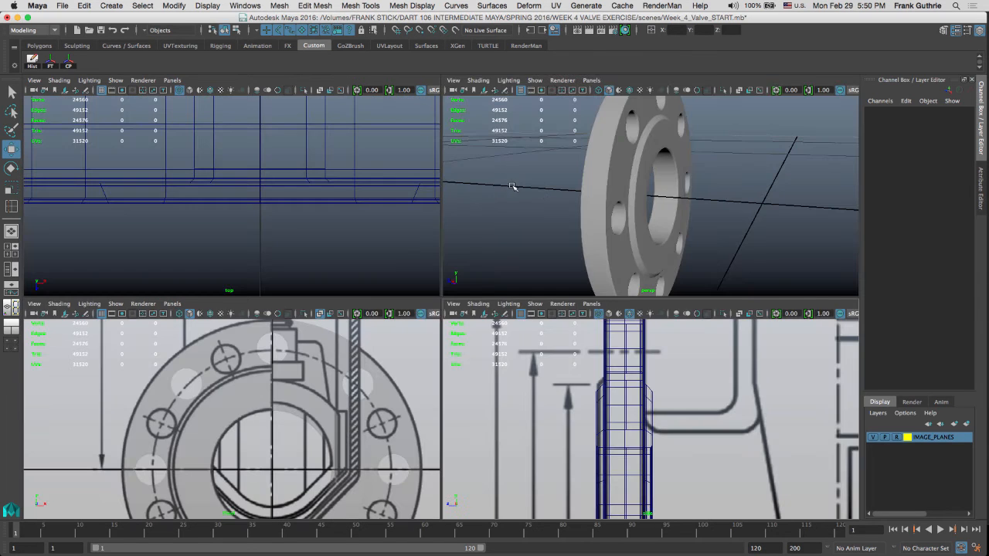
{"action": "key", "text": "space"}
{"action": "right_click_drag", "start_coordinate": [474, 205], "coordinate": [474, 180]}
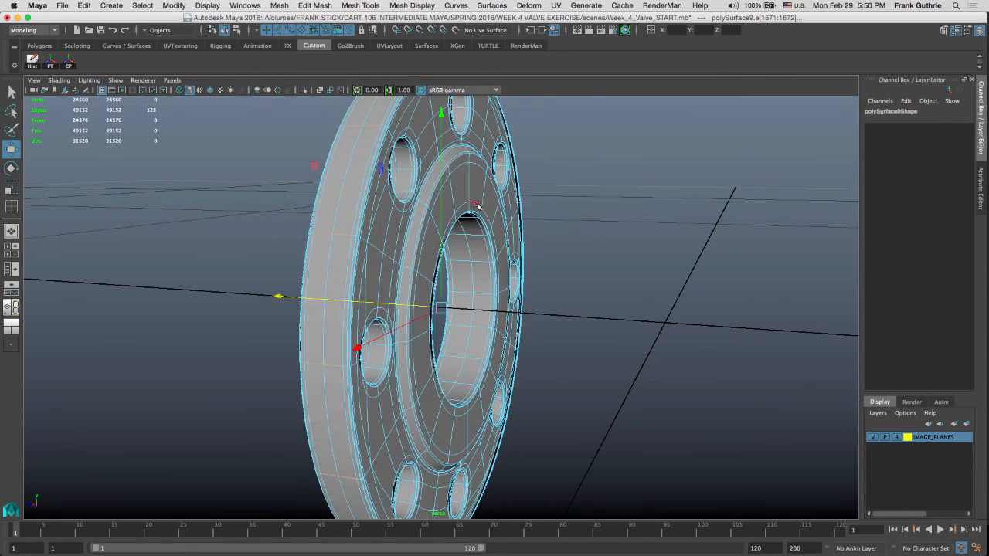
{"action": "key", "text": "q"}
{"action": "double_click", "coordinate": [473, 205]}
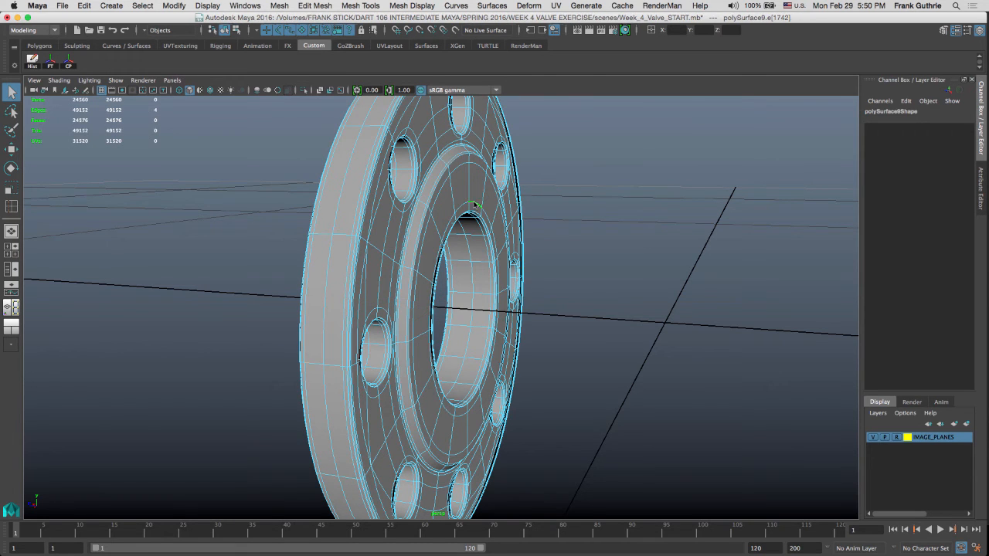
Step: Activate the Scale tool and examine the selected edge loop, the raised face and the bore edges up close
{"action": "key", "text": "space"}
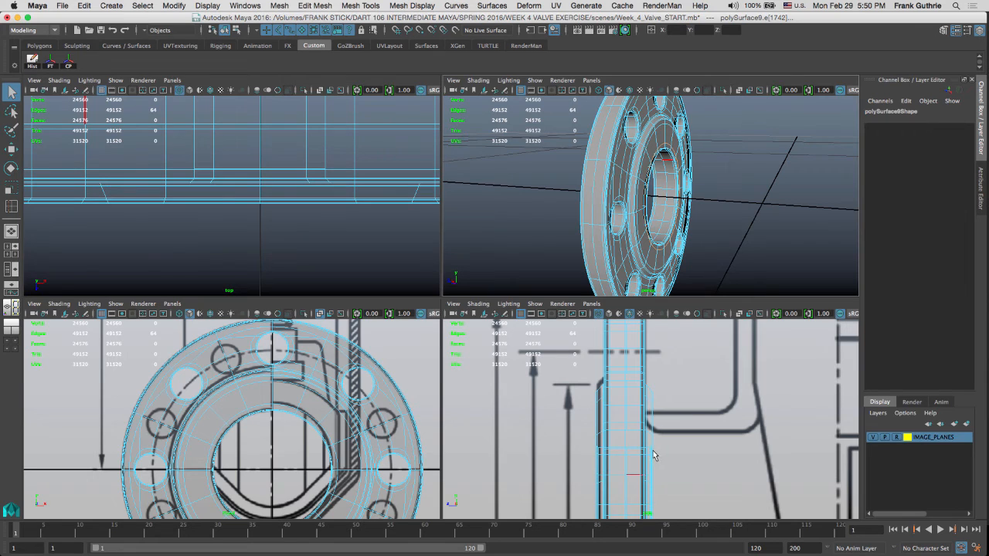
{"action": "key", "text": "r"}
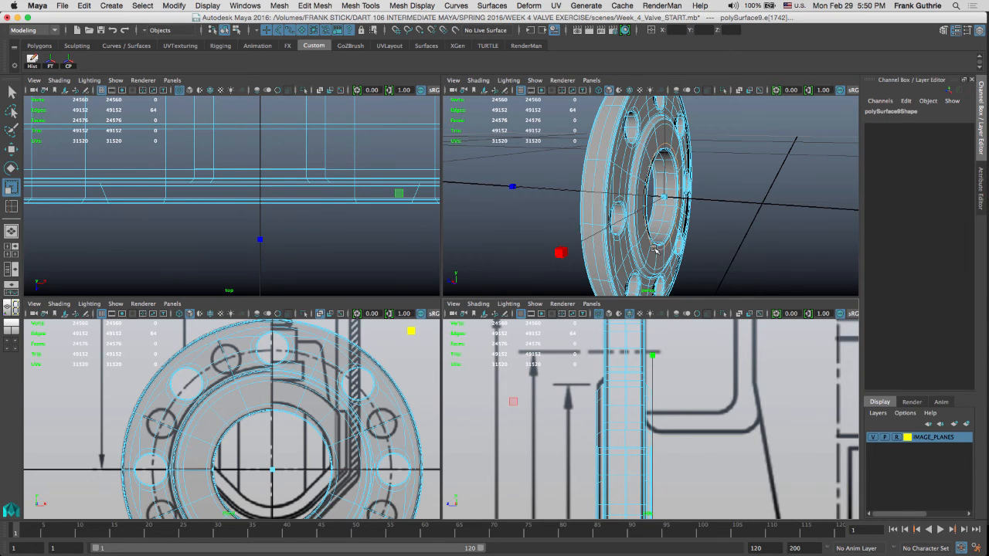
{"action": "key", "text": "space"}
{"action": "key", "text": "space"}
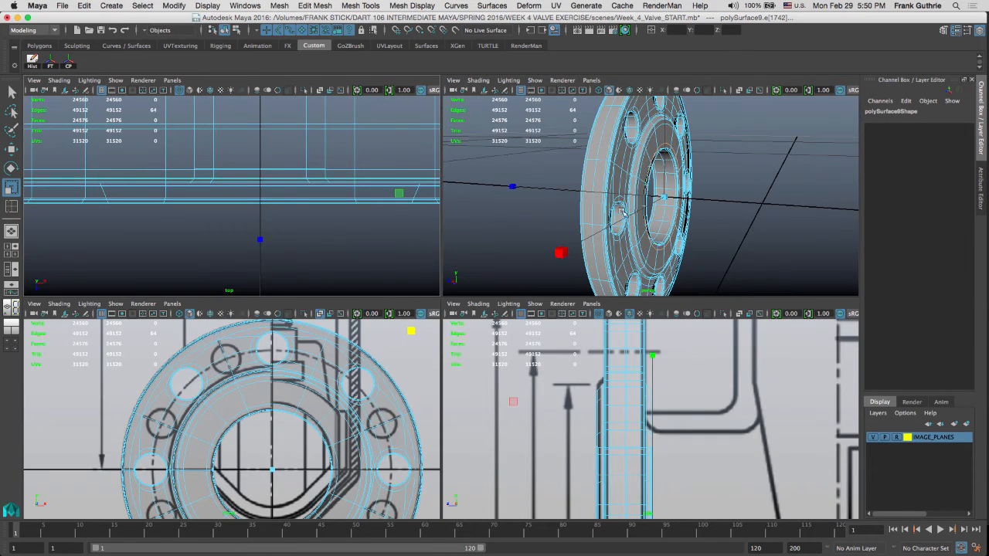
{"action": "key", "text": "space"}
{"action": "left_click_drag", "start_coordinate": [518, 239], "coordinate": [466, 214], "text": "alt"}
{"action": "right_click_drag", "start_coordinate": [466, 214], "coordinate": [544, 215], "text": "alt"}
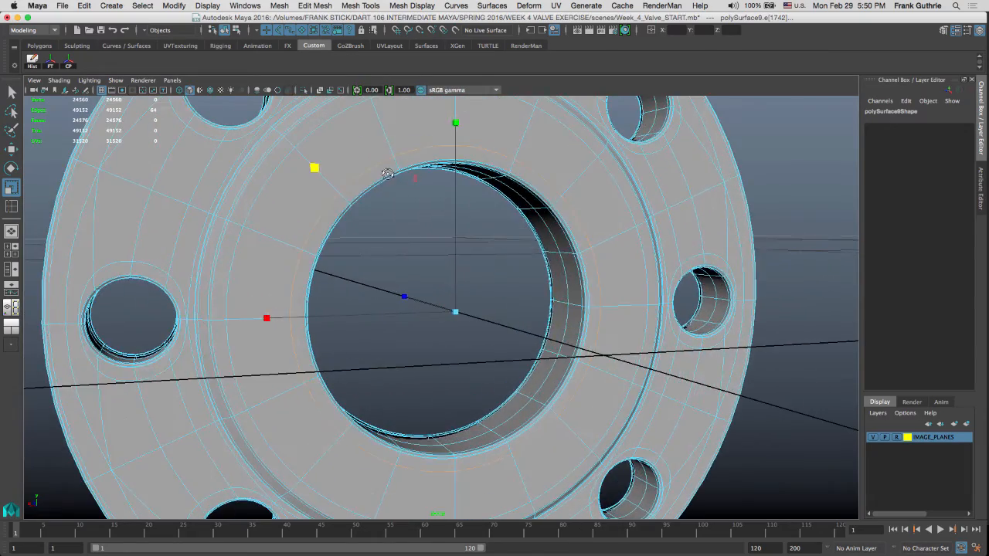
{"action": "left_click_drag", "start_coordinate": [387, 174], "coordinate": [402, 176], "text": "alt"}
{"action": "left_click_drag", "start_coordinate": [472, 223], "coordinate": [532, 267], "text": "alt"}
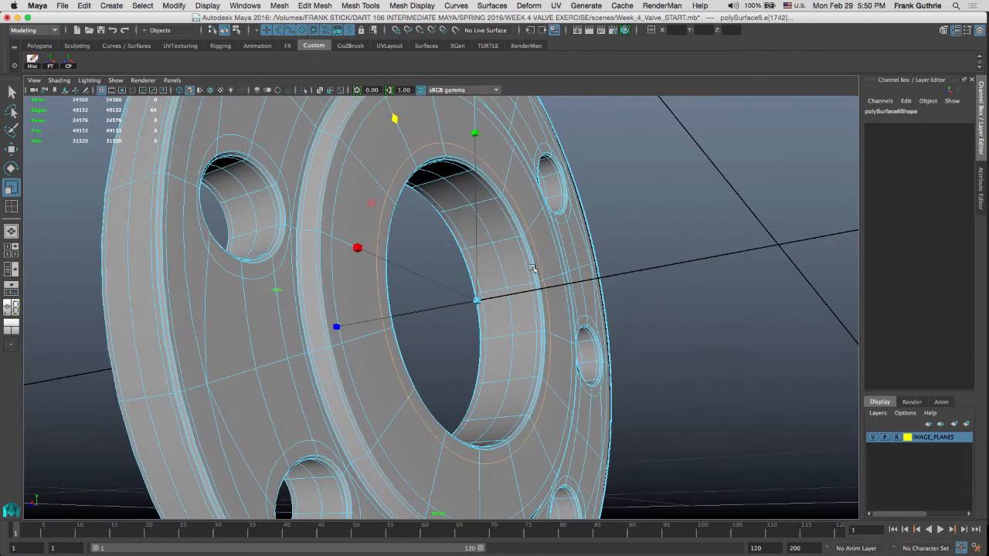
{"action": "left_click_drag", "start_coordinate": [532, 226], "coordinate": [430, 238], "text": "alt"}
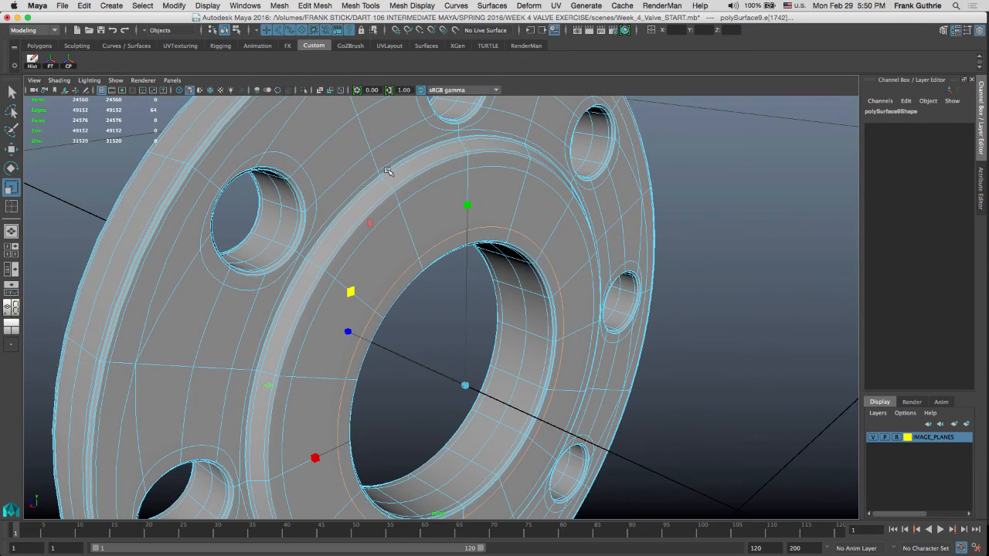
{"action": "middle_click_drag", "start_coordinate": [474, 162], "coordinate": [573, 143], "text": "alt"}
{"action": "scroll", "coordinate": [454, 190], "scroll_direction": "up", "scroll_amount": 5}
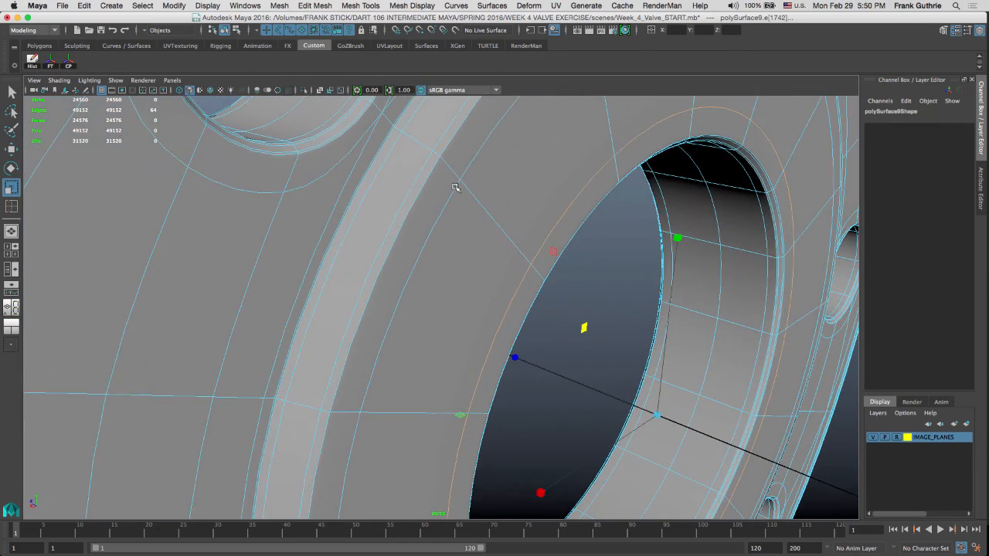
{"action": "left_click_drag", "start_coordinate": [388, 161], "coordinate": [310, 190], "text": "alt"}
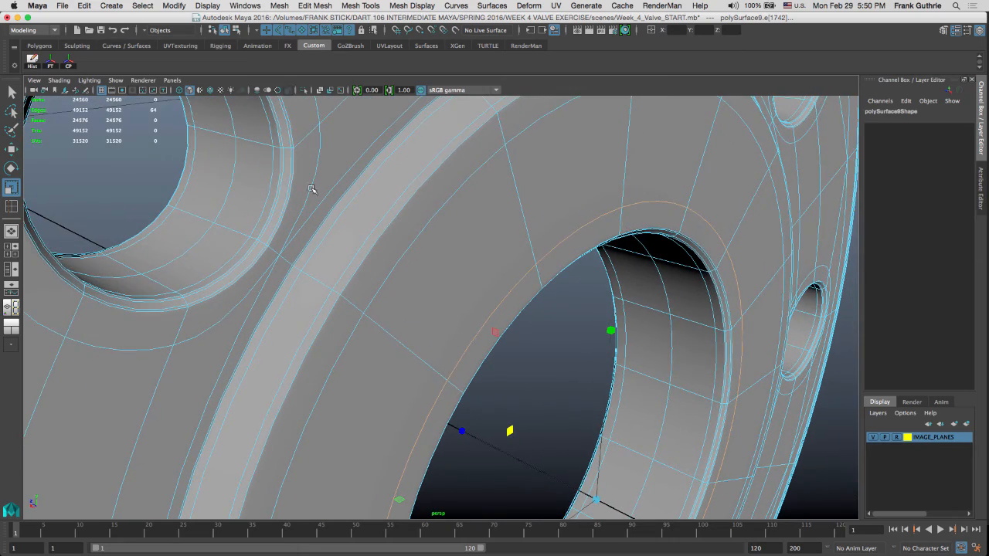
Step: Compare the raised face with the valve body profile in the side reference view and return to the perspective view
{"action": "key", "text": "space"}
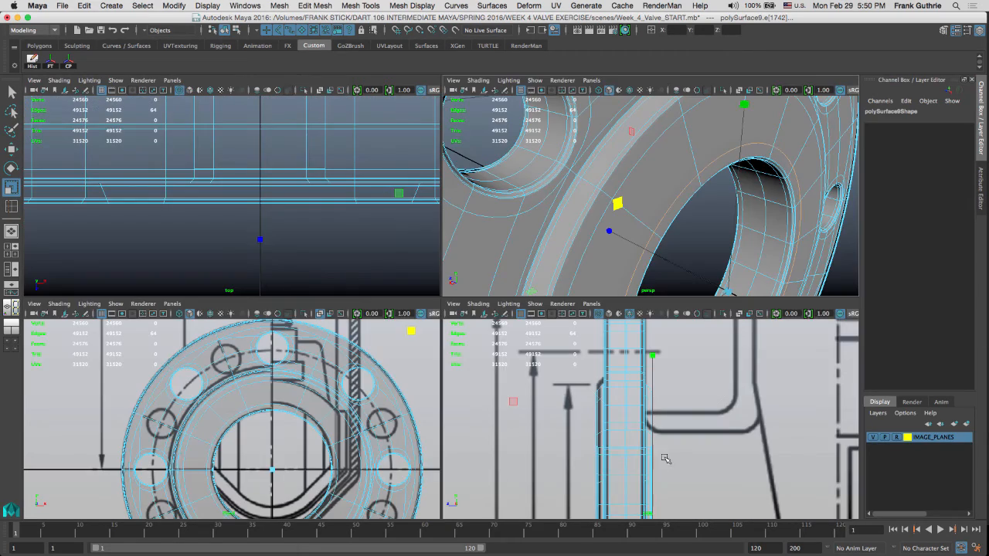
{"action": "key", "text": "space"}
{"action": "right_click_drag", "start_coordinate": [596, 317], "coordinate": [479, 289], "text": "alt"}
{"action": "key", "text": "space"}
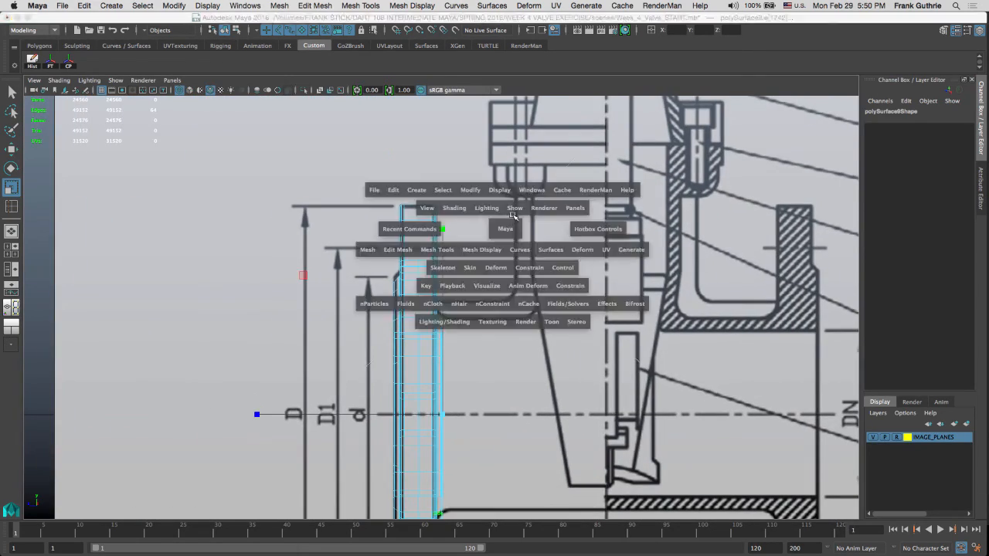
{"action": "key", "text": "space"}
{"action": "mouse_move", "coordinate": [581, 188]}
{"action": "left_mouse_down", "text": "alt"}
{"action": "mouse_move", "coordinate": [561, 259]}
{"action": "mouse_move", "coordinate": [574, 198]}
{"action": "left_mouse_up", "text": "alt"}
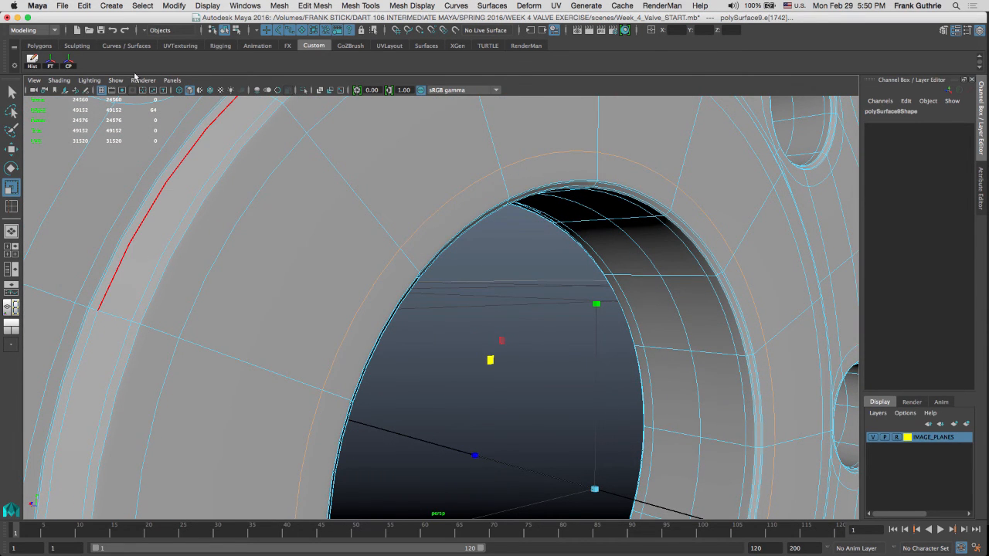
Step: Convert the selected edge loop around the bore to a face selection
{"action": "left_click", "coordinate": [112, 6]}
{"action": "mouse_move", "coordinate": [89, 6]}
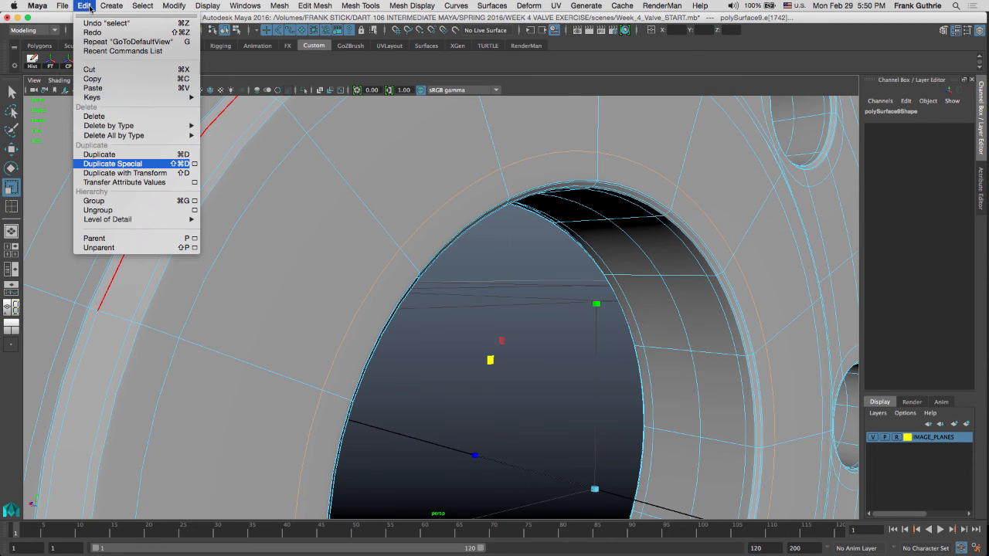
{"action": "mouse_move", "coordinate": [143, 7]}
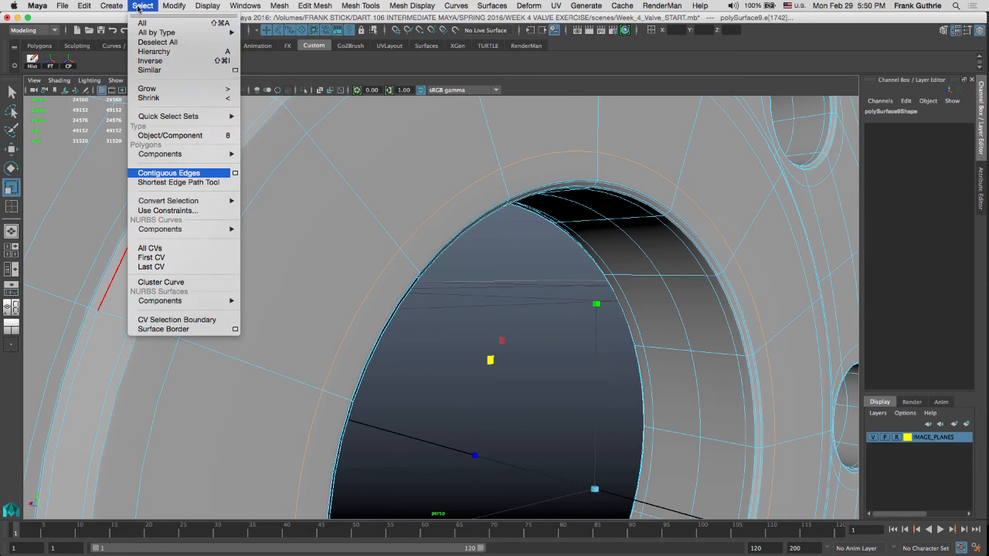
{"action": "mouse_move", "coordinate": [182, 202]}
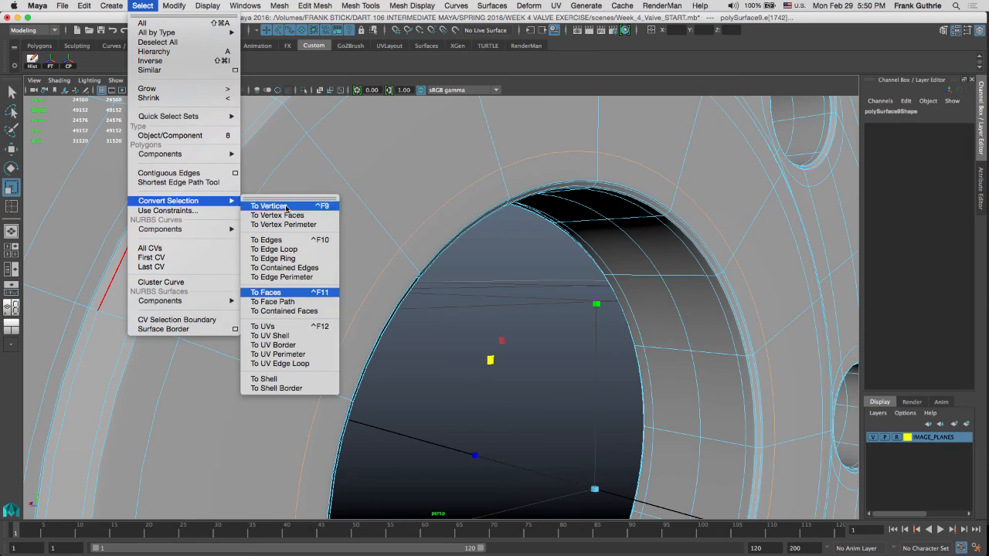
{"action": "left_click", "coordinate": [289, 295]}
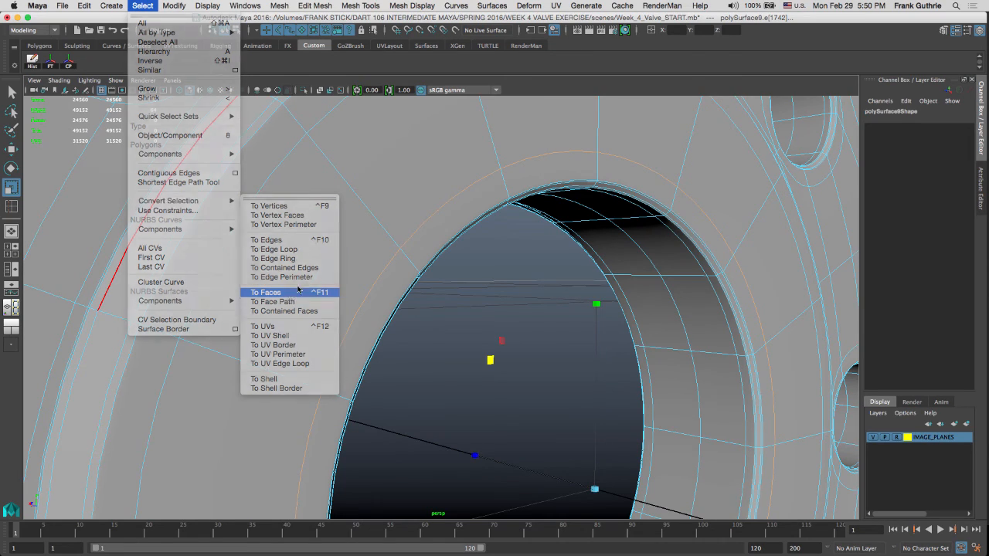
{"action": "left_click_drag", "start_coordinate": [589, 221], "coordinate": [533, 250], "text": "alt"}
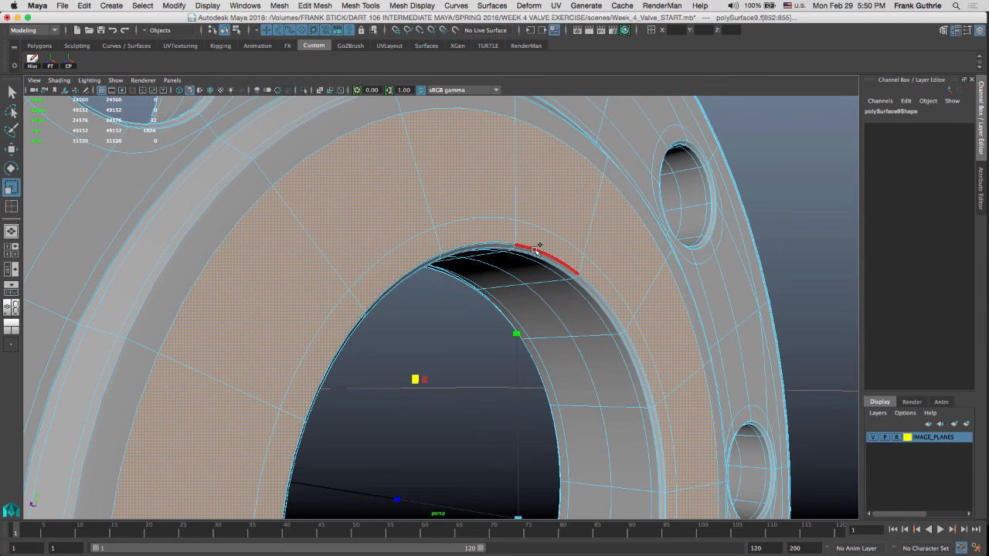
Step: Grow the face selection across the whole raised face and its sloped edge, and inward through the near half of the bore
{"action": "key", "text": "shift+period"}
{"action": "key", "text": "shift+period"}
{"action": "key", "text": "shift+period"}
{"action": "key", "text": "shift+period"}
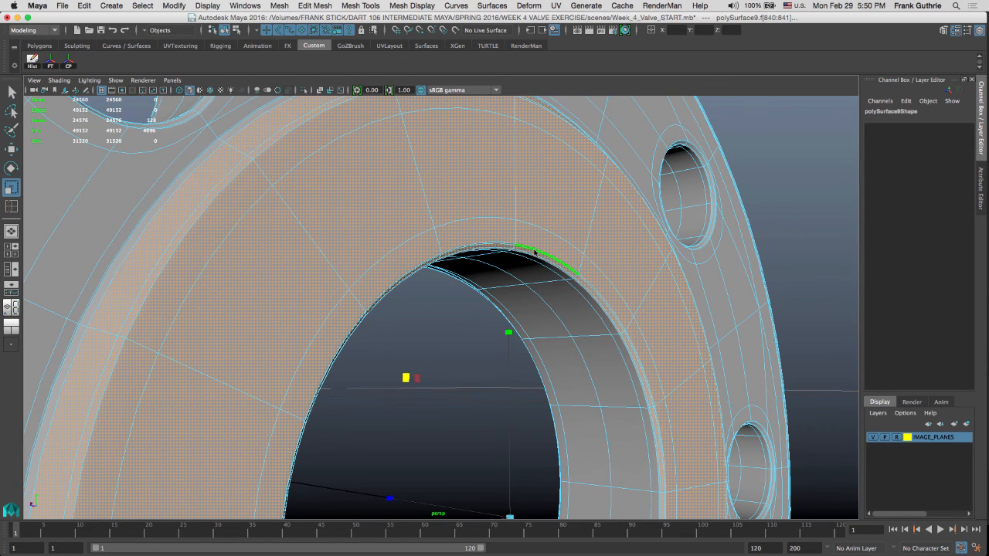
{"action": "key", "text": "shift+period"}
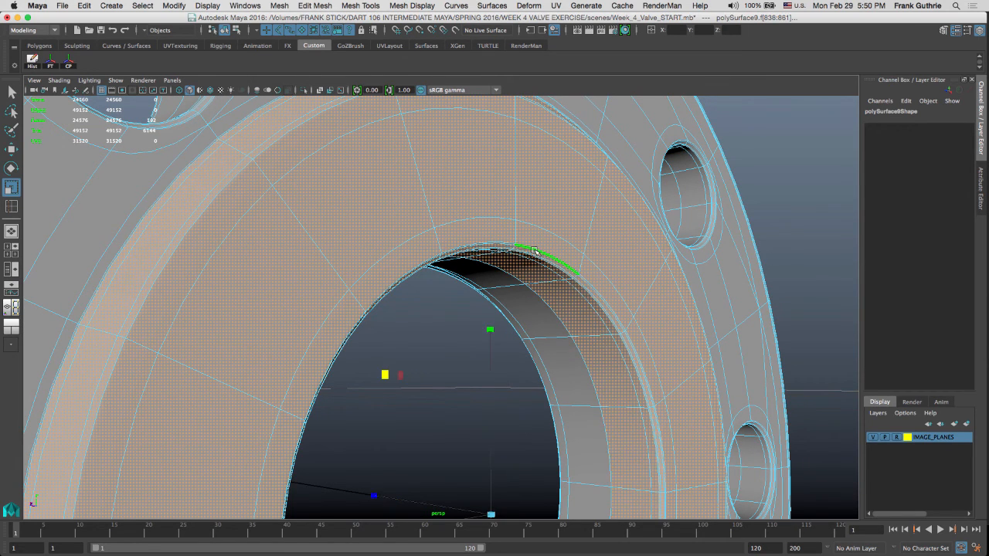
Step: Delete the selected faces of the raised face, its sloped edge and the near half of the bore
{"action": "left_click_drag", "start_coordinate": [634, 214], "coordinate": [455, 177], "text": "alt"}
{"action": "right_click_drag", "start_coordinate": [454, 176], "coordinate": [715, 192], "text": "alt"}
{"action": "middle_click_drag", "start_coordinate": [685, 190], "coordinate": [455, 93], "text": "alt"}
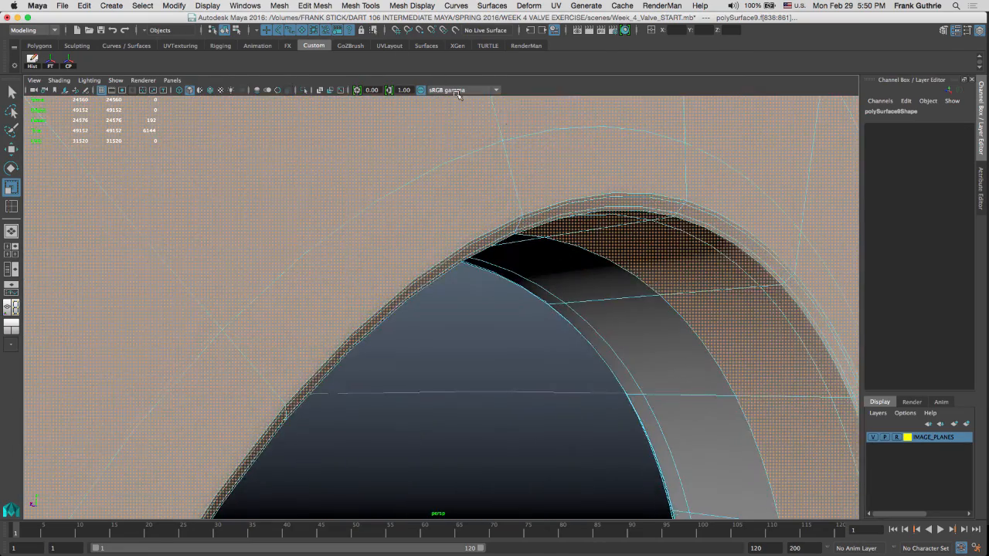
{"action": "left_click_drag", "start_coordinate": [684, 193], "coordinate": [607, 190], "text": "alt"}
{"action": "key", "text": "Delete"}
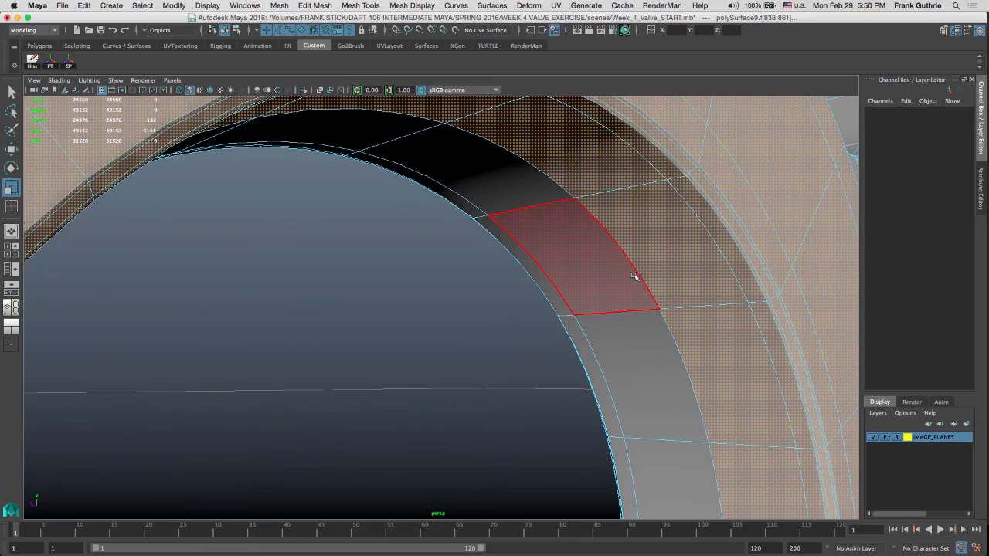
{"action": "left_click_drag", "start_coordinate": [740, 287], "coordinate": [470, 214], "text": "alt"}
{"action": "left_click", "coordinate": [469, 214]}
{"action": "key", "text": "ctrl+z"}
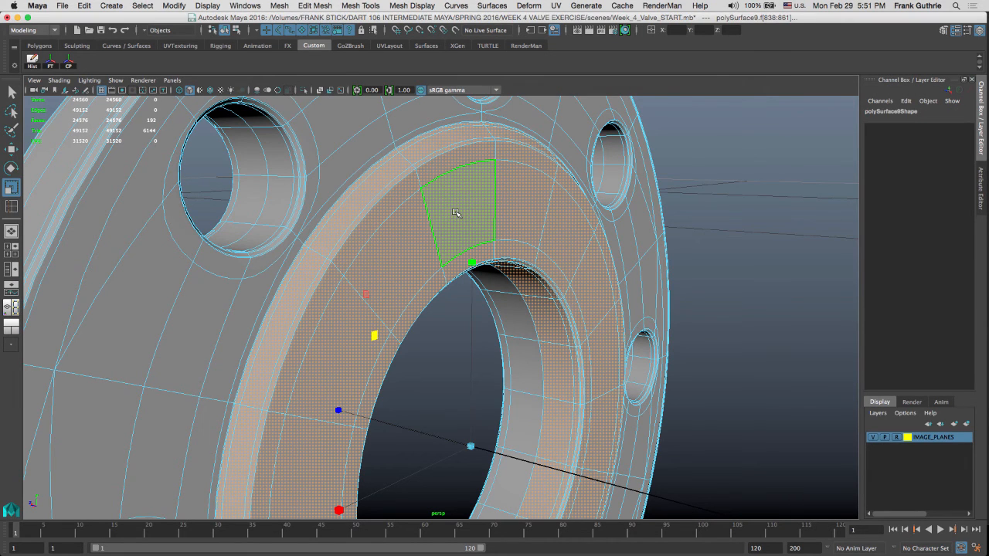
{"action": "key", "text": "Delete"}
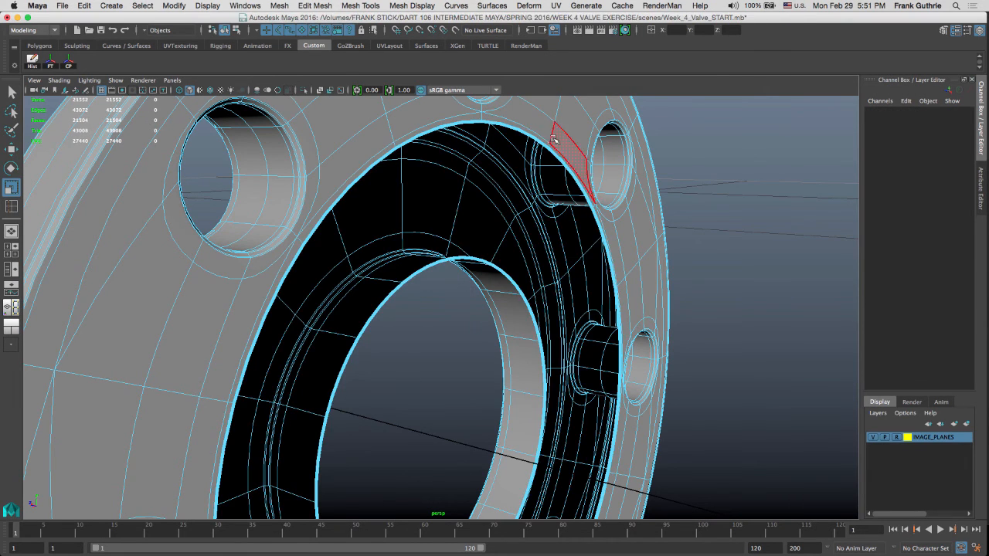
Step: Select the outer border edge loop of the opening left in the flange's face
{"action": "left_click_drag", "start_coordinate": [632, 288], "coordinate": [595, 272], "text": "alt"}
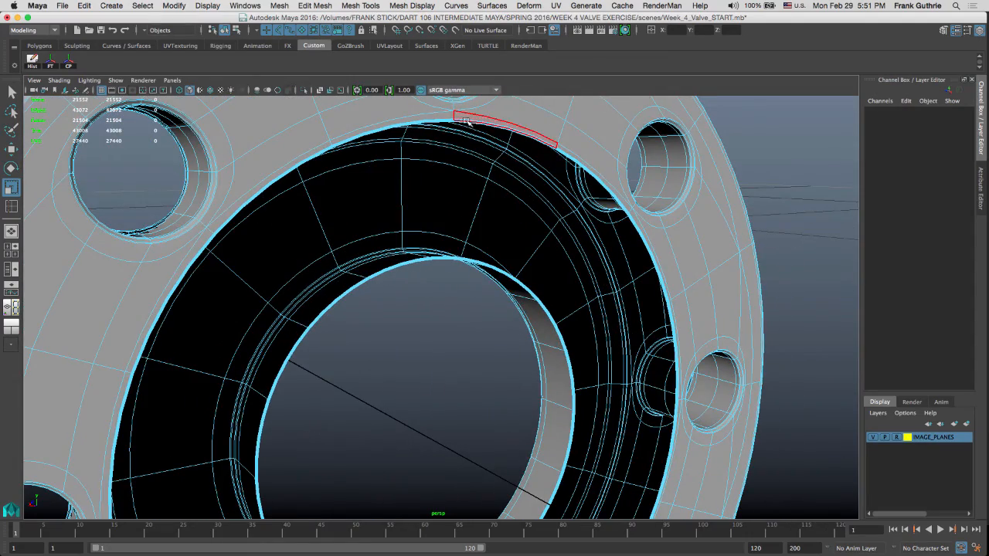
{"action": "right_click_drag", "start_coordinate": [242, 209], "coordinate": [242, 182]}
{"action": "double_click", "coordinate": [265, 187]}
{"action": "left_click_drag", "start_coordinate": [267, 188], "coordinate": [360, 128], "text": "alt"}
{"action": "middle_click_drag", "start_coordinate": [374, 126], "coordinate": [326, 214], "text": "alt"}
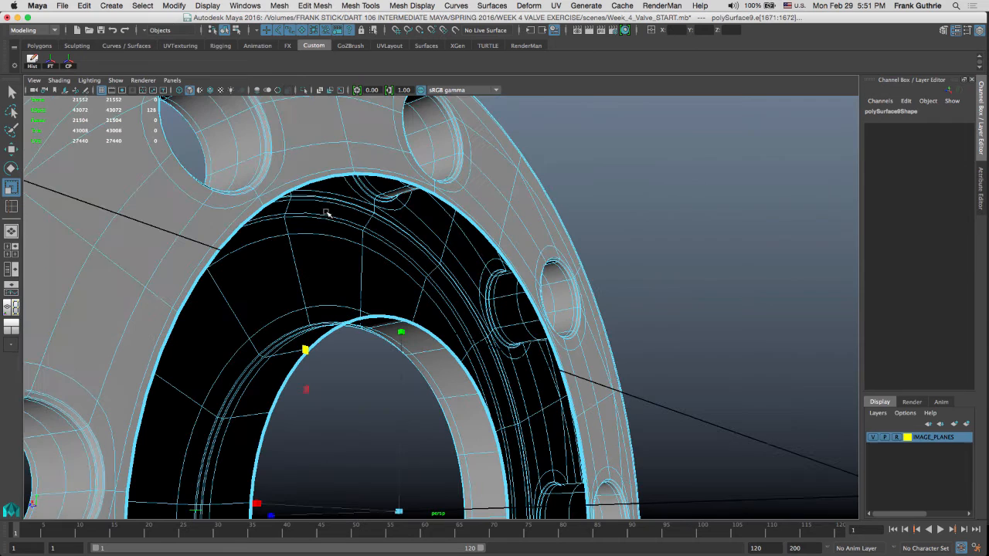
{"action": "double_click", "coordinate": [468, 220]}
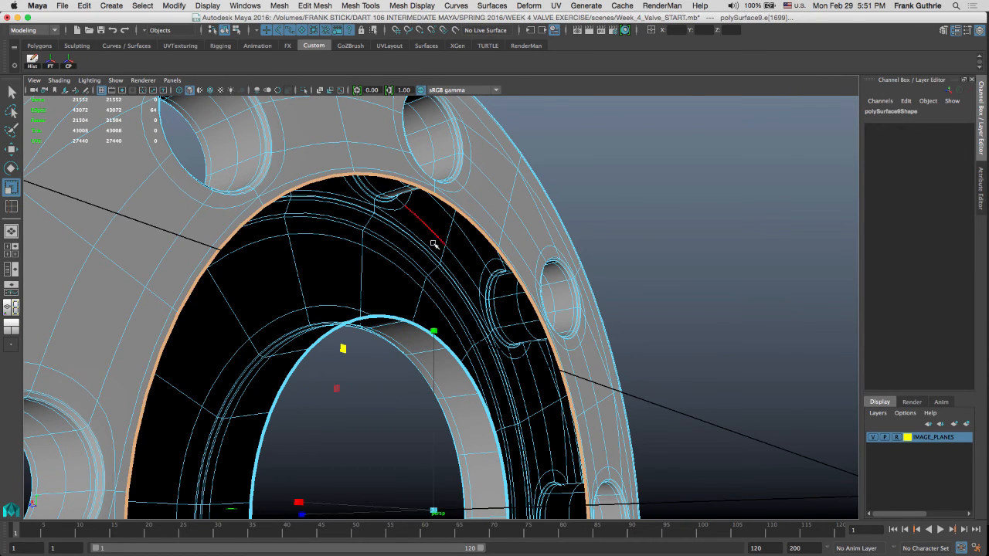
Step: Extrude the selected outer border edge loop of the opening in the flange's face
{"action": "right_click", "coordinate": [572, 272], "text": "shift"}
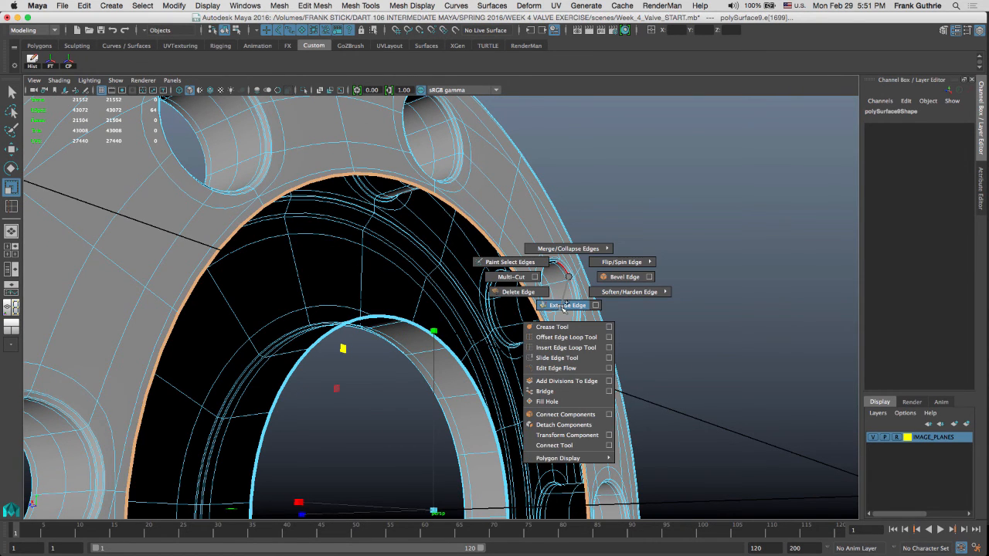
{"action": "right_click_drag", "start_coordinate": [563, 308], "coordinate": [563, 309], "text": "shift"}
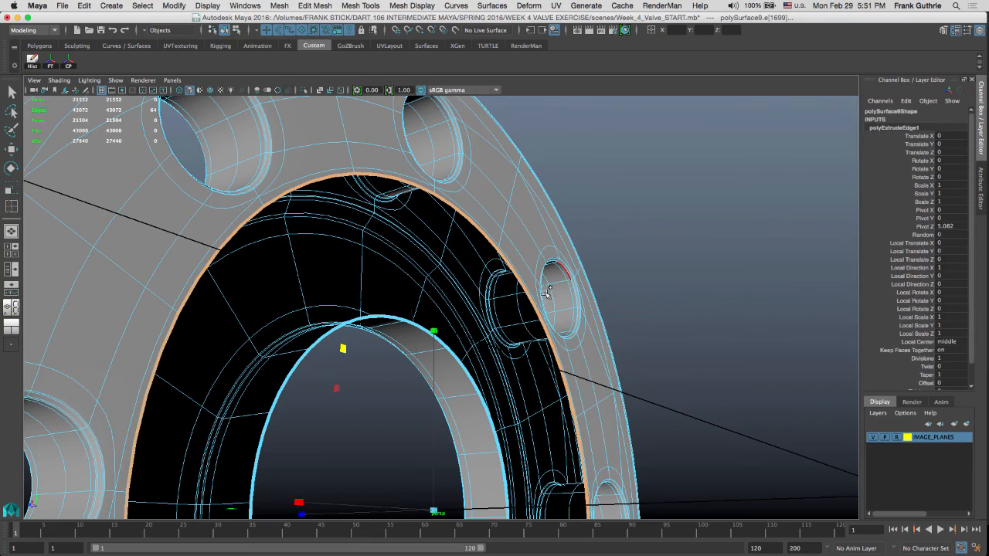
{"action": "left_click_drag", "start_coordinate": [422, 222], "coordinate": [446, 233], "text": "alt"}
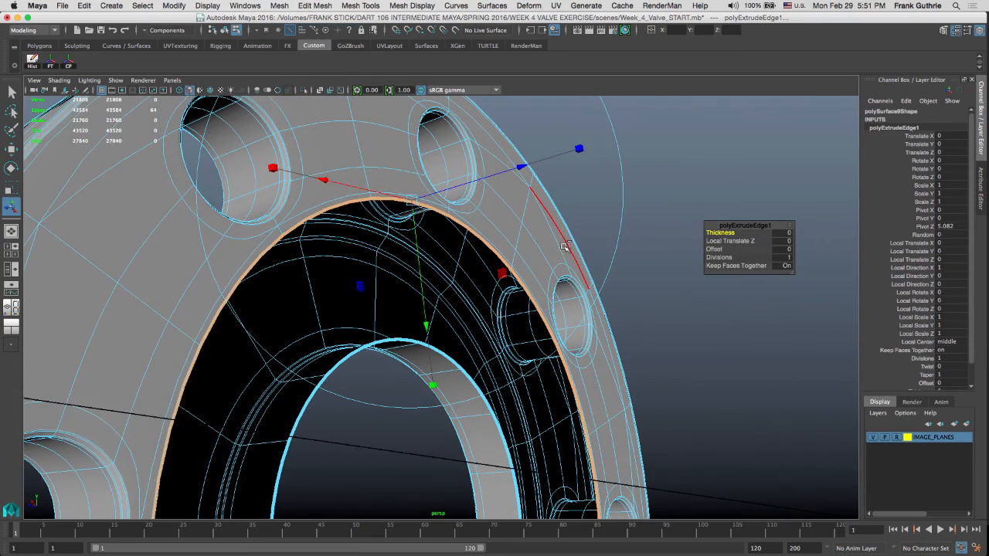
{"action": "right_click_drag", "start_coordinate": [561, 248], "coordinate": [397, 219], "text": "alt"}
{"action": "left_click_drag", "start_coordinate": [397, 219], "coordinate": [530, 201], "text": "alt"}
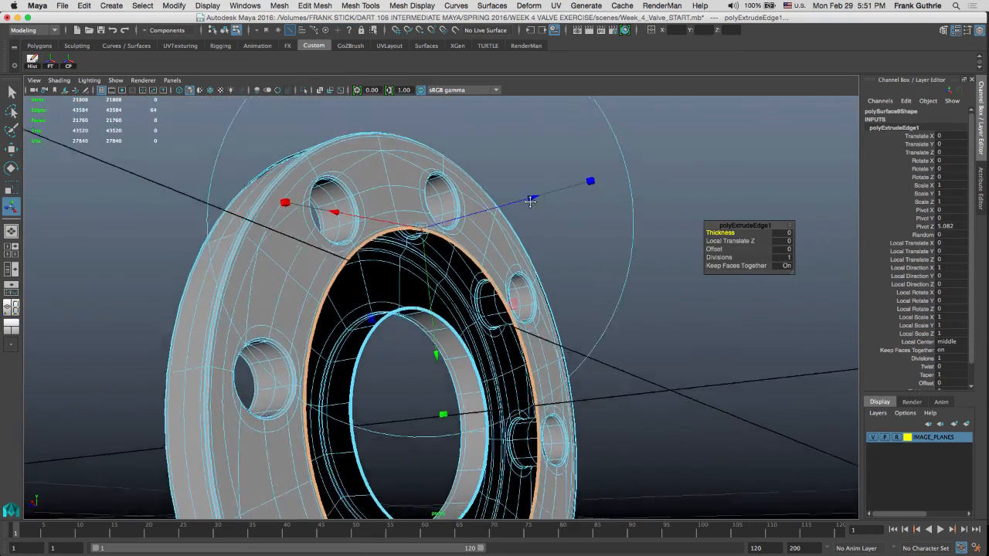
{"action": "middle_click_drag", "start_coordinate": [530, 201], "coordinate": [444, 336], "text": "alt"}
{"action": "key", "text": "minus"}
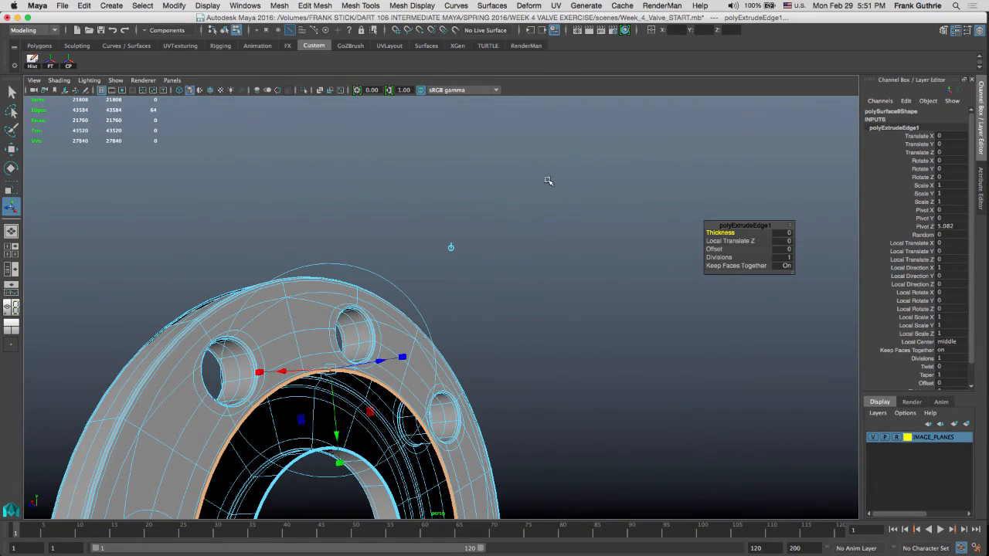
{"action": "left_click_drag", "start_coordinate": [517, 235], "coordinate": [565, 186], "text": "alt"}
{"action": "key", "text": "space"}
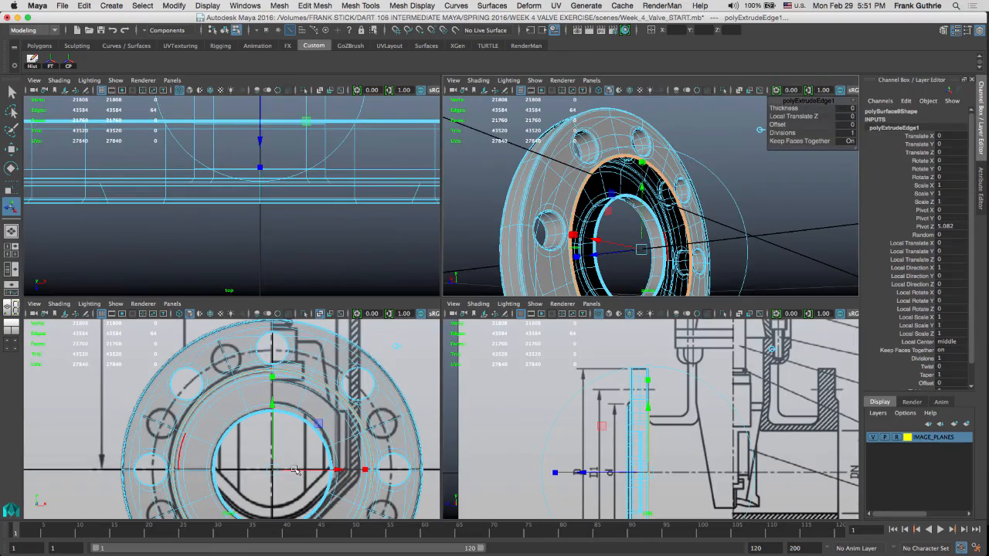
{"action": "key", "text": "space"}
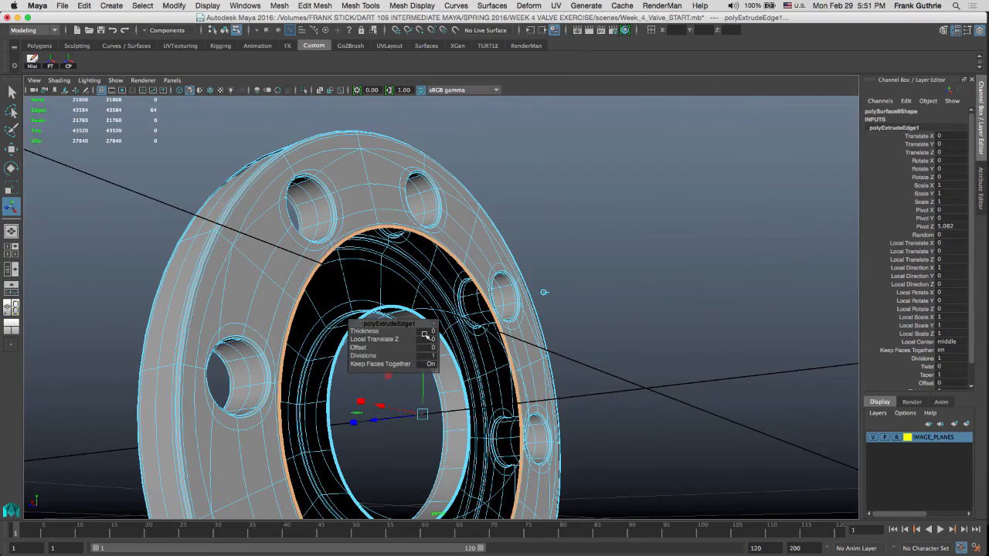
Step: Scale the extruded edge loop inward uniformly until it matches the neck's outer profile in the side reference drawing
{"action": "left_click_drag", "start_coordinate": [462, 331], "coordinate": [620, 237], "text": "alt"}
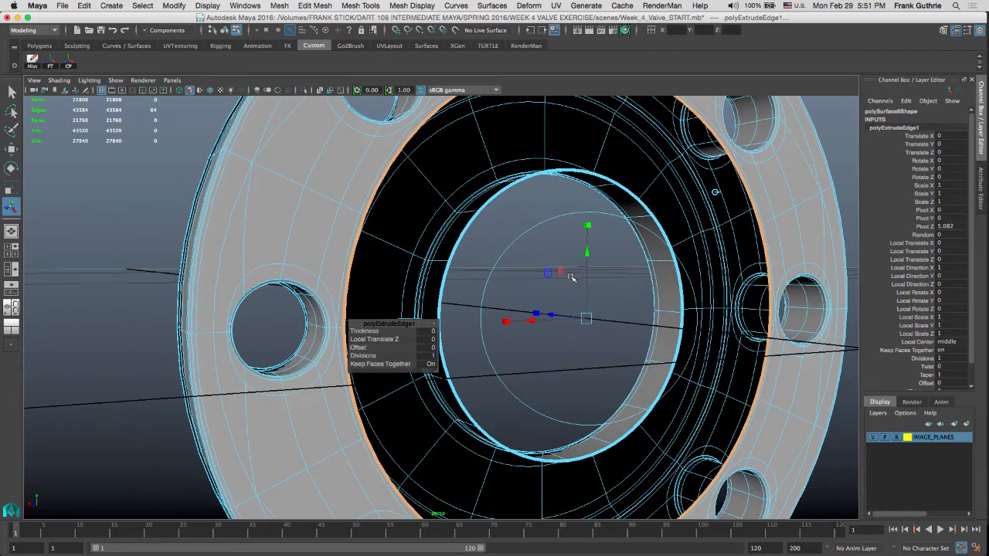
{"action": "left_click_drag", "start_coordinate": [548, 272], "coordinate": [581, 276]}
{"action": "key", "text": "ctrl+z"}
{"action": "key", "text": "r"}
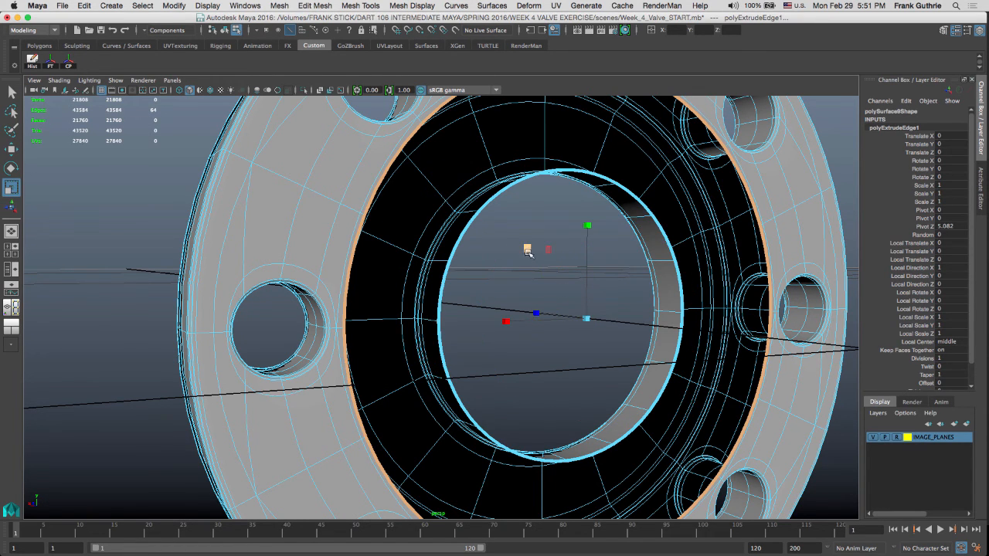
{"action": "left_click_drag", "start_coordinate": [529, 248], "coordinate": [533, 256]}
{"action": "key", "text": "space"}
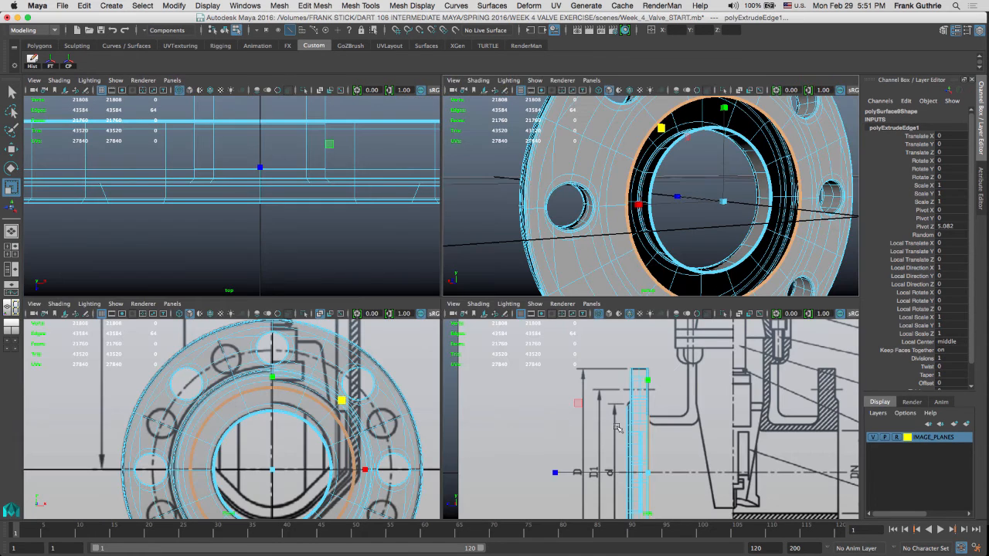
{"action": "key", "text": "space"}
{"action": "scroll", "coordinate": [408, 288], "scroll_direction": "up", "scroll_amount": 5}
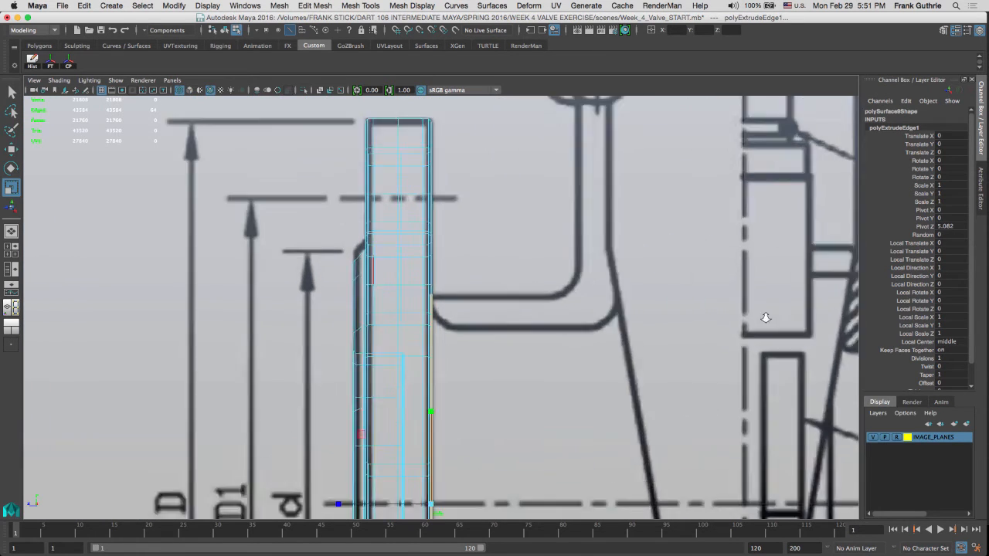
{"action": "middle_click_drag", "start_coordinate": [445, 245], "coordinate": [479, 258]}
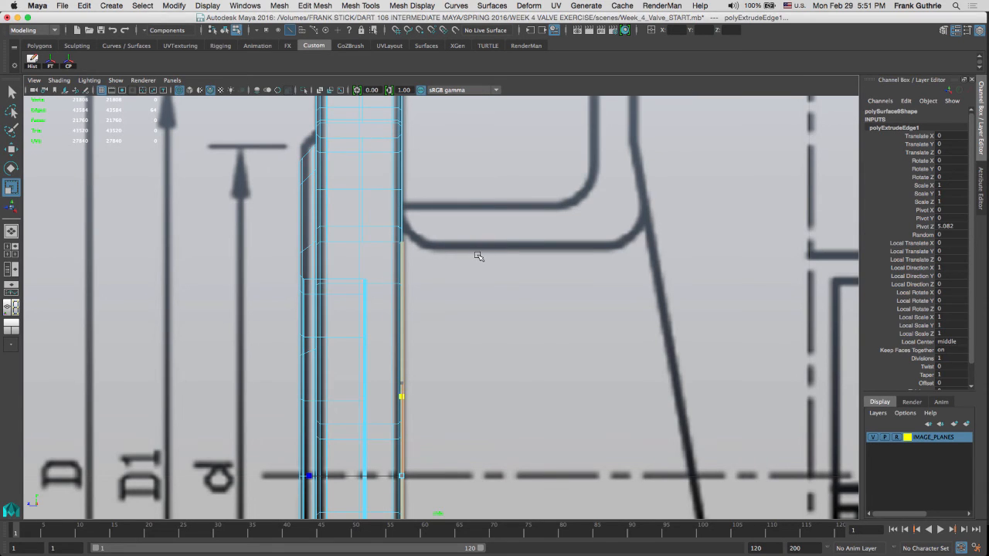
Step: Extrude the scaled border loop again and move it along the valve axis away from the flange to form the neck
{"action": "middle_click_drag", "start_coordinate": [478, 253], "coordinate": [483, 191], "text": "alt"}
{"action": "right_click_drag", "start_coordinate": [474, 204], "coordinate": [413, 194], "text": "alt"}
{"action": "key", "text": "ctrl+e"}
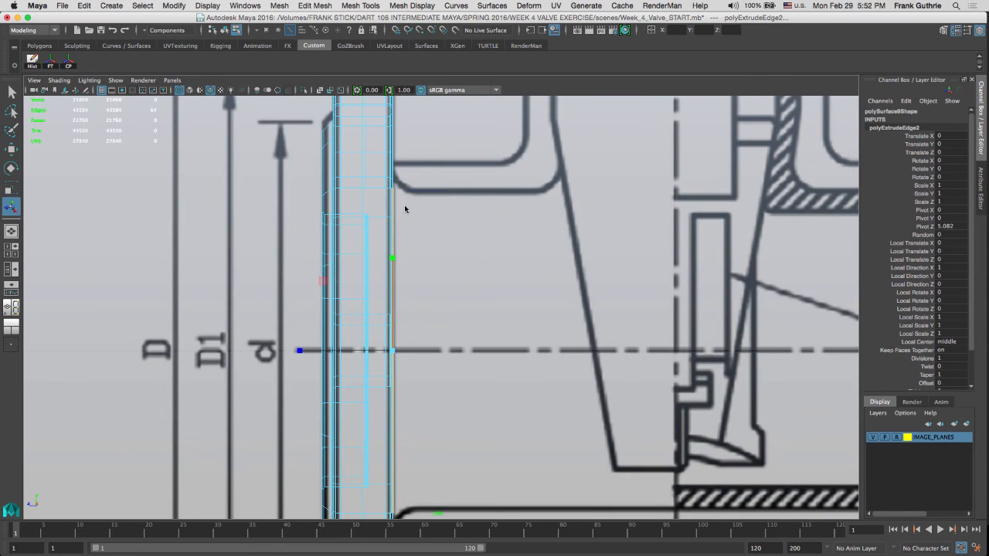
{"action": "key", "text": "w"}
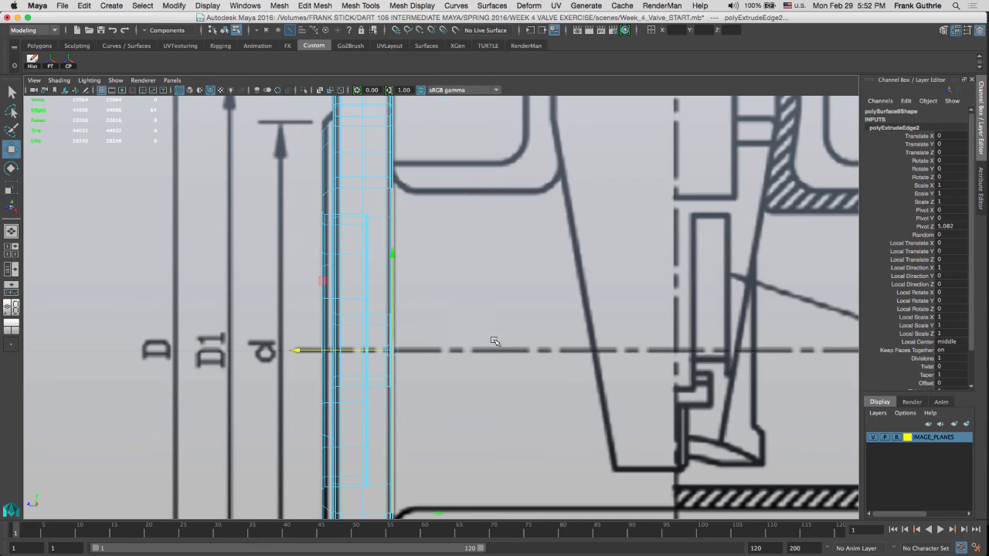
{"action": "left_click_drag", "start_coordinate": [298, 351], "coordinate": [457, 348]}
{"action": "scroll", "coordinate": [550, 283], "scroll_direction": "up", "scroll_amount": 2}
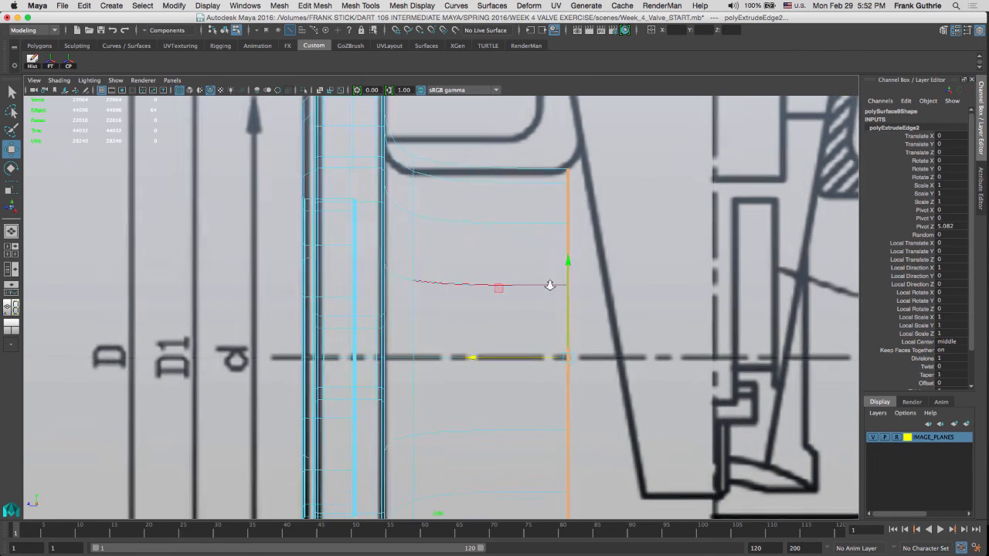
Step: Turn off the smooth mesh preview and align the neck's end border with the start of the tapered body in the side drawing
{"action": "key", "text": "1"}
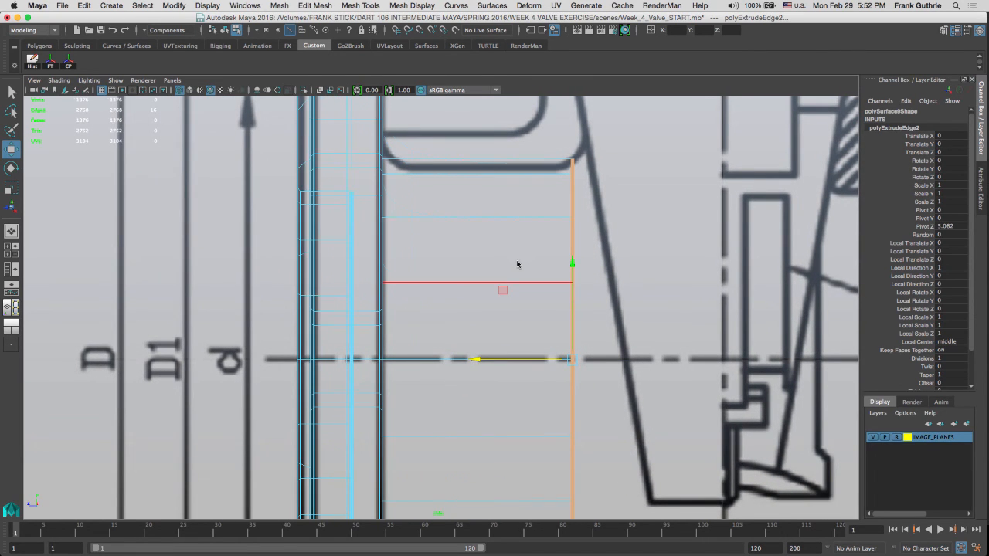
{"action": "left_click_drag", "start_coordinate": [477, 361], "coordinate": [497, 365]}
{"action": "scroll", "coordinate": [519, 288], "scroll_direction": "down", "scroll_amount": 5}
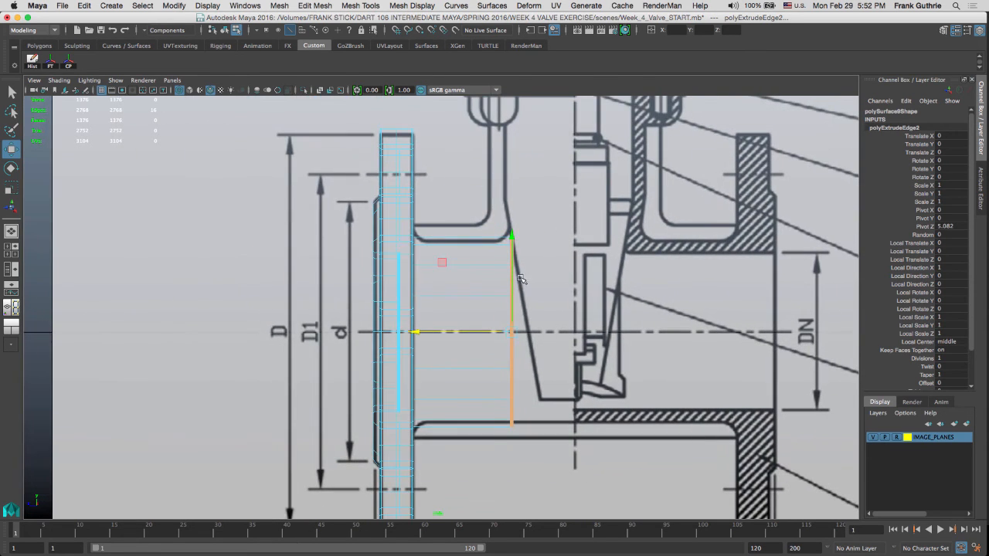
Step: Examine the corner where the neck meets the flange and compare it with the rounded corner in the side reference drawing
{"action": "key", "text": "space"}
{"action": "key", "text": "space"}
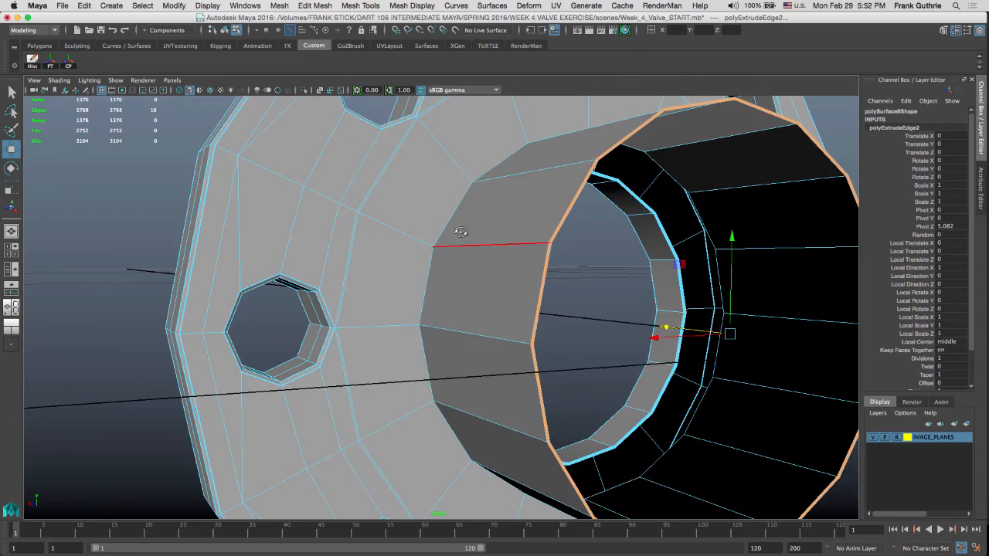
{"action": "middle_click_drag", "start_coordinate": [495, 240], "coordinate": [491, 237], "text": "alt"}
{"action": "left_click_drag", "start_coordinate": [490, 238], "coordinate": [329, 379], "text": "alt"}
{"action": "scroll", "coordinate": [414, 259], "scroll_direction": "up", "scroll_amount": 5}
{"action": "scroll", "coordinate": [538, 250], "scroll_direction": "up", "scroll_amount": 5}
{"action": "left_click_drag", "start_coordinate": [377, 245], "coordinate": [317, 338], "text": "alt"}
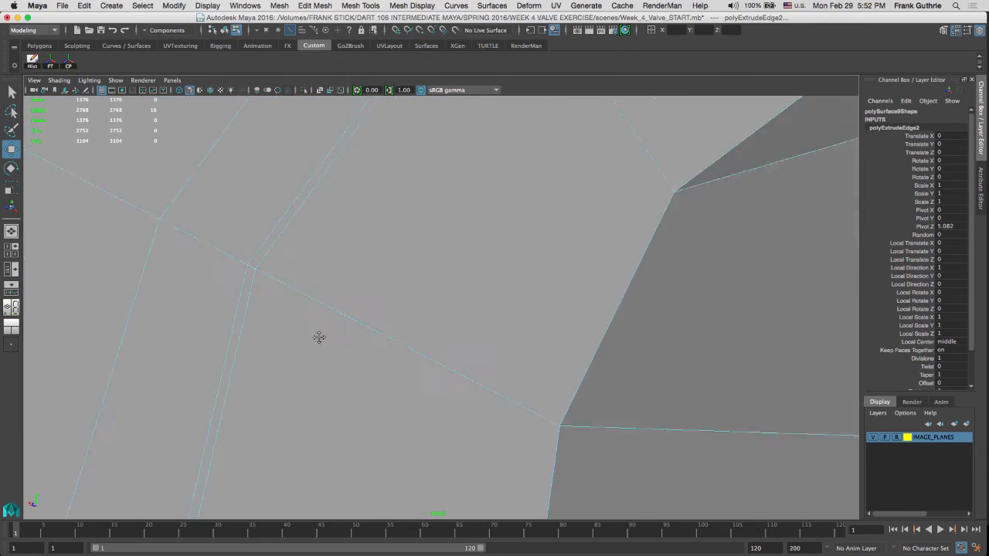
{"action": "middle_click_drag", "start_coordinate": [317, 338], "coordinate": [364, 257], "text": "alt"}
{"action": "scroll", "coordinate": [341, 270], "scroll_direction": "down", "scroll_amount": 4}
{"action": "left_click_drag", "start_coordinate": [446, 227], "coordinate": [400, 205], "text": "alt"}
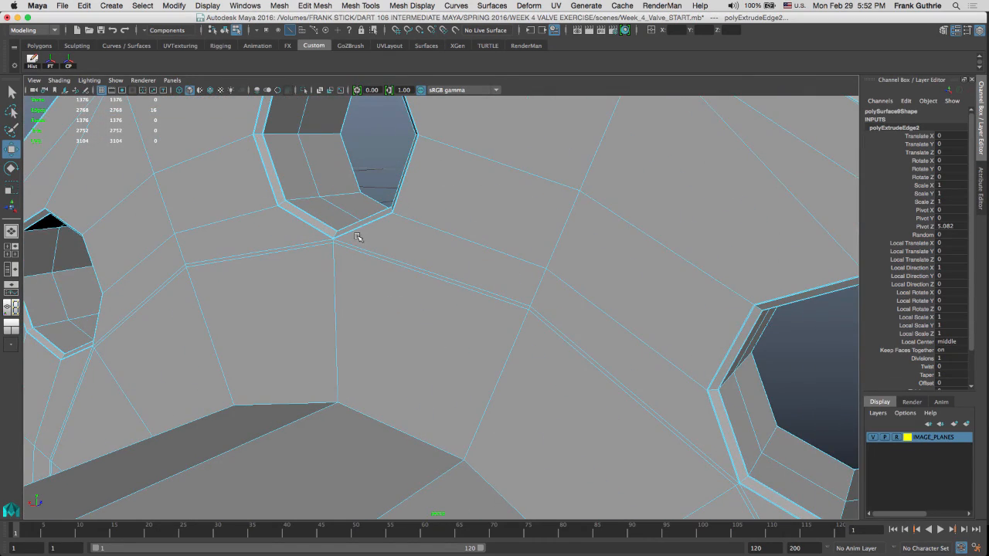
{"action": "left_click_drag", "start_coordinate": [372, 276], "coordinate": [357, 343], "text": "alt"}
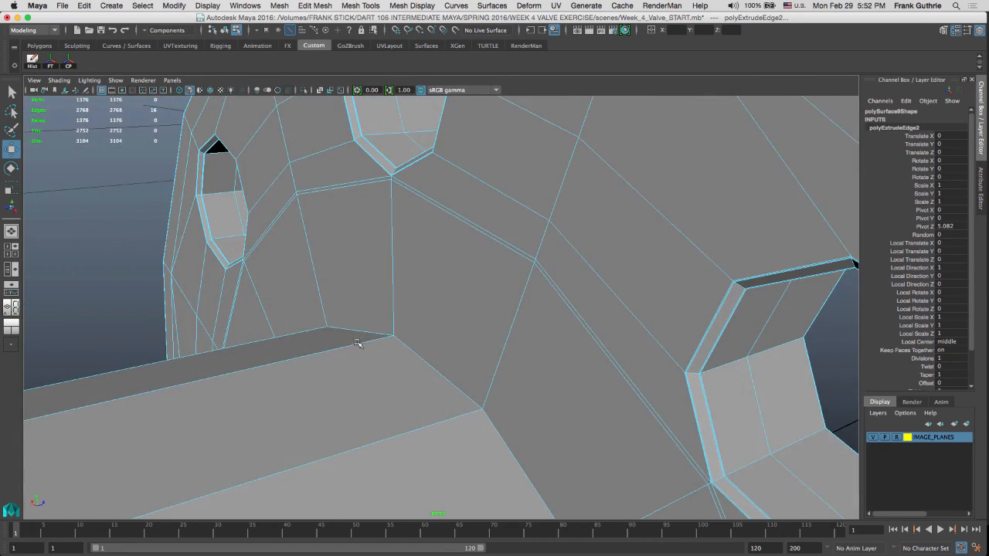
{"action": "key", "text": "space"}
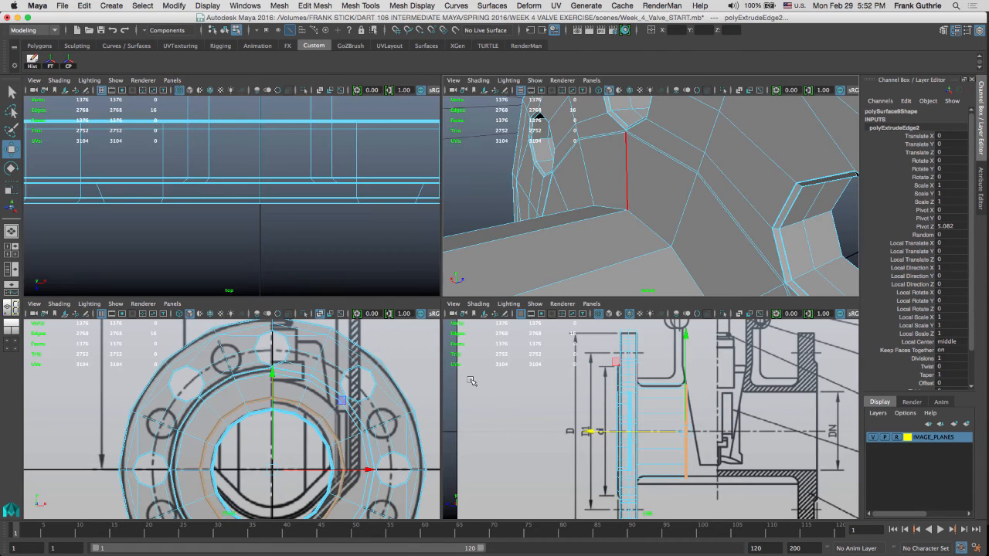
{"action": "key", "text": "space"}
{"action": "scroll", "coordinate": [415, 240], "scroll_direction": "up", "scroll_amount": 5}
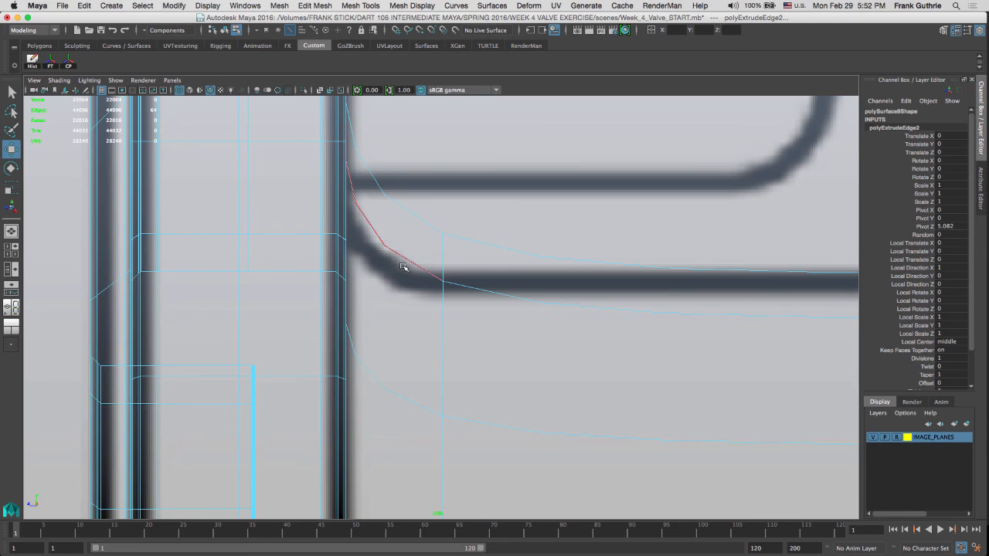
{"action": "scroll", "coordinate": [523, 287], "scroll_direction": "down", "scroll_amount": 4}
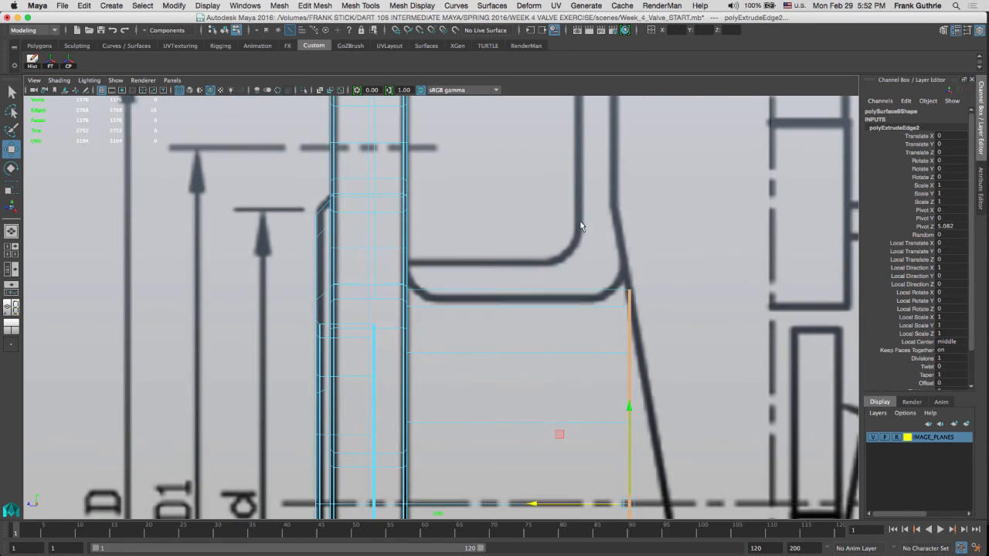
{"action": "key", "text": "space"}
{"action": "key", "text": "space"}
Step: Try to bevel a single radial edge of the flange face that ends at the neck corner, and undo the bevel
{"action": "double_click", "coordinate": [439, 371]}
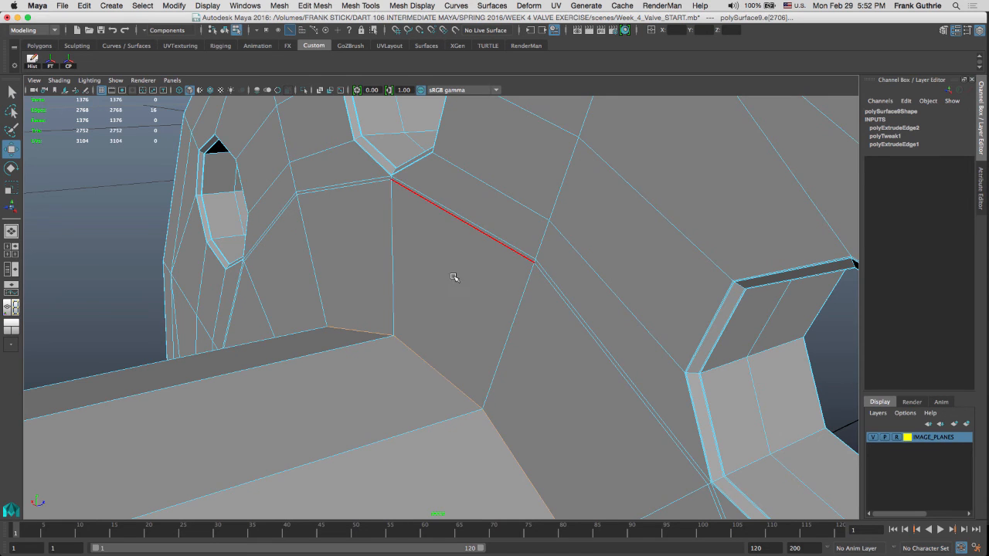
{"action": "left_click_drag", "start_coordinate": [452, 276], "coordinate": [507, 207], "text": "alt"}
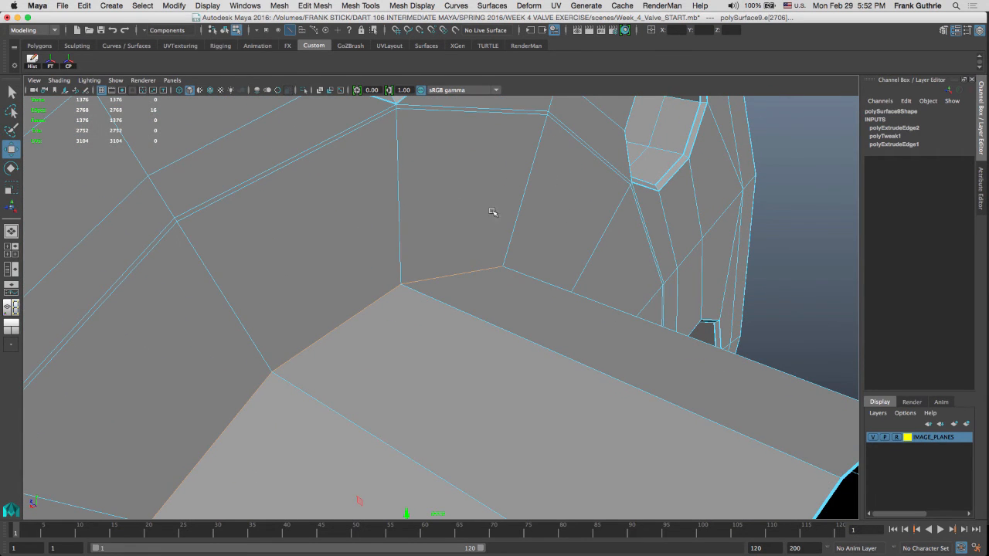
{"action": "left_click", "coordinate": [458, 265]}
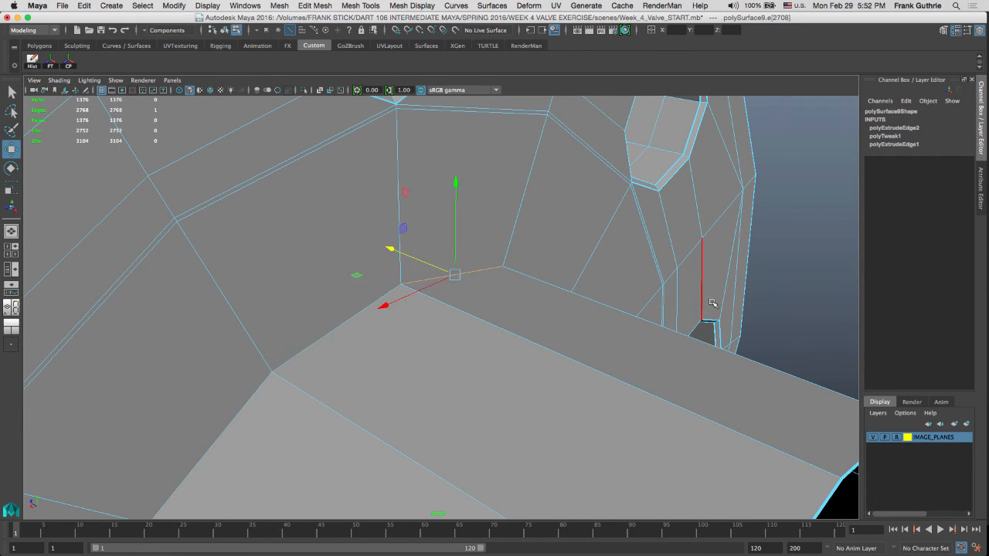
{"action": "key", "text": "q"}
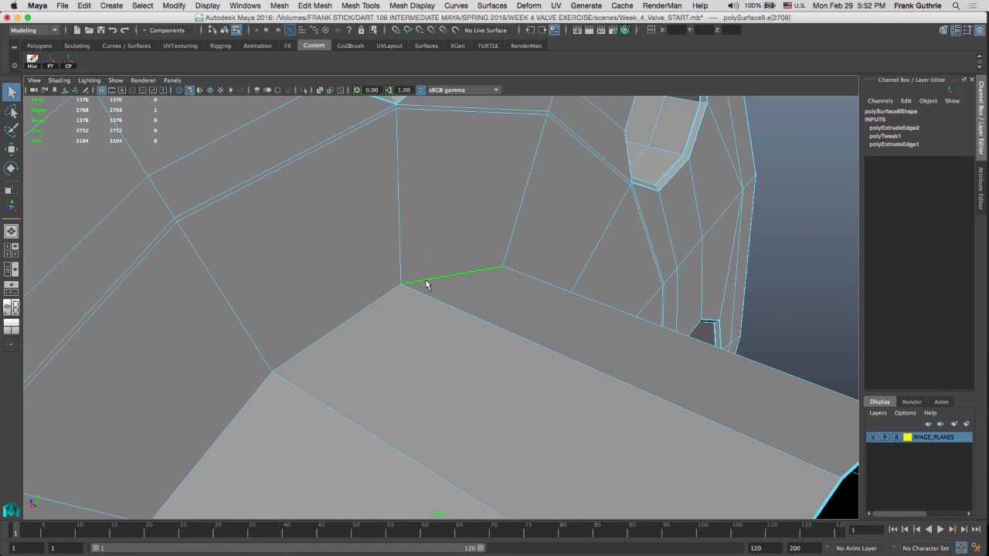
{"action": "left_click", "coordinate": [374, 182]}
{"action": "left_click", "coordinate": [40, 45]}
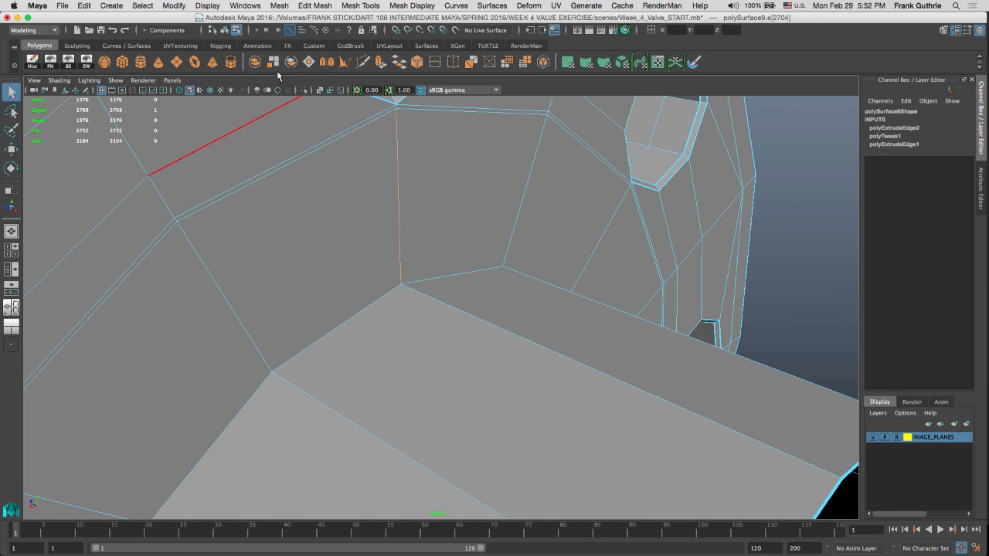
{"action": "left_click", "coordinate": [418, 62]}
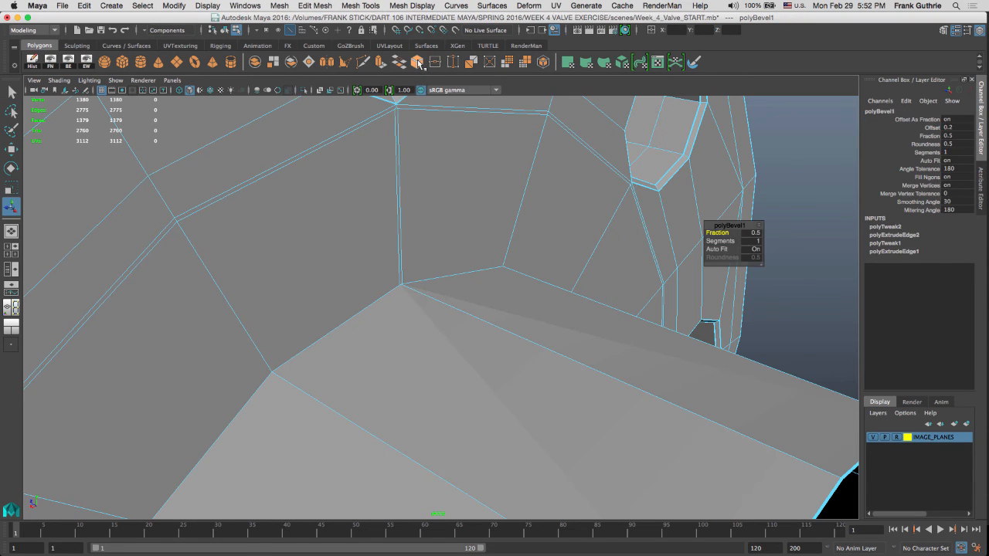
{"action": "key", "text": "ctrl+z"}
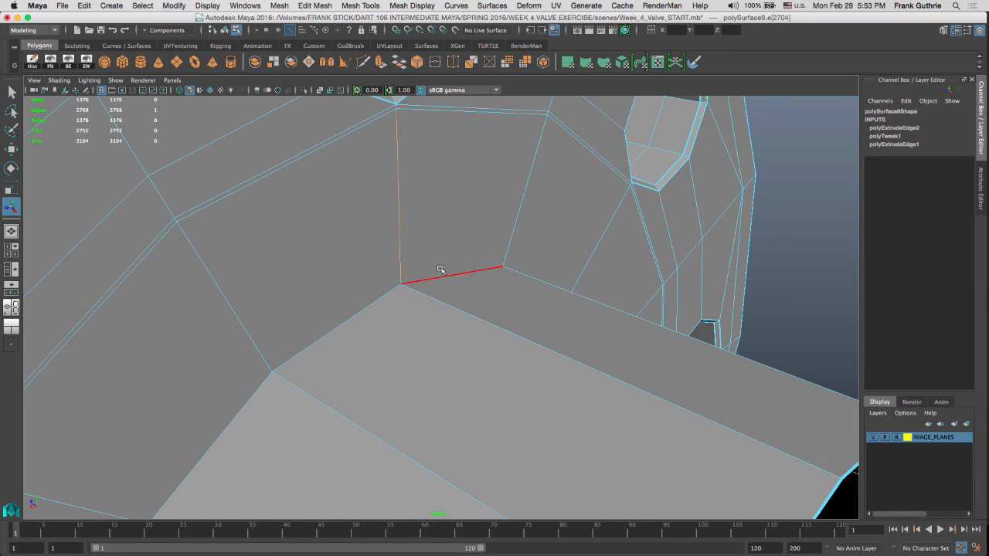
Step: Bevel the full edge loop where the neck meets the flange face, with the fraction set to 0.2
{"action": "key", "text": "q"}
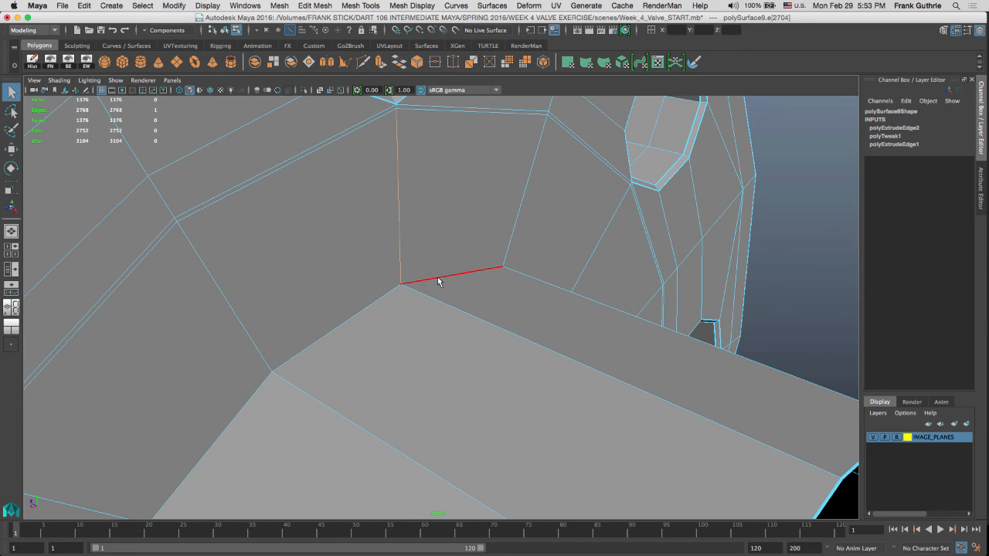
{"action": "double_click", "coordinate": [439, 281]}
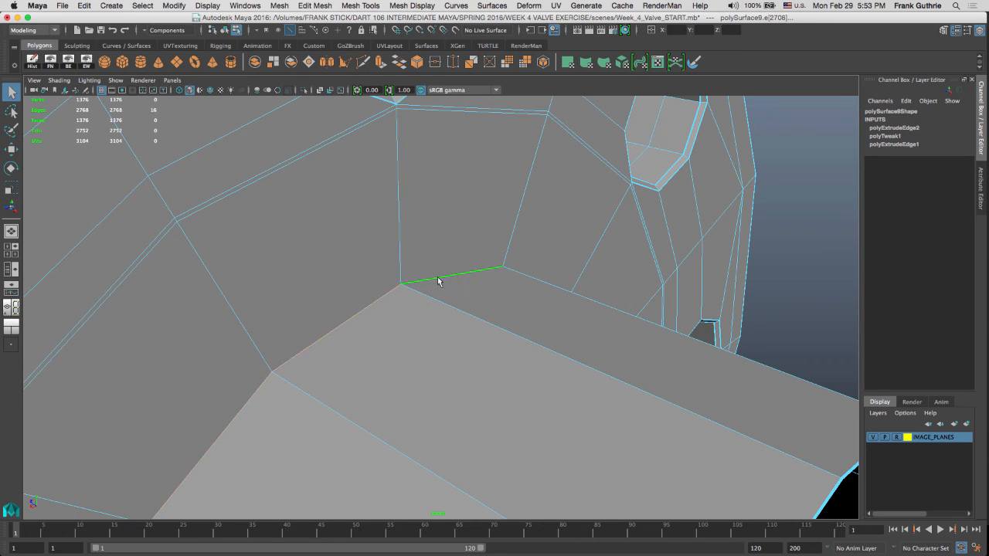
{"action": "left_click", "coordinate": [418, 62]}
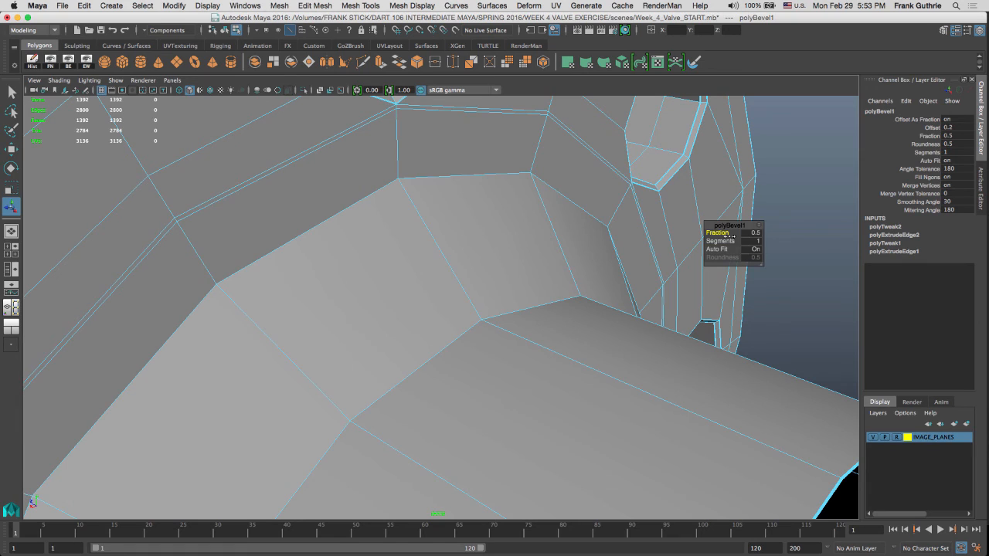
{"action": "left_click_drag", "start_coordinate": [726, 233], "coordinate": [715, 233]}
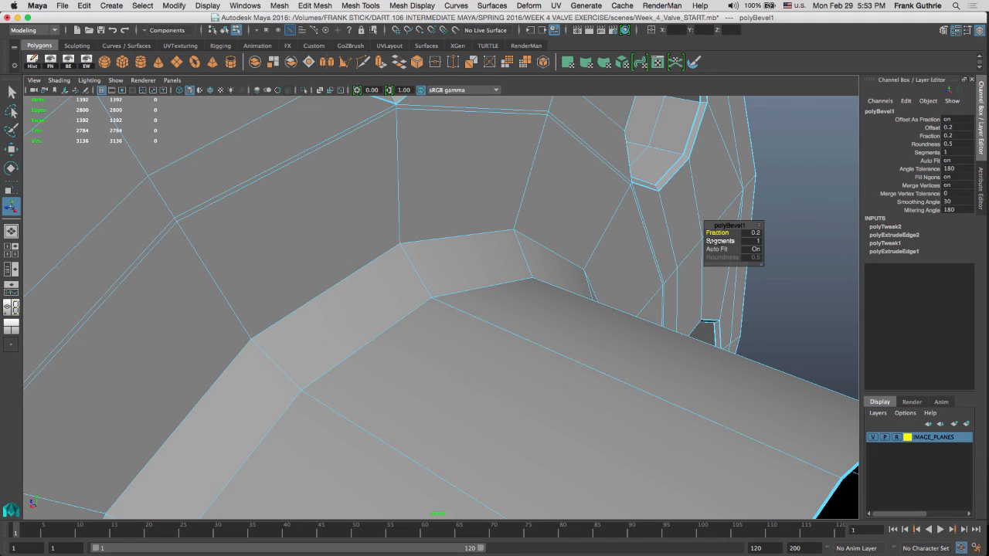
Step: Set the neck corner bevel to 2 segments and compare its smoothed profile with the rounded corner in the side drawing
{"action": "left_click", "coordinate": [718, 242]}
{"action": "left_click_drag", "start_coordinate": [720, 241], "coordinate": [723, 241]}
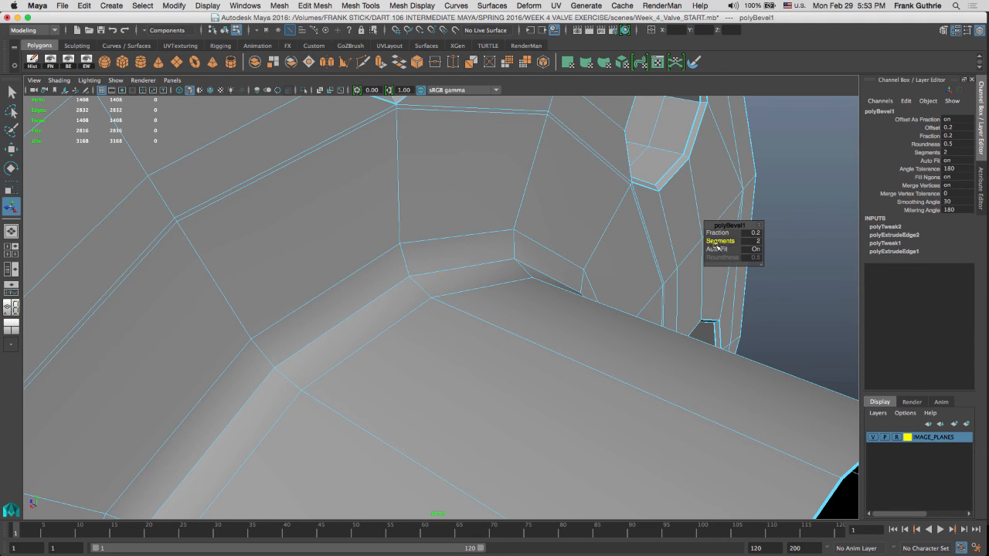
{"action": "key", "text": "space"}
{"action": "key", "text": "space"}
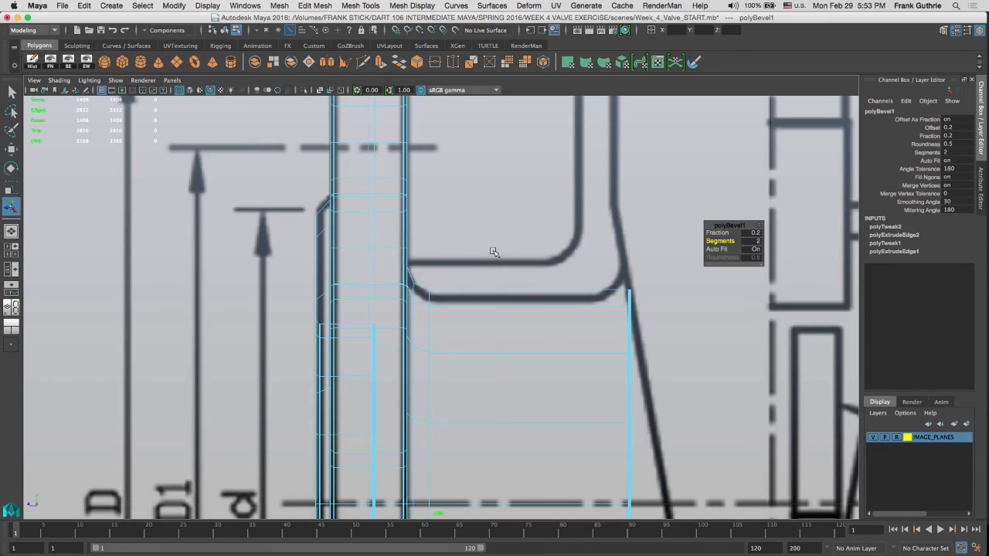
{"action": "middle_click_drag", "start_coordinate": [468, 268], "coordinate": [513, 219], "text": "alt"}
{"action": "key", "text": "q"}
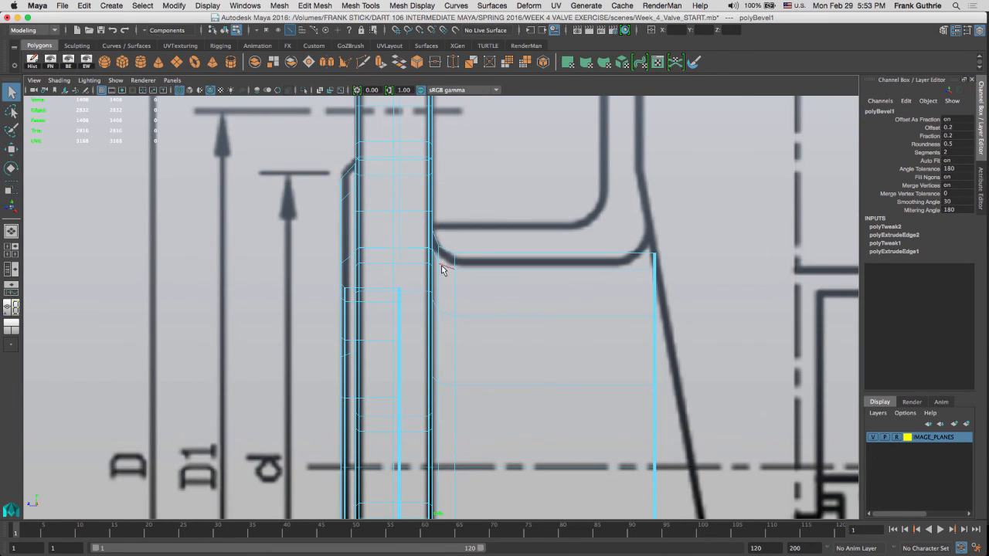
{"action": "right_click_drag", "start_coordinate": [442, 269], "coordinate": [481, 225]}
{"action": "left_click", "coordinate": [438, 281]}
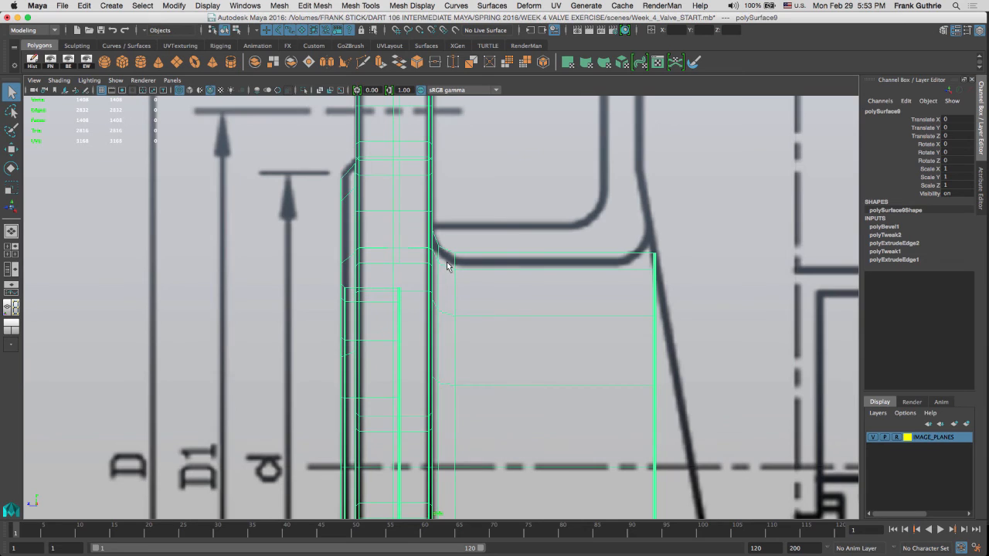
{"action": "key", "text": "3"}
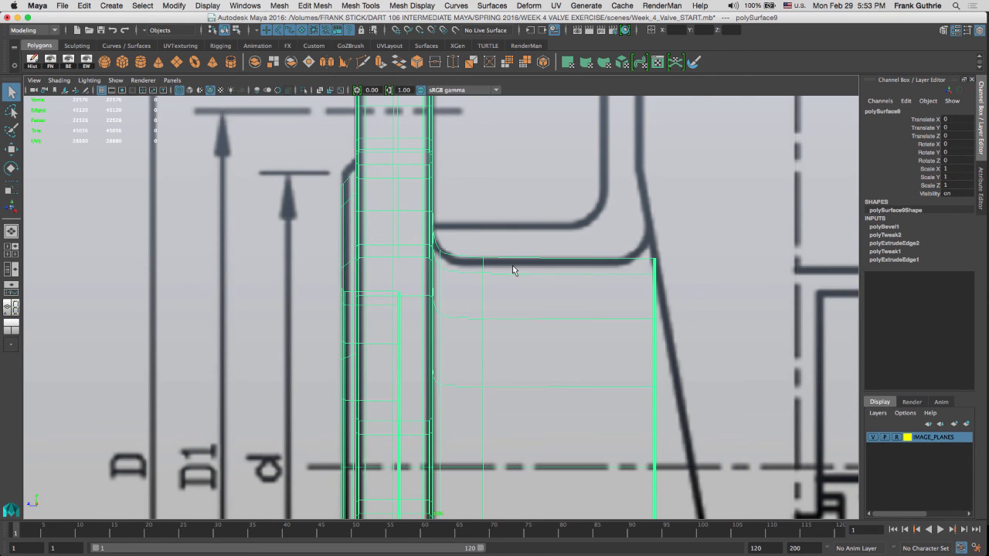
{"action": "key", "text": "1"}
Step: Try fractions of 0.35 and 0.3 on the bevel where the neck meets the flange
{"action": "key", "text": "space"}
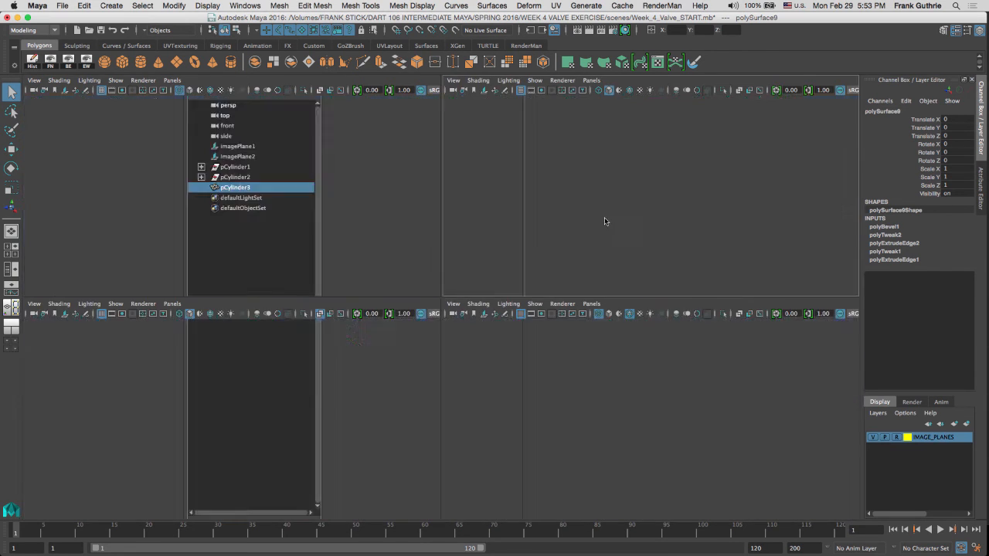
{"action": "key", "text": "space"}
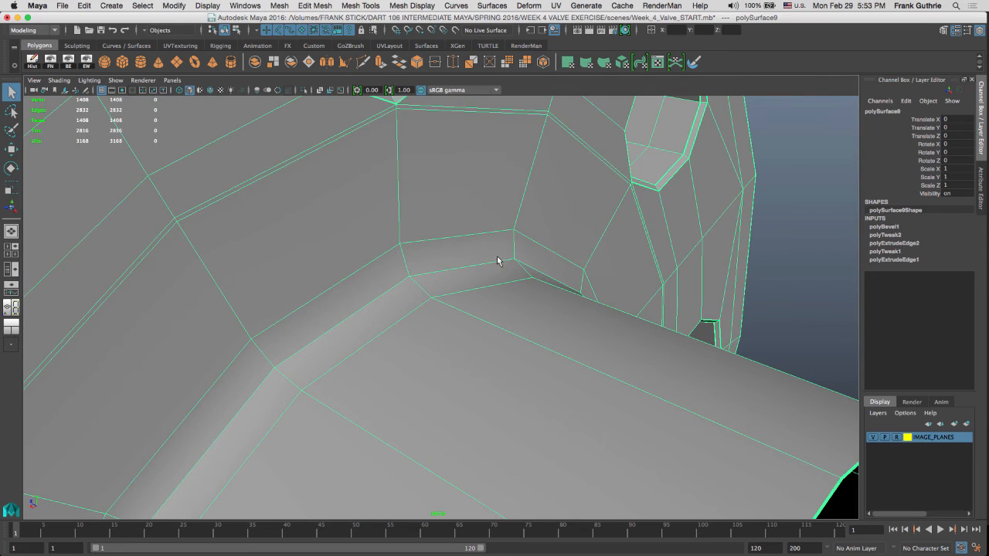
{"action": "left_click", "coordinate": [881, 227]}
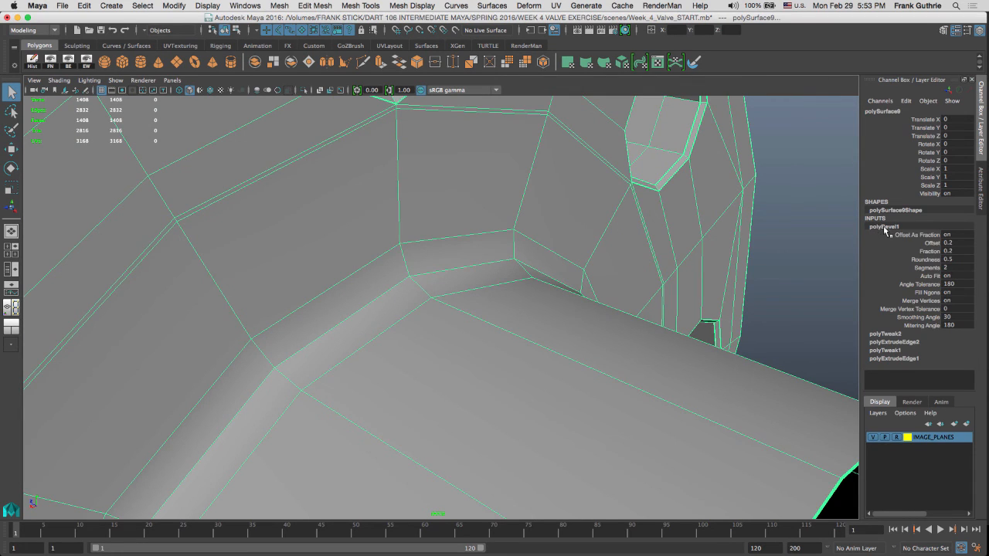
{"action": "left_click", "coordinate": [935, 252]}
{"action": "left_click", "coordinate": [953, 252]}
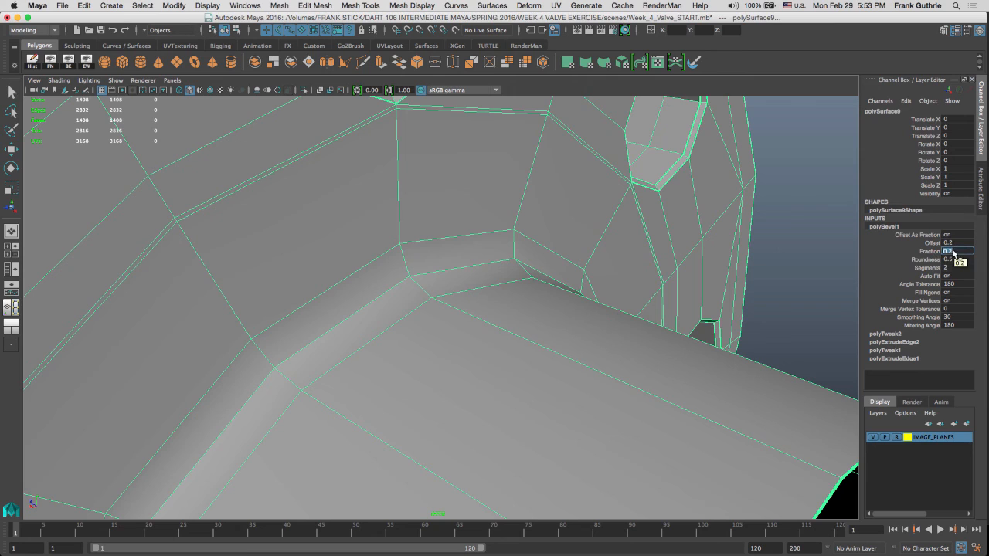
{"action": "type", "text": ".35"}
{"action": "key", "text": "Return"}
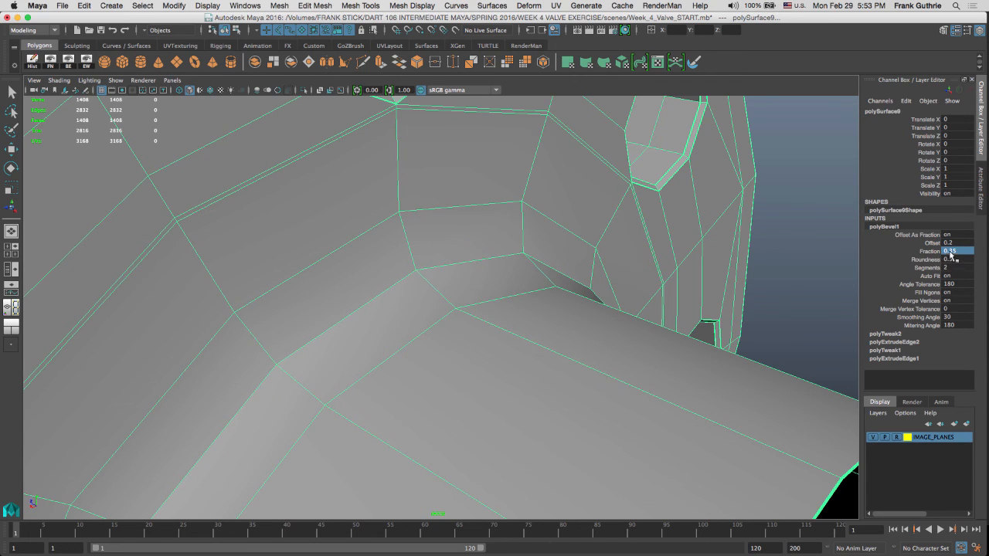
{"action": "left_click", "coordinate": [950, 252]}
{"action": "type", "text": ".3"}
{"action": "key", "text": "Return"}
Step: Scale the edge loop just inside the bolt holes on the flange face inward, about midway between the holes and the neck bevel
{"action": "left_click_drag", "start_coordinate": [537, 255], "coordinate": [421, 225], "text": "alt"}
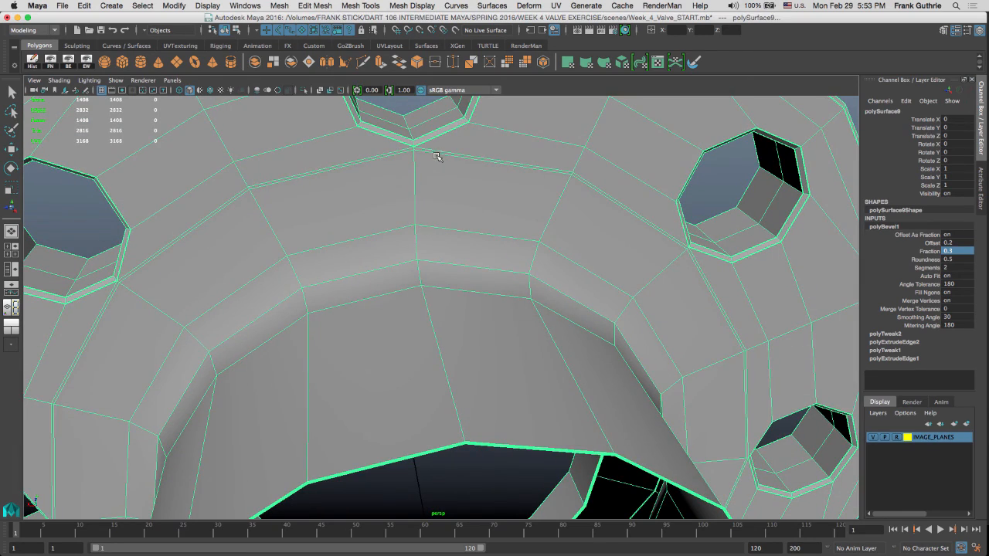
{"action": "left_click_drag", "start_coordinate": [437, 157], "coordinate": [464, 278], "text": "alt"}
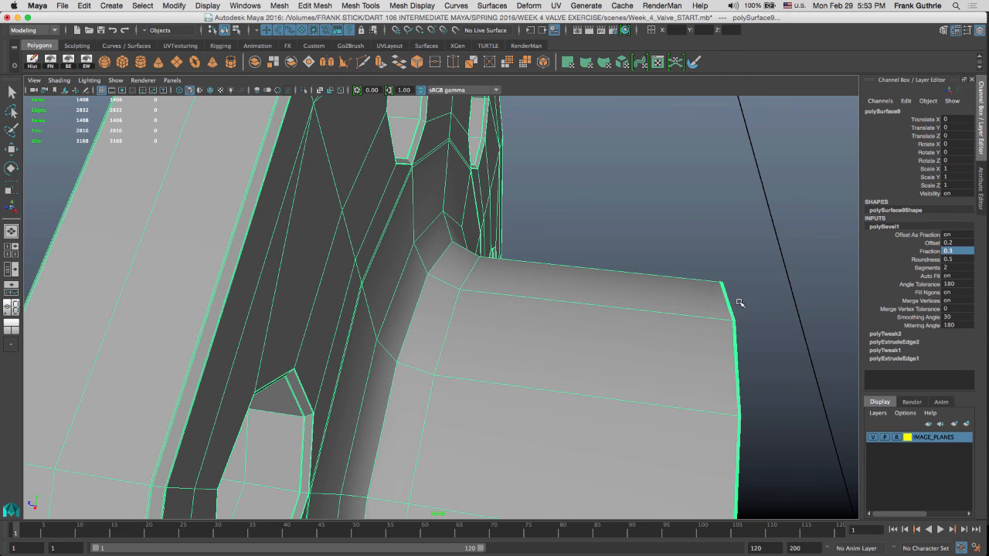
{"action": "left_click_drag", "start_coordinate": [570, 225], "coordinate": [442, 158], "text": "alt"}
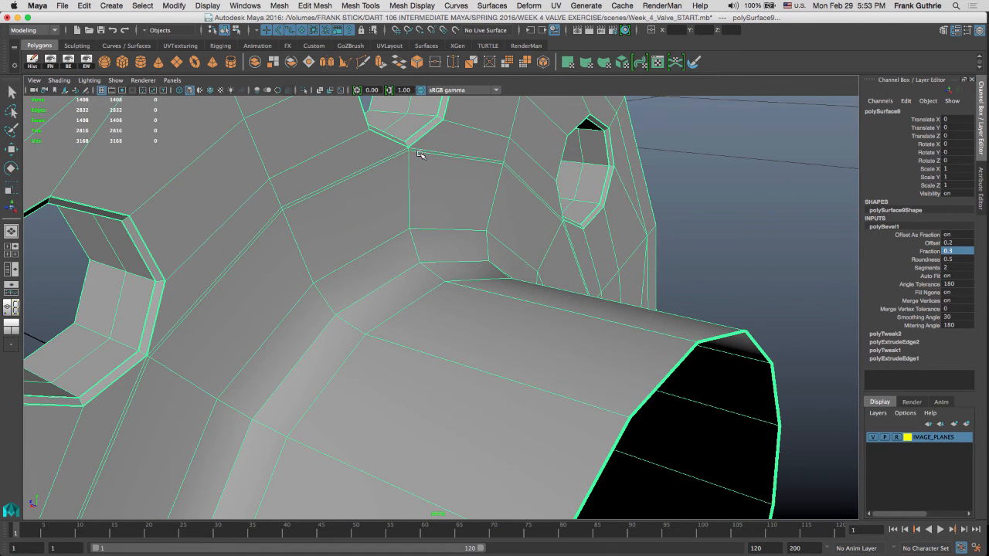
{"action": "right_click_drag", "start_coordinate": [420, 153], "coordinate": [422, 128]}
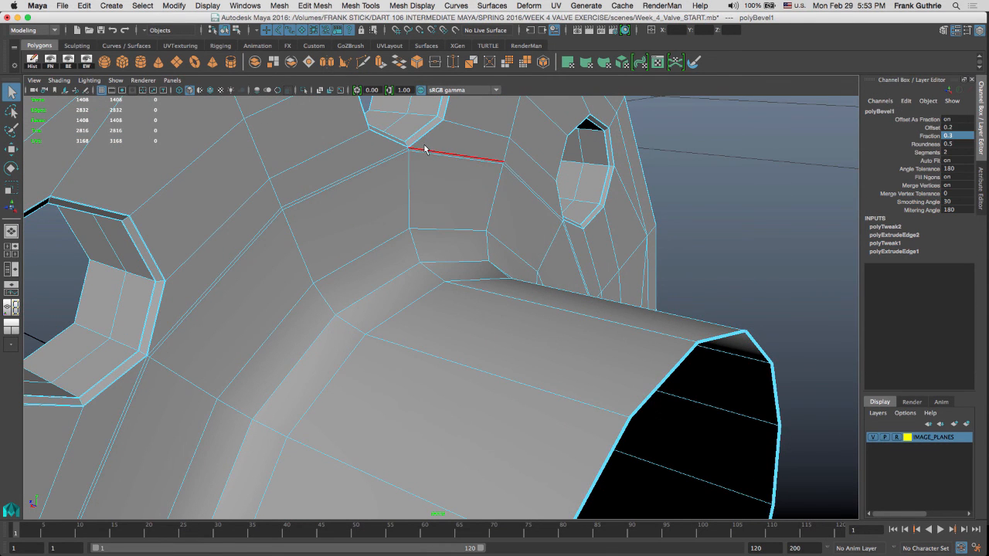
{"action": "double_click", "coordinate": [420, 155]}
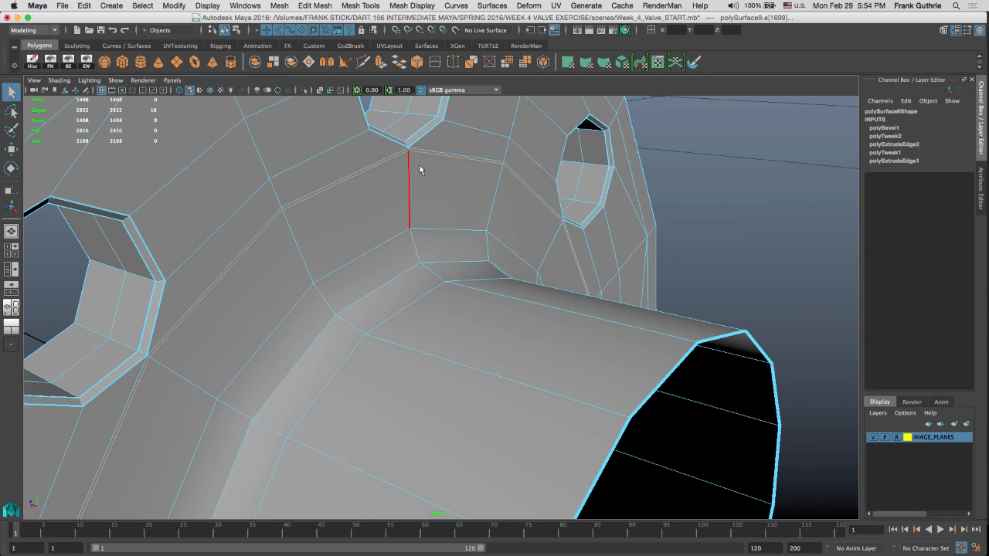
{"action": "key", "text": "w"}
{"action": "left_click_drag", "start_coordinate": [503, 327], "coordinate": [570, 270], "text": "alt"}
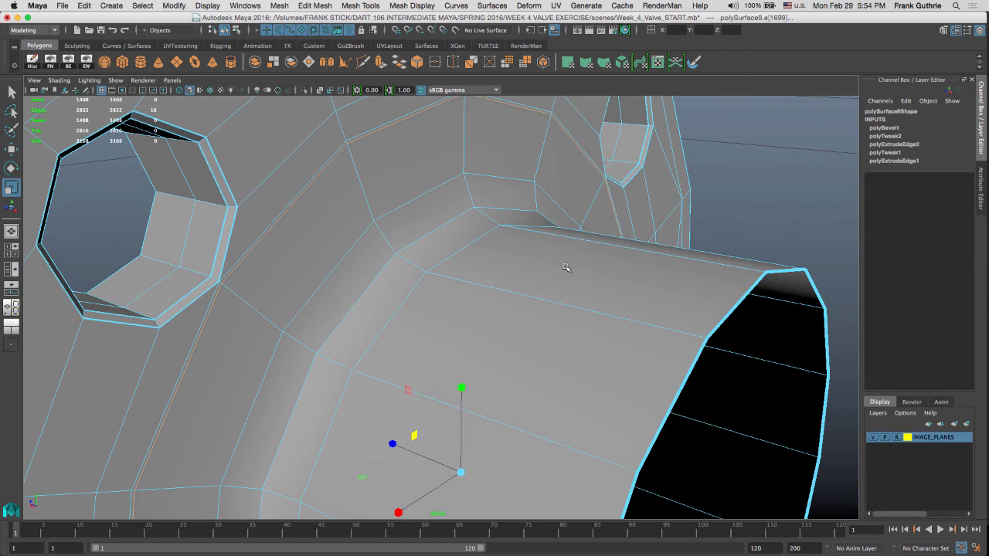
{"action": "left_click_drag", "start_coordinate": [461, 473], "coordinate": [444, 129]}
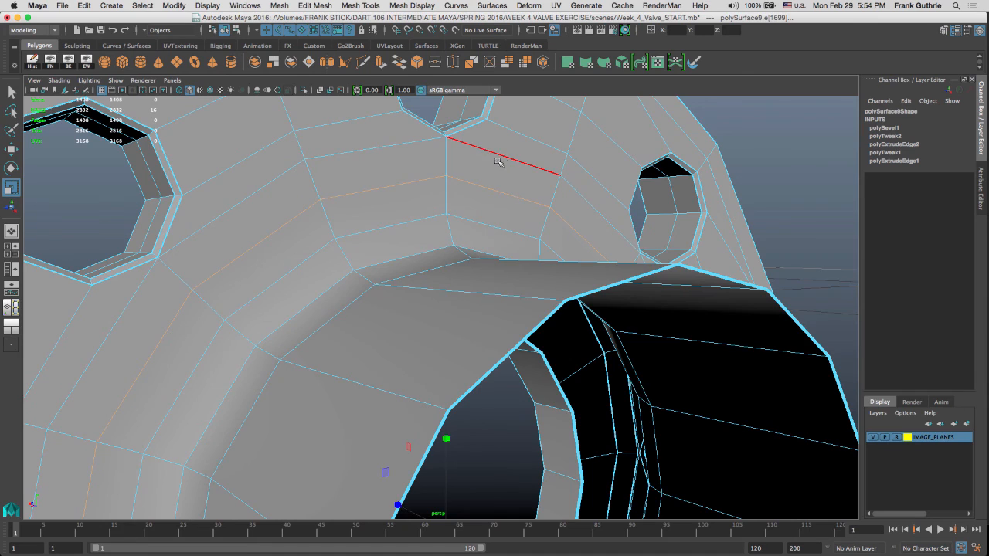
{"action": "left_click_drag", "start_coordinate": [498, 162], "coordinate": [452, 234], "text": "alt"}
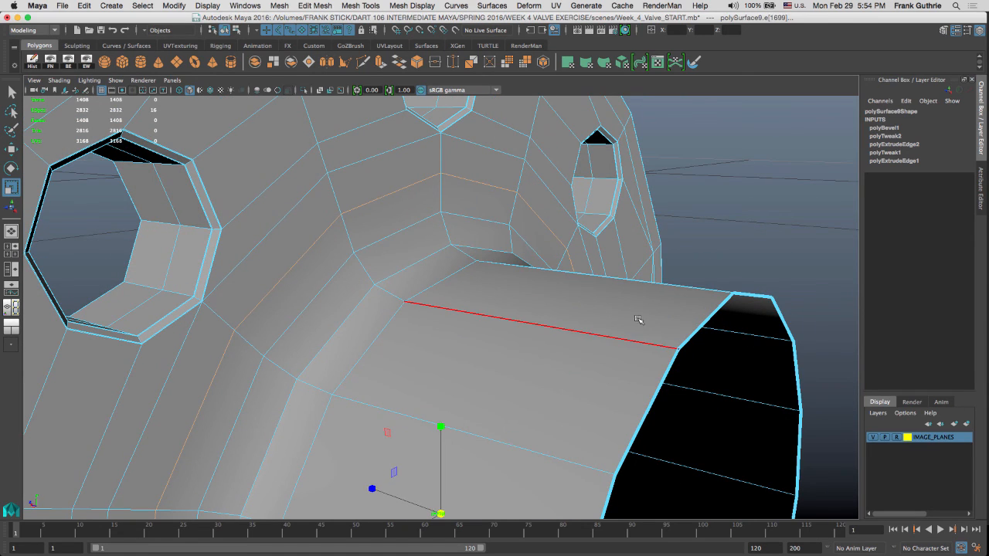
Step: Move the neck's open end border toward the flange so it ends shortly past the beveled corner
{"action": "left_click_drag", "start_coordinate": [641, 325], "coordinate": [740, 276], "text": "alt"}
{"action": "key", "text": "q"}
{"action": "double_click", "coordinate": [771, 321]}
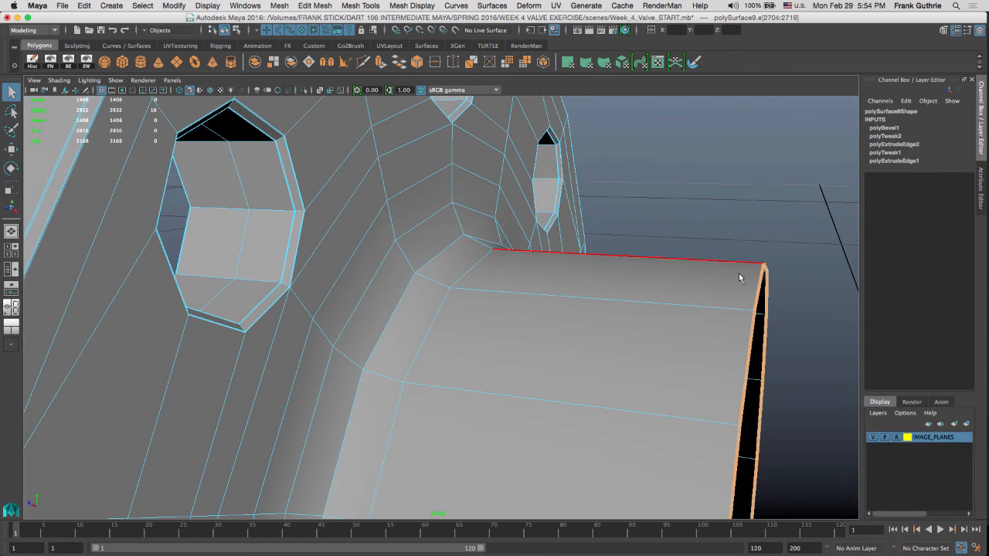
{"action": "key", "text": "w"}
{"action": "middle_click_drag", "start_coordinate": [645, 297], "coordinate": [665, 163], "text": "alt"}
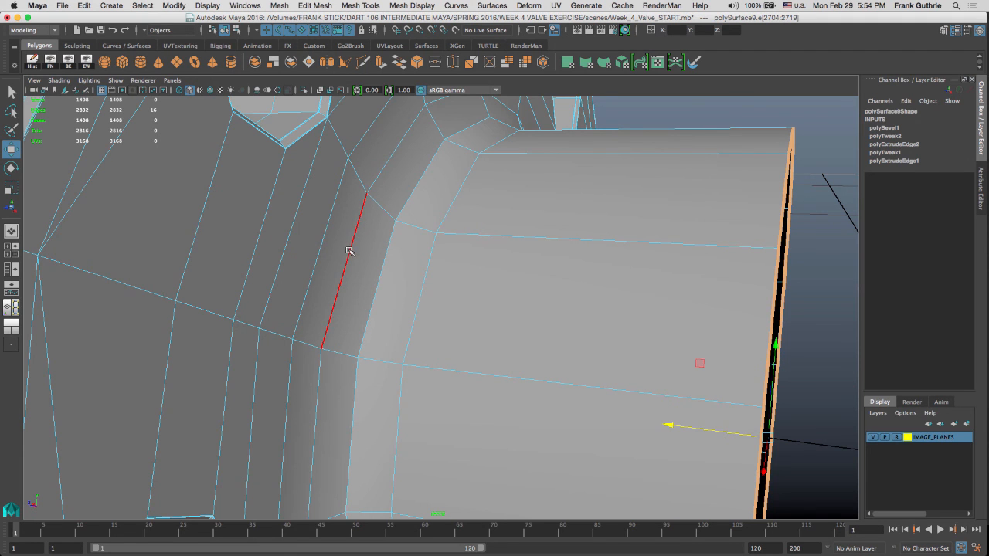
{"action": "left_click_drag", "start_coordinate": [670, 426], "coordinate": [482, 265], "text": "alt"}
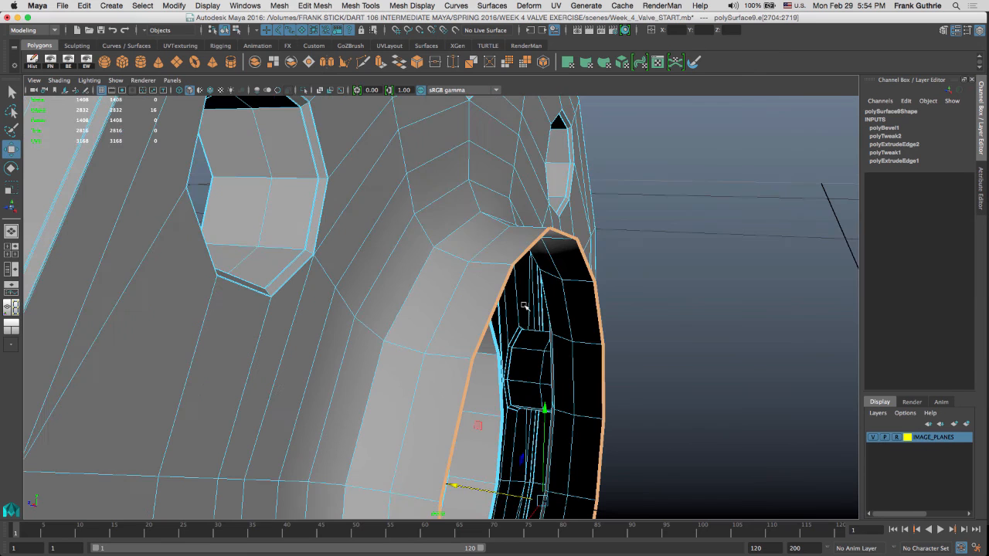
Step: Turn on the smooth mesh preview and compare the shortened neck's corner with the side drawing
{"action": "key", "text": "3"}
{"action": "right_click", "coordinate": [482, 252]}
{"action": "left_click", "coordinate": [533, 234]}
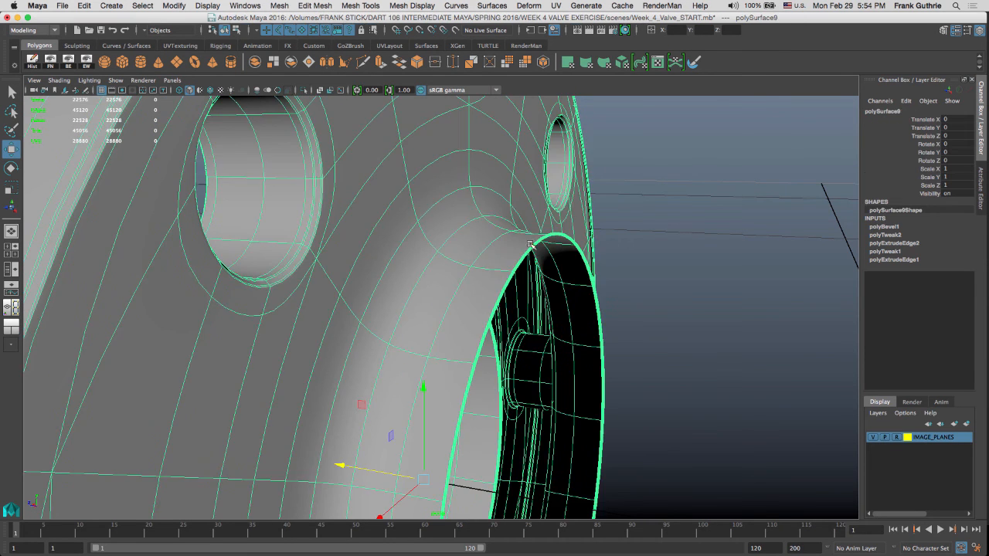
{"action": "key", "text": "space"}
{"action": "key", "text": "space"}
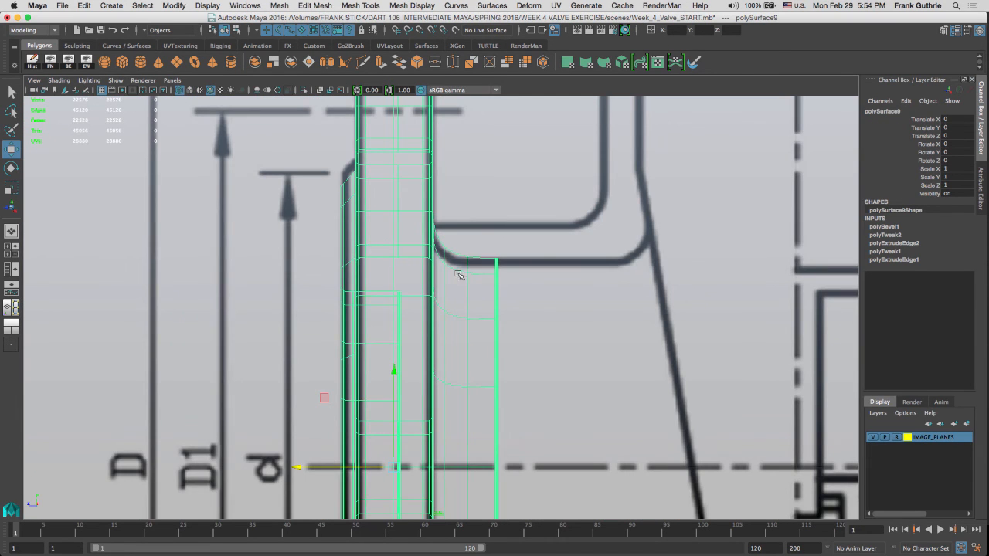
{"action": "middle_click_drag", "start_coordinate": [456, 255], "coordinate": [489, 216], "text": "alt"}
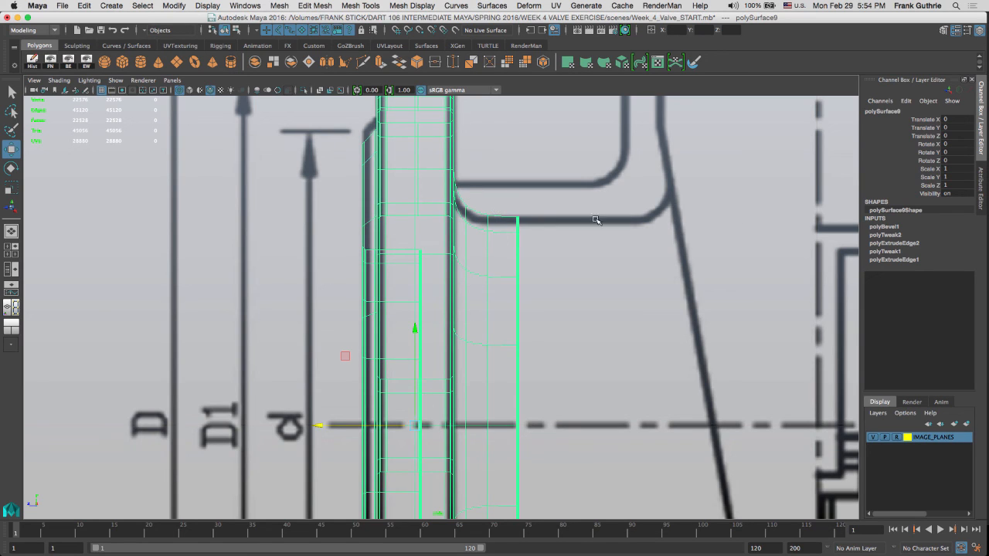
Step: Set the neck corner bevel's fraction to 0.25 to match the rounded corner in the side drawing
{"action": "left_click", "coordinate": [888, 227]}
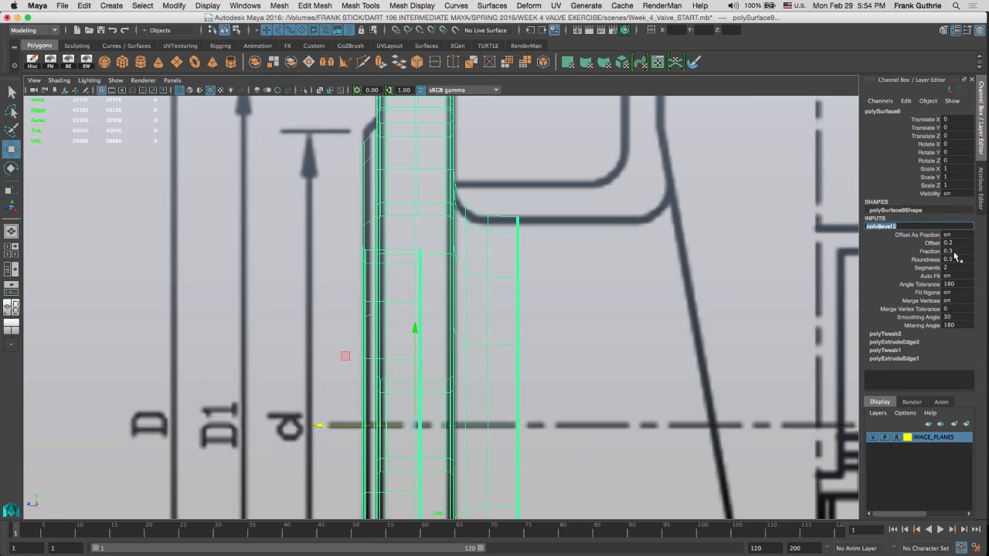
{"action": "left_click", "coordinate": [955, 253]}
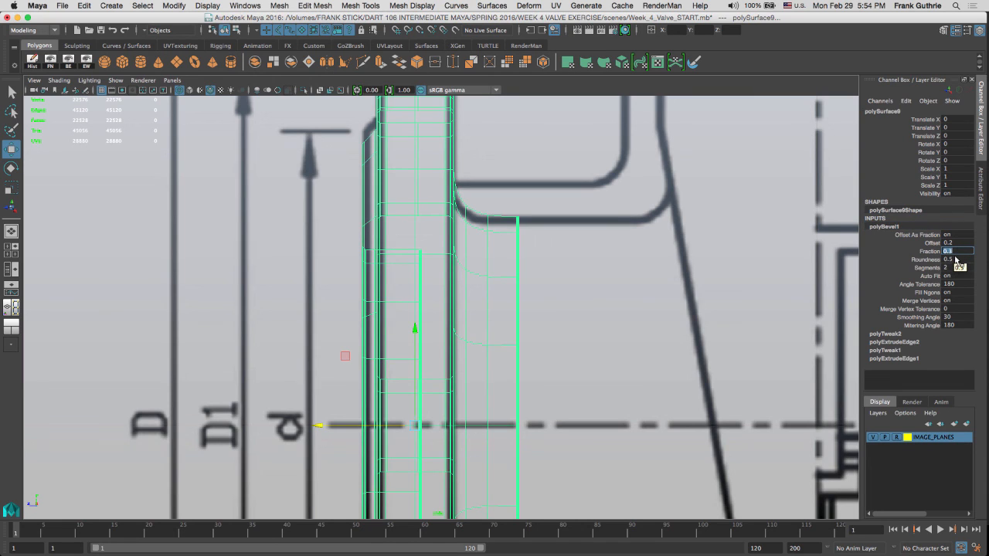
{"action": "type", "text": "0."}
{"action": "key", "text": "Return"}
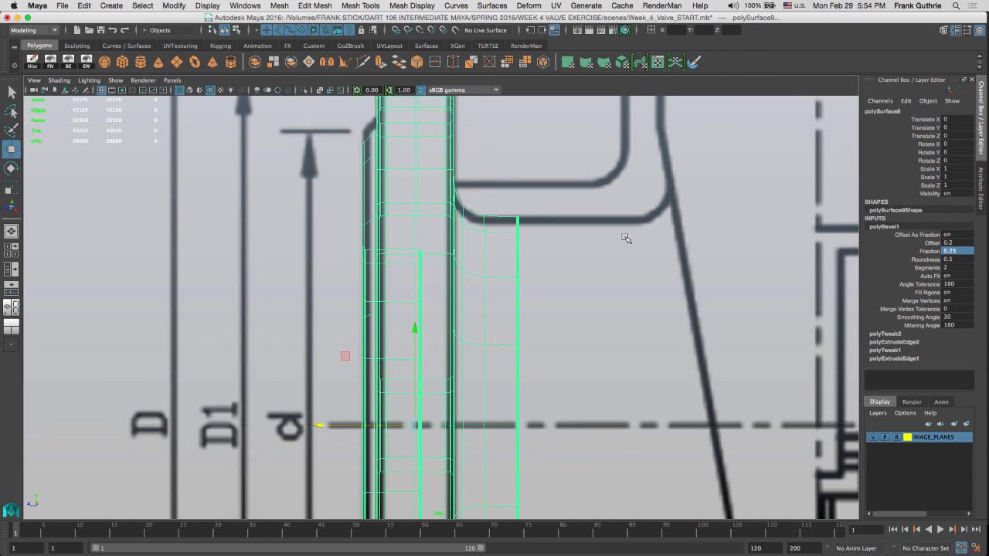
{"action": "middle_click_drag", "start_coordinate": [613, 213], "coordinate": [579, 236], "text": "alt"}
{"action": "key", "text": "space"}
{"action": "key", "text": "space"}
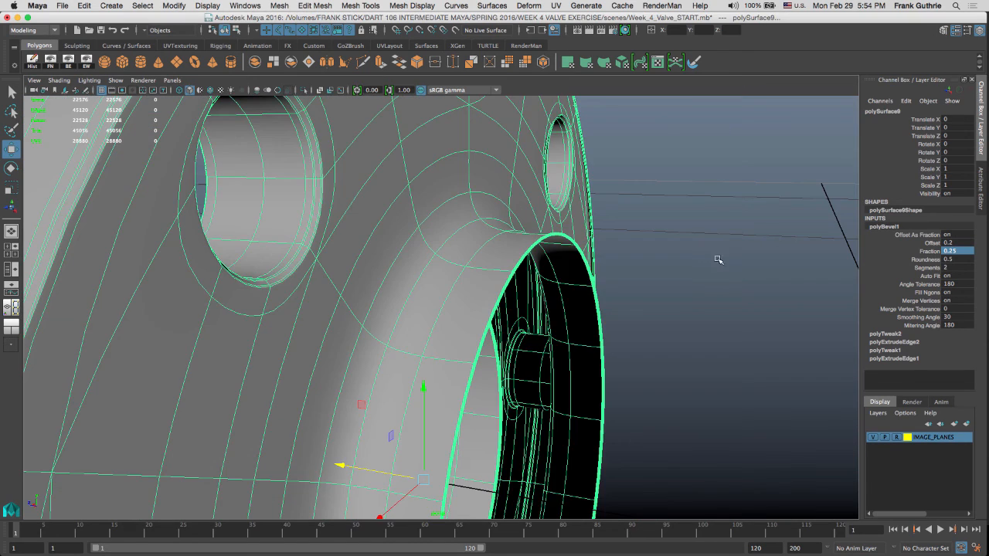
Step: Select the open border edge loop of the flange's inner bore in edge mode
{"action": "left_click", "coordinate": [727, 269]}
{"action": "left_click_drag", "start_coordinate": [727, 270], "coordinate": [497, 221], "text": "alt"}
{"action": "right_click_drag", "start_coordinate": [424, 219], "coordinate": [599, 228], "text": "alt"}
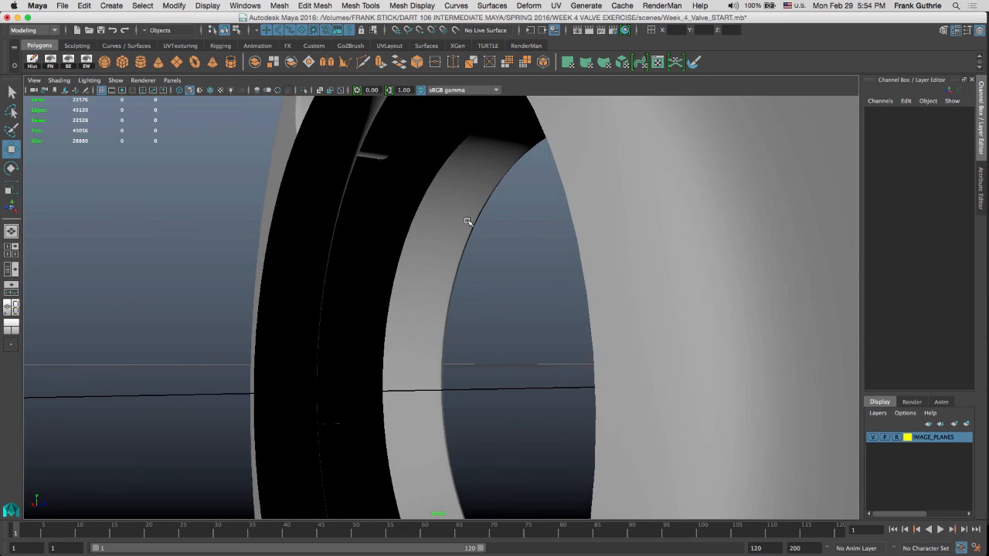
{"action": "left_click", "coordinate": [419, 229]}
{"action": "right_click_drag", "start_coordinate": [417, 226], "coordinate": [420, 199]}
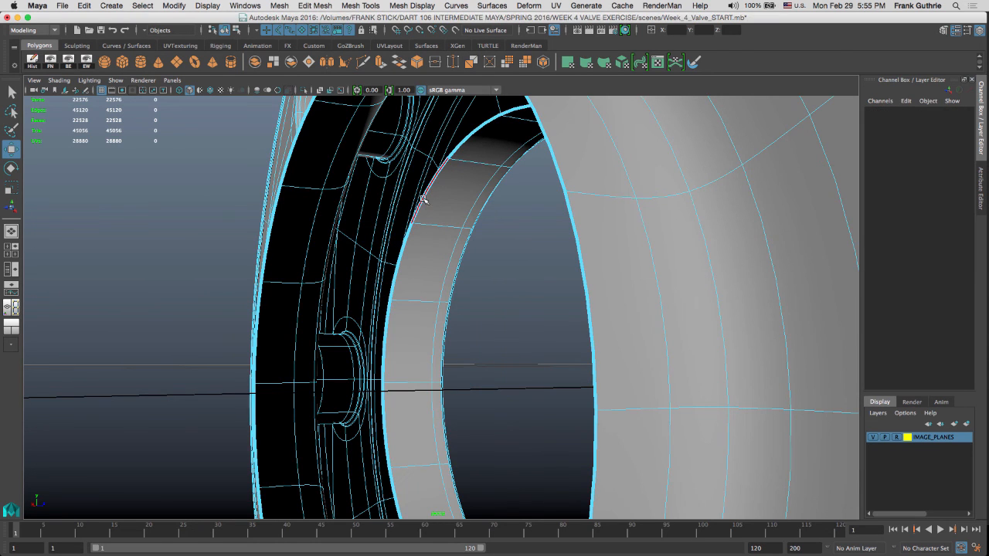
{"action": "key", "text": "q"}
{"action": "double_click", "coordinate": [470, 142]}
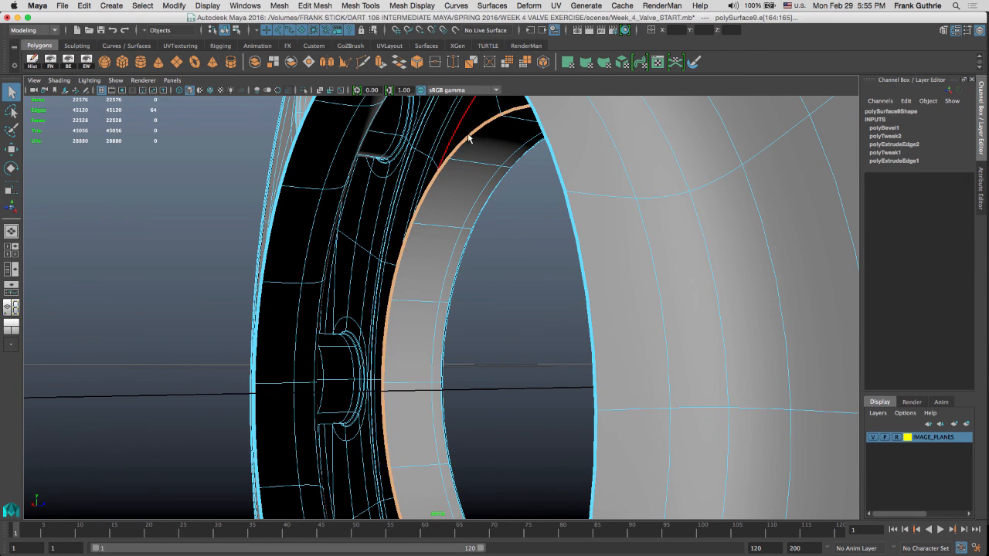
Step: Extrude the bore's border loop and move the new edges along the bore axis to about the neck's open end
{"action": "left_click_drag", "start_coordinate": [502, 267], "coordinate": [445, 280], "text": "alt"}
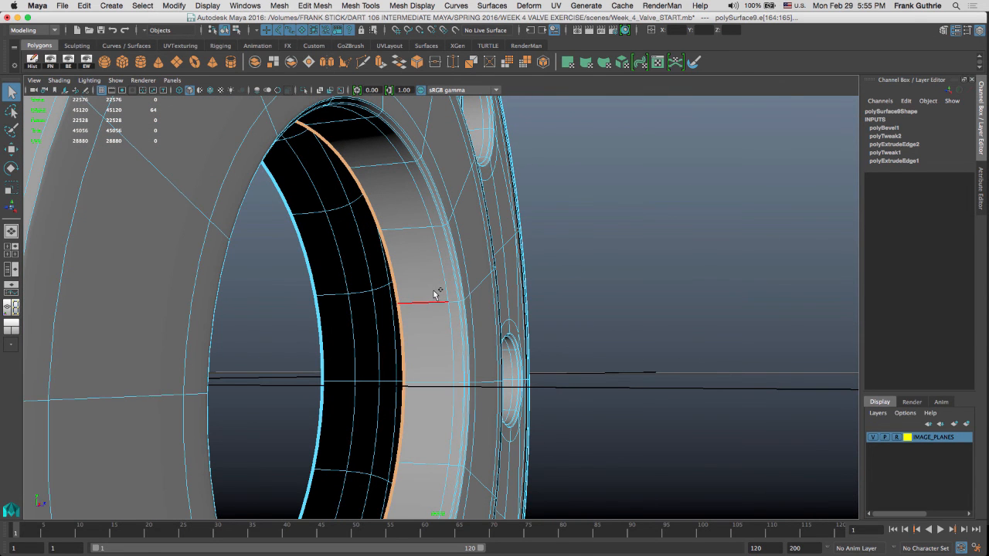
{"action": "right_click_drag", "start_coordinate": [439, 286], "coordinate": [408, 308], "text": "shift"}
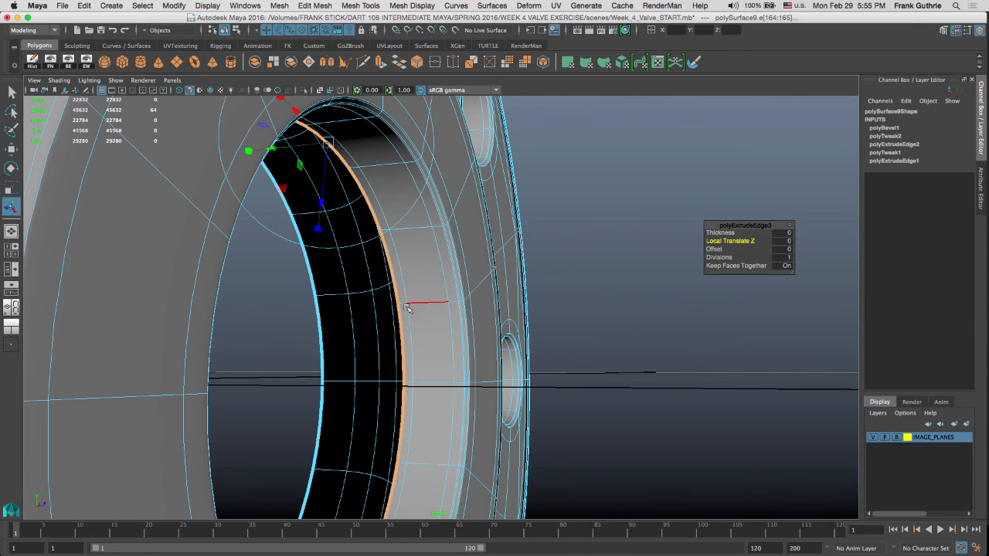
{"action": "left_click_drag", "start_coordinate": [407, 308], "coordinate": [445, 299], "text": "alt"}
{"action": "key", "text": "w"}
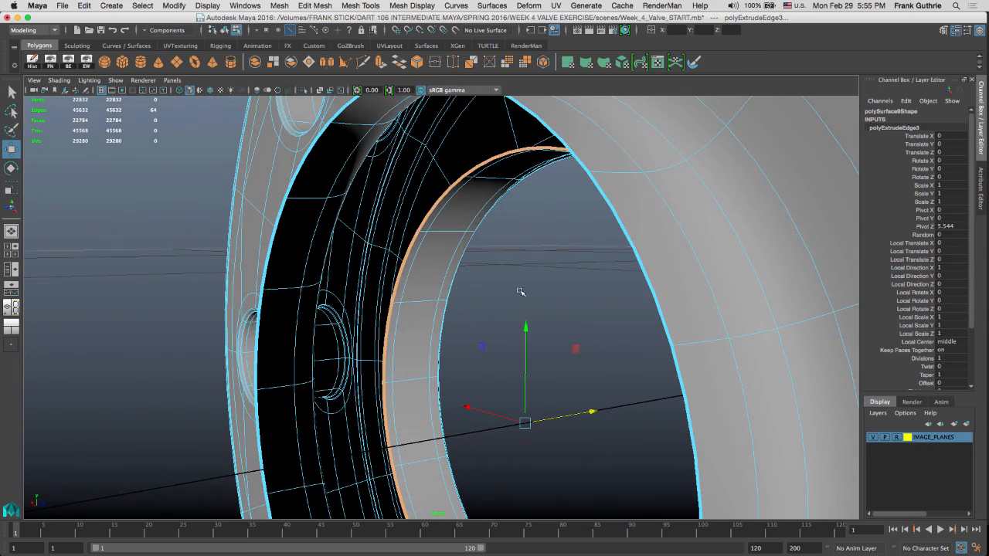
{"action": "scroll", "coordinate": [521, 291], "scroll_direction": "down", "scroll_amount": 3}
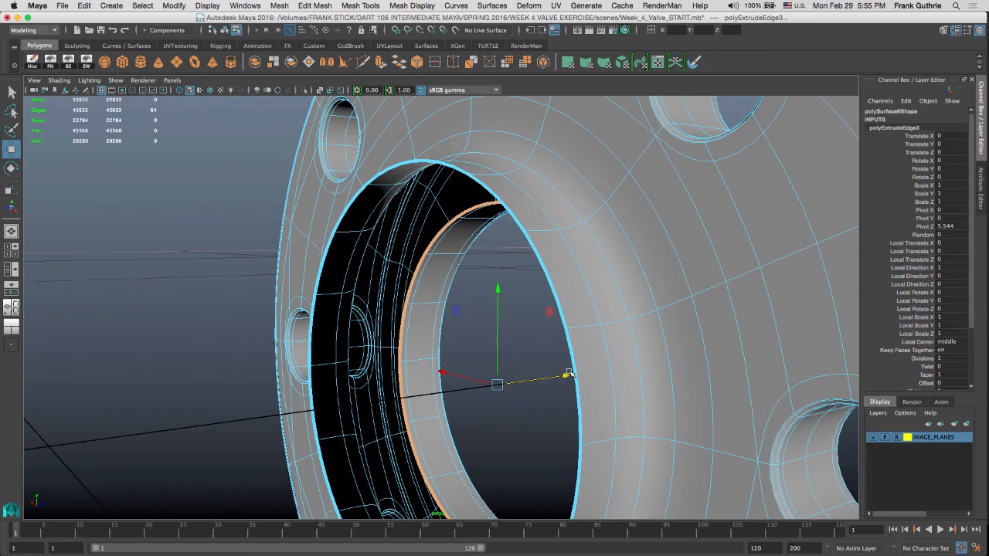
{"action": "left_click_drag", "start_coordinate": [568, 376], "coordinate": [390, 216]}
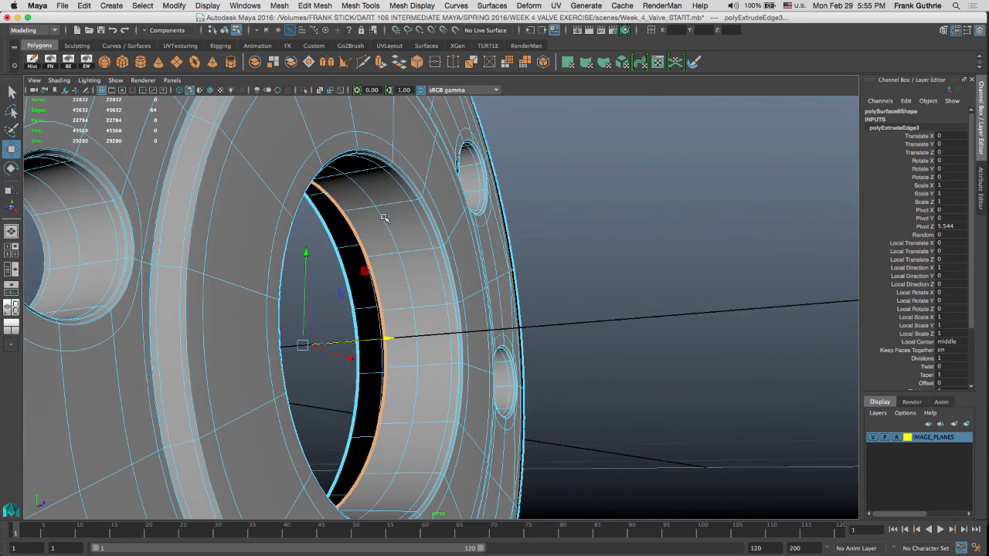
{"action": "middle_click", "coordinate": [340, 247]}
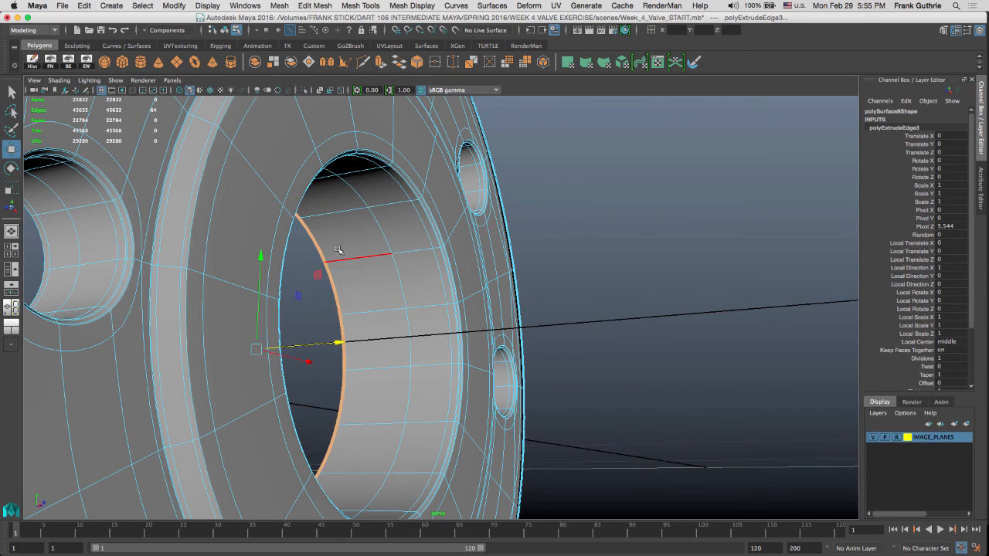
{"action": "left_click_drag", "start_coordinate": [328, 250], "coordinate": [334, 220], "text": "alt"}
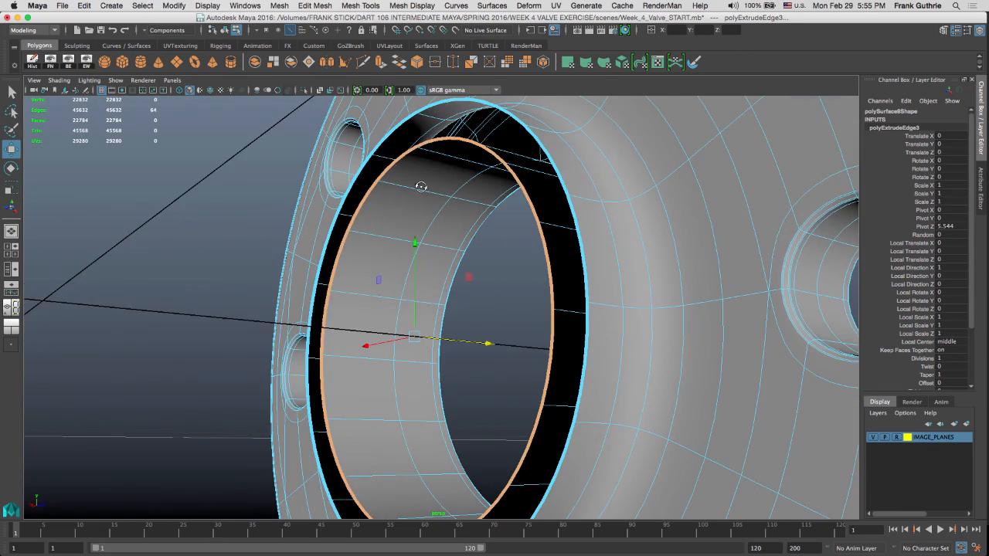
Step: Return the flange to object mode, deselect it and examine its face, extended bore and neck from several angles
{"action": "left_click_drag", "start_coordinate": [421, 187], "coordinate": [582, 210], "text": "alt"}
{"action": "key", "text": "q"}
{"action": "right_click_drag", "start_coordinate": [561, 211], "coordinate": [613, 194]}
{"action": "left_click_drag", "start_coordinate": [638, 182], "coordinate": [585, 217]}
{"action": "left_click", "coordinate": [679, 245]}
{"action": "left_click_drag", "start_coordinate": [517, 255], "coordinate": [605, 209], "text": "alt"}
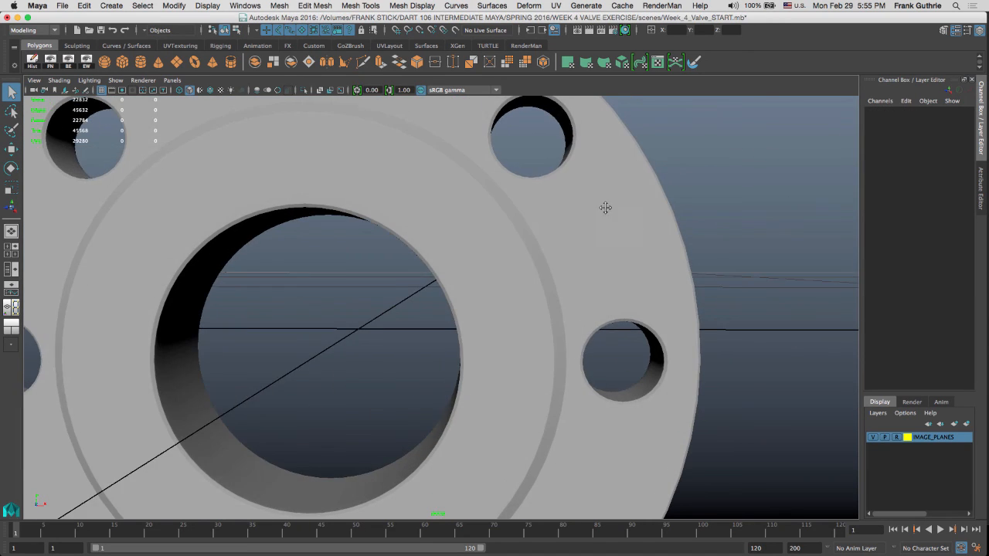
{"action": "middle_click_drag", "start_coordinate": [605, 209], "coordinate": [618, 147], "text": "alt"}
{"action": "right_click_drag", "start_coordinate": [613, 233], "coordinate": [579, 239], "text": "alt"}
{"action": "mouse_move", "coordinate": [579, 239]}
{"action": "left_mouse_down", "text": "alt"}
{"action": "mouse_move", "coordinate": [570, 230]}
{"action": "mouse_move", "coordinate": [585, 203]}
{"action": "mouse_move", "coordinate": [492, 256]}
{"action": "mouse_move", "coordinate": [625, 261]}
{"action": "mouse_move", "coordinate": [596, 240]}
{"action": "left_mouse_up", "text": "alt"}
{"action": "right_click_drag", "start_coordinate": [596, 241], "coordinate": [495, 209], "text": "alt"}
{"action": "middle_click_drag", "start_coordinate": [495, 209], "coordinate": [486, 206], "text": "alt"}
{"action": "left_click_drag", "start_coordinate": [486, 207], "coordinate": [517, 270], "text": "alt"}
Step: Compare the flange with the side drawing in the full-size side view and examine the adjoining valve body and opposite flange
{"action": "key", "text": "space"}
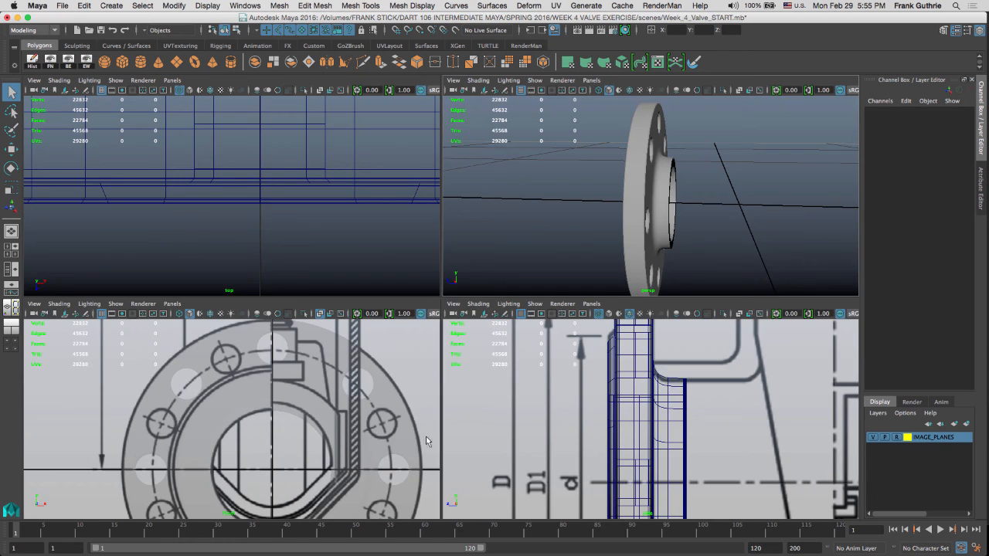
{"action": "key", "text": "space"}
{"action": "scroll", "coordinate": [593, 337], "scroll_direction": "up", "scroll_amount": 2}
{"action": "scroll", "coordinate": [594, 337], "scroll_direction": "down", "scroll_amount": 4}
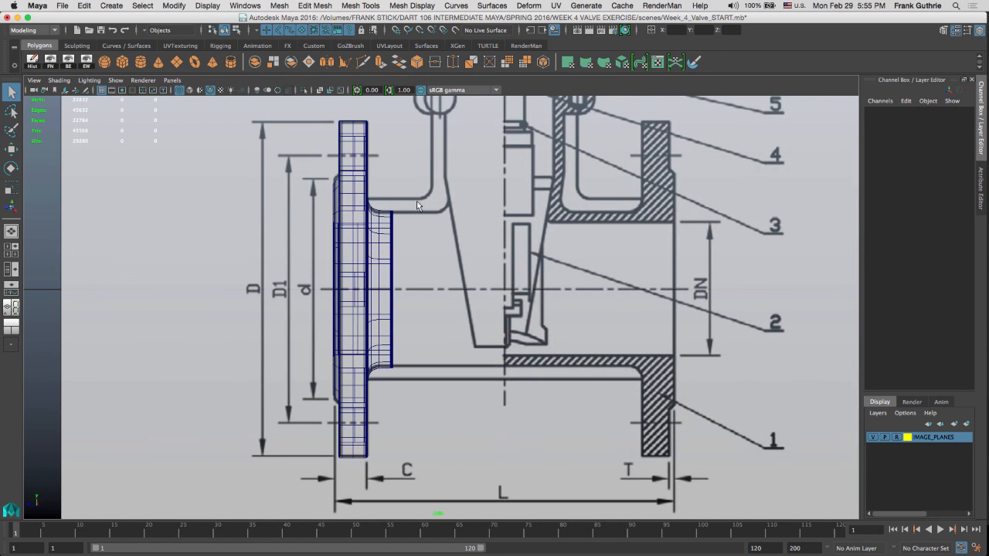
{"action": "scroll", "coordinate": [417, 201], "scroll_direction": "up", "scroll_amount": 2}
{"action": "scroll", "coordinate": [436, 171], "scroll_direction": "down", "scroll_amount": 2}
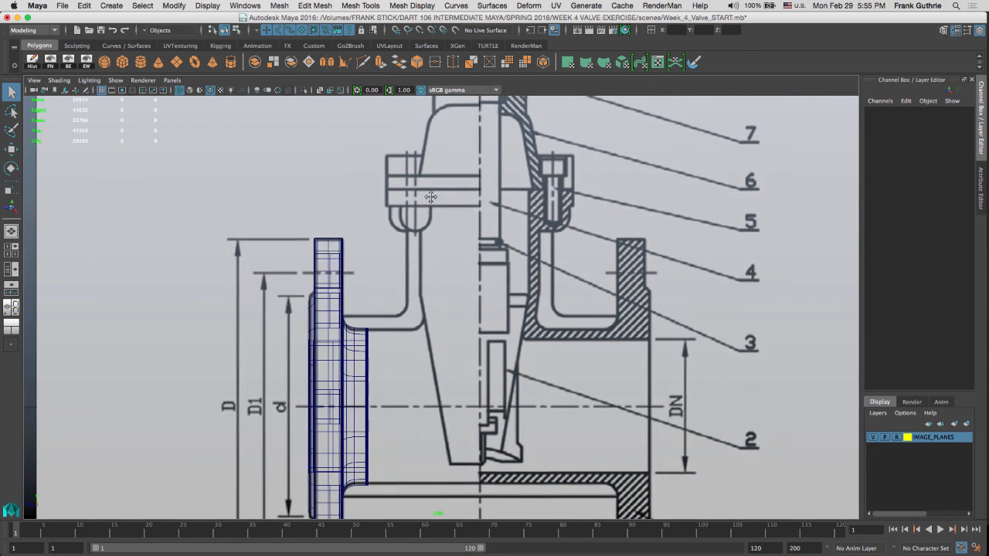
{"action": "scroll", "coordinate": [428, 206], "scroll_direction": "up", "scroll_amount": 2}
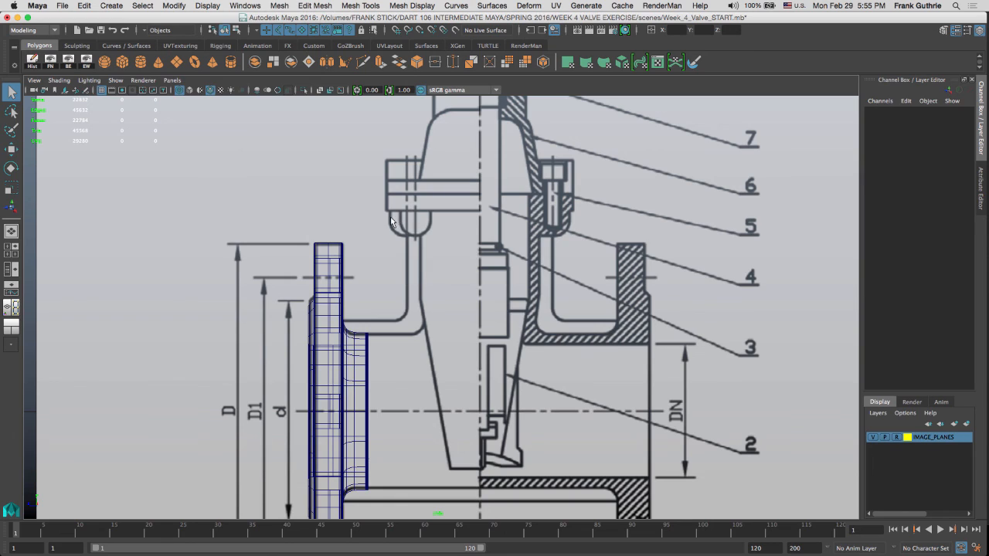
{"action": "middle_click_drag", "start_coordinate": [432, 199], "coordinate": [446, 130], "text": "alt"}
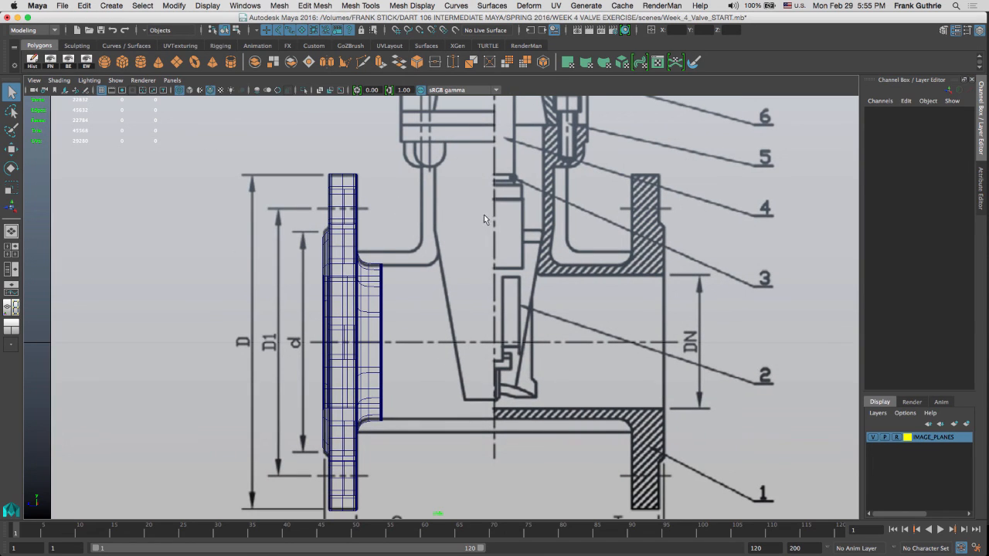